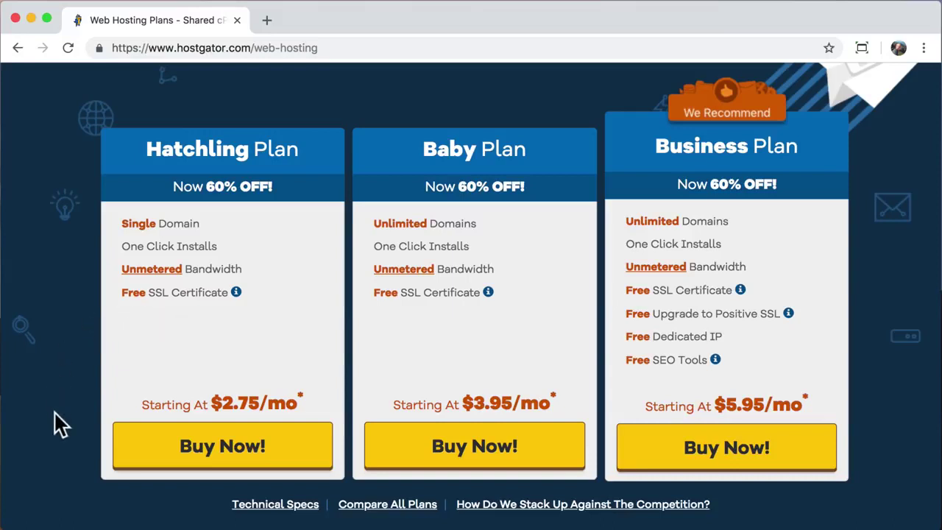
- Start the Hatchling plan order and try entering Ialreadyownit.Com as an already-owned domain
left_click(221, 462)
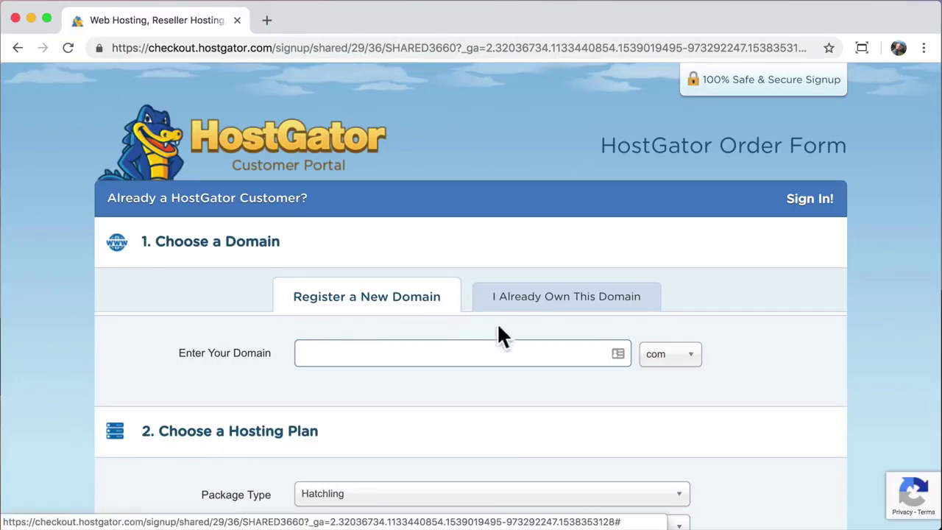
left_click(536, 312)
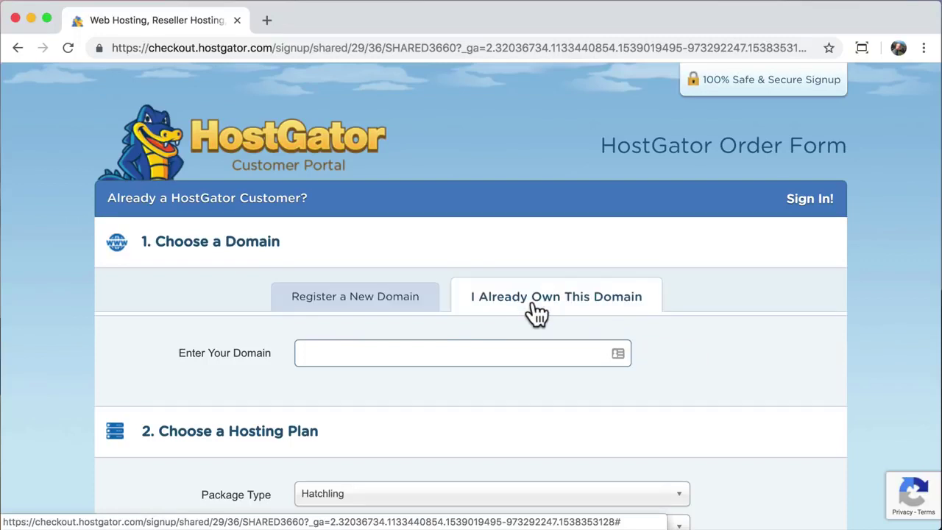
left_click(431, 353)
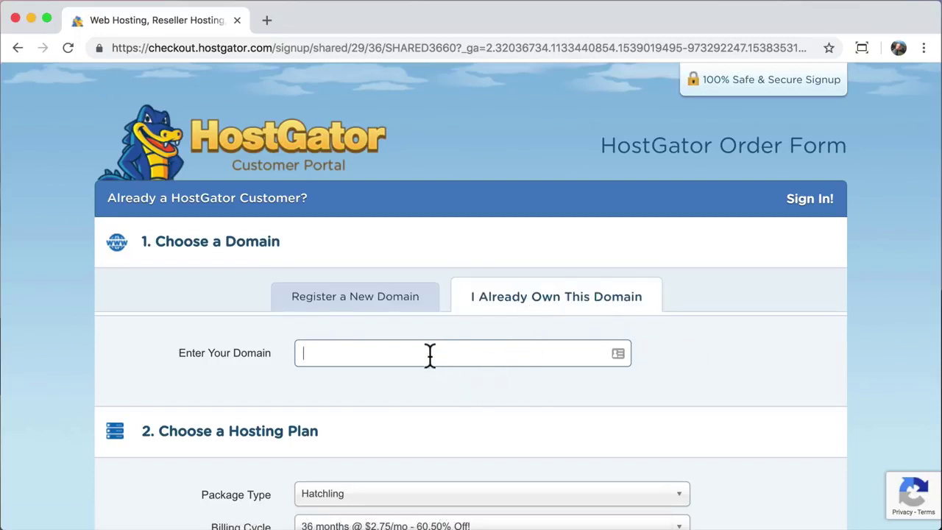
type("Ialreadyownit")
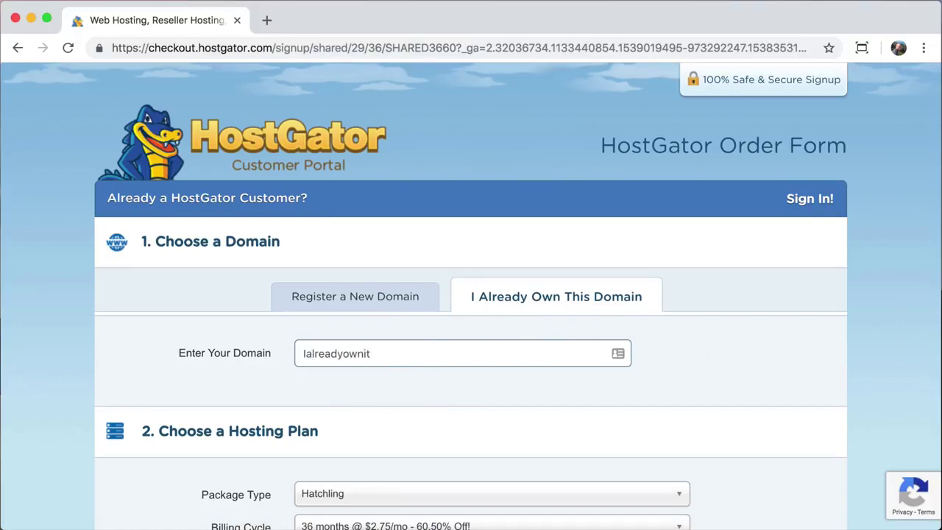
type(".Com")
key("BackSpace")
key("BackSpace")
key("BackSpace")
key("BackSpace")
key("BackSpace")
key("BackSpace")
key("BackSpace")
key("BackSpace")
key("BackSpace")
key("BackSpace")
key("BackSpace")
key("BackSpace")
key("BackSpace")
key("BackSpace")
key("BackSpace")
key("BackSpace")
key("BackSpace")
- Switch to registering a new domain named learnhowtocreateawebsite and open the extension list
left_click(344, 302)
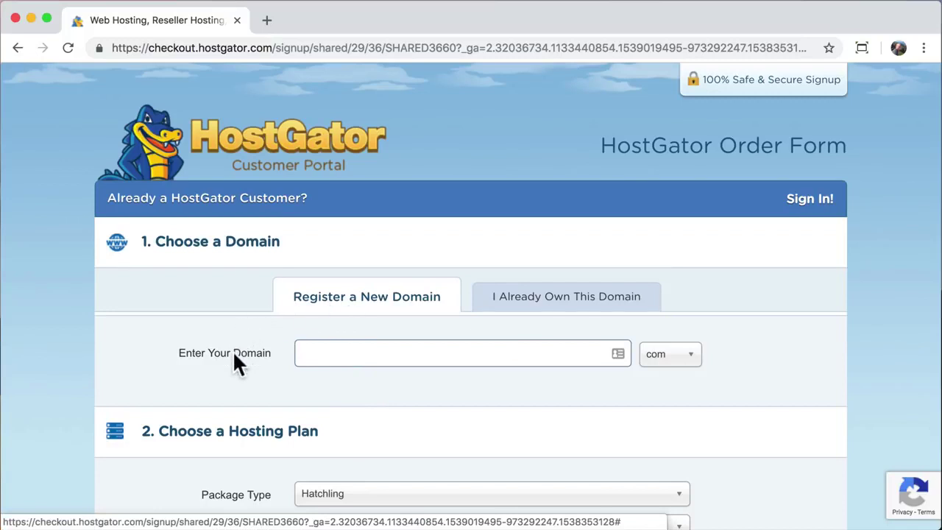
left_click(326, 351)
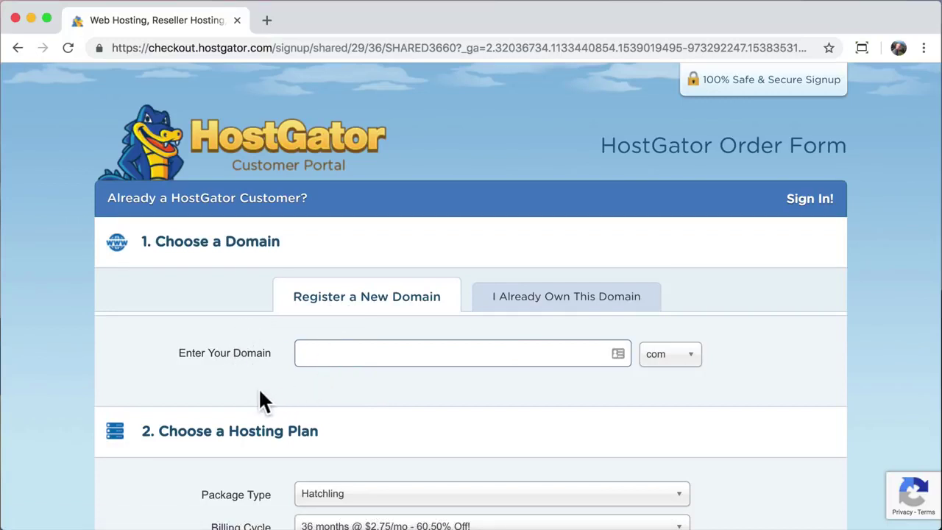
type("learnhowtocreateawebsite")
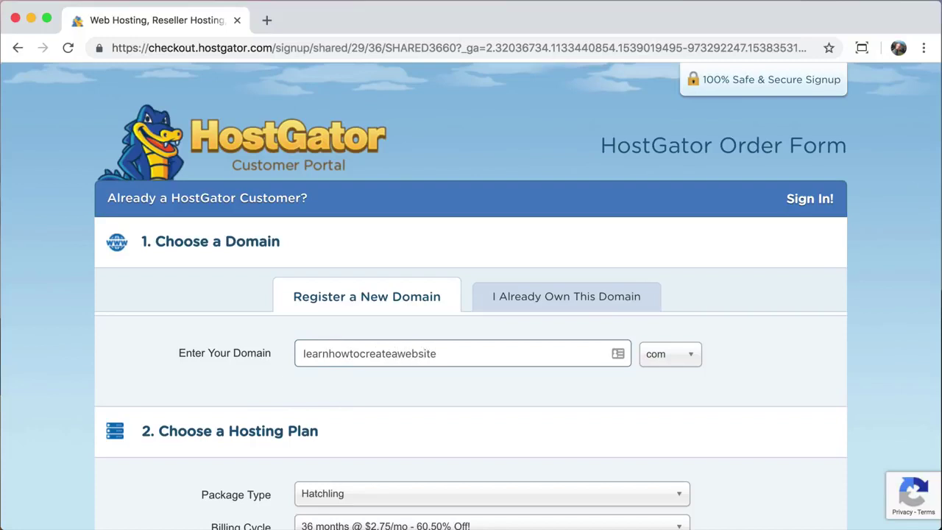
left_click(692, 373)
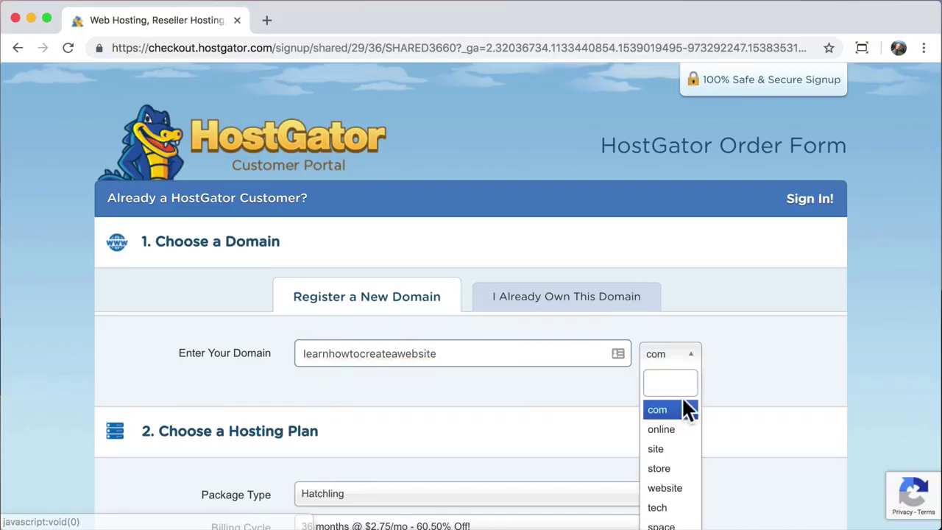
scroll(681, 396, "down", 3)
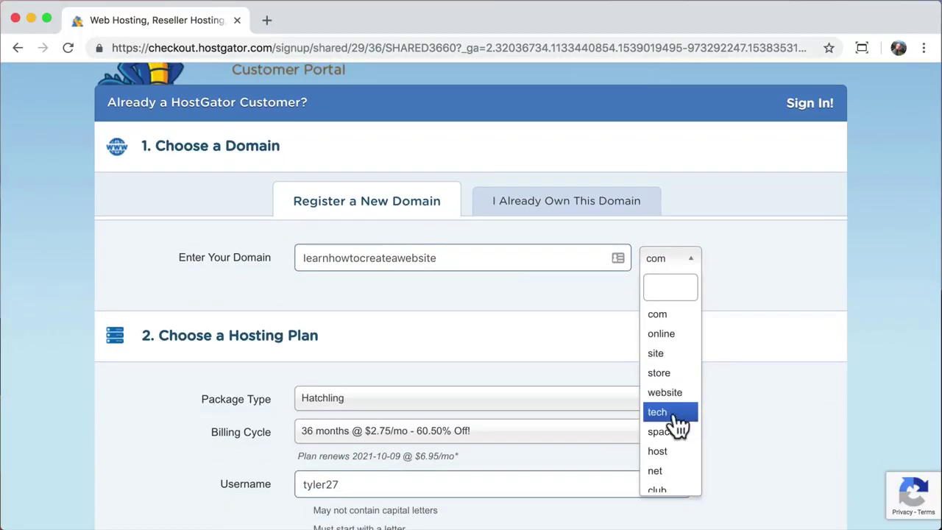
- Search for learnhowtocreateawebsite.com and scroll the results down to Domain Privacy Protection
left_click(671, 313)
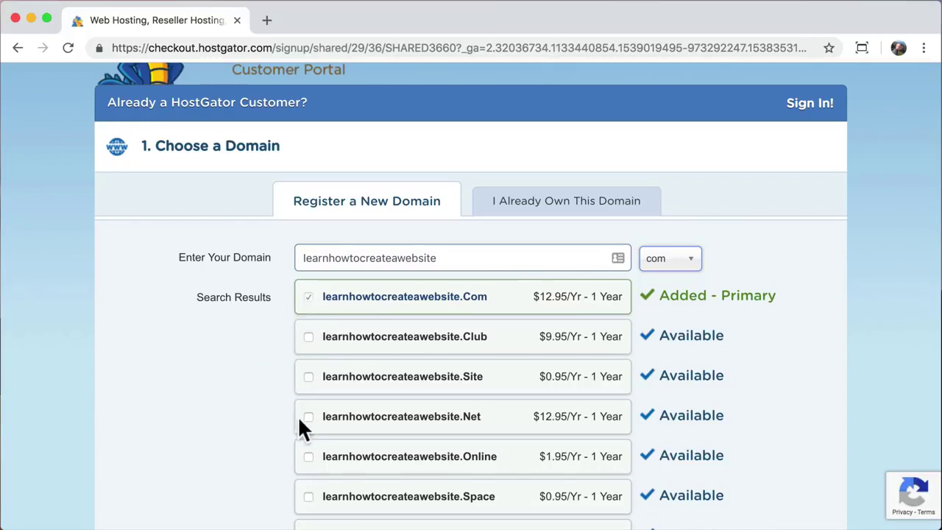
scroll(278, 444, "down", 5)
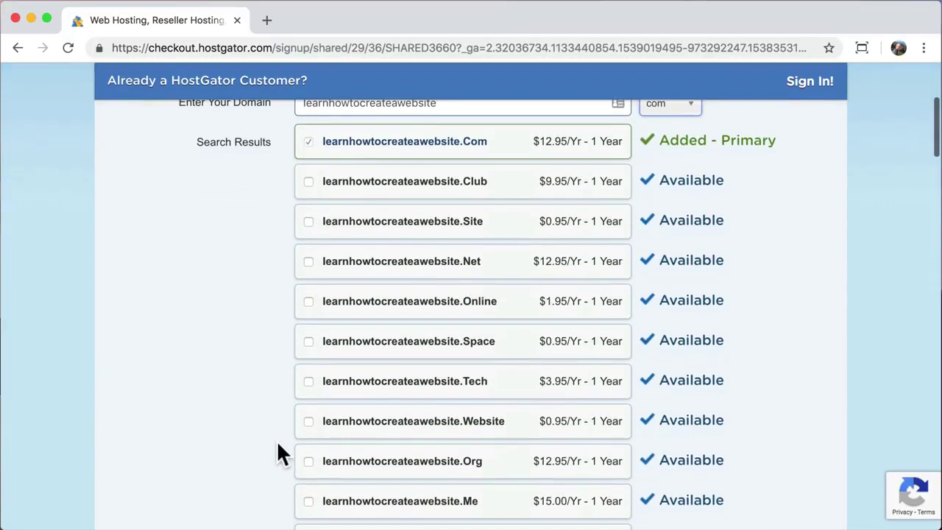
scroll(277, 440, "down", 2)
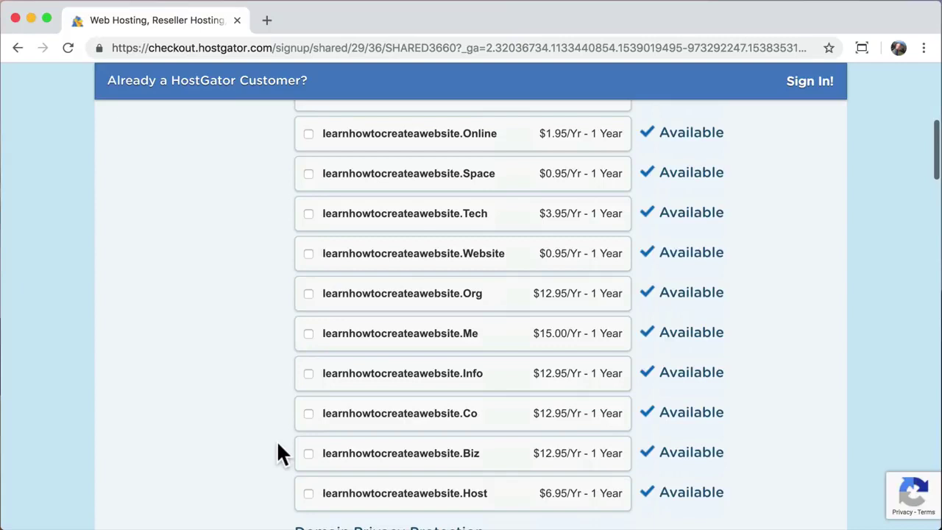
scroll(279, 445, "down", 5)
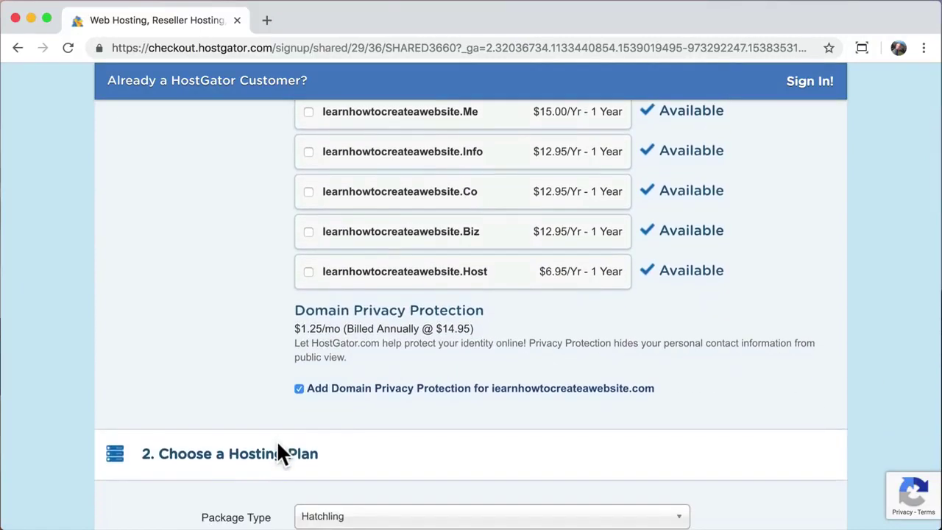
left_click_drag(296, 310, 480, 310)
left_click(484, 311)
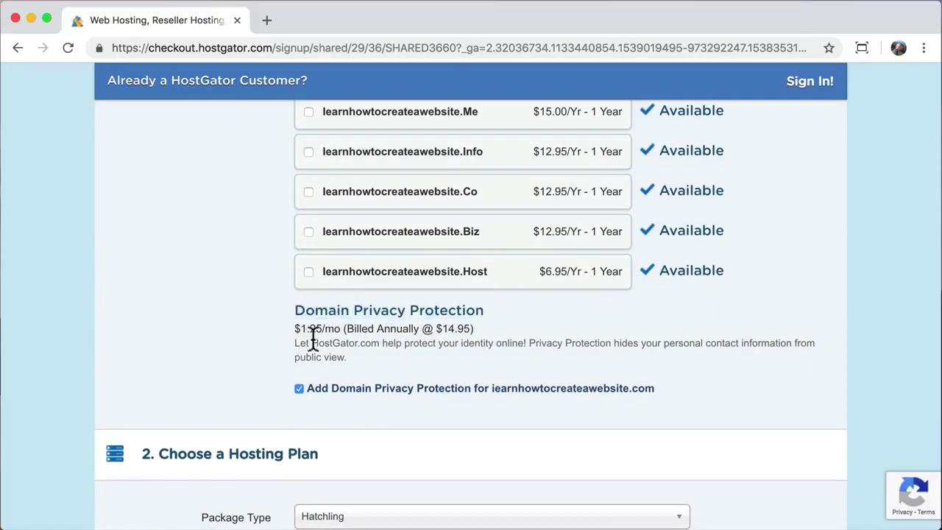
scroll(245, 361, "down", 1)
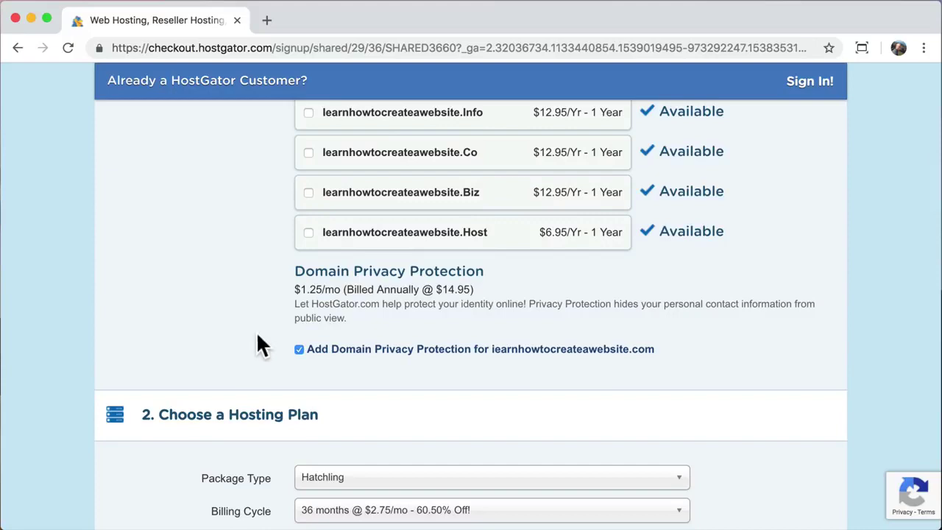
- Turn off Domain Privacy Protection and set the billing cycle to 1 month @ $10.95/mo
left_click(299, 350)
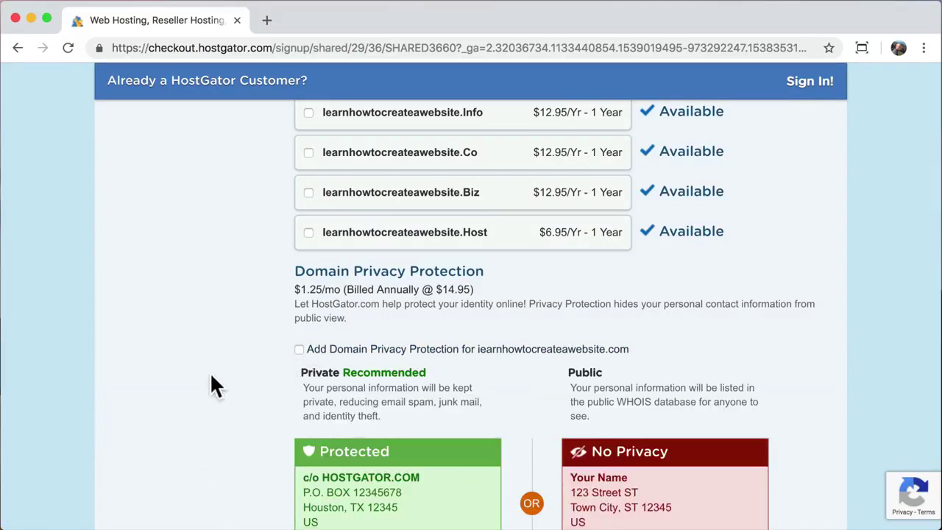
scroll(201, 394, "down", 3)
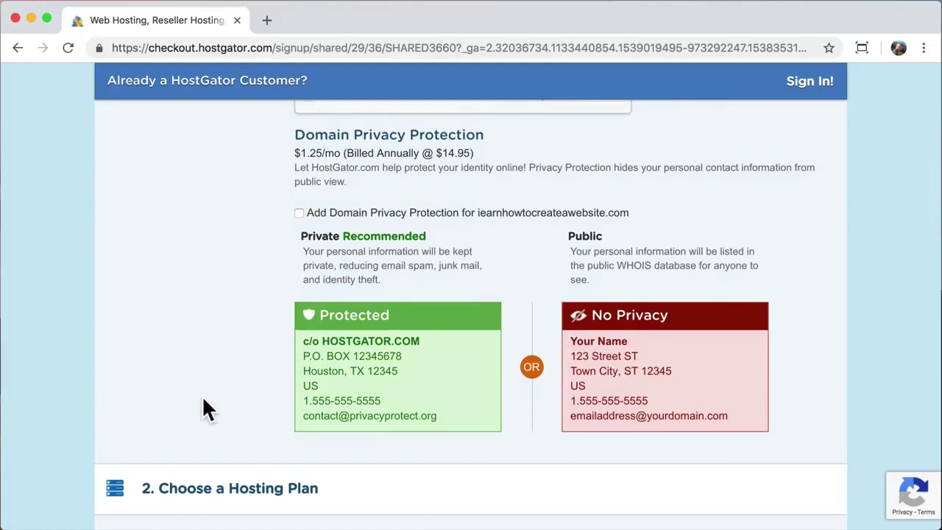
scroll(203, 402, "down", 5)
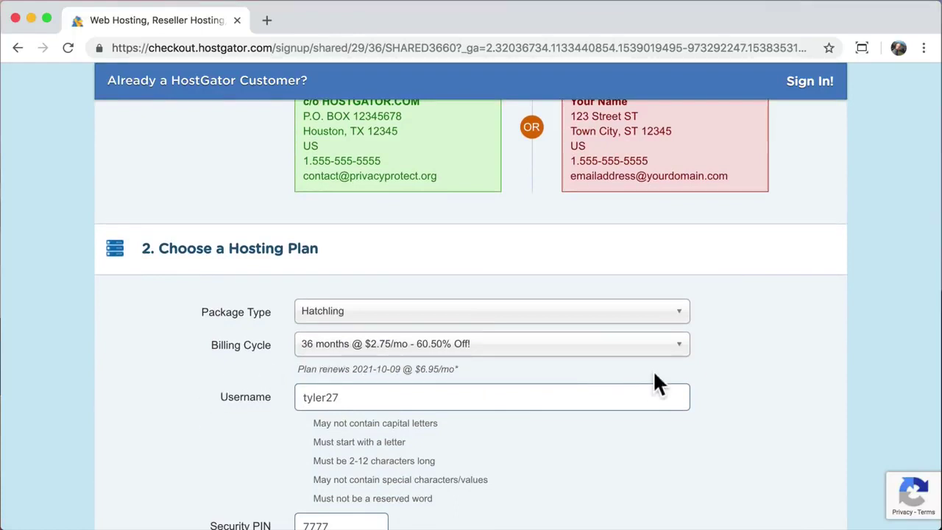
left_click(677, 355)
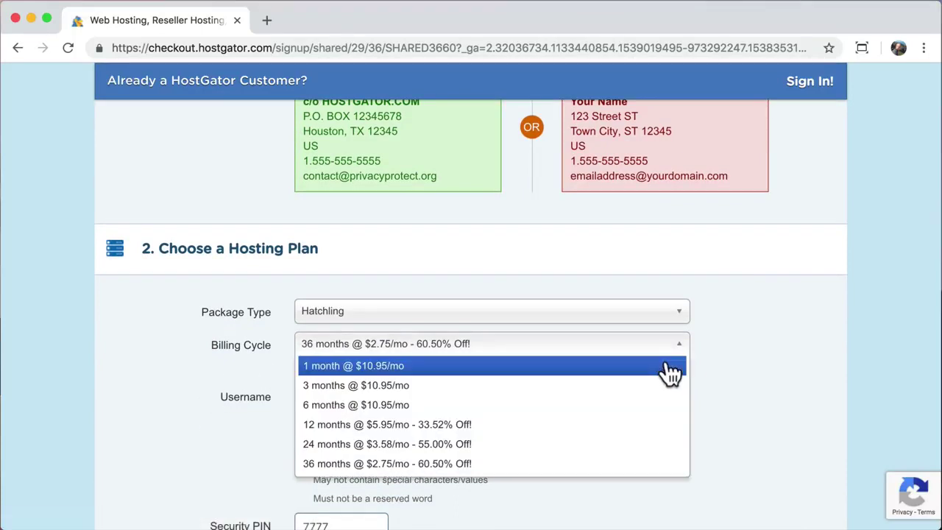
left_click(671, 368)
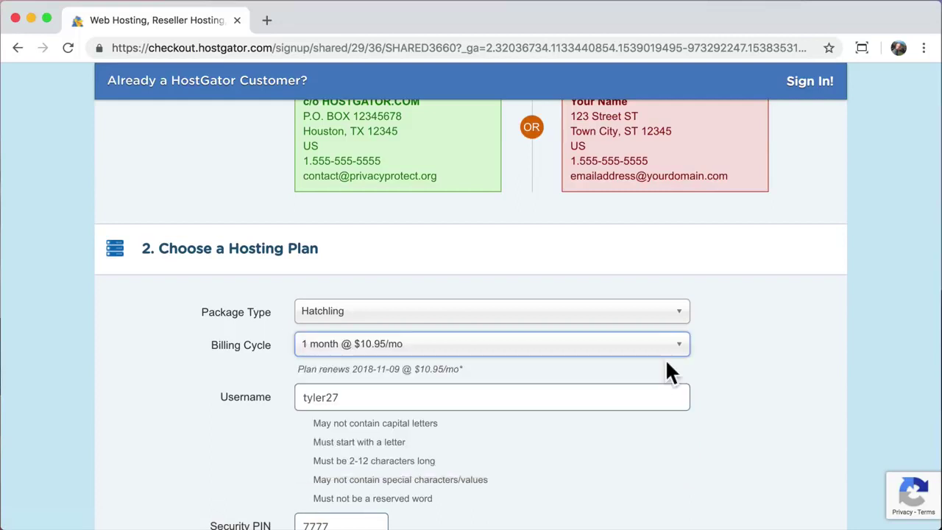
left_click(602, 367)
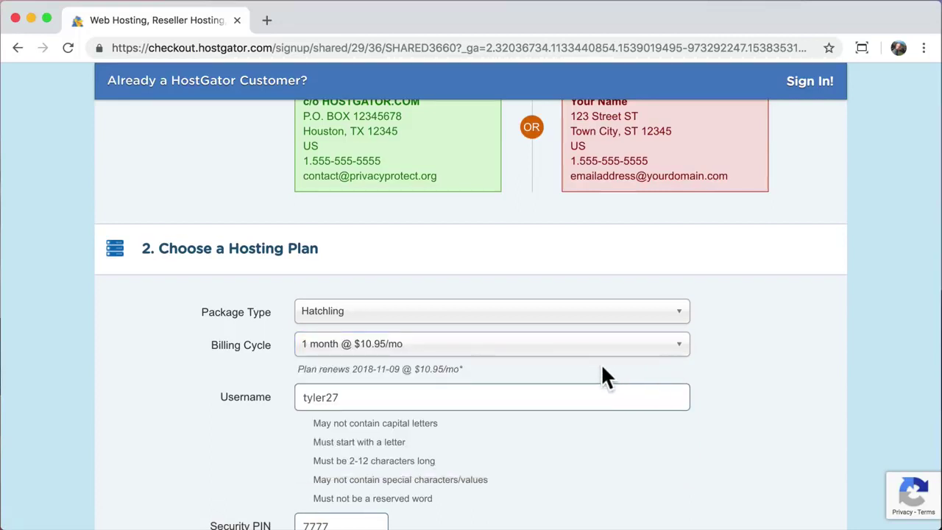
scroll(602, 372, "down", 1)
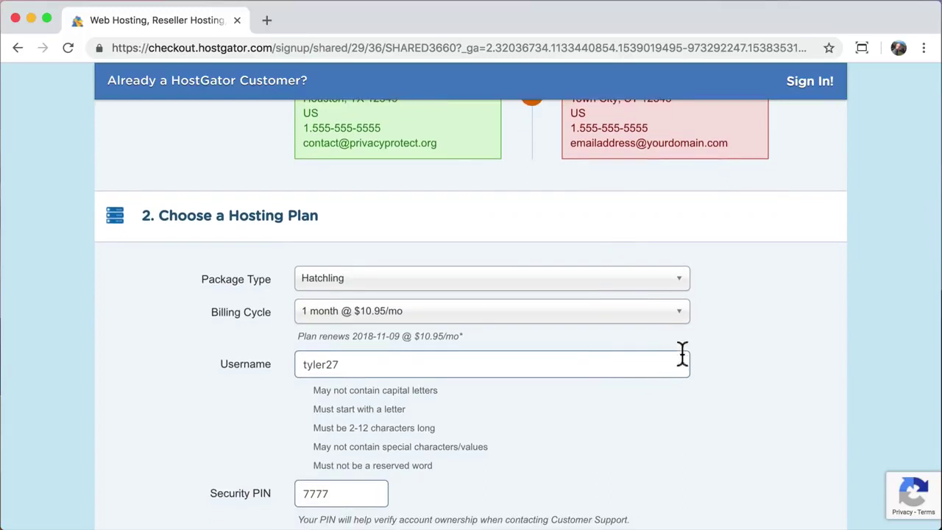
left_click(683, 318)
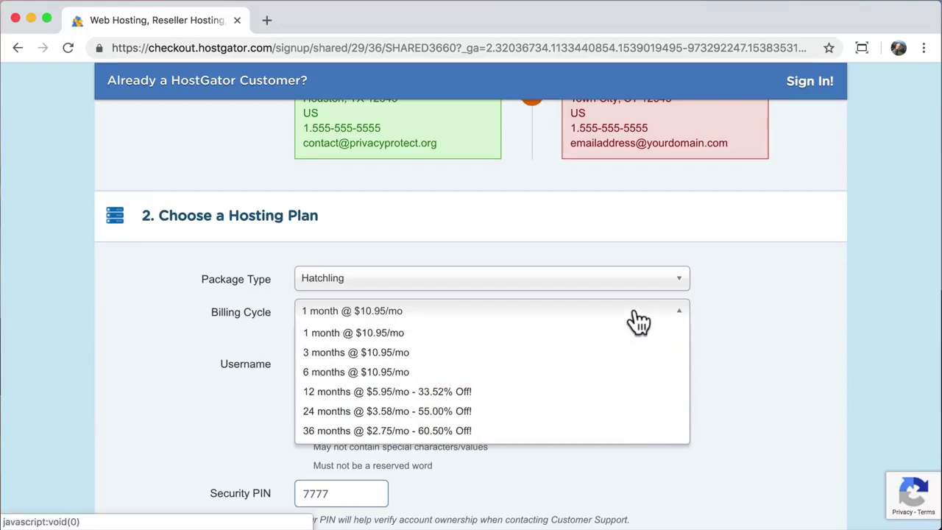
left_click(635, 315)
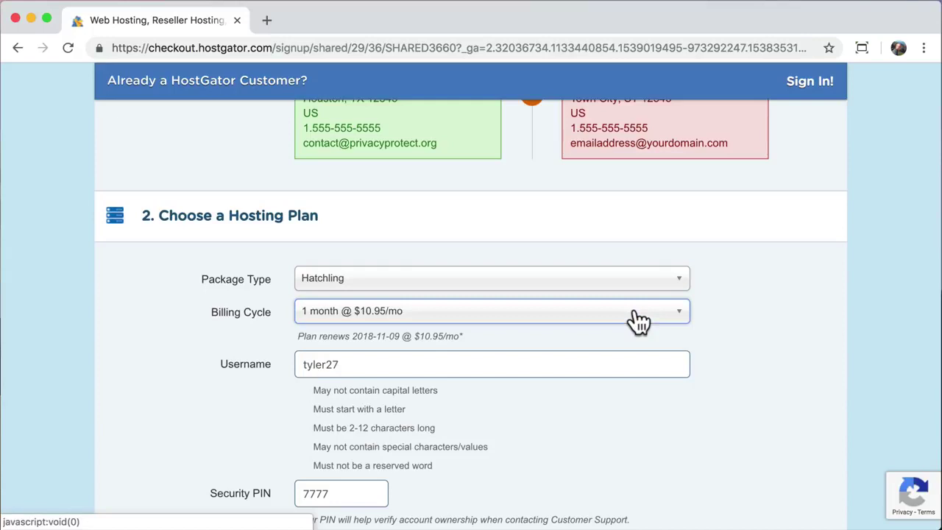
scroll(638, 320, "down", 3)
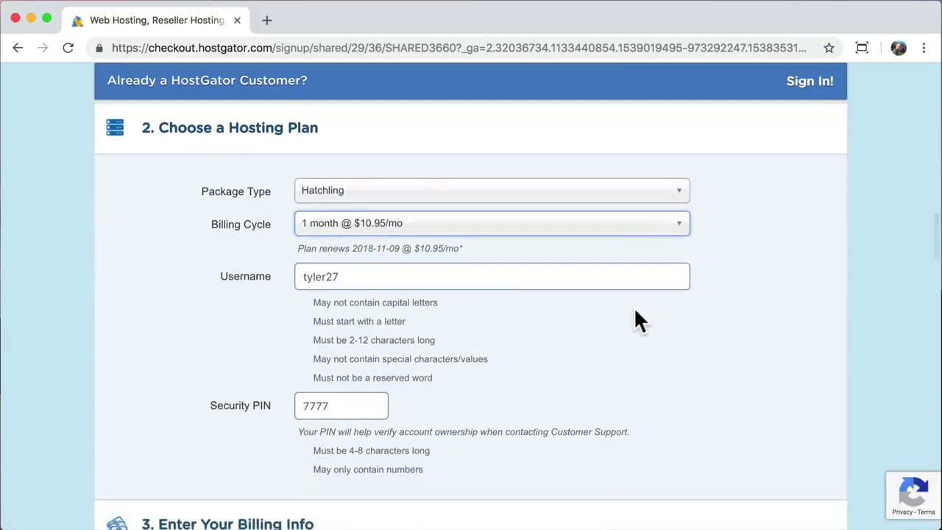
- Move into the Username and Security PIN fields of the order form
left_click(499, 273)
left_click(368, 404)
scroll(368, 404, "down", 8)
- Set the billing state to California and choose credit card payment
scroll(368, 405, "down", 5)
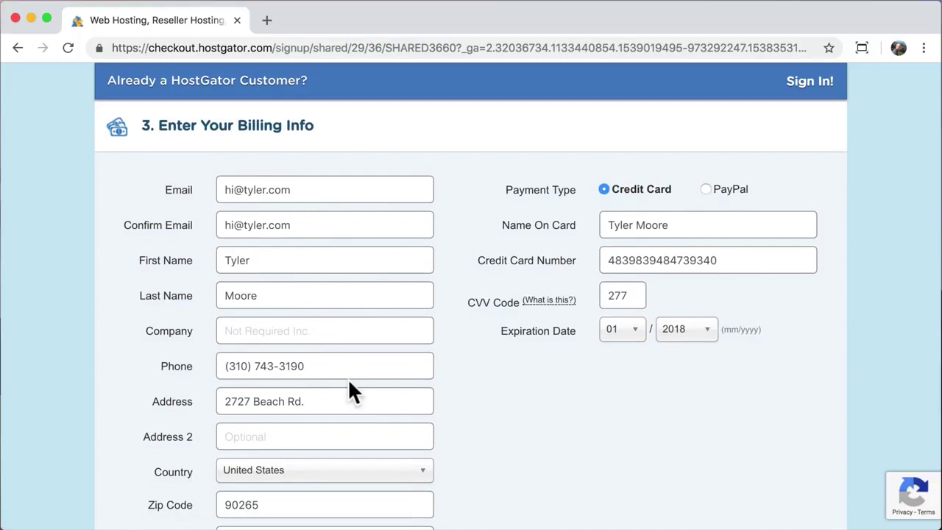
scroll(349, 380, "down", 4)
left_click(333, 456)
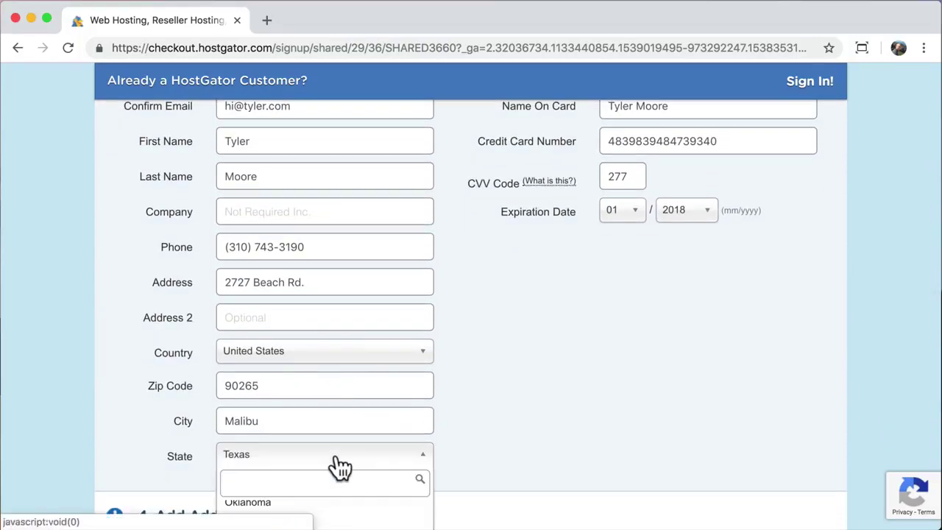
type("ca")
left_click(269, 446)
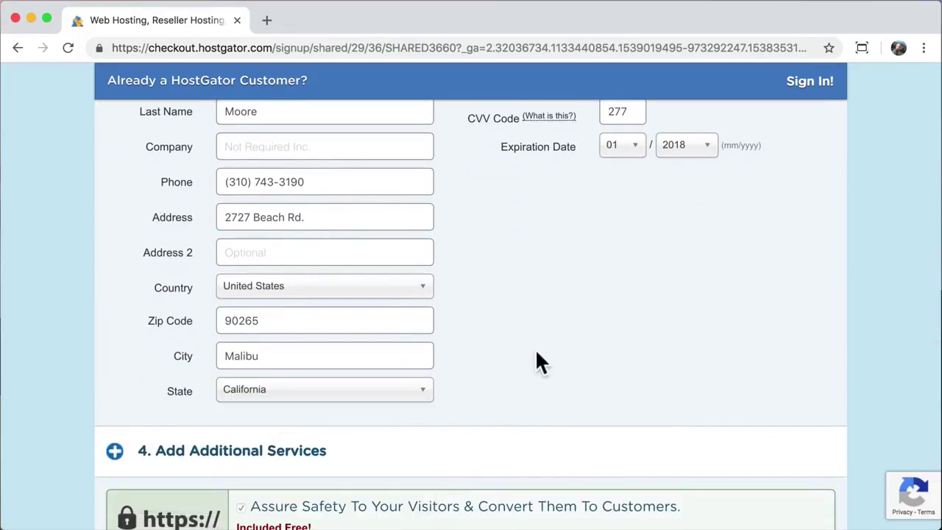
scroll(536, 352, "up", 5)
left_click(603, 160)
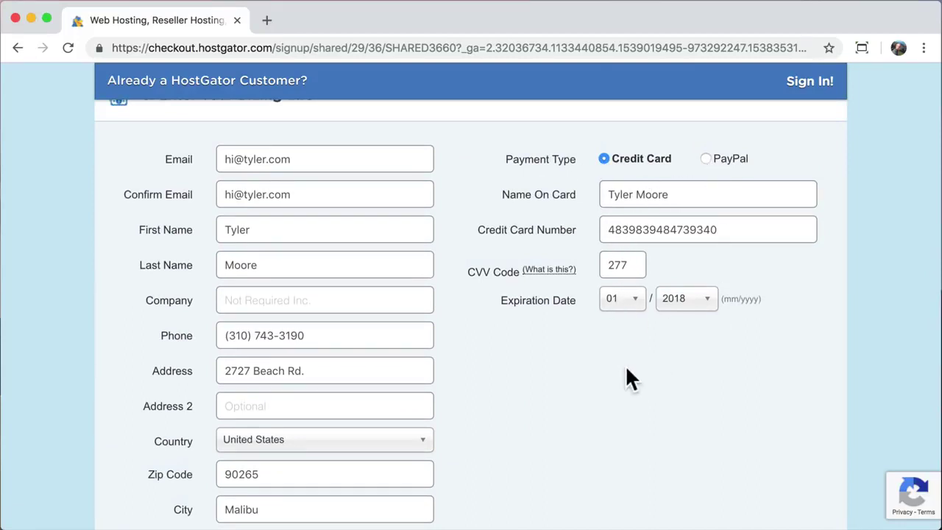
- Uncheck the SiteLock and Site Backup add-ons and scroll down to the order review
scroll(627, 372, "down", 5)
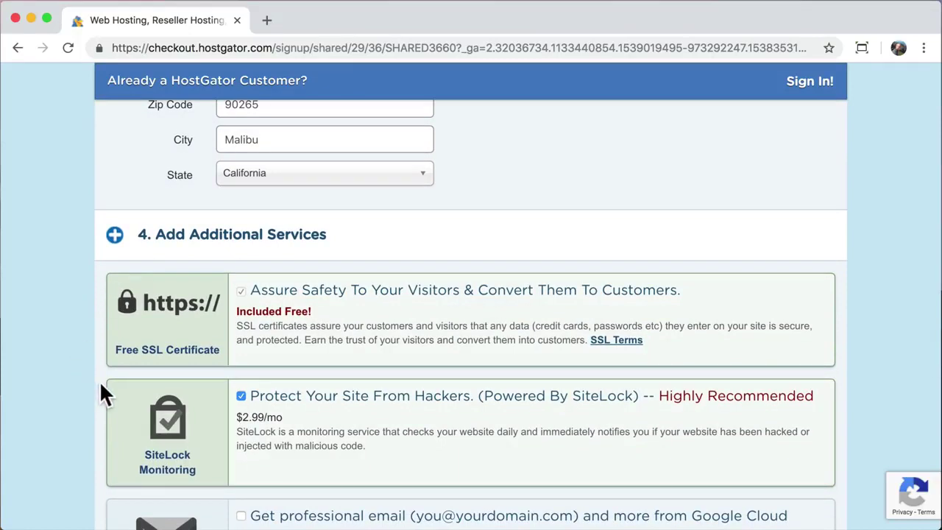
scroll(101, 384, "down", 3)
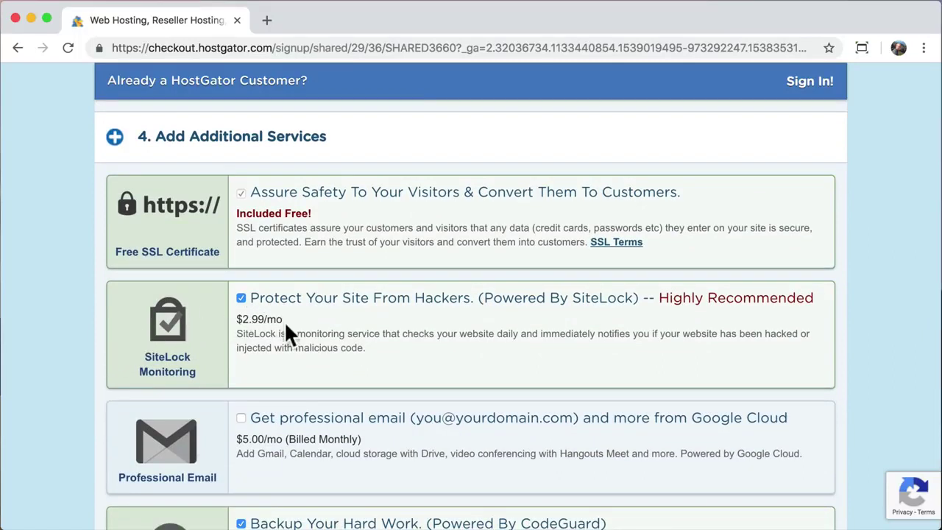
left_click(241, 298)
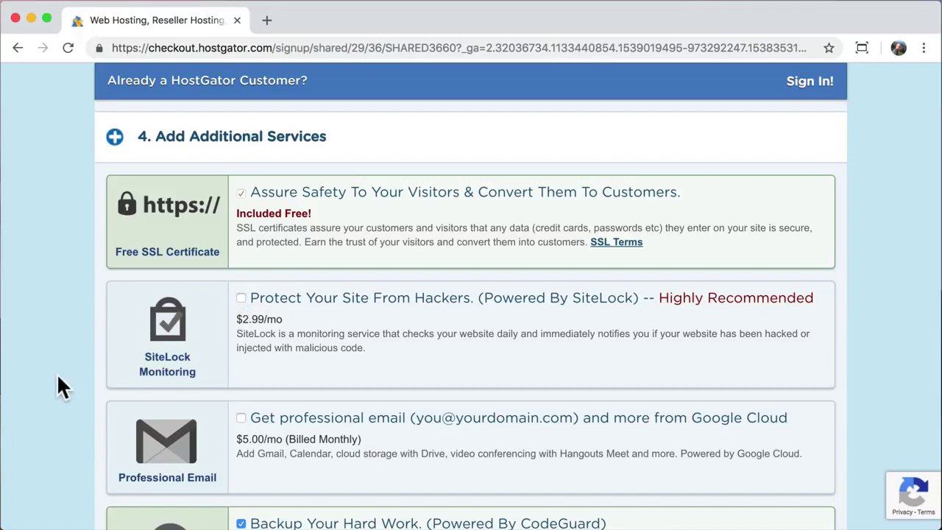
scroll(58, 376, "down", 3)
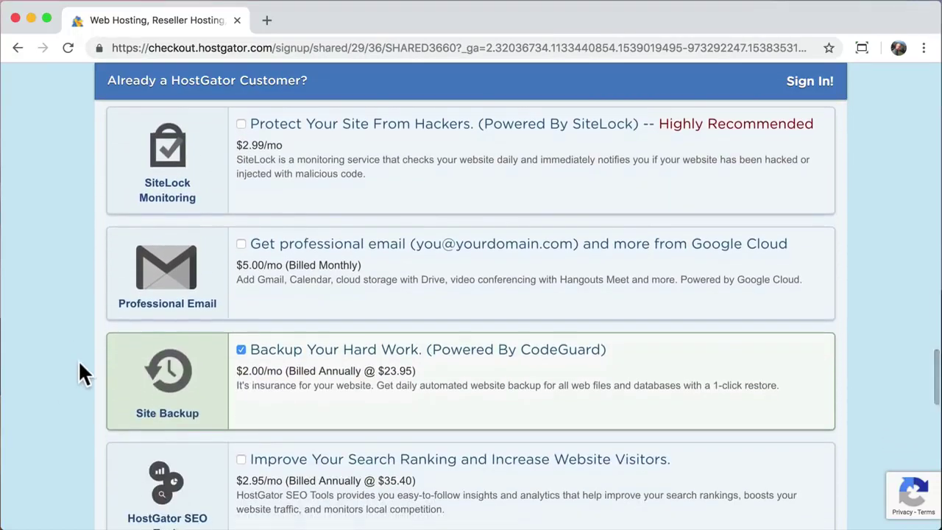
left_click(241, 350)
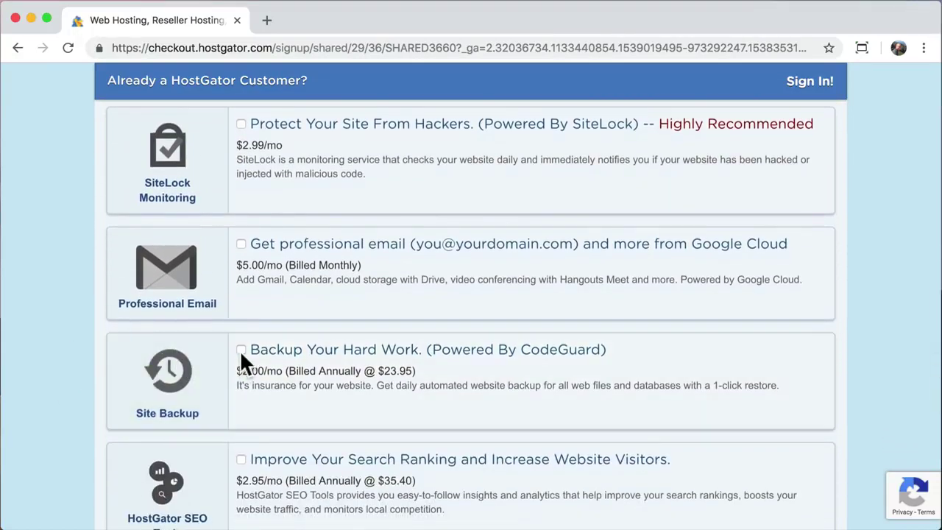
scroll(72, 405, "down", 3)
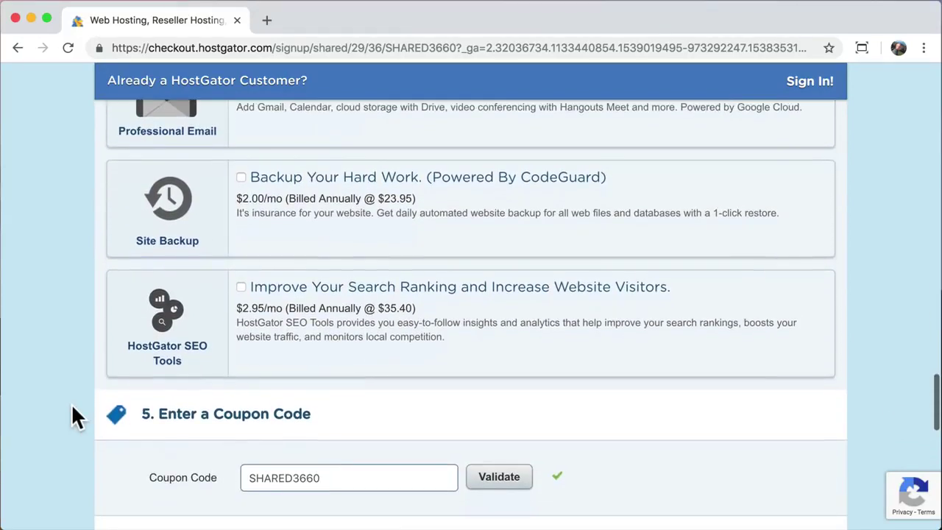
scroll(72, 417, "down", 2)
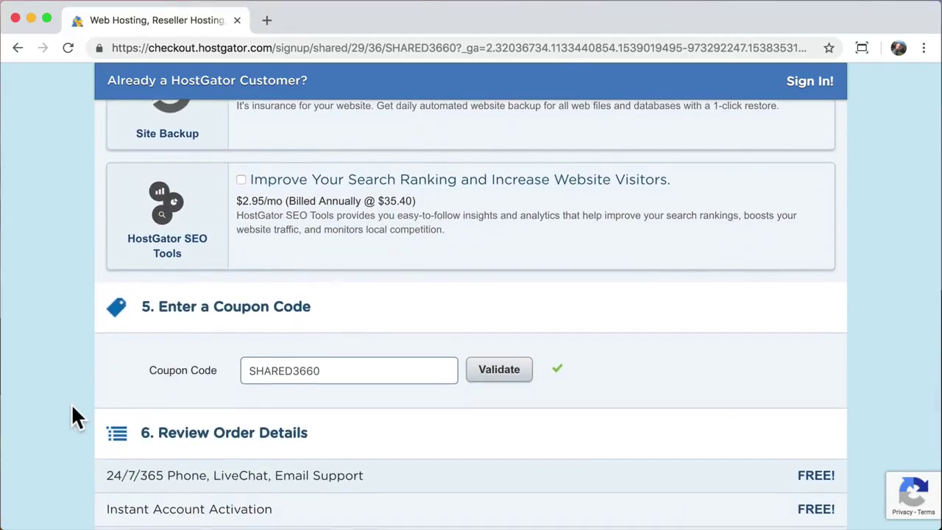
scroll(71, 416, "down", 2)
scroll(71, 416, "down", 2)
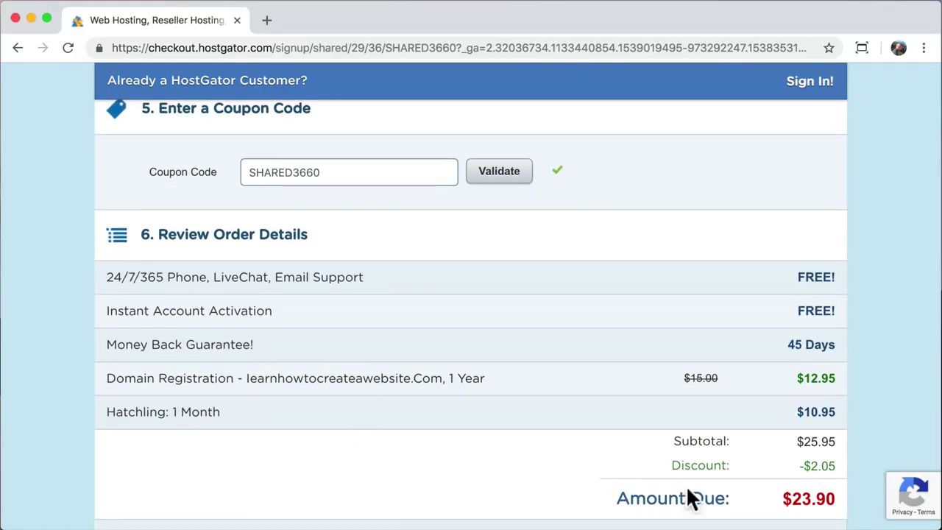
- Replace coupon SHARED3660 with savecode and validate it, dropping the amount due from $23.90 to $10.37
left_click_drag(786, 498, 833, 498)
left_click(832, 498)
scroll(700, 404, "down", 1)
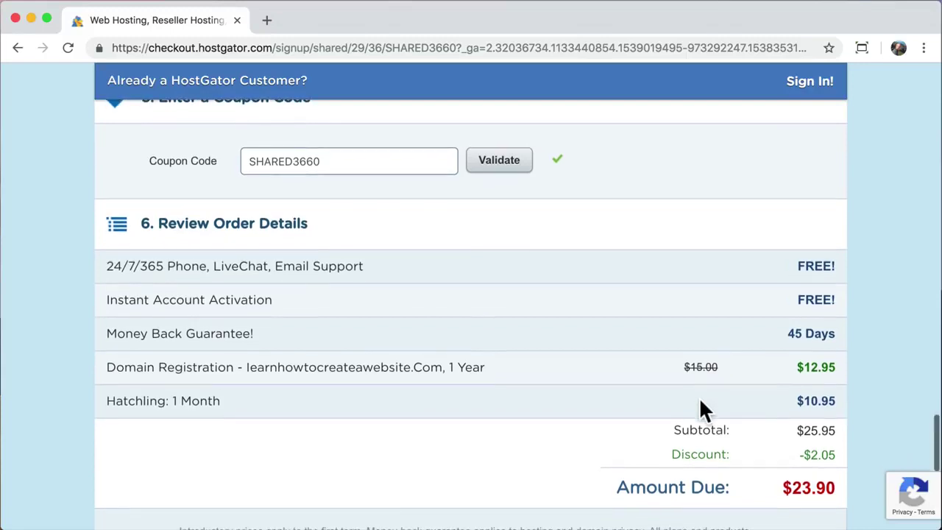
double_click(328, 156)
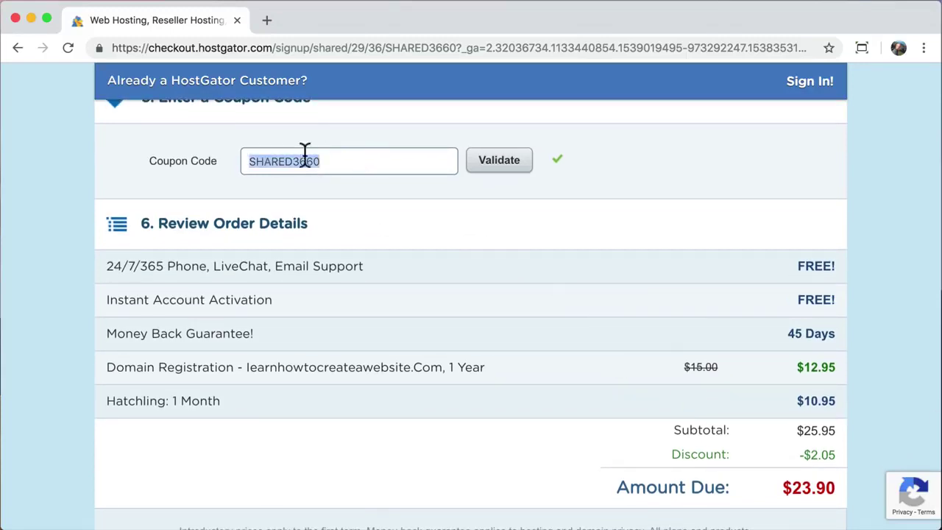
type("sa")
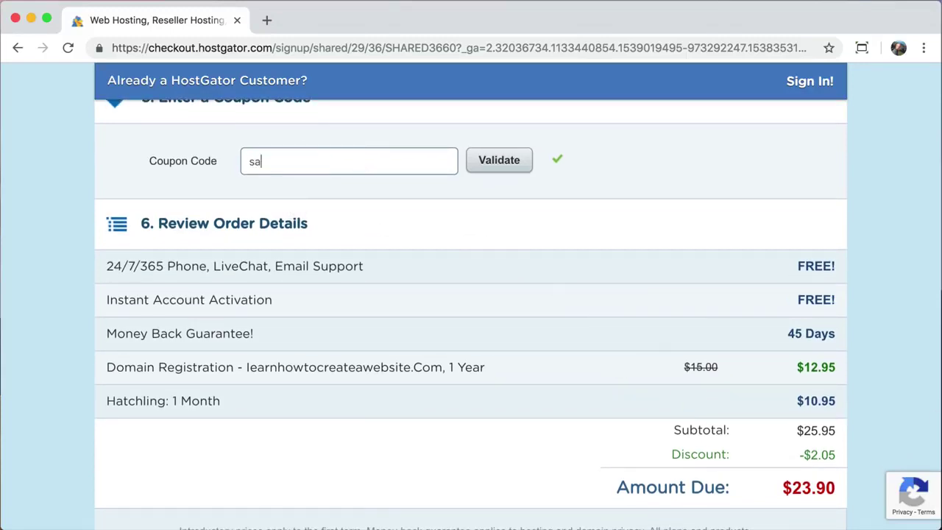
type("vecode")
left_click(507, 173)
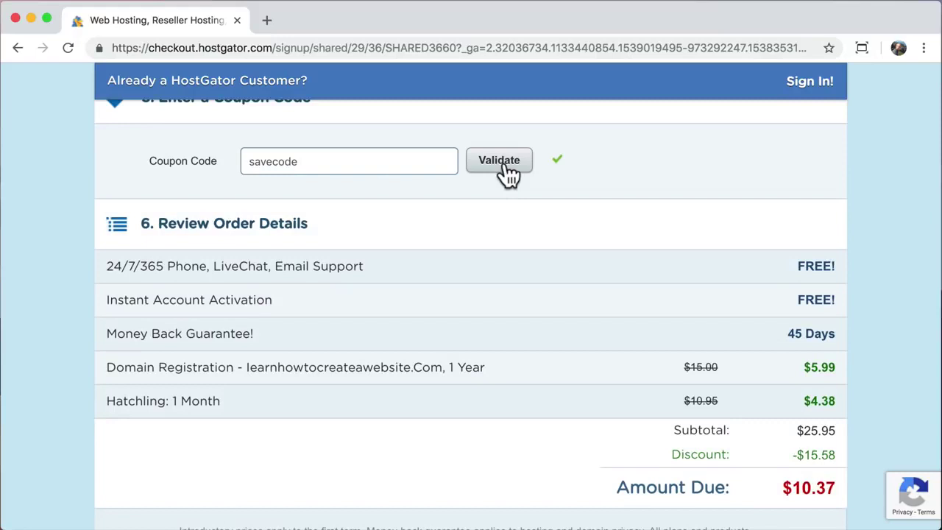
left_click_drag(778, 483, 834, 483)
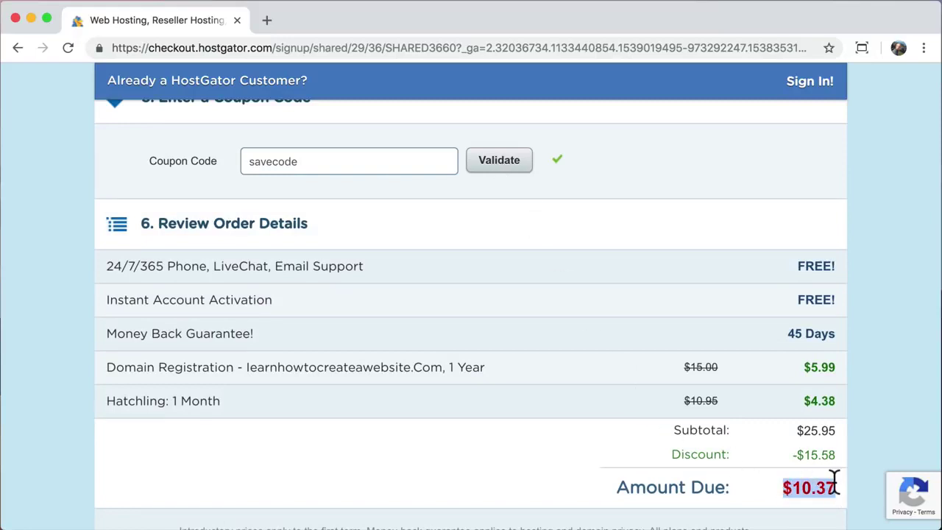
left_click(835, 482)
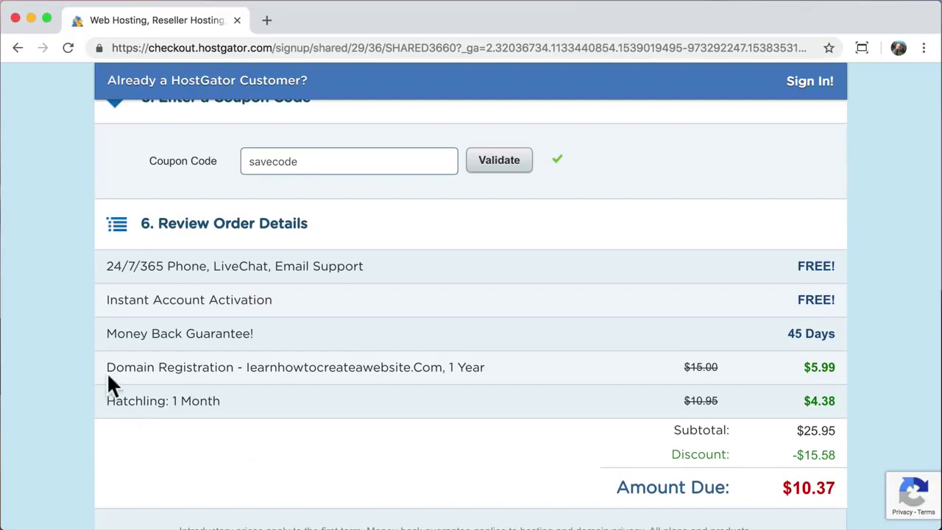
- Highlight the support, Instant Account Activation, Money Back Guarantee and Domain Registration lines in the review
left_click_drag(108, 265, 364, 269)
left_click_drag(273, 301, 120, 298)
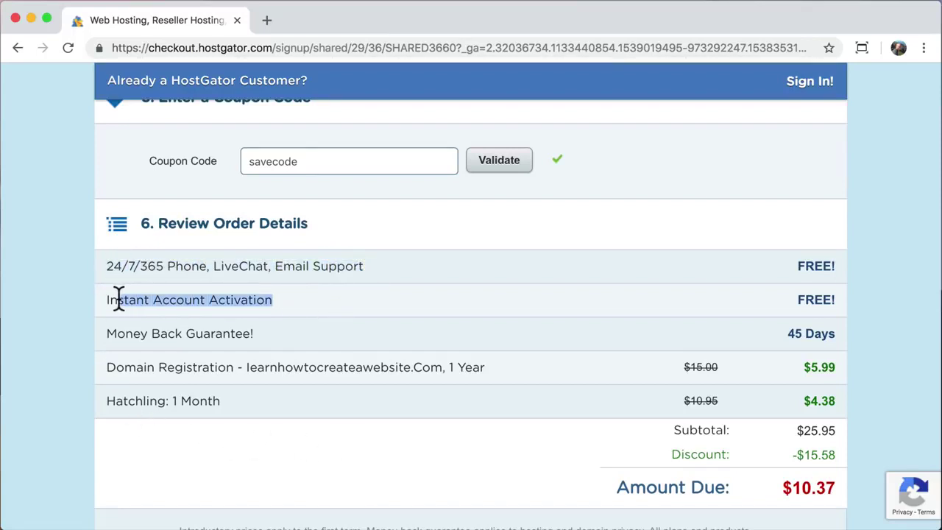
left_click_drag(118, 333, 250, 334)
mouse_move(265, 367)
left_mouse_down()
mouse_move(115, 372)
mouse_move(220, 400)
left_mouse_up()
left_click(220, 400)
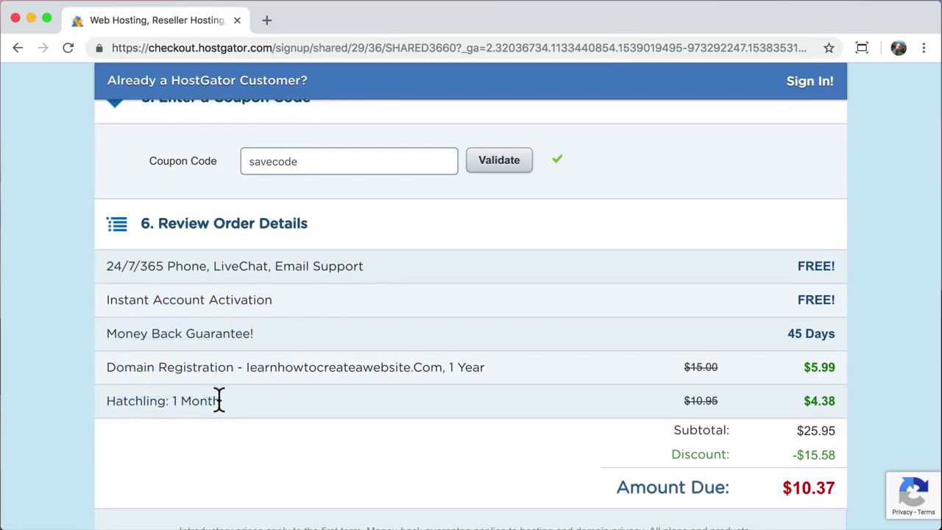
scroll(219, 401, "down", 5)
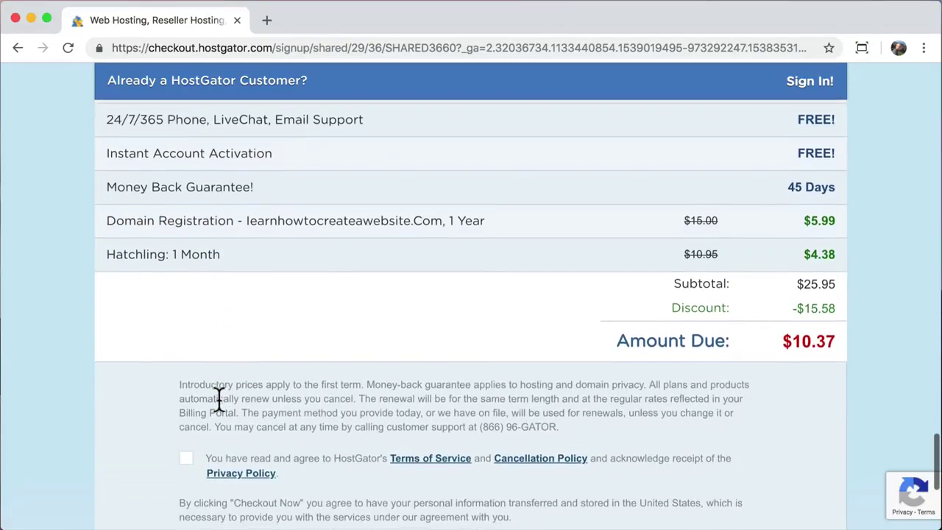
- Accept the Terms of Service and submit the order
left_click(186, 390)
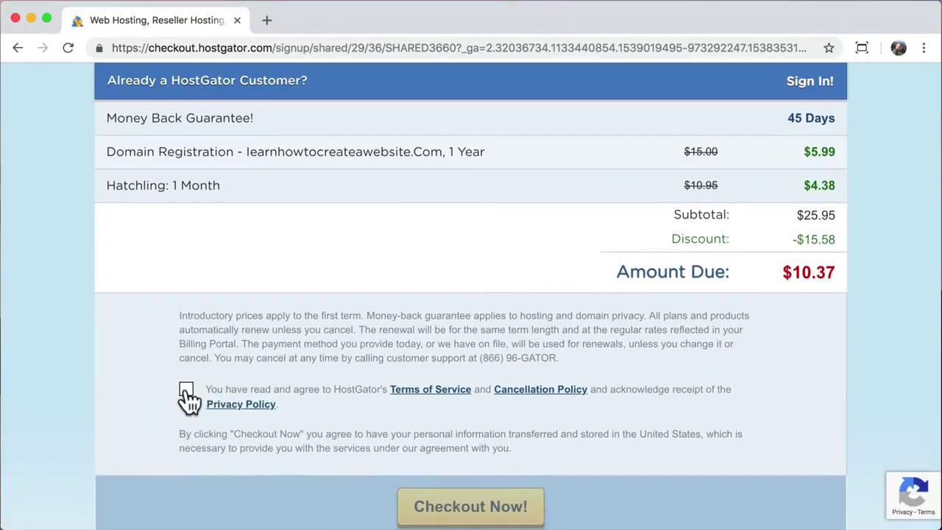
scroll(189, 397, "down", 1)
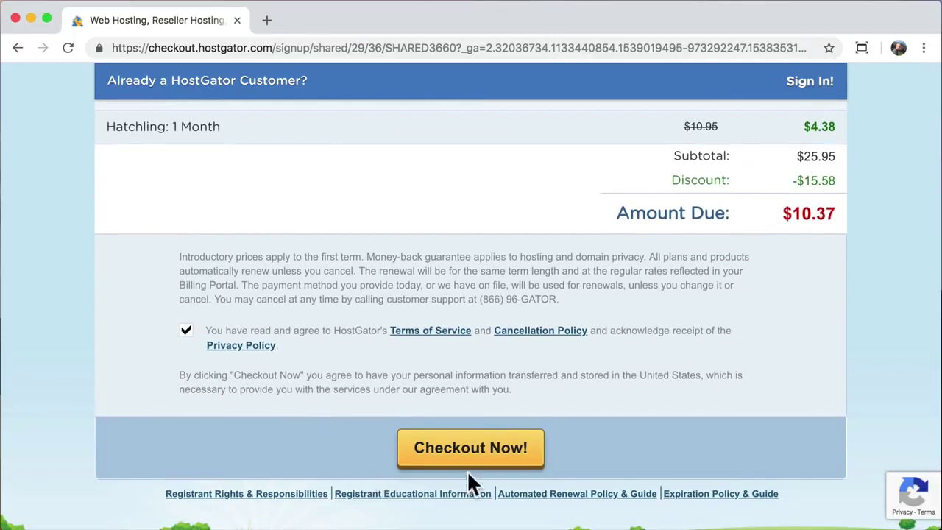
left_click(469, 452)
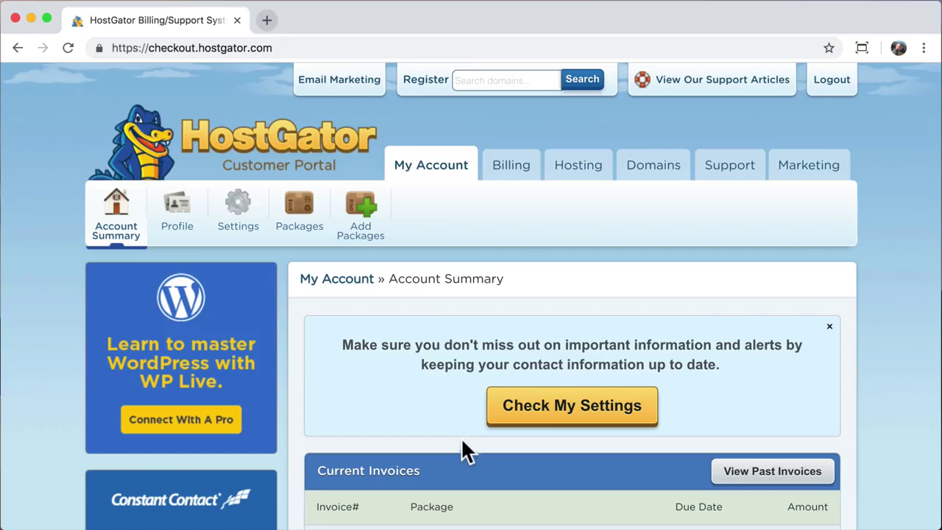
- From the hosting dashboard, start the WordPress 1-Click Installation
left_click(577, 184)
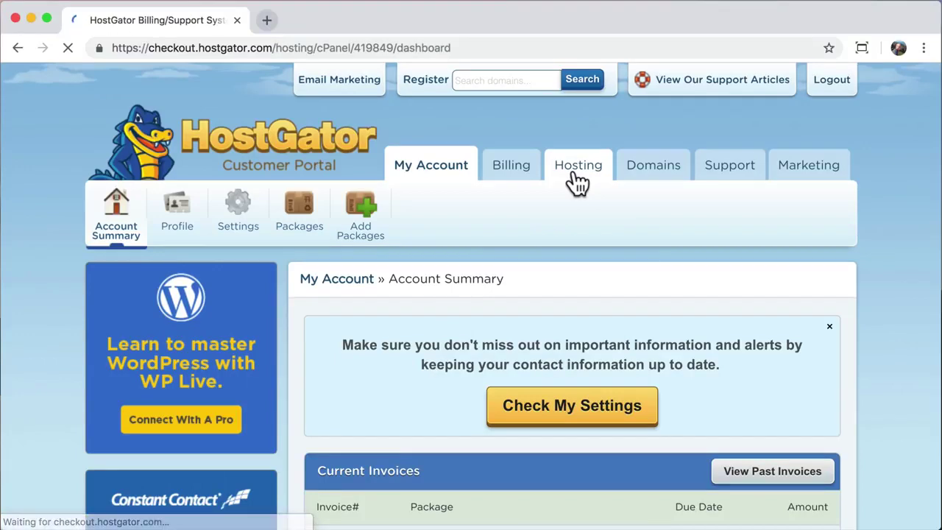
scroll(578, 184, "down", 4)
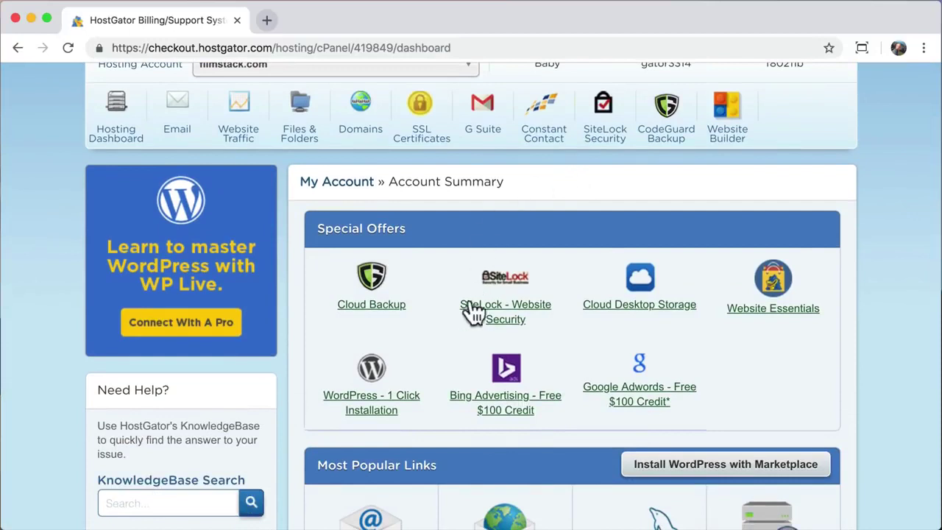
left_click(371, 366)
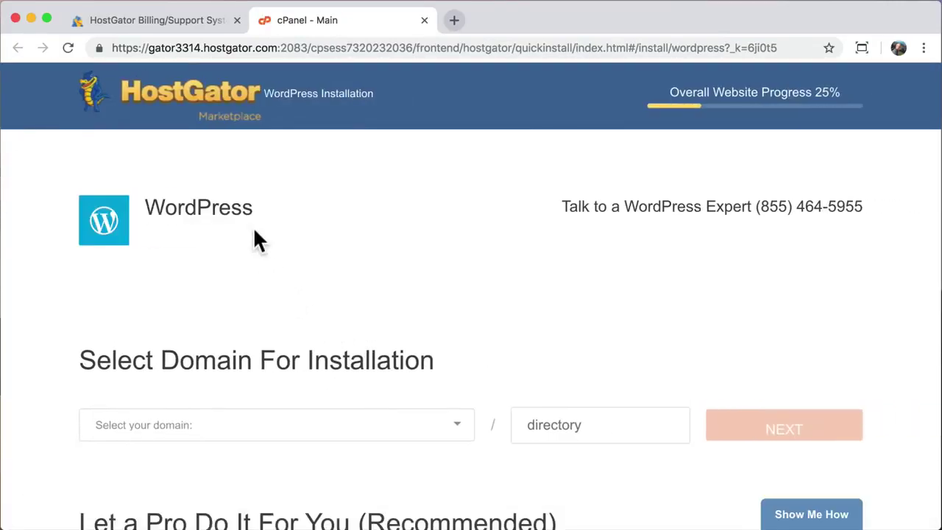
- Close the billing tab, pick learnhowtocreateawebsite.com as the install domain, and continue to settings
left_click(236, 20)
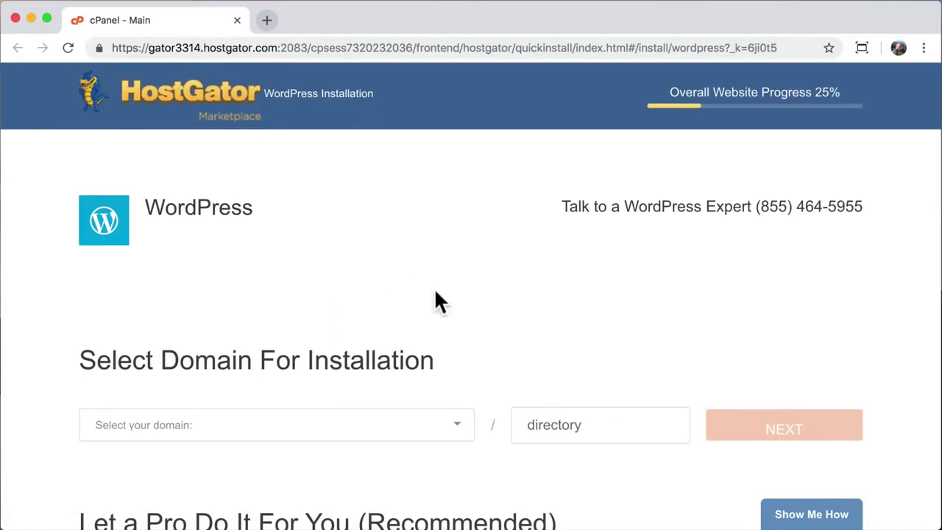
left_click(457, 424)
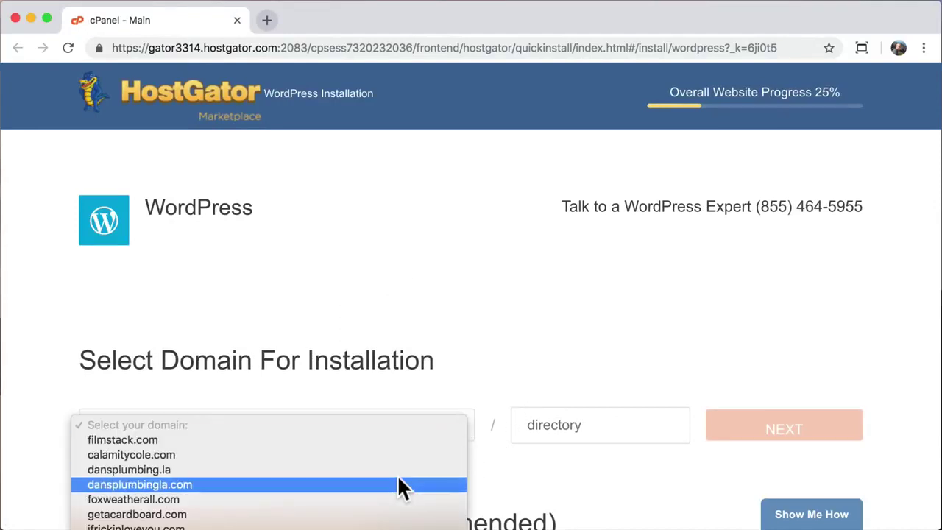
scroll(399, 486, "down", 3)
scroll(399, 479, "down", 1)
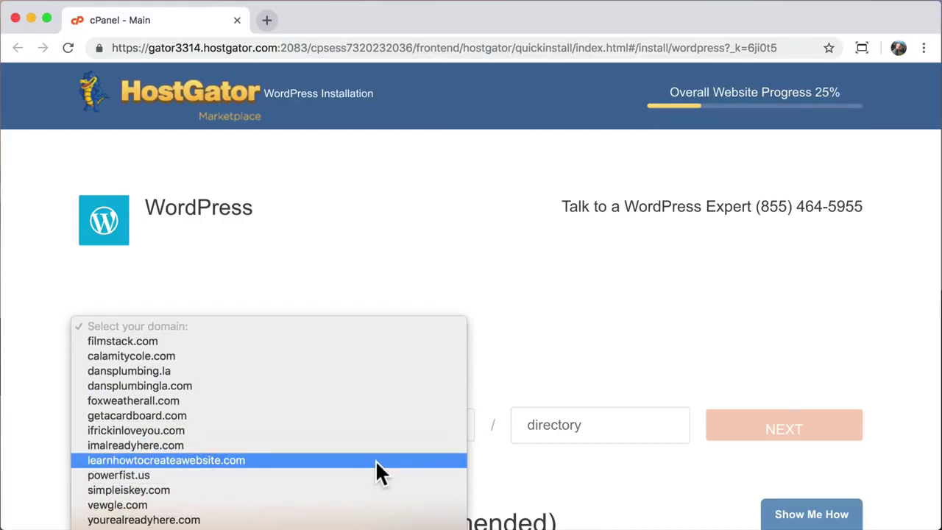
left_click(376, 460)
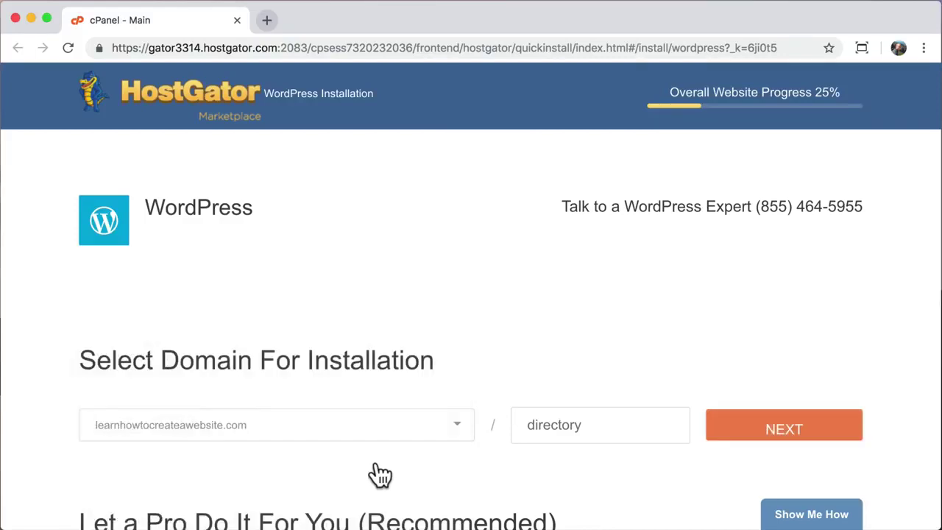
left_click(565, 424)
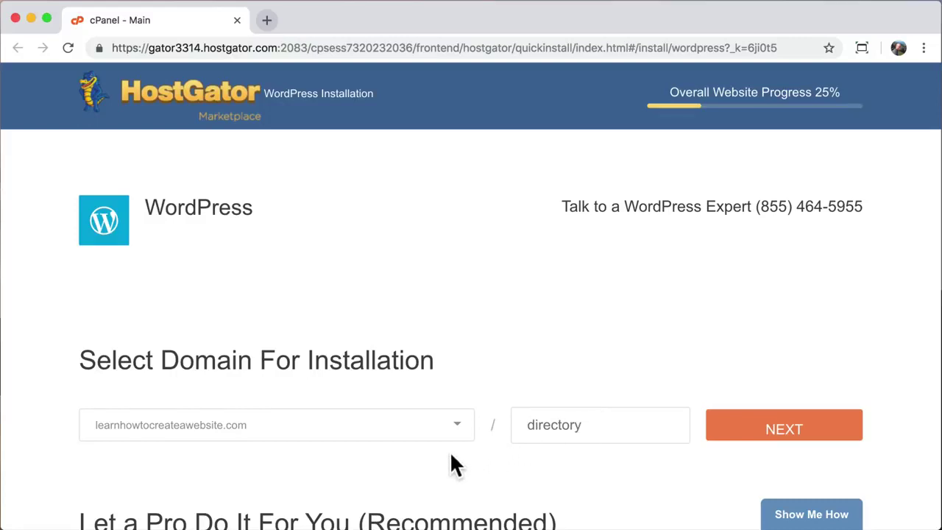
scroll(451, 458, "down", 3)
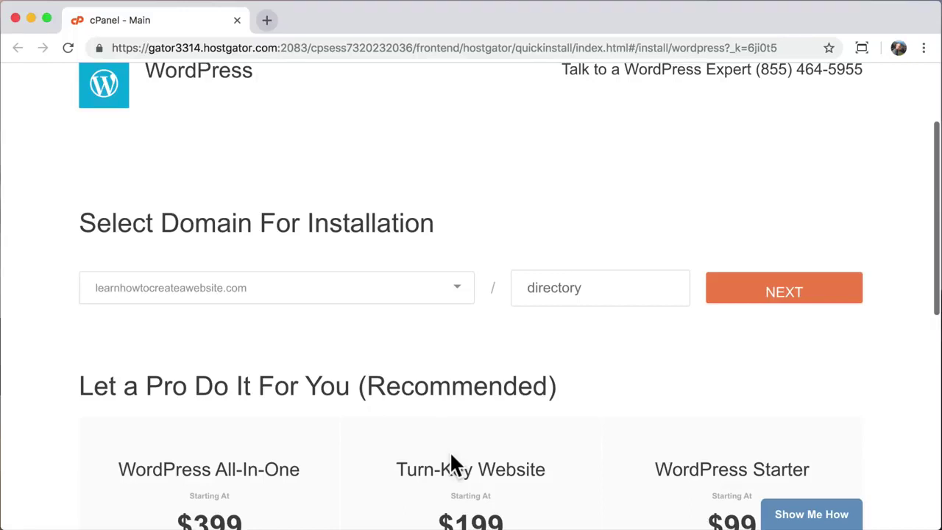
left_click(760, 291)
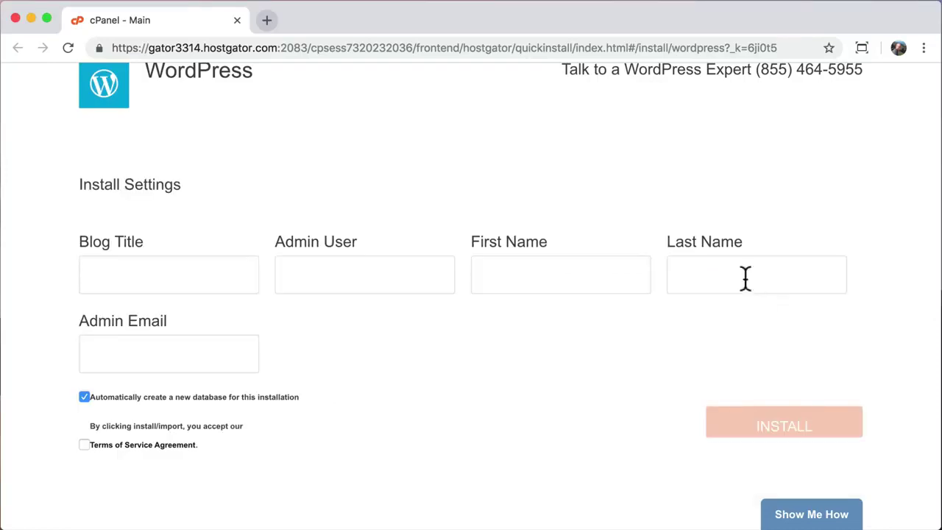
- Set the blog title to 'Create a Website' and the admin username to 'admin'
left_click(211, 278)
type("Create a Website")
key("Tab")
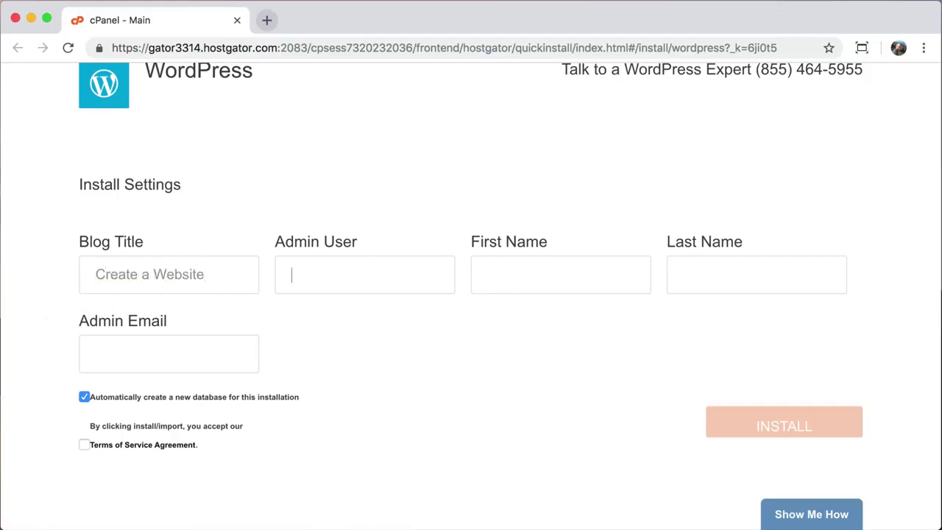
type("admin")
- Fill in the admin's first name, last name and e-mail, accept the terms, and install
key("Tab")
type("Tyler")
key("Tab")
type("Moore")
key("Tab")
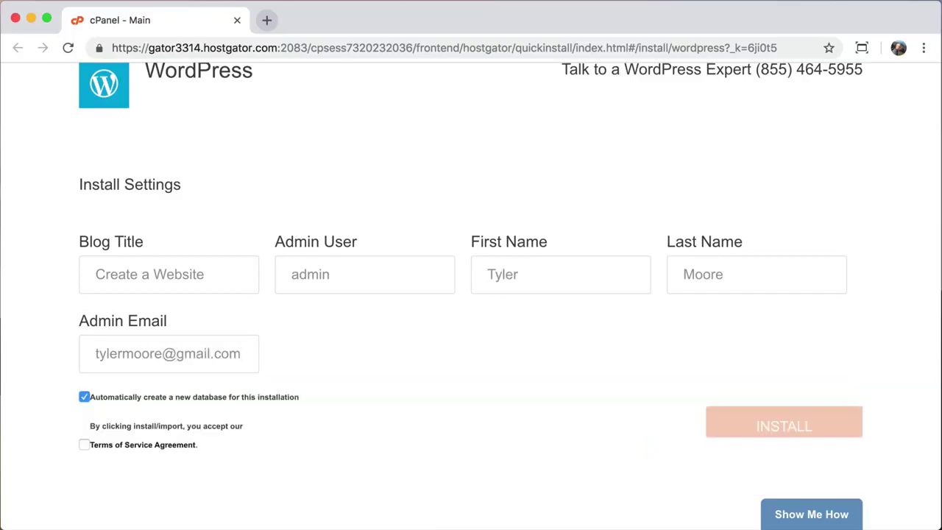
left_click(84, 445)
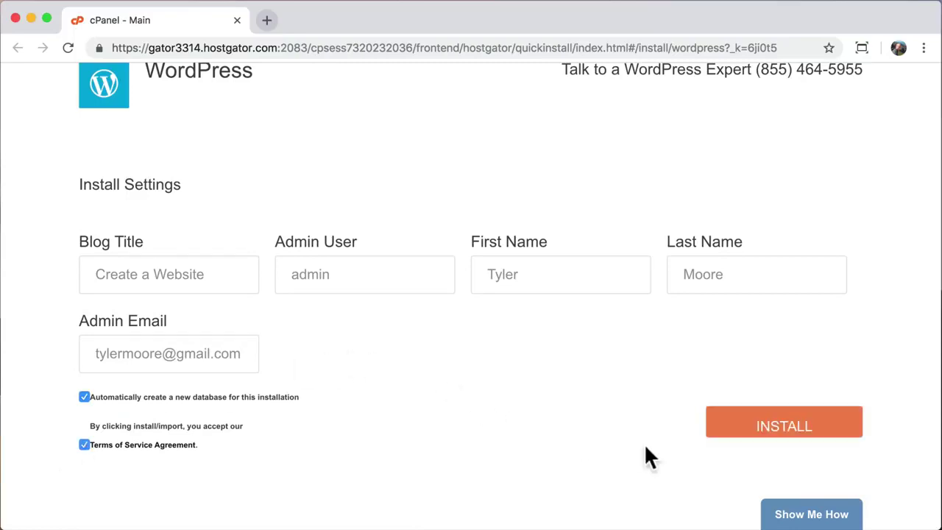
left_click(769, 431)
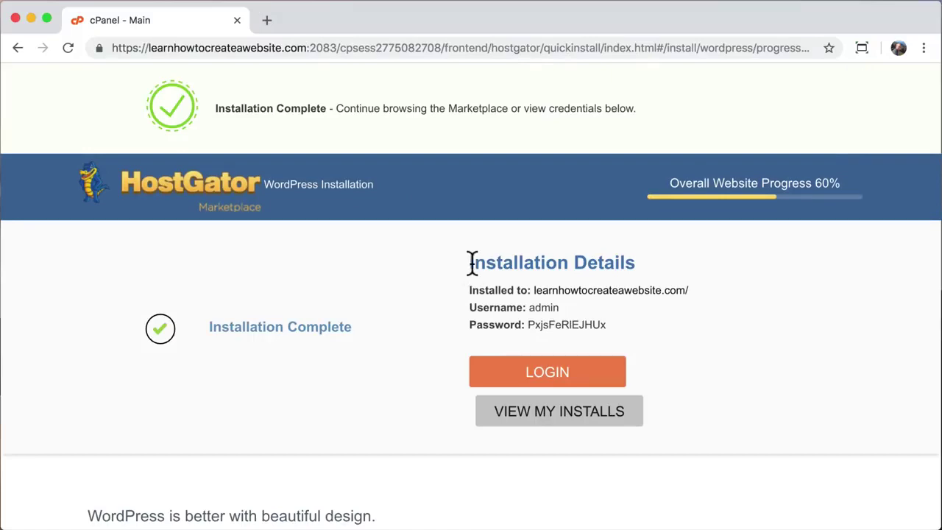
left_click_drag(471, 265, 645, 261)
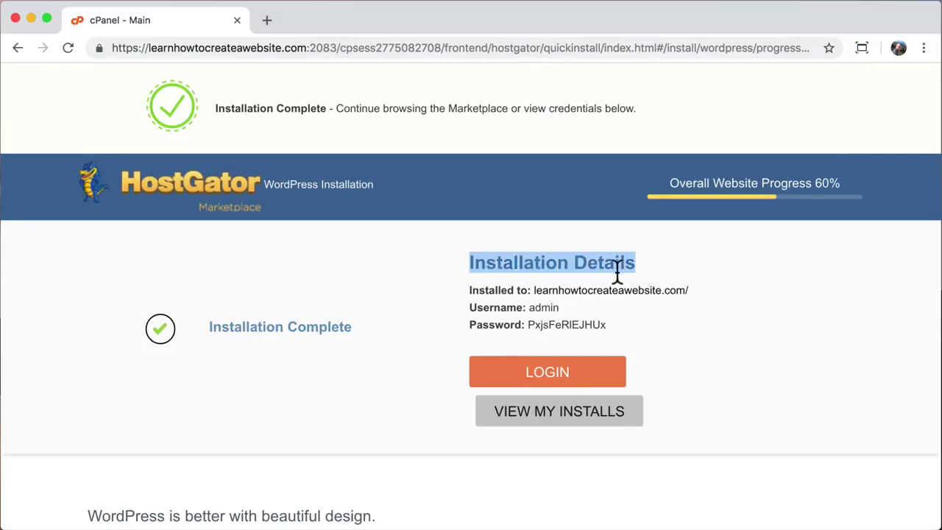
left_click(666, 265)
left_click_drag(469, 288, 638, 324)
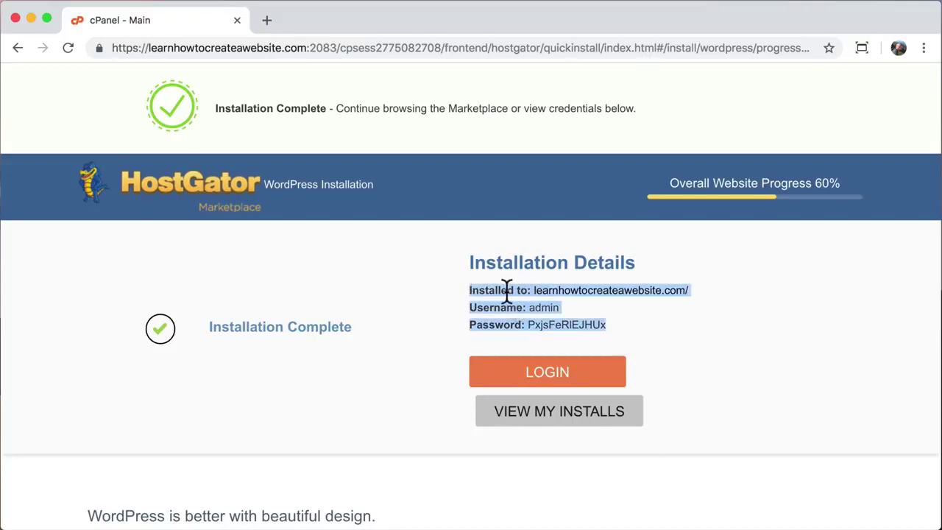
right_click(506, 289)
left_click(539, 321)
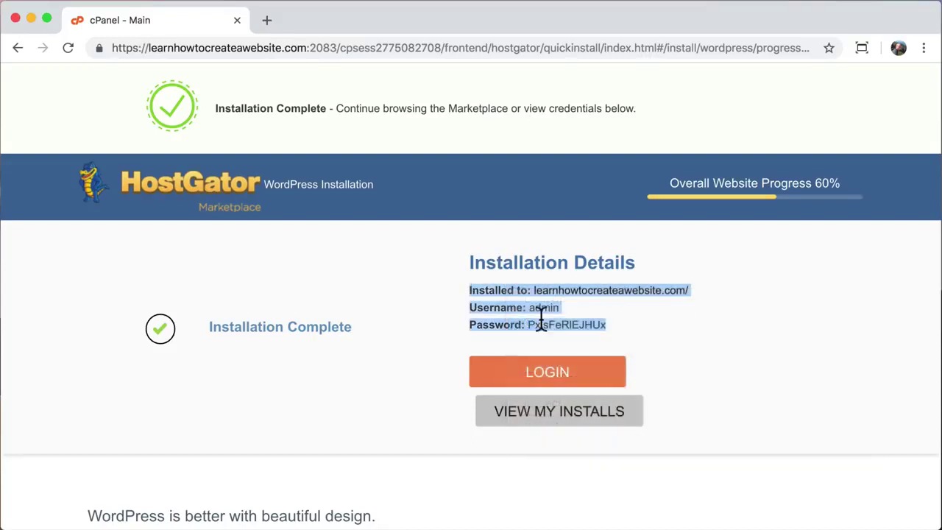
left_click(630, 322)
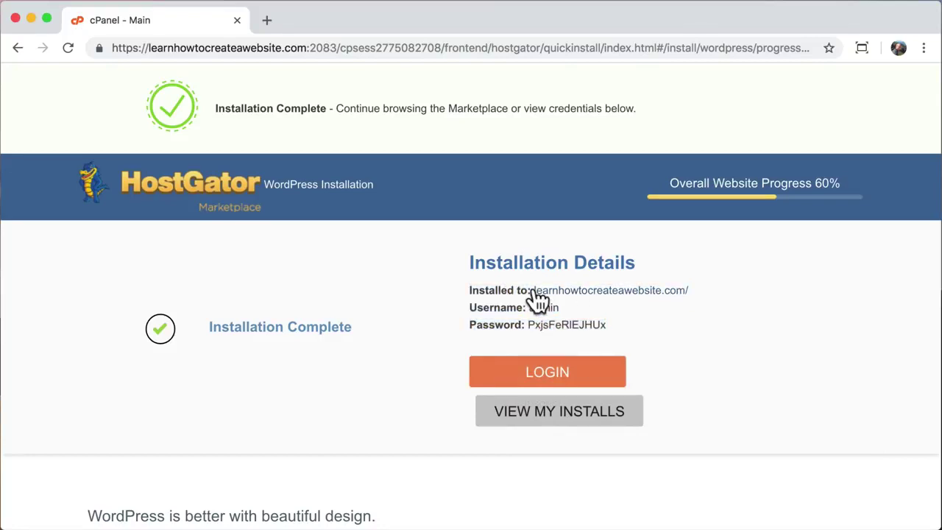
left_click_drag(533, 290, 683, 290)
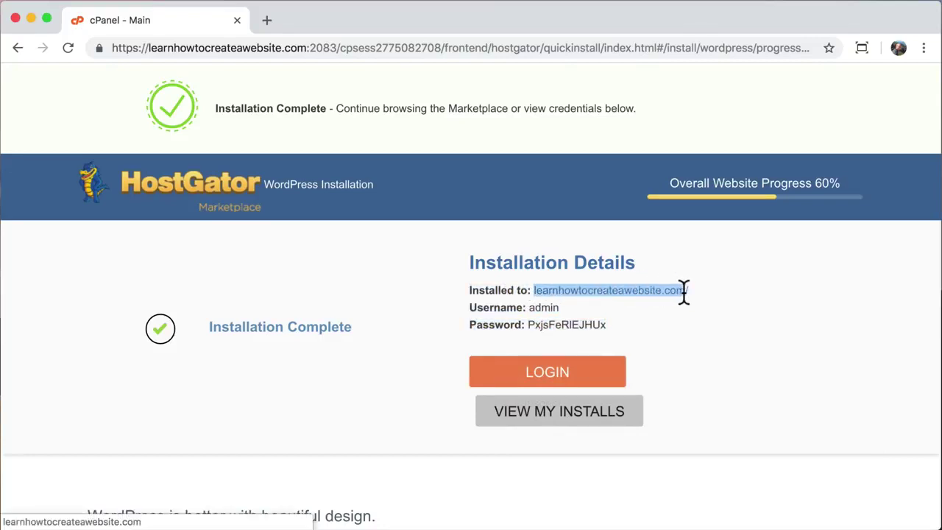
left_click(266, 20)
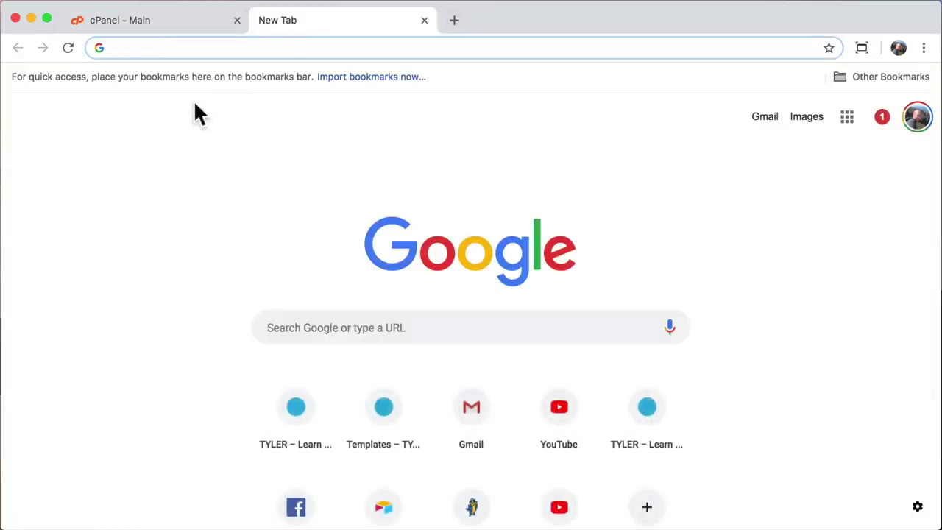
key("super+v")
key("Return")
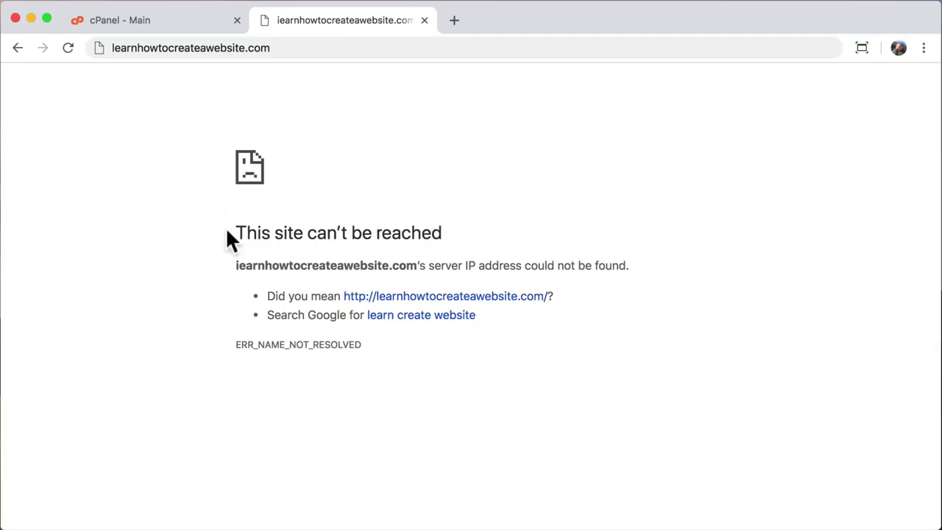
left_click_drag(237, 228, 524, 347)
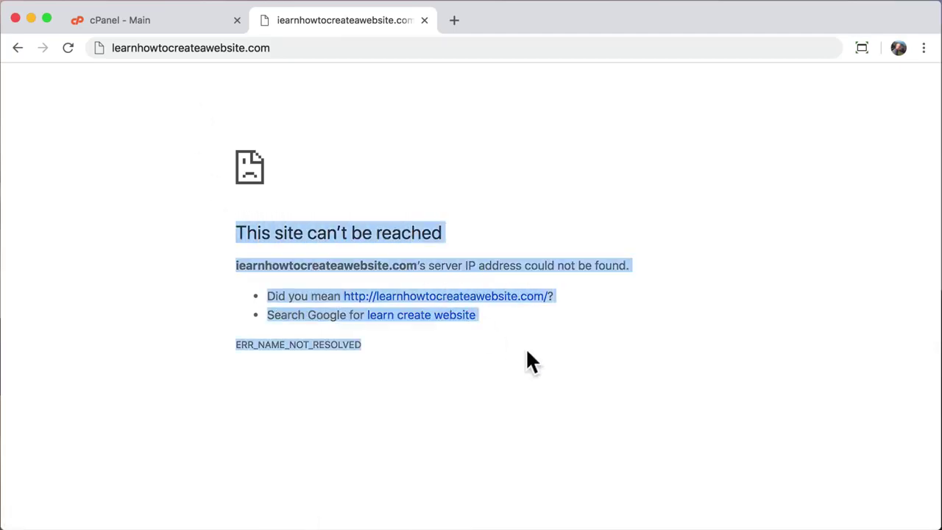
left_click(527, 350)
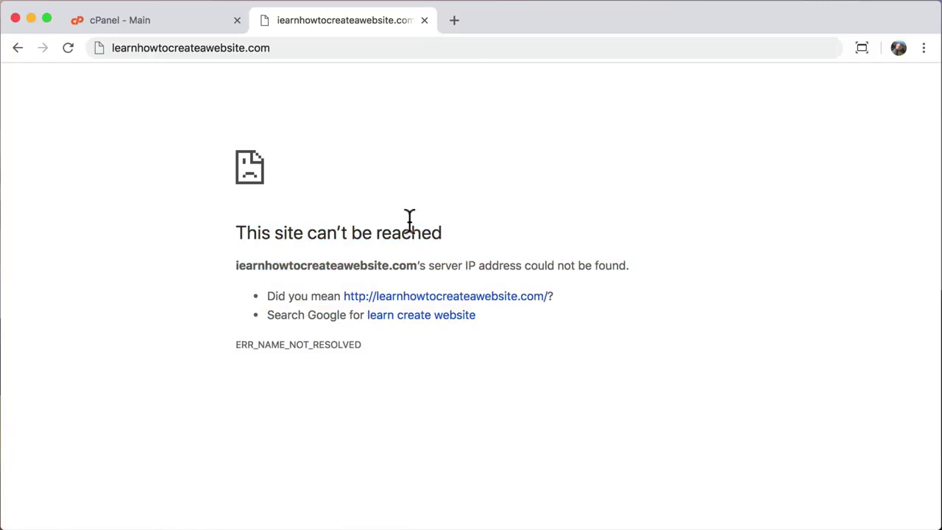
left_click(425, 20)
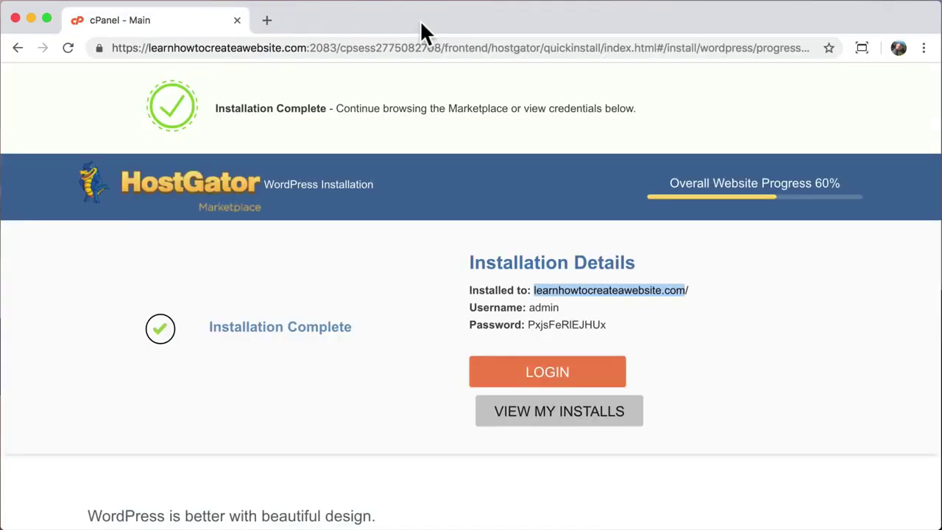
left_click(399, 330)
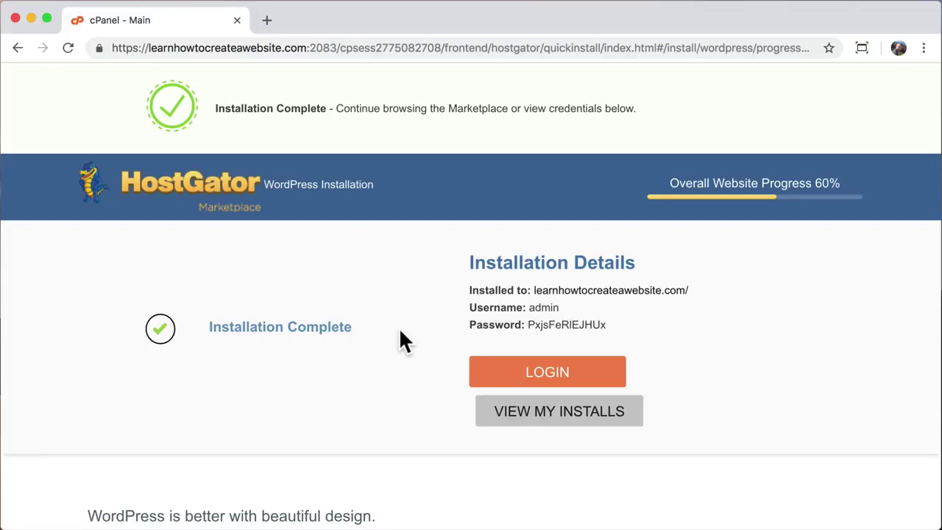
scroll(401, 333, "down", 2)
scroll(401, 333, "up", 2)
- Load learnhowtocreateawebsite.com in a new tab, showing its Website Coming Soon page
left_click(267, 20)
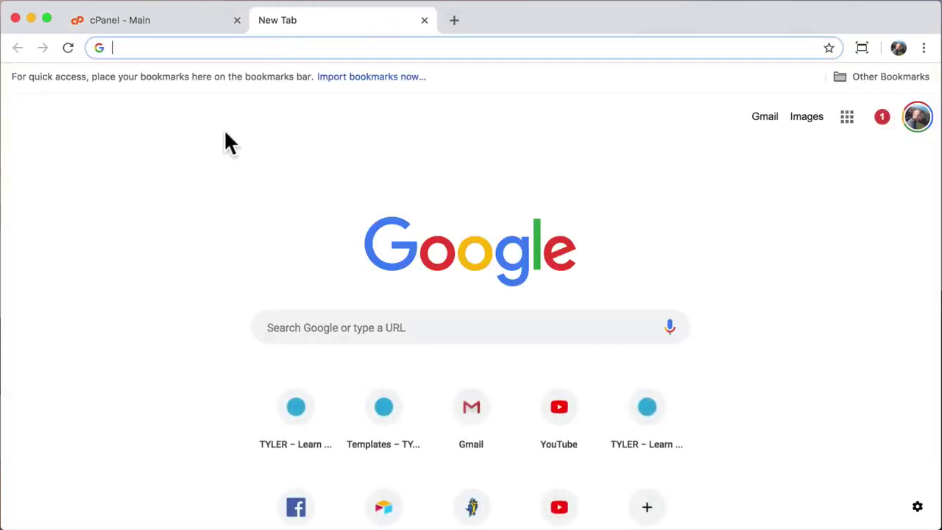
type("learnhowtocreateawebsite.com")
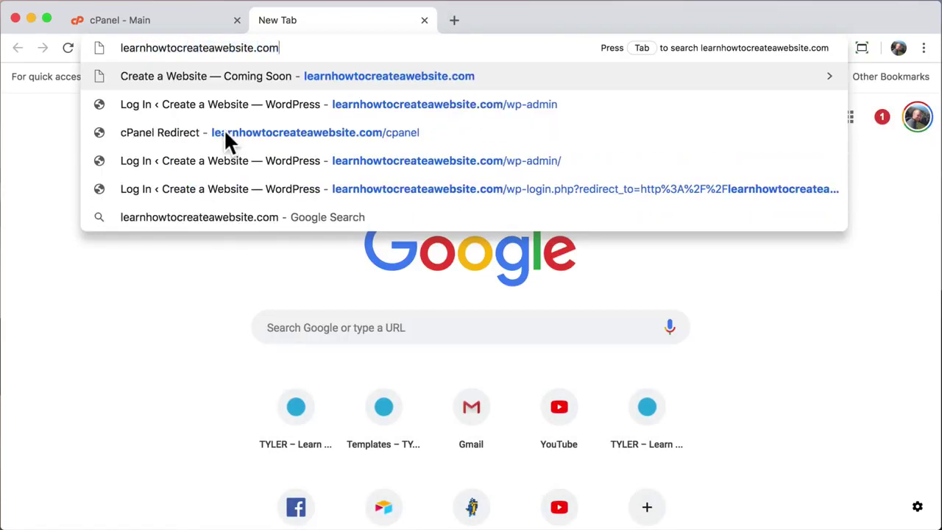
key("Return")
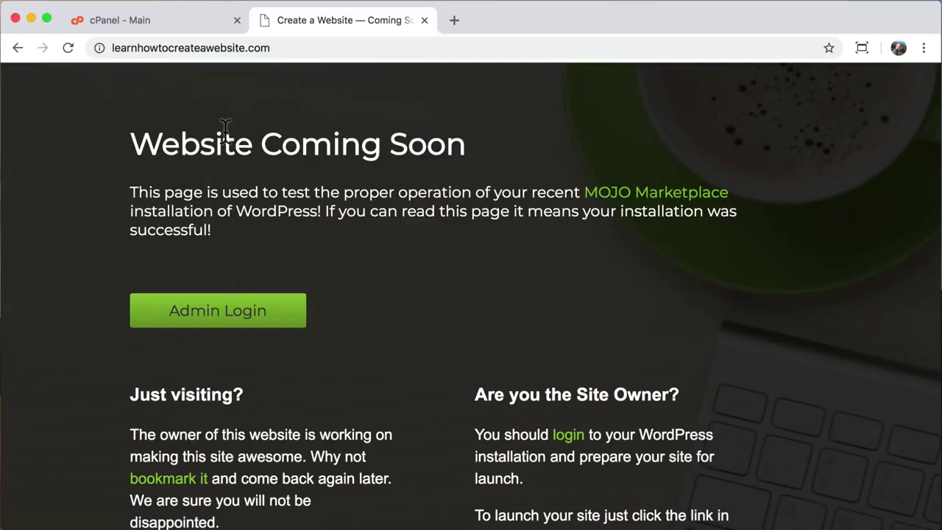
left_click_drag(130, 143, 463, 149)
left_click(458, 154)
- Append /wp-admin to the site address to reach the WordPress login page
left_click(325, 47)
left_click(326, 48)
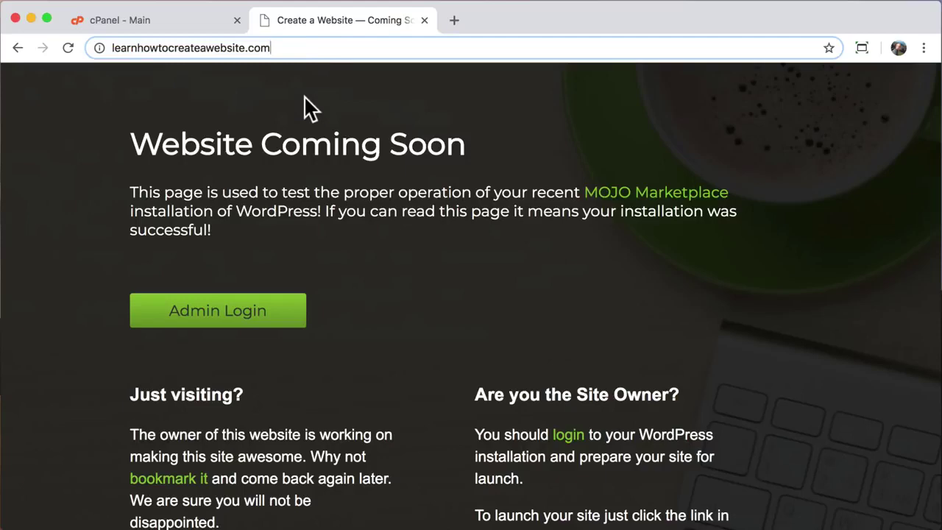
type("/")
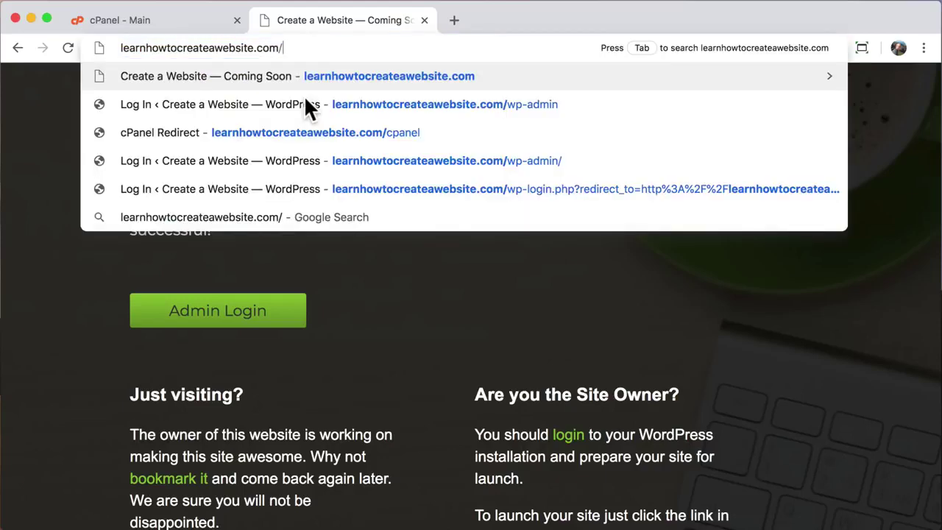
type("wp-admin")
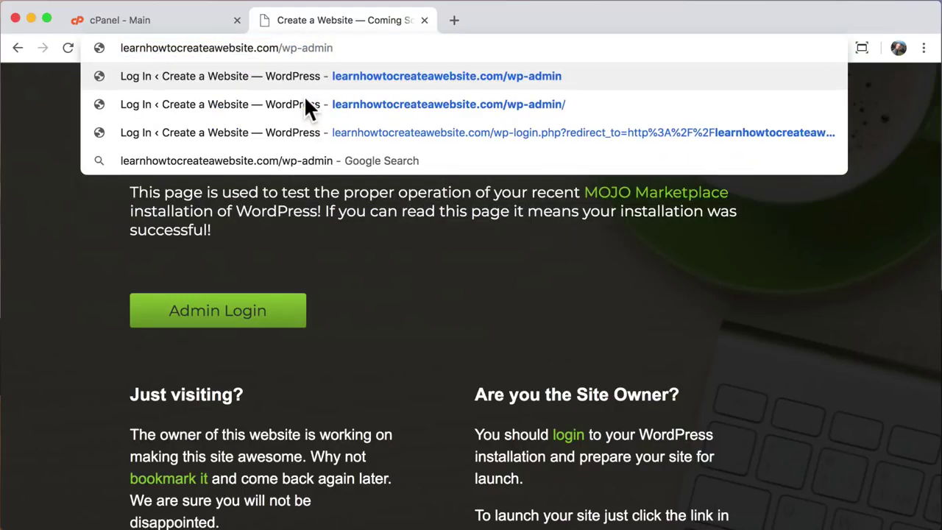
key("Return")
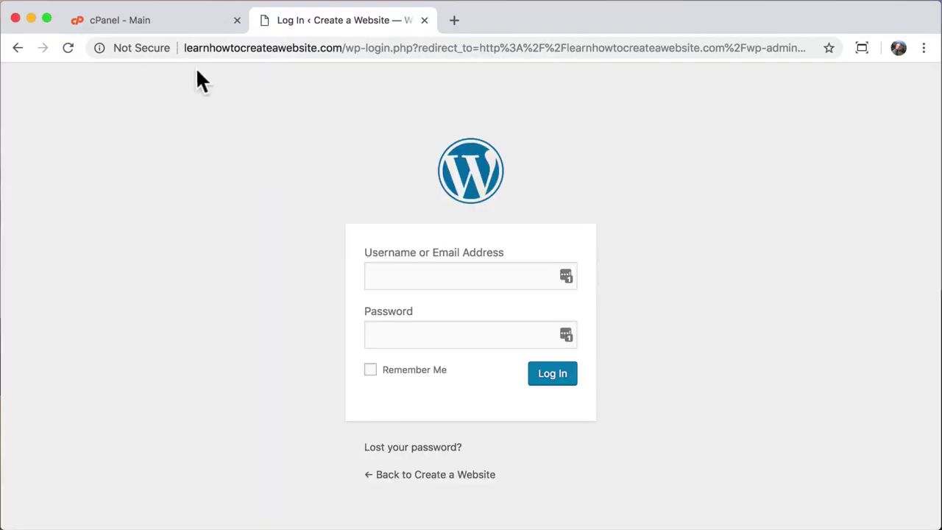
- Copy the generated admin password from the installation details page
left_click(186, 22)
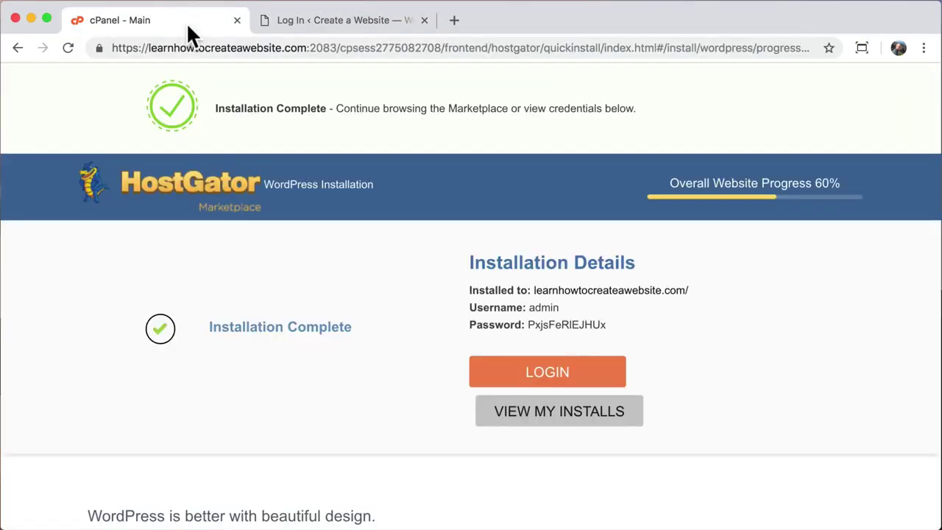
left_click_drag(529, 324, 612, 325)
right_click(581, 319)
left_click(611, 354)
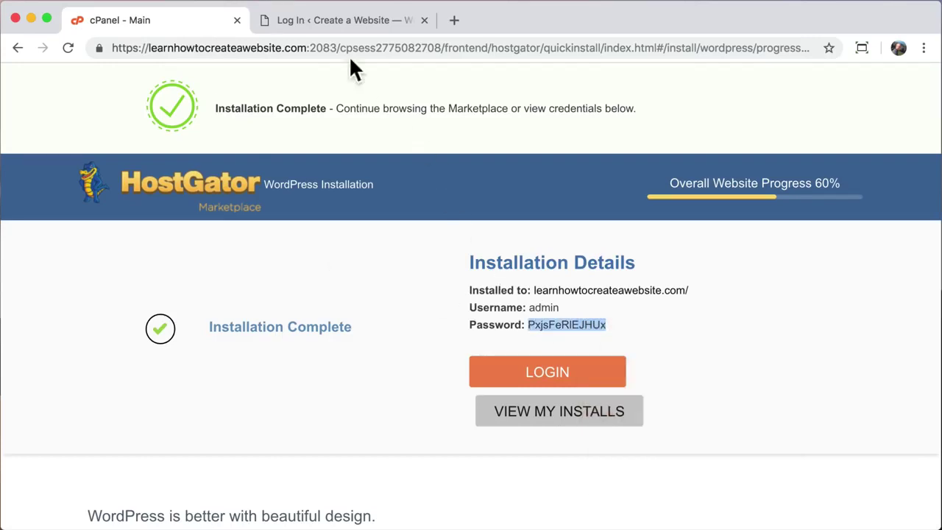
- Log in to WordPress as admin using the pasted password
left_click(346, 21)
left_click(408, 275)
type("admin")
key("Tab")
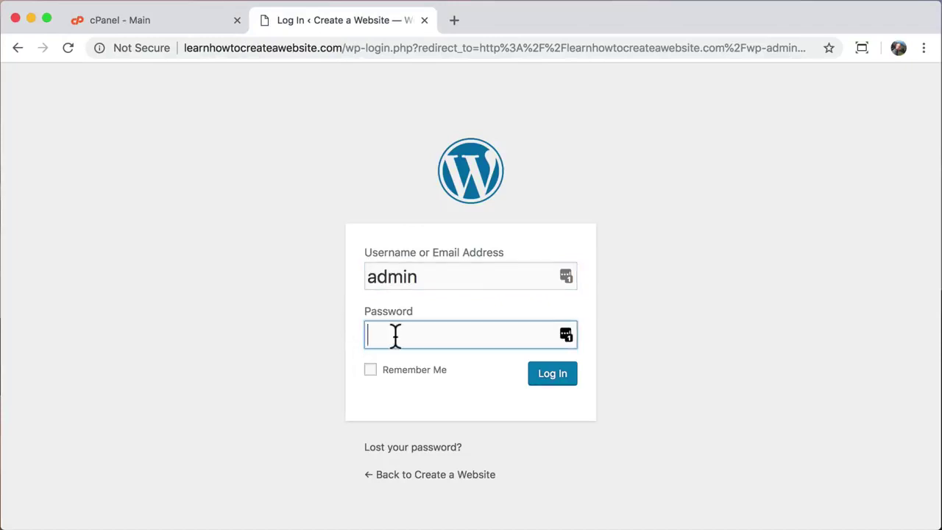
right_click(393, 335)
left_click(439, 476)
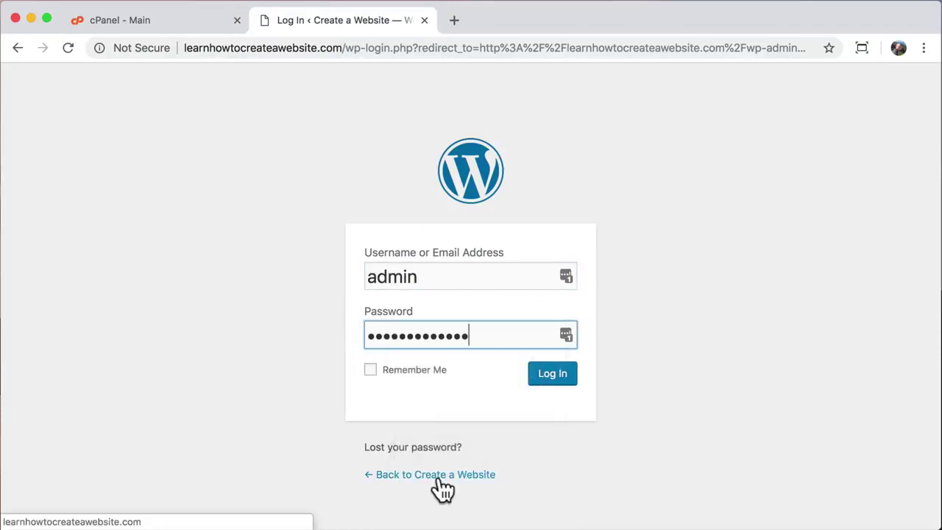
left_click(559, 379)
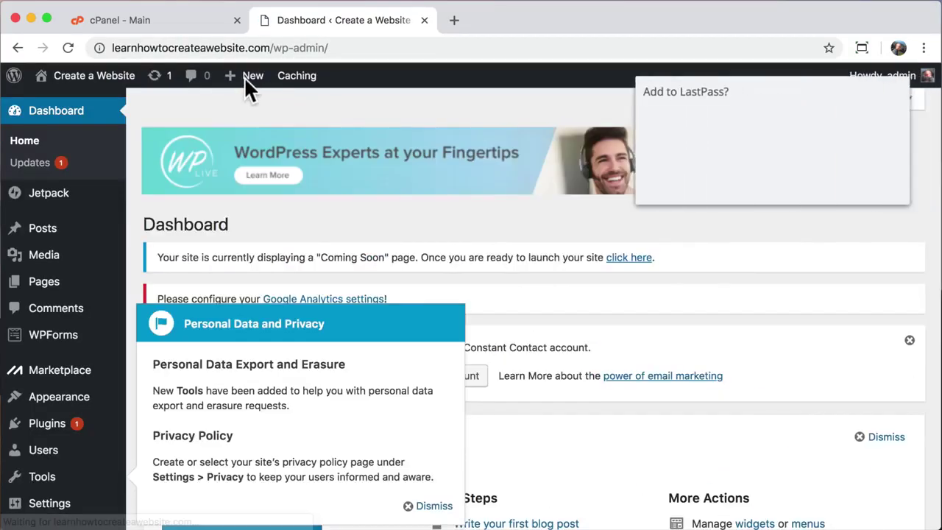
- Close cPanel, browse the CREATE A WEBSITE front page, then return to the Dashboard
left_click(237, 21)
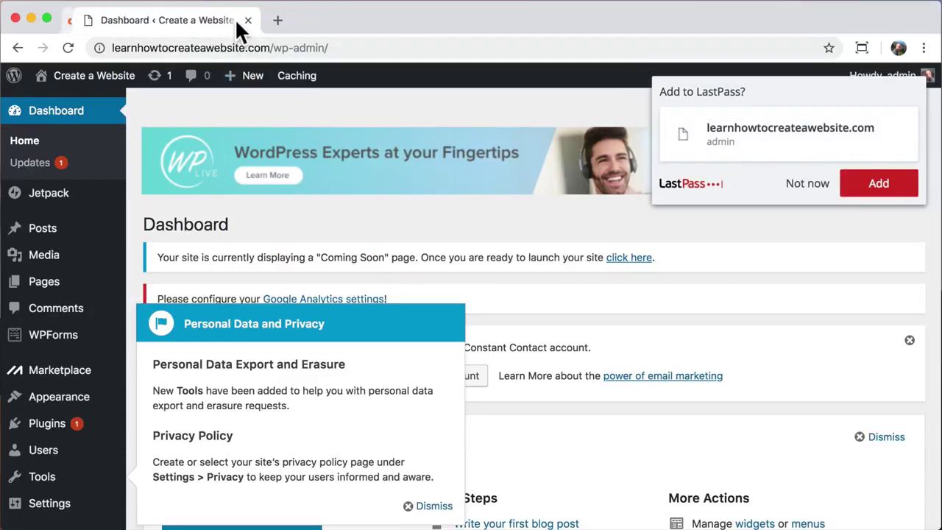
mouse_move(105, 89)
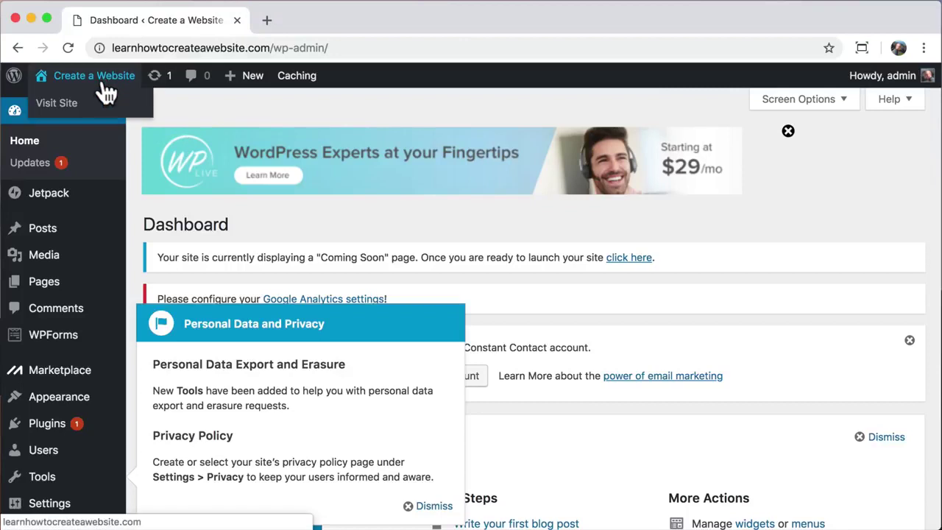
left_click(108, 119)
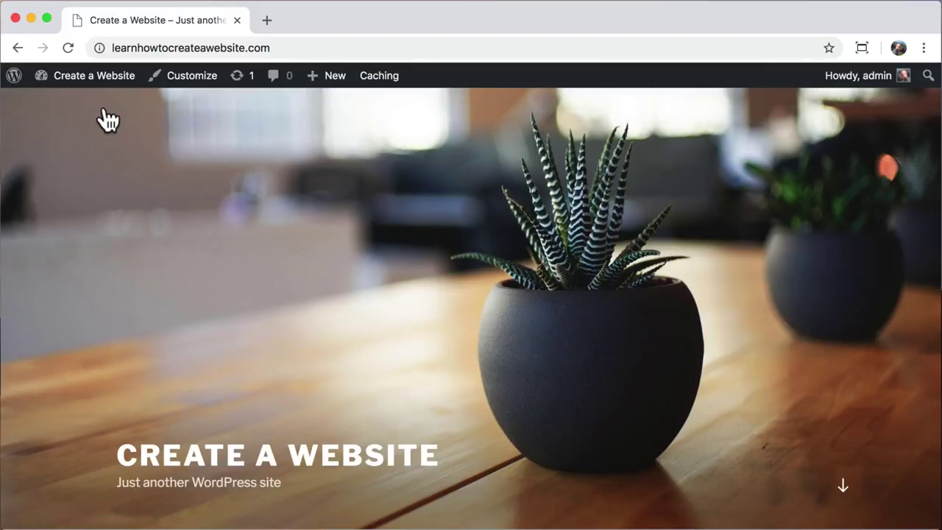
scroll(109, 119, "down", 10)
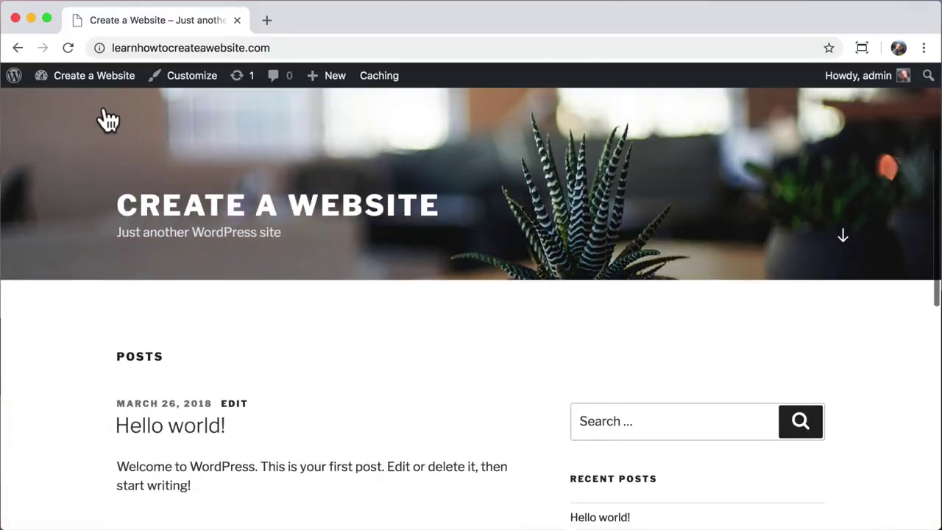
scroll(109, 119, "down", 10)
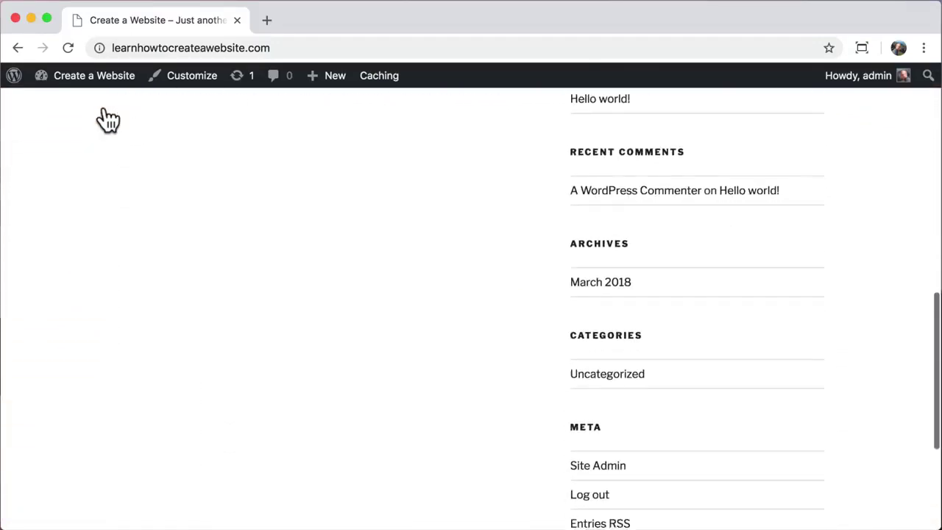
scroll(108, 119, "up", 15)
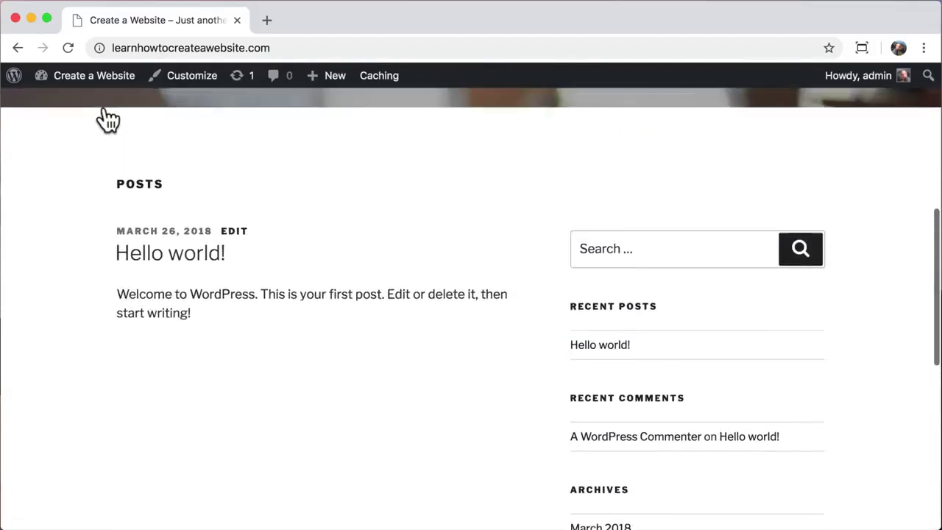
scroll(108, 119, "up", 2)
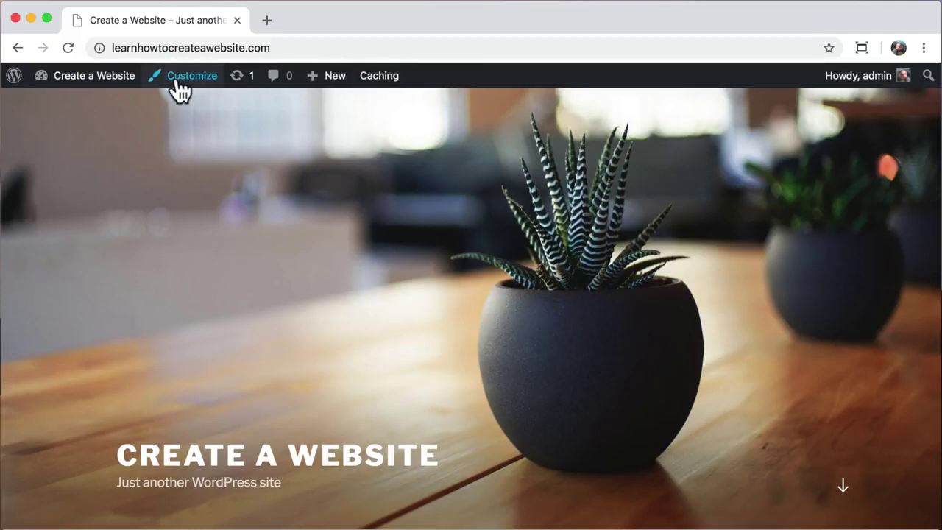
mouse_move(79, 81)
left_click(43, 107)
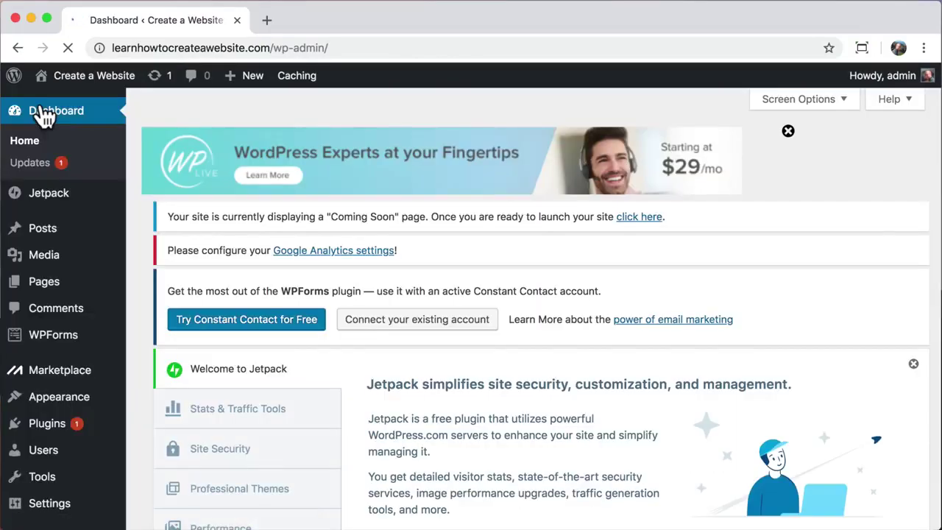
- Open the administrator's profile for editing from the Users list
left_click(19, 460)
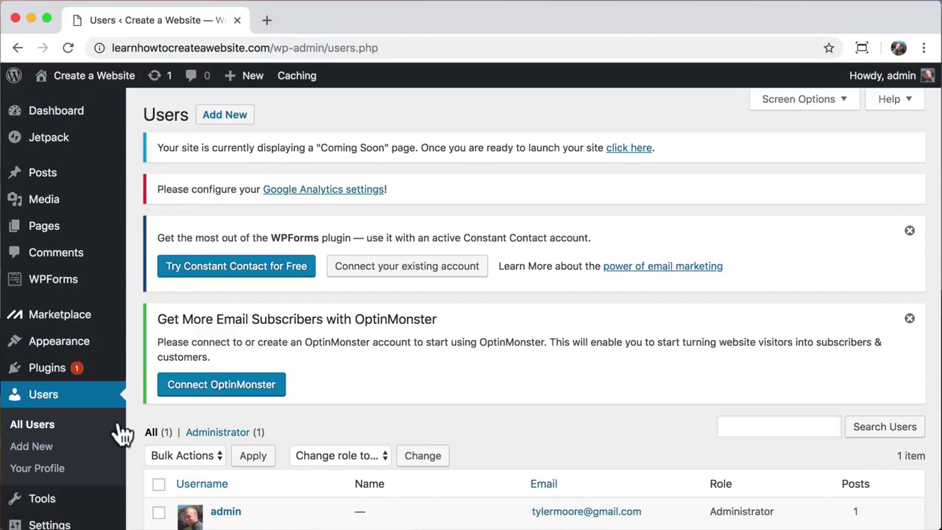
scroll(137, 429, "down", 5)
left_click(221, 392)
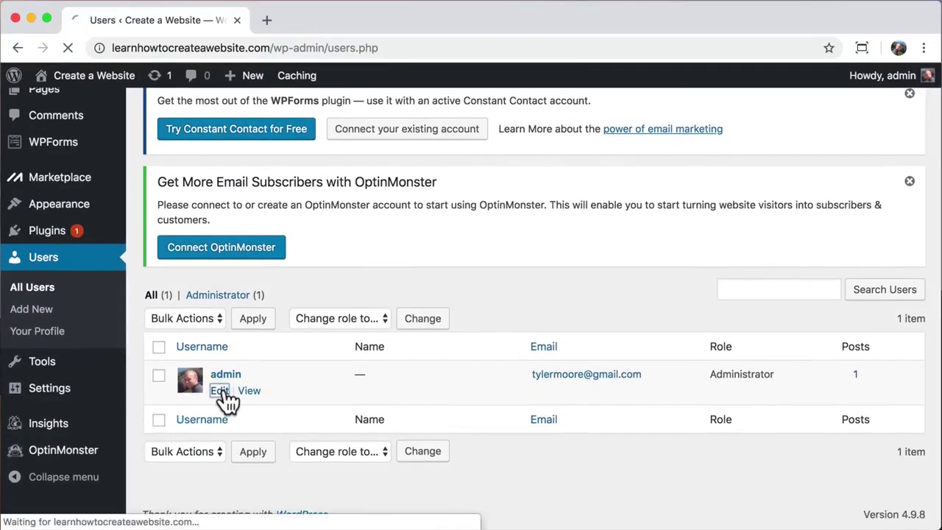
scroll(228, 401, "down", 2)
scroll(228, 401, "down", 10)
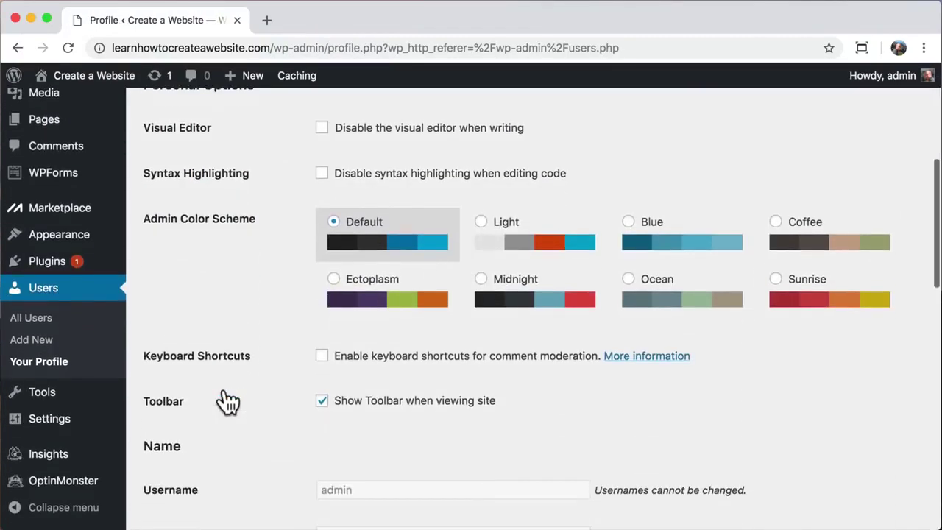
scroll(228, 401, "down", 10)
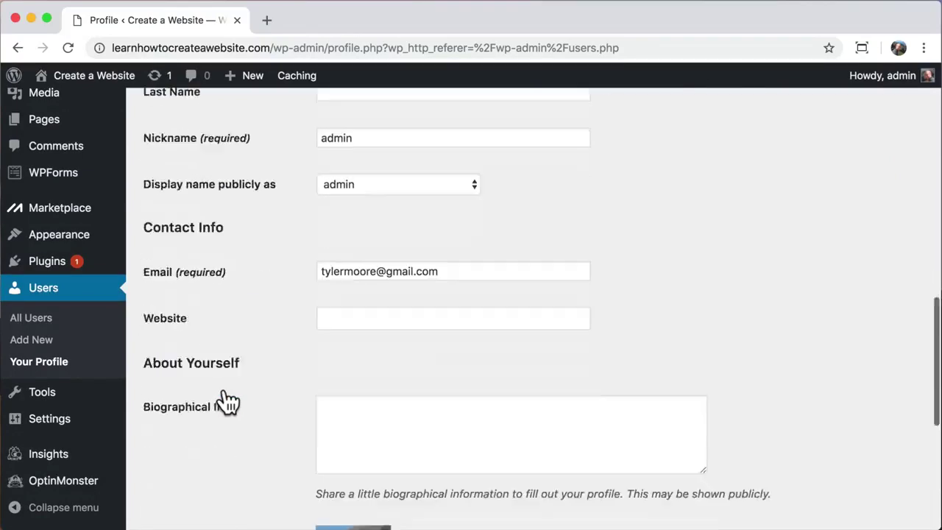
scroll(228, 401, "down", 2)
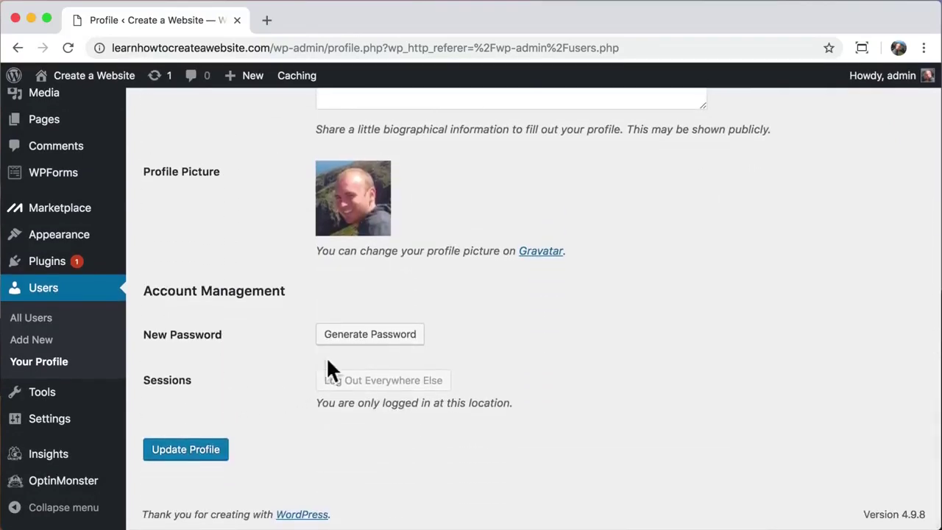
- Replace the generated password with a custom one and update the profile
left_click(354, 332)
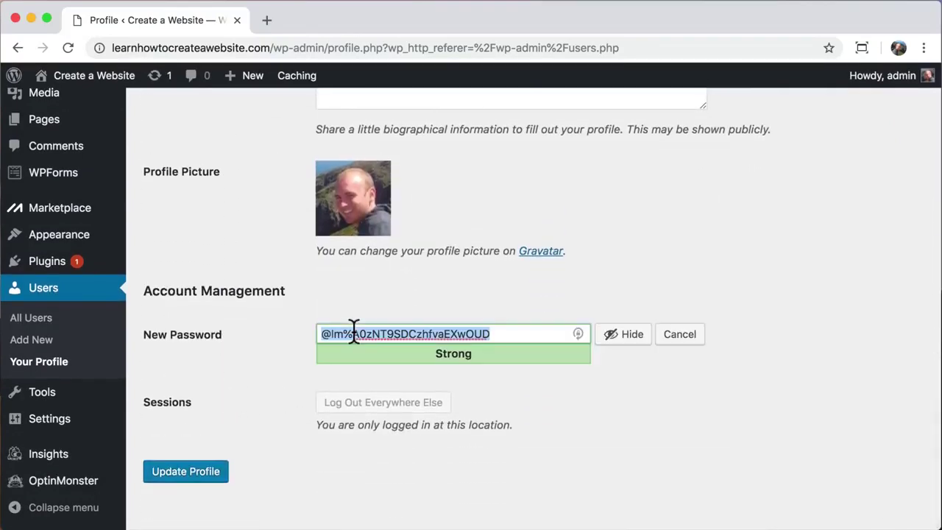
left_click(630, 335)
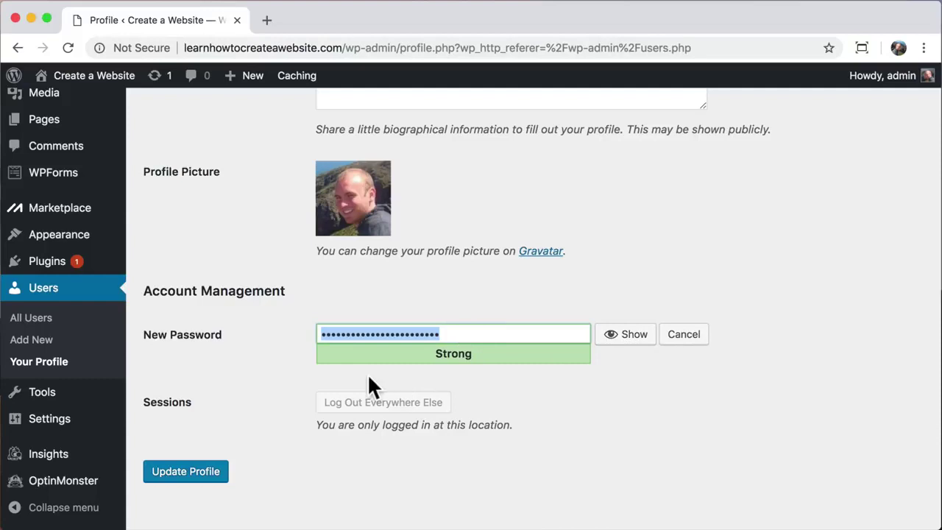
type("••••••••••••••••••")
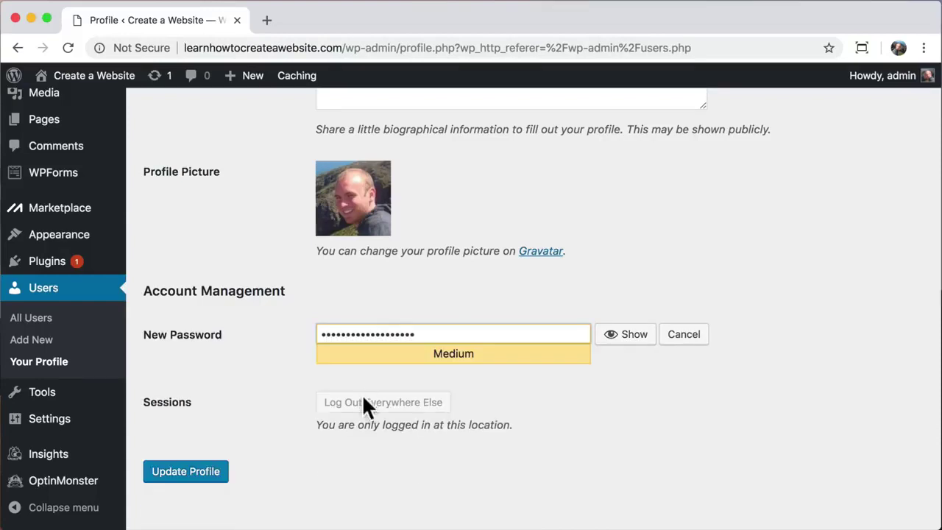
left_click(183, 484)
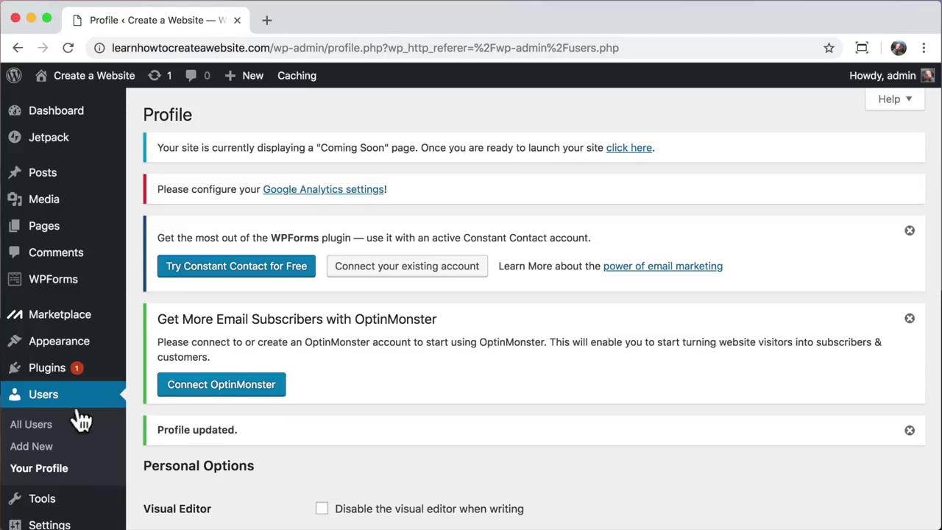
- Deactivate all seven installed plugins with a bulk action
left_click(41, 380)
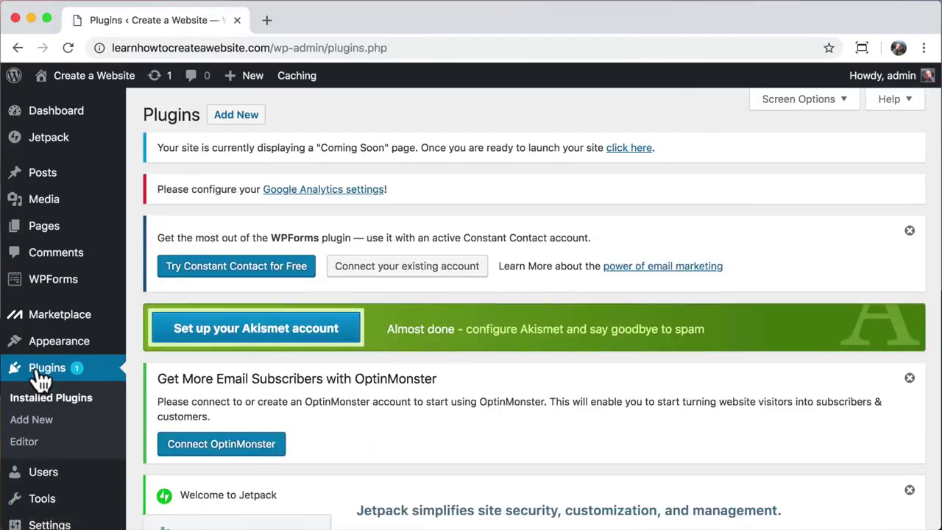
scroll(135, 355, "down", 10)
scroll(135, 353, "down", 2)
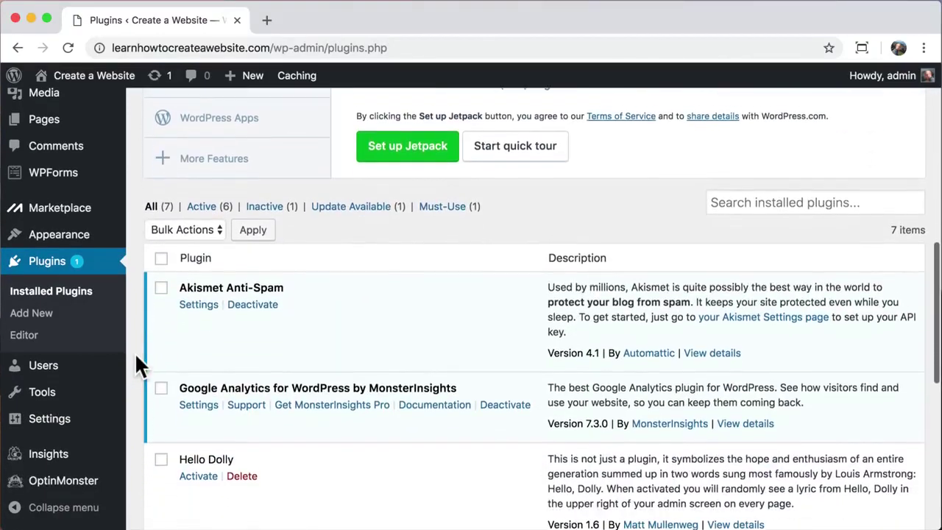
left_click(162, 254)
left_click(207, 224)
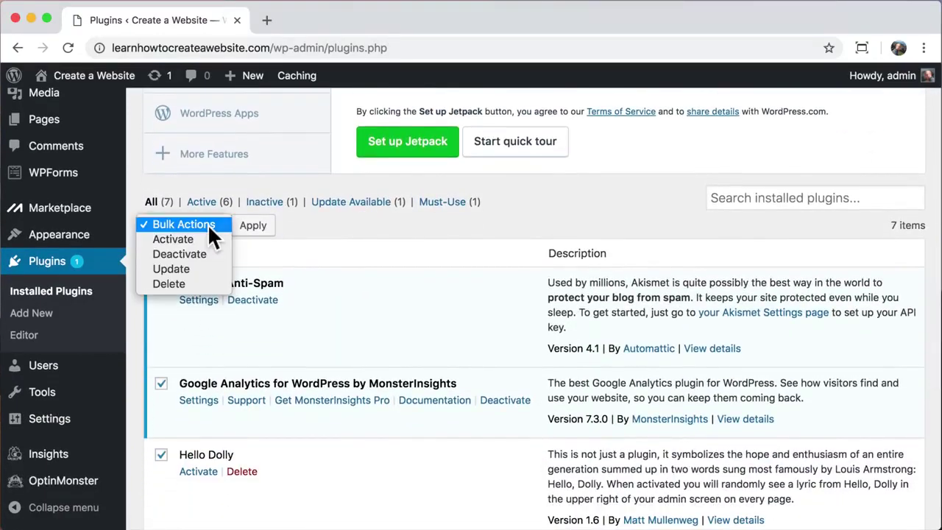
left_click(200, 254)
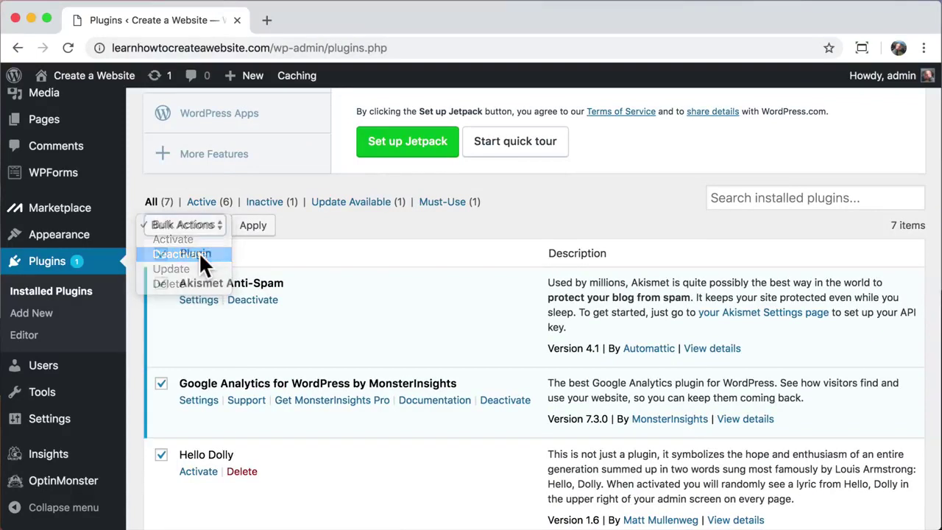
left_click(253, 228)
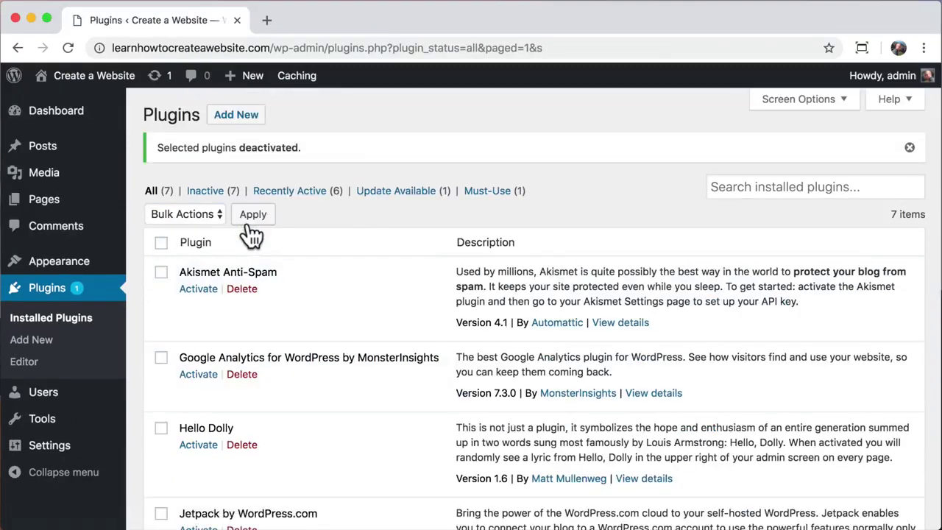
- Bulk-delete all the deactivated plugins and confirm removing their data
left_click(161, 243)
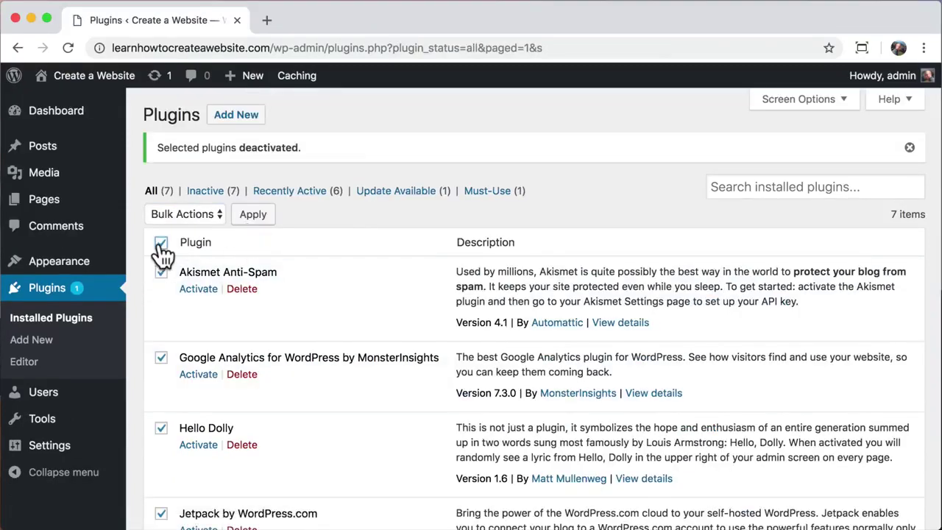
left_click(209, 214)
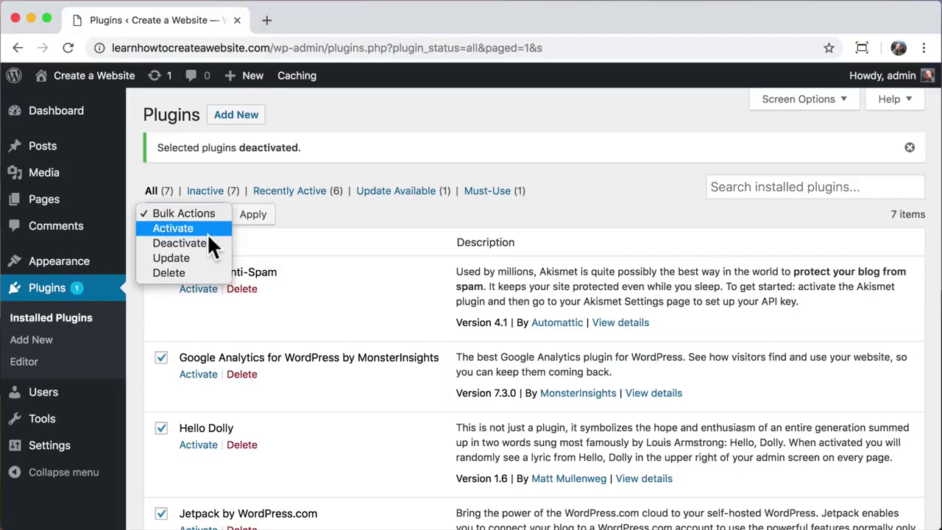
key("Escape")
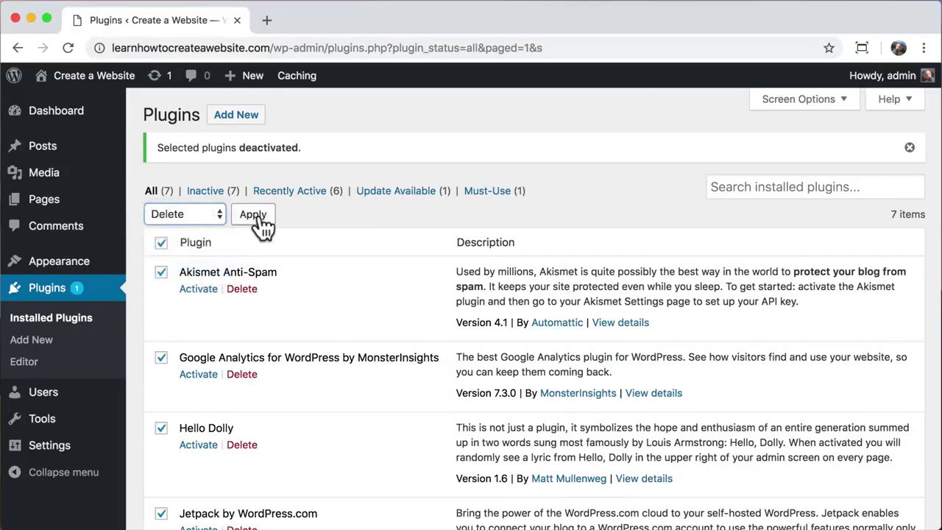
left_click(254, 215)
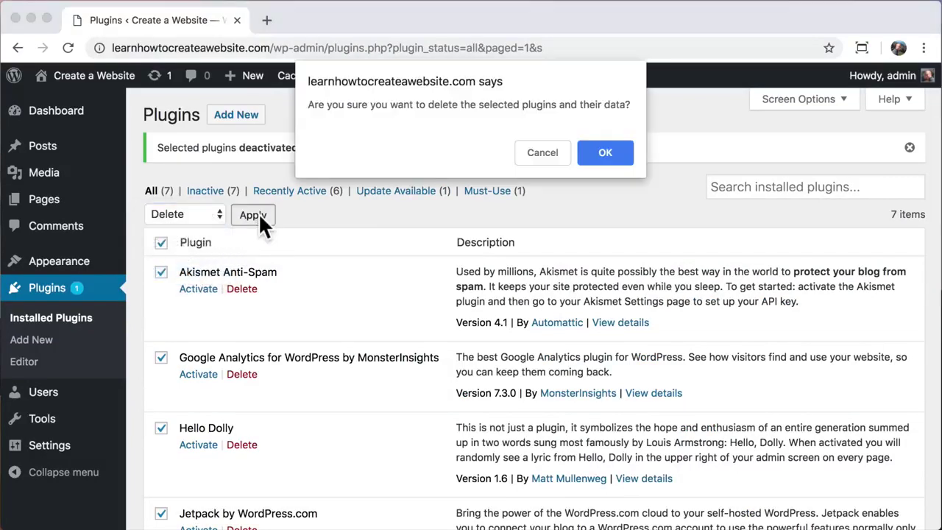
left_click(608, 153)
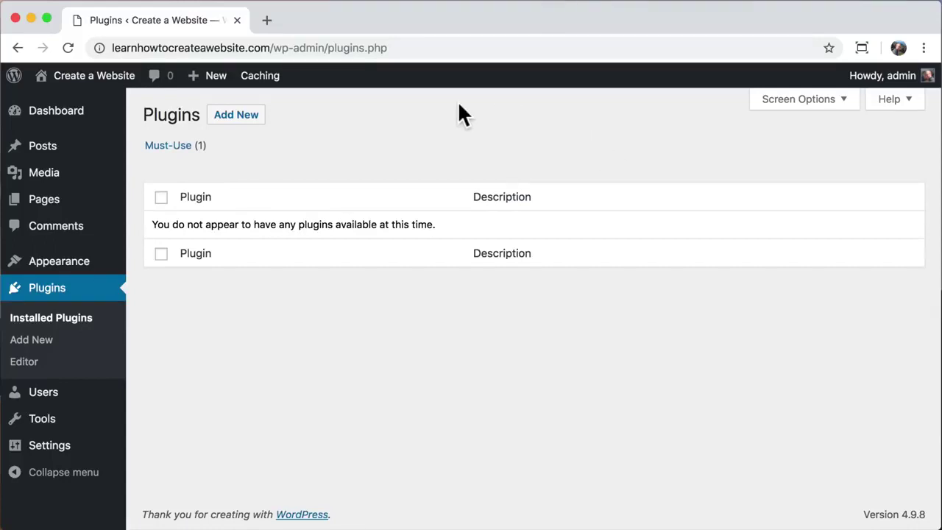
mouse_move(110, 83)
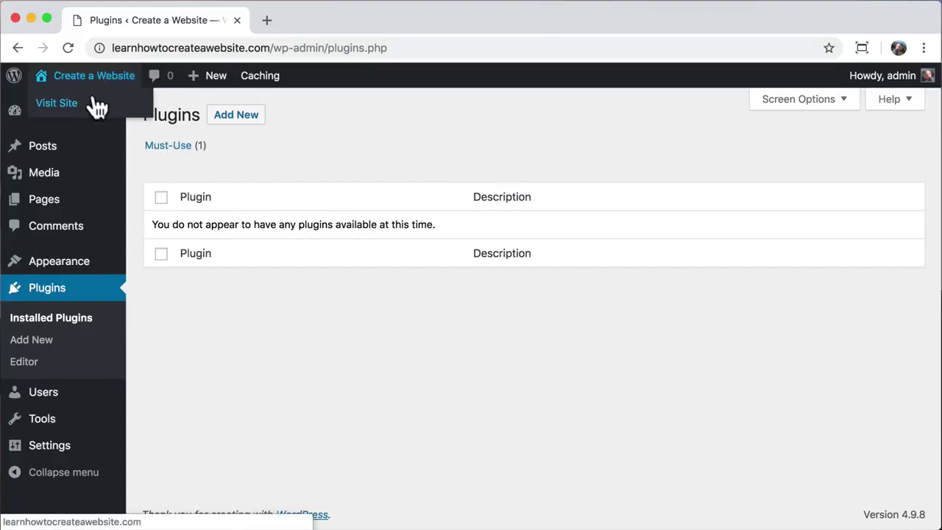
left_click(97, 108)
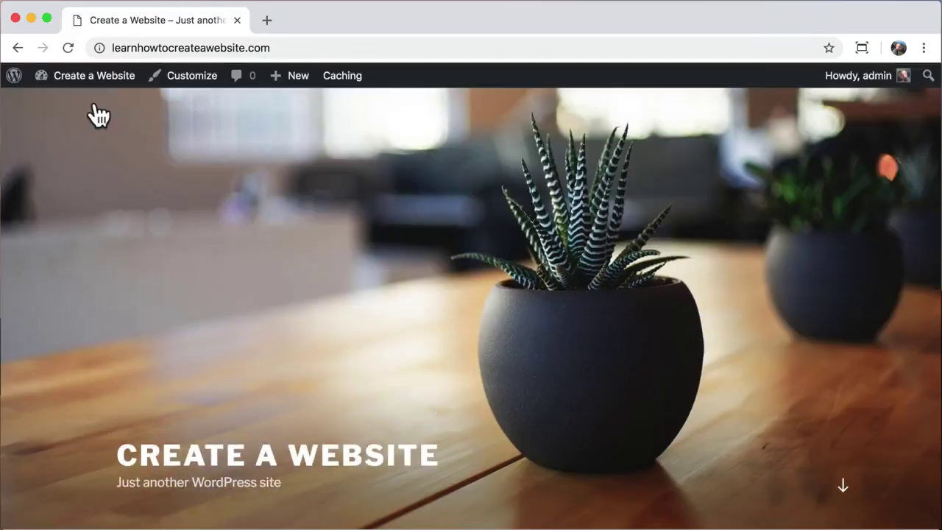
scroll(182, 208, "down", 5)
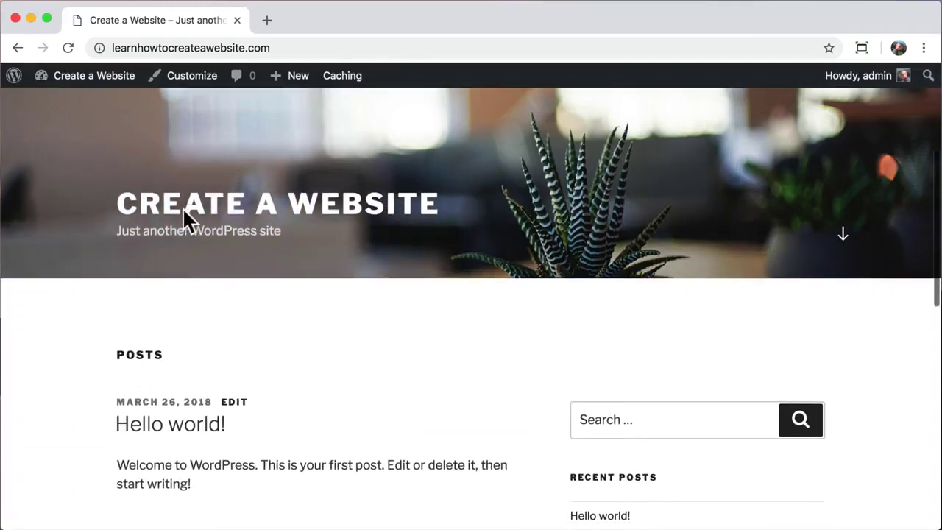
scroll(187, 221, "down", 2)
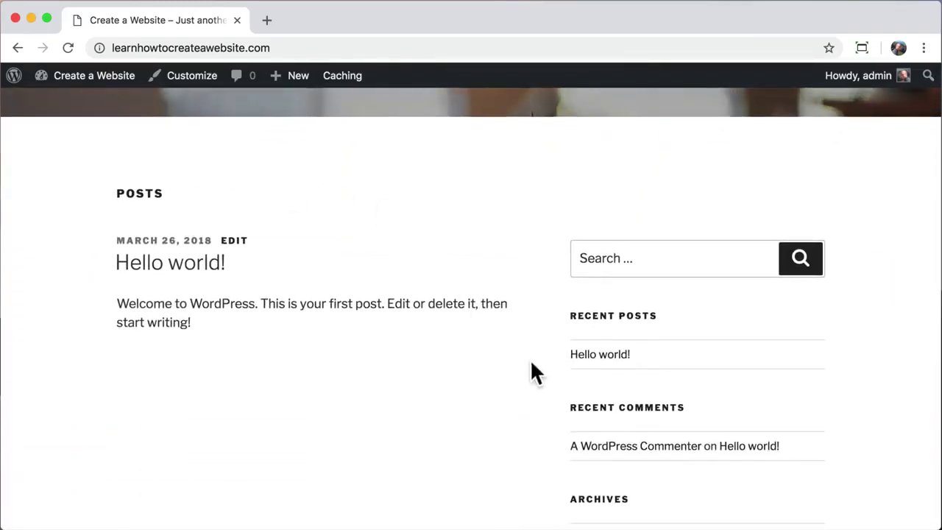
left_click(611, 355)
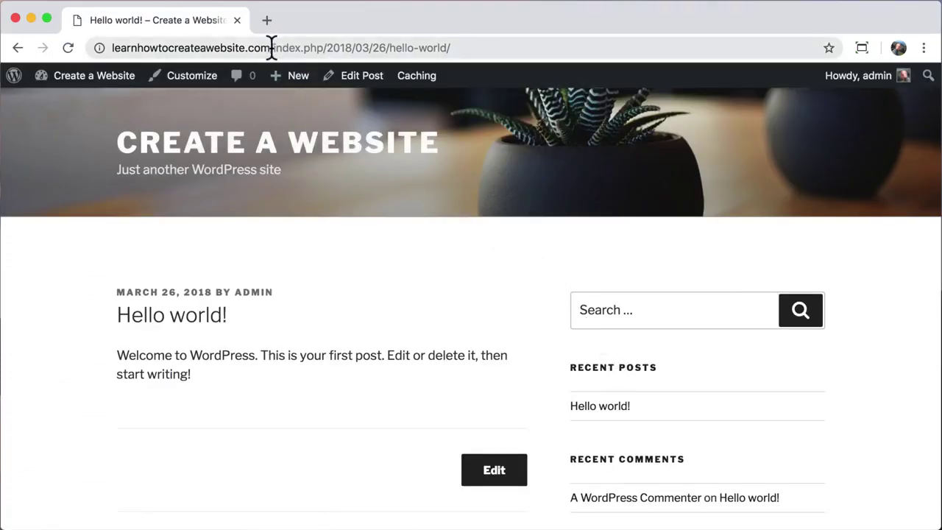
left_click_drag(276, 48, 470, 47)
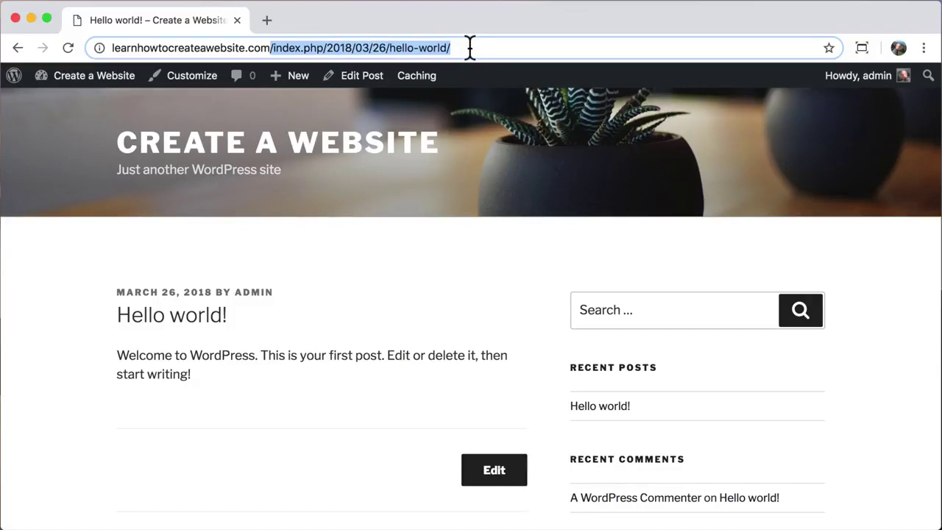
left_click(470, 48)
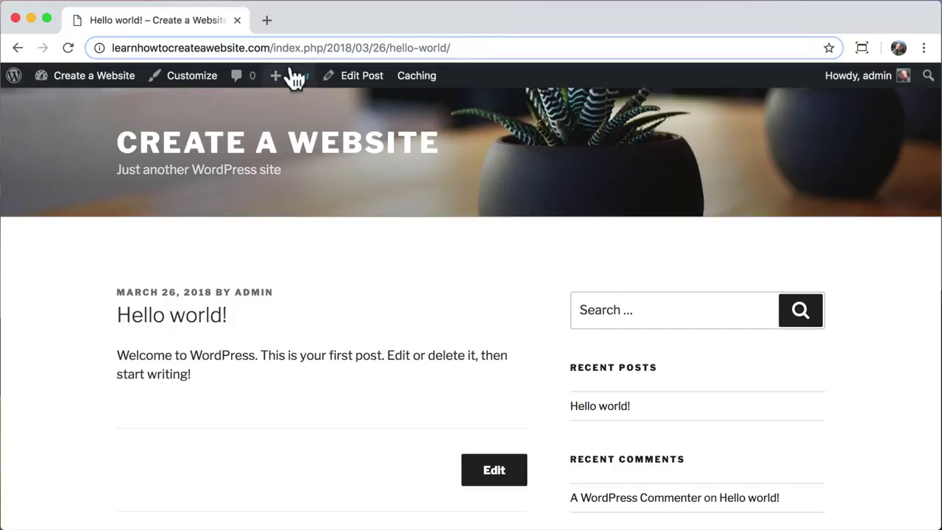
mouse_move(83, 78)
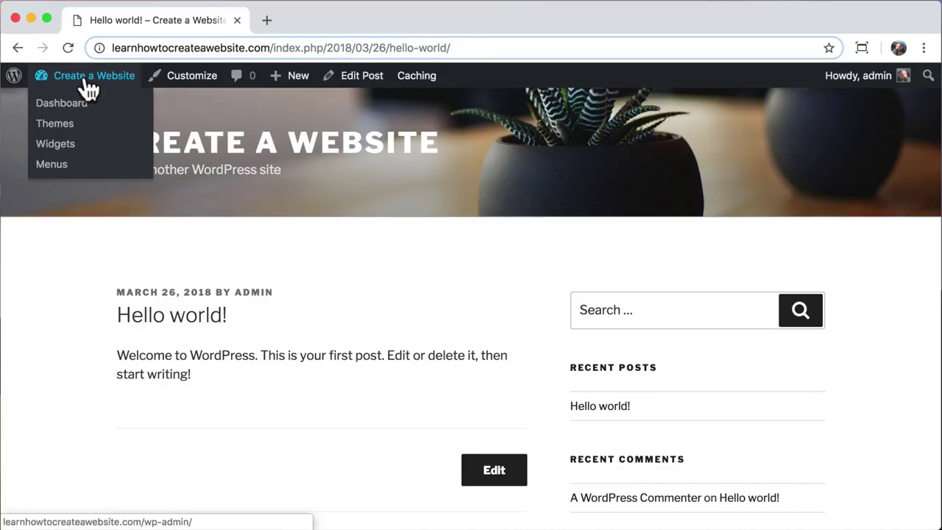
- Dismiss the privacy notice and save permalinks with the Post name structure
left_click(84, 111)
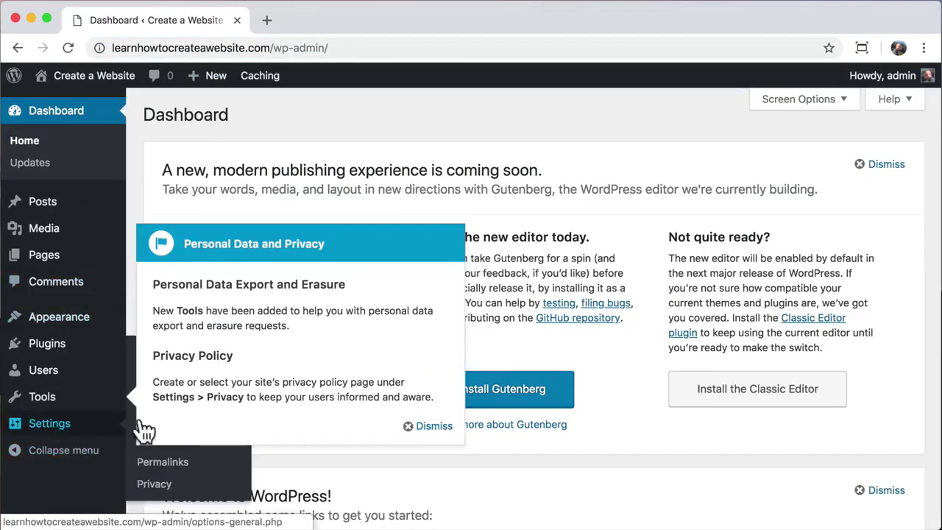
left_click(433, 426)
mouse_move(30, 428)
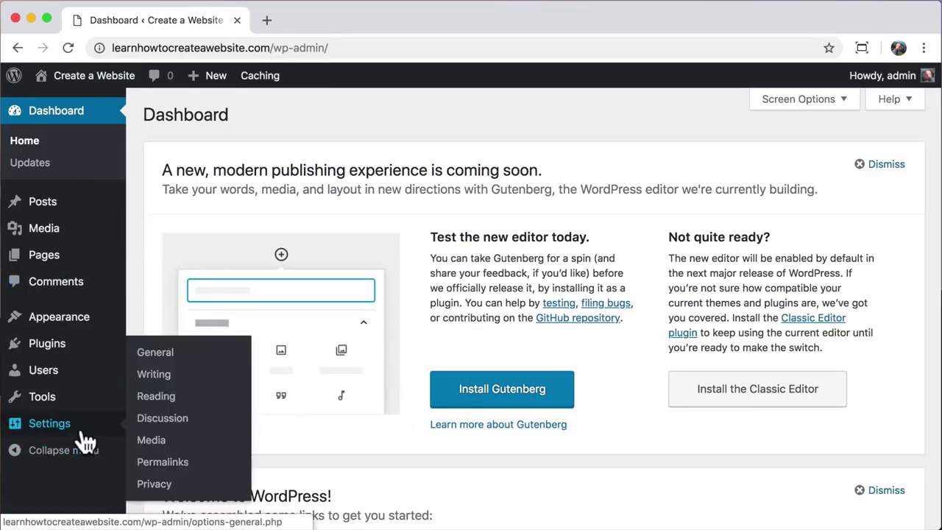
left_click(180, 465)
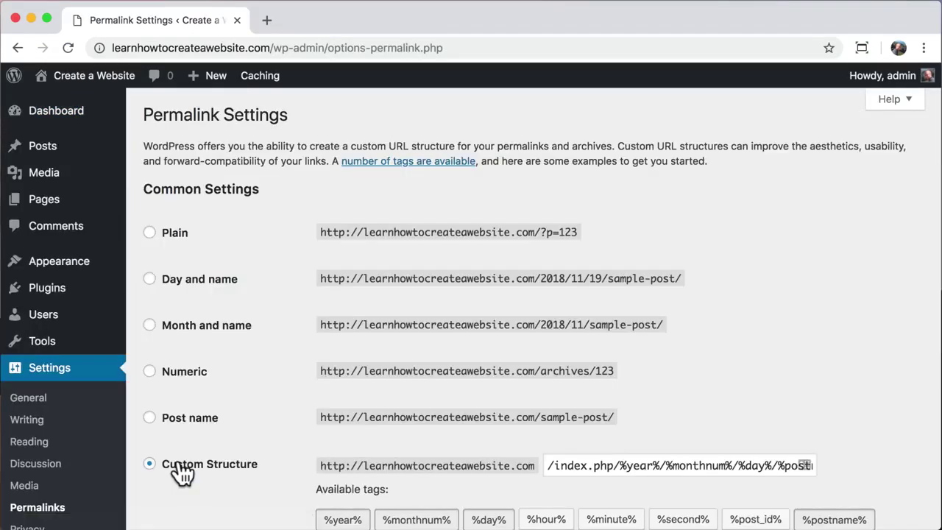
scroll(182, 473, "down", 3)
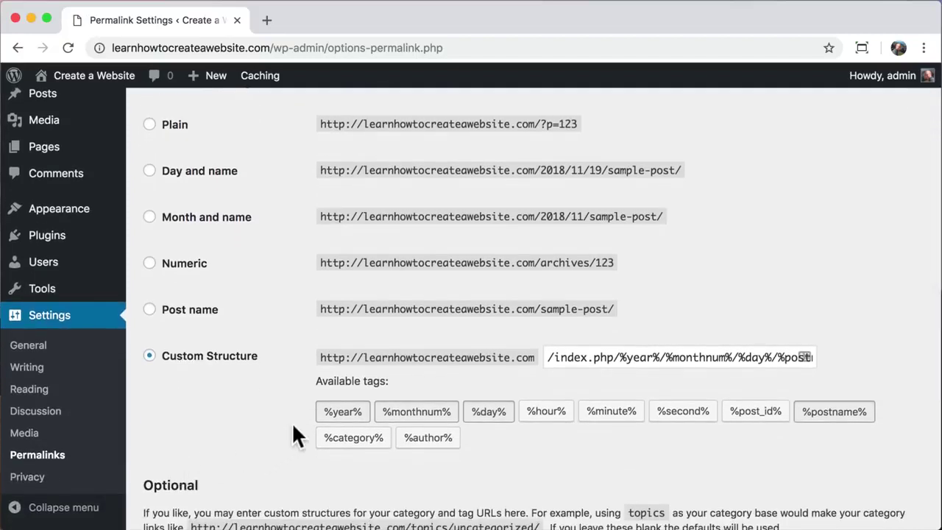
left_click_drag(550, 358, 846, 372)
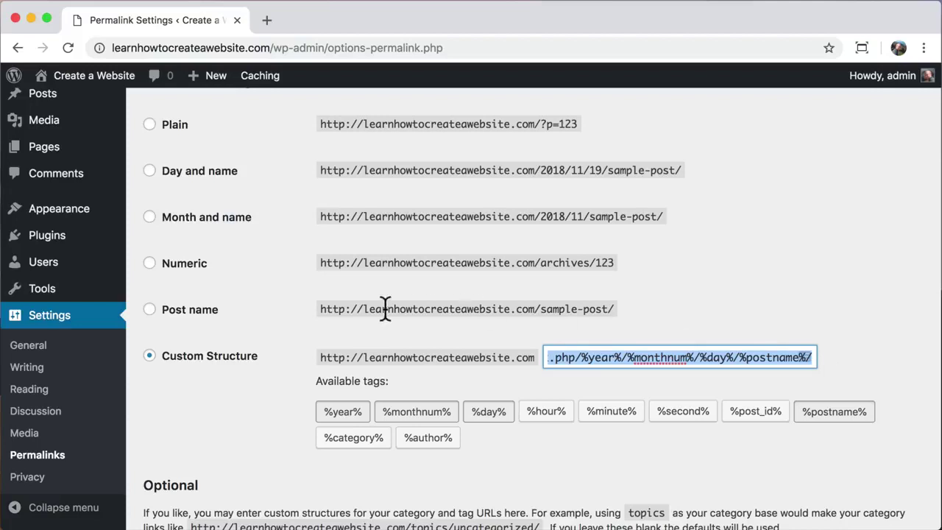
left_click(149, 310)
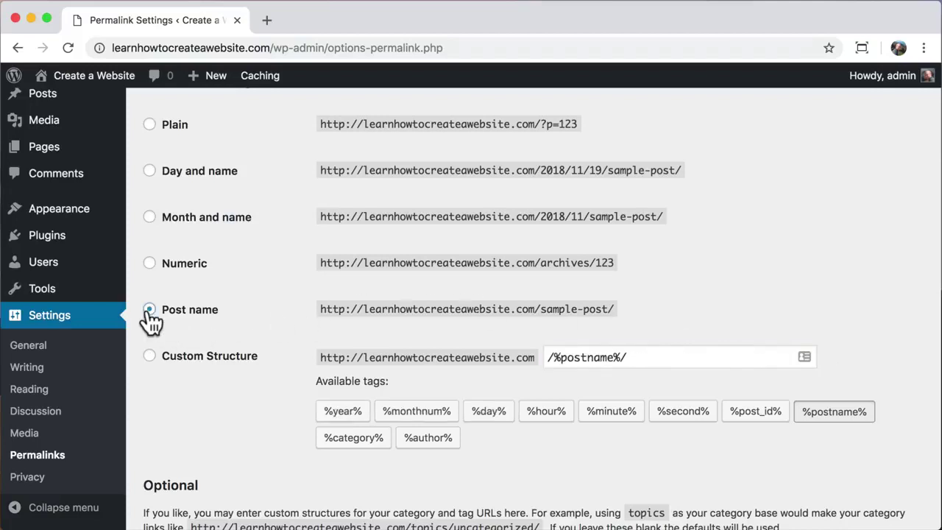
scroll(242, 427, "down", 5)
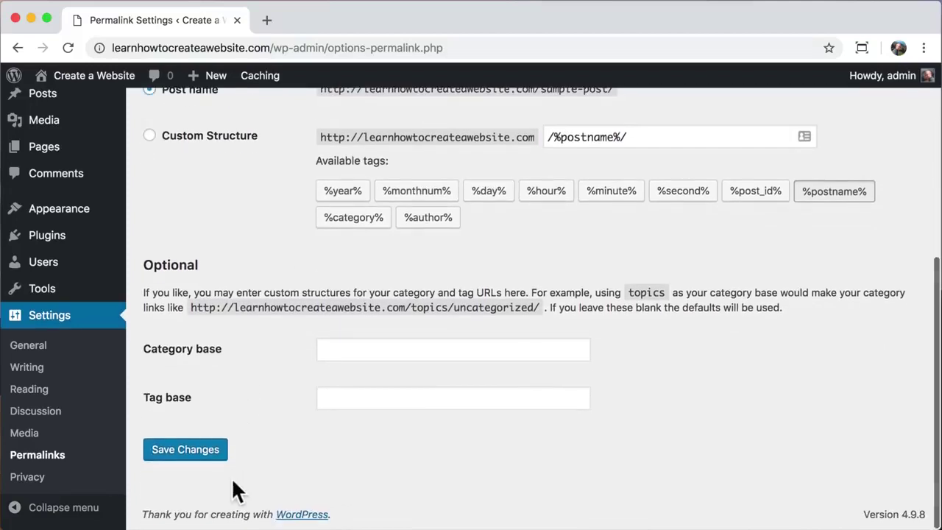
left_click(181, 456)
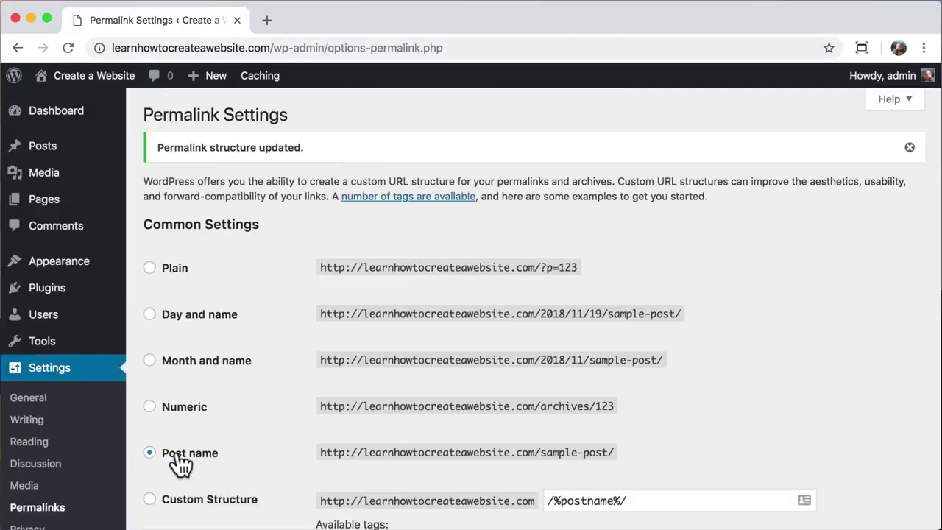
- Check the Hello world! post loads at /hello-world/, then return to the Dashboard
mouse_move(94, 83)
left_click(79, 108)
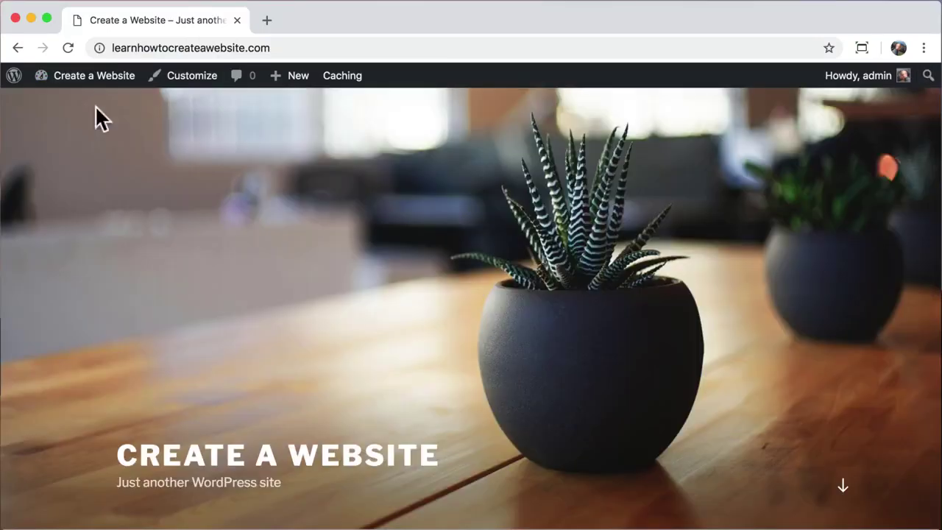
scroll(351, 276, "down", 6)
left_click(595, 329)
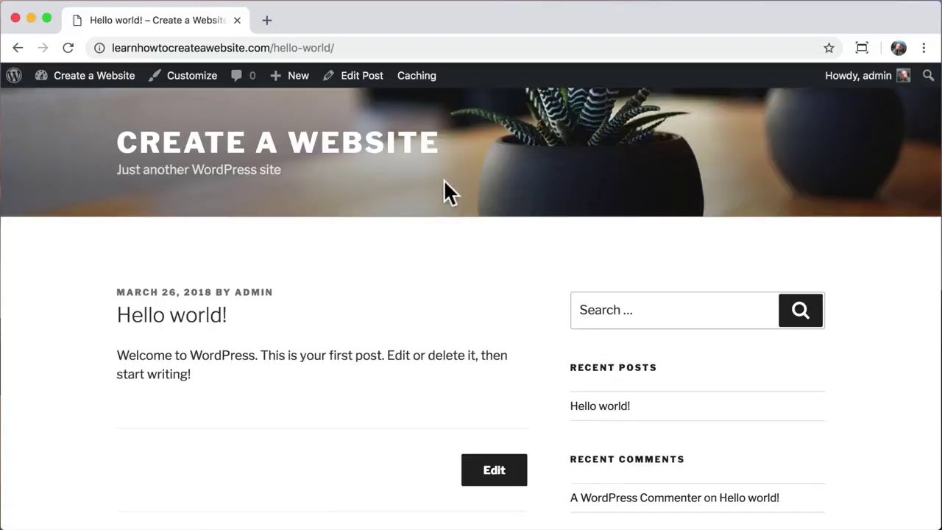
left_click_drag(272, 47, 354, 47)
left_click(354, 46)
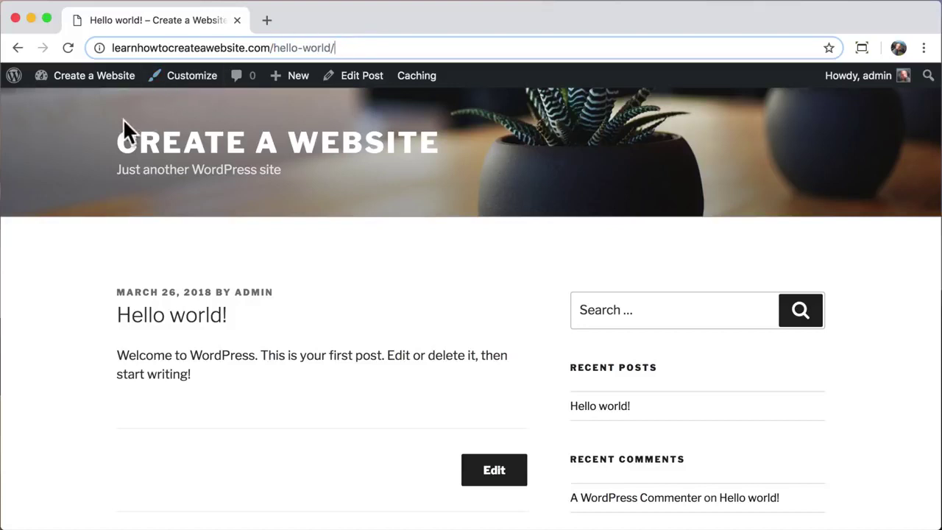
mouse_move(89, 86)
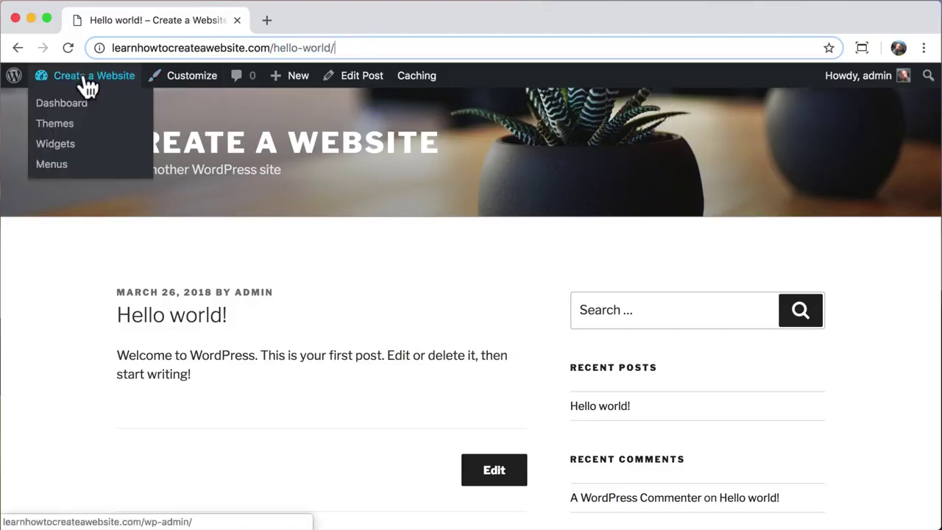
left_click(44, 112)
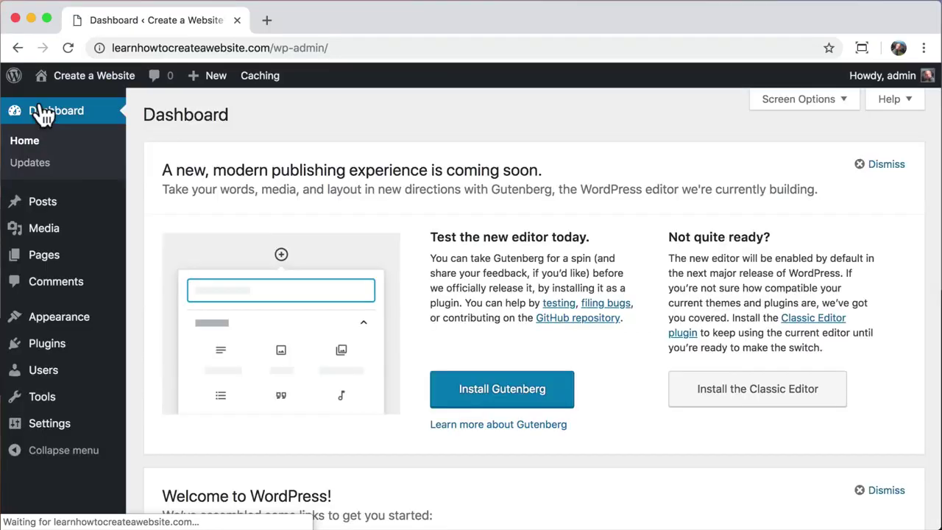
- Check the Updates page confirming WordPress, plugins and themes are all up to date
left_click(24, 168)
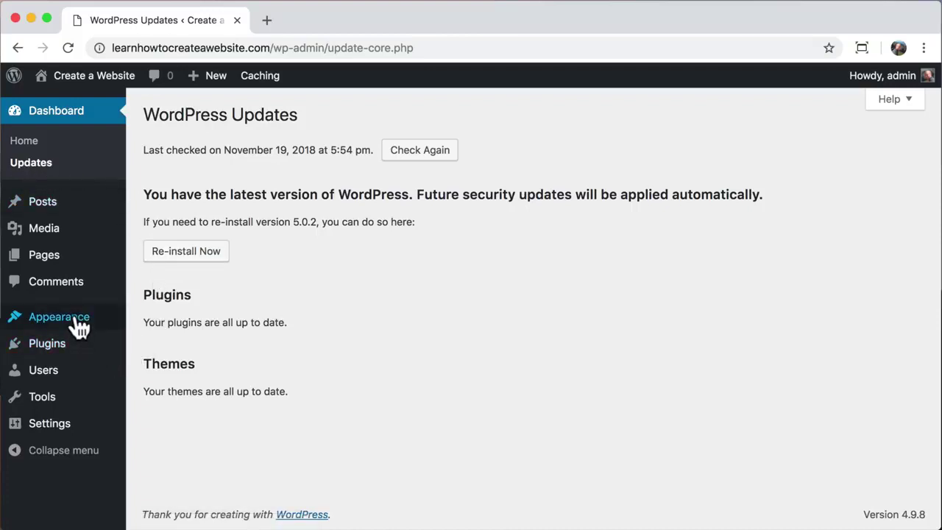
mouse_move(80, 327)
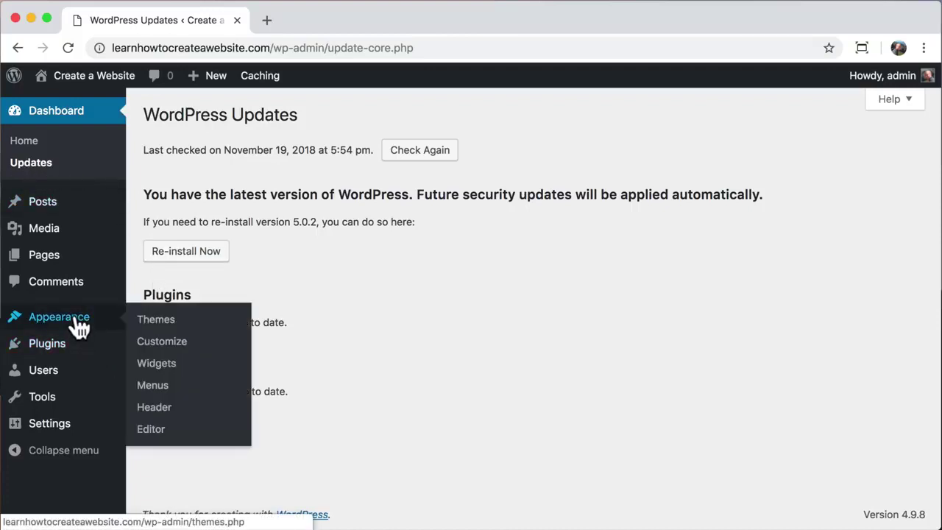
- Search new themes for 'astra' and install the Astra theme
left_click(192, 324)
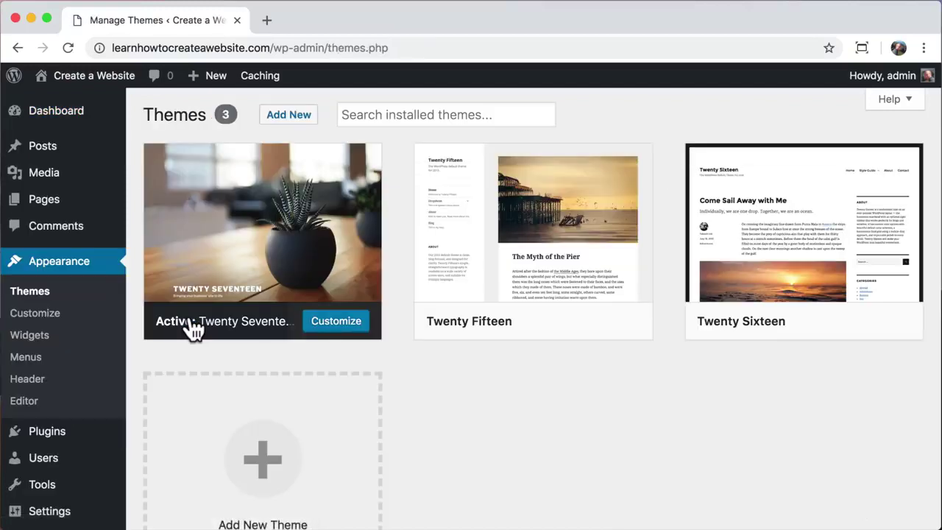
left_click(288, 122)
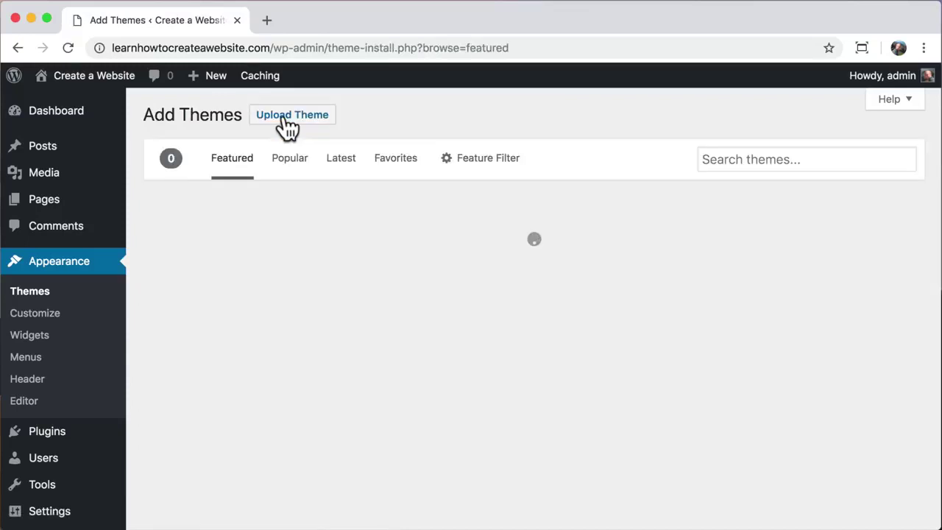
left_click(287, 126)
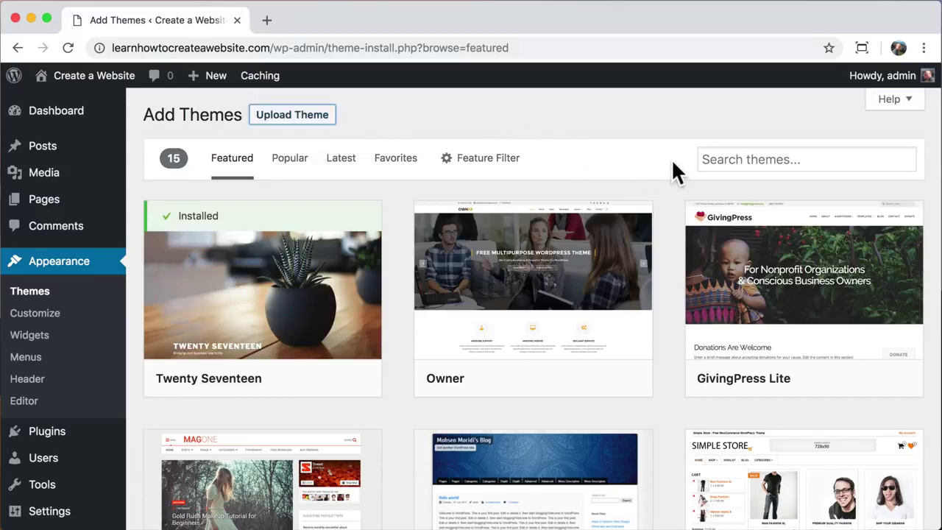
left_click(728, 159)
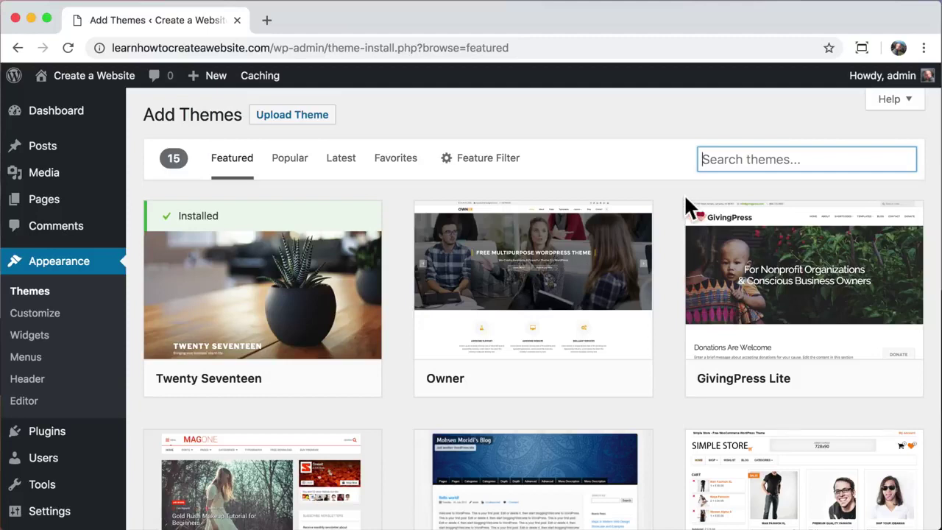
type("astra")
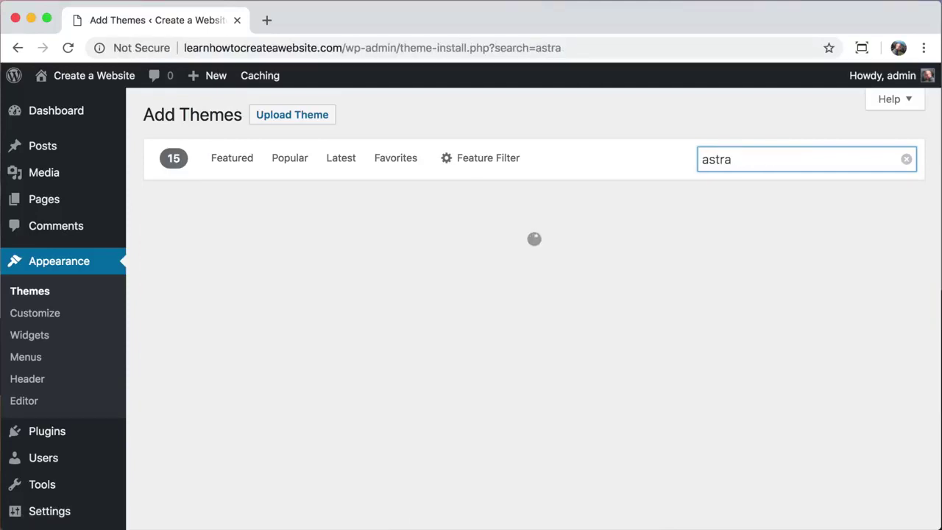
mouse_move(269, 347)
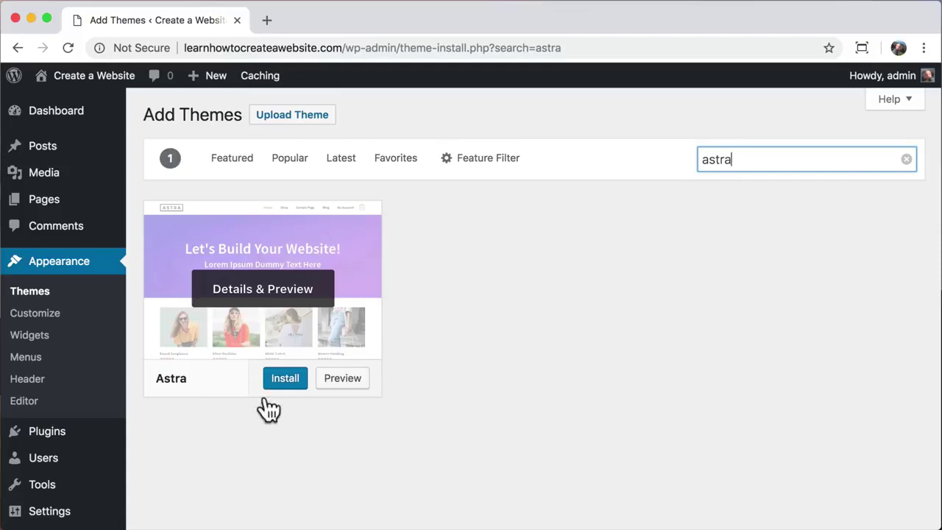
left_click(289, 383)
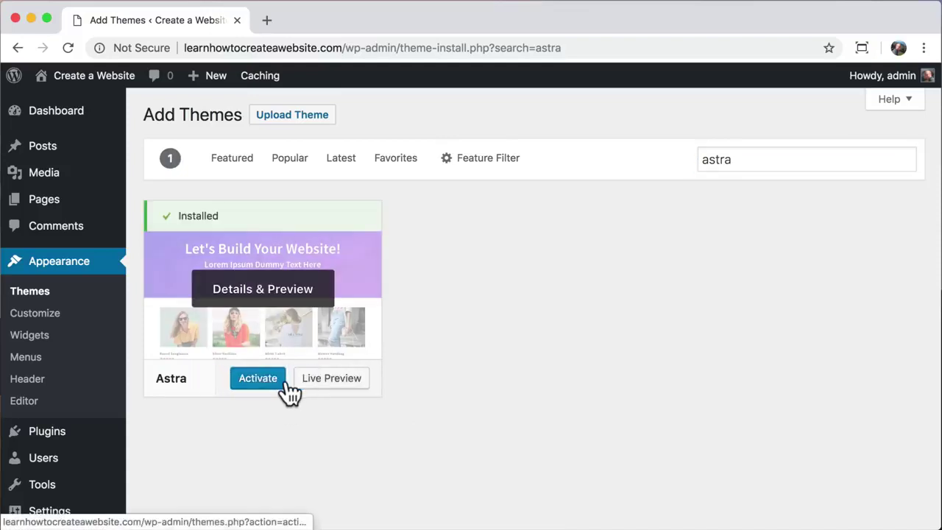
- Activate Astra and view the front page with its new layout
left_click(251, 381)
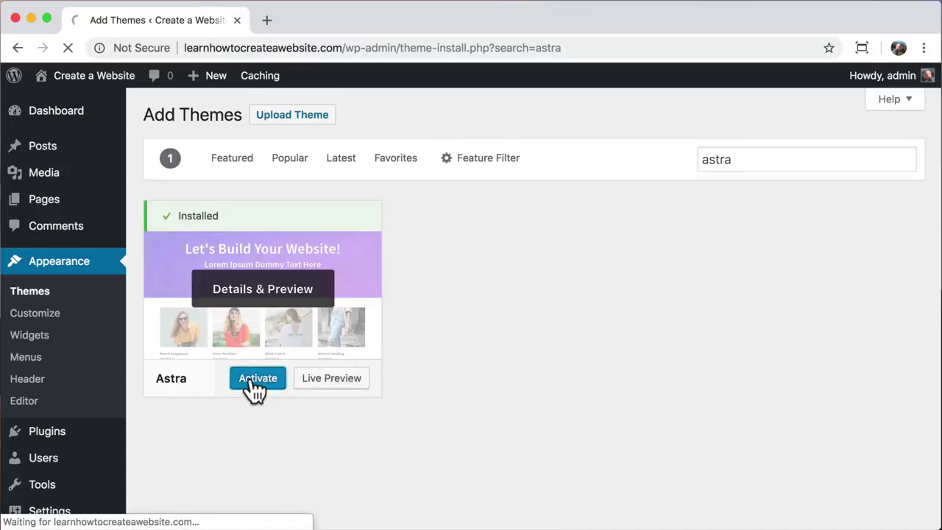
mouse_move(87, 90)
left_click(83, 108)
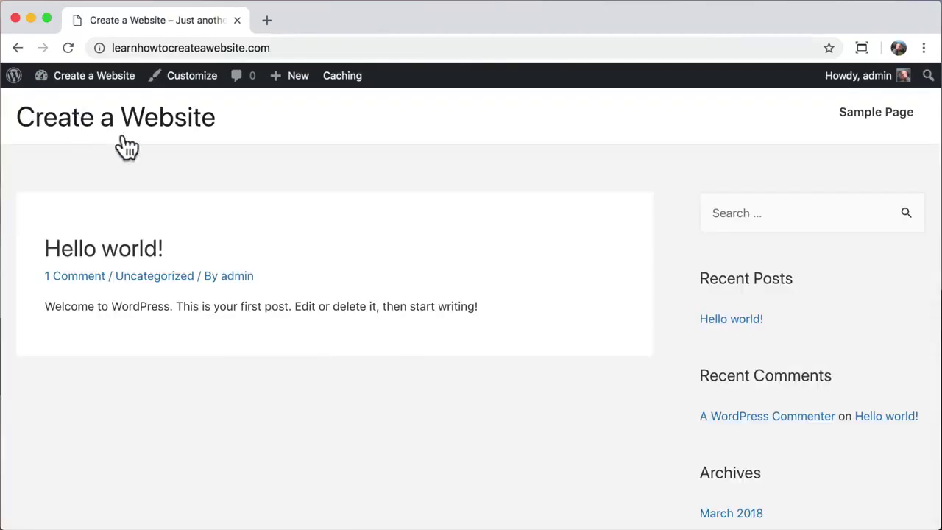
- Scroll the Astra-styled front page, then go back to the admin Dashboard
scroll(234, 170, "down", 10)
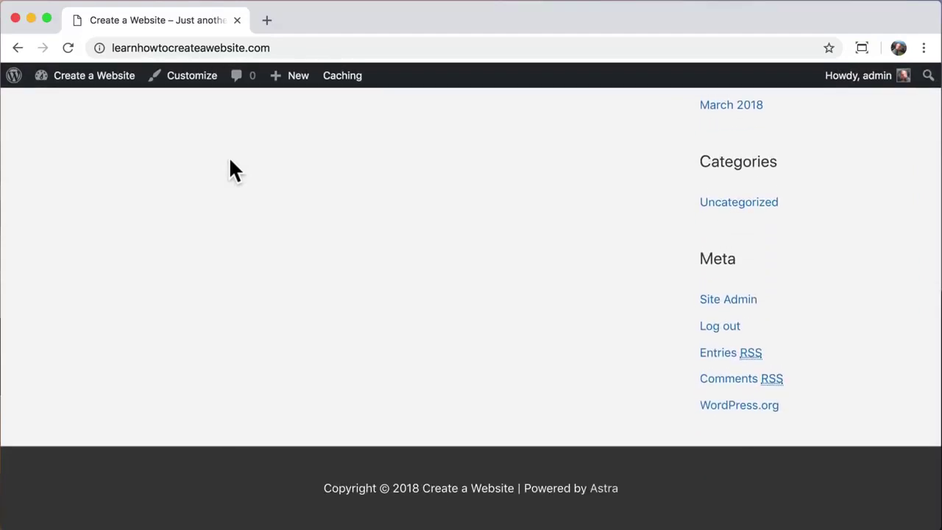
scroll(231, 170, "up", 10)
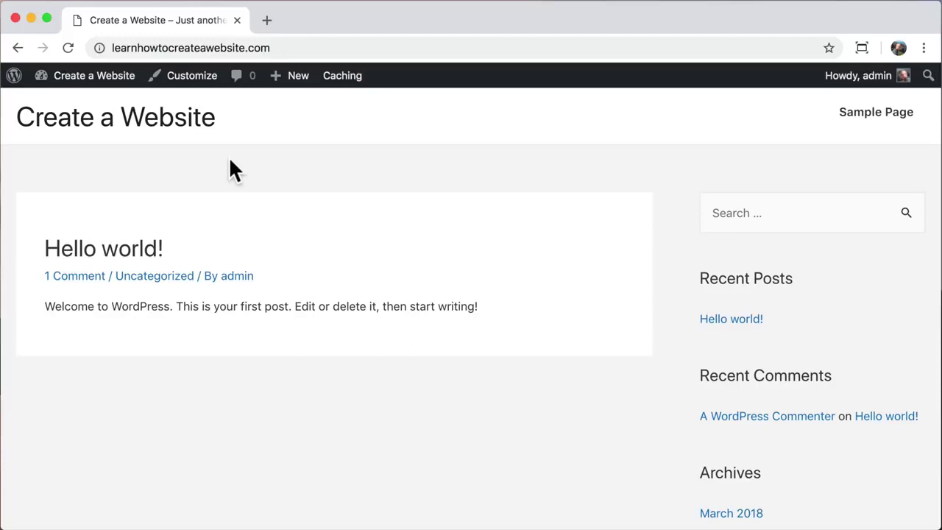
mouse_move(86, 81)
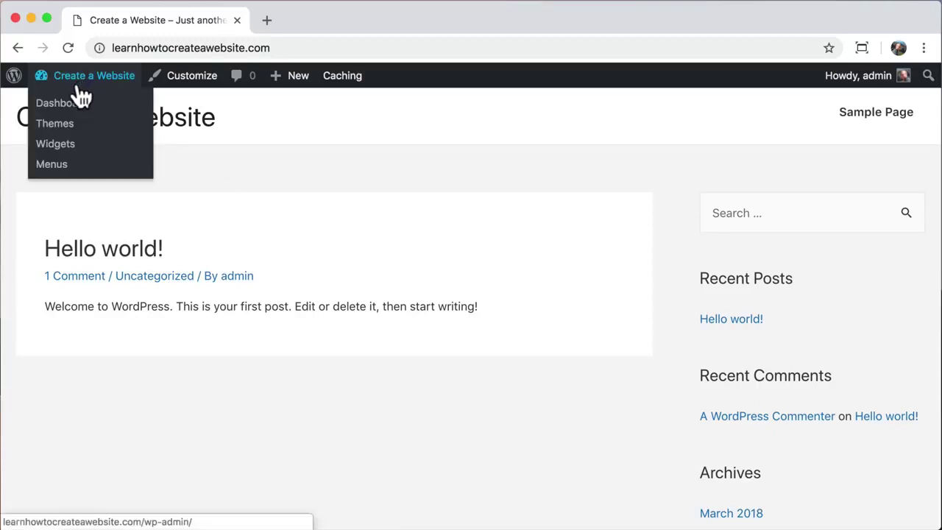
left_click(46, 110)
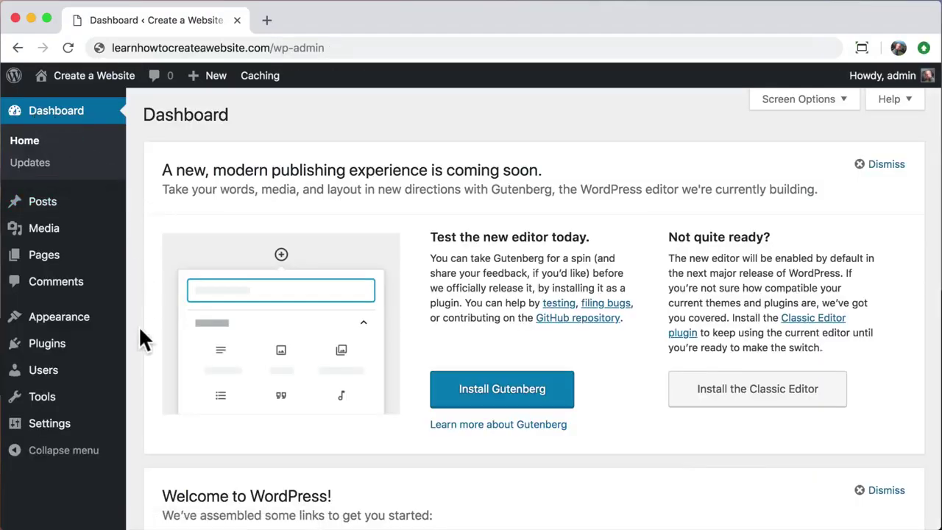
- Install and activate the Astra Starter Sites plugin found by searching 'astra starter sites', then open Pages
left_click(41, 346)
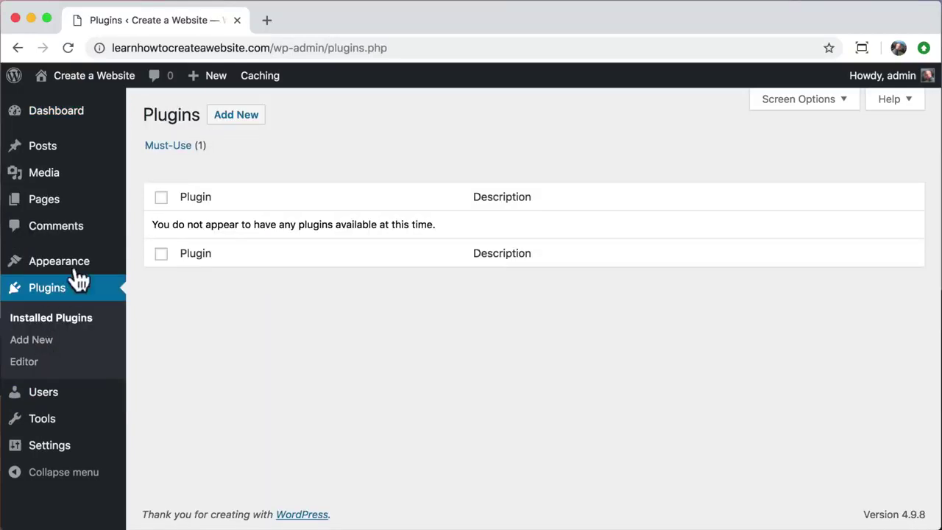
left_click(233, 116)
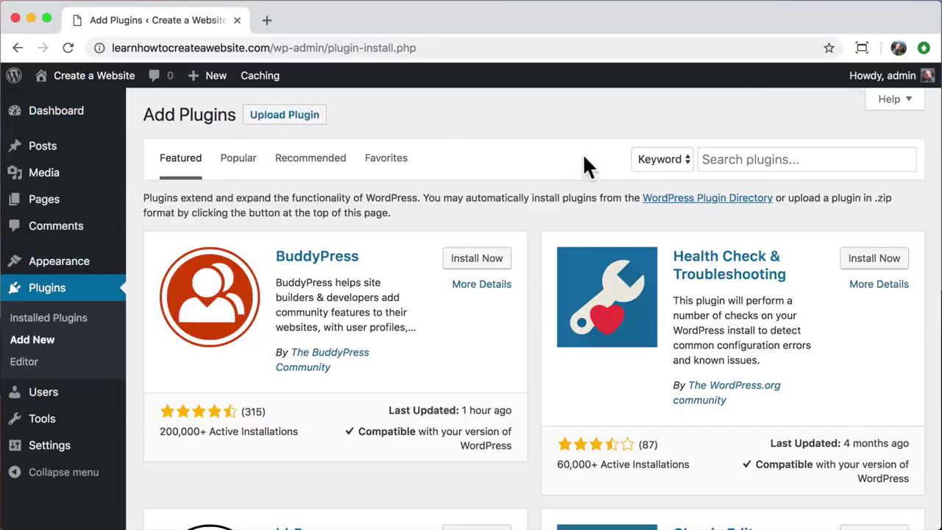
left_click(719, 160)
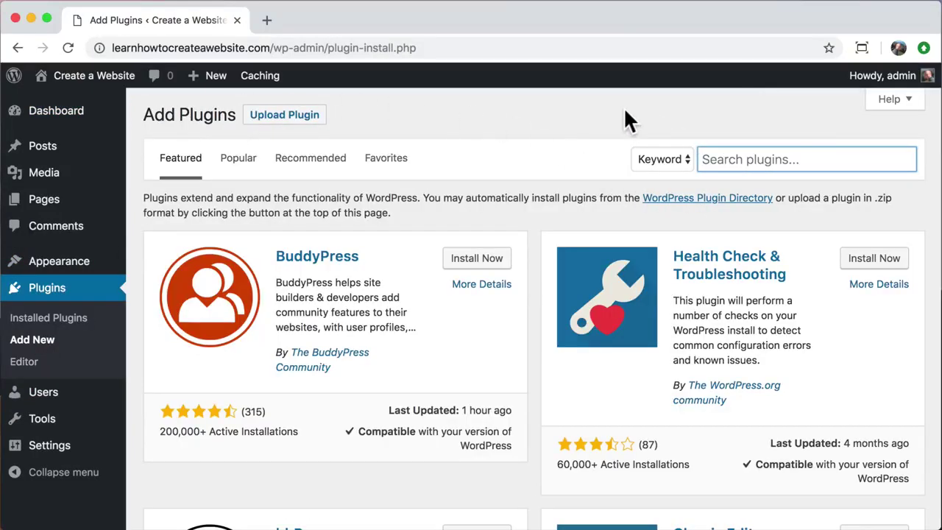
type("astra starter sites")
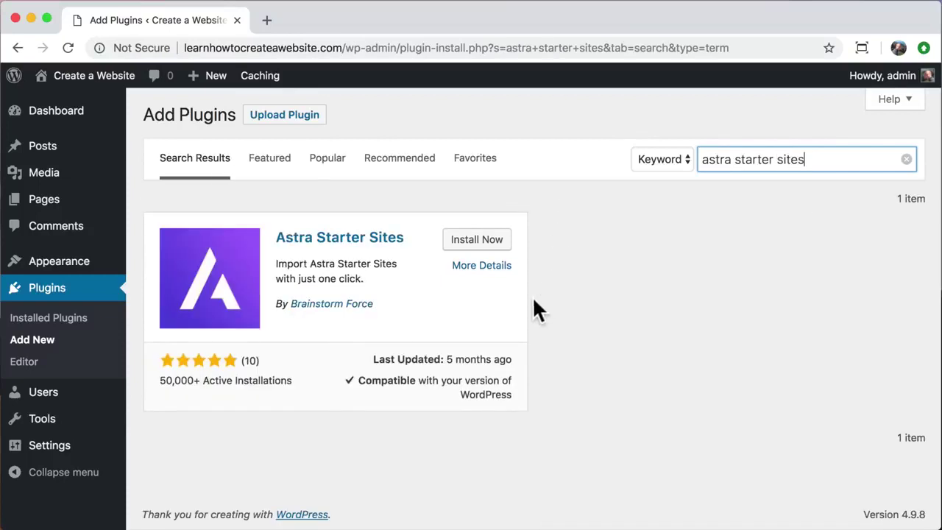
left_click(479, 246)
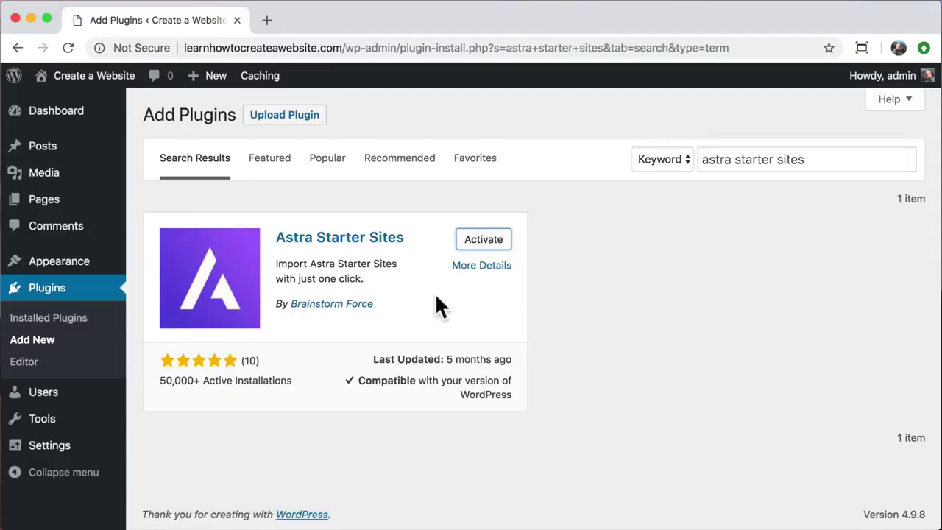
left_click(485, 245)
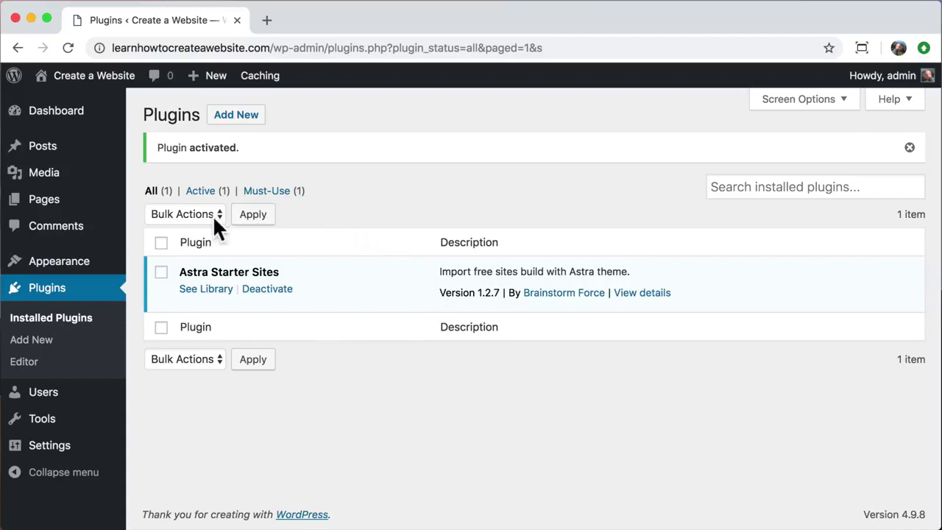
left_click(39, 209)
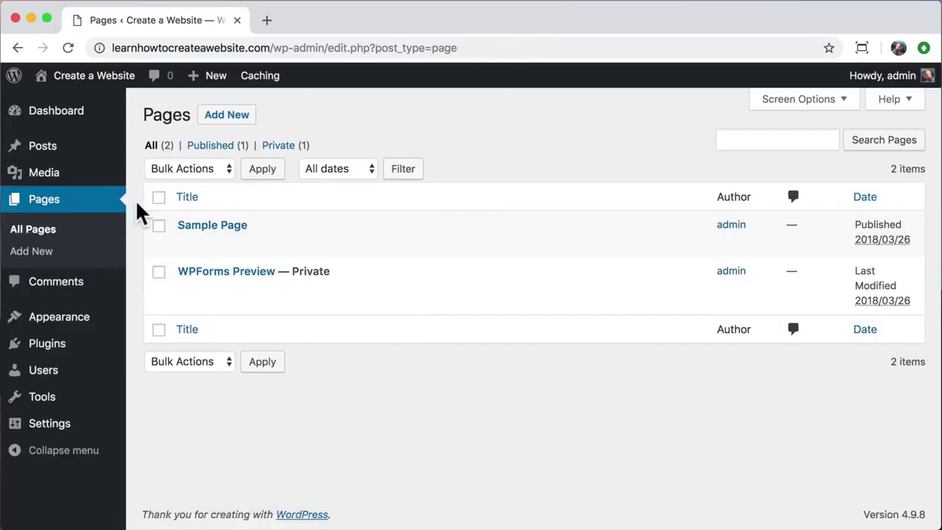
- Move Sample Page and WPForms Preview to the trash
left_click(158, 197)
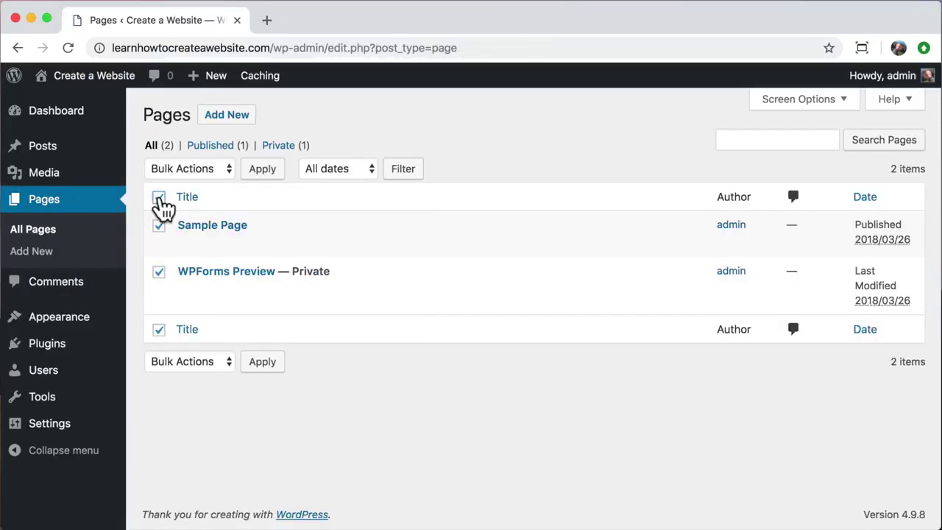
left_click(214, 166)
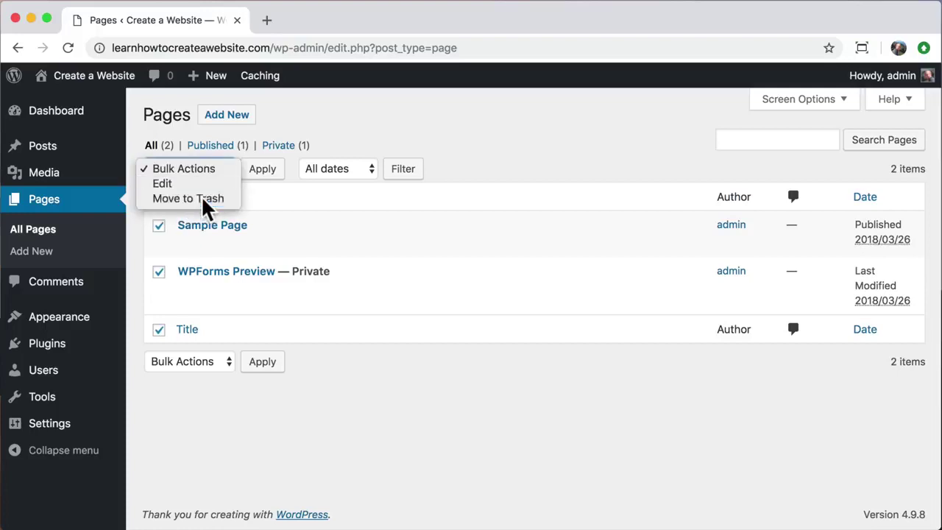
left_click(202, 199)
left_click(253, 173)
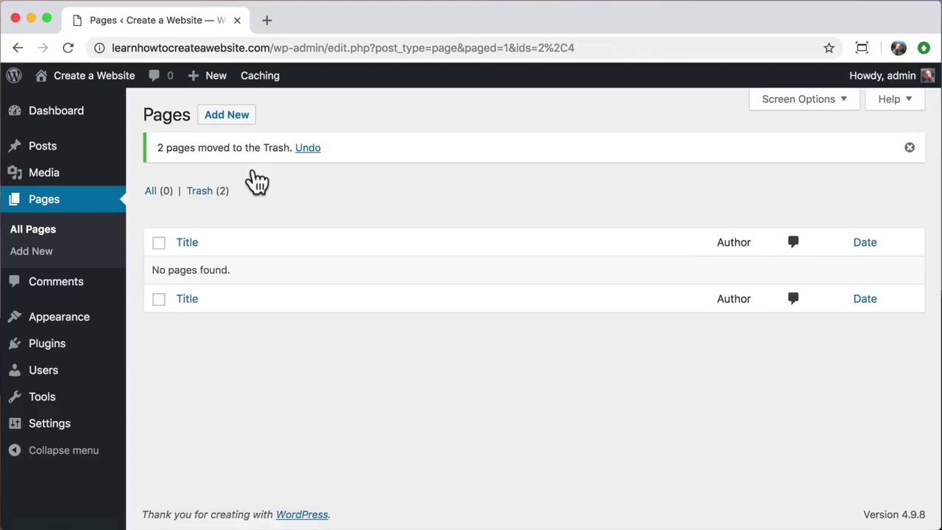
- Permanently delete both pages from the trash
left_click(206, 192)
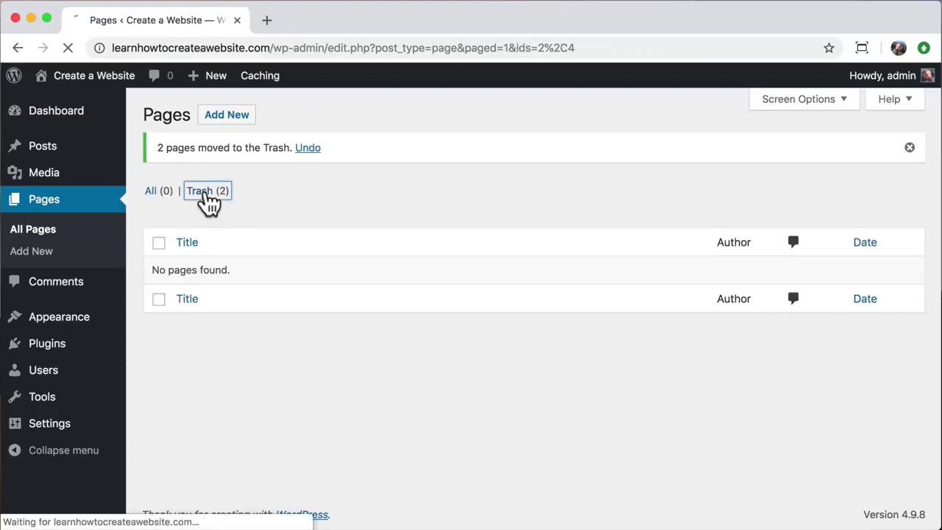
left_click(159, 198)
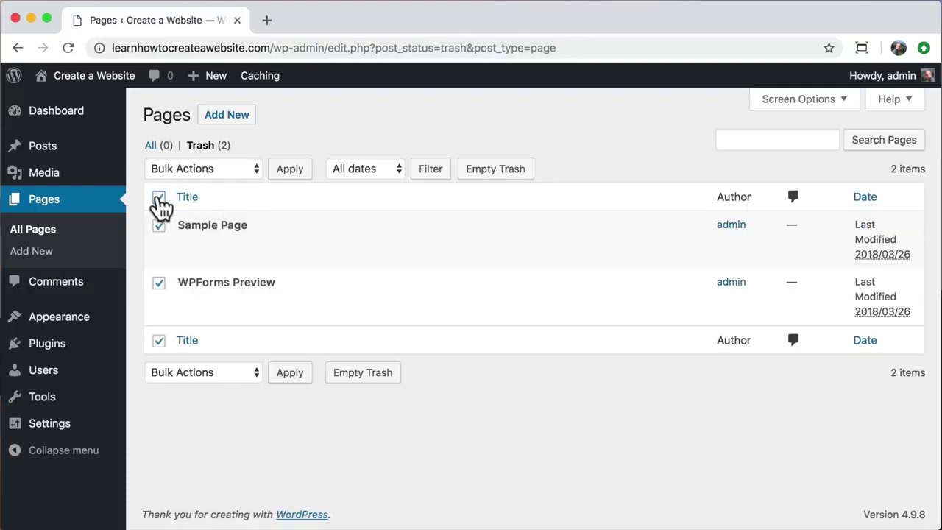
left_click(238, 167)
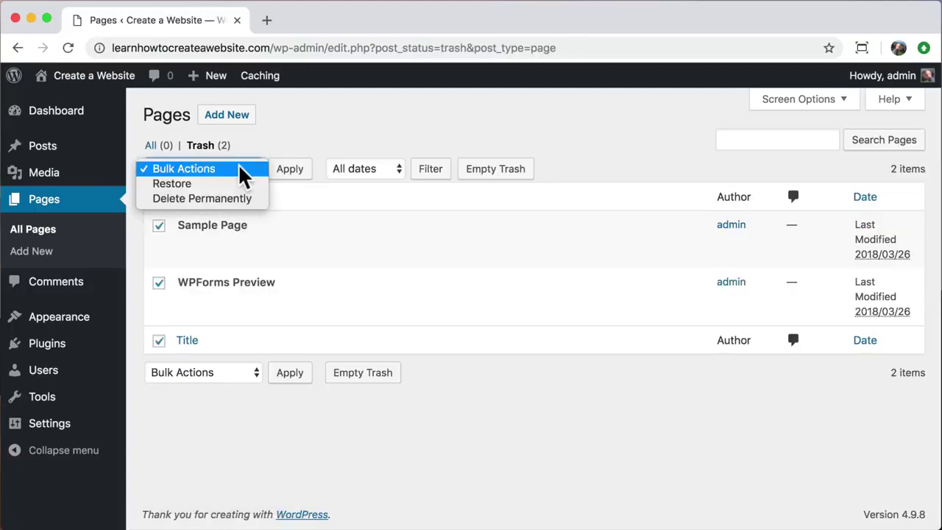
left_click(224, 199)
left_click(290, 170)
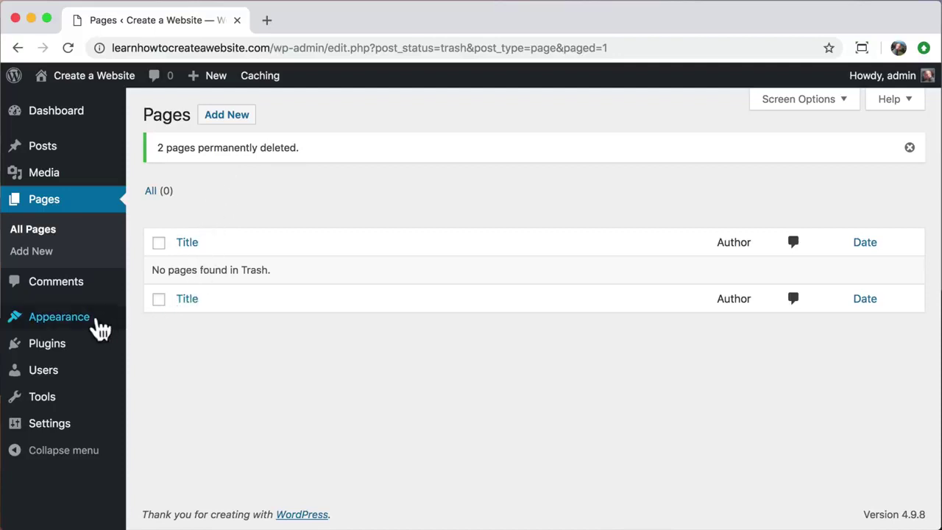
mouse_move(97, 328)
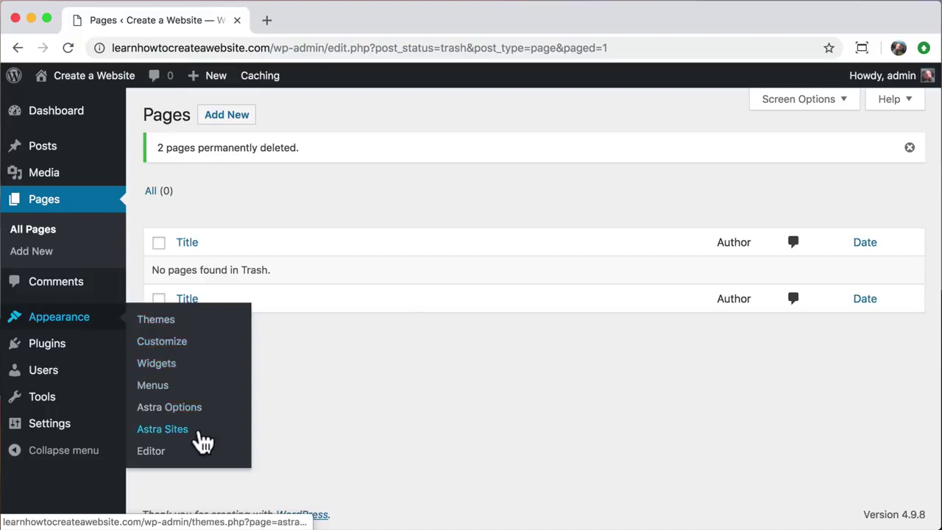
- Open Astra Sites and browse the Elementor starter site templates
left_click(164, 430)
left_click(219, 184)
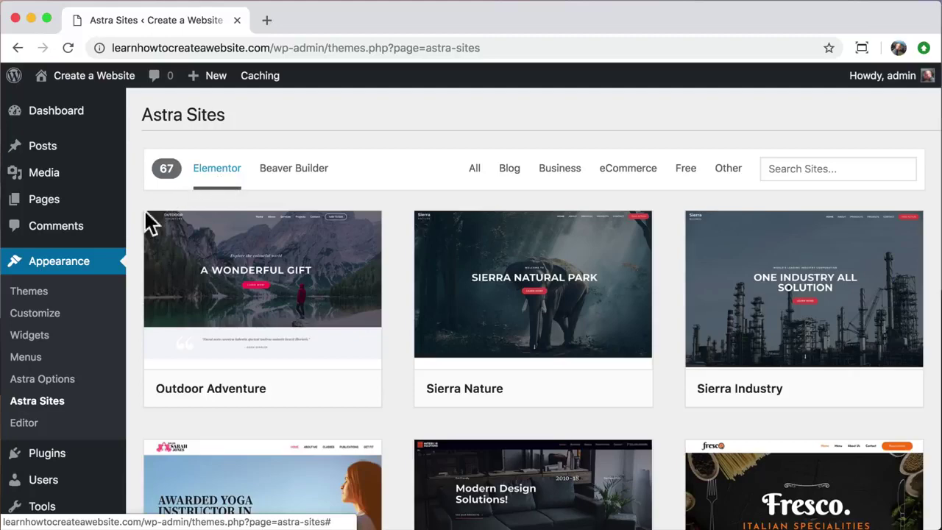
scroll(135, 273, "down", 4)
scroll(130, 261, "down", 10)
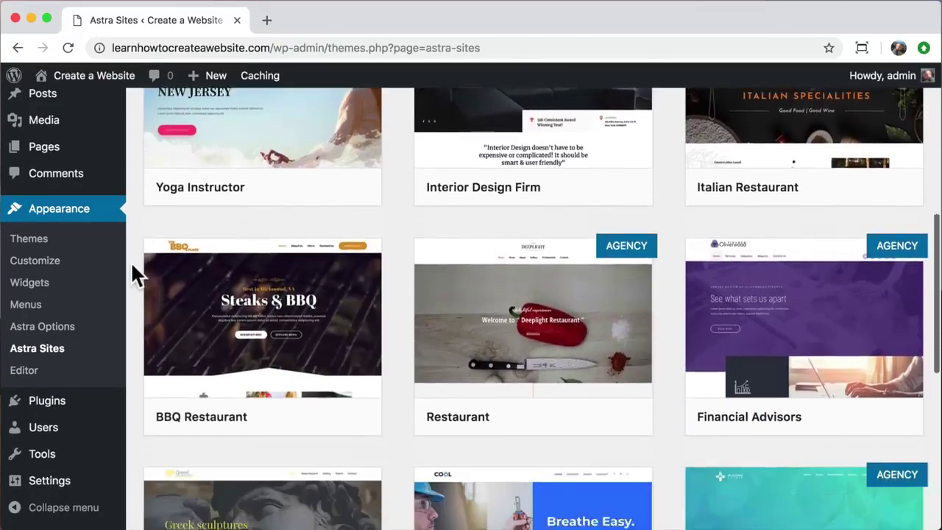
scroll(130, 261, "down", 18)
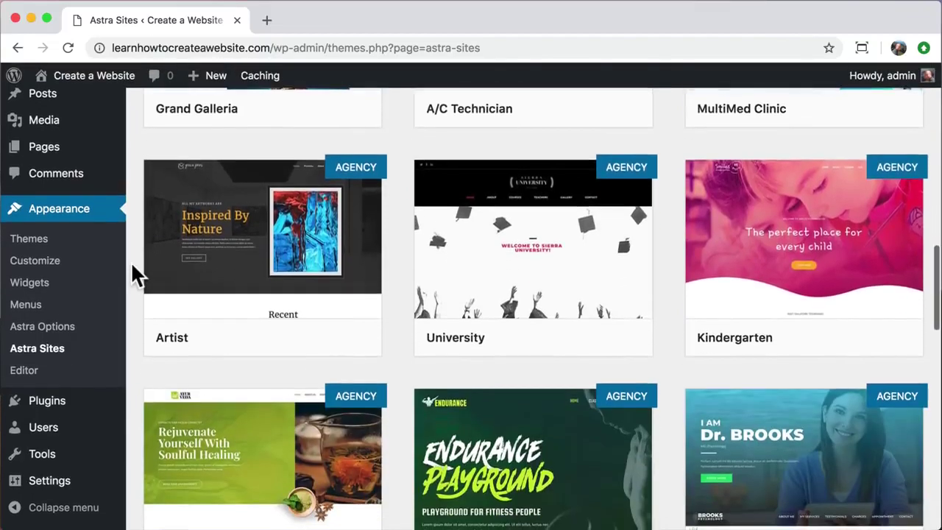
scroll(133, 268, "down", 3)
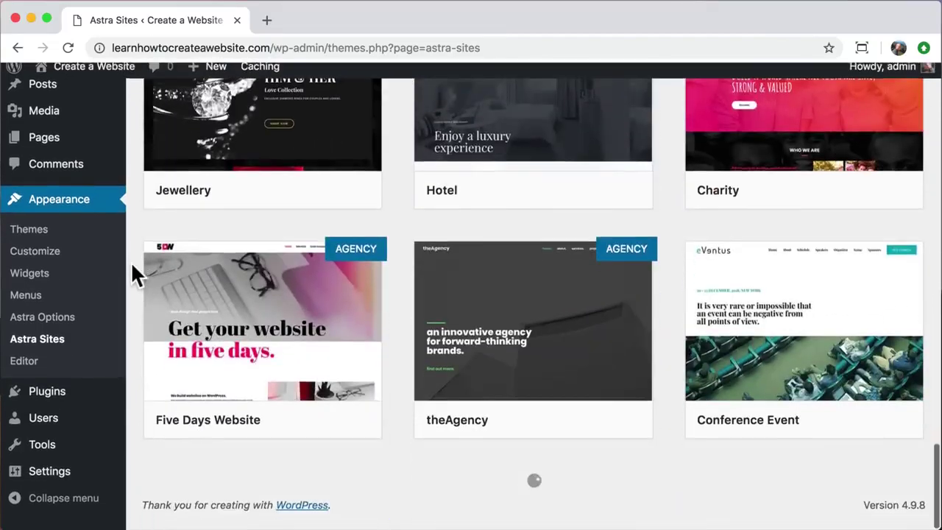
scroll(133, 267, "up", 12)
scroll(130, 261, "up", 14)
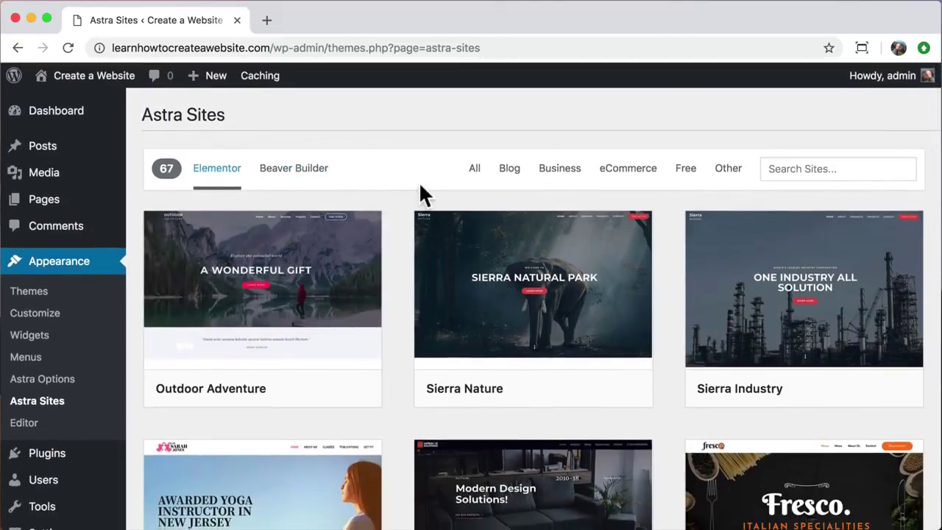
- Filter the Elementor templates to the 33 free ones
left_click(692, 177)
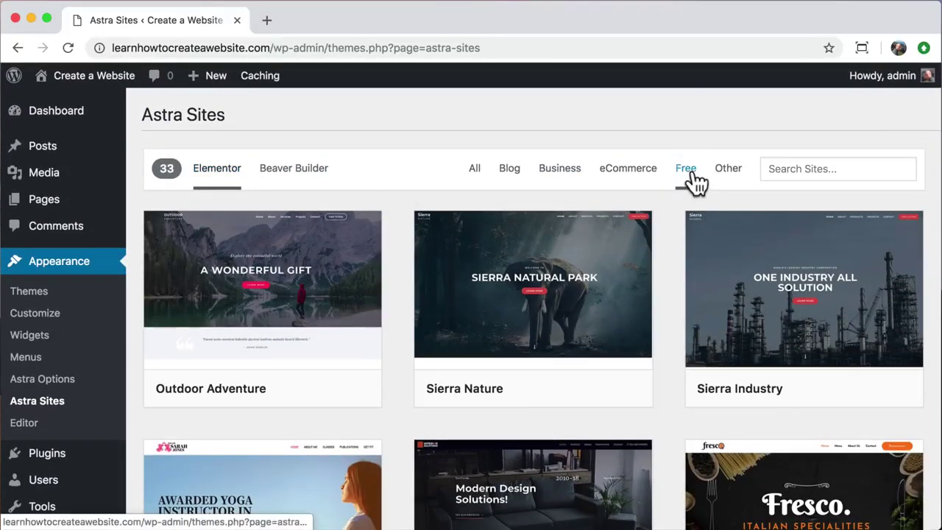
scroll(672, 269, "down", 10)
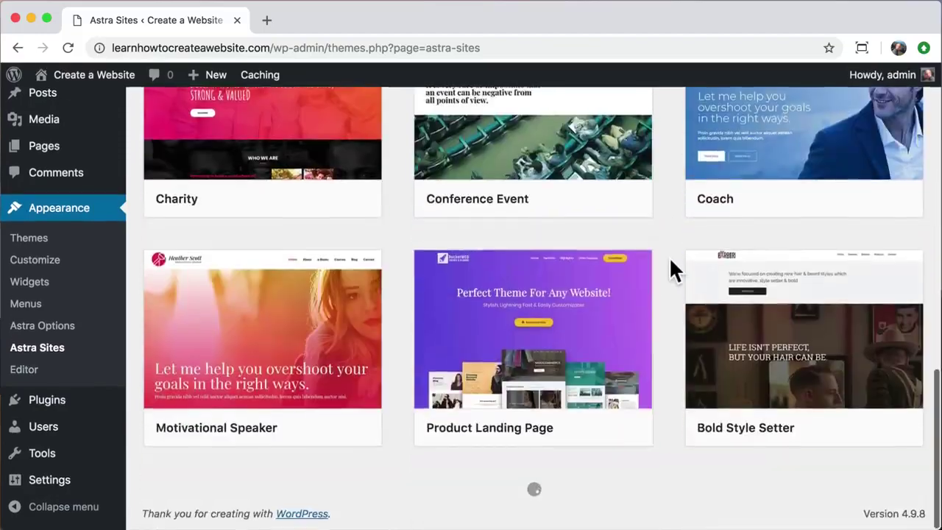
scroll(671, 270, "up", 9)
scroll(671, 261, "up", 4)
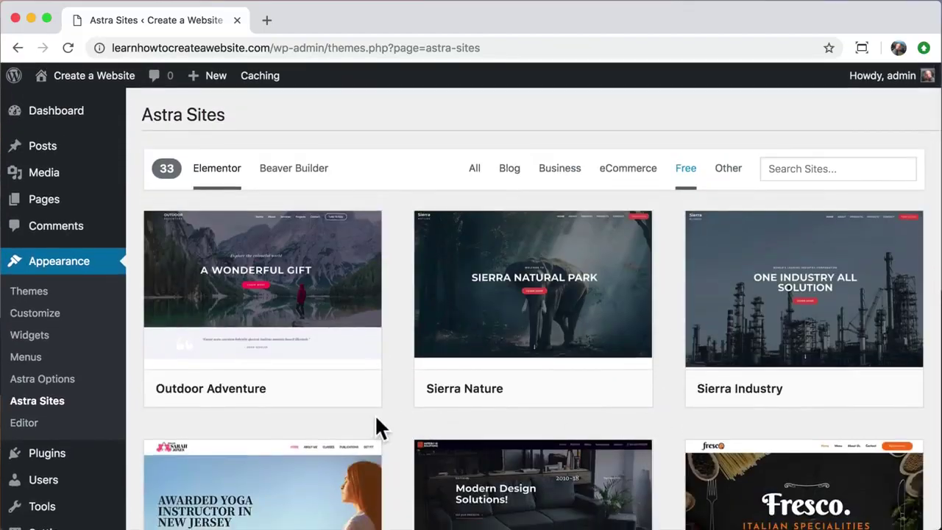
mouse_move(237, 336)
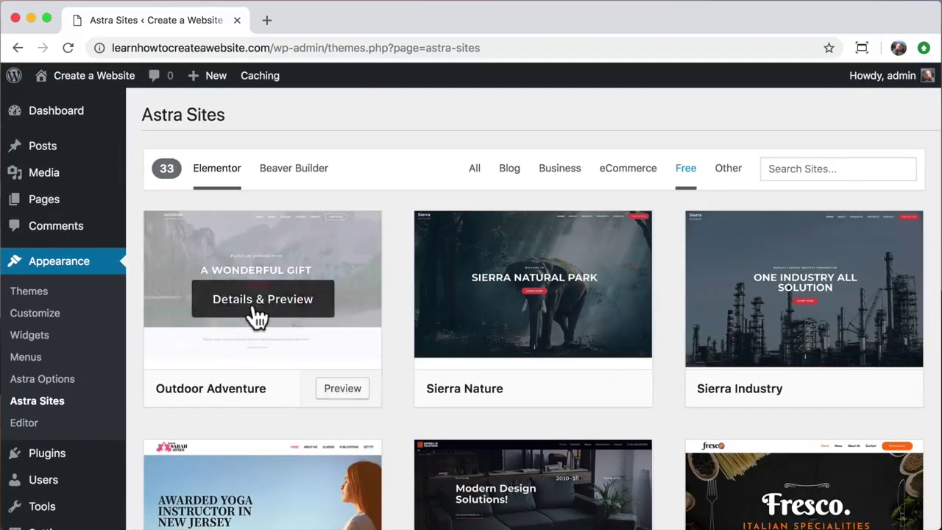
- Preview the Outdoor Adventure starter site and install its Contact Form 7 and Elementor plugins
left_click(258, 317)
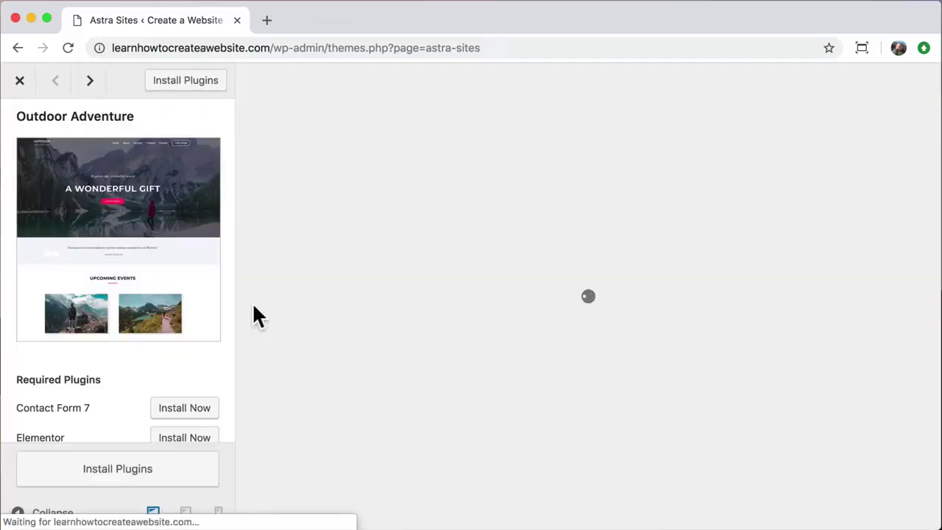
scroll(339, 319, "down", 15)
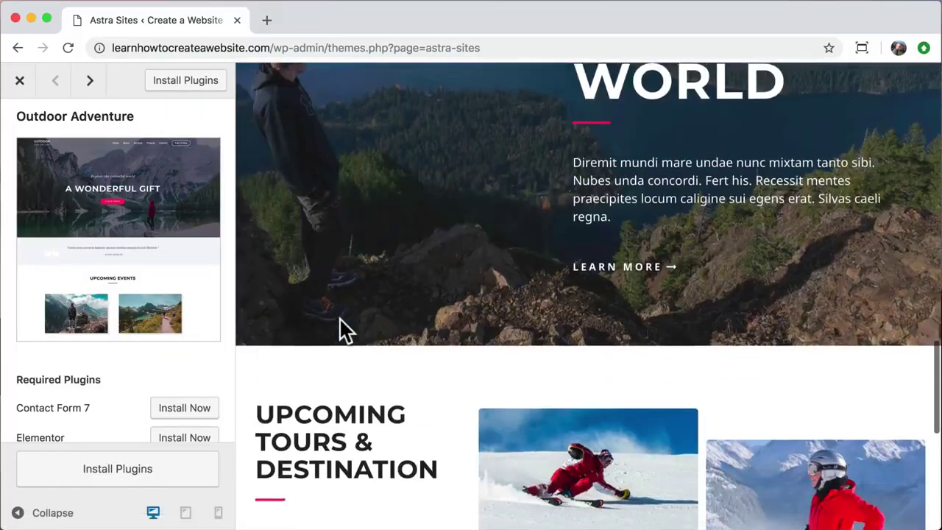
scroll(339, 318, "up", 10)
scroll(339, 318, "up", 6)
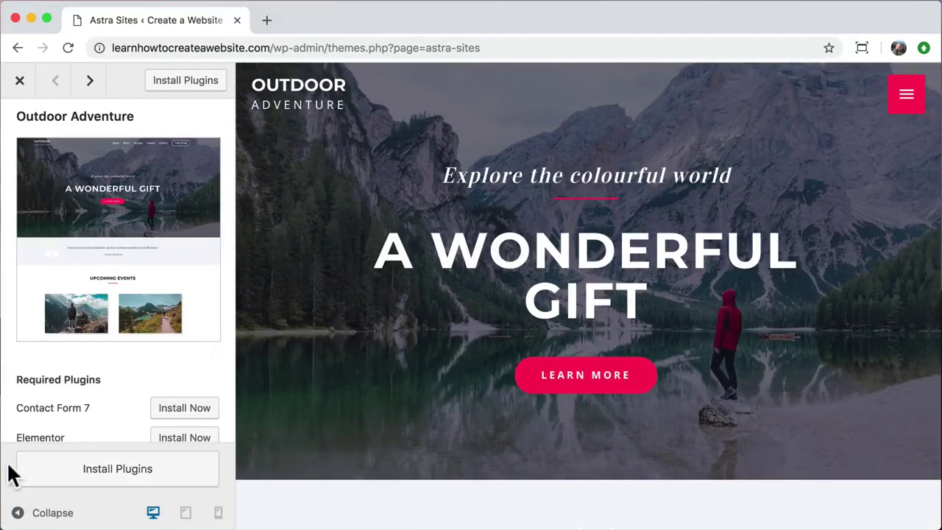
scroll(21, 419, "down", 3)
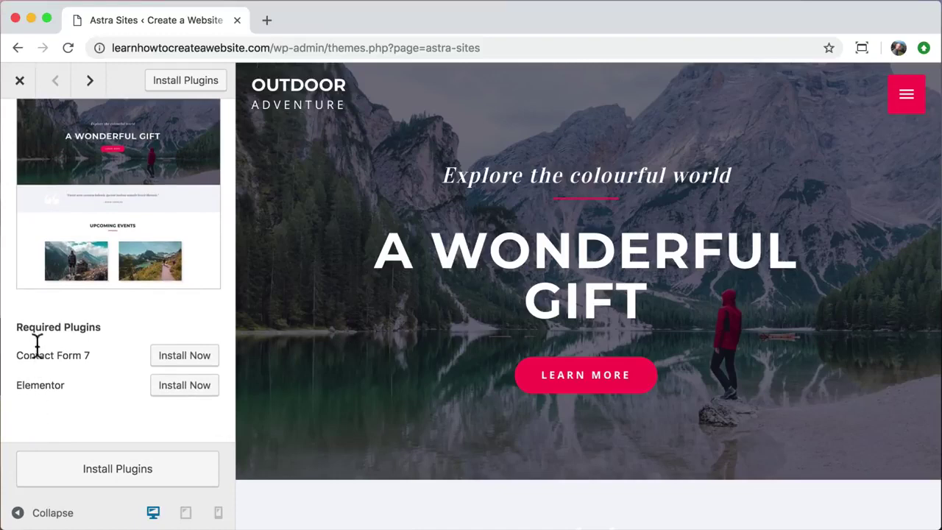
left_click_drag(17, 326, 102, 327)
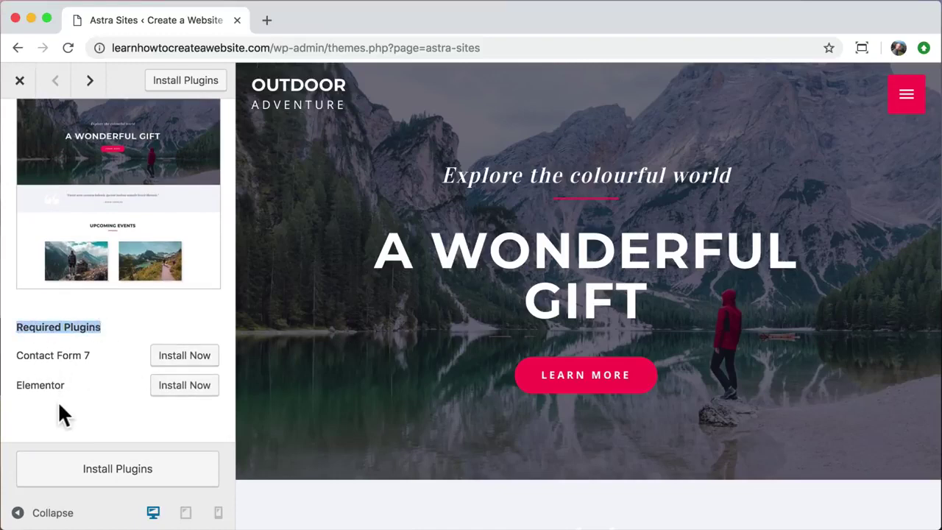
left_click(81, 473)
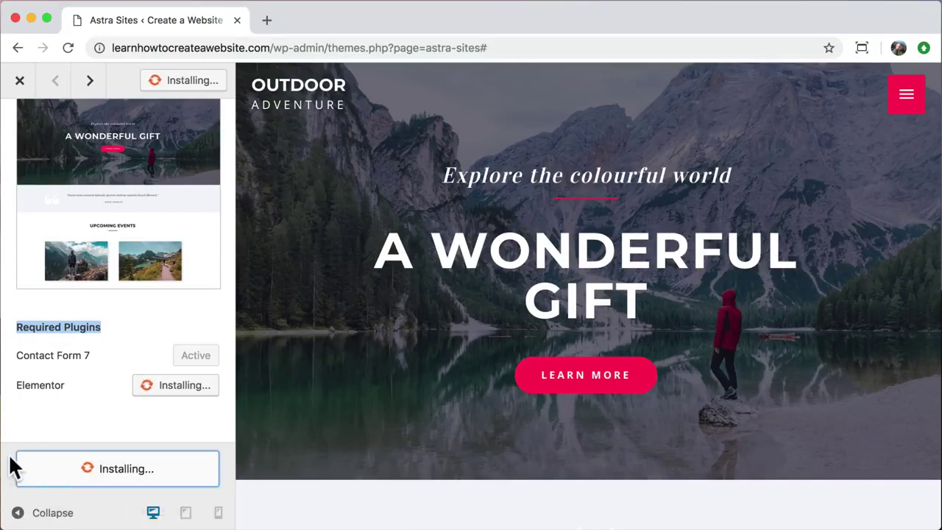
scroll(26, 414, "up", 2)
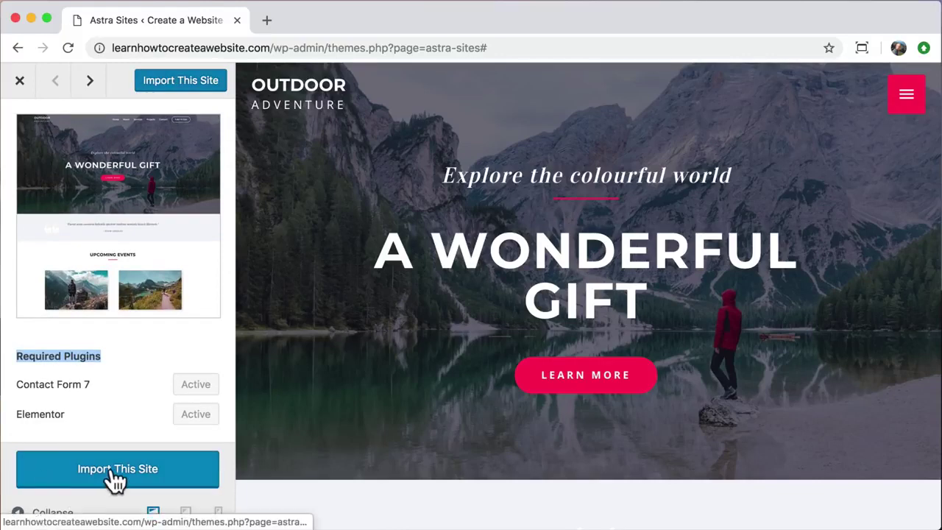
- Import the Outdoor Adventure starter site, confirm the import, and view the finished site
left_click(115, 477)
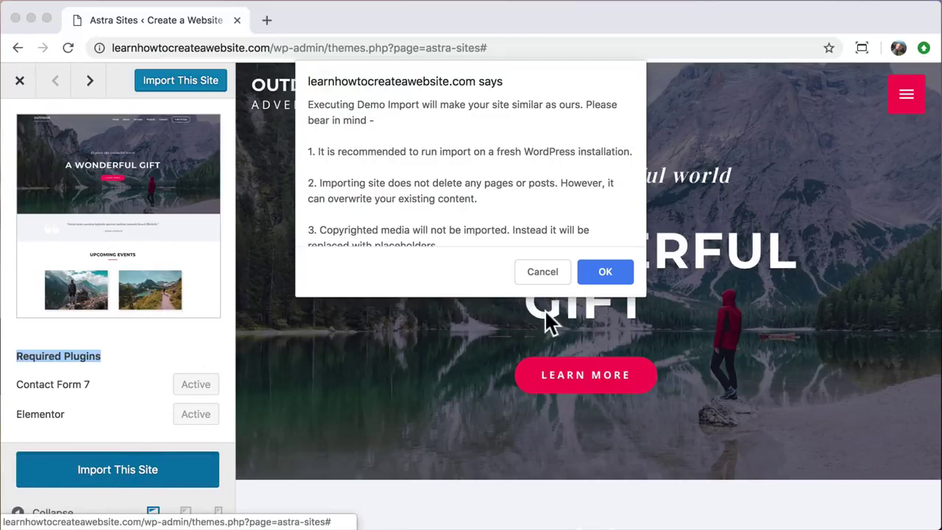
left_click(608, 271)
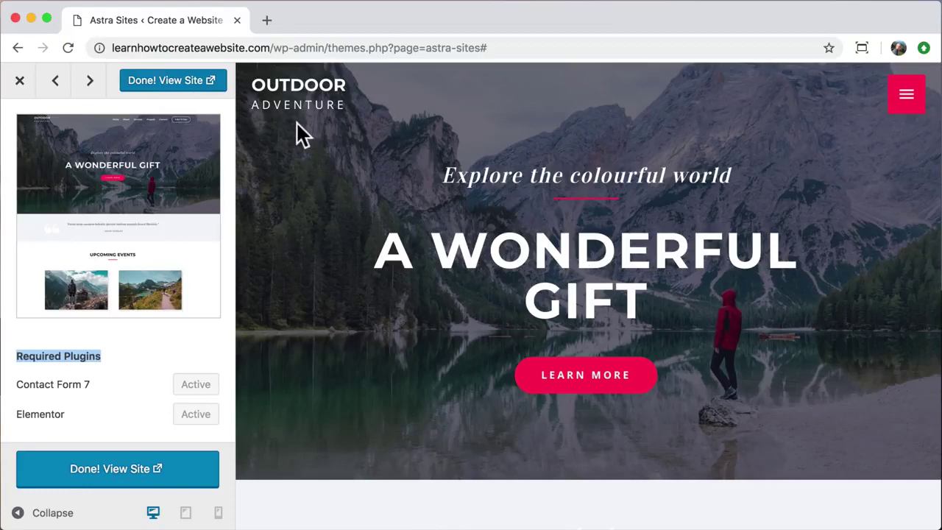
left_click(177, 79)
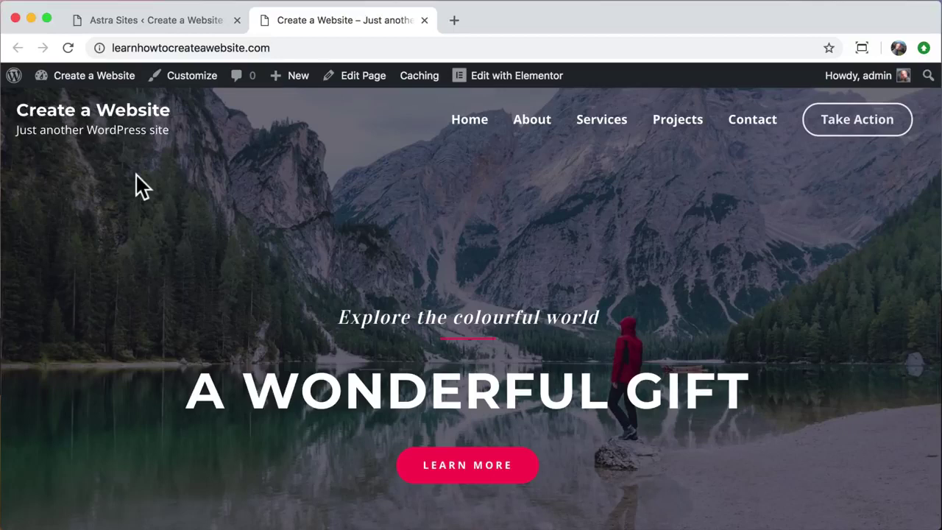
left_click(237, 20)
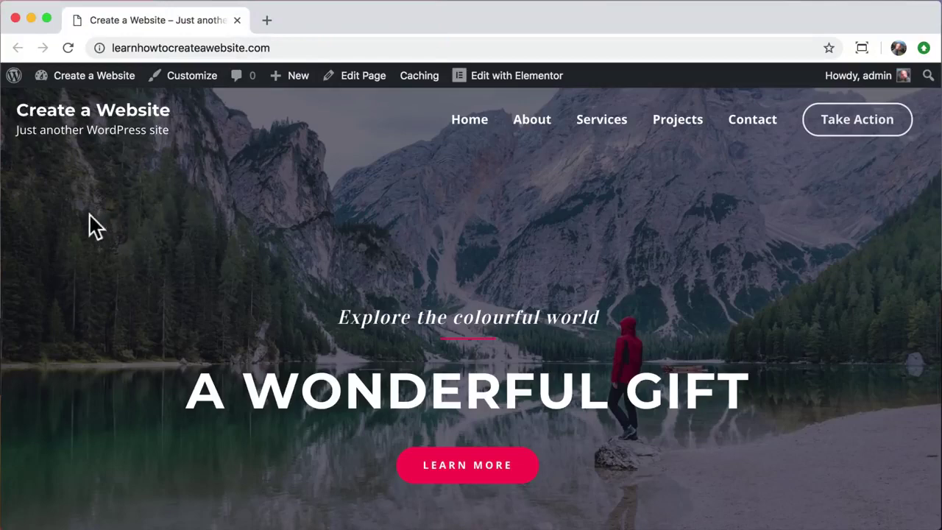
scroll(25, 199, "down", 1)
scroll(25, 198, "down", 10)
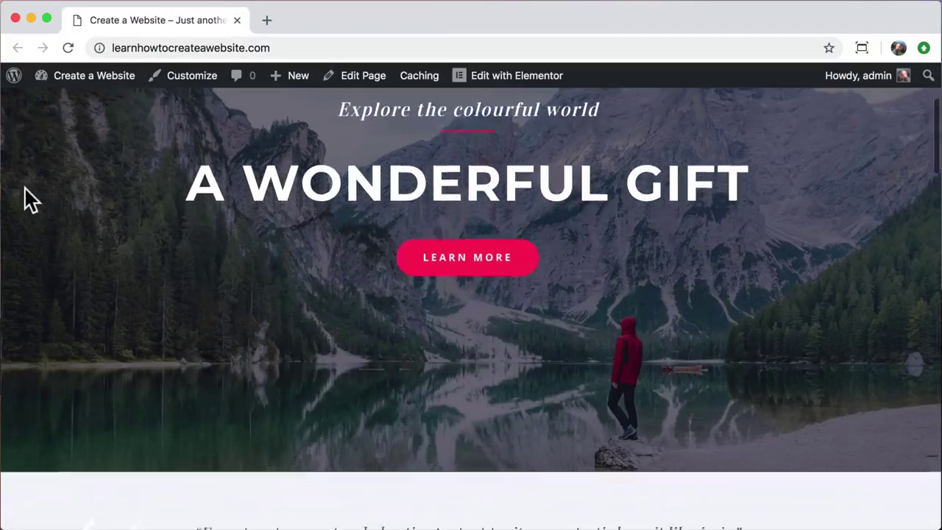
scroll(24, 199, "down", 10)
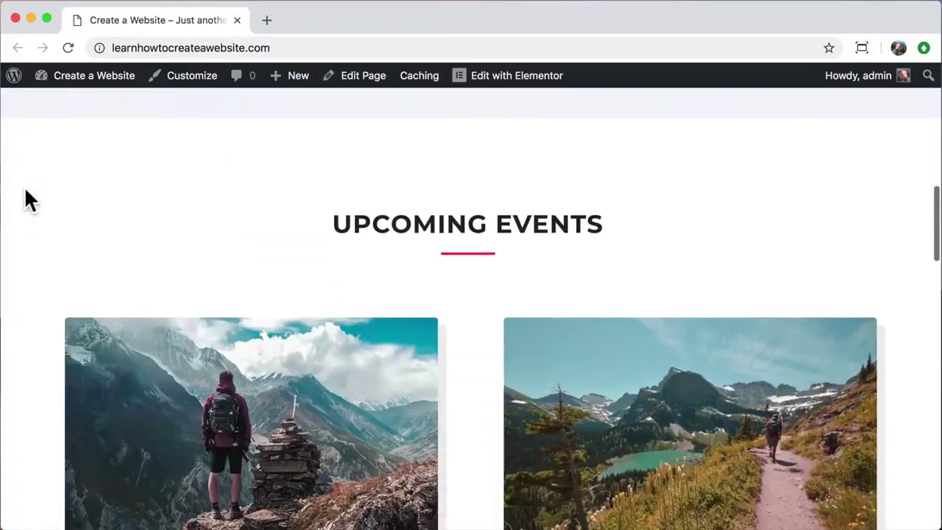
scroll(28, 199, "down", 8)
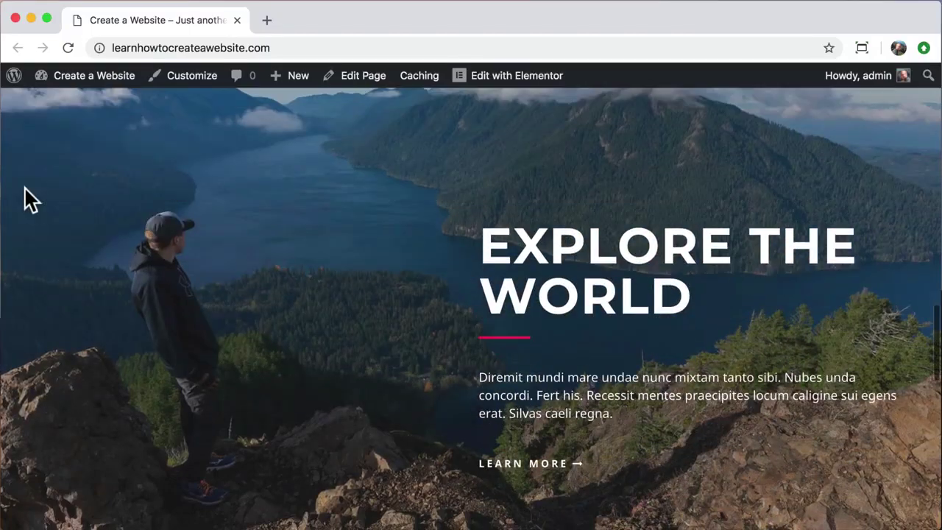
scroll(26, 198, "down", 5)
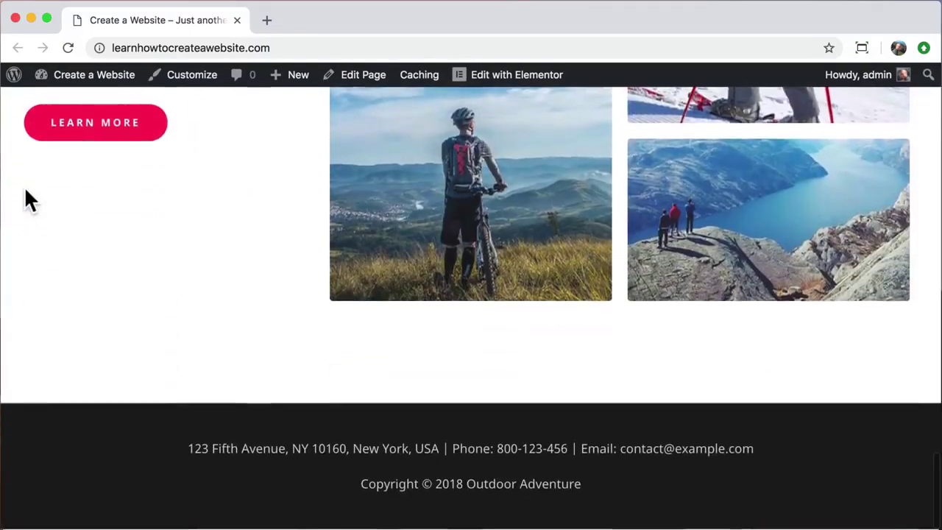
scroll(26, 199, "up", 20)
scroll(25, 199, "up", 3)
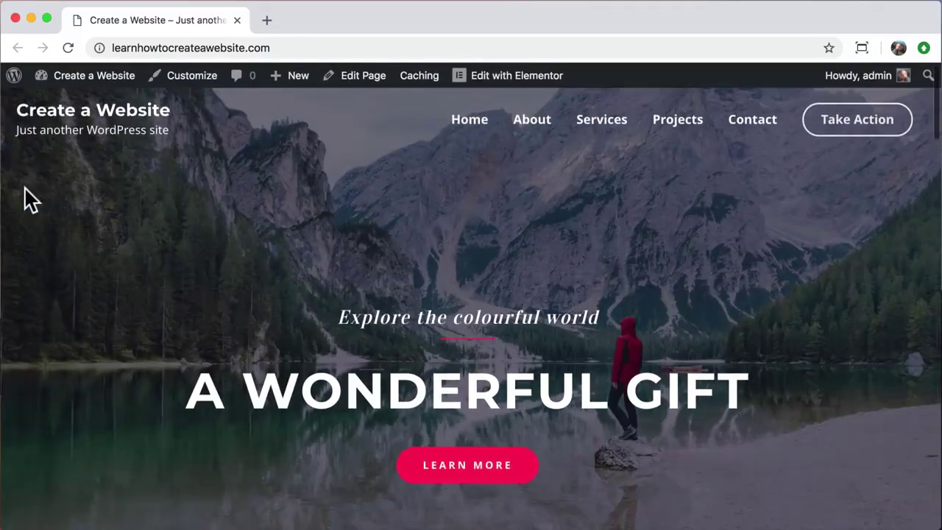
left_click(533, 126)
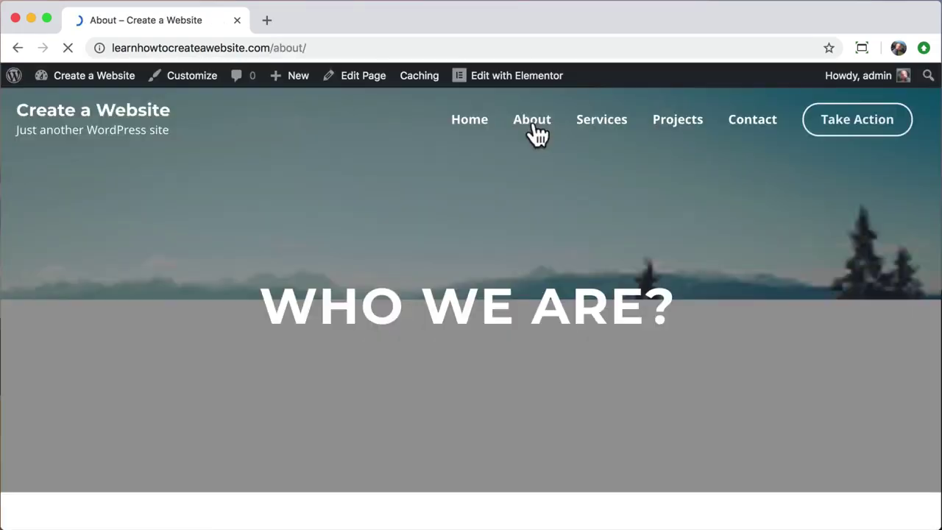
scroll(171, 264, "down", 10)
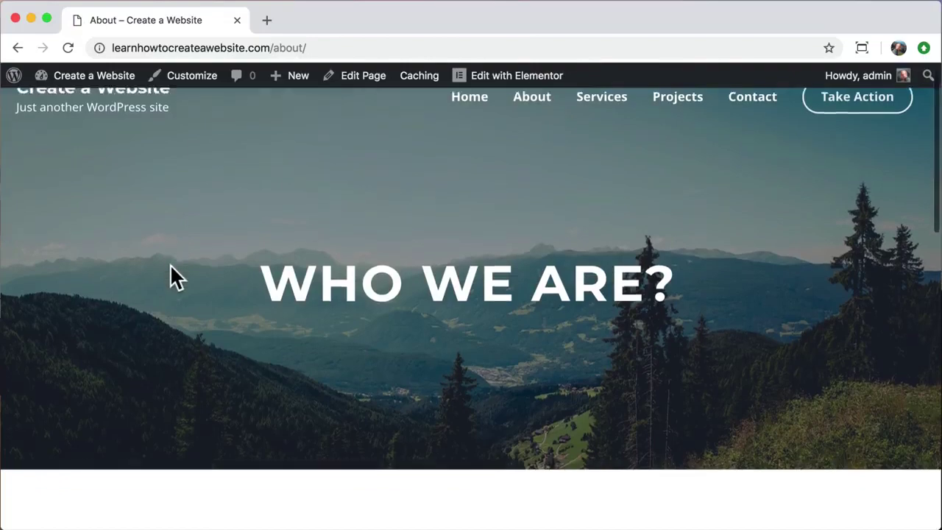
scroll(174, 271, "down", 5)
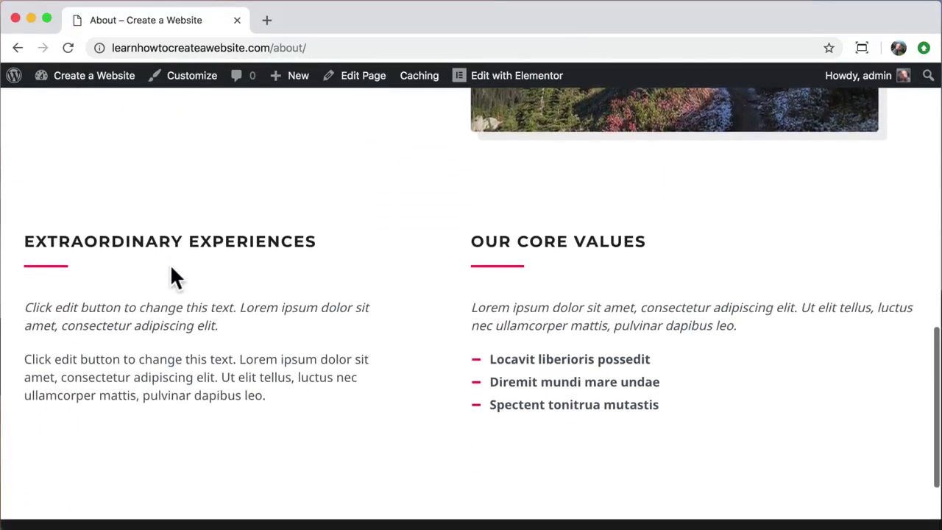
scroll(172, 268, "up", 15)
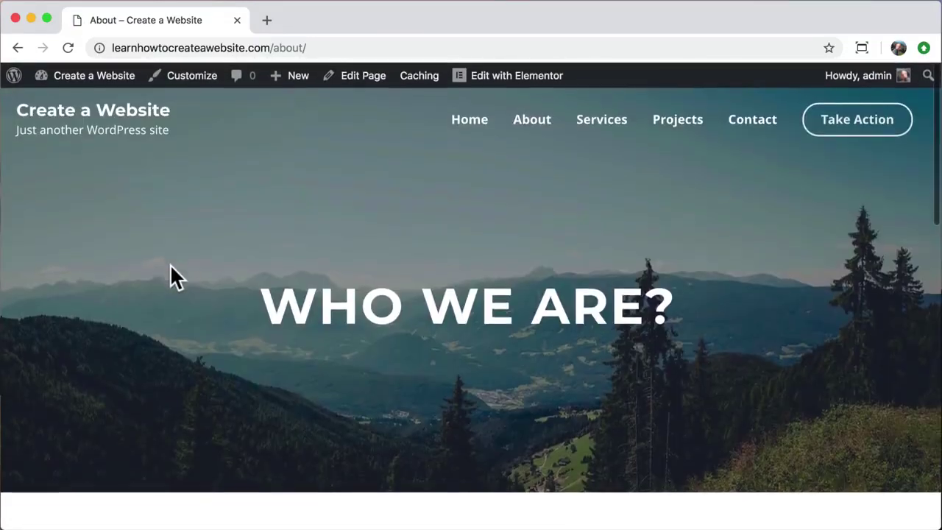
left_click(616, 135)
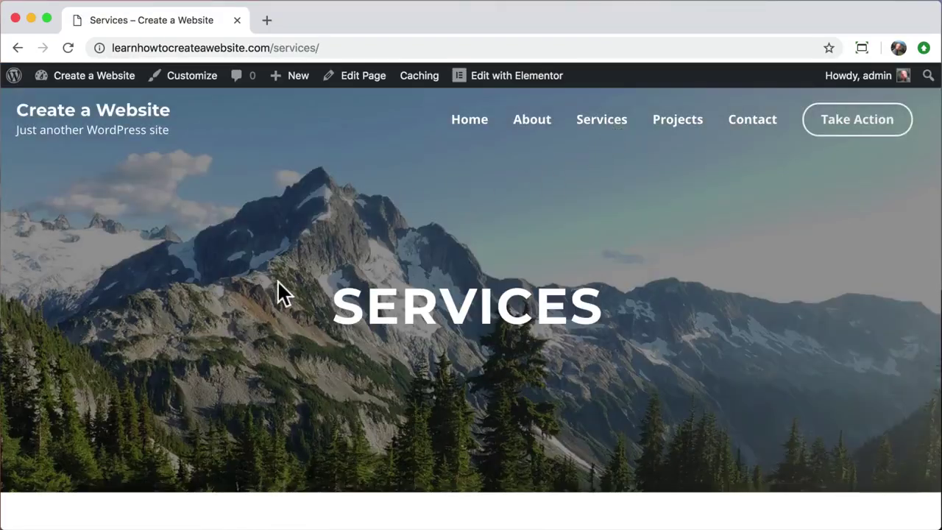
scroll(277, 290, "down", 4)
scroll(278, 288, "down", 15)
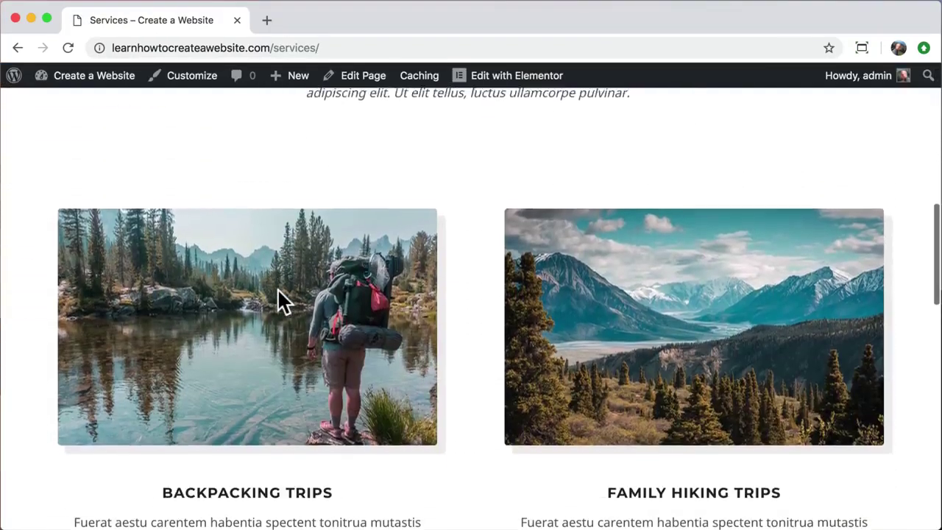
scroll(278, 288, "down", 2)
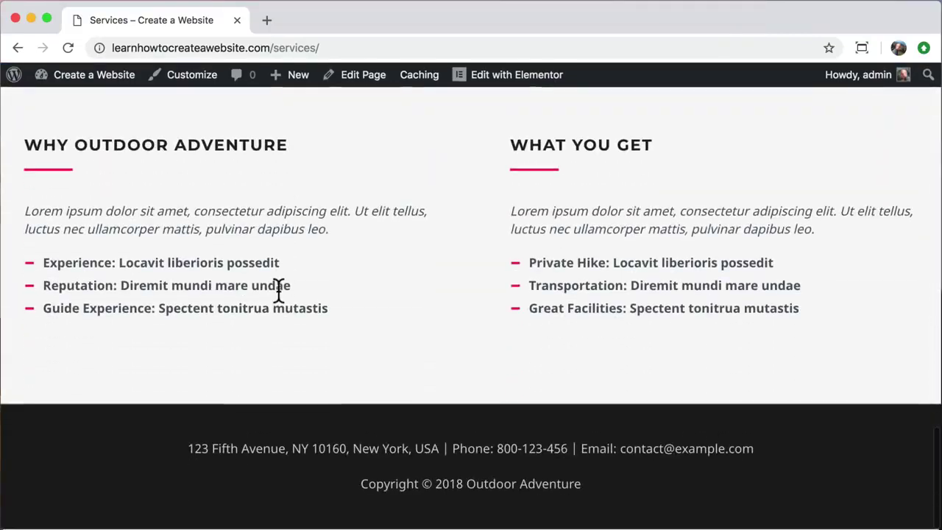
scroll(278, 290, "up", 10)
scroll(278, 290, "up", 5)
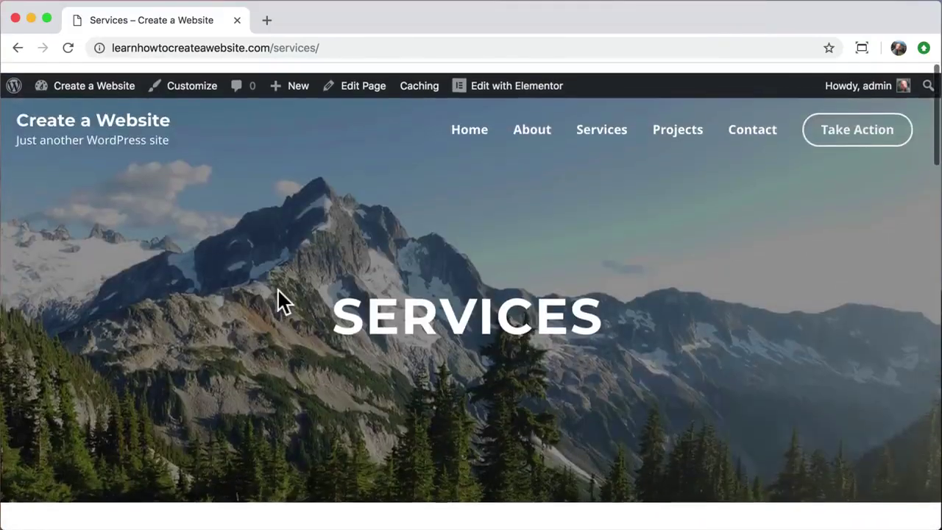
left_click(750, 129)
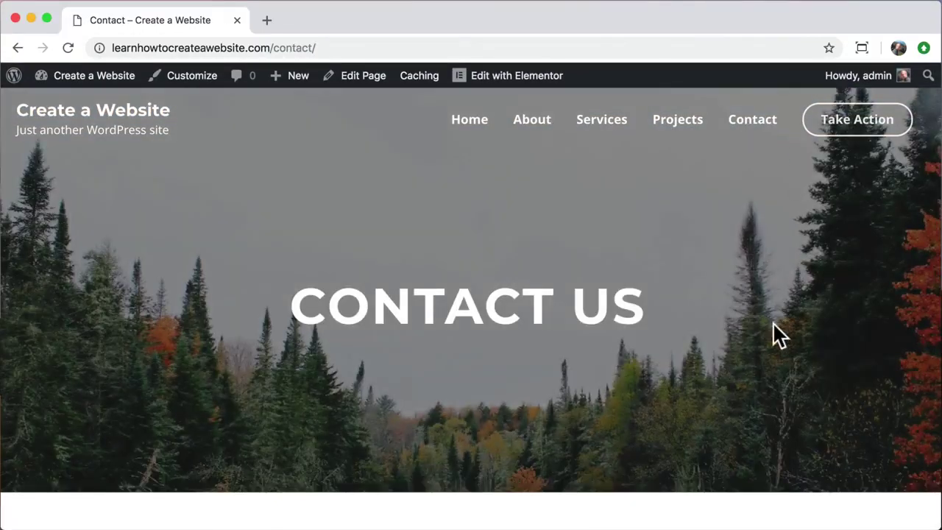
scroll(773, 324, "down", 6)
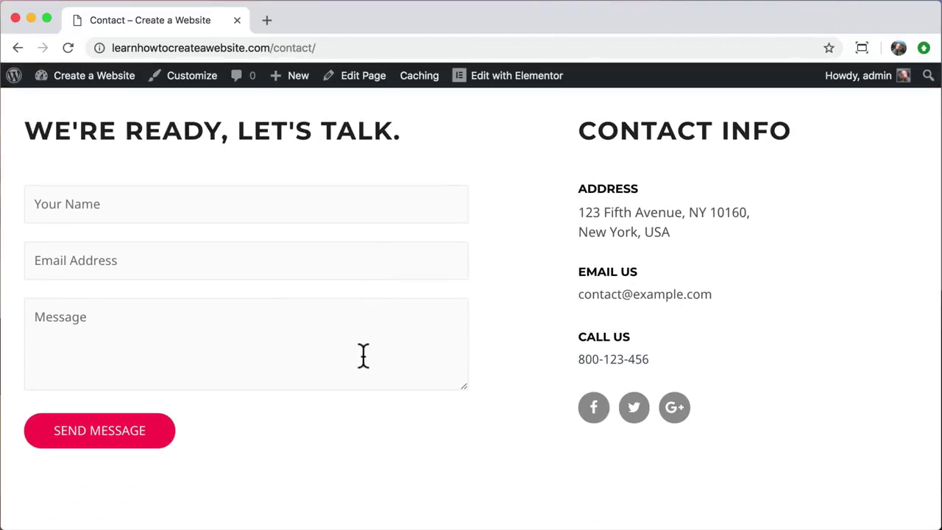
scroll(244, 454, "down", 2)
scroll(243, 450, "up", 6)
scroll(243, 451, "up", 3)
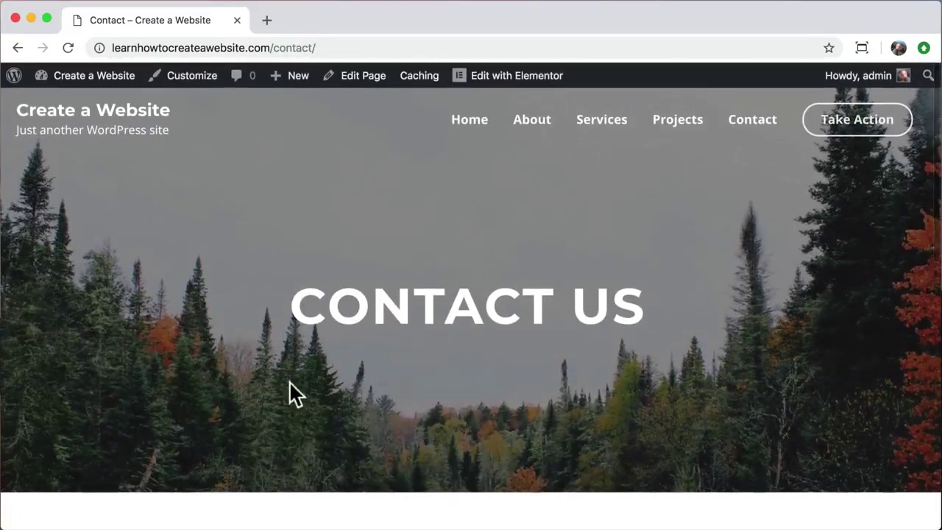
left_click(862, 126)
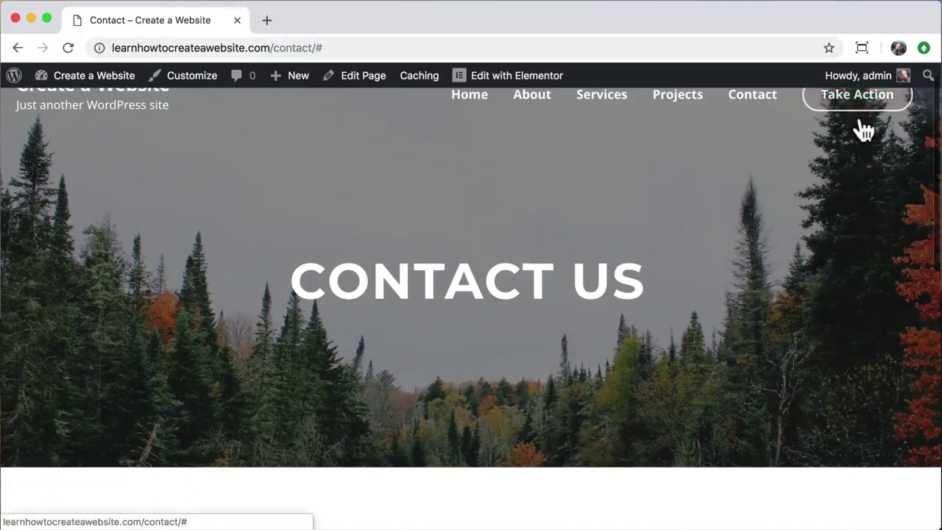
scroll(847, 147, "up", 1)
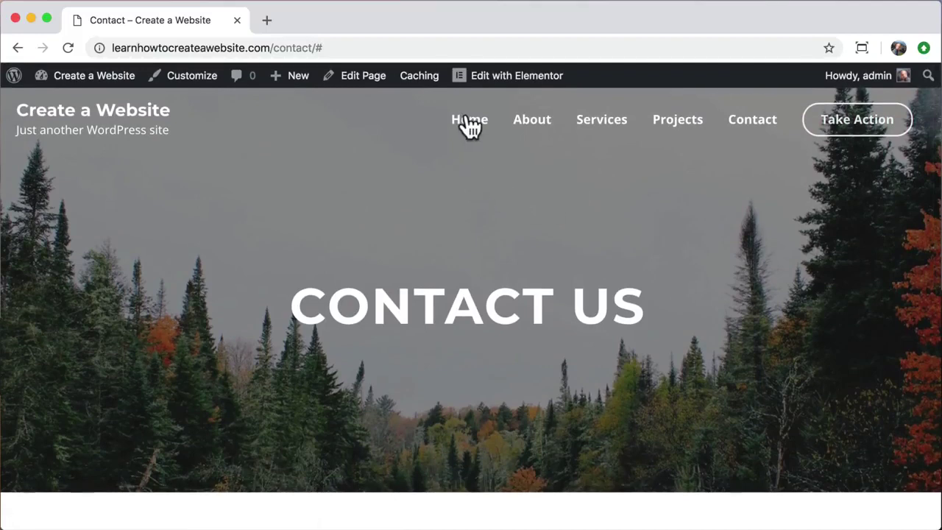
left_click(121, 120)
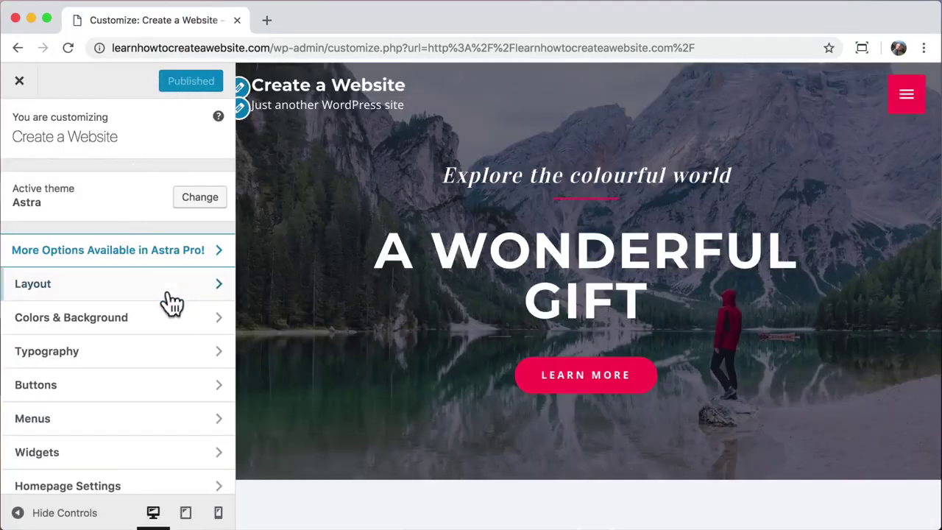
- In Layout > Header > Site Identity, change the site title to 'Create a Website'
left_click(215, 291)
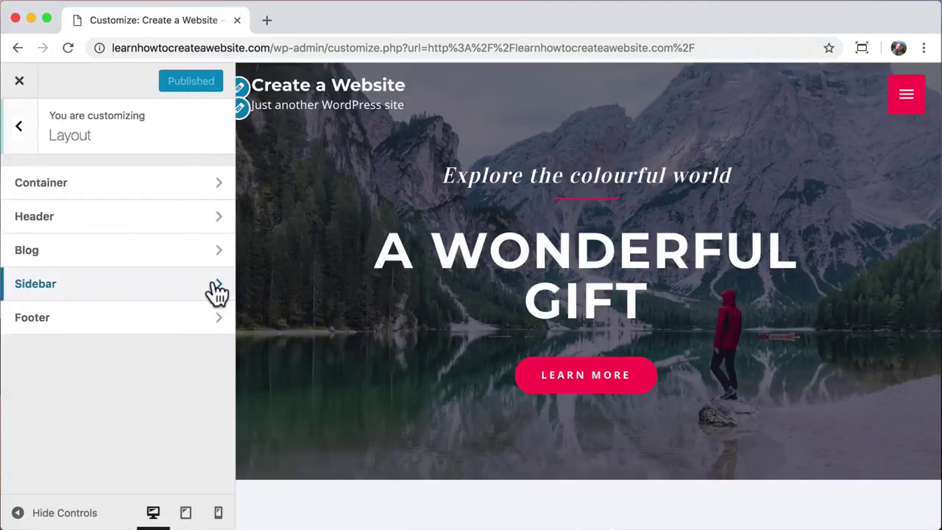
left_click(140, 227)
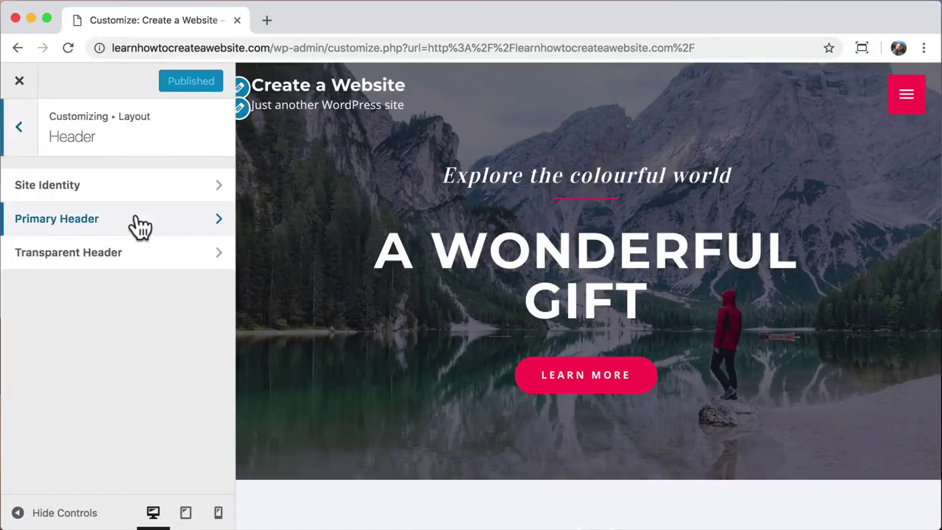
left_click(180, 190)
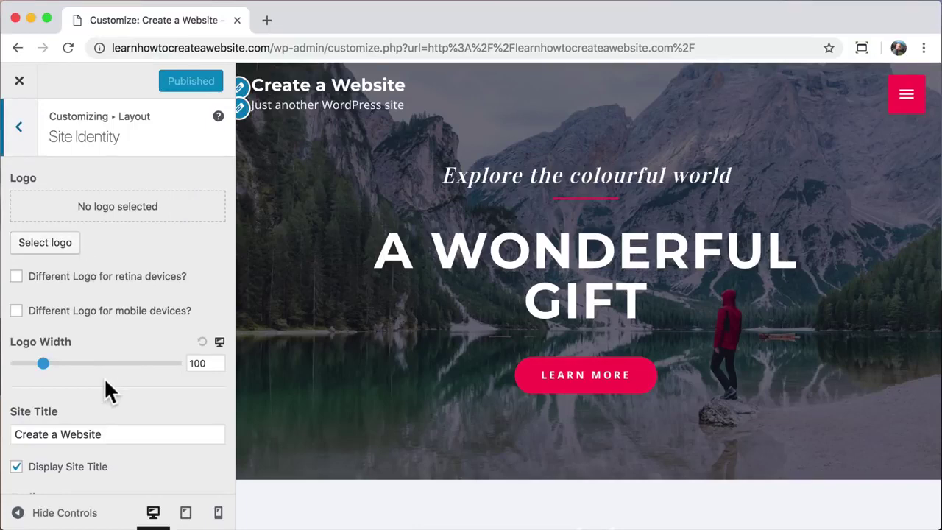
scroll(105, 391, "down", 5)
left_click(118, 228)
key("super+a")
type("Tyler Moore")
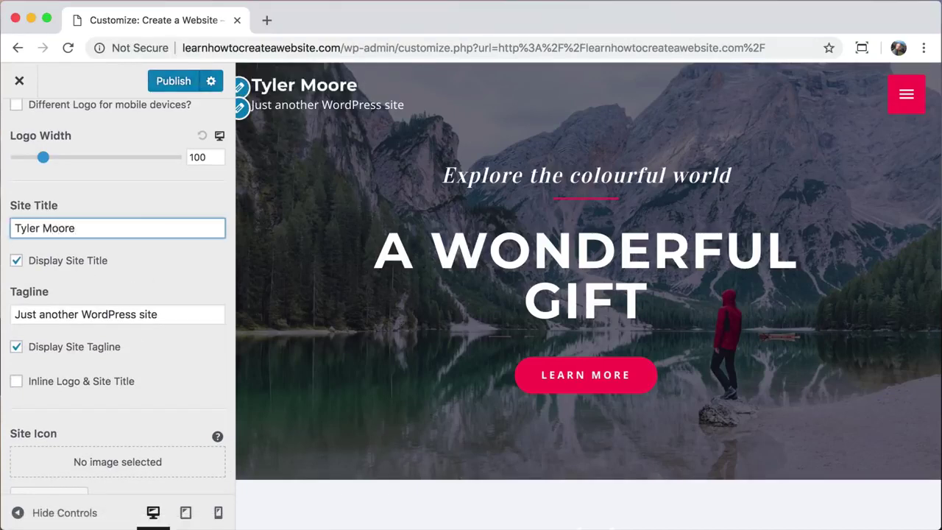
key("super+a")
type("Xreate ")
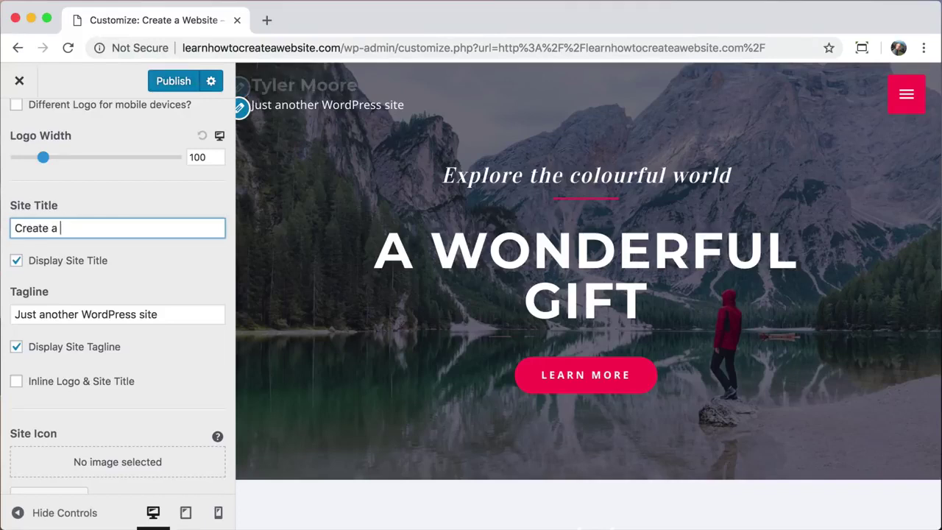
type("a Website")
- Change the tagline to 'Learn How To Create a Website' and hide it from the header
left_click_drag(170, 316, 4, 317)
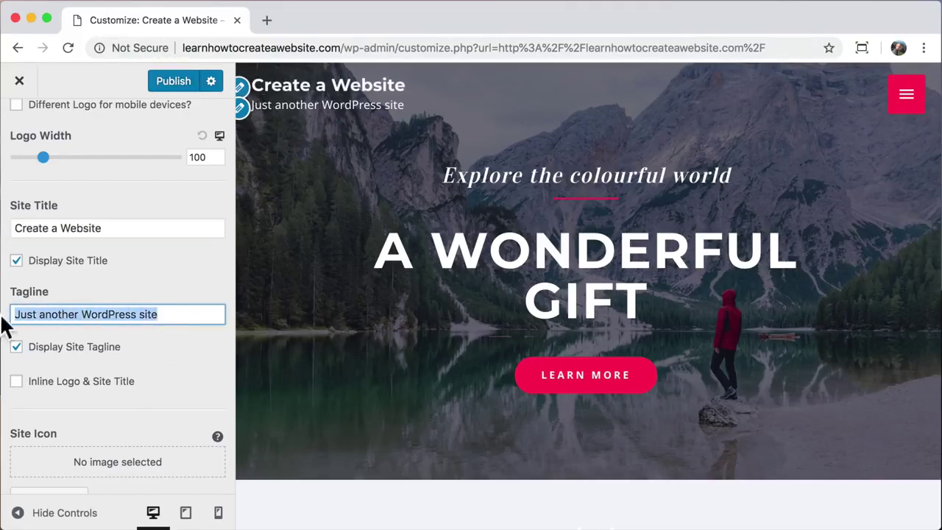
type("Learn How To Create a Website")
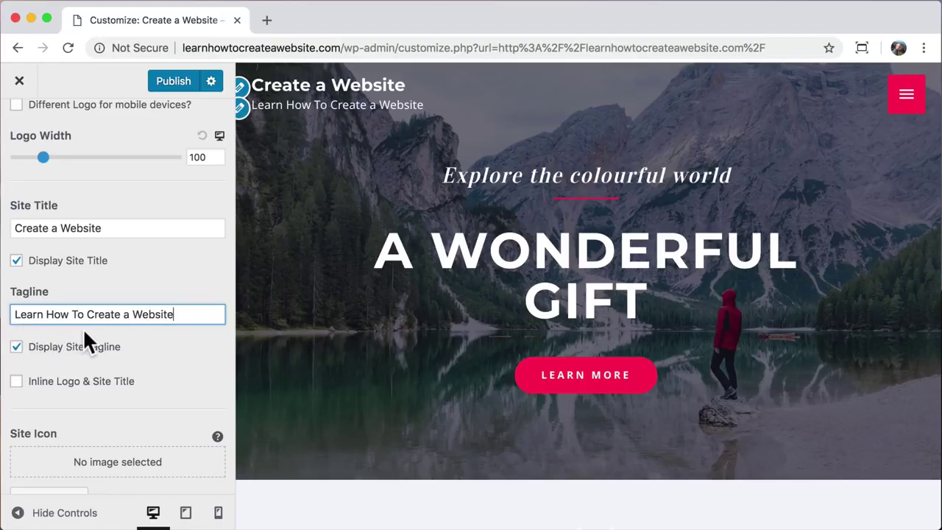
left_click(16, 347)
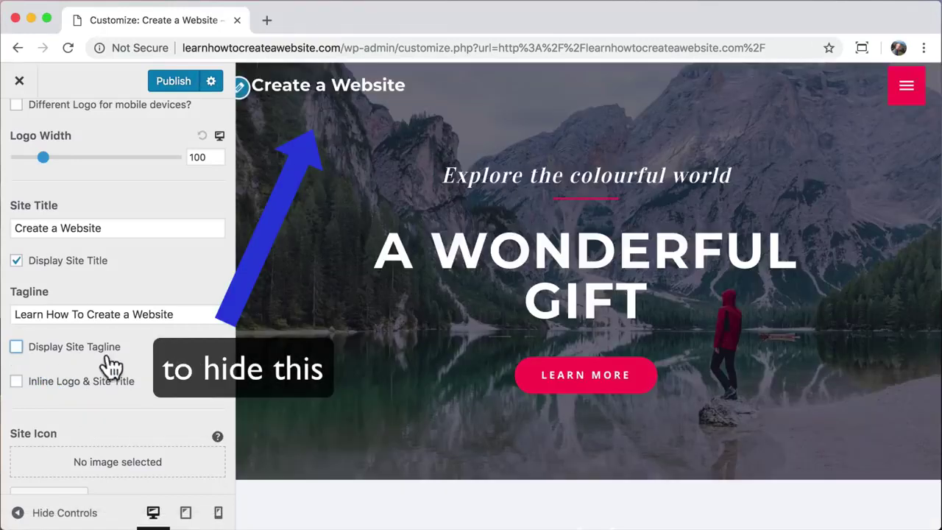
scroll(118, 421, "down", 1)
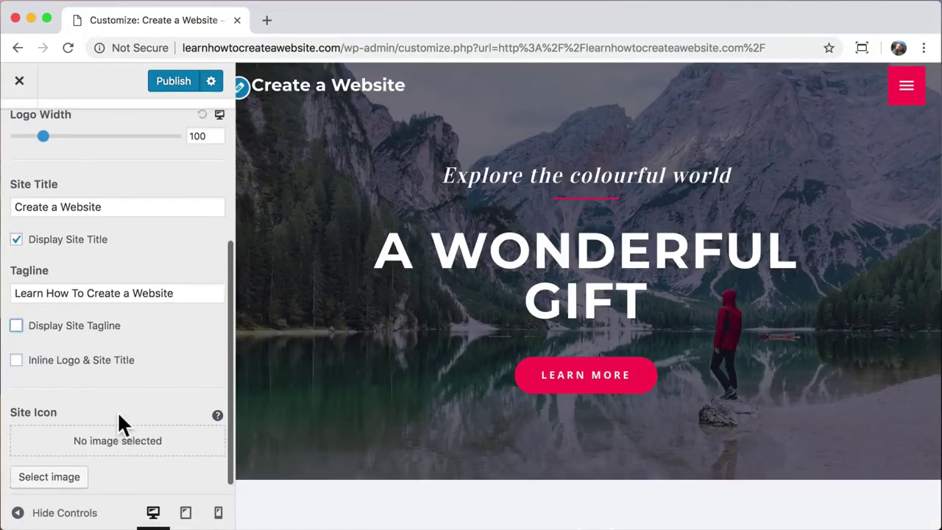
scroll(117, 421, "up", 6)
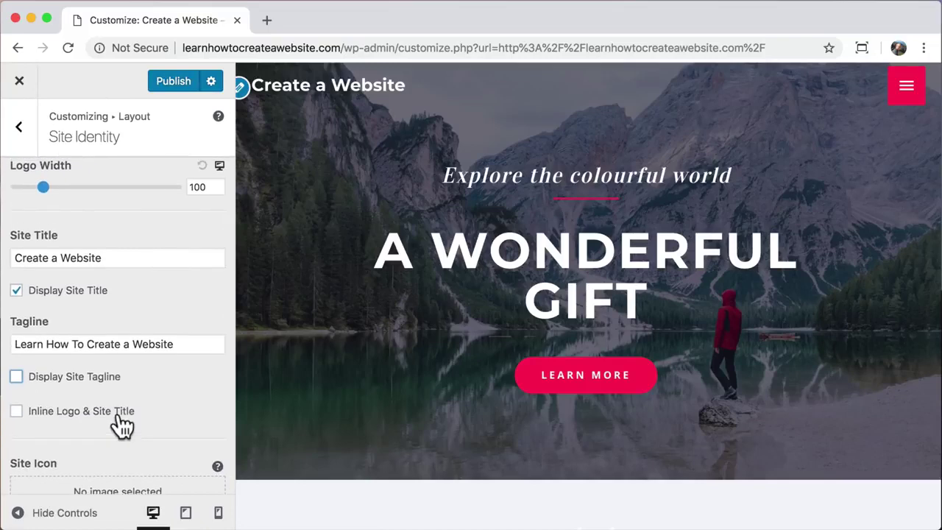
left_click(22, 140)
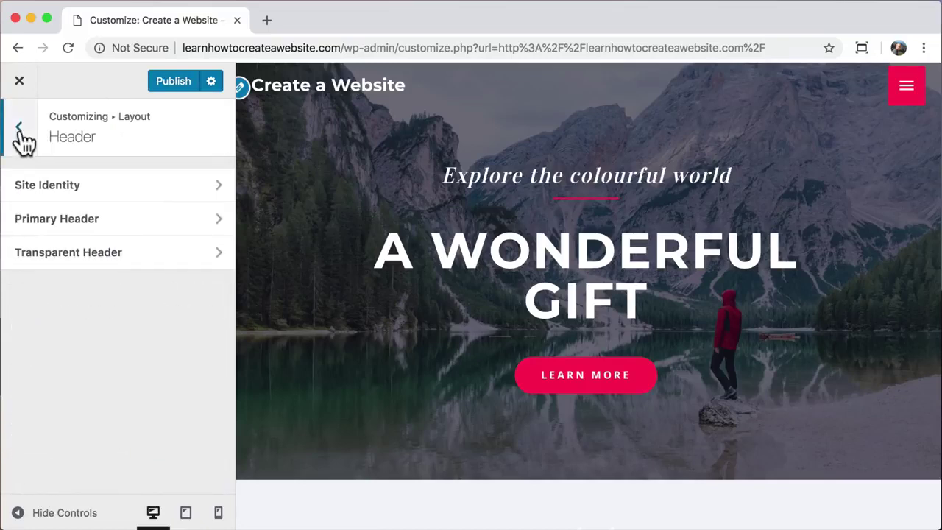
- Try a new site title font size in Typography > Primary Header, leaving it at 22 px
left_click(22, 137)
left_click(21, 139)
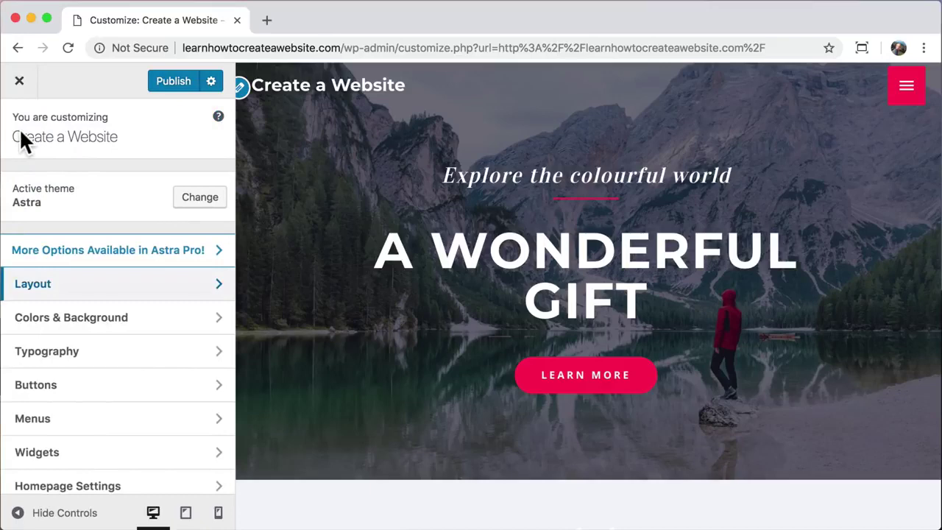
left_click(219, 356)
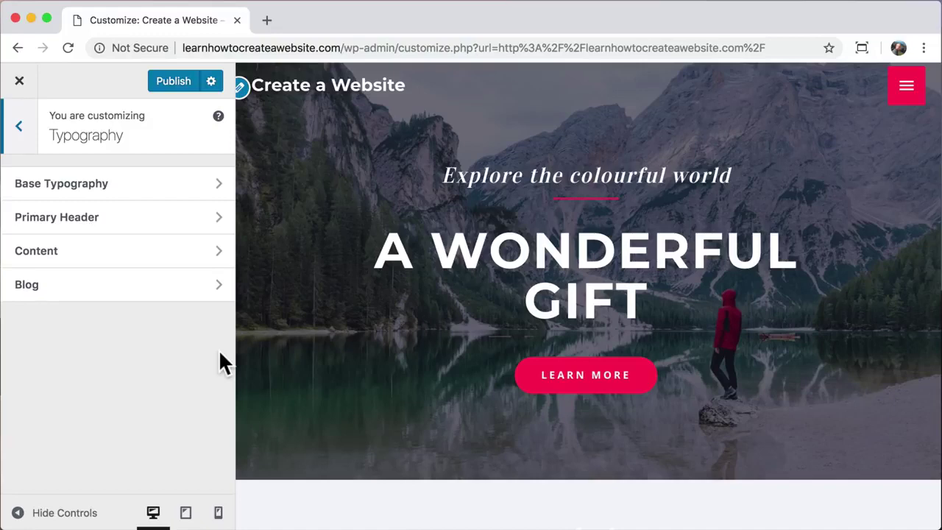
left_click(145, 217)
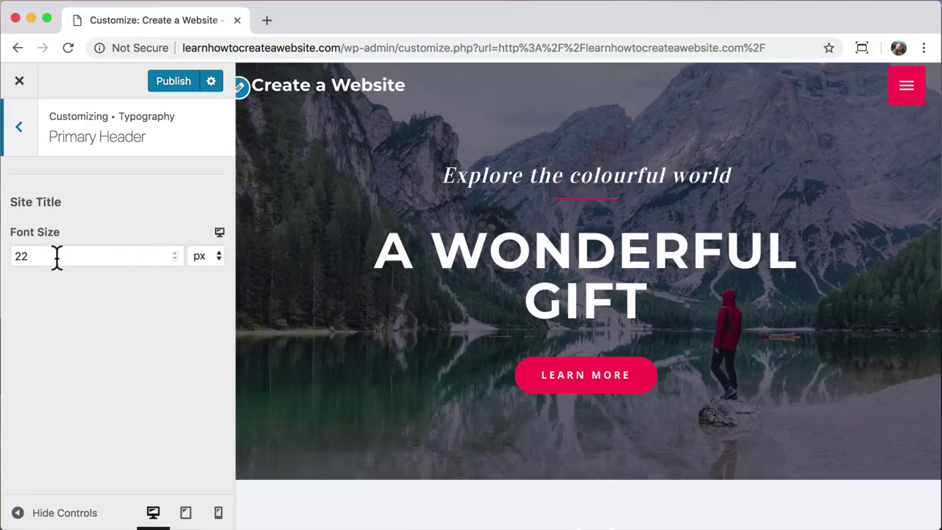
left_click_drag(56, 258, 3, 258)
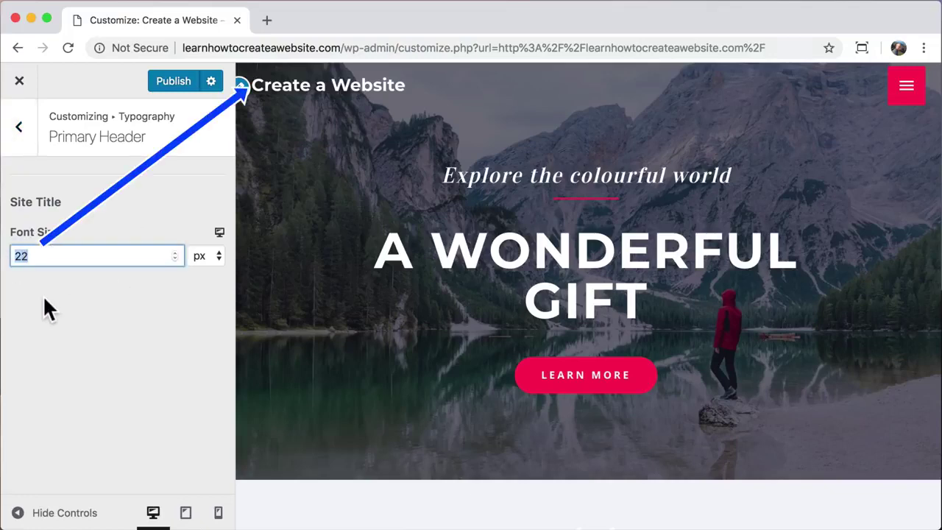
type("36")
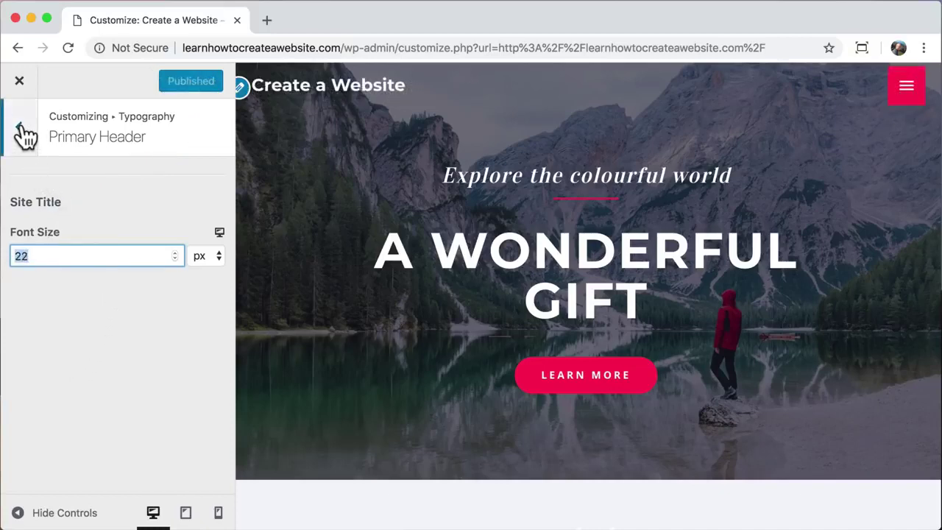
left_click(20, 128)
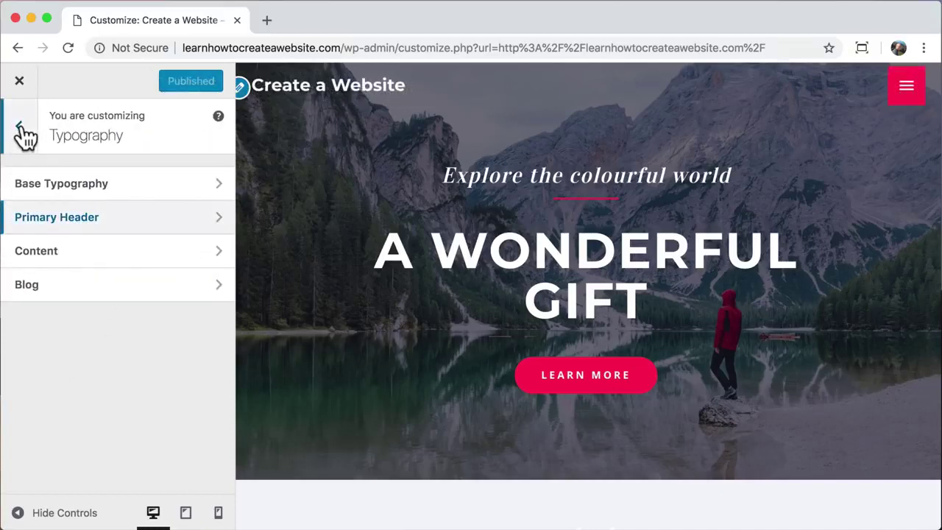
left_click(20, 127)
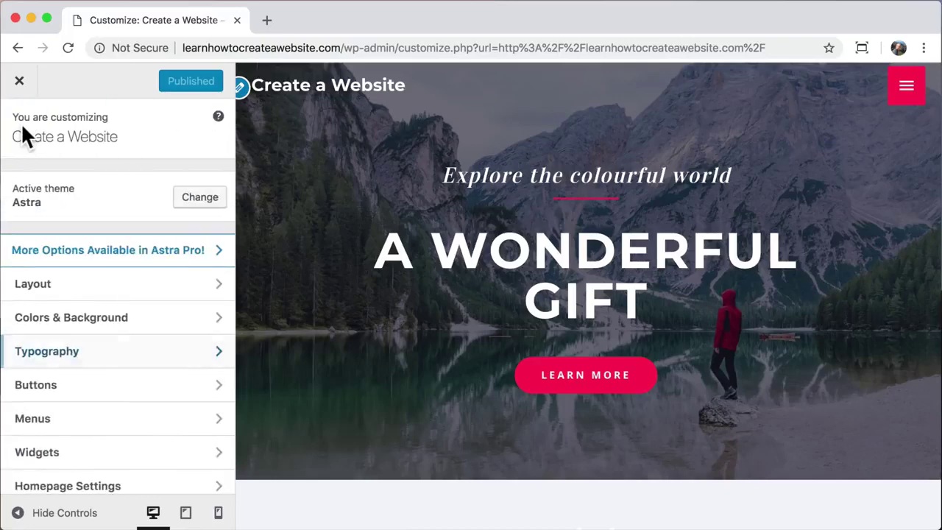
- Set the transparent header's site title colour to white after trying magenta and others
left_click(204, 330)
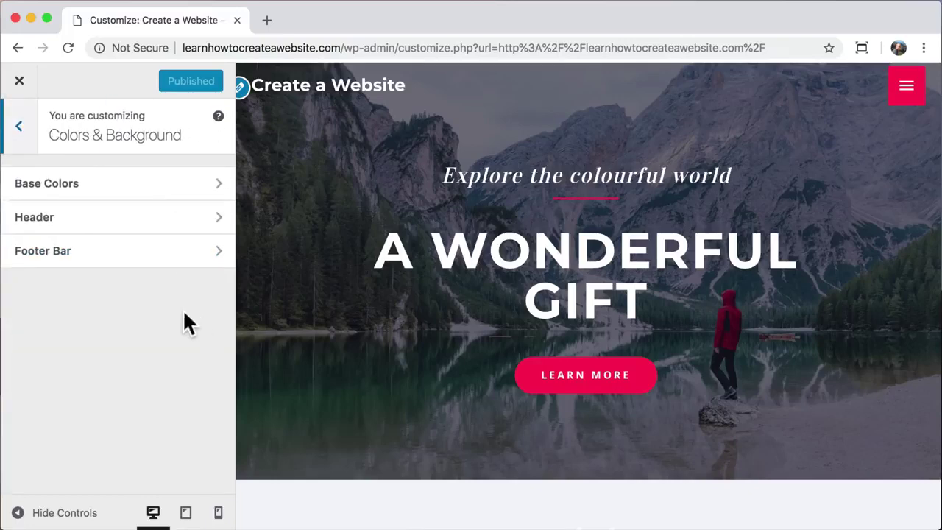
left_click(151, 221)
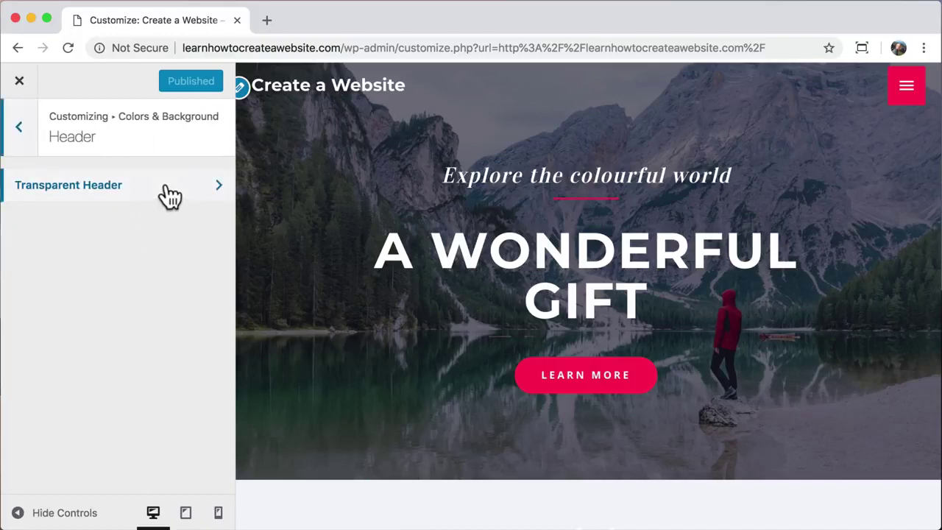
left_click(169, 193)
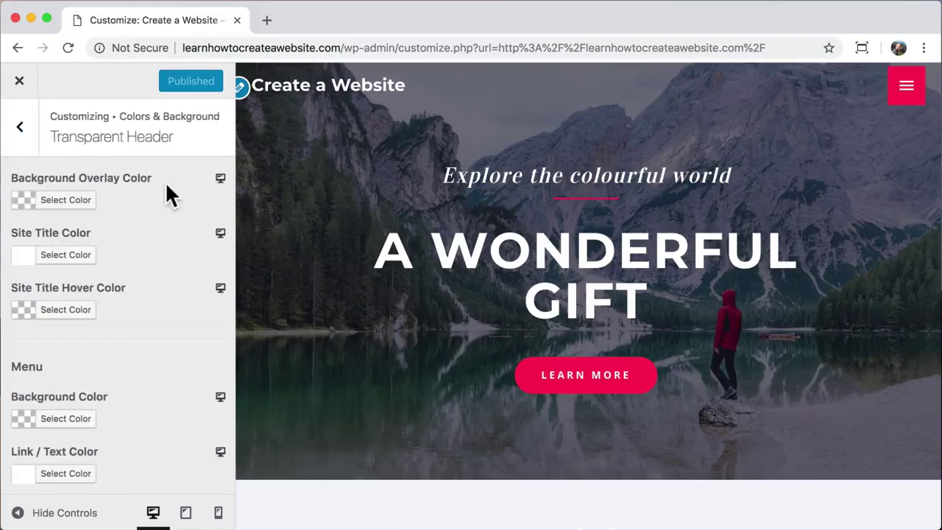
left_click(78, 257)
left_click(141, 326)
left_click_drag(121, 318, 106, 364)
left_click(45, 451)
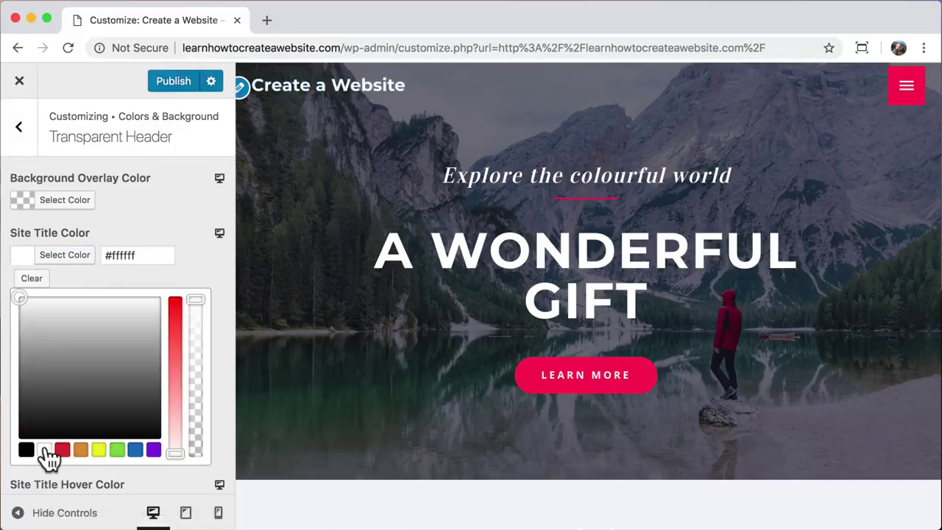
- Try white, grey and blue header background overlays, then clear the overlay colour
left_click(77, 202)
left_click_drag(68, 299, 17, 343)
left_click(193, 318)
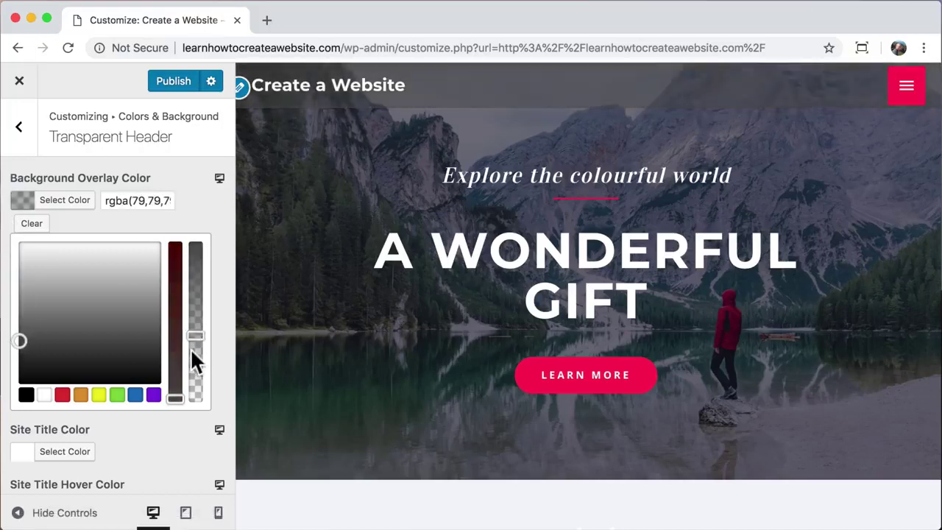
left_click(135, 394)
left_click(195, 359)
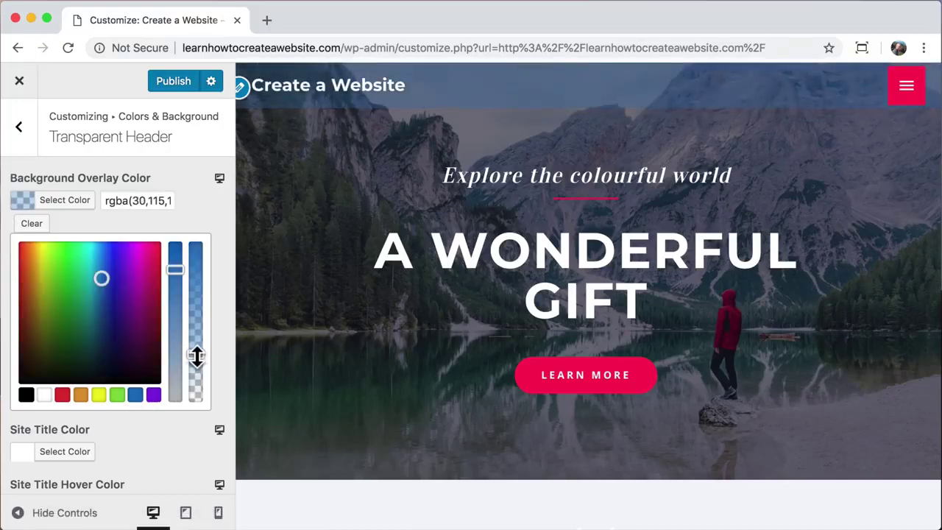
left_click(32, 225)
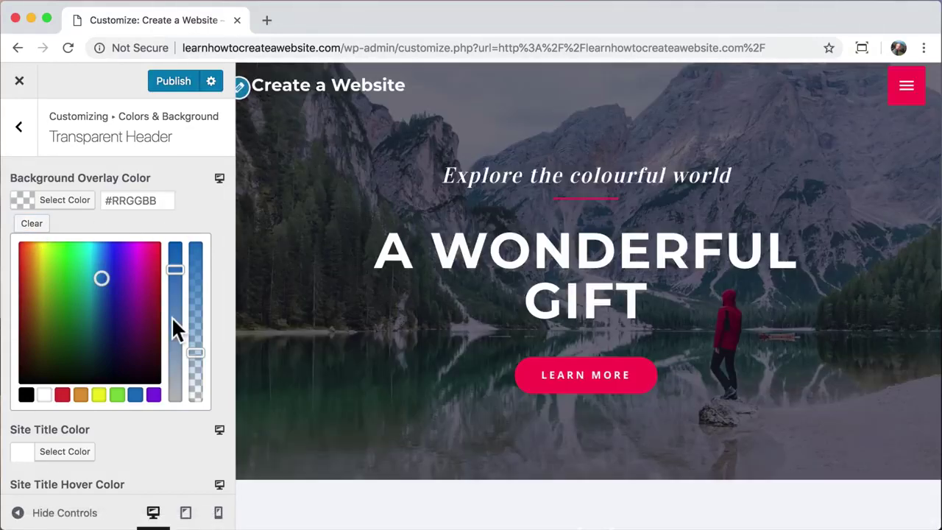
- Try a black site title hover colour, then clear it to no colour
scroll(173, 320, "down", 5)
scroll(172, 316, "down", 1)
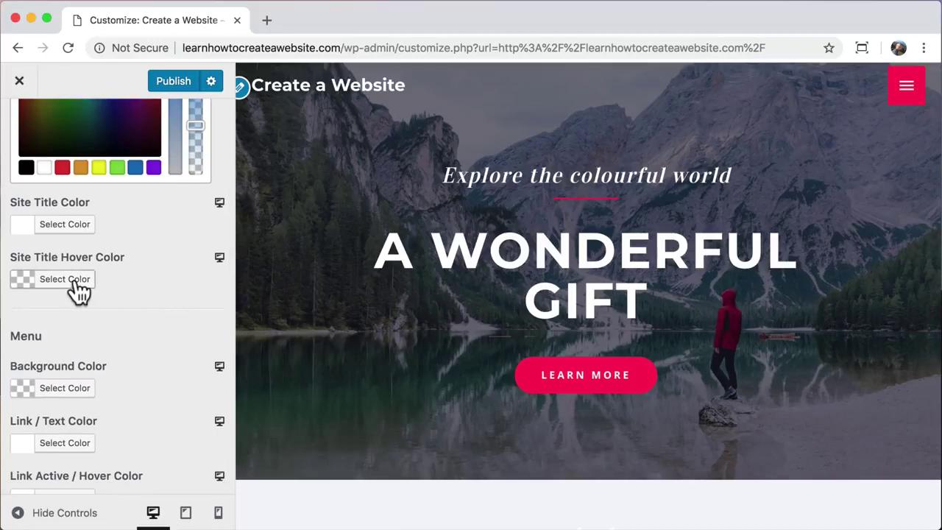
left_click(73, 281)
left_click(26, 296)
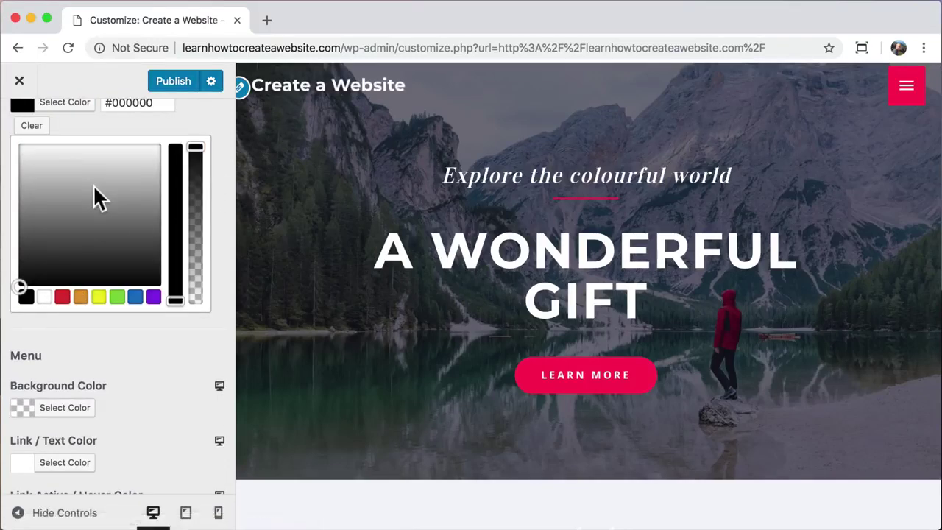
left_click(32, 127)
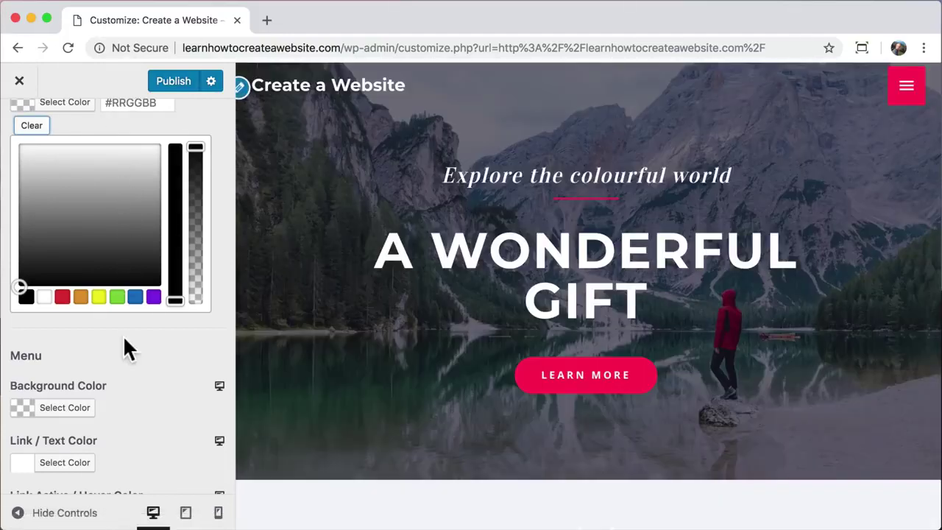
- Publish the transparent header colour settings and close the Customizer
scroll(155, 346, "up", 5)
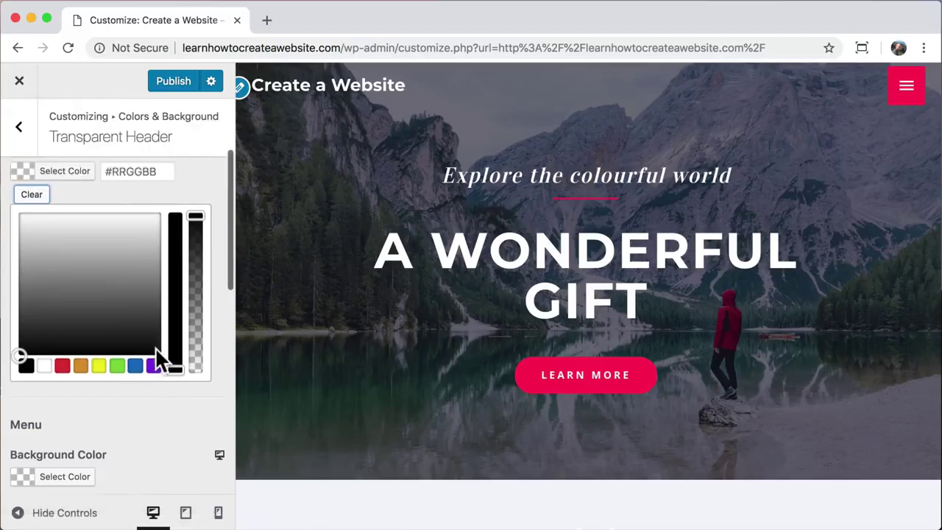
scroll(154, 346, "up", 2)
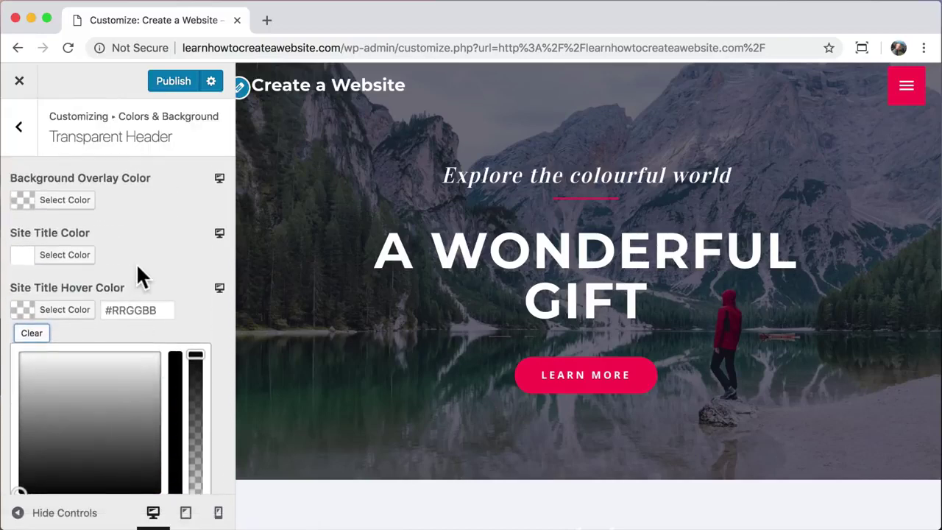
left_click(173, 82)
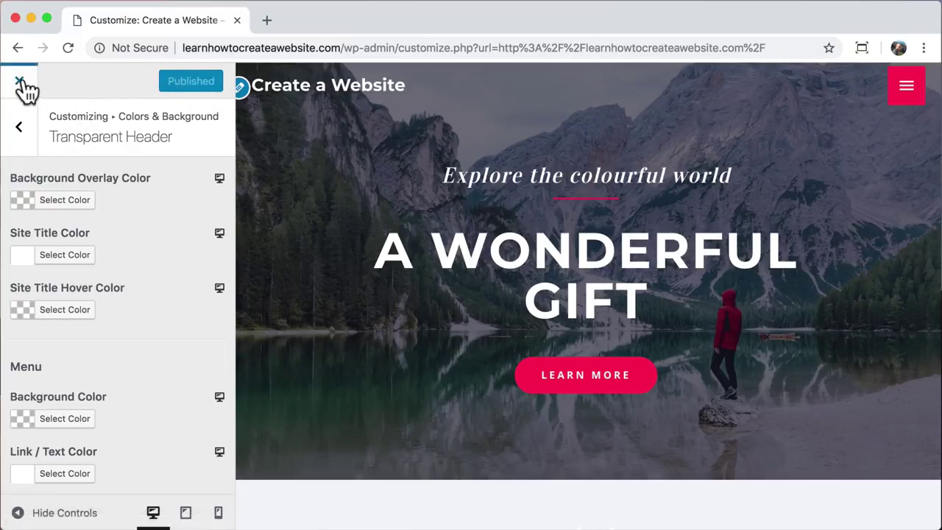
left_click(21, 83)
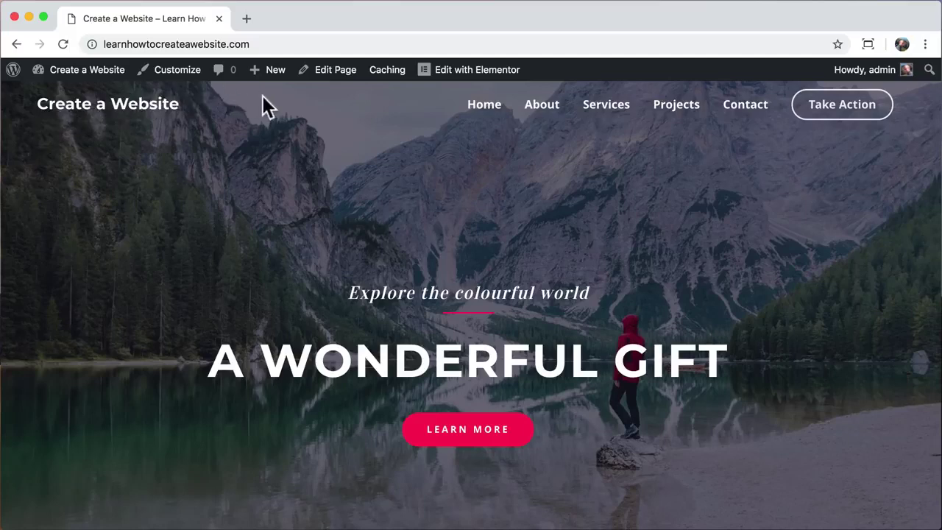
- Open the home page in the Elementor editor from the admin bar
left_click(456, 73)
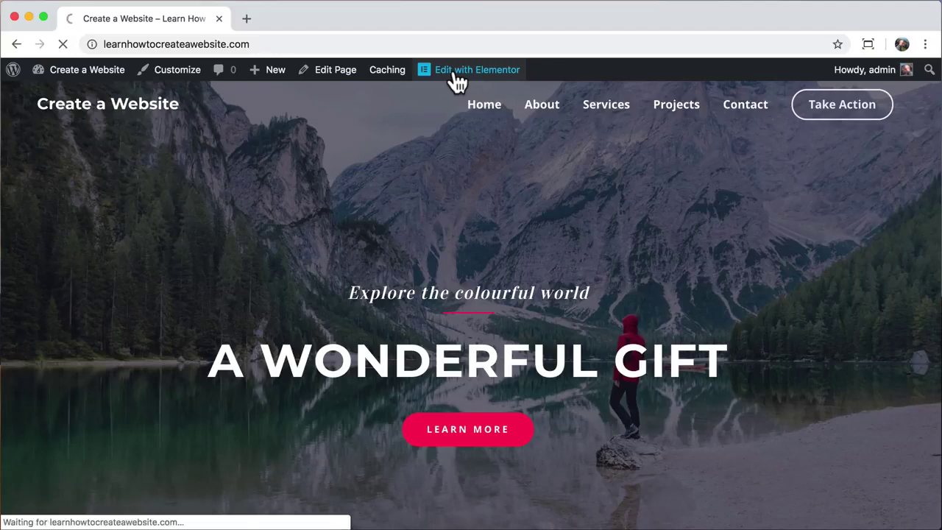
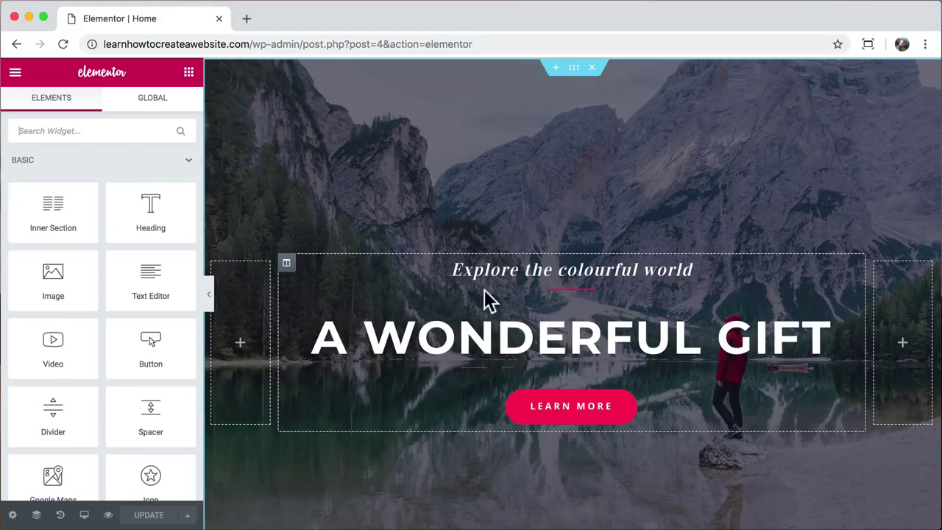
- Replace the main hero heading text with WORDPRESS
triple_click(531, 337)
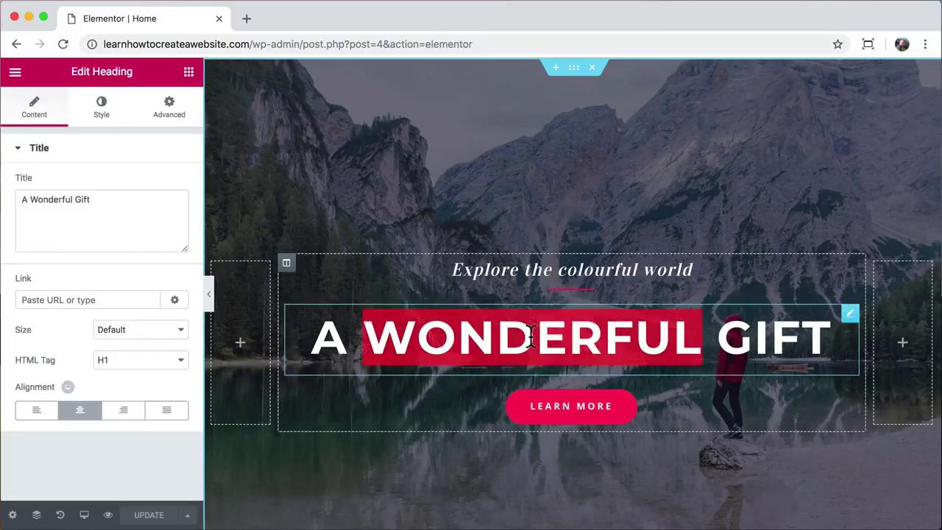
type("WORDPRESS")
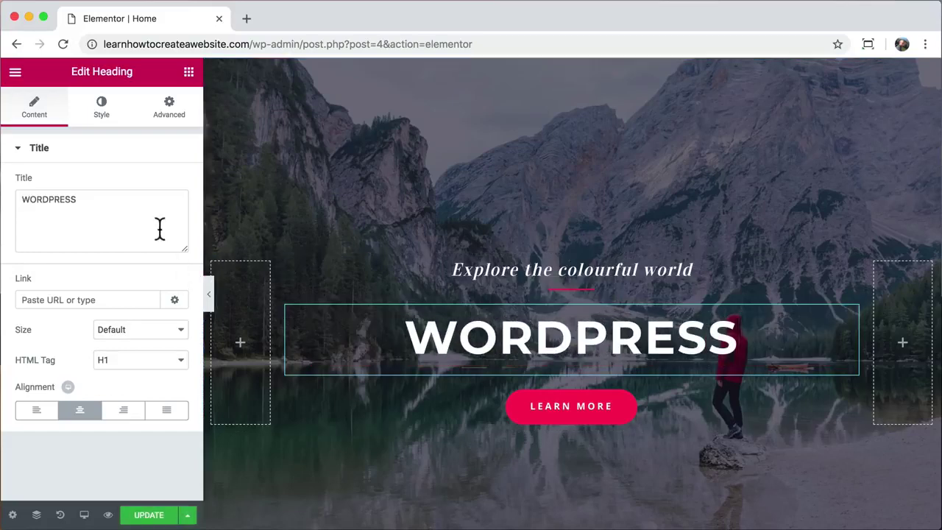
left_click(101, 202)
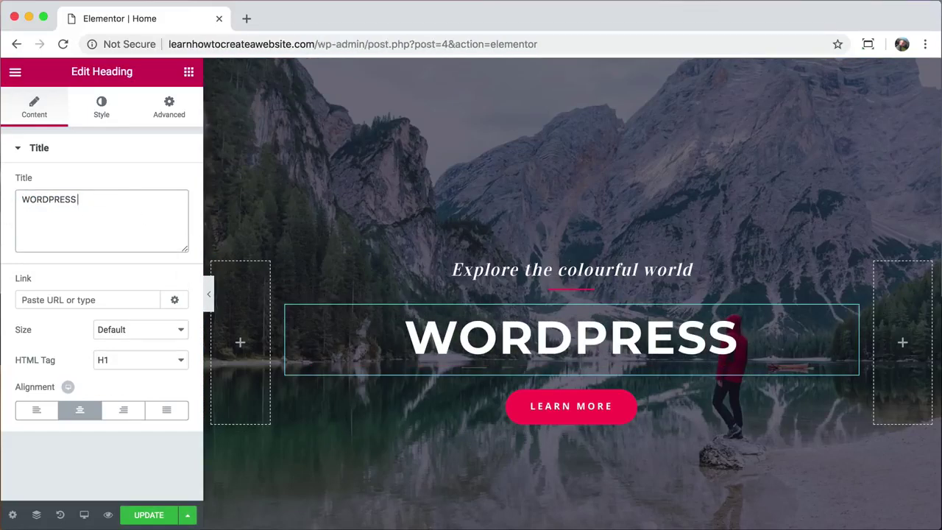
type("HELLO")
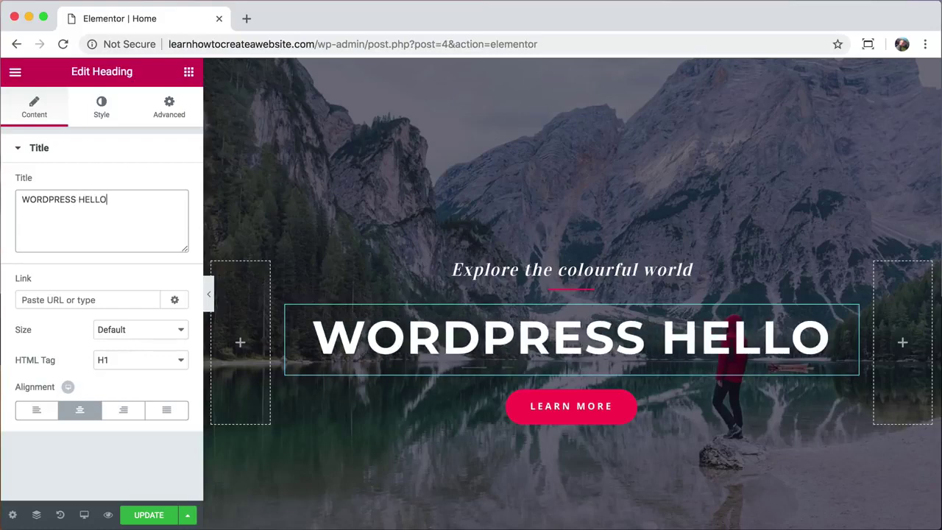
key("BackSpace")
key("BackSpace")
key("BackSpace")
key("BackSpace")
key("BackSpace")
key("BackSpace")
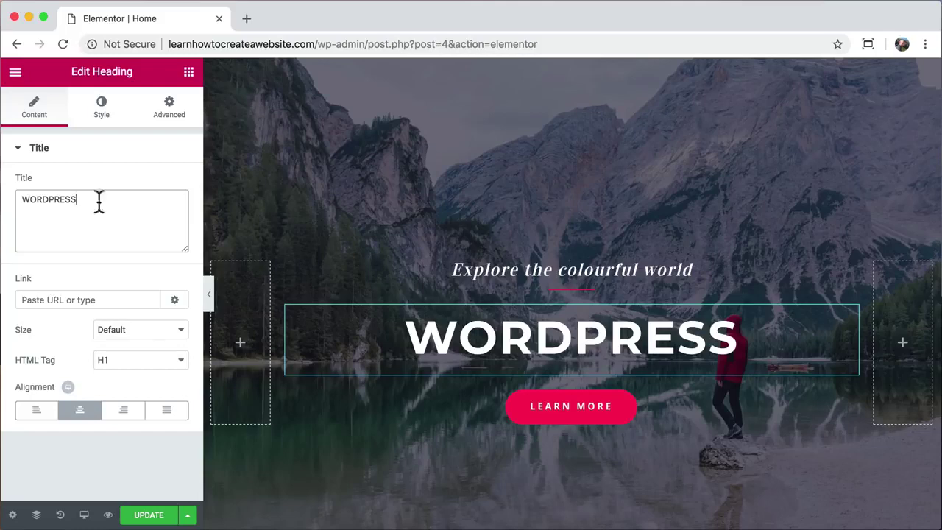
- Enlarge the WORDPRESS heading's typography size to 92 px
left_click(103, 116)
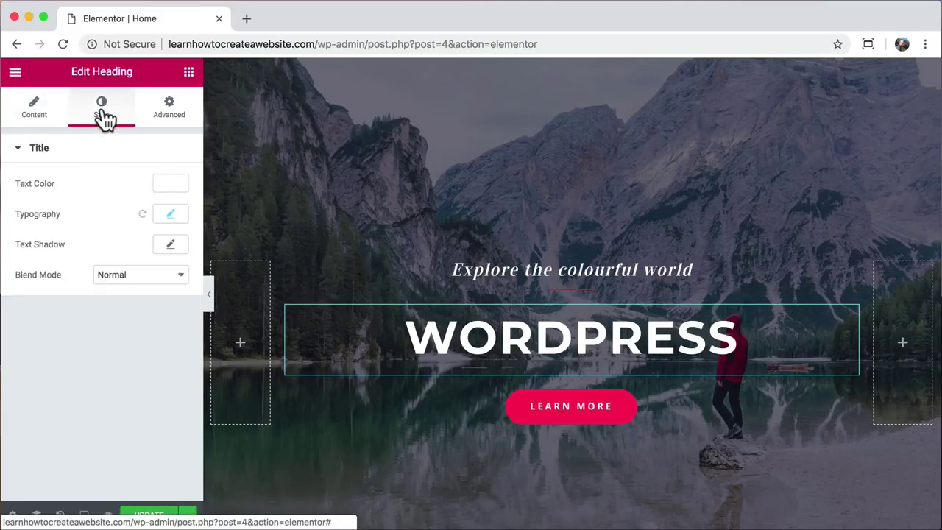
left_click(170, 215)
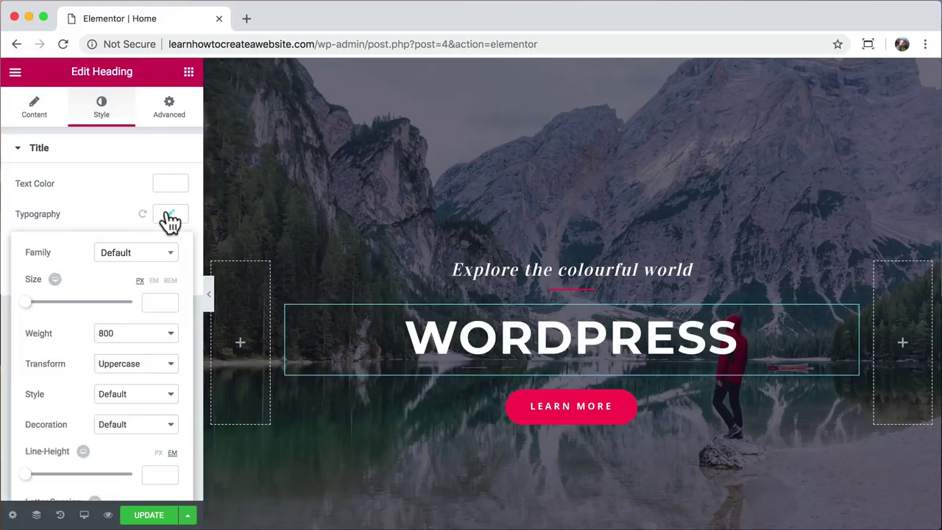
left_click_drag(26, 303, 77, 313)
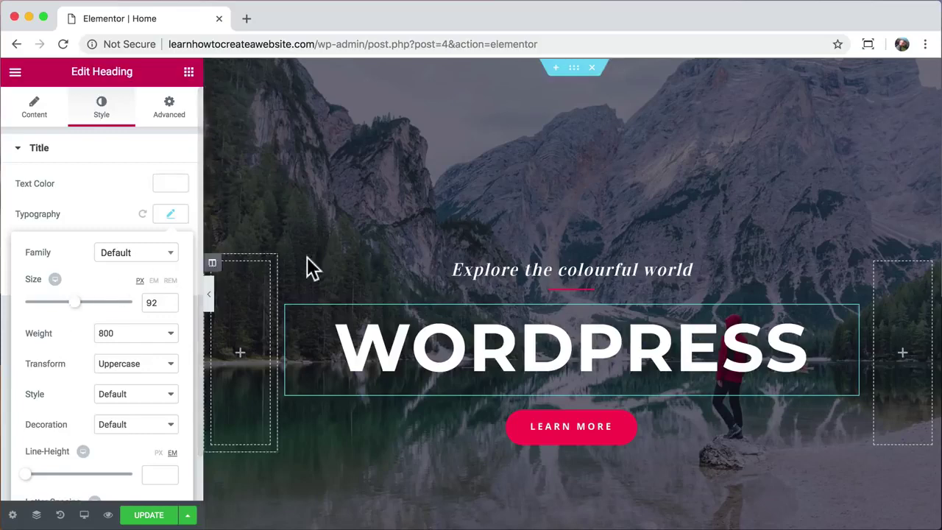
double_click(477, 269)
- Change the subheading text to 'get it done with'
triple_click(476, 269)
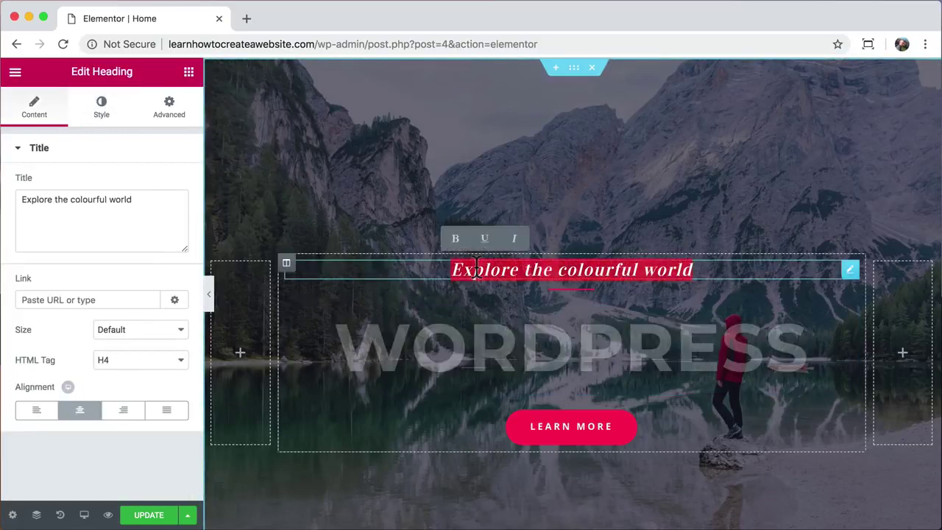
left_click_drag(140, 199, 12, 204)
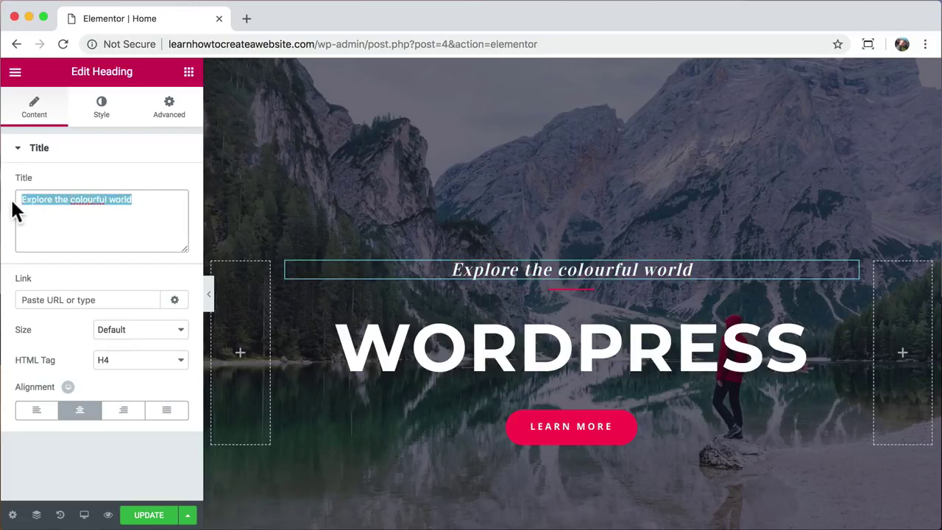
type("getit don")
key("BackSpace")
key("BackSpace")
key("BackSpace")
key("BackSpace")
key("BackSpace")
key("BackSpace")
type("it done with")
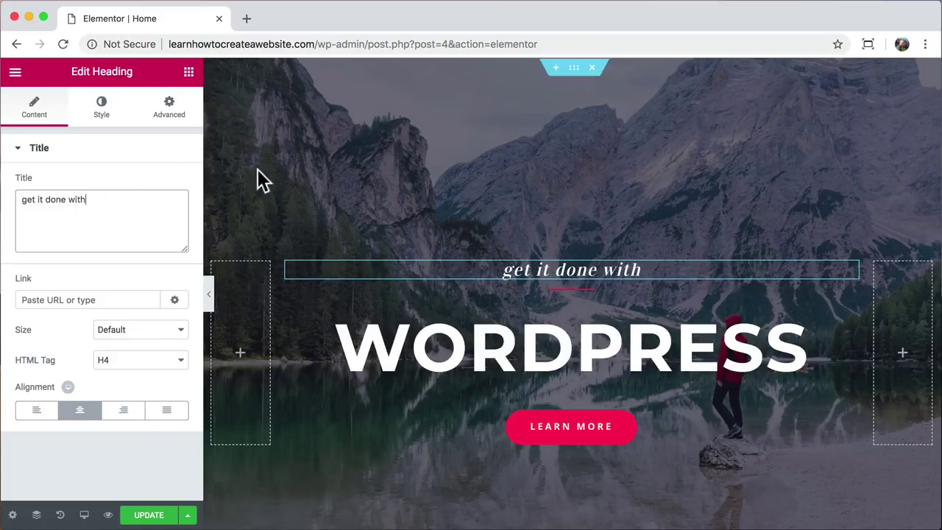
- Make the divider under the subheading weight 5 and yellow
left_click(567, 289)
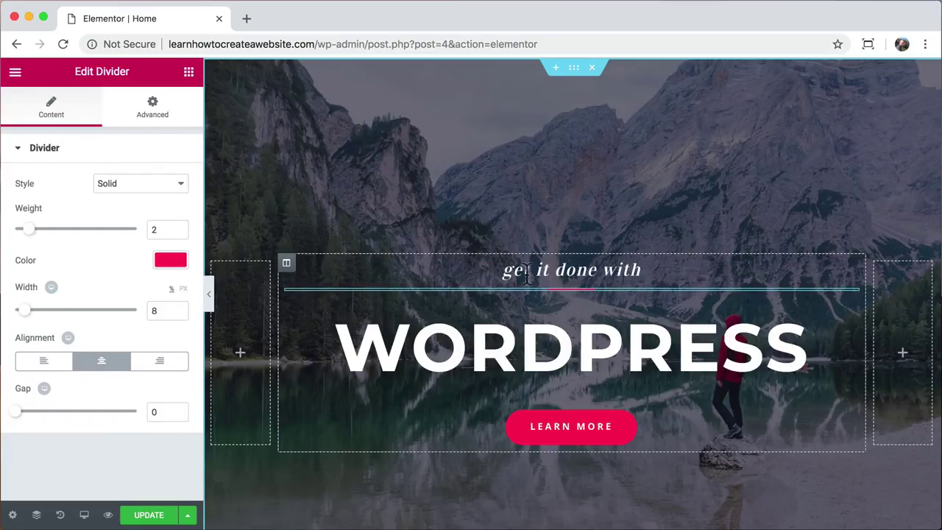
left_click_drag(33, 239, 74, 237)
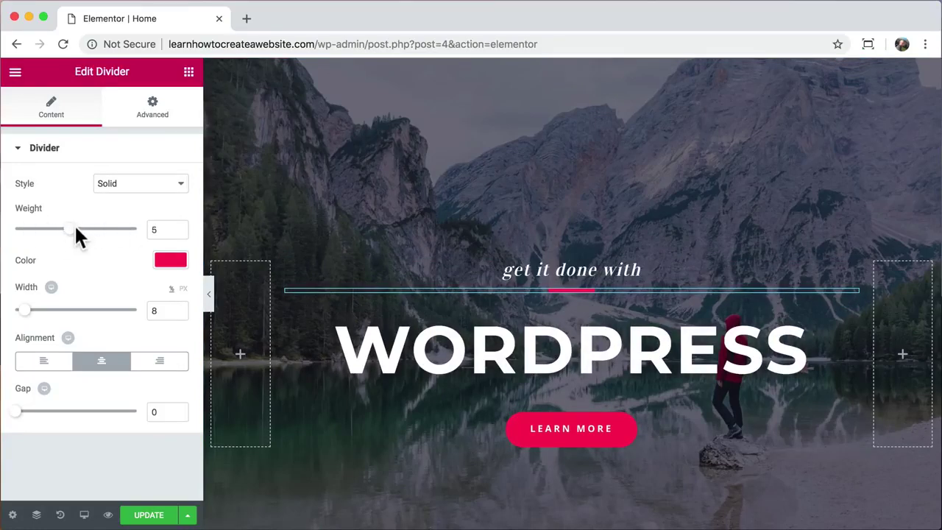
mouse_move(24, 310)
left_mouse_down()
mouse_move(126, 313)
mouse_move(24, 309)
left_mouse_up()
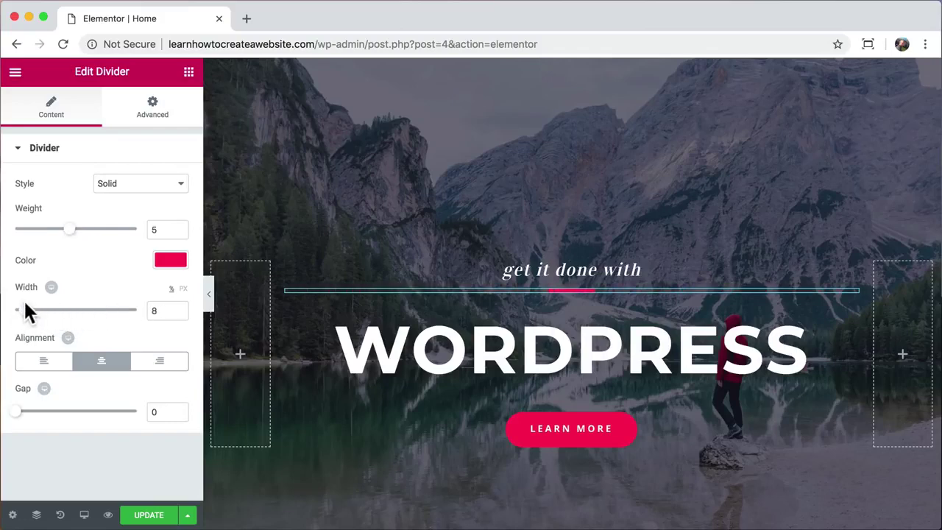
left_click(161, 258)
left_click_drag(137, 290, 37, 301)
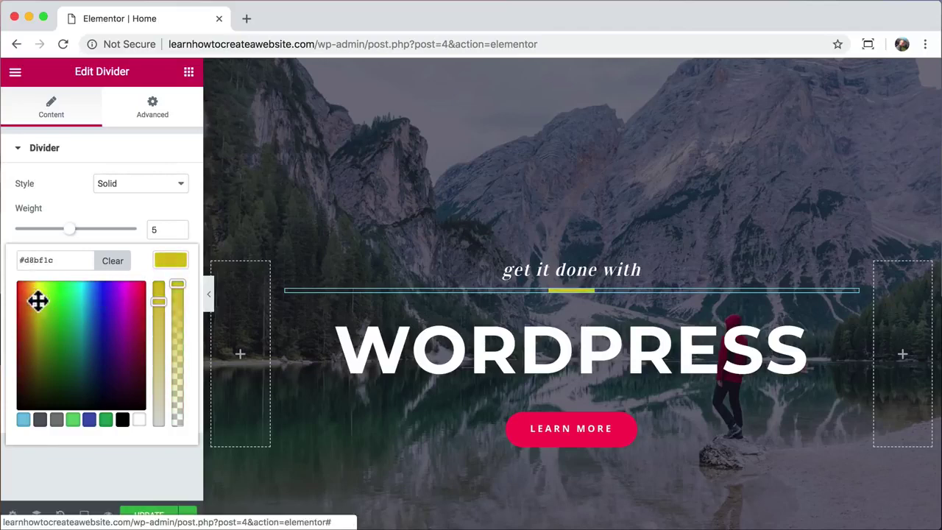
left_click(176, 263)
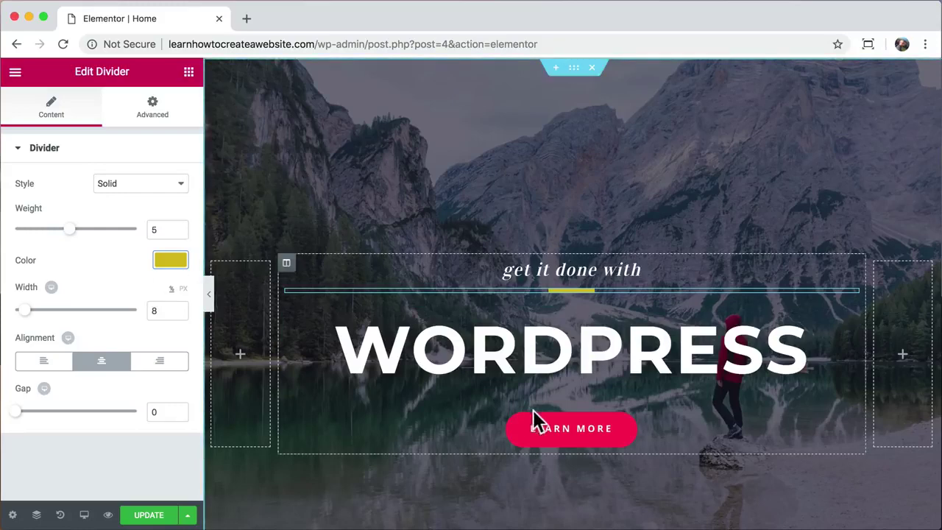
left_click(551, 437)
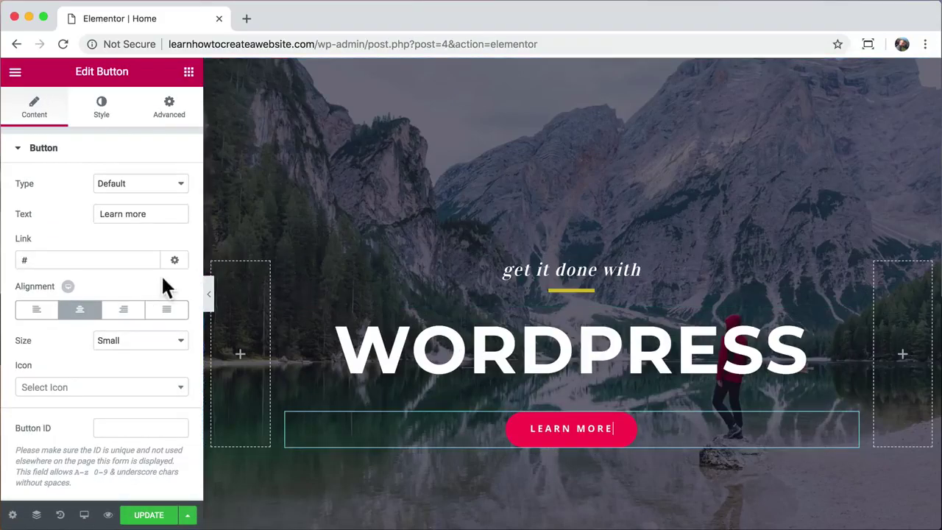
- Link the Learn More button to the About page, keeping its text unchanged
double_click(60, 258)
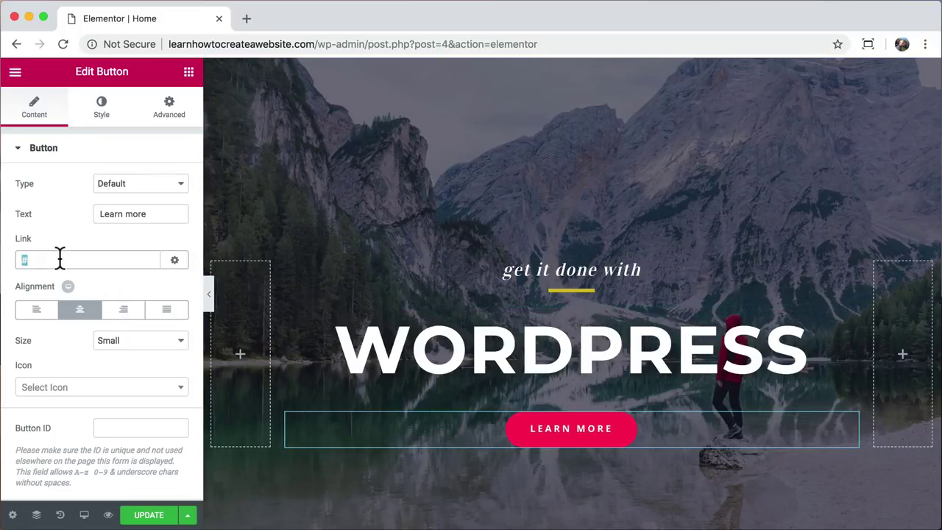
type("abou")
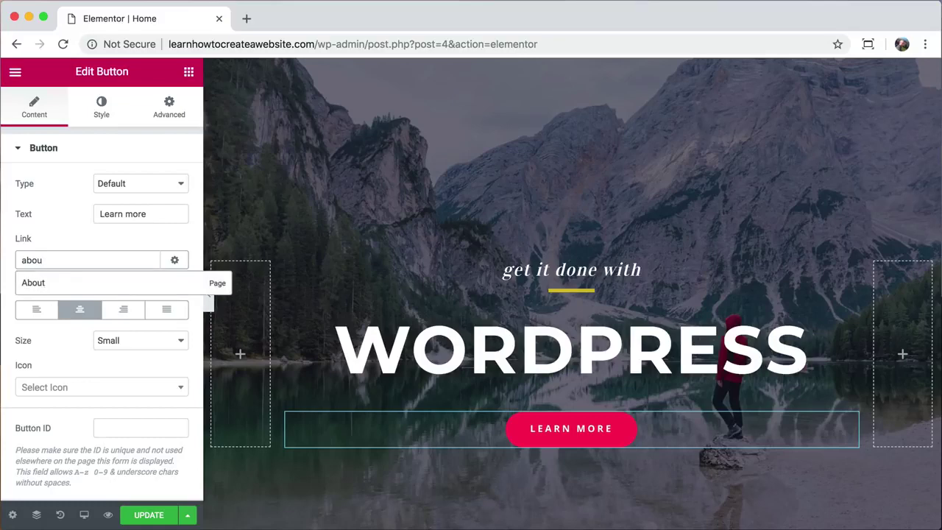
left_click(65, 291)
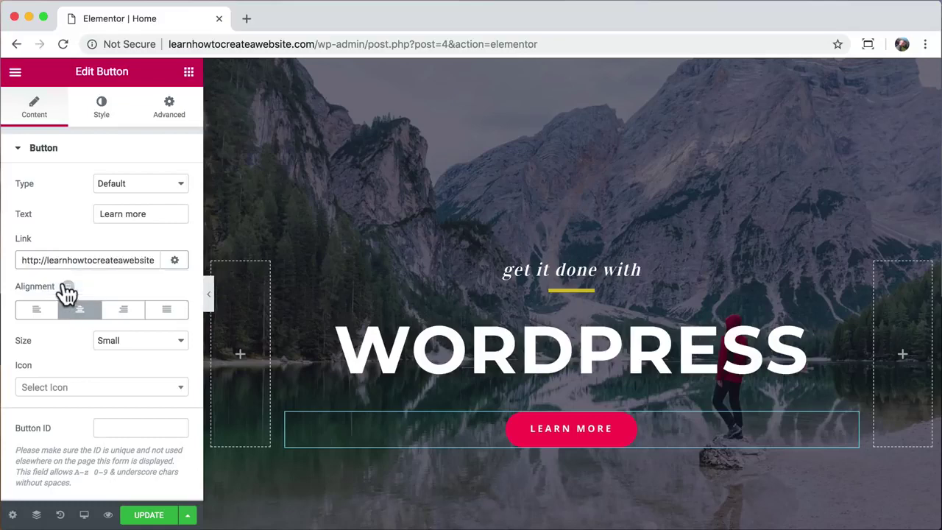
left_click(162, 213)
type("about us")
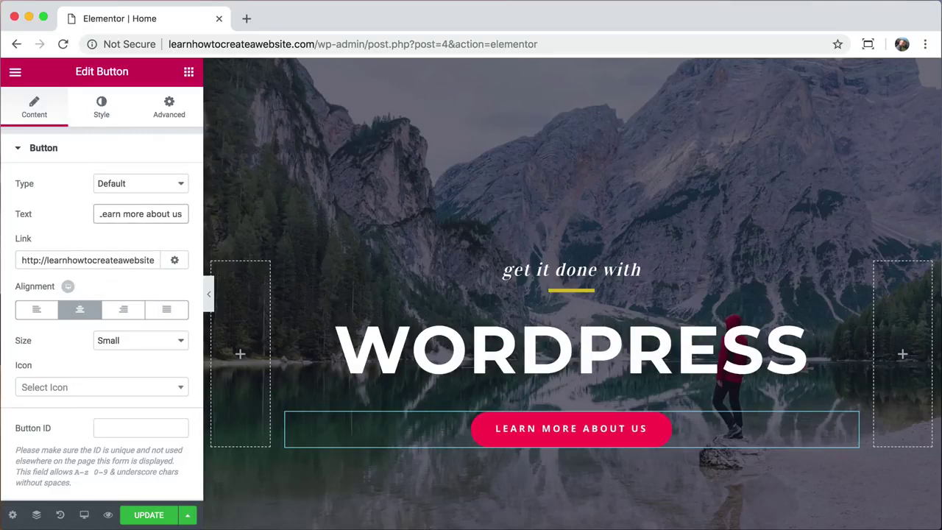
key("BackSpace")
key("BackSpace")
key("BackSpace")
key("BackSpace")
key("BackSpace")
key("BackSpace")
key("BackSpace")
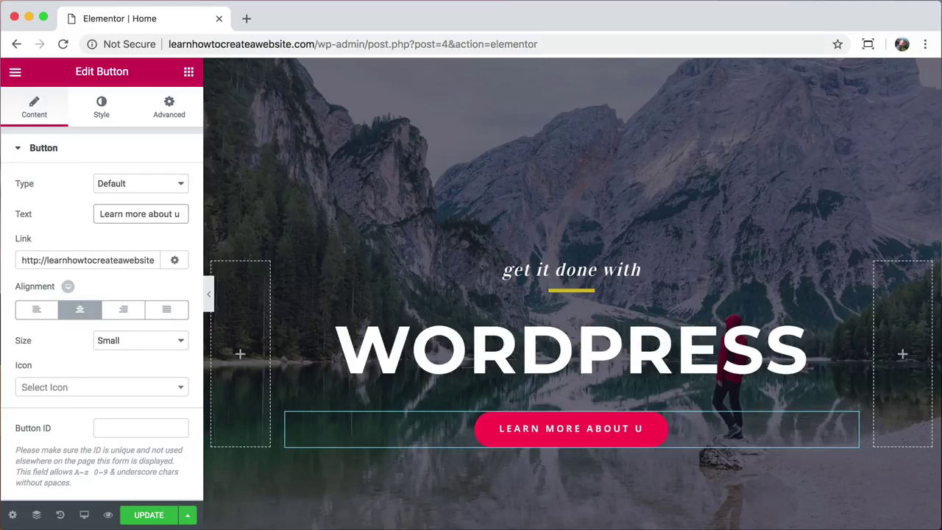
key("BackSpace")
key("BackSpace")
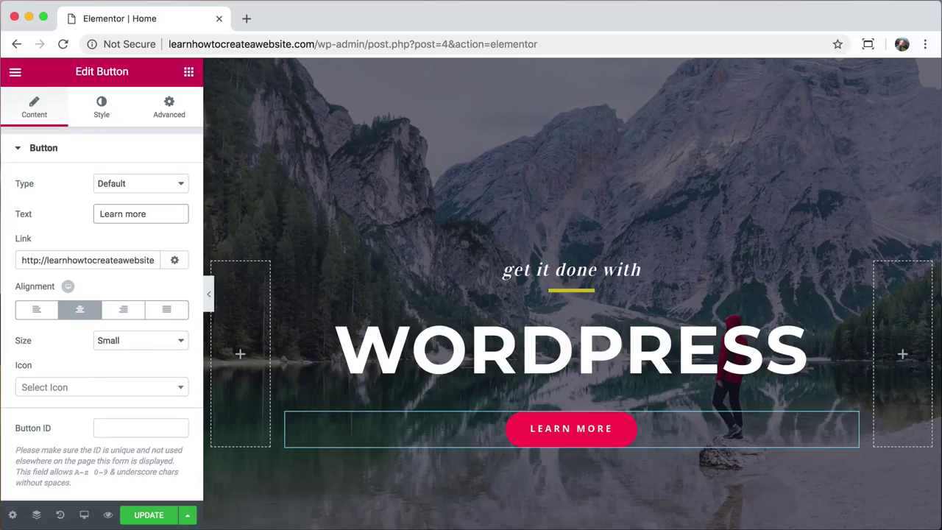
- Set the button's normal background colour to light blue
left_click(103, 114)
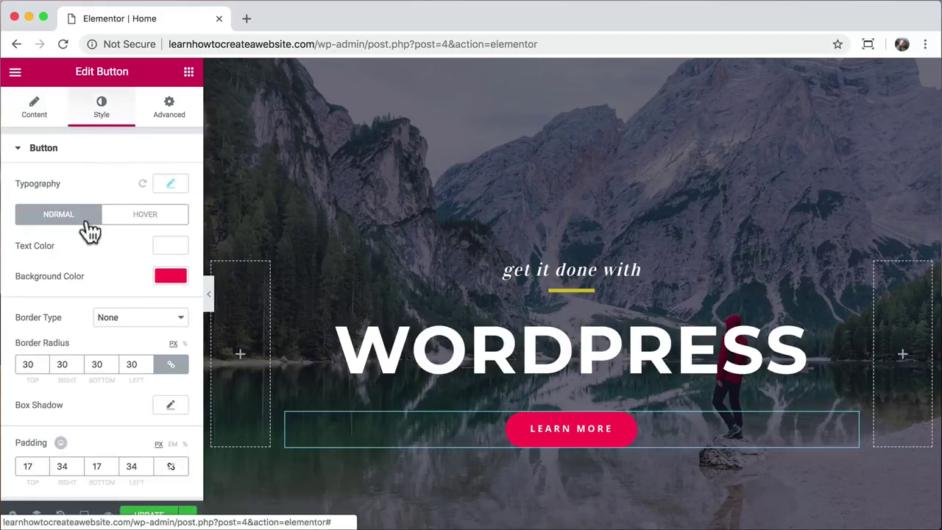
left_click(167, 278)
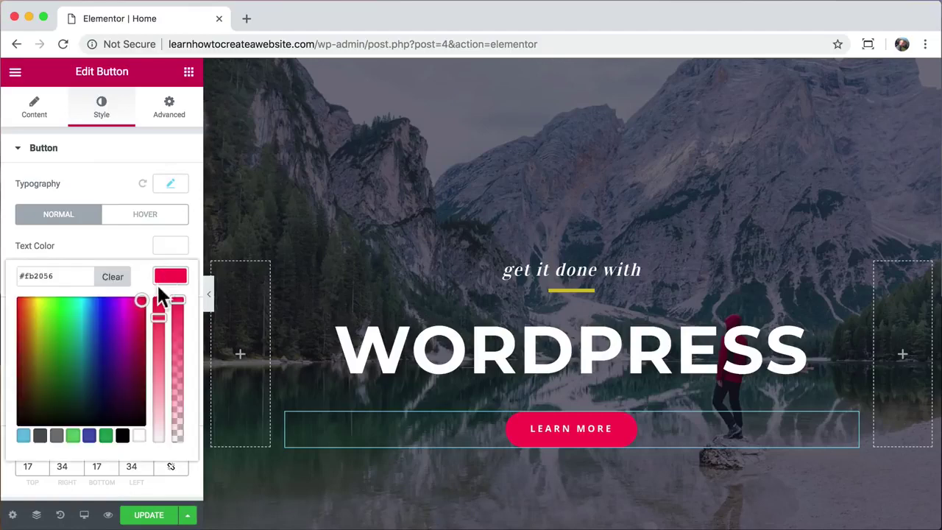
left_click_drag(137, 309, 87, 306)
left_click(171, 279)
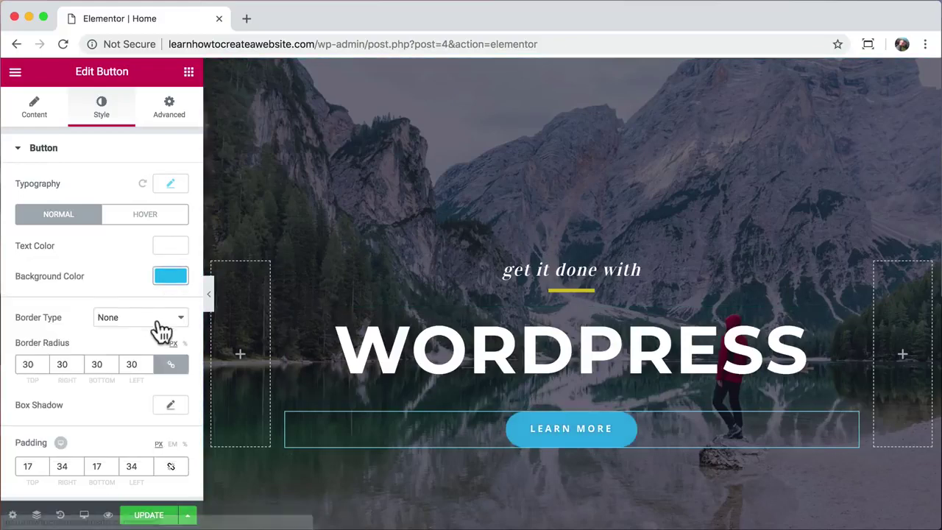
- Give the button a deeper blue hover background colour
left_click(148, 216)
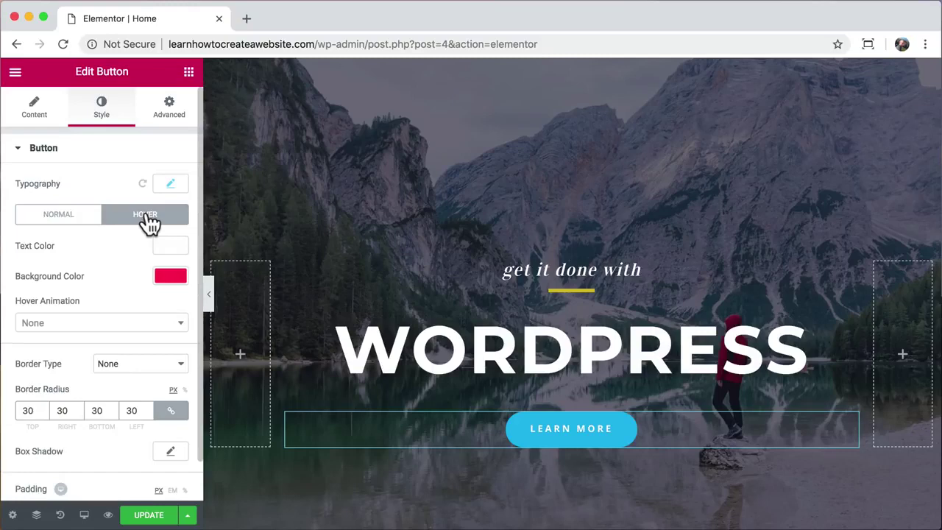
left_click(164, 276)
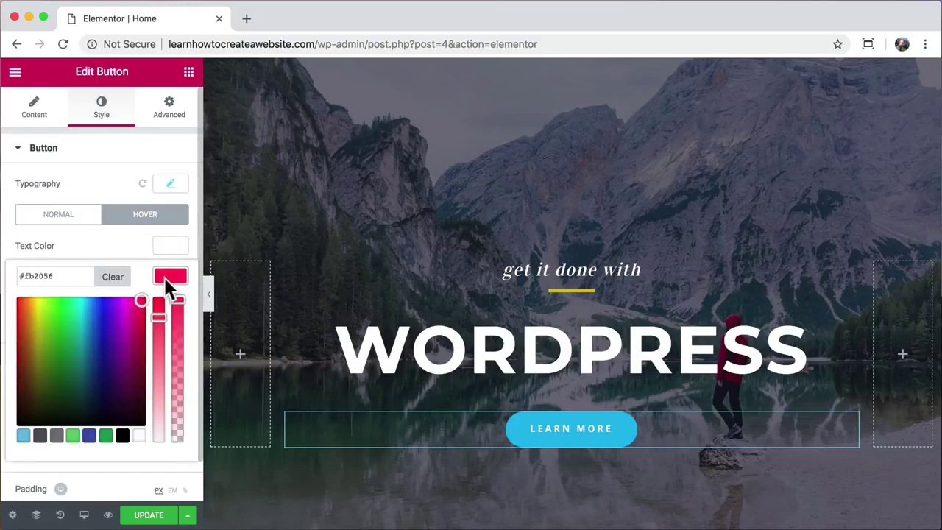
left_click_drag(141, 305, 96, 306)
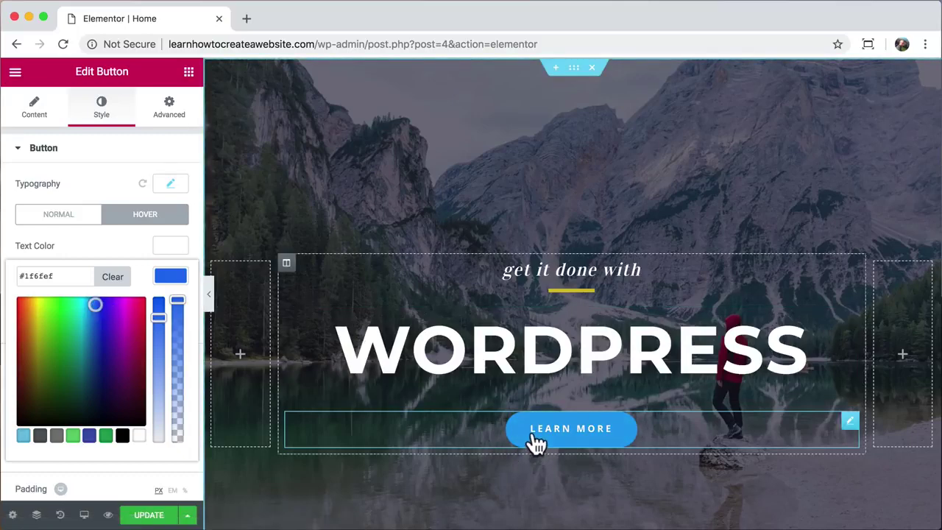
left_click(172, 280)
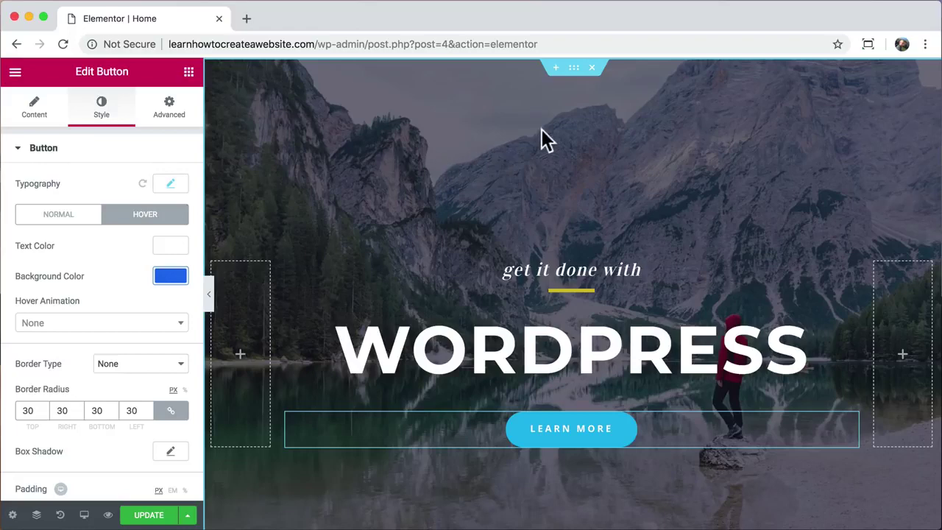
left_click(573, 68)
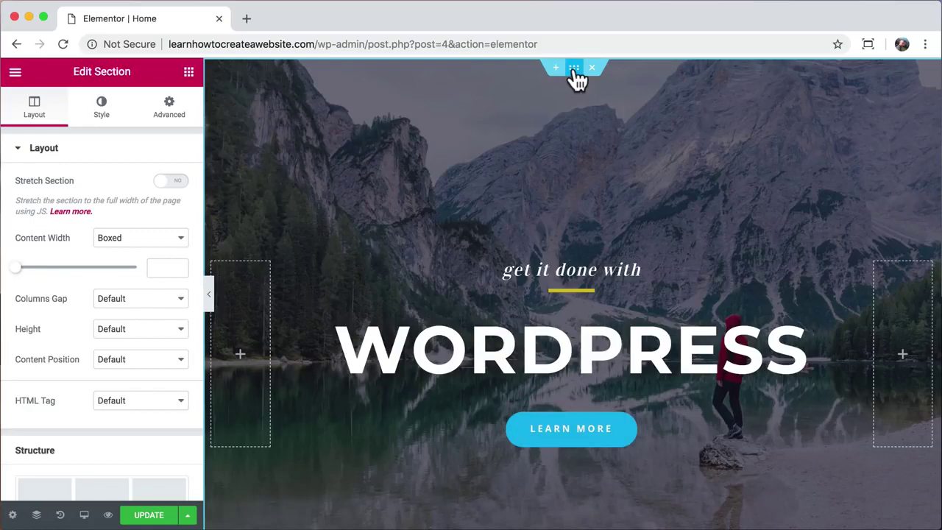
- Start uploading a new background image for the hero section, and open a fresh browser tab
right_click(493, 116)
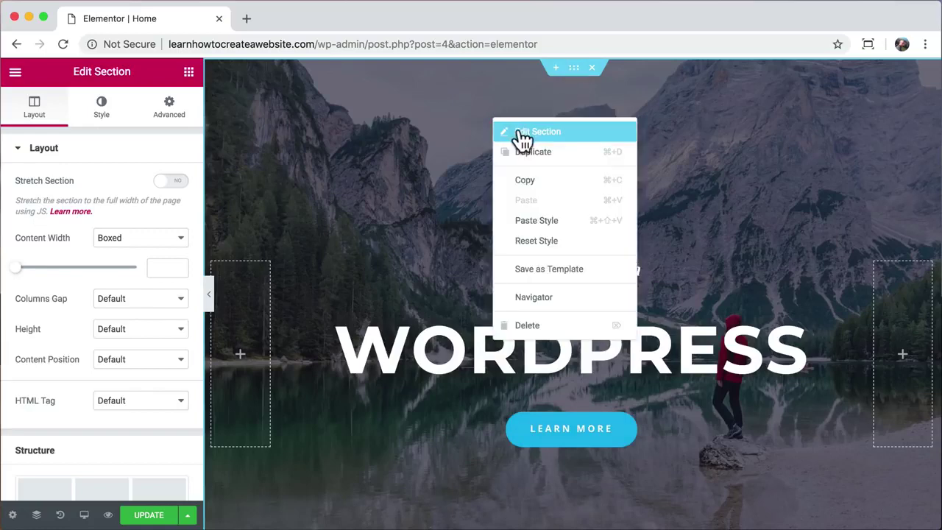
left_click(521, 132)
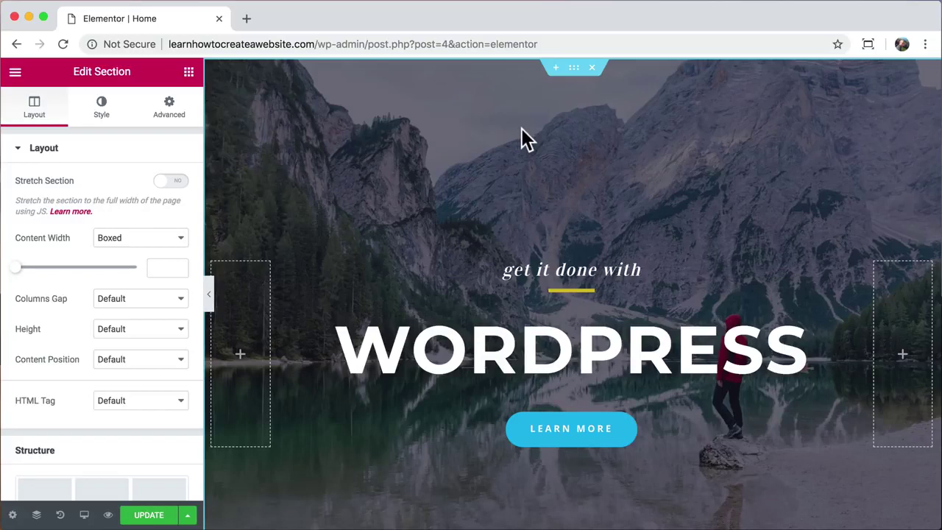
left_click(102, 116)
left_click(98, 324)
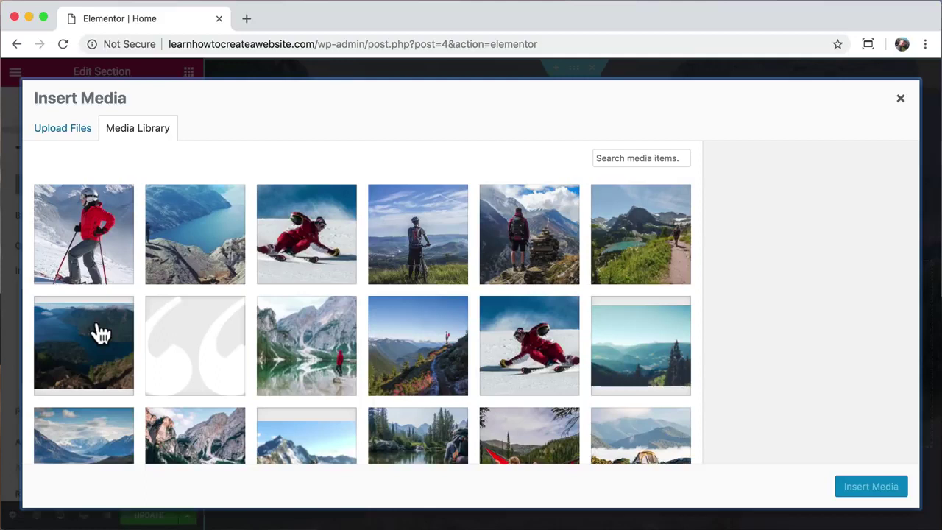
left_click(73, 135)
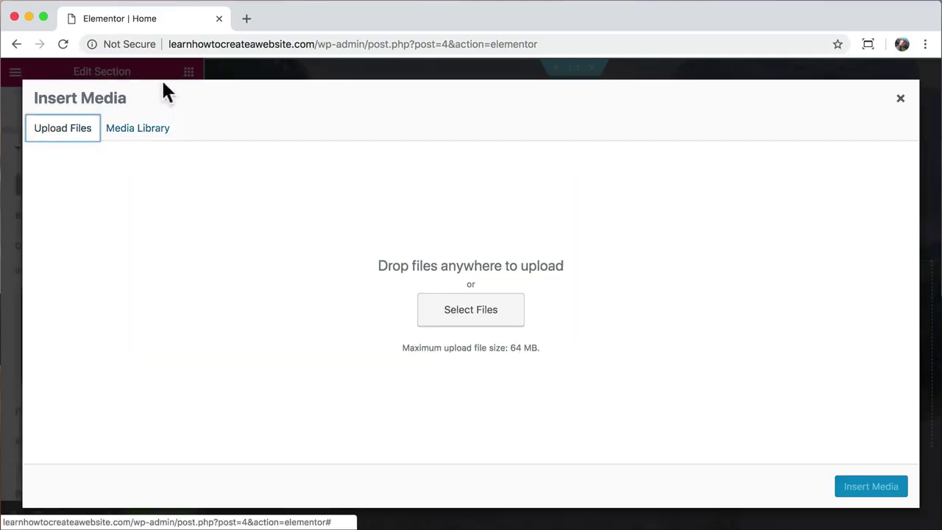
left_click(246, 20)
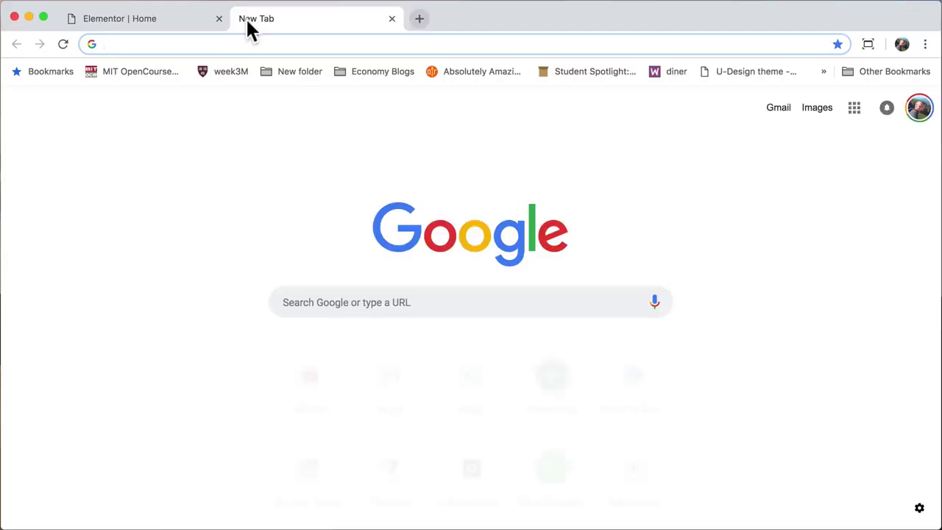
- Go to pexels.com and search for desert photos
type("pexels.")
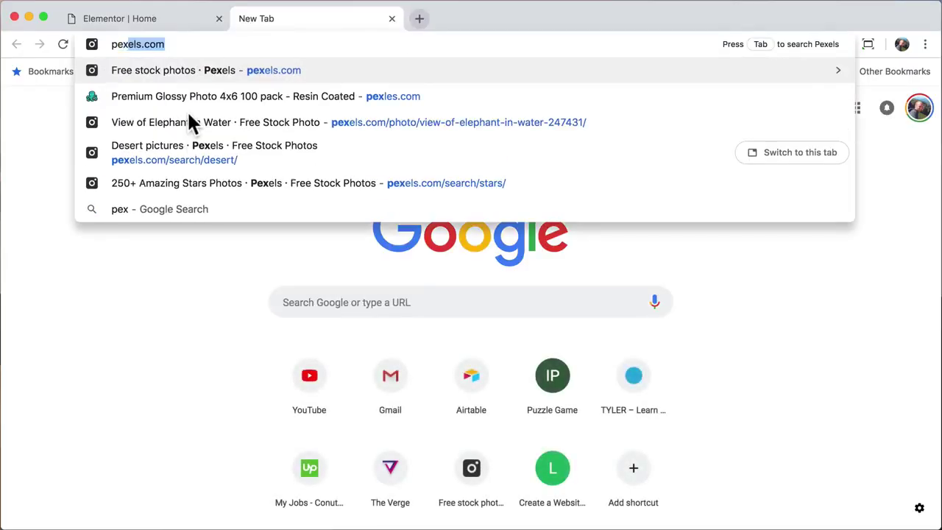
type("com")
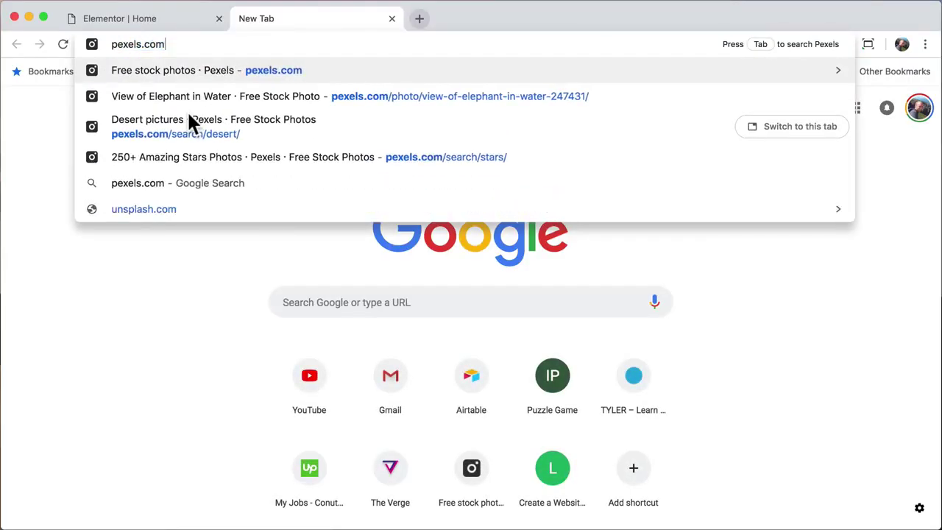
key("Return")
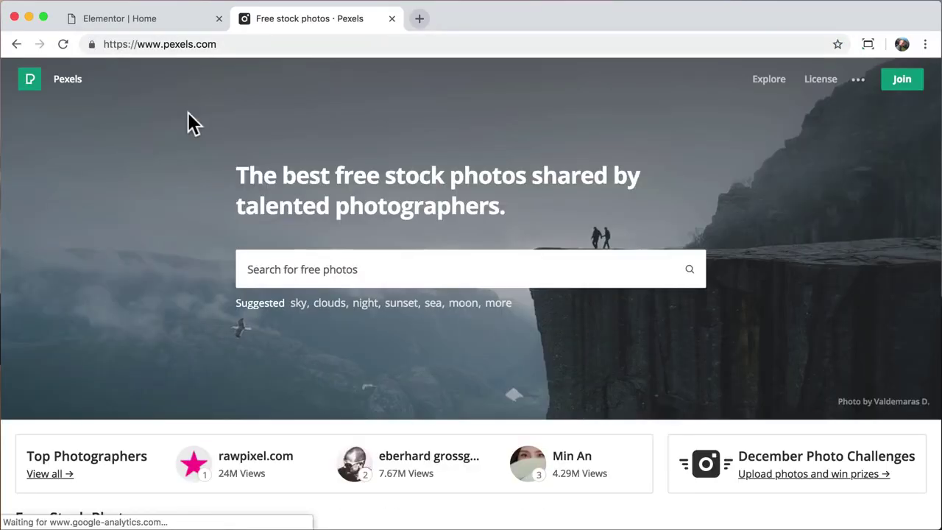
scroll(152, 273, "down", 15)
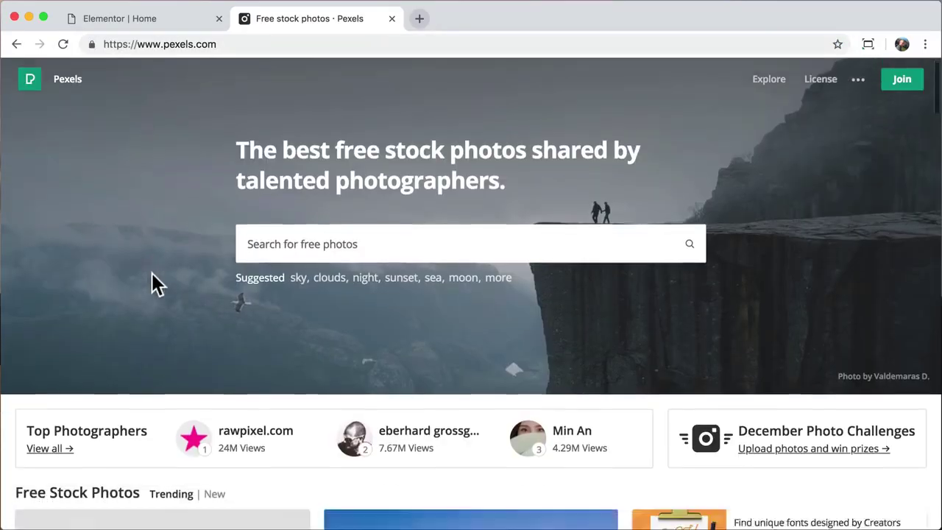
scroll(152, 273, "down", 10)
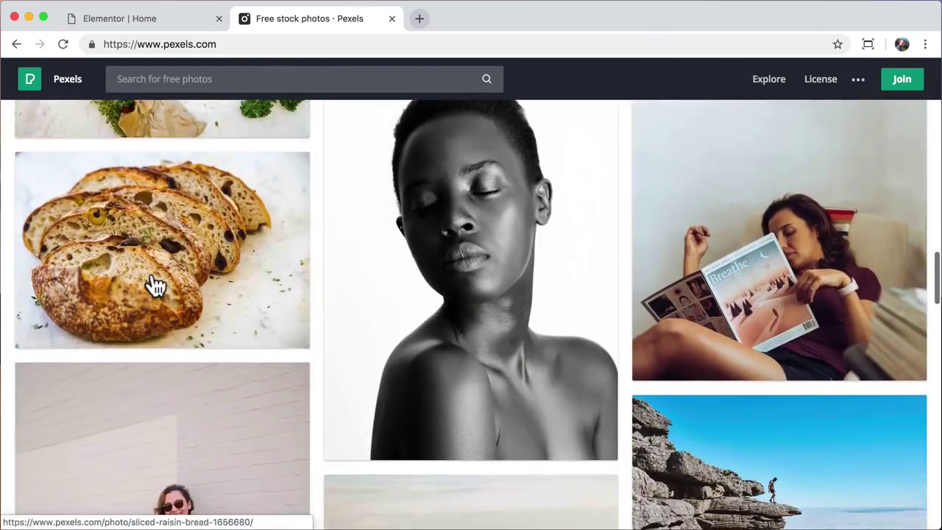
scroll(156, 287, "up", 20)
scroll(156, 287, "up", 2)
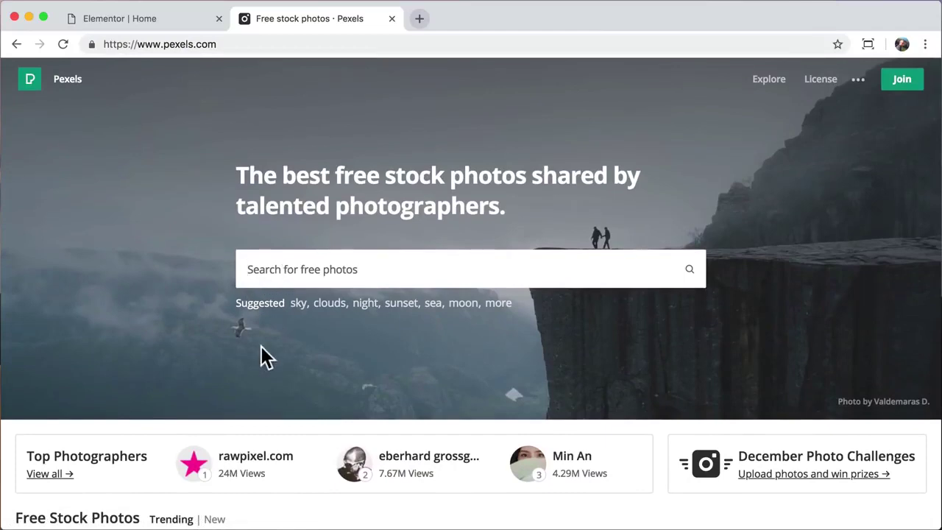
type("desert")
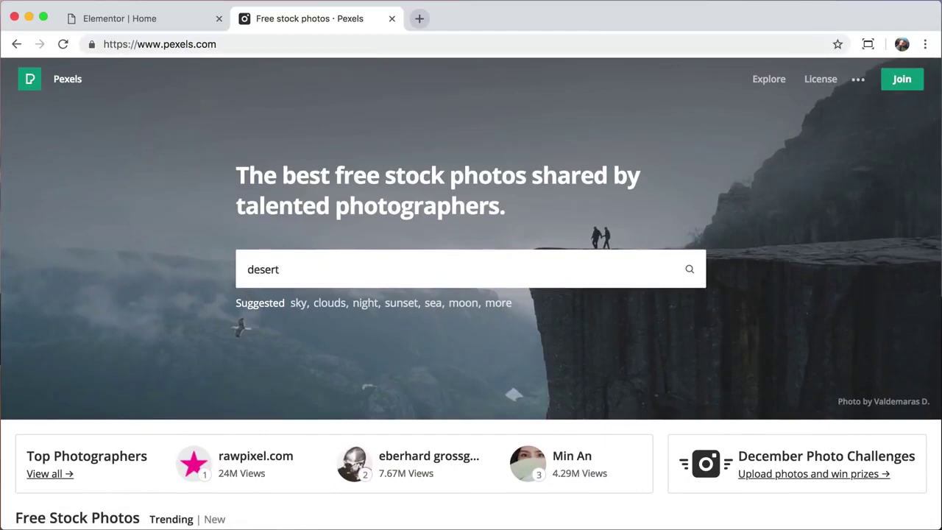
key("Return")
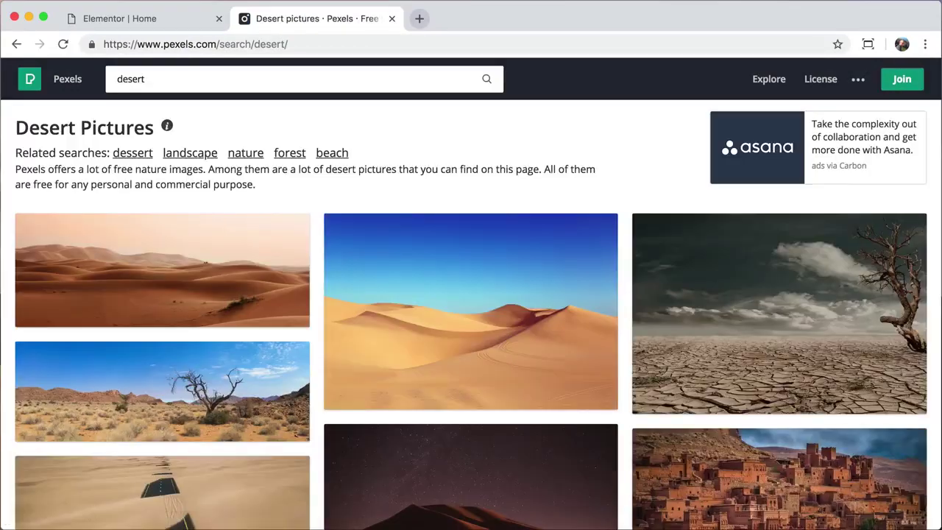
- Download the blue-sky dune photo at Large 1920 x 1280 to the Desktop, then close the tab
left_click(490, 307)
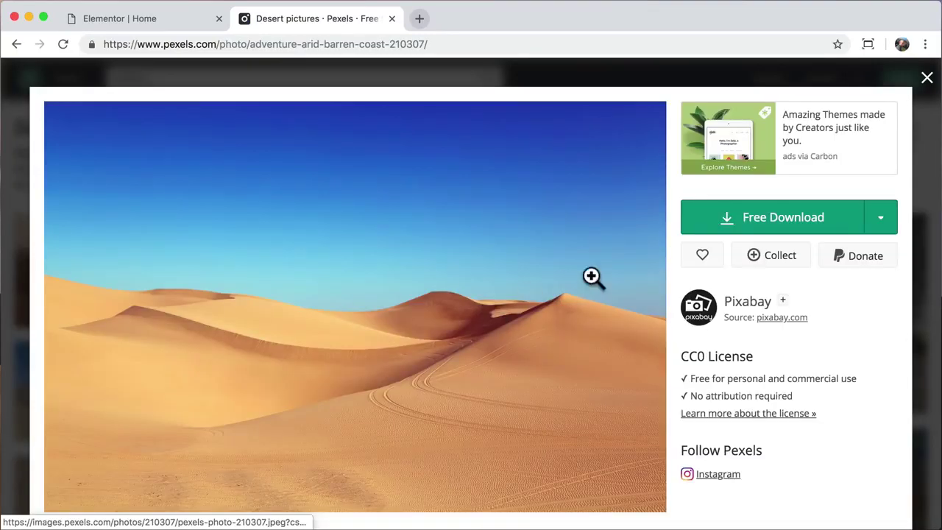
left_click(880, 222)
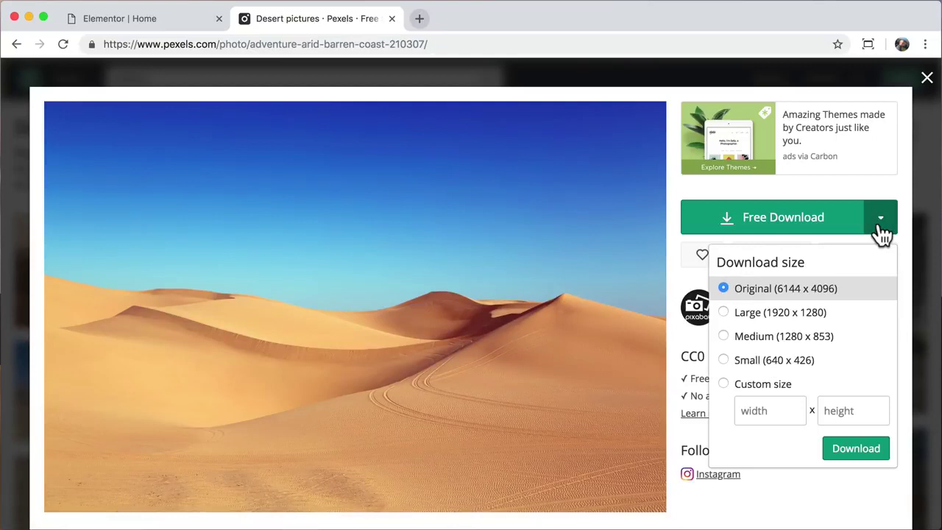
left_click(809, 324)
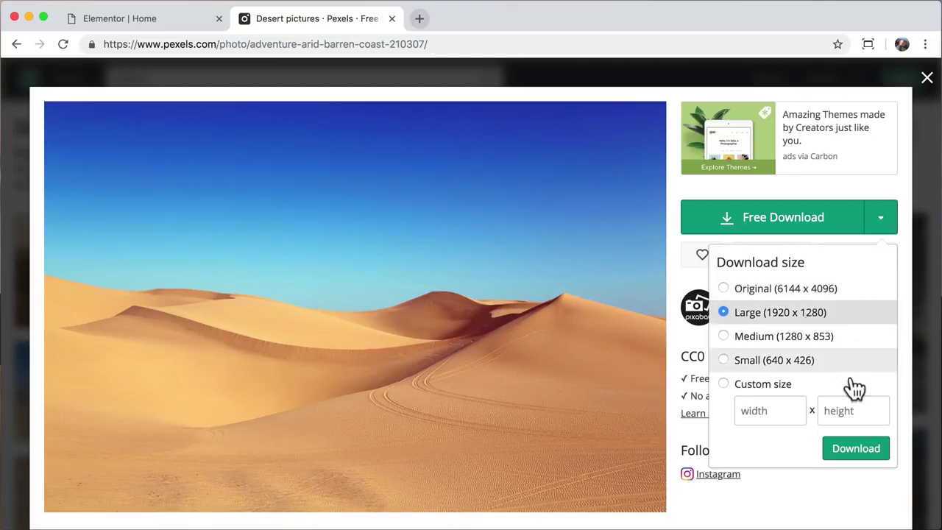
left_click(857, 451)
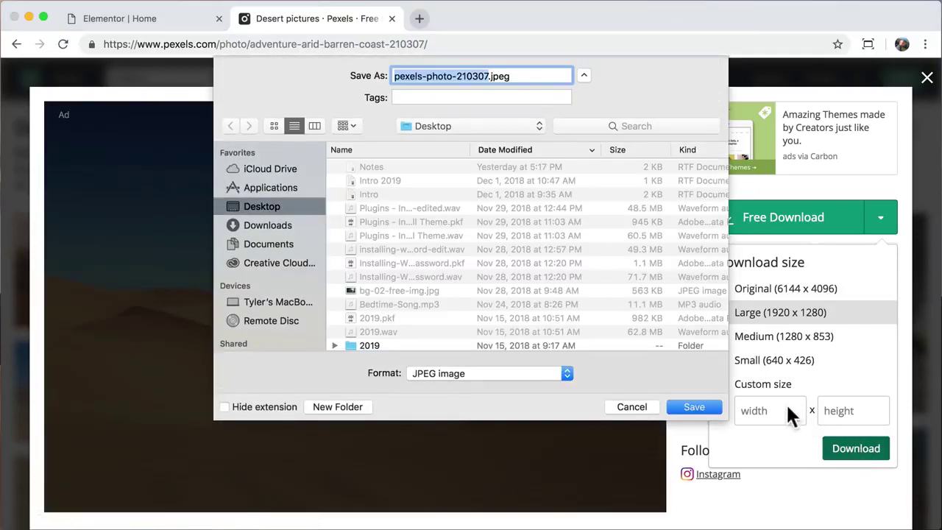
left_click(695, 406)
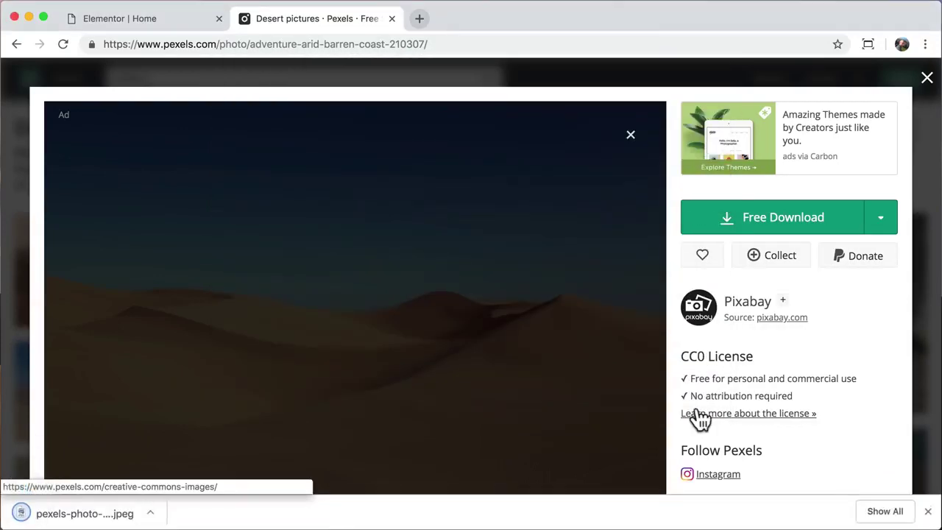
left_click(928, 511)
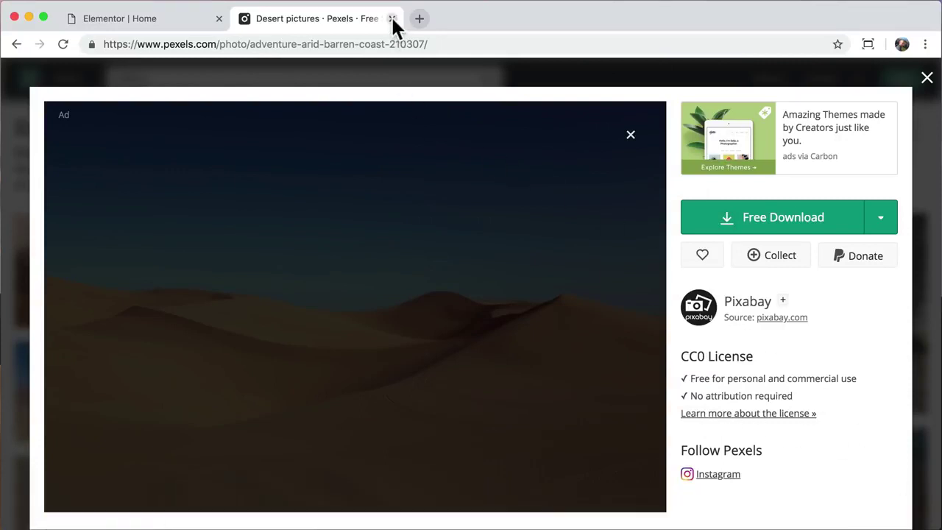
left_click(393, 18)
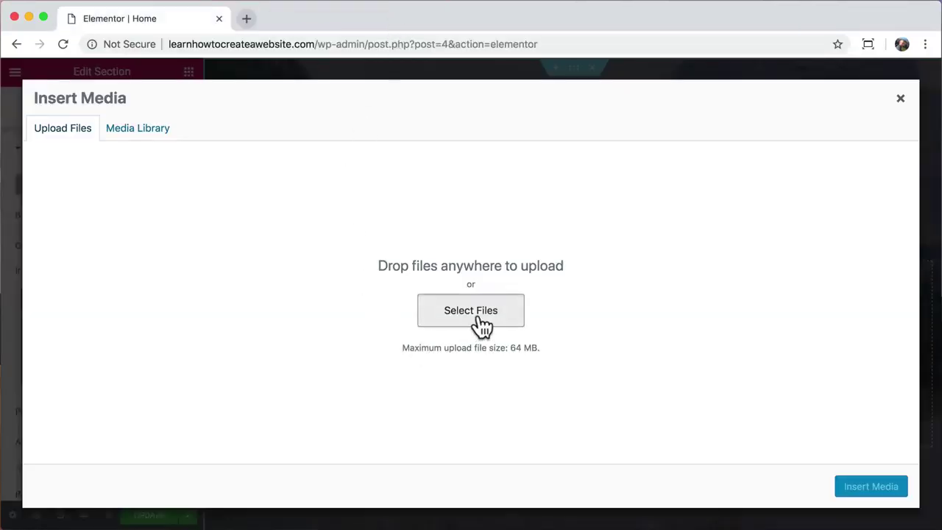
- Upload pexels-photo-210307.jpeg and insert it as the hero section's background image
left_click(477, 315)
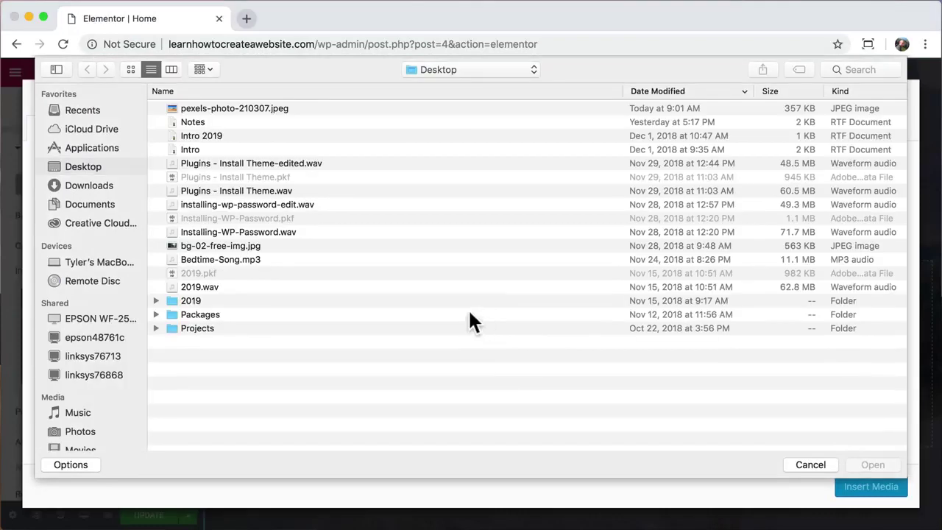
left_click(403, 110)
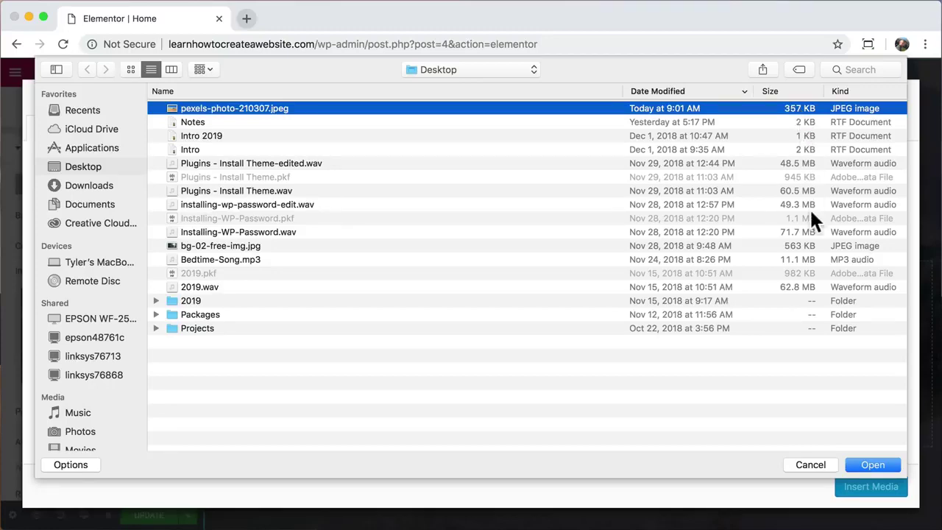
left_click(873, 461)
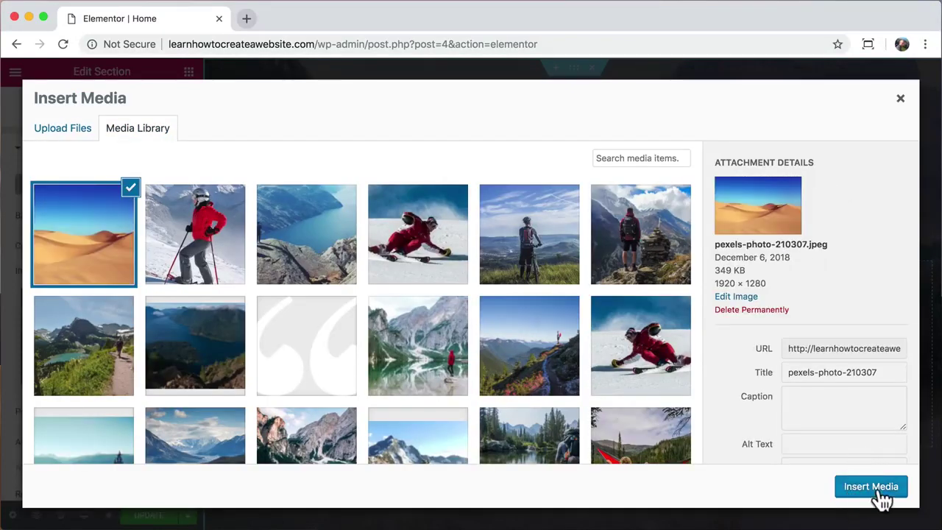
left_click(873, 487)
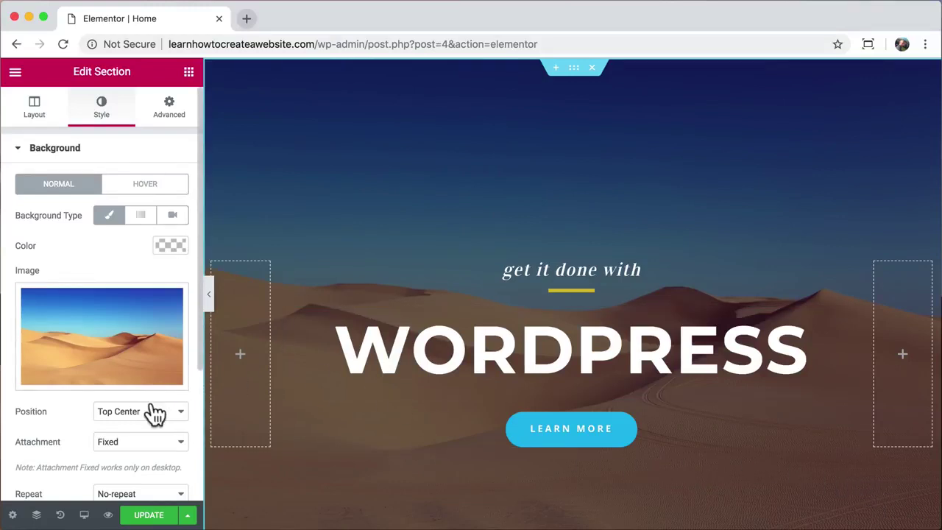
- Add a black background overlay to the hero section at 0.23 opacity
scroll(155, 414, "down", 5)
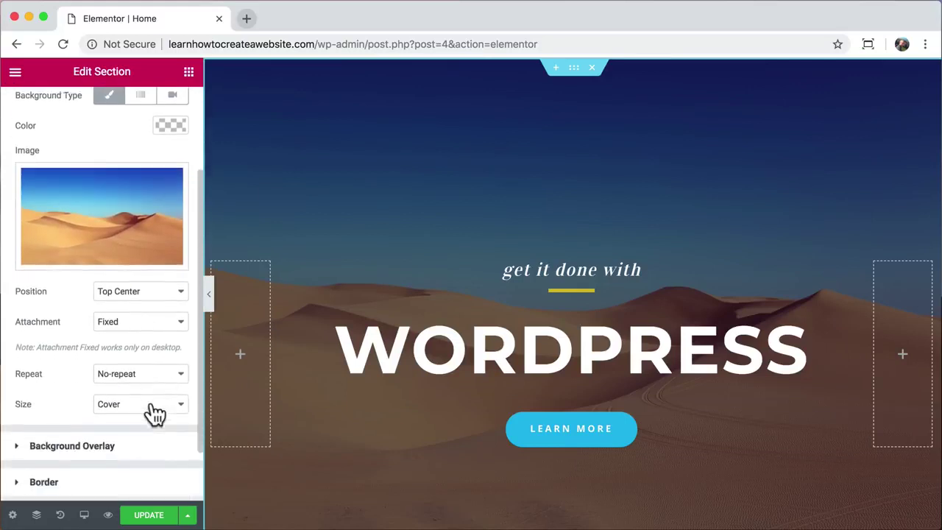
left_click(118, 384)
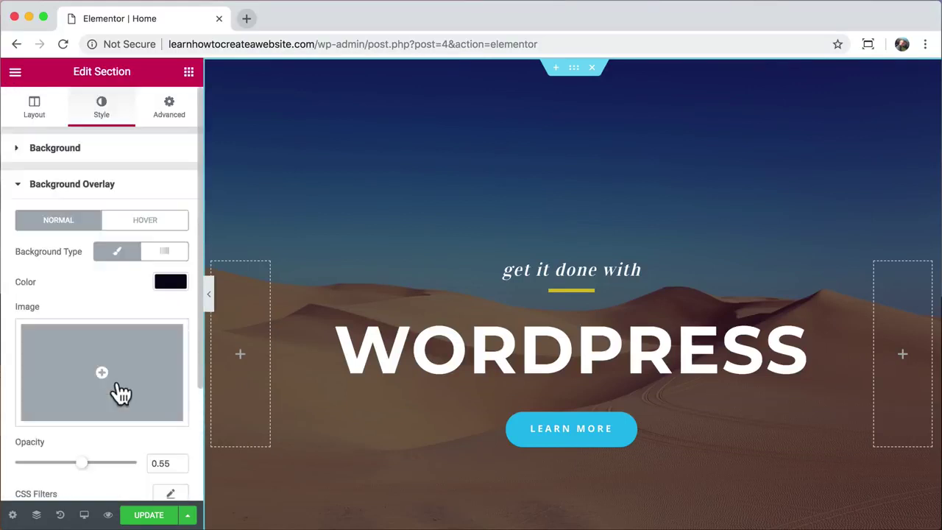
scroll(136, 361, "down", 1)
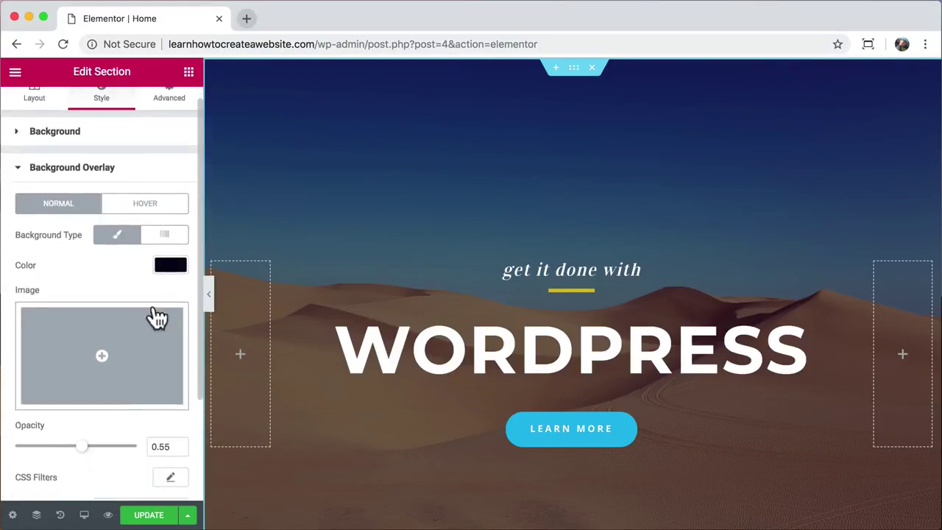
left_click(173, 266)
left_click_drag(123, 310, 112, 335)
left_click(125, 425)
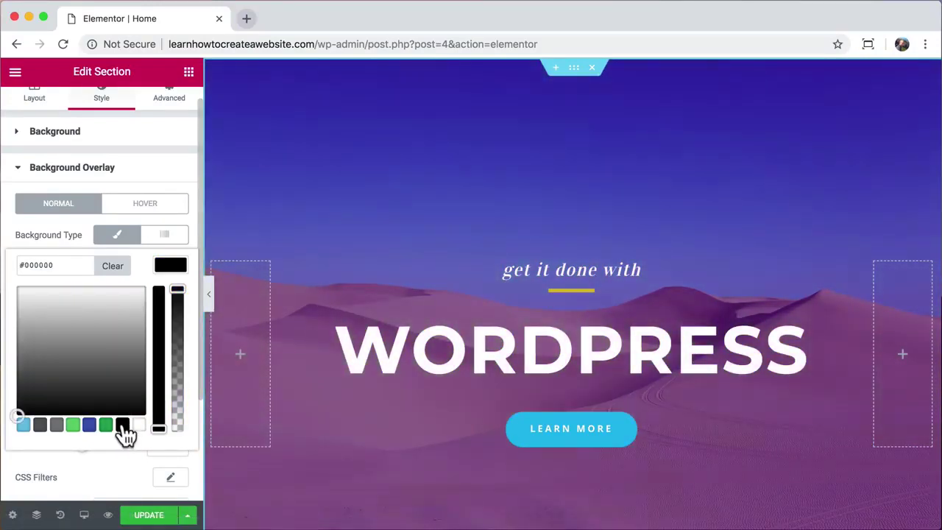
left_click(171, 266)
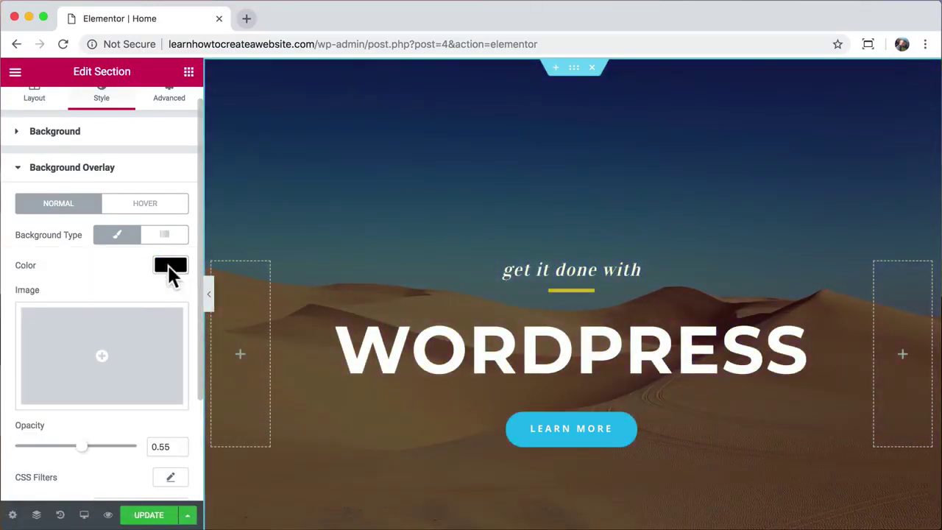
scroll(111, 368, "down", 2)
left_click_drag(79, 406, 44, 416)
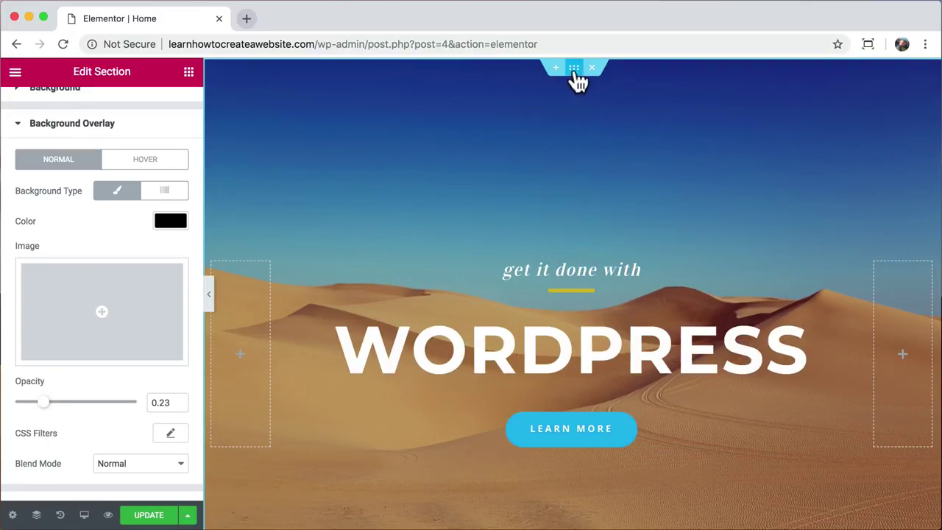
scroll(133, 148, "up", 3)
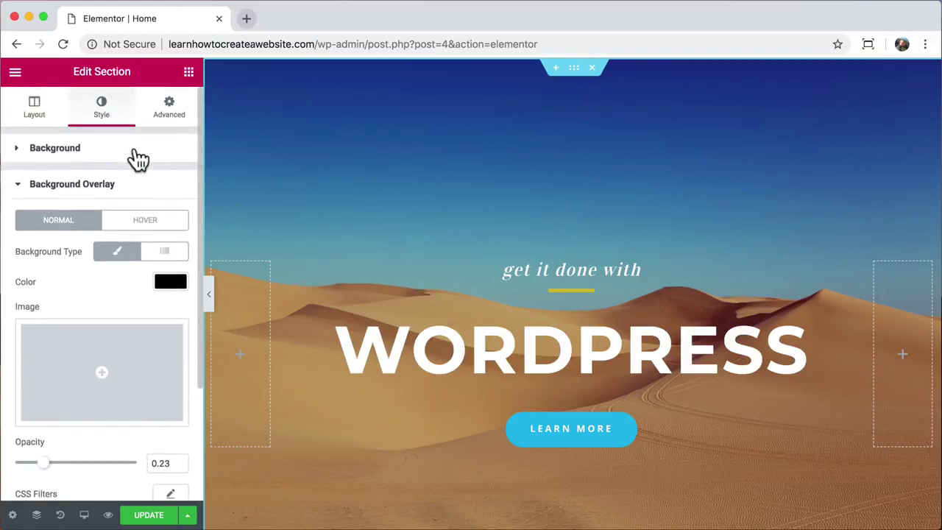
- Try 200 px top and 345 px bottom section padding and preview the page
left_click(175, 118)
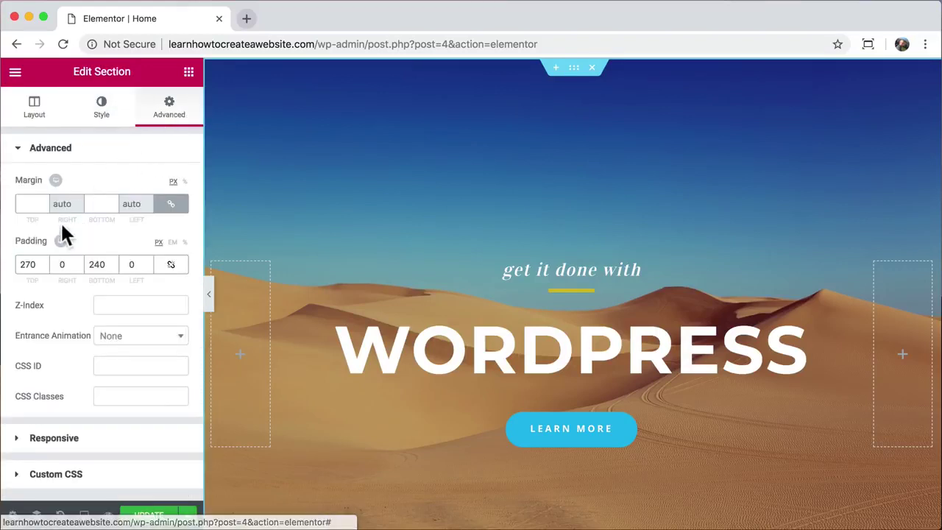
double_click(26, 265)
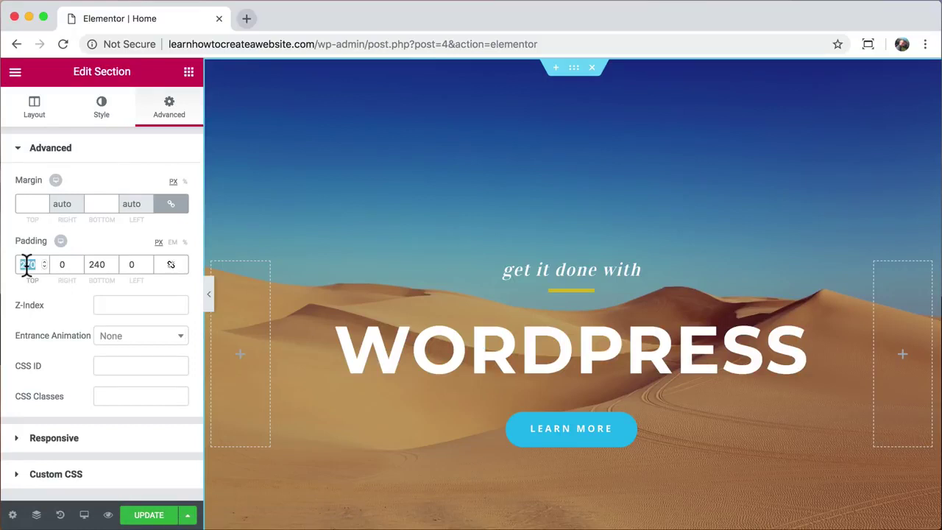
type("200")
double_click(96, 265)
type("345")
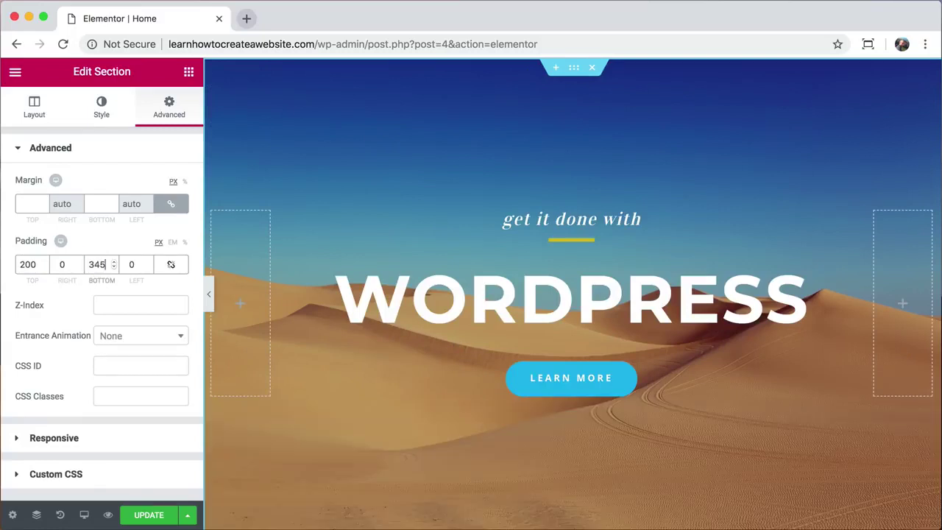
left_click(209, 298)
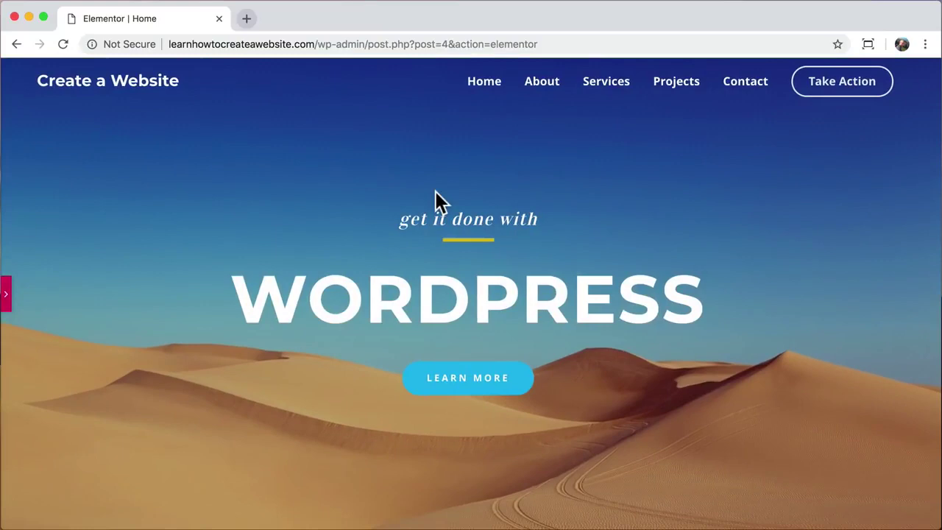
left_click(7, 304)
- Change the padding to 250 px top and 330 px bottom and preview the hero
double_click(30, 264)
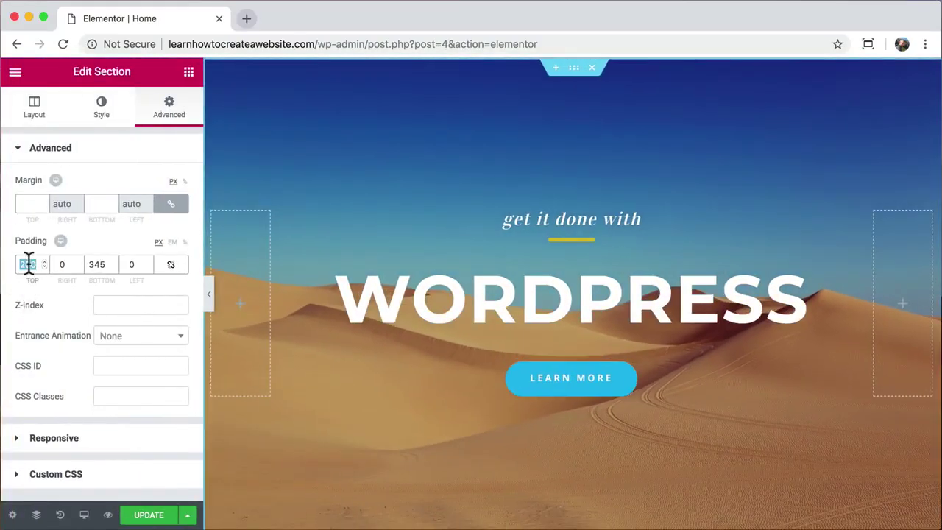
type("250")
double_click(95, 263)
type("330")
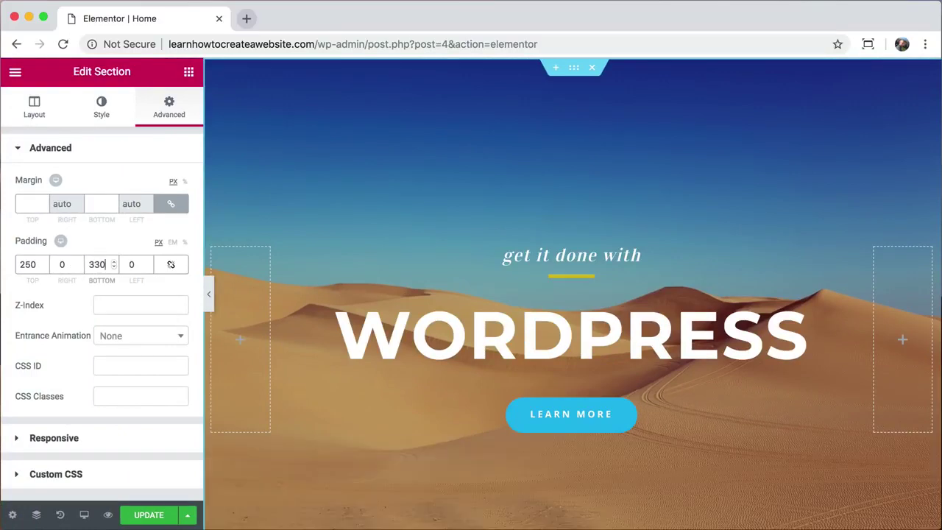
left_click(207, 293)
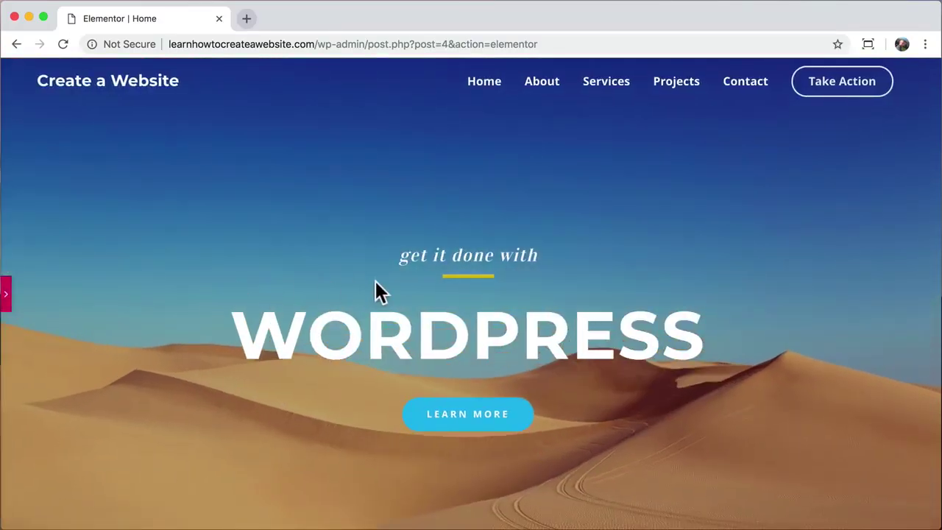
scroll(390, 322, "down", 5)
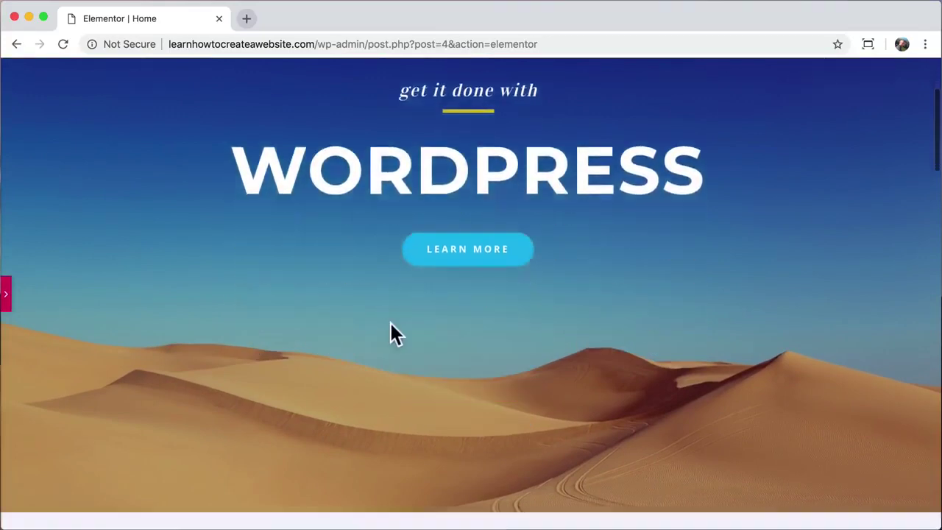
scroll(390, 324, "up", 5)
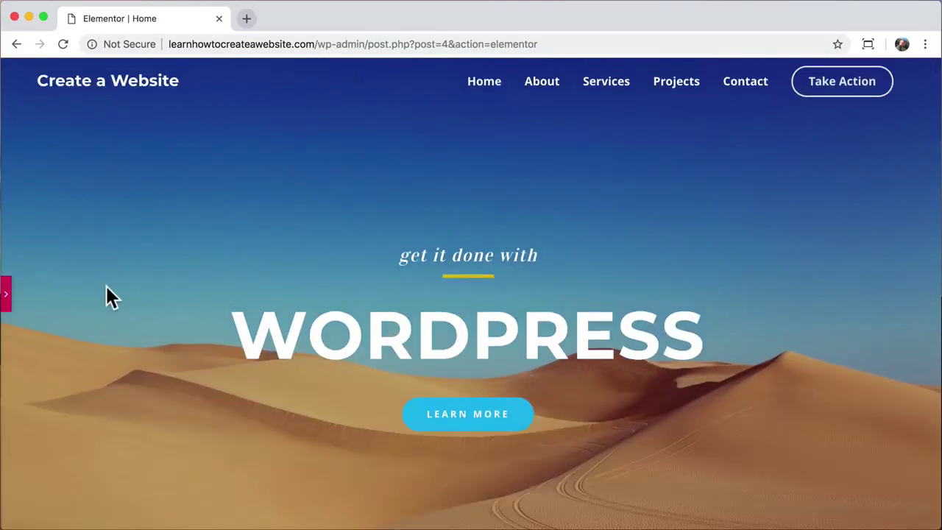
left_click(6, 293)
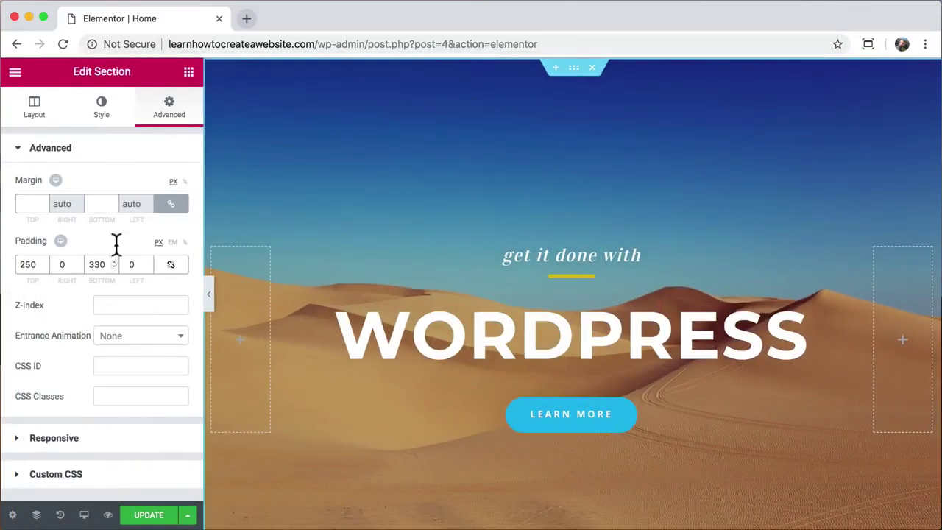
- Switch the hero background image attachment to Scroll and check the effect
left_click(101, 124)
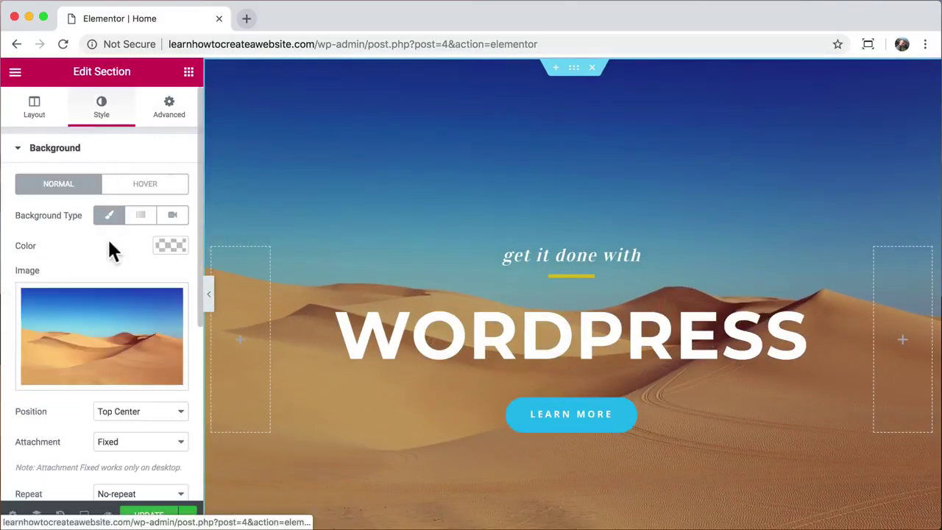
scroll(108, 243, "down", 3)
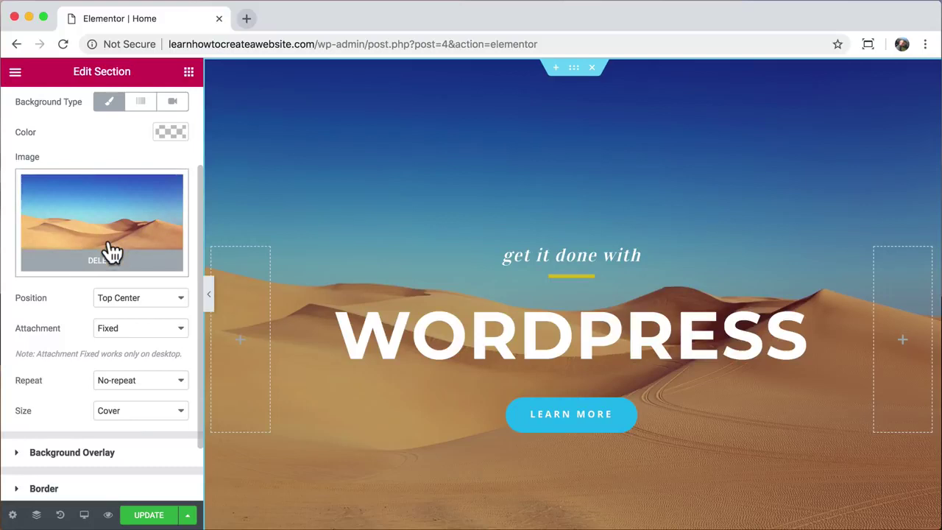
scroll(111, 251, "down", 1)
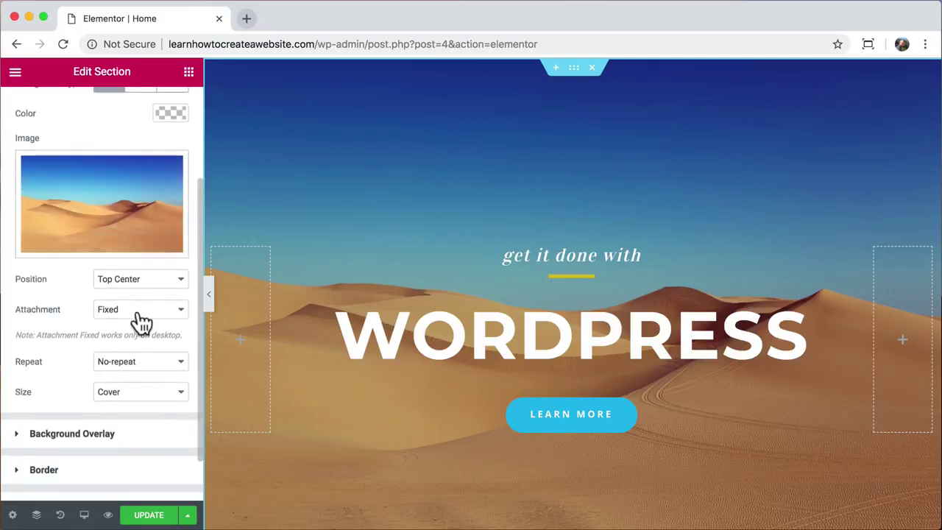
left_click(168, 309)
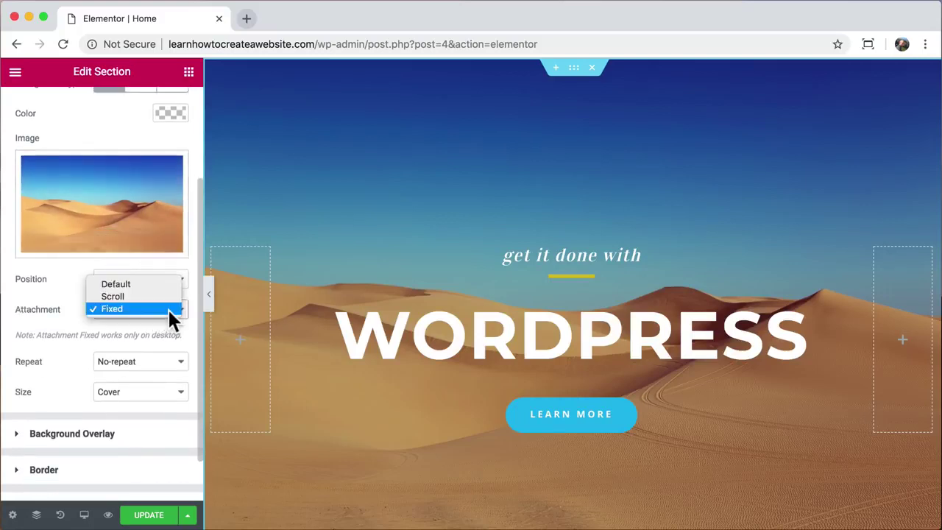
left_click(159, 297)
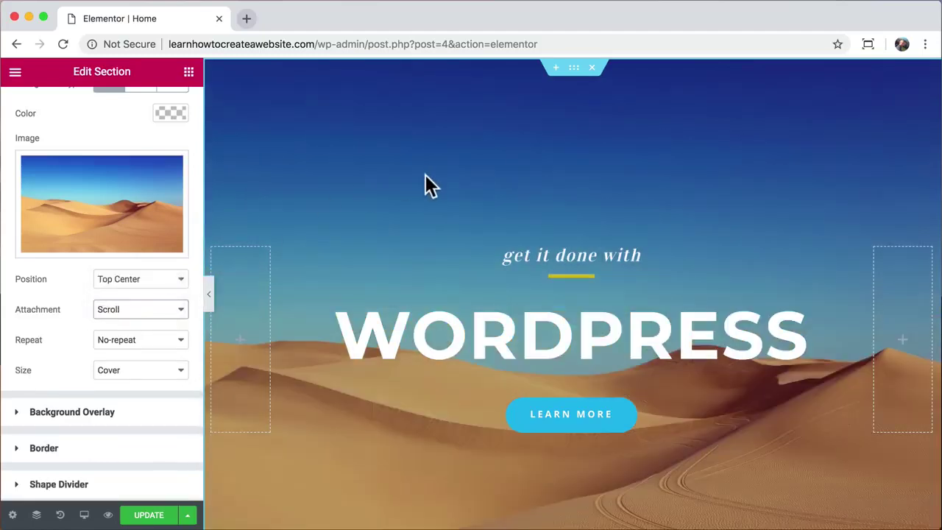
scroll(427, 185, "down", 5)
scroll(427, 185, "up", 5)
- Set the background attachment back to Fixed and compare by scrolling
left_click(175, 312)
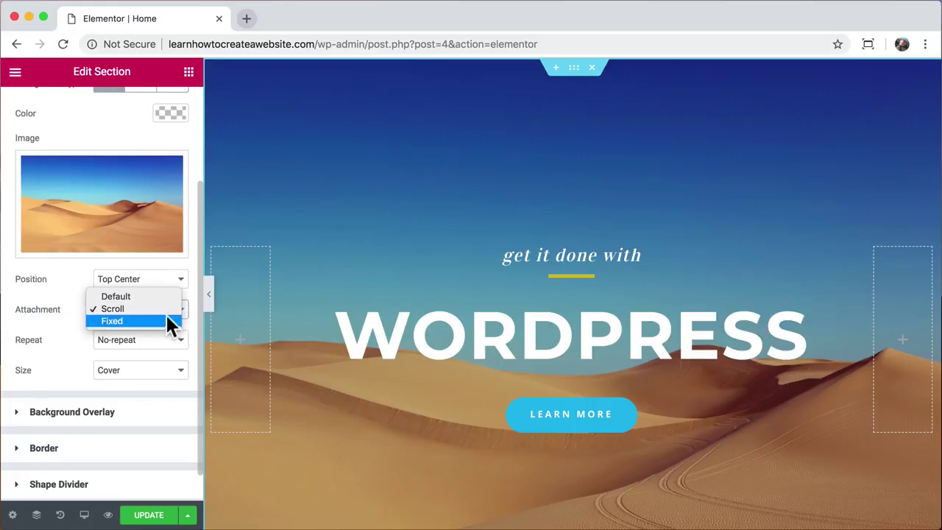
left_click(167, 321)
scroll(415, 239, "down", 3)
scroll(416, 239, "up", 3)
scroll(415, 230, "down", 3)
scroll(416, 230, "up", 3)
scroll(416, 229, "down", 3)
scroll(415, 229, "up", 3)
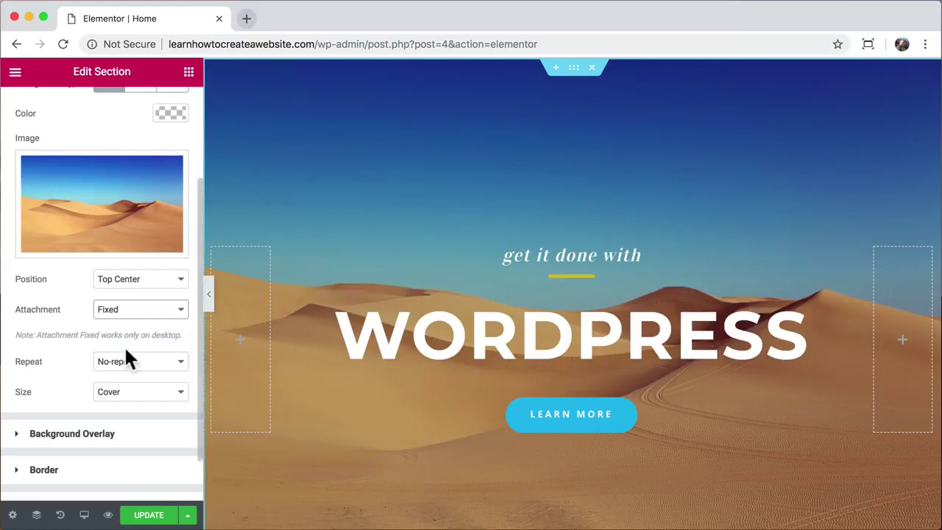
- Save the page with UPDATE, check the preview tab, then close it
left_click(157, 517)
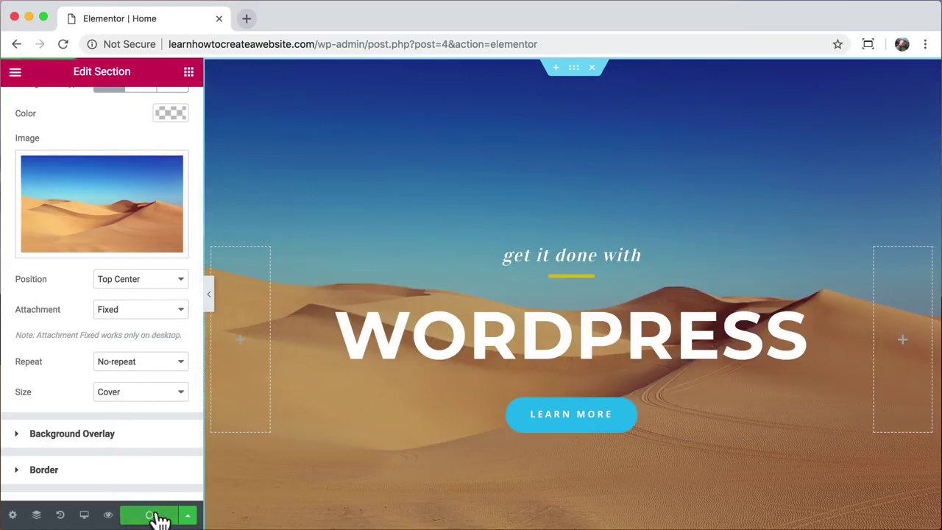
left_click(109, 515)
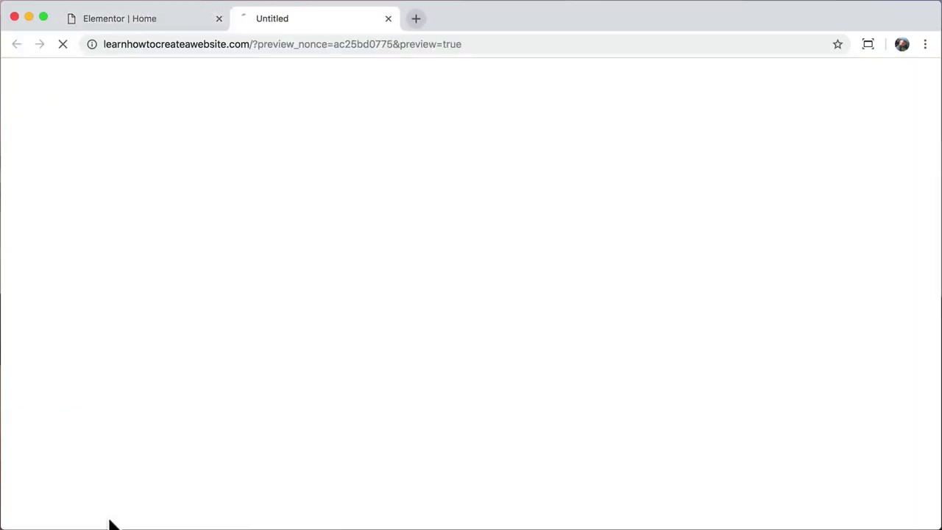
scroll(315, 251, "down", 5)
scroll(315, 251, "up", 5)
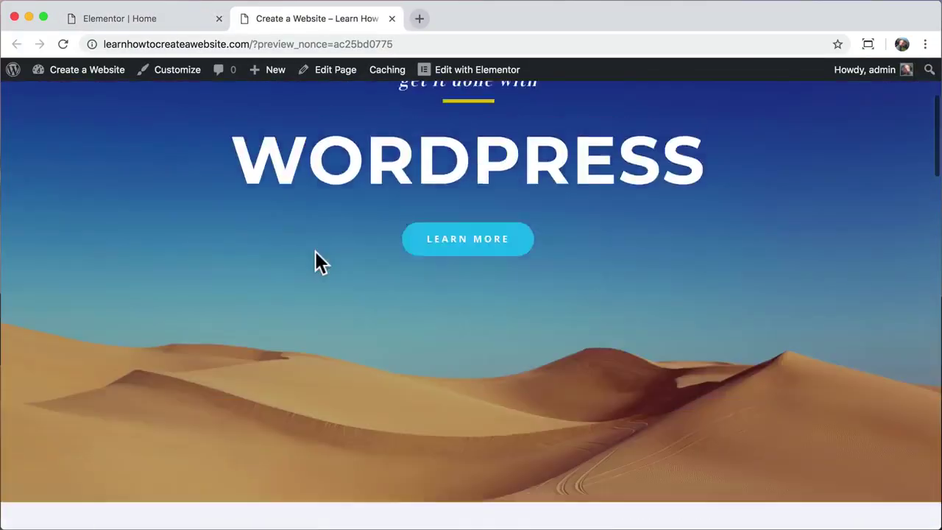
left_click(391, 18)
- Scroll the editor down to the Everest Camp Trek and Walking Holidays event cards
scroll(314, 220, "down", 5)
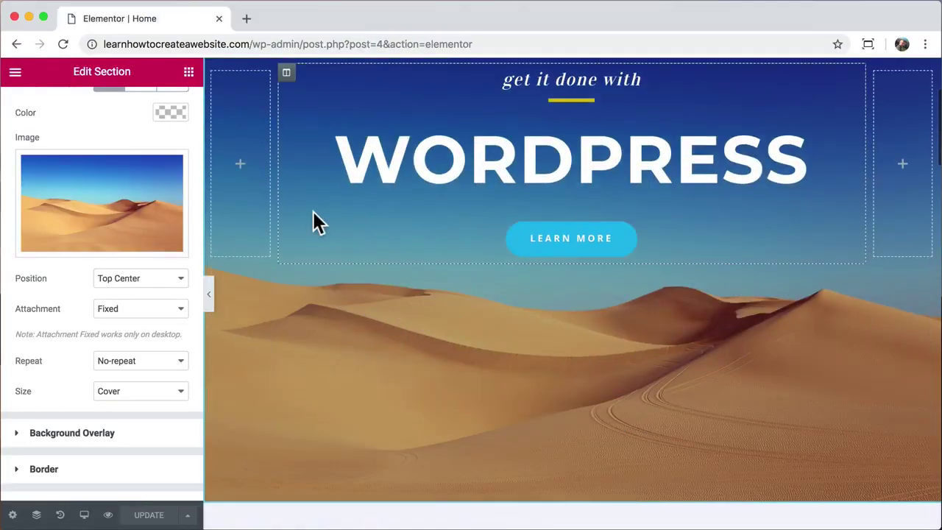
scroll(315, 221, "down", 10)
scroll(315, 221, "down", 1)
scroll(314, 219, "down", 4)
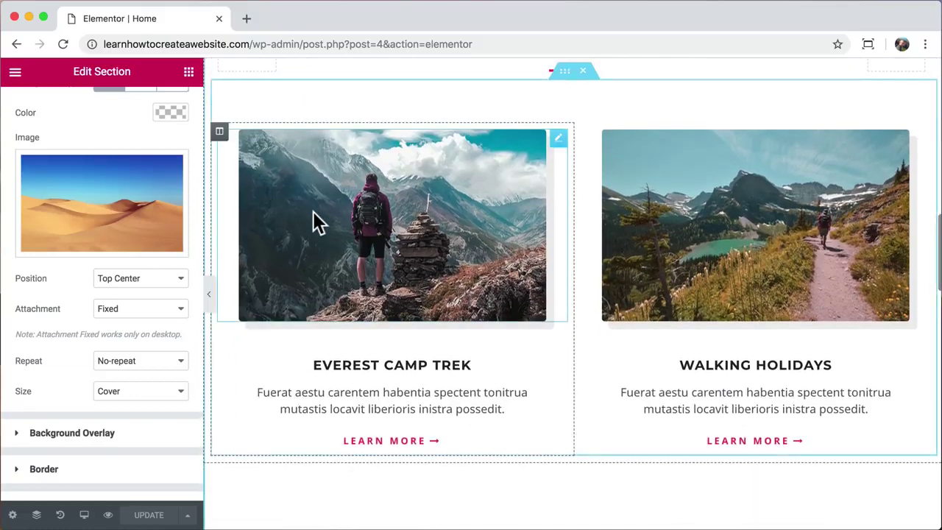
- Move both card texts above their images and paste the hero LEARN MORE style onto the Everest link
left_click_drag(559, 348, 457, 140)
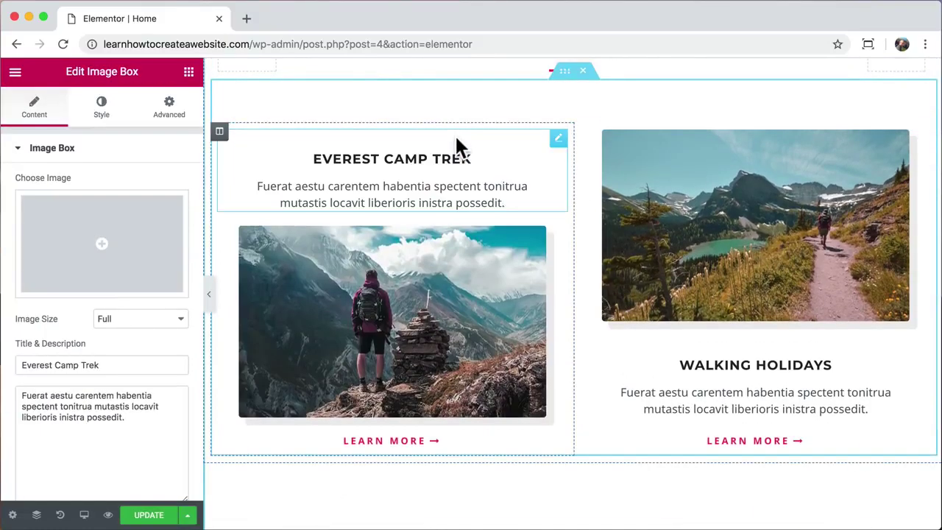
left_click_drag(919, 343, 837, 145)
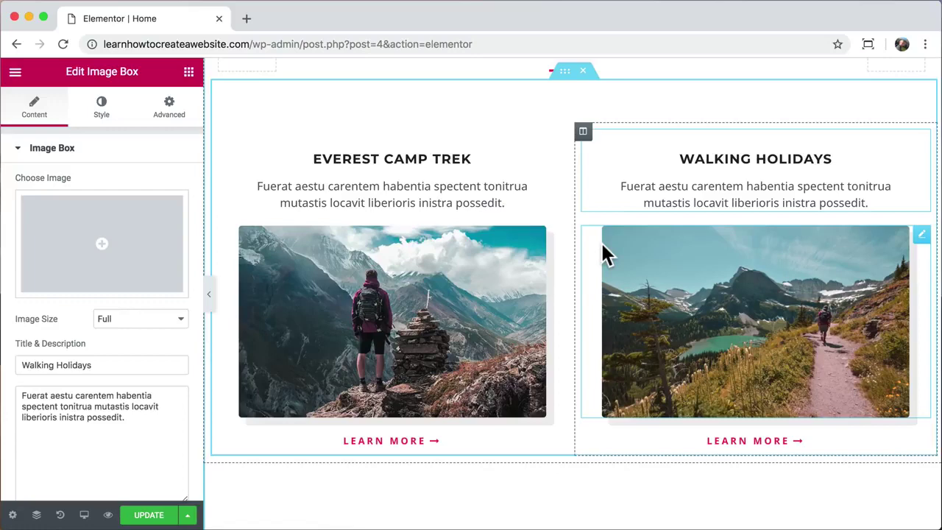
scroll(602, 246, "up", 10)
scroll(602, 253, "up", 3)
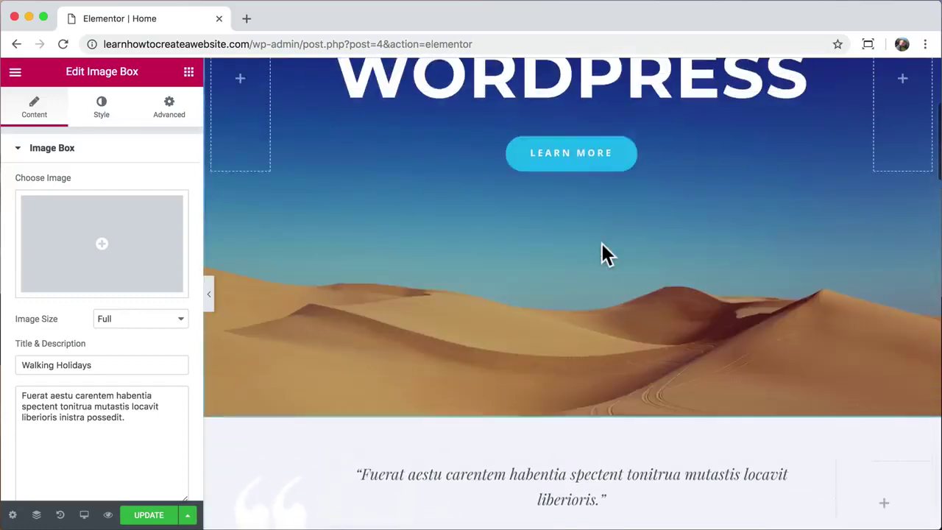
right_click(564, 199)
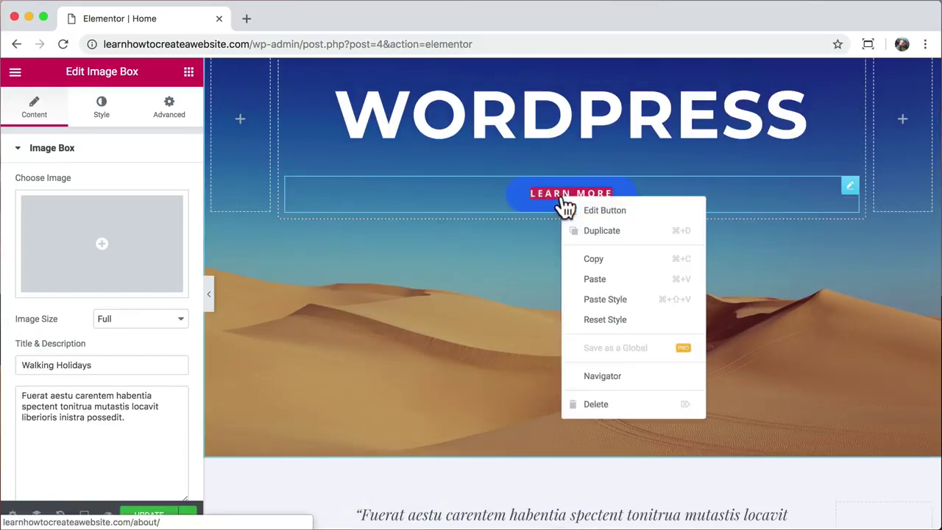
left_click(604, 260)
scroll(524, 285, "down", 4)
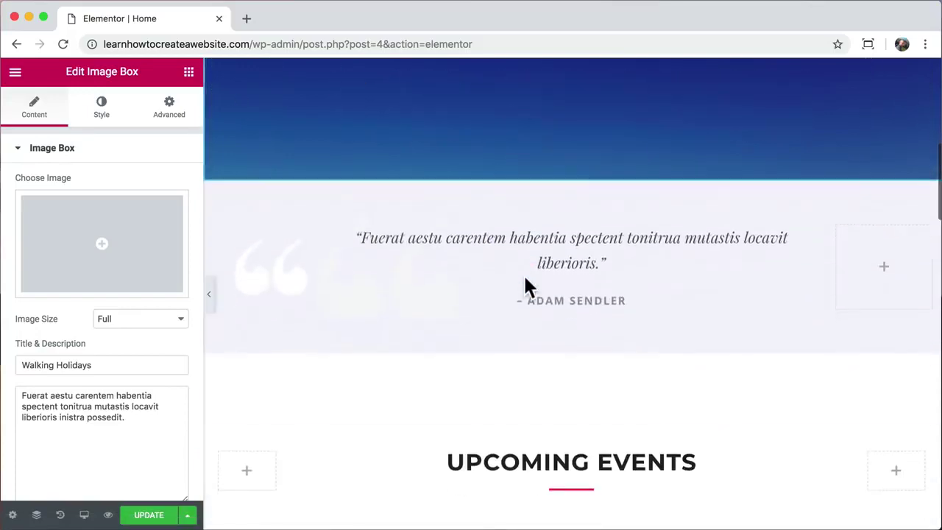
scroll(525, 285, "down", 8)
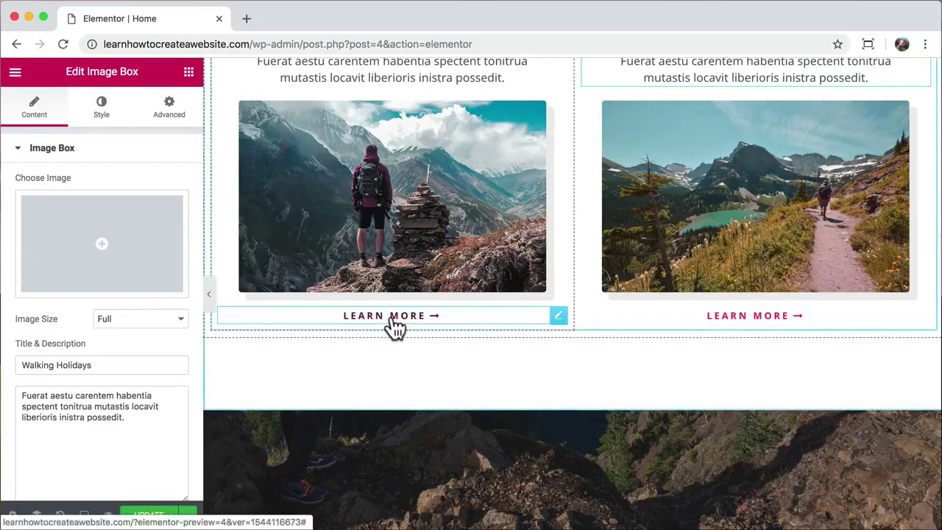
right_click(395, 327)
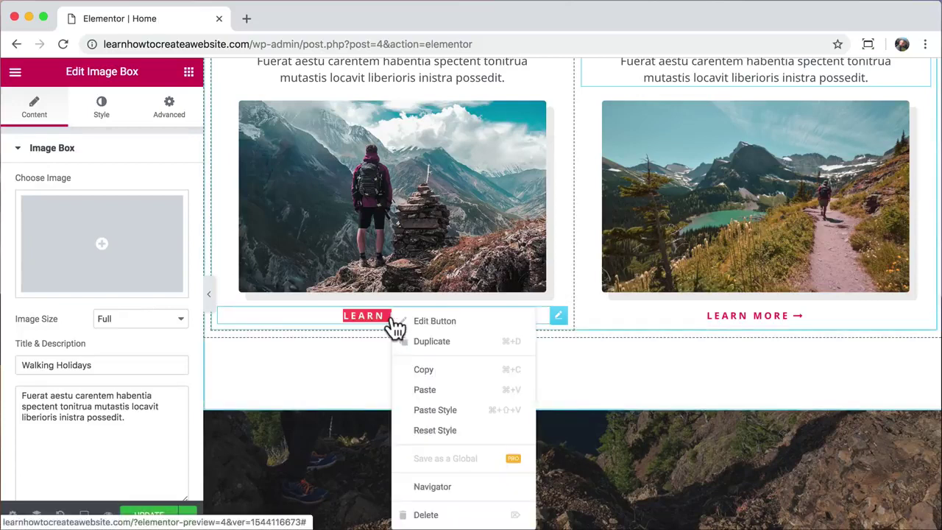
left_click(450, 410)
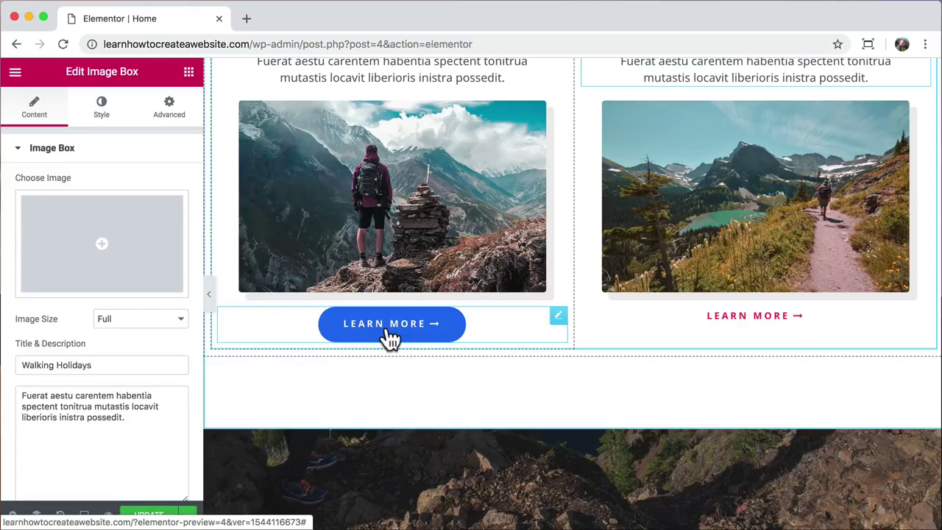
- Unlink the left Learn More button's margins and set its top margin to 35 px
left_click(559, 318)
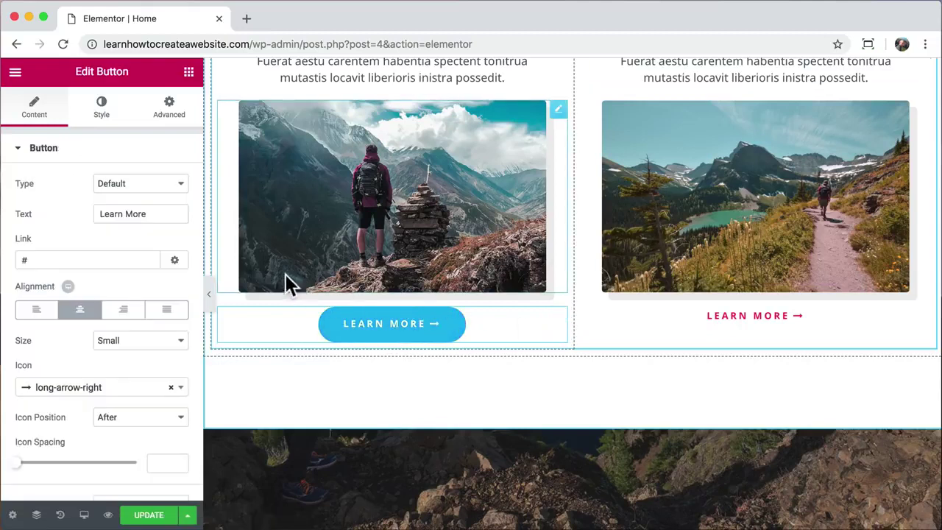
left_click(171, 109)
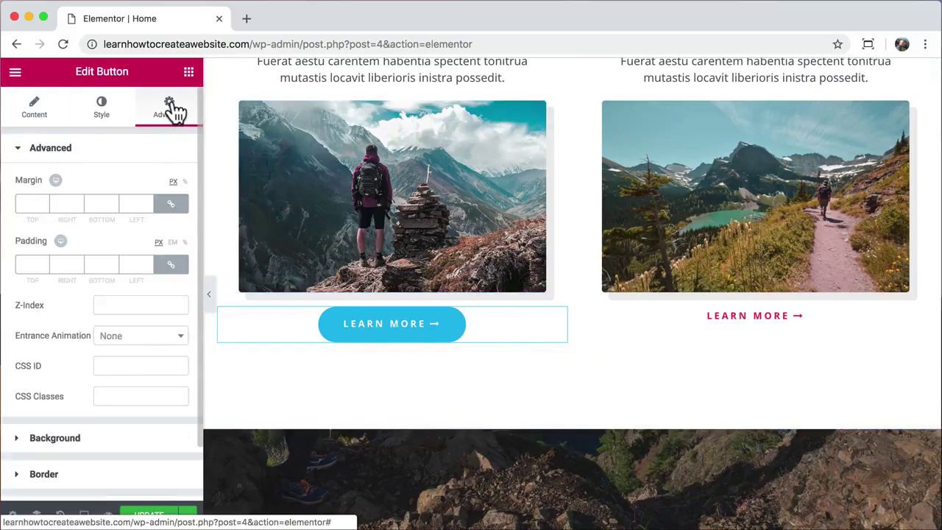
left_click(171, 206)
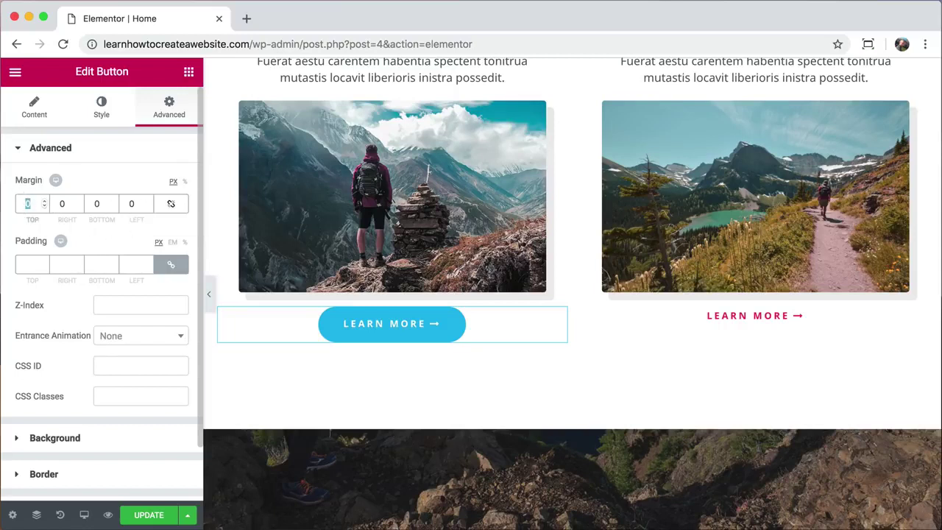
type("90")
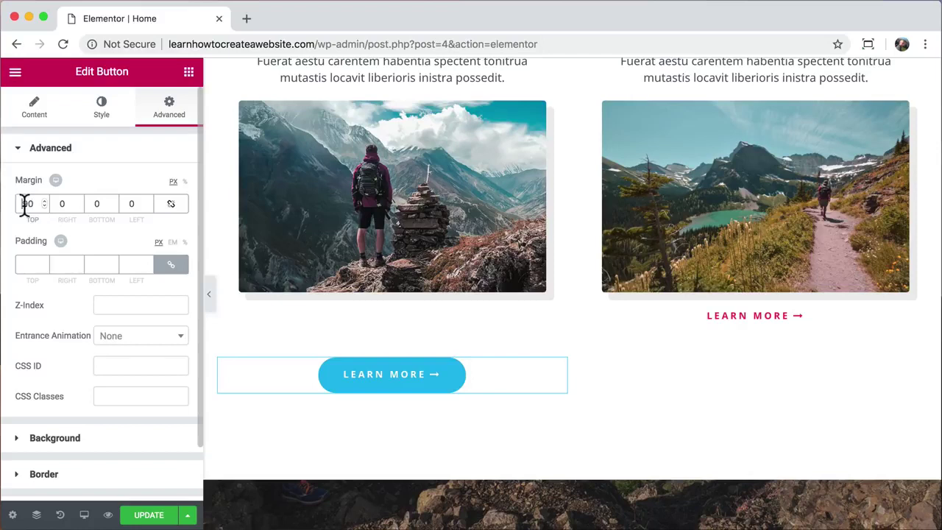
type("35")
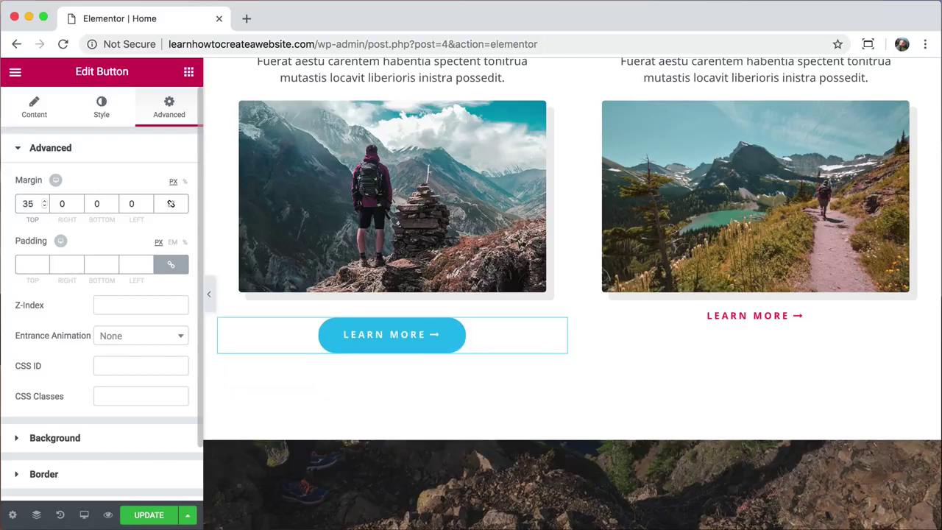
- Copy the left Learn More button and paste its style onto the right button
right_click(397, 333)
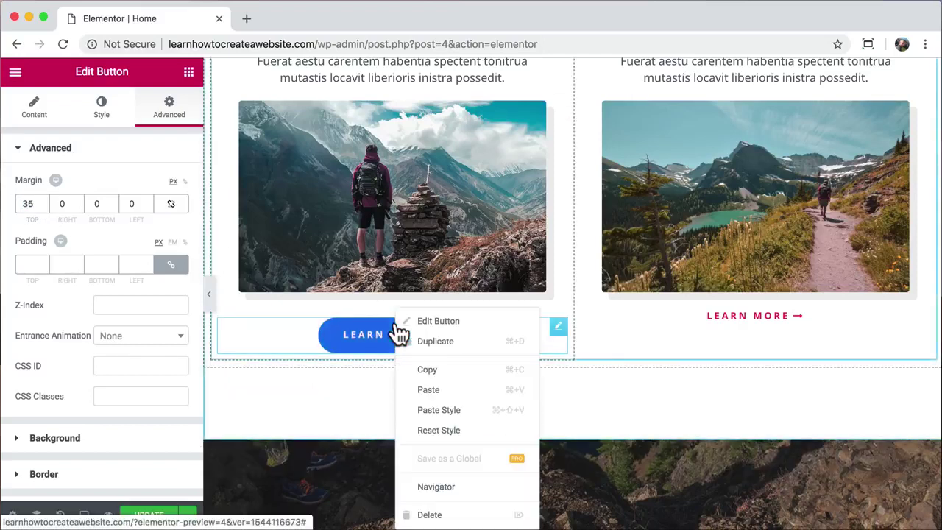
left_click(440, 369)
right_click(723, 325)
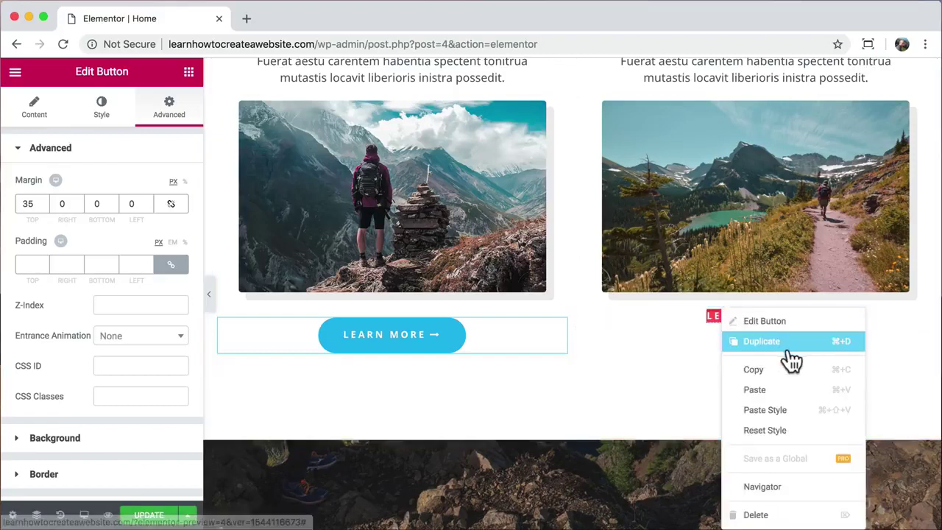
left_click(787, 410)
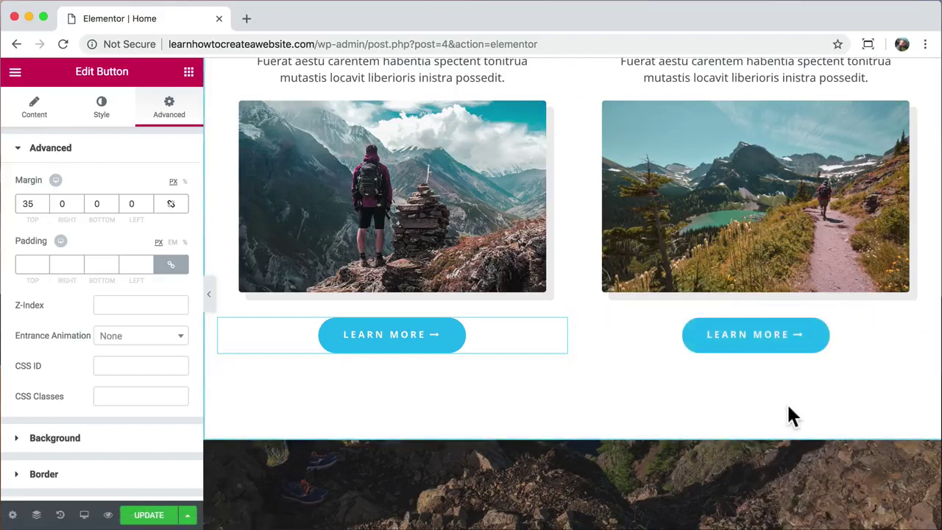
scroll(791, 416, "up", 2)
scroll(791, 416, "down", 1)
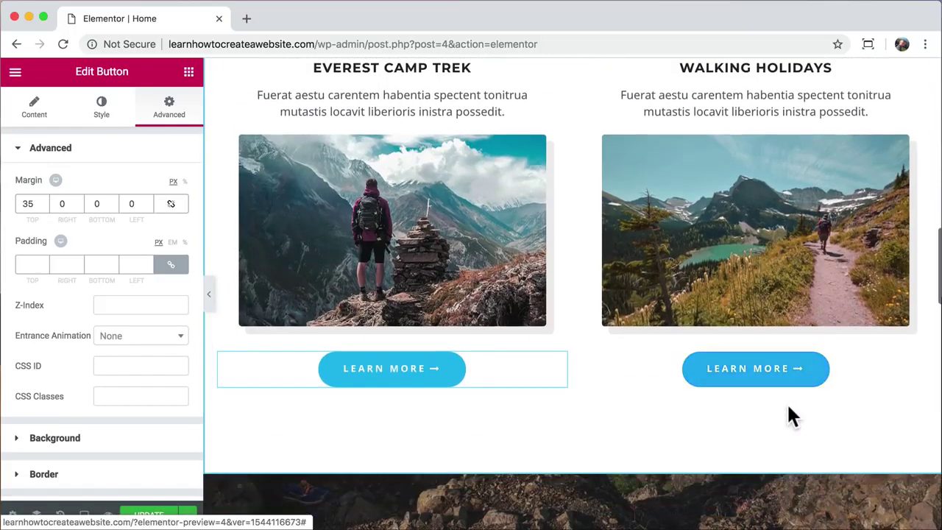
left_click(398, 213)
- Replace the Everest Camp Trek image with the hiker-by-lake photo from the media library
left_click(107, 234)
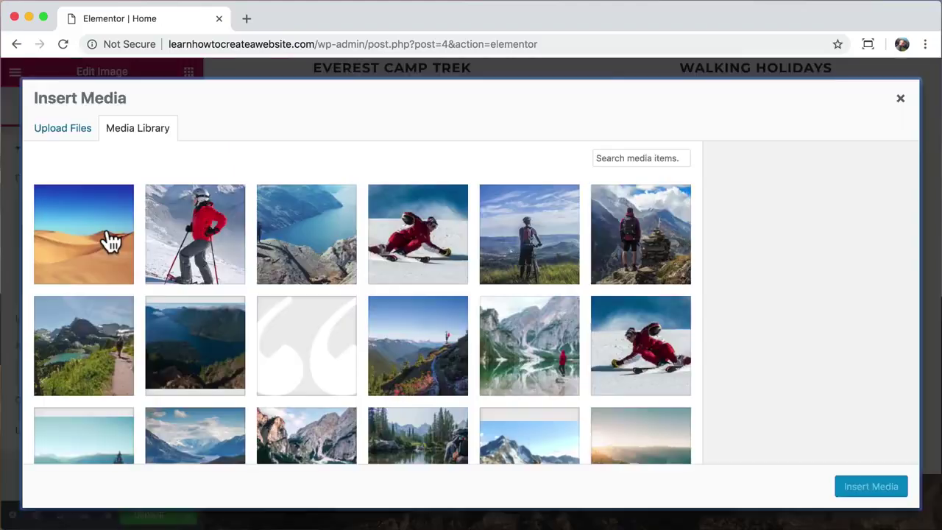
scroll(284, 273, "down", 3)
left_click(424, 345)
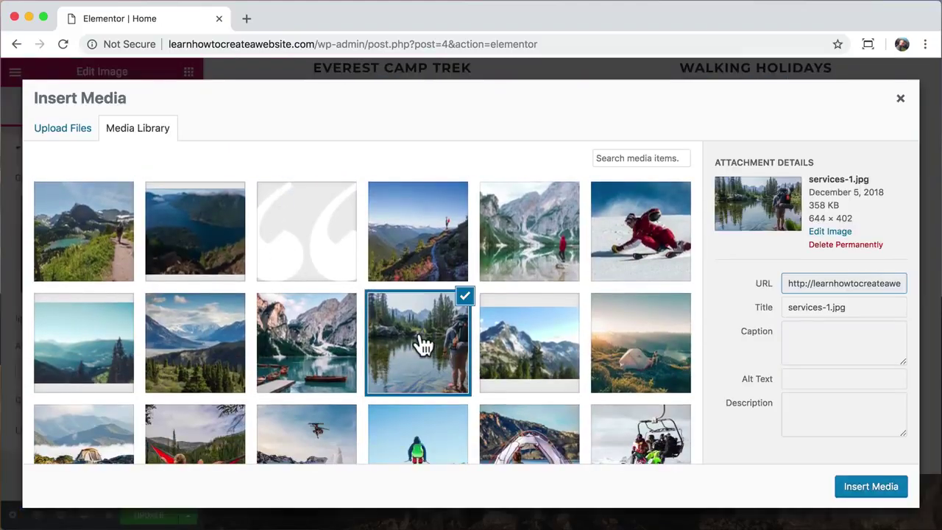
left_click(864, 491)
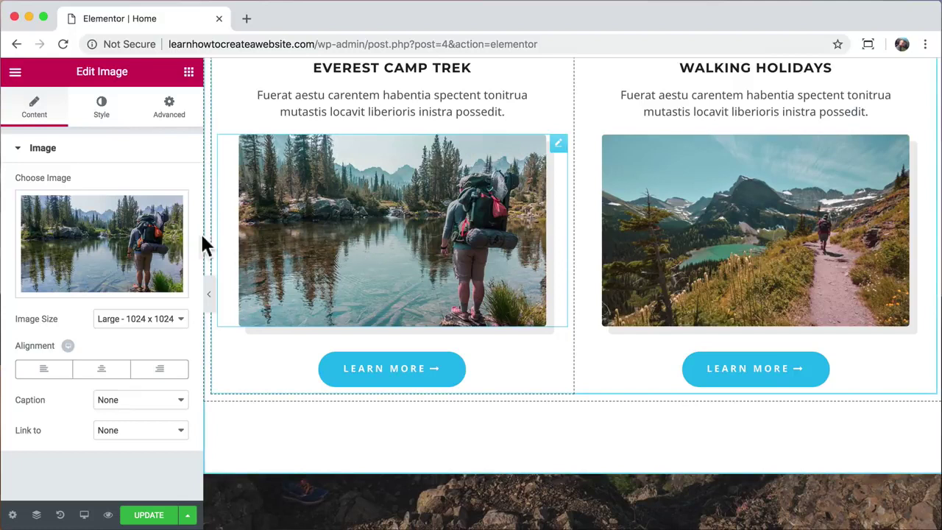
- Set the Everest Camp Trek photo's width to 89% and preview the page
left_click(101, 110)
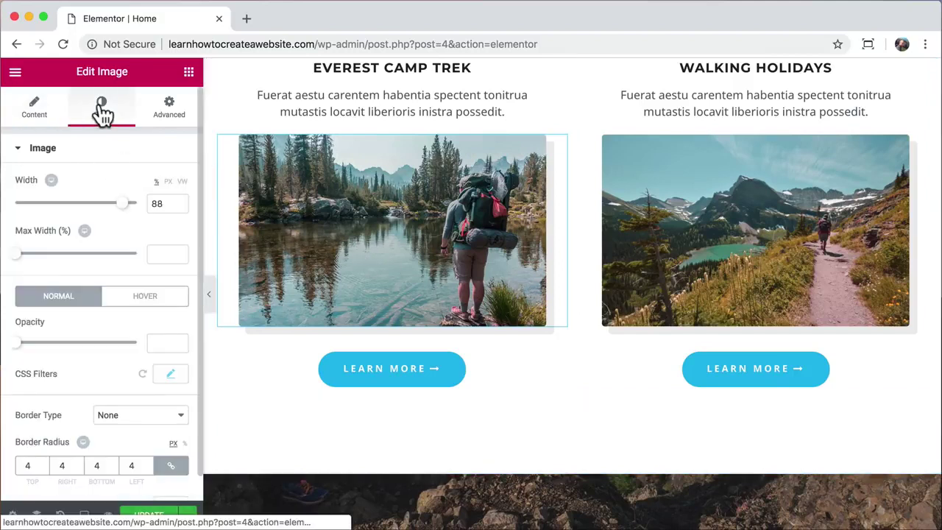
mouse_move(123, 203)
left_mouse_down()
mouse_move(26, 205)
mouse_move(127, 179)
mouse_move(123, 188)
left_mouse_up()
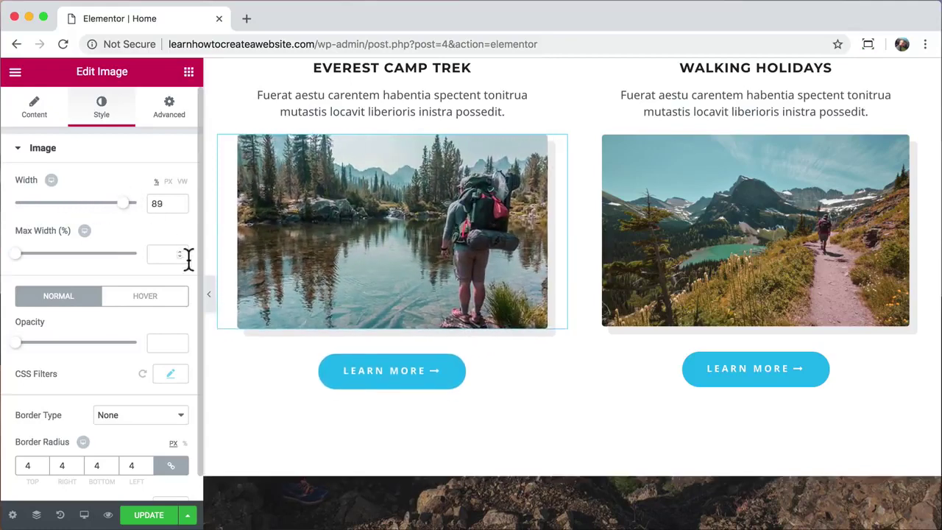
left_click(209, 296)
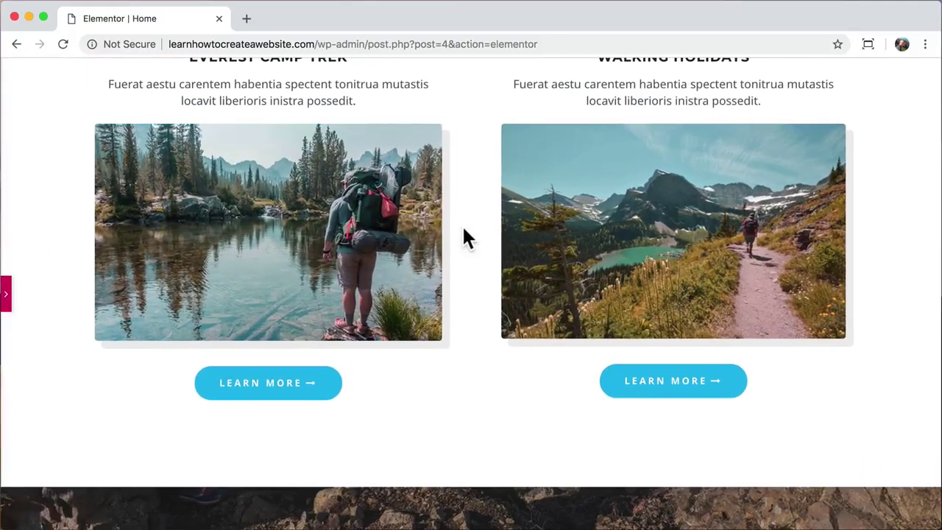
scroll(462, 225, "up", 10)
scroll(463, 226, "down", 10)
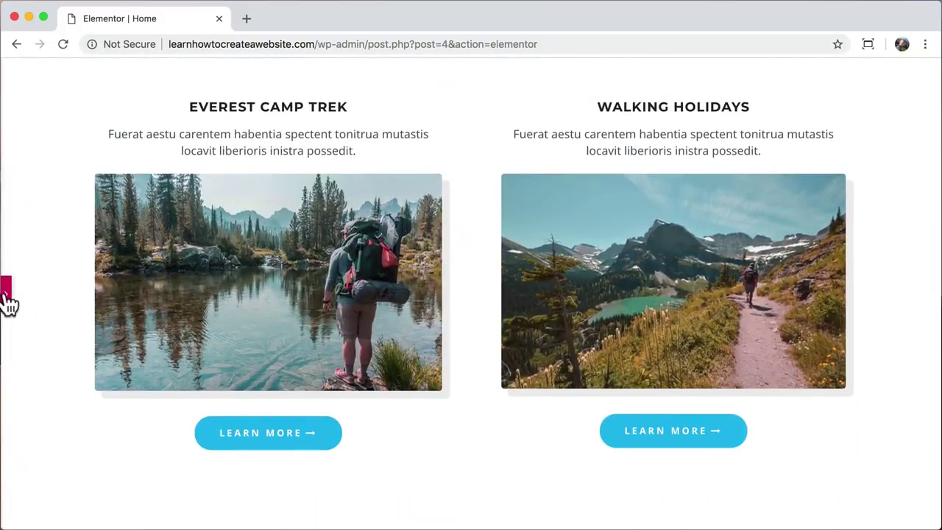
left_click(6, 296)
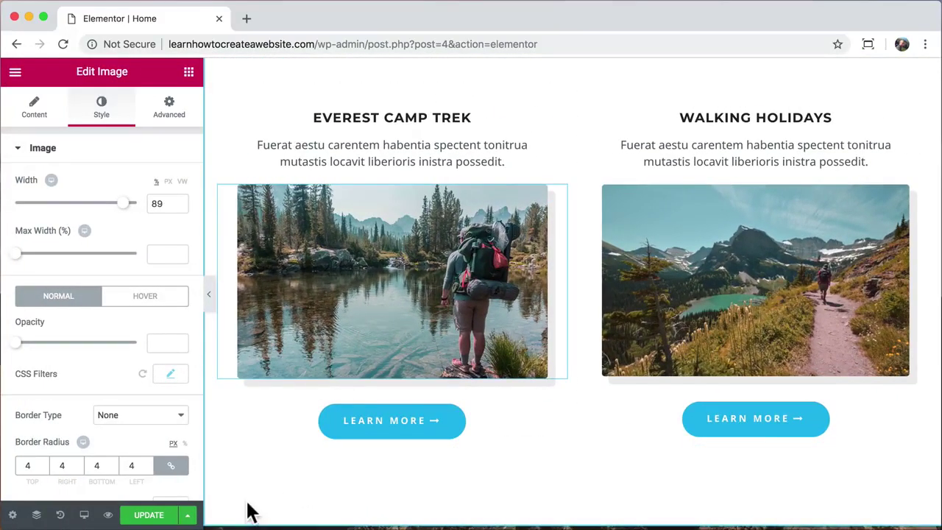
scroll(250, 512, "down", 7)
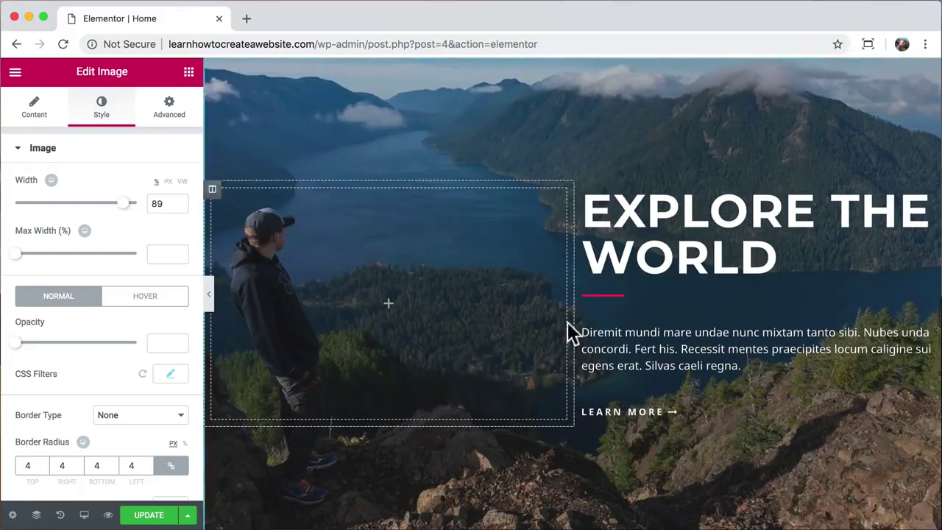
- Make the Explore The World heading white and drop a Video widget into the empty left column
left_click(657, 209)
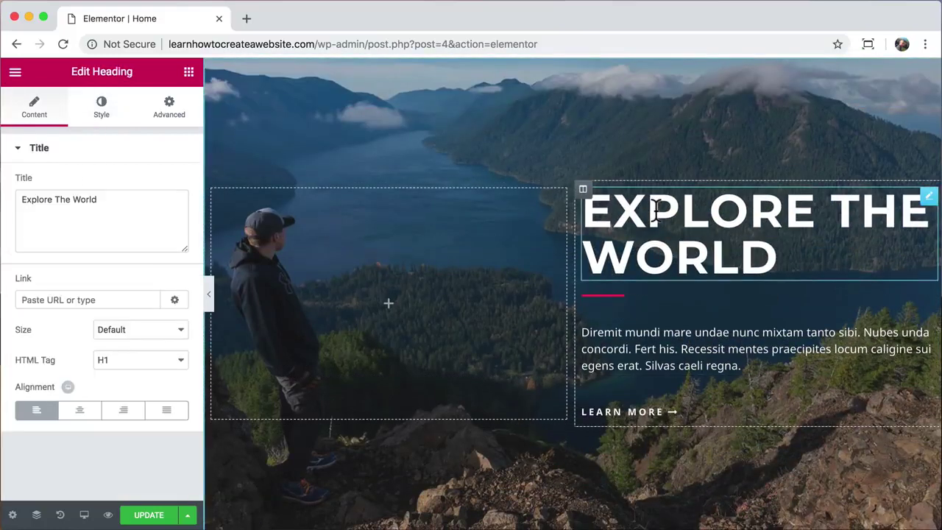
left_click(101, 118)
left_click(166, 182)
left_click(111, 288)
left_click_drag(111, 288, 103, 232)
left_click(105, 342)
left_click(113, 183)
left_click(138, 343)
left_click(148, 385)
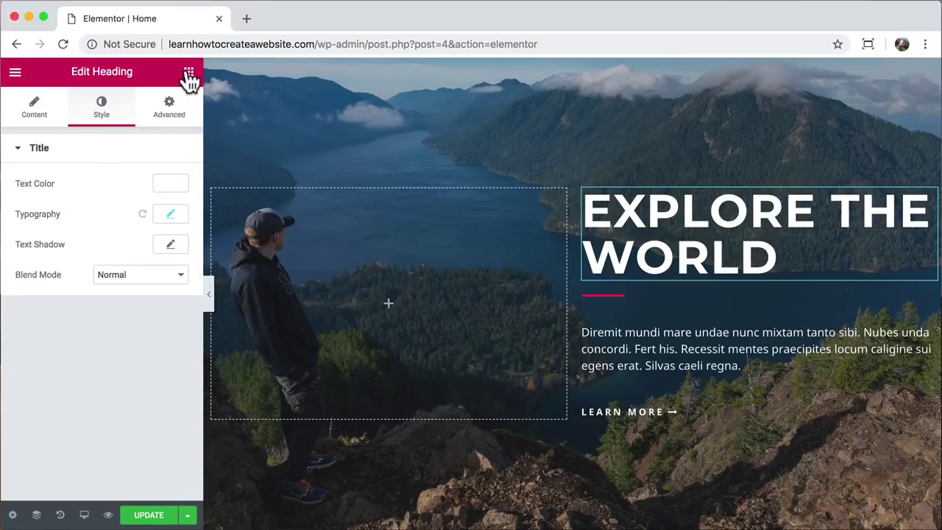
left_click(188, 72)
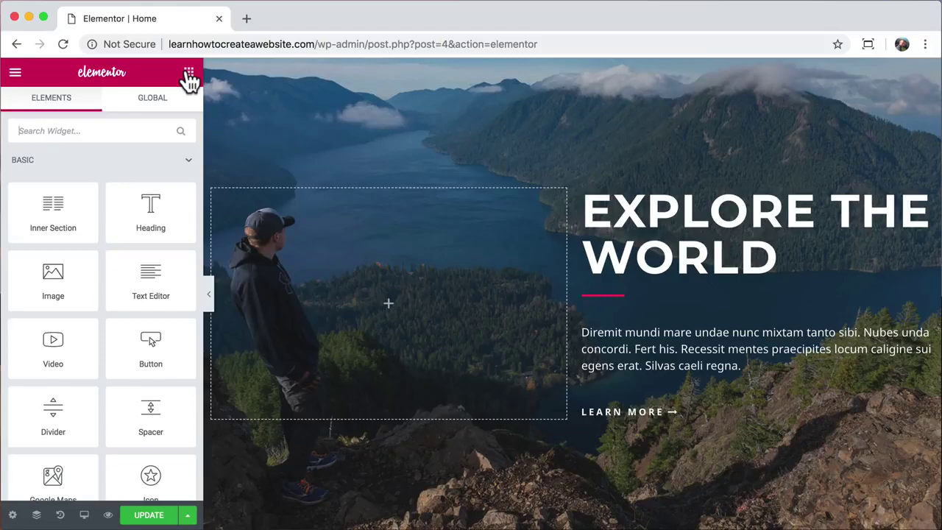
left_click_drag(52, 353, 374, 308)
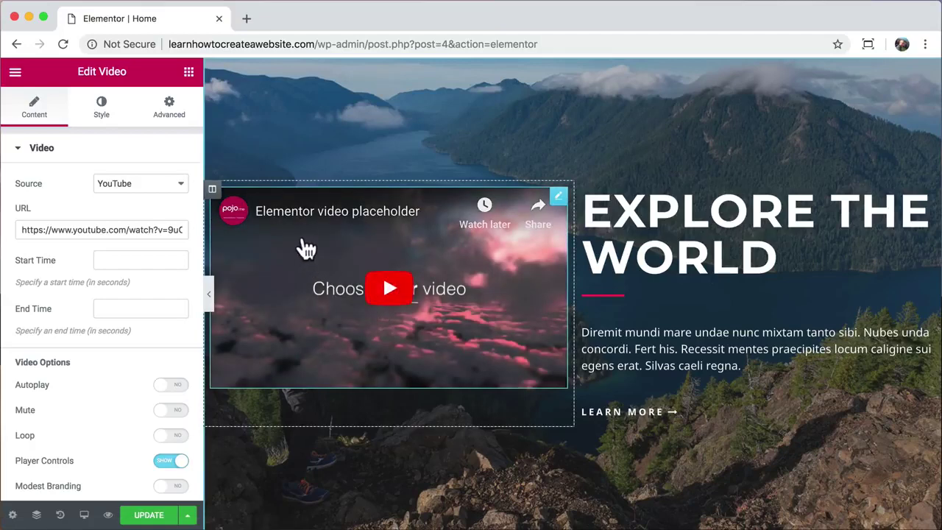
- On YouTube, search 'gopro surfing' and open the Surfing Mentawai Islands video
left_click(247, 20)
type("youtube.com")
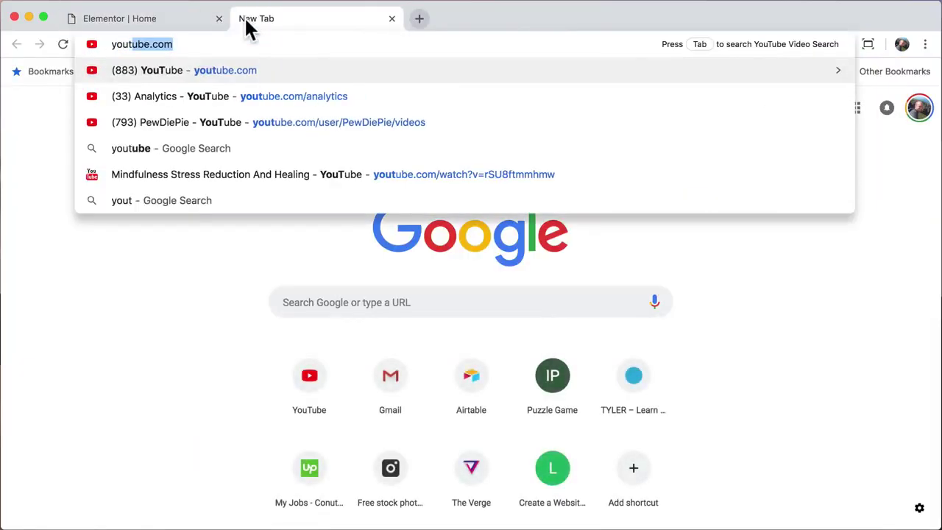
key("Return")
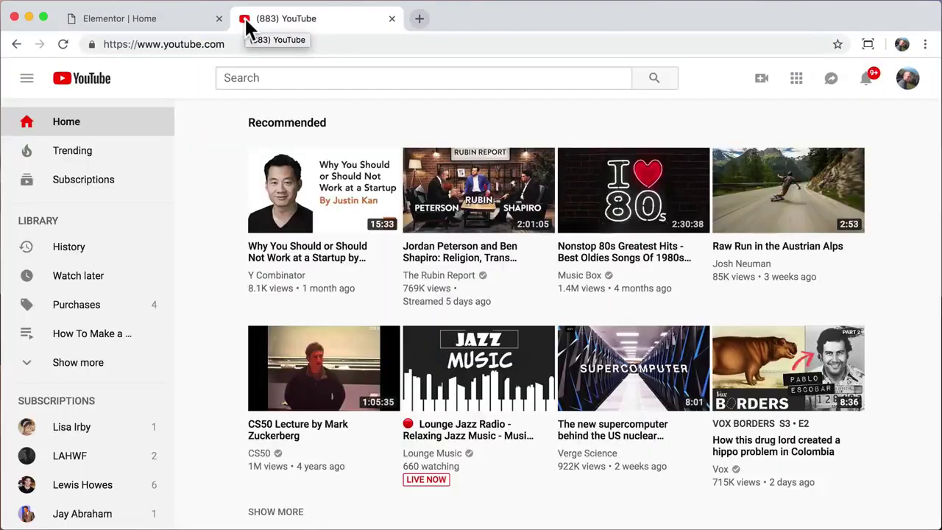
left_click(266, 83)
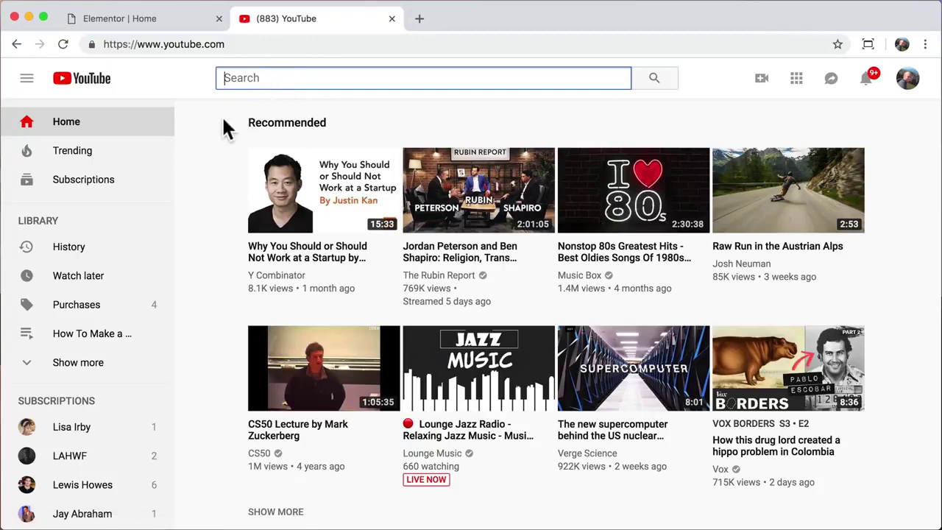
type("gopro su")
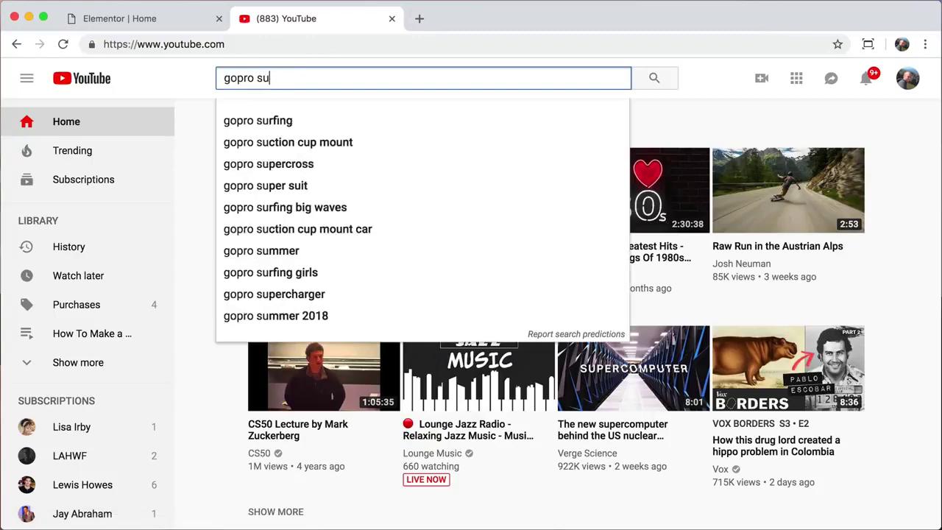
type("rfing")
key("Return")
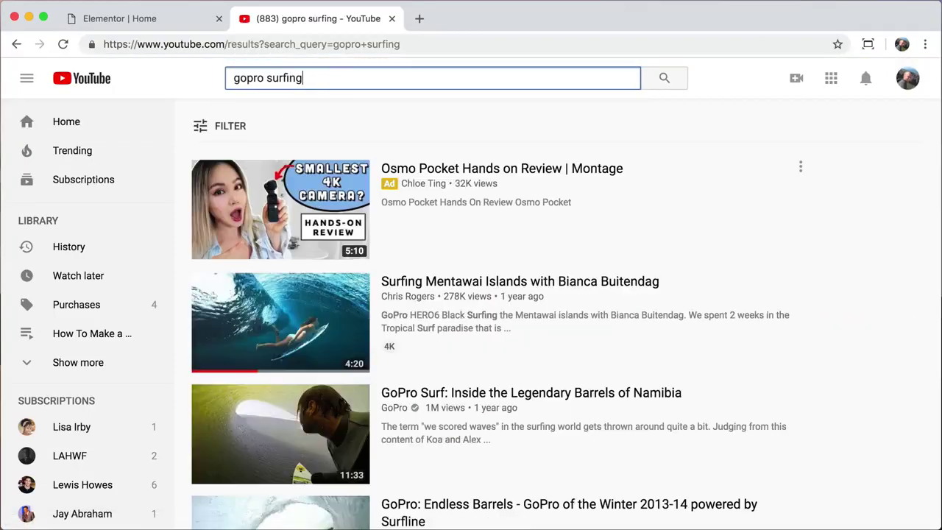
left_click(438, 293)
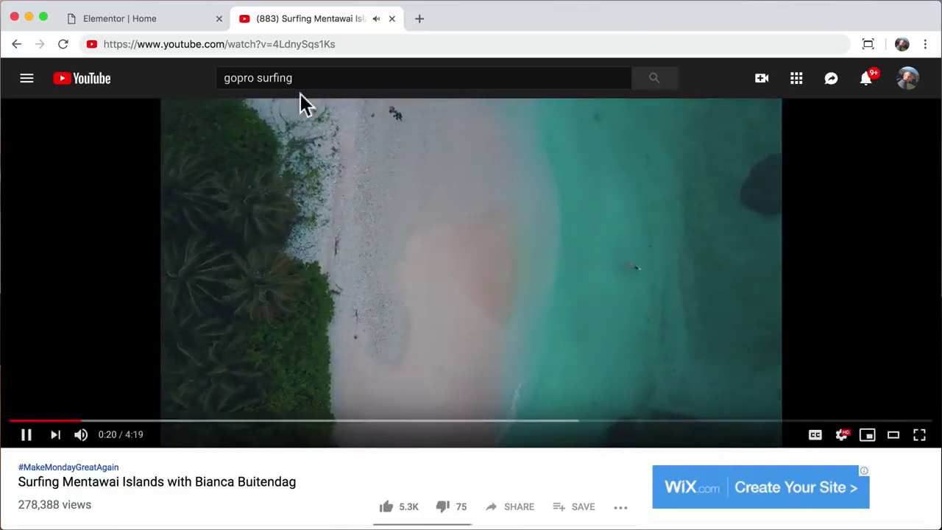
- Copy the Mentawai video's web address and close the YouTube tab
left_click(339, 44)
right_click(261, 45)
left_click(299, 137)
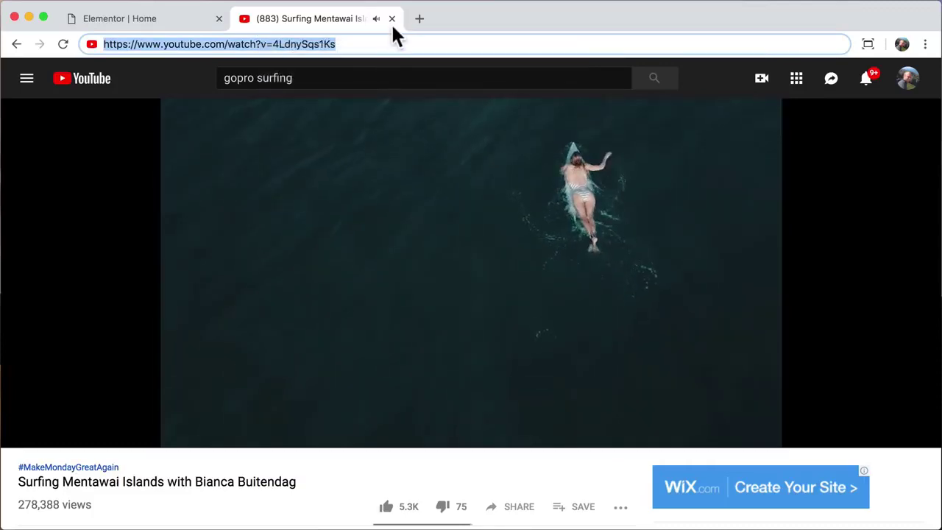
left_click(391, 18)
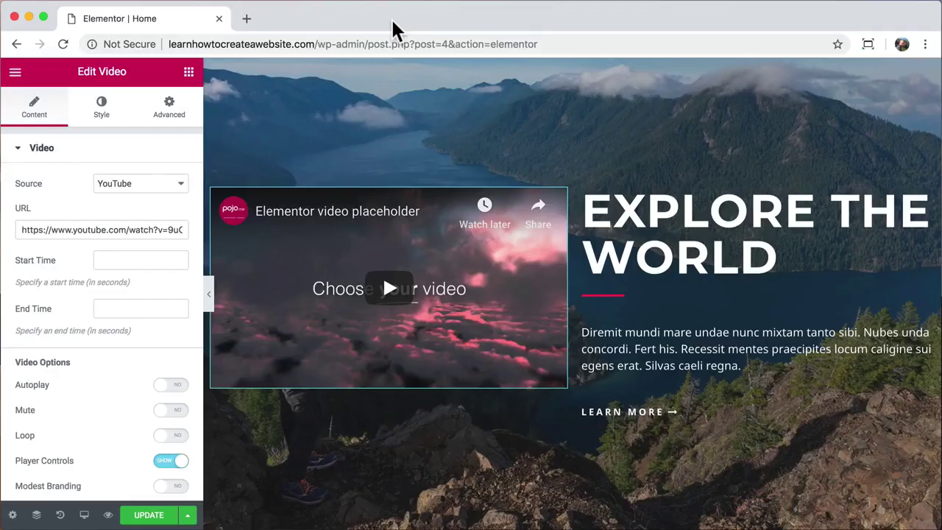
- Paste the Mentawai surfing link as the video source and set its start time to 70 seconds
left_click(127, 231)
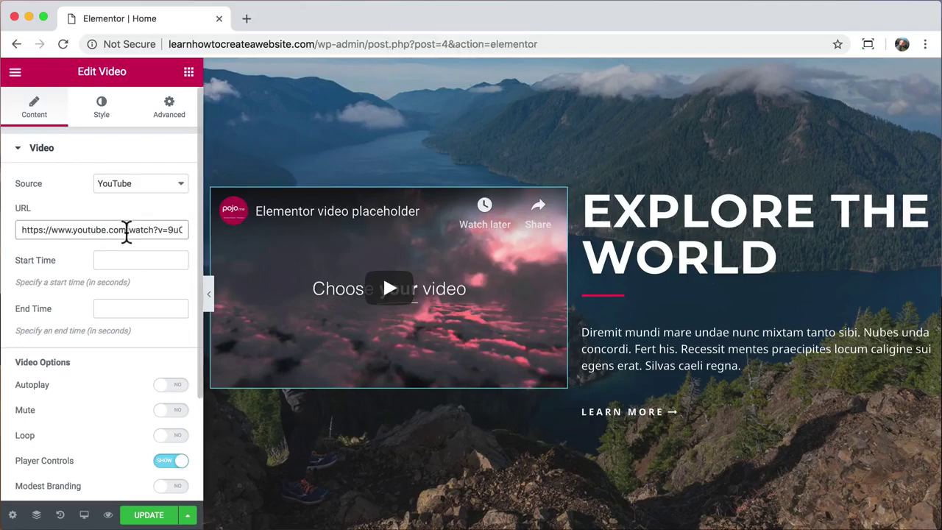
triple_click(127, 230)
right_click(124, 228)
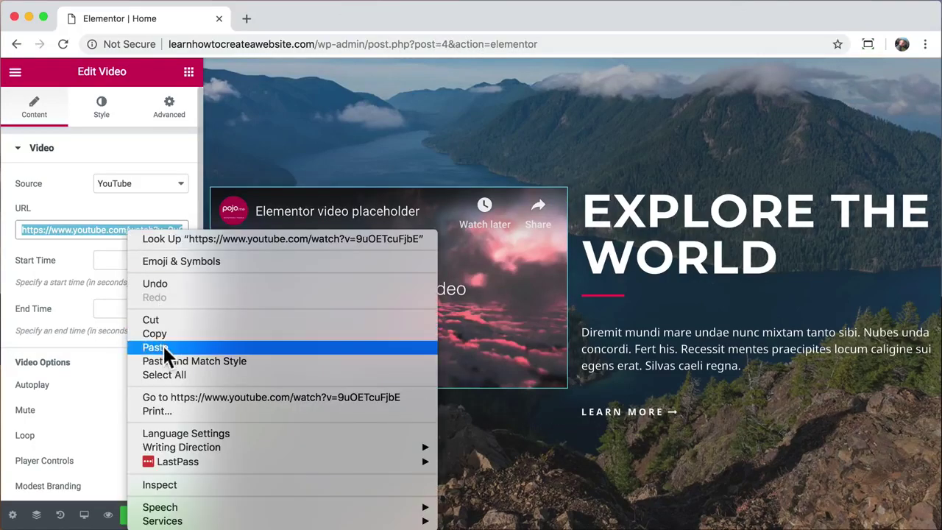
left_click(162, 347)
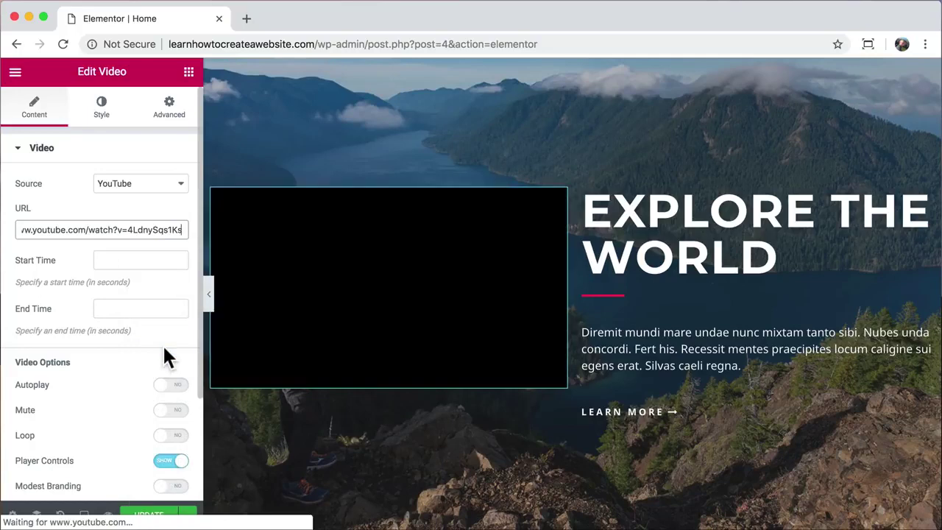
left_click(124, 262)
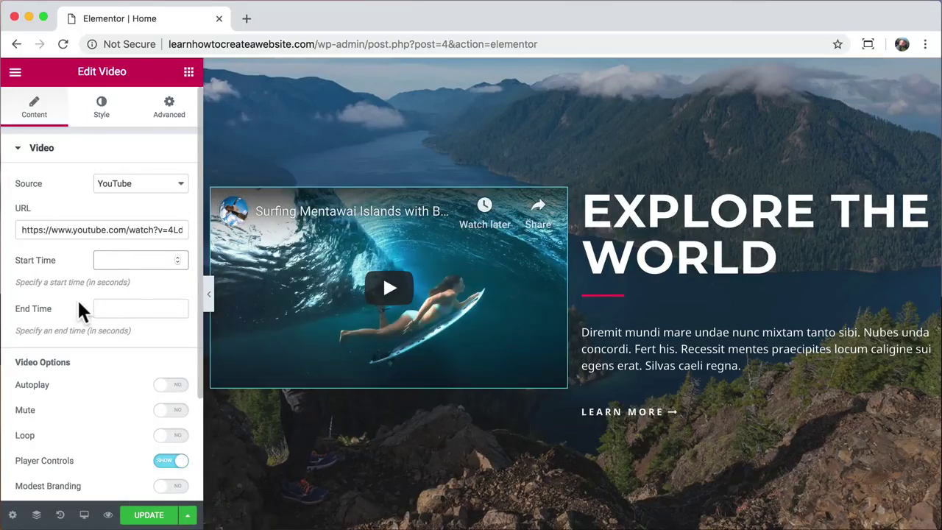
type("70")
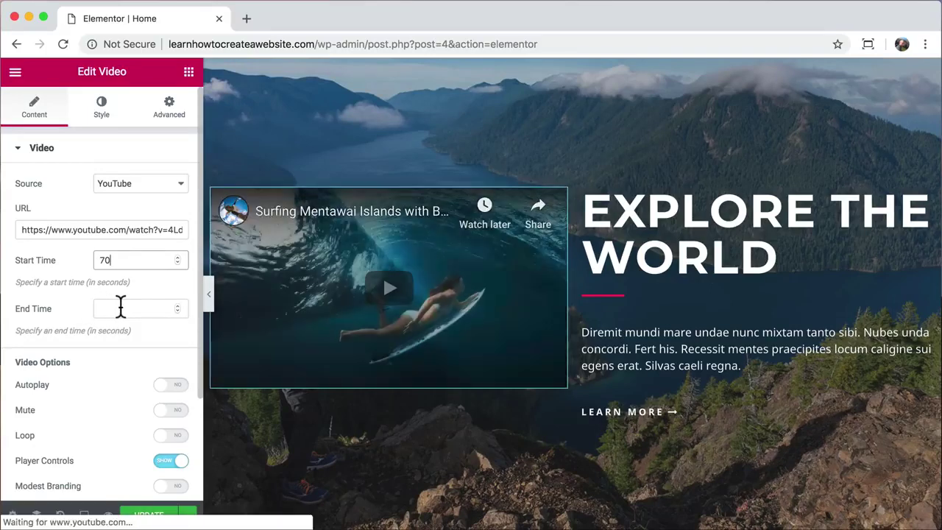
left_click(120, 307)
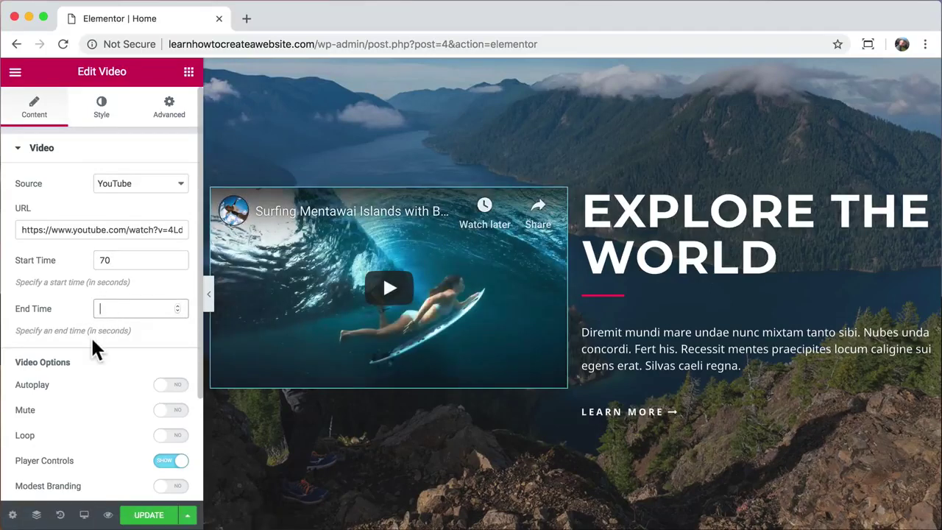
left_click(209, 297)
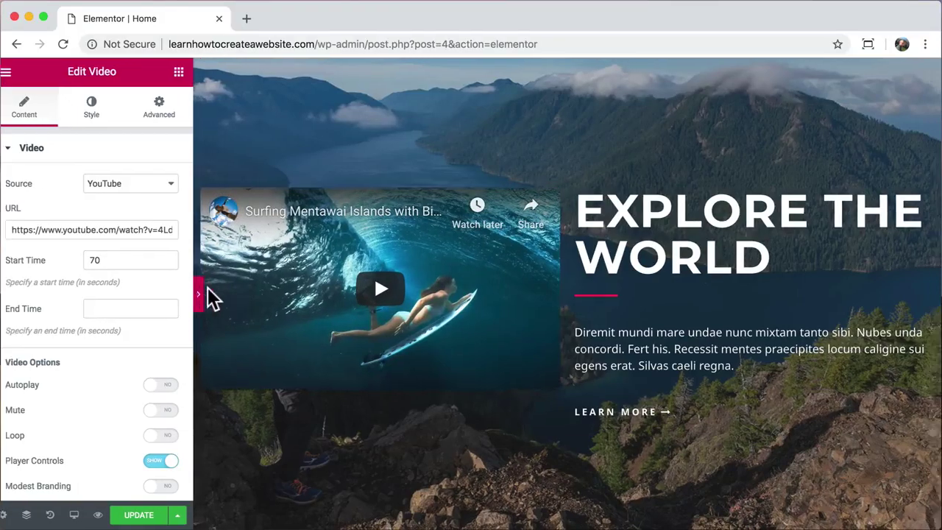
- Play and pause the embedded surfing video in the preview to check it
left_click(265, 300)
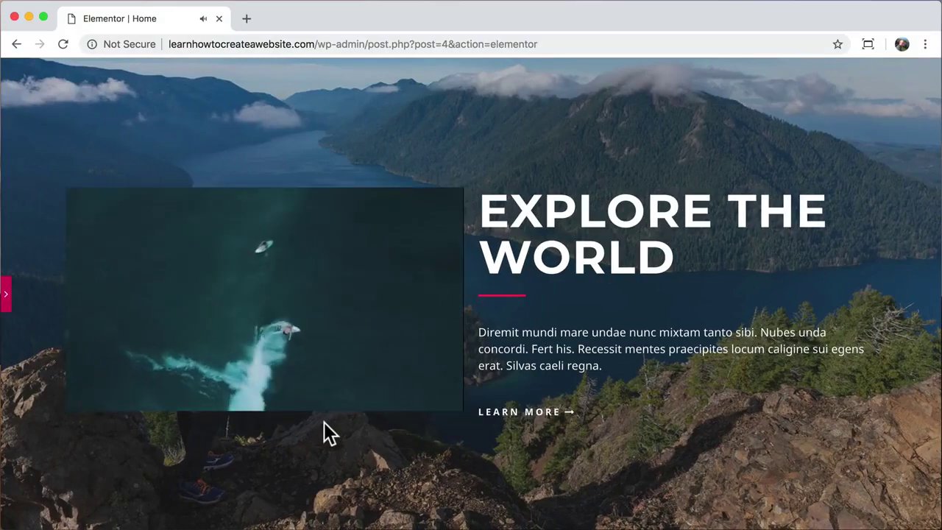
scroll(324, 422, "down", 3)
scroll(324, 422, "up", 3)
scroll(324, 421, "down", 2)
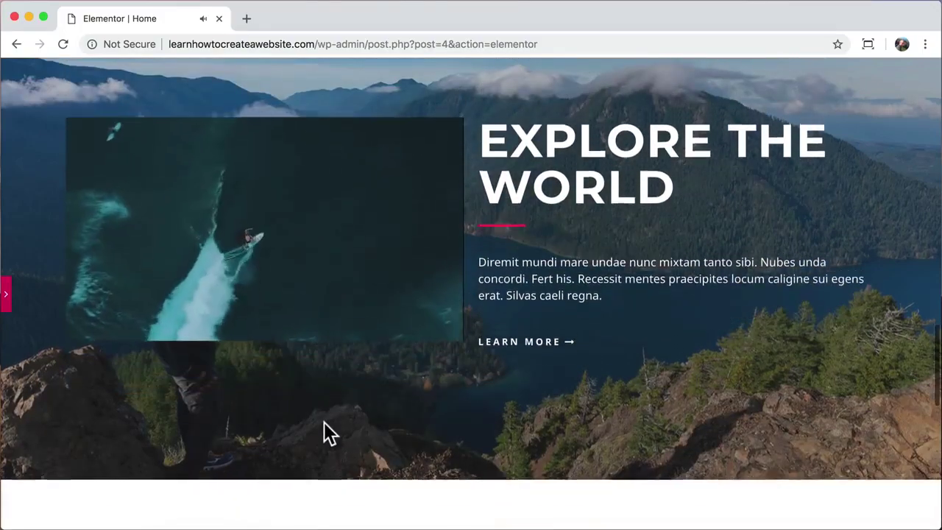
scroll(324, 422, "up", 2)
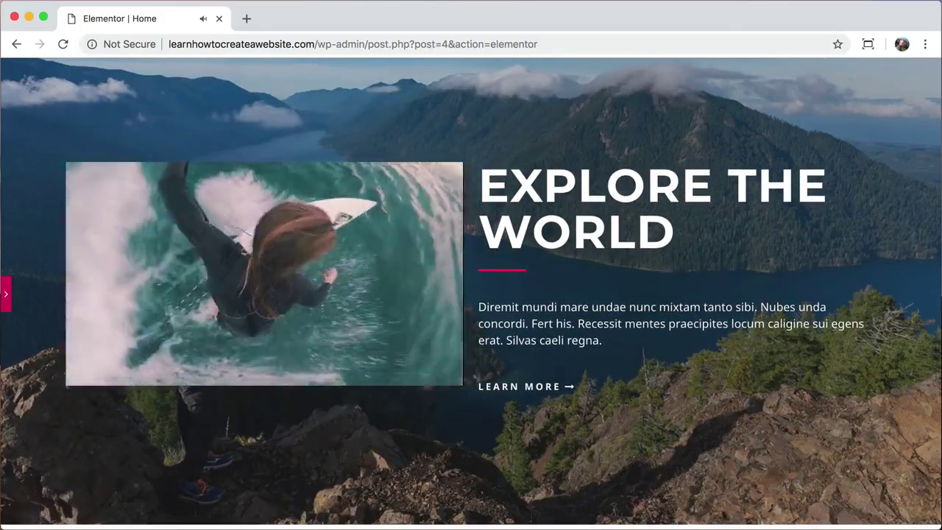
left_click(91, 379)
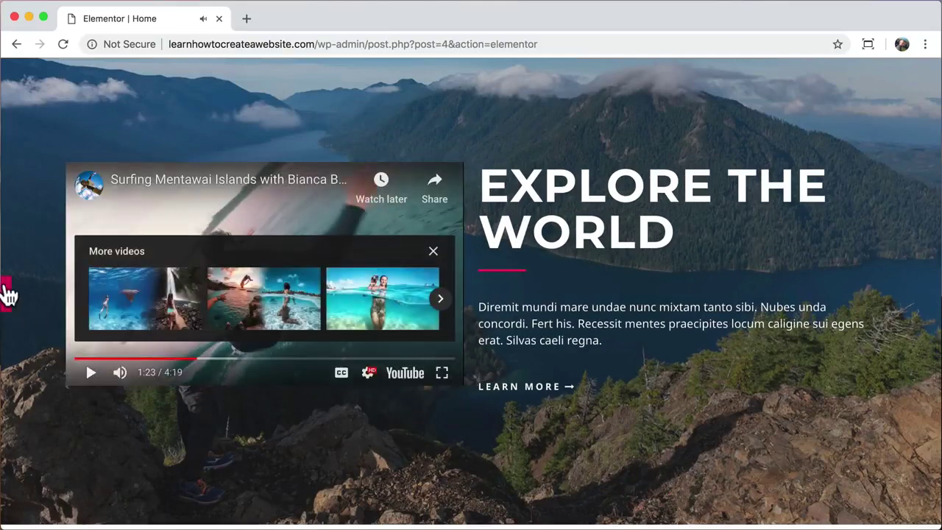
left_click(7, 297)
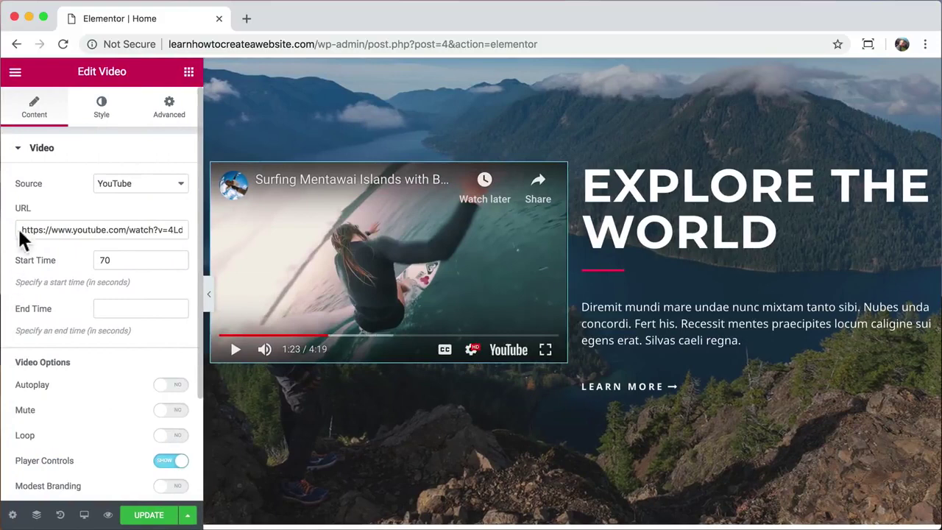
- Unlink the video's margins, try a right margin of 50, then set it back to 0
left_click(158, 116)
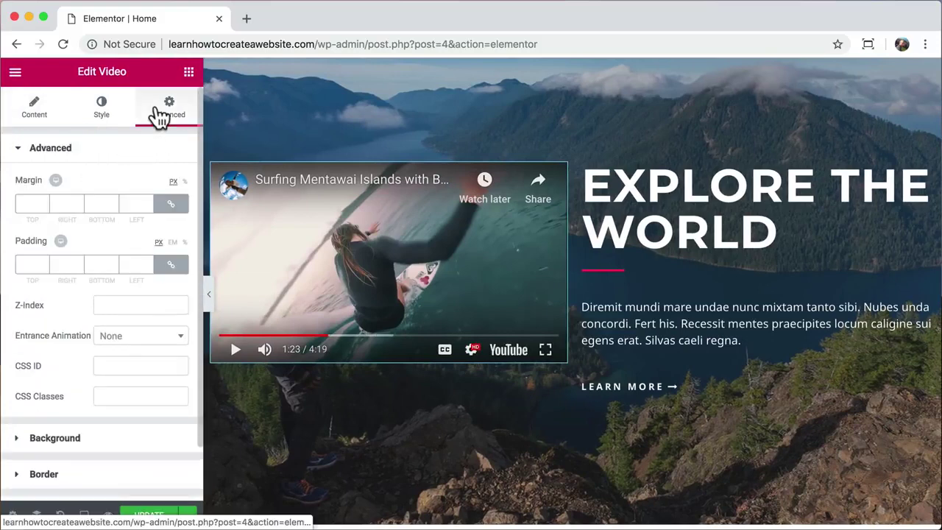
left_click(172, 203)
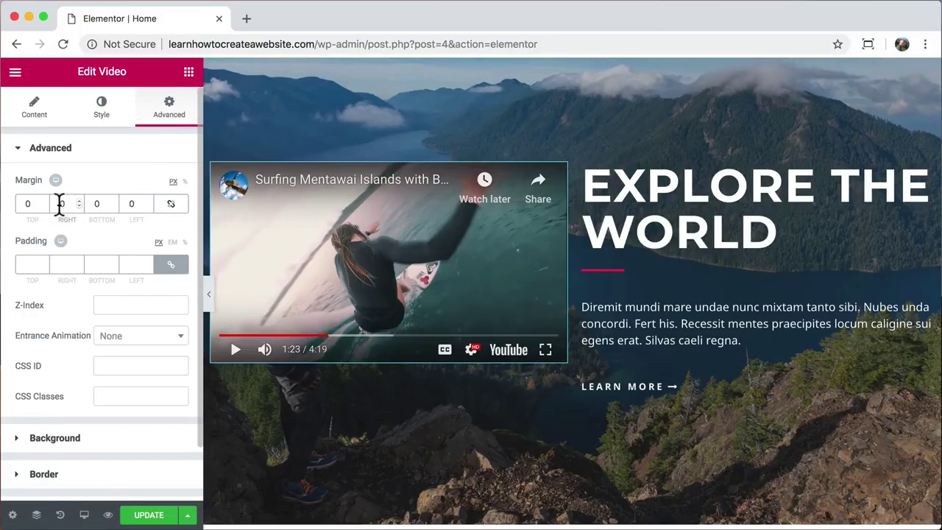
left_click(59, 204)
type("5")
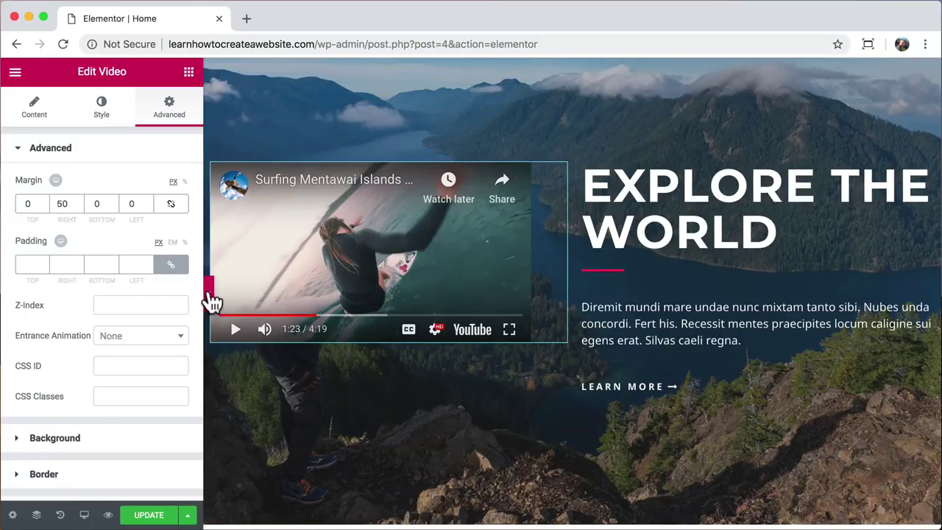
left_click(207, 294)
left_click(91, 354)
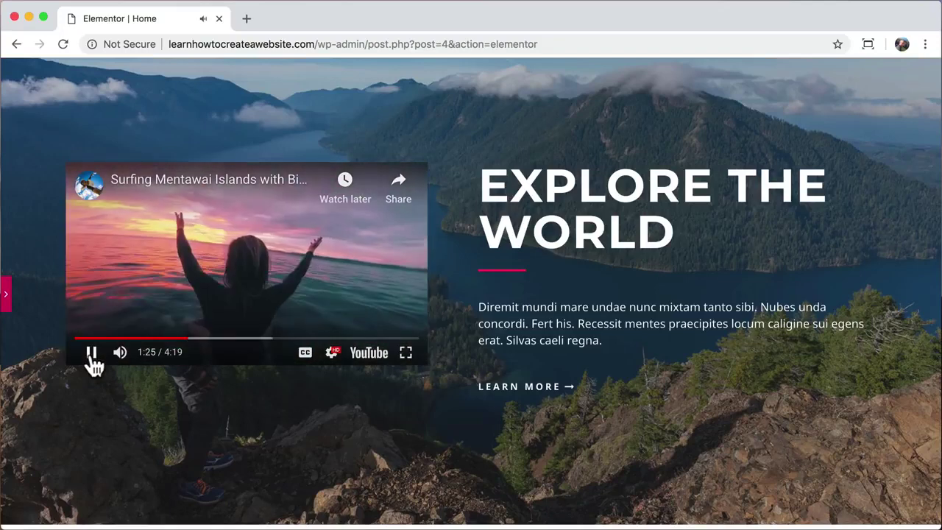
left_click(93, 356)
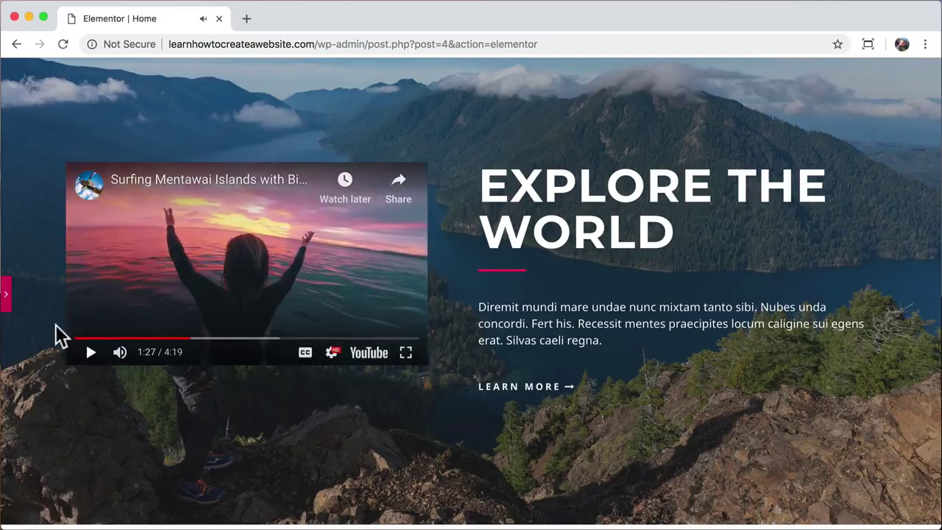
left_click(6, 296)
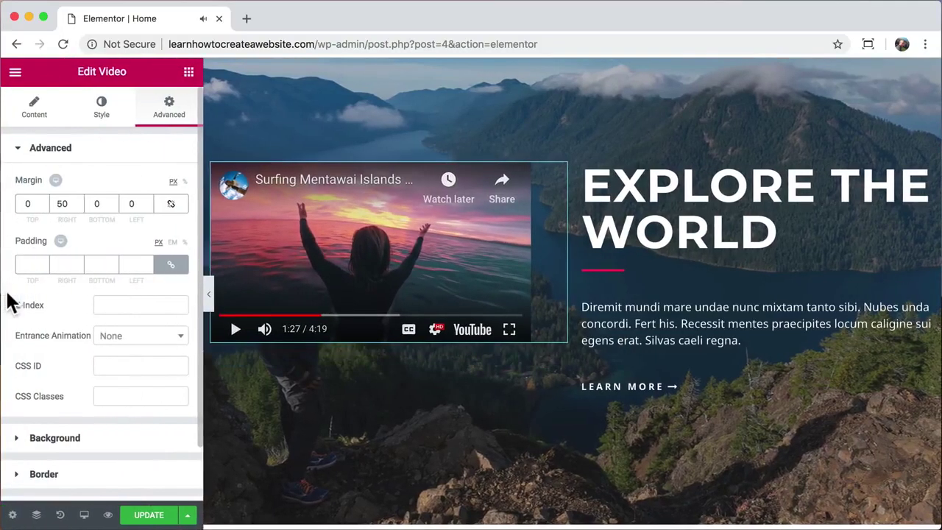
left_click(62, 204)
key("BackSpace")
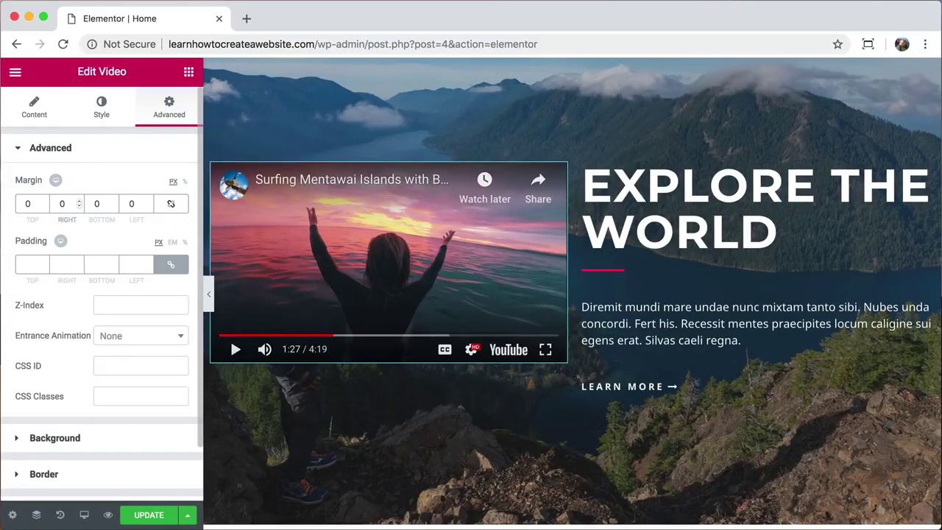
left_click(584, 168)
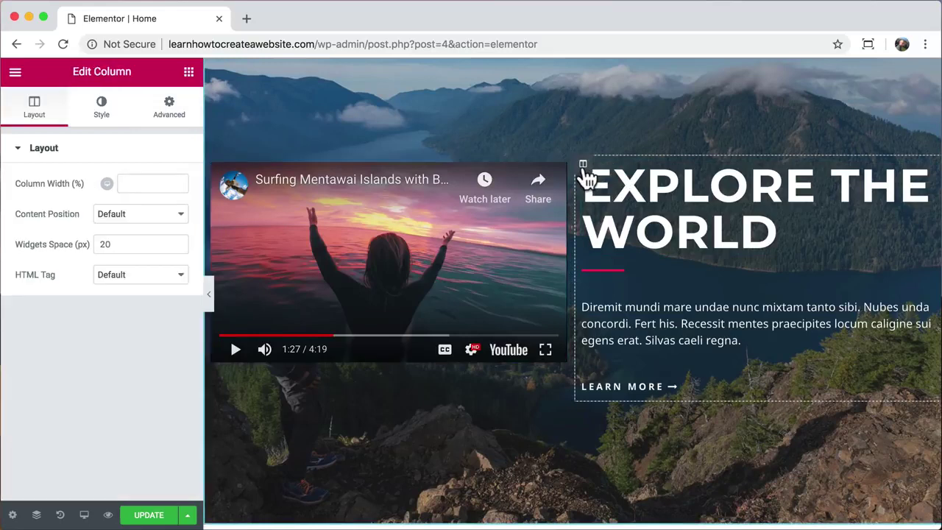
- Delete the EXPLORE THE WORLD column and replay the now full-width surfing video in the preview
right_click(586, 174)
left_click(633, 382)
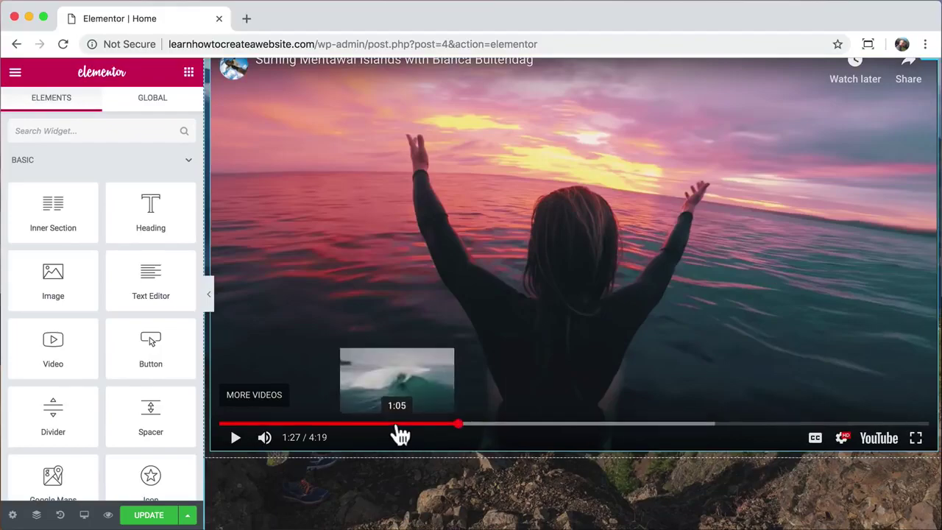
left_click_drag(397, 428, 198, 434)
left_click(236, 440)
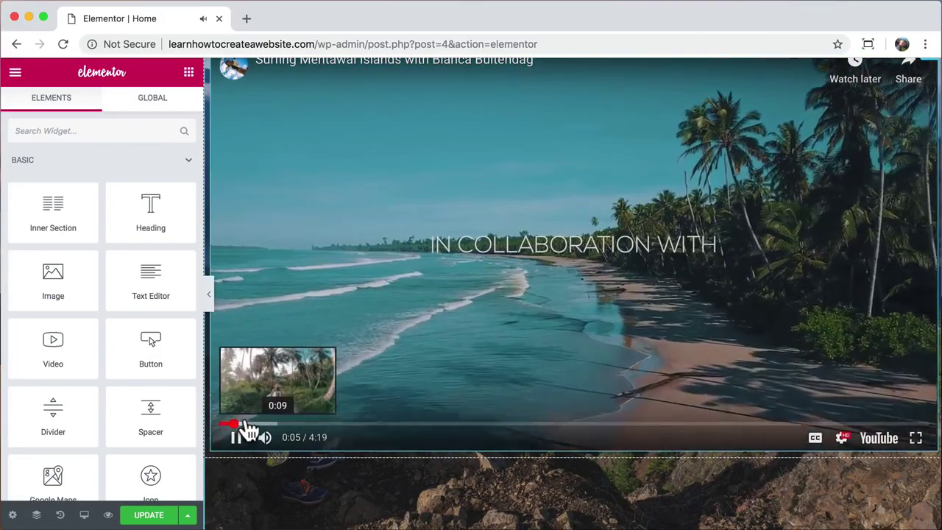
scroll(221, 379, "up", 1)
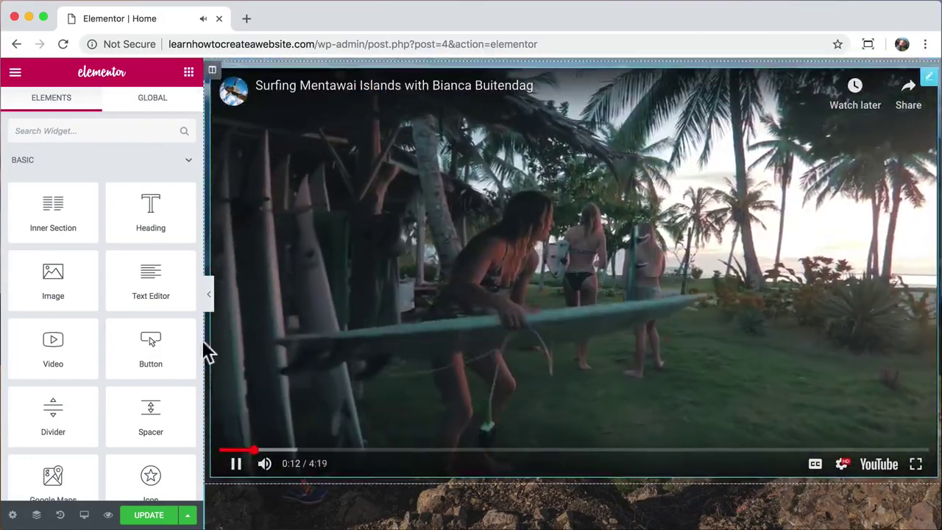
left_click(209, 296)
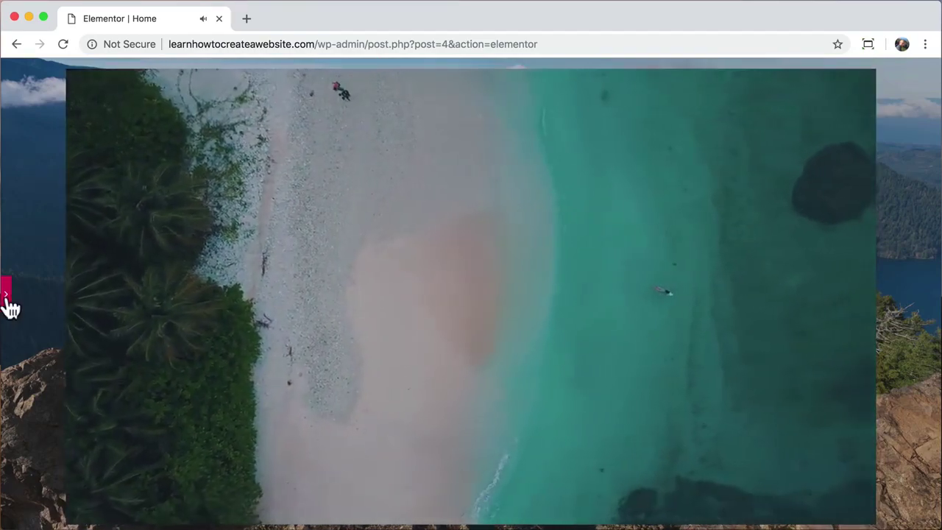
left_click(6, 296)
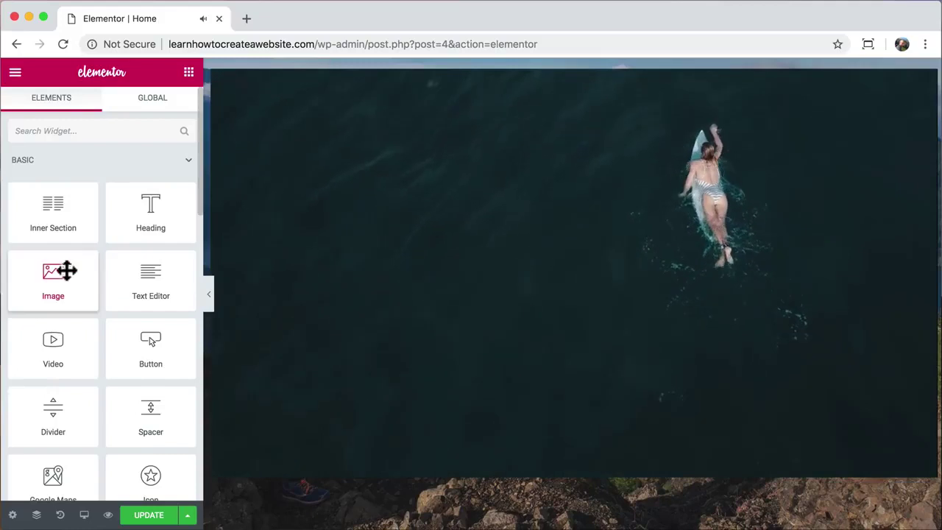
left_click(242, 248)
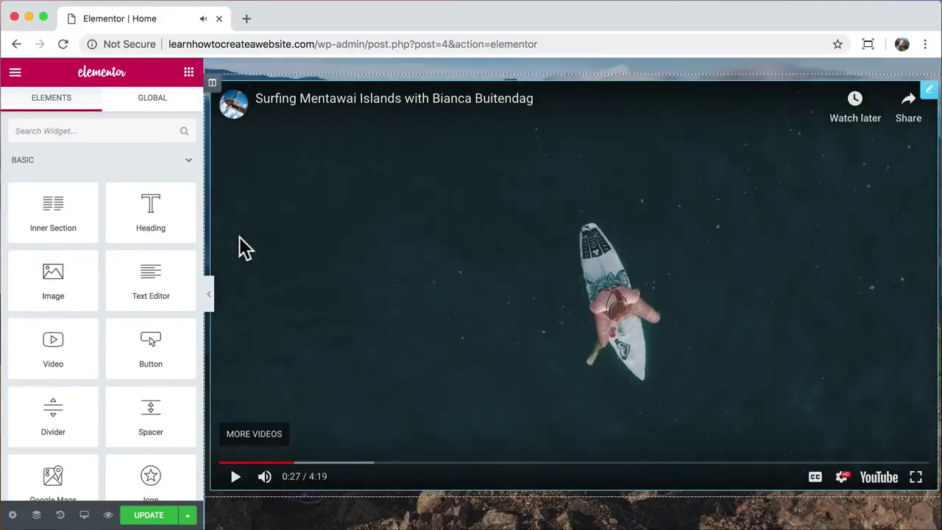
scroll(242, 248, "up", 4)
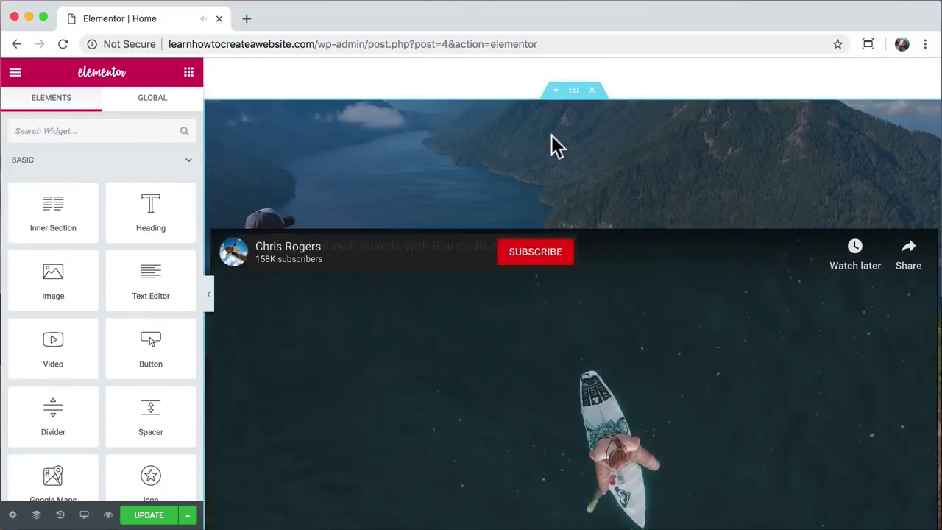
- Set the video section's boxed content width to 900
left_click(575, 92)
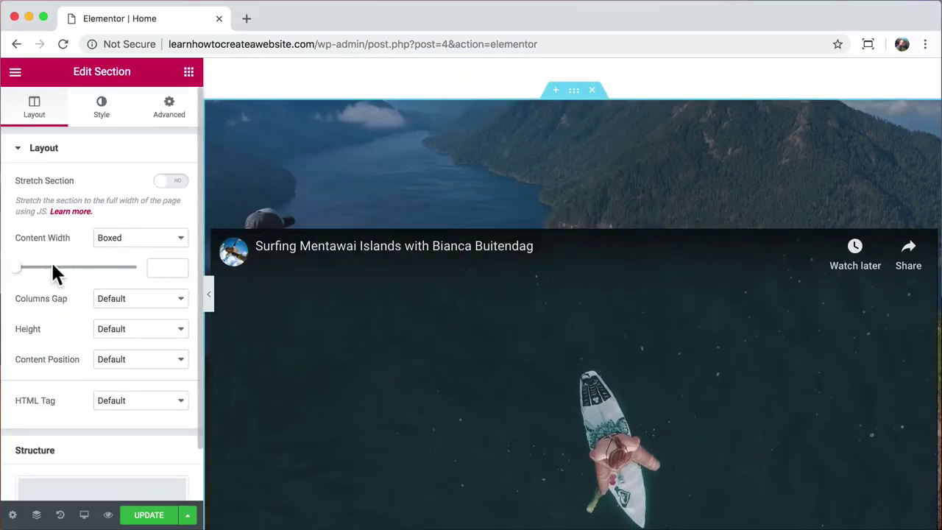
left_click_drag(17, 268, 59, 269)
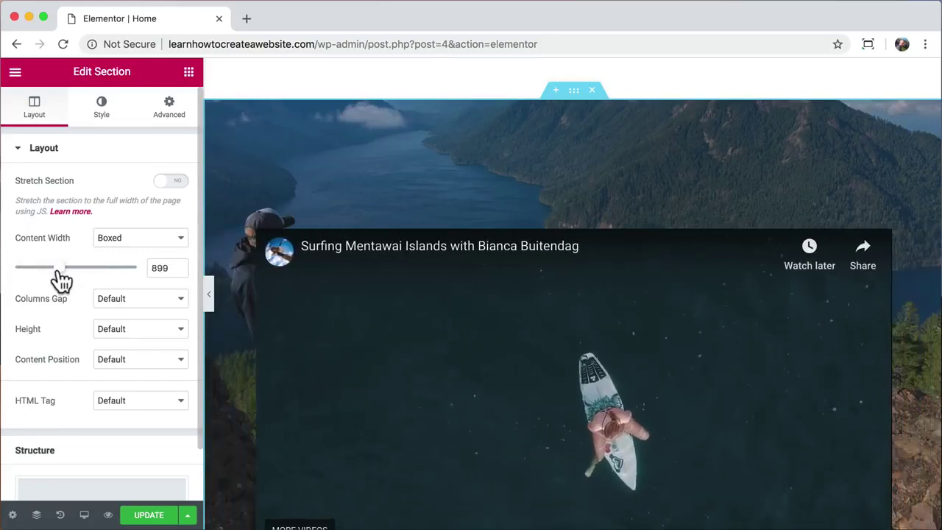
type("900")
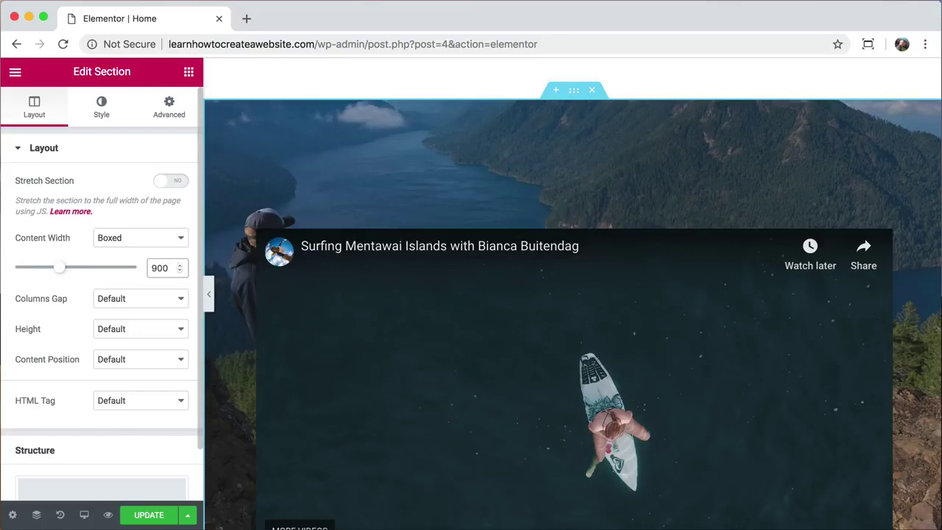
left_click(208, 295)
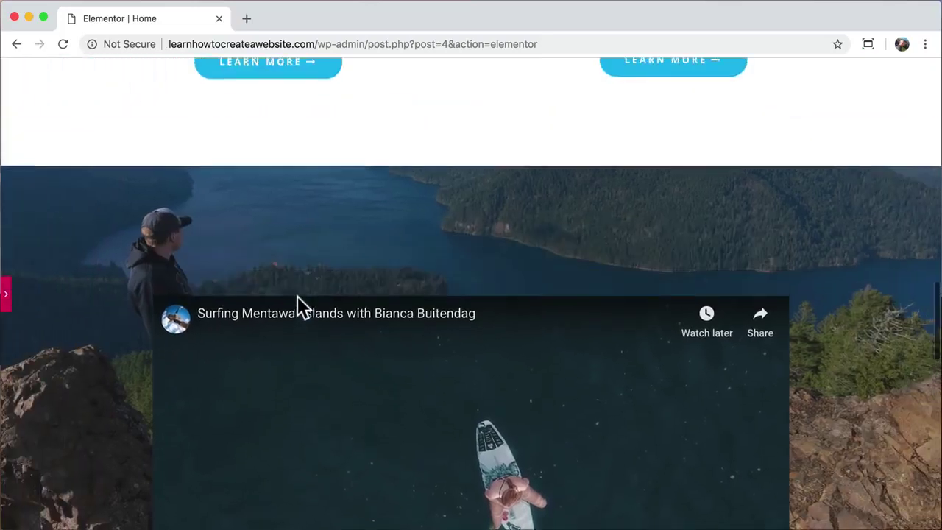
scroll(297, 296, "down", 2)
- Play and pause the surfing video in the preview to check the wider layout
left_click(178, 471)
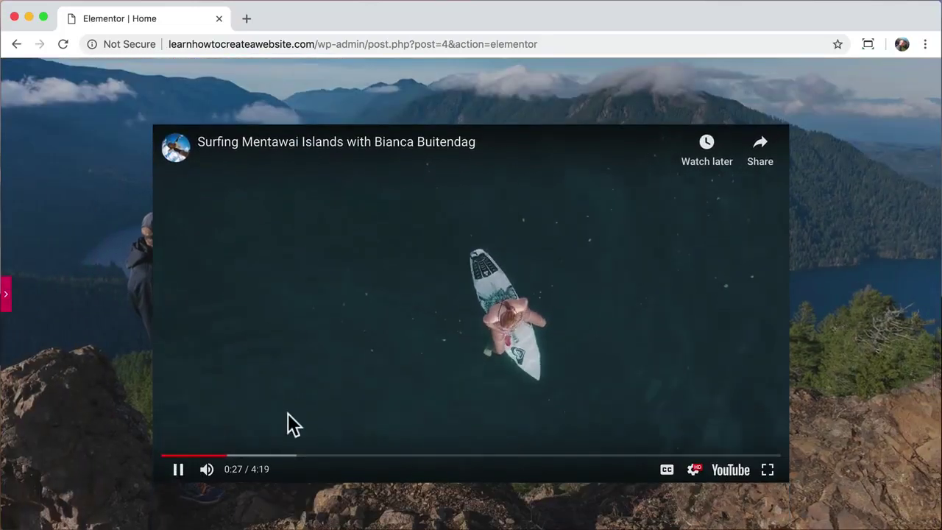
scroll(287, 413, "down", 1)
scroll(288, 413, "up", 2)
scroll(288, 413, "down", 1)
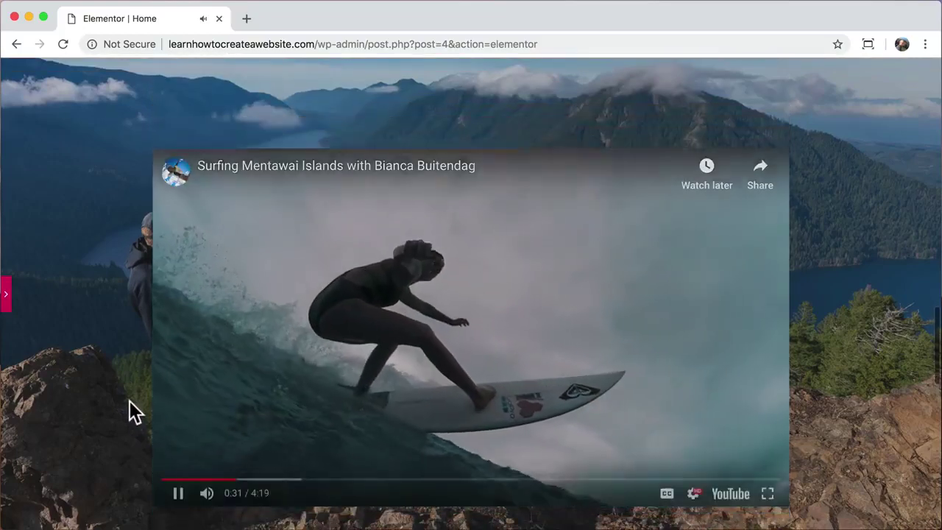
scroll(117, 392, "down", 1)
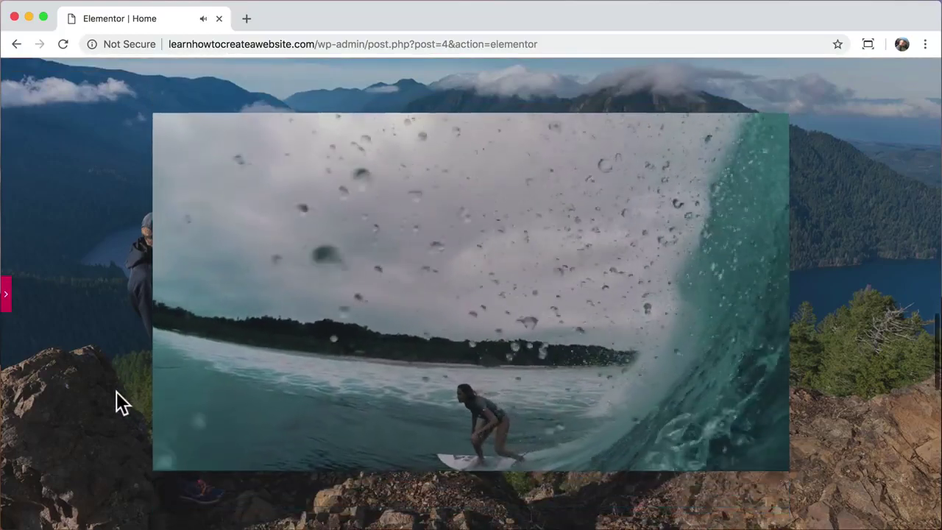
scroll(117, 405, "down", 1)
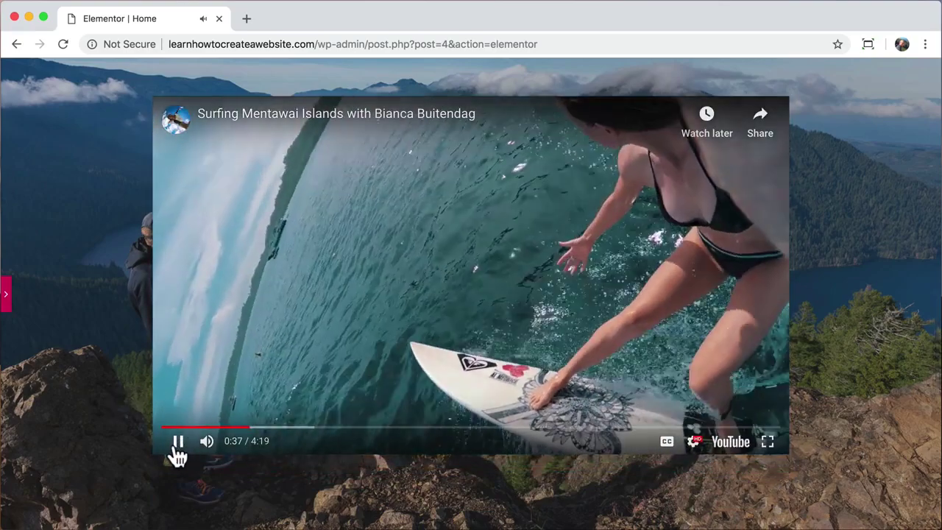
left_click(177, 442)
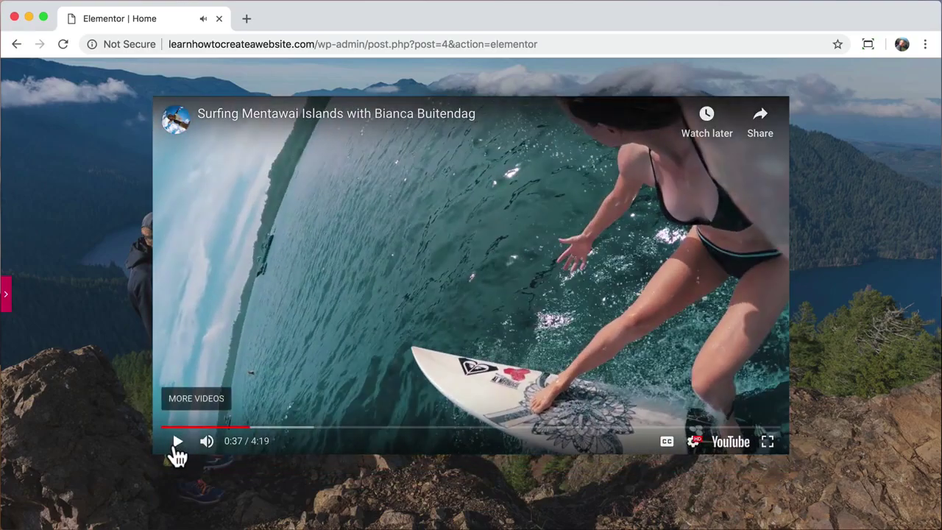
left_click(6, 298)
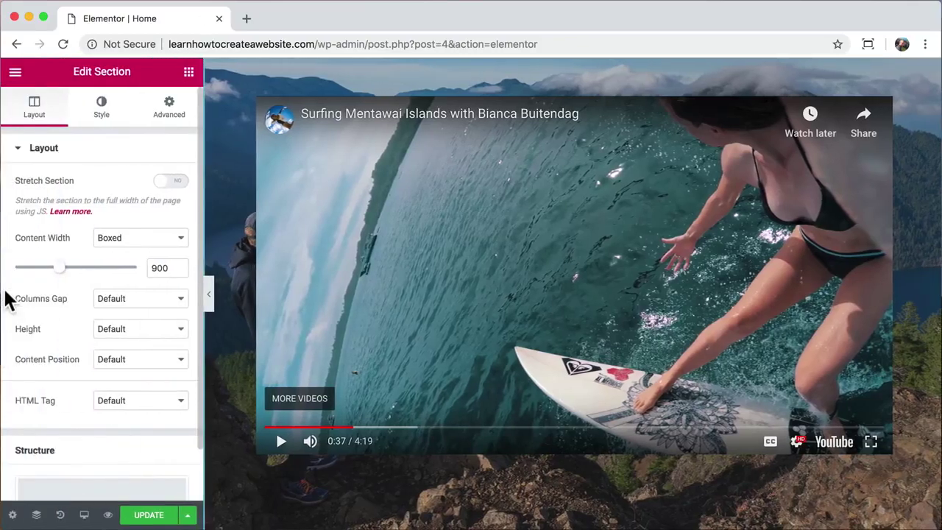
left_click(293, 144)
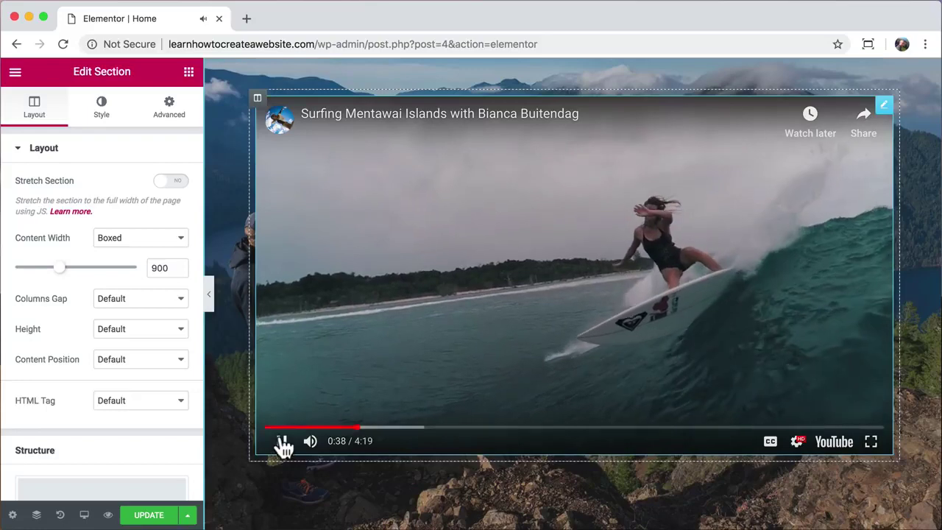
left_click(282, 440)
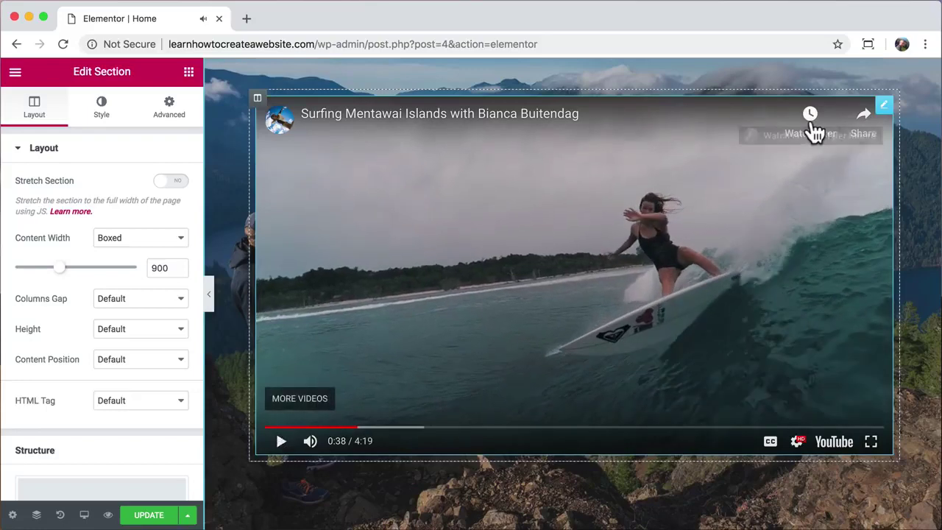
left_click(882, 106)
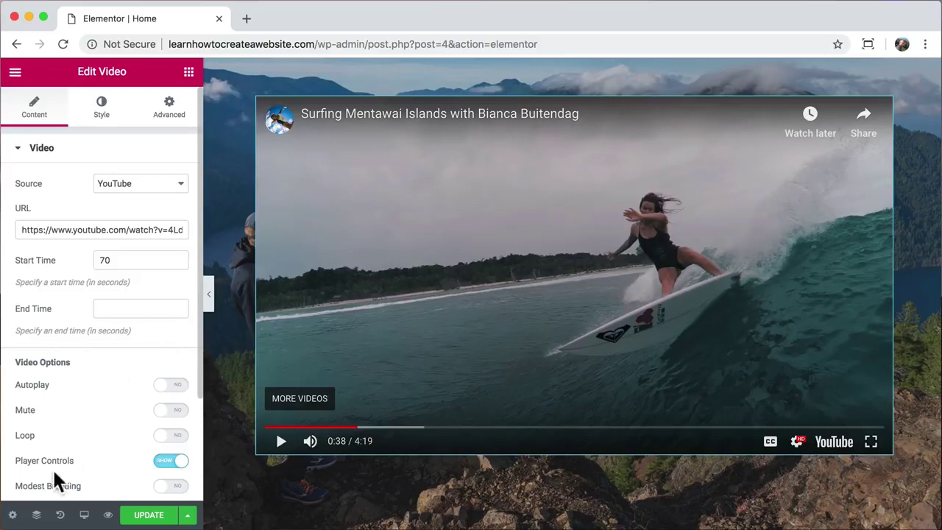
- Show the History panel's list of recent editing actions
left_click(61, 516)
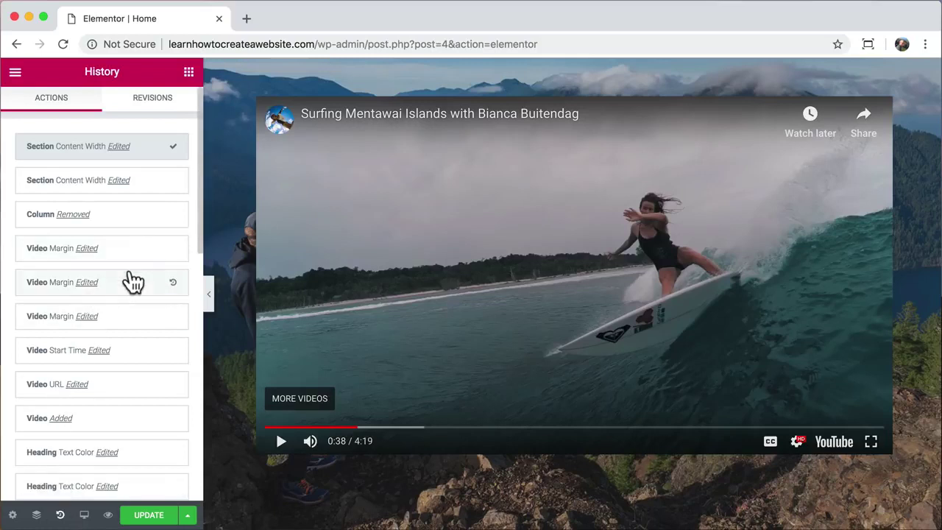
- Roll the page back to the 'Video Margin Edited' history entry
scroll(131, 281, "down", 1)
scroll(130, 281, "down", 2)
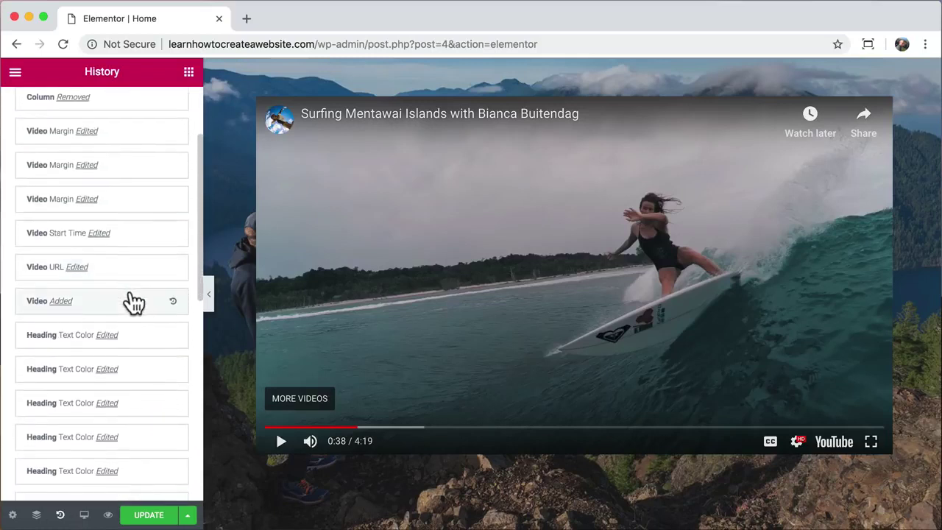
scroll(143, 248, "up", 1)
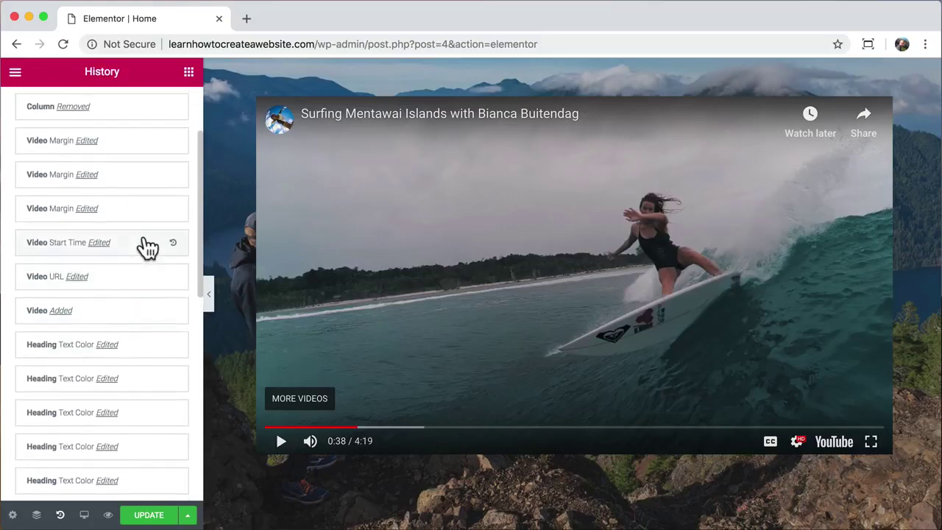
left_click(145, 213)
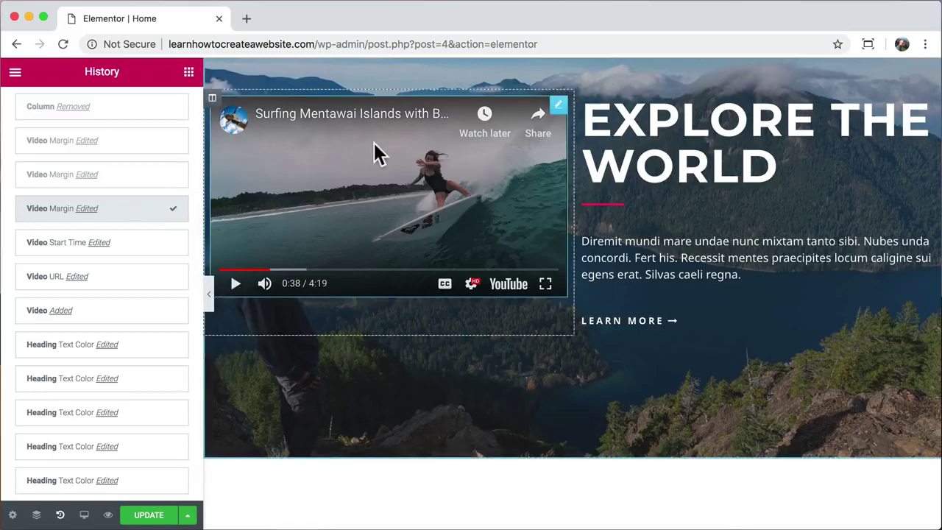
- Delete the video column and center the EXPLORE THE WORLD heading, divider and paragraph
right_click(212, 115)
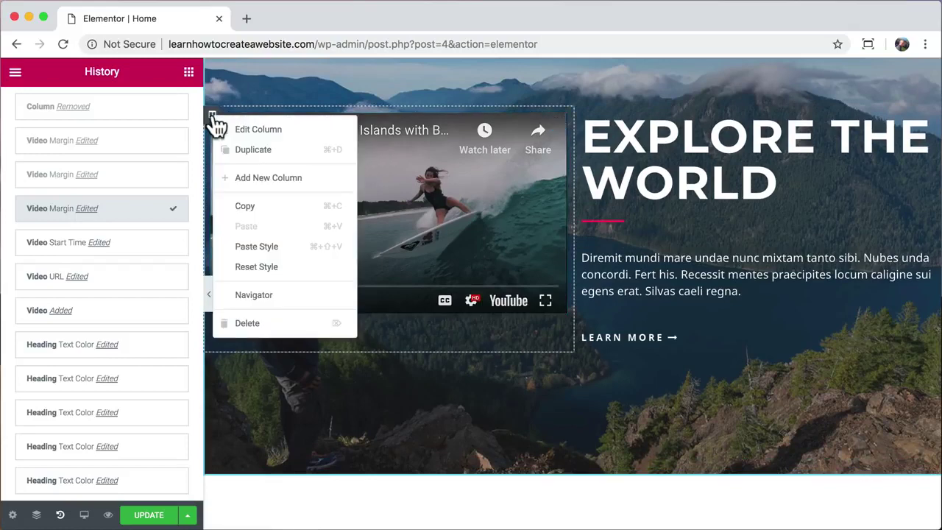
left_click(259, 326)
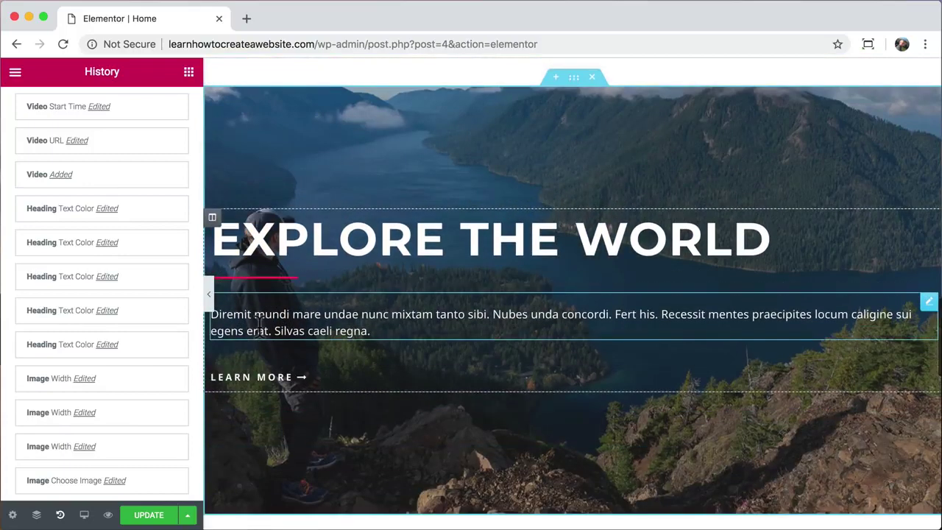
left_click(372, 243)
left_click(78, 410)
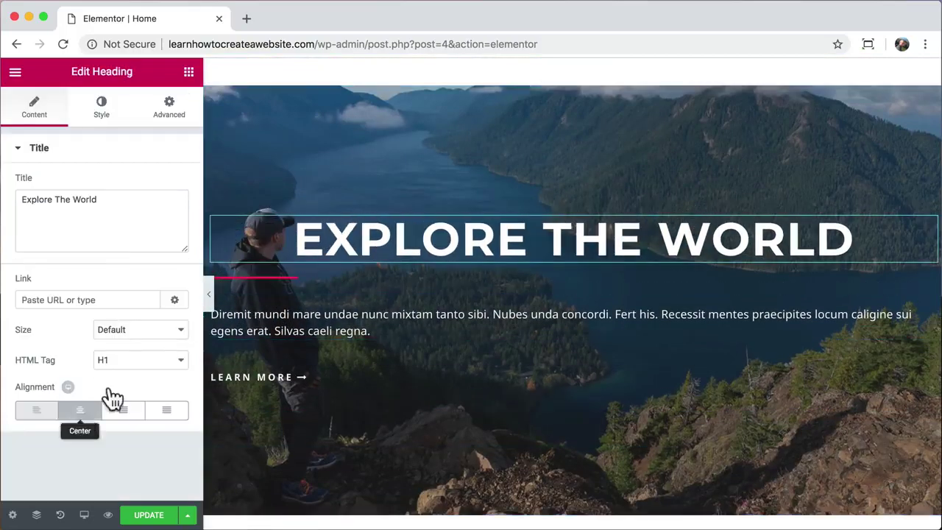
left_click(273, 278)
left_click(103, 361)
left_click(243, 322)
left_click(52, 285)
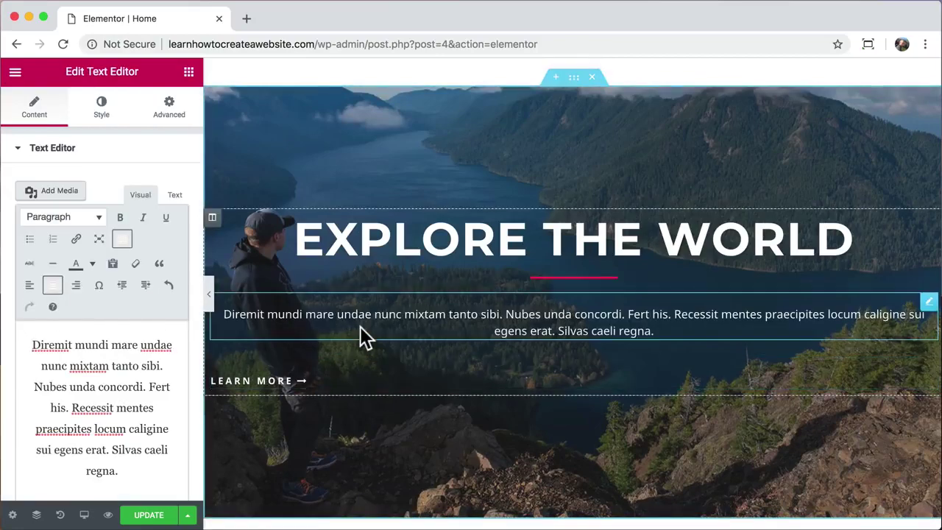
- Copy the other section's LEARN MORE button and paste its style onto this LEARN MORE button
scroll(362, 336, "up", 3)
right_click(391, 144)
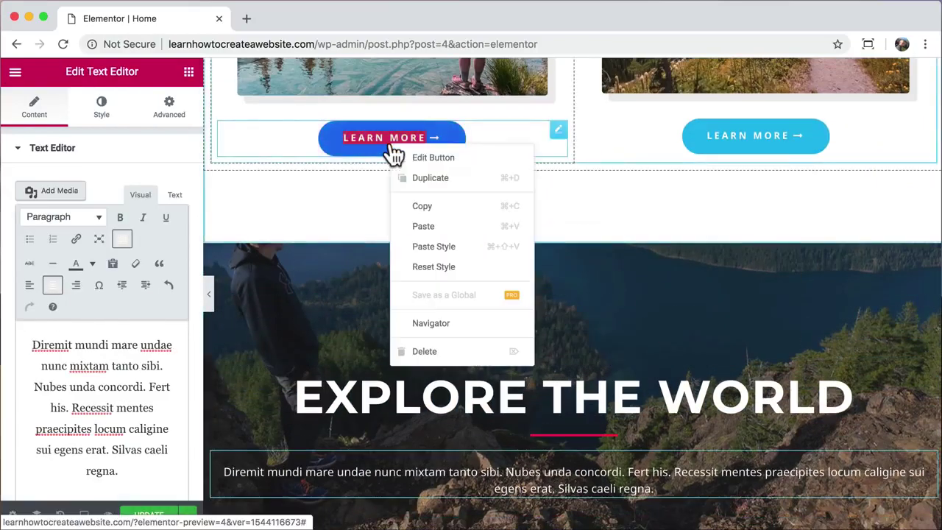
left_click(441, 208)
scroll(440, 208, "down", 4)
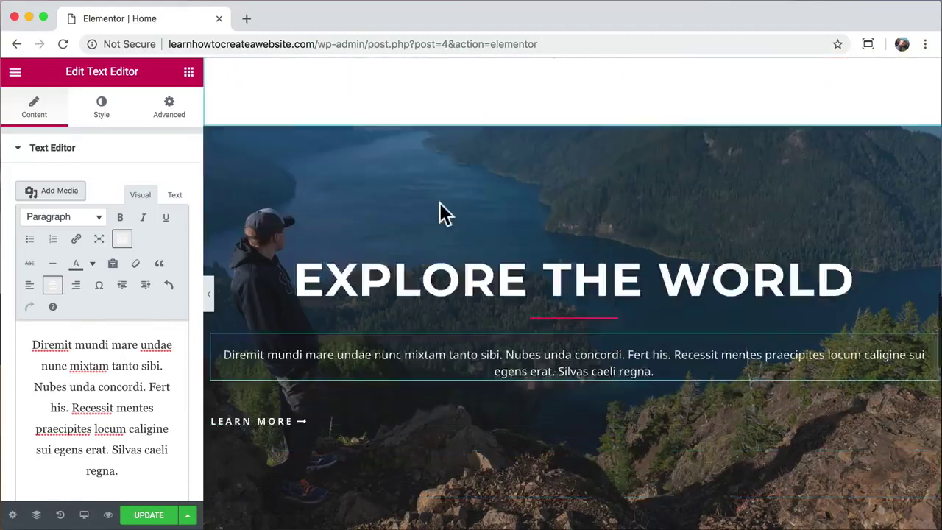
right_click(270, 285)
left_click(331, 379)
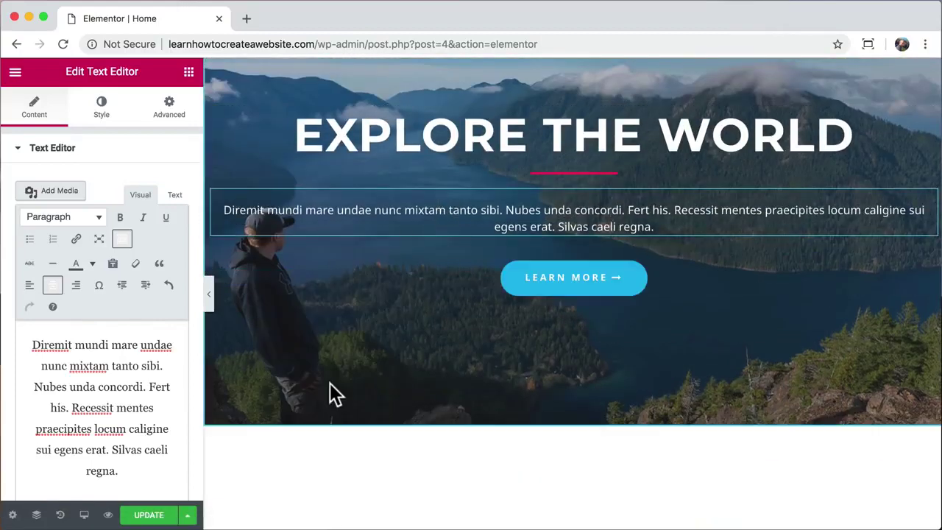
scroll(330, 383, "up", 3)
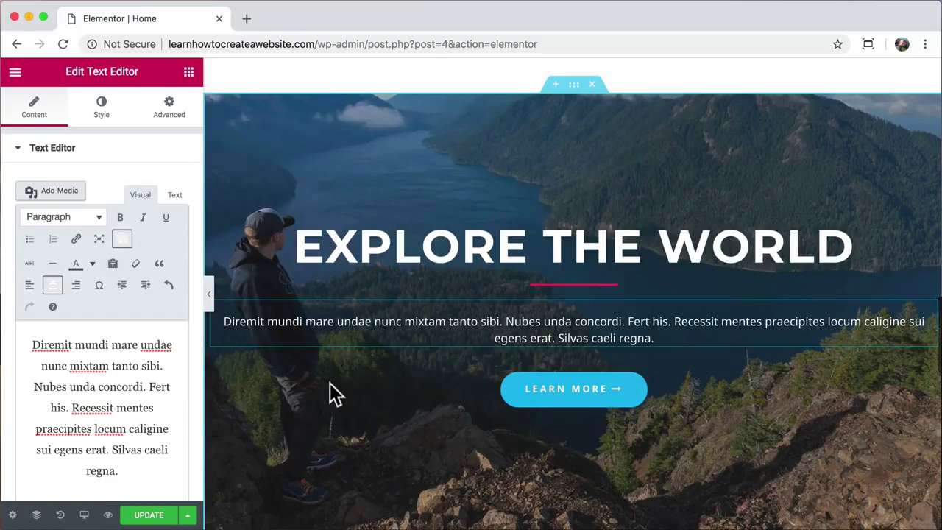
scroll(330, 383, "up", 1)
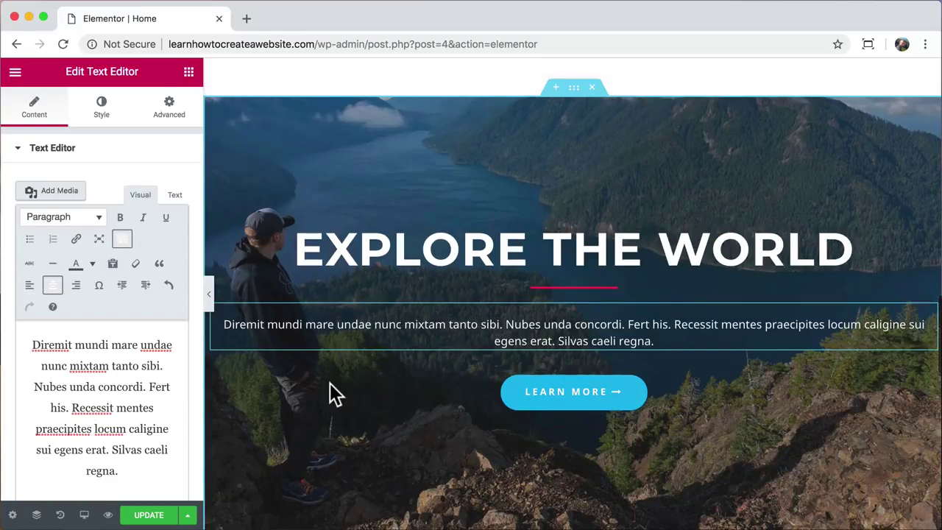
- Set the Explore the World section's content width to 800
left_click(574, 97)
left_click_drag(22, 272, 49, 279)
left_click(157, 268)
type("800")
- Give the section a YouTube video background starting at 70 and ending at 96
left_click(103, 120)
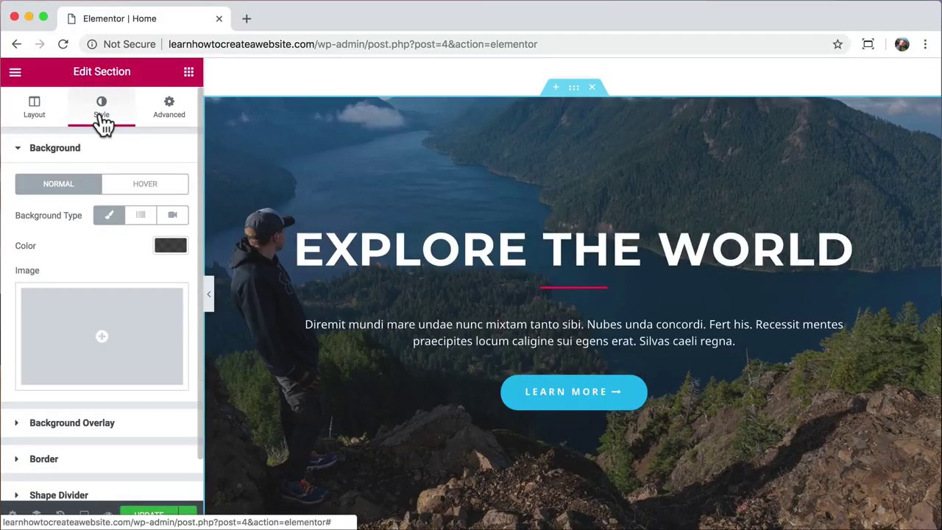
left_click(174, 218)
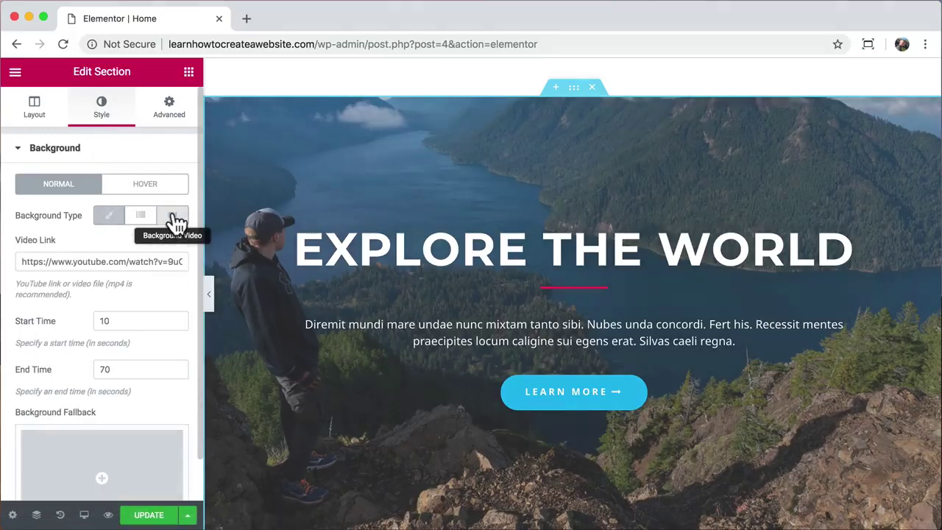
left_click(77, 261)
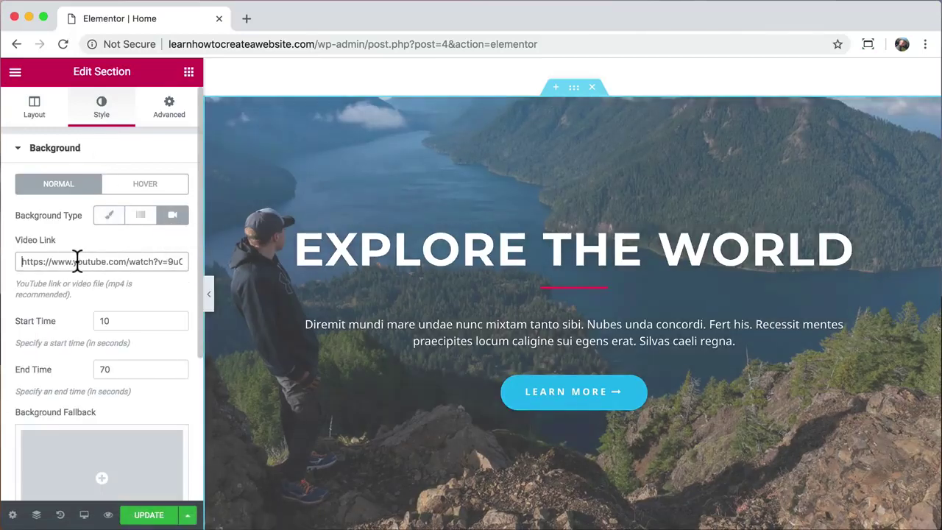
key("super+v")
left_click(109, 320)
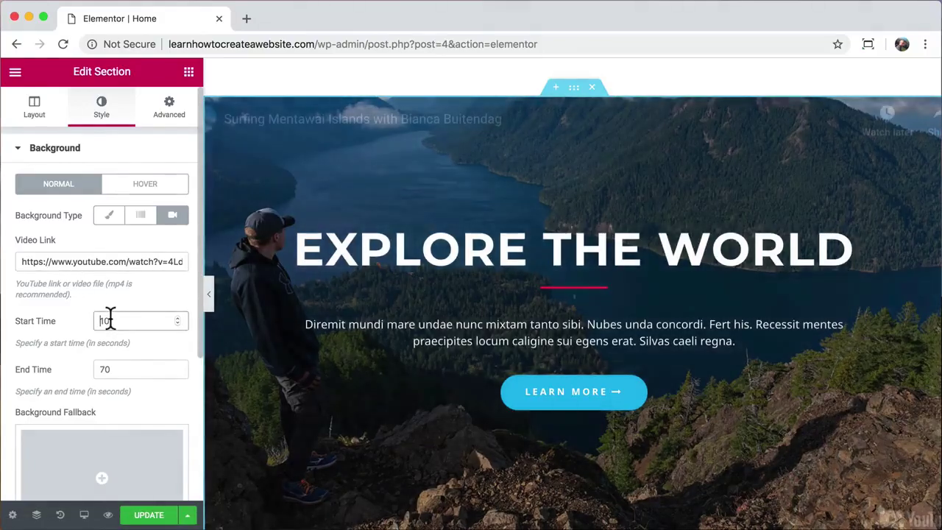
type("70")
left_click(117, 369)
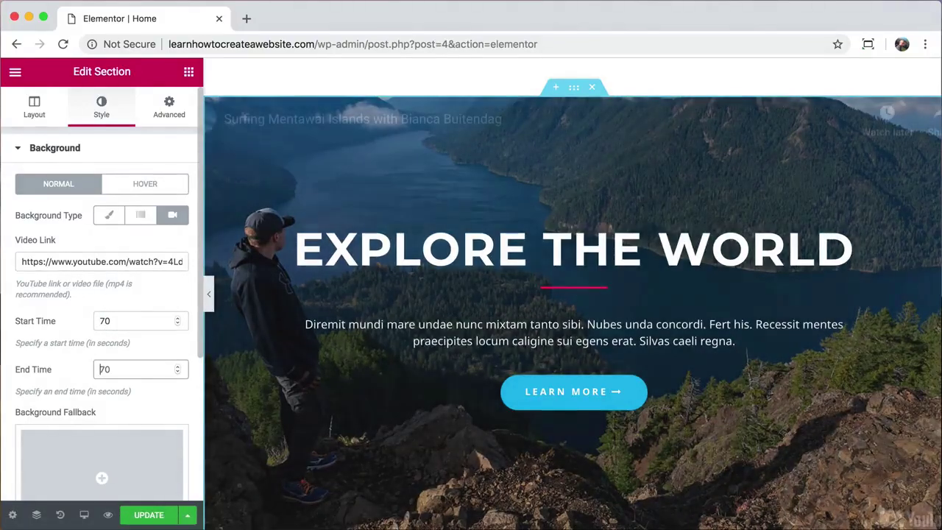
type("96")
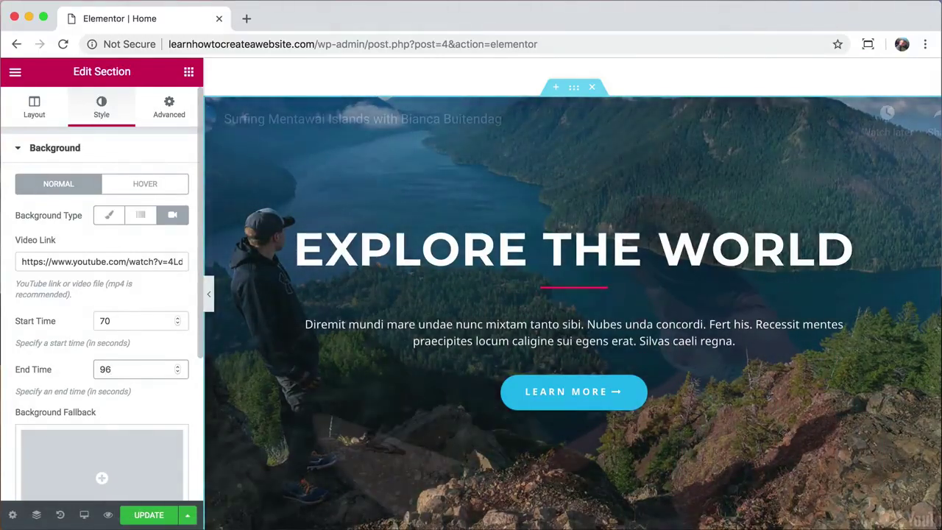
- Remove the background overlay image so the video shows through
scroll(135, 270, "down", 3)
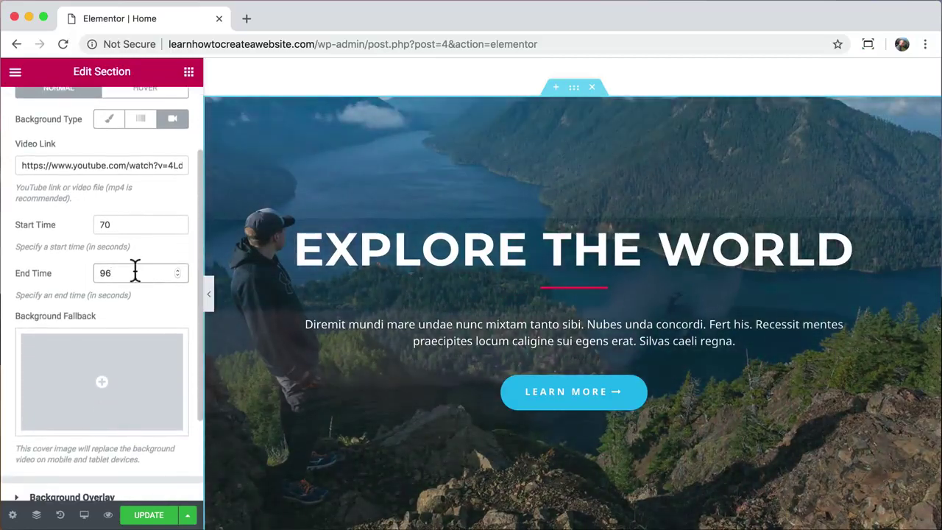
scroll(134, 270, "down", 3)
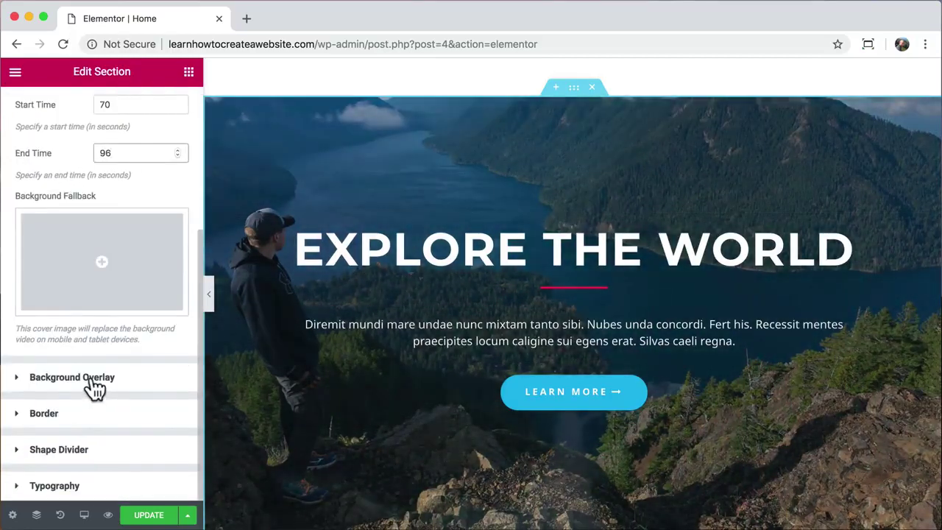
left_click(95, 383)
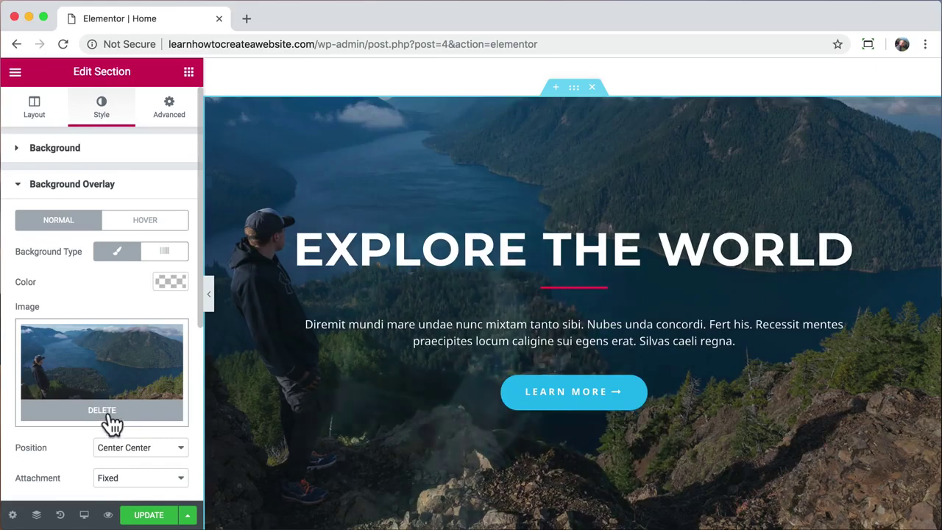
left_click(109, 415)
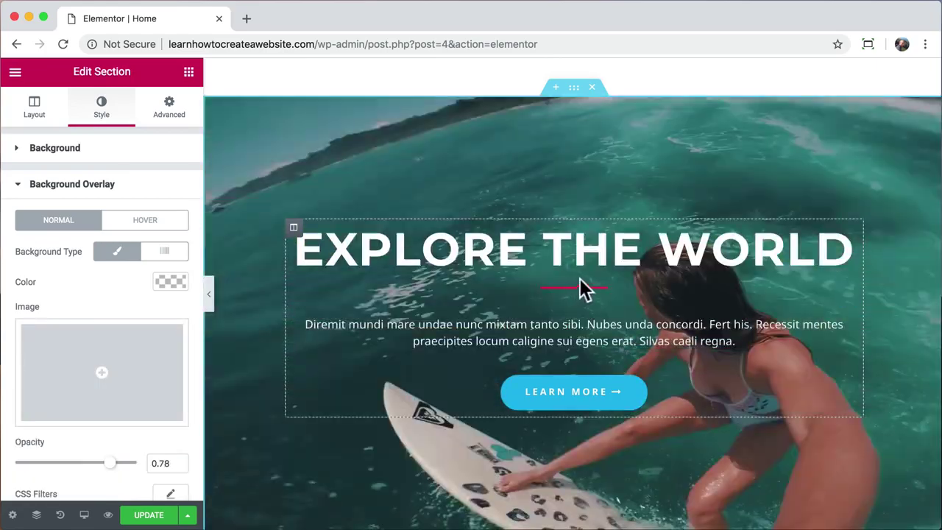
- Change the heading's divider colour from pink to white and update the page
left_click(581, 288)
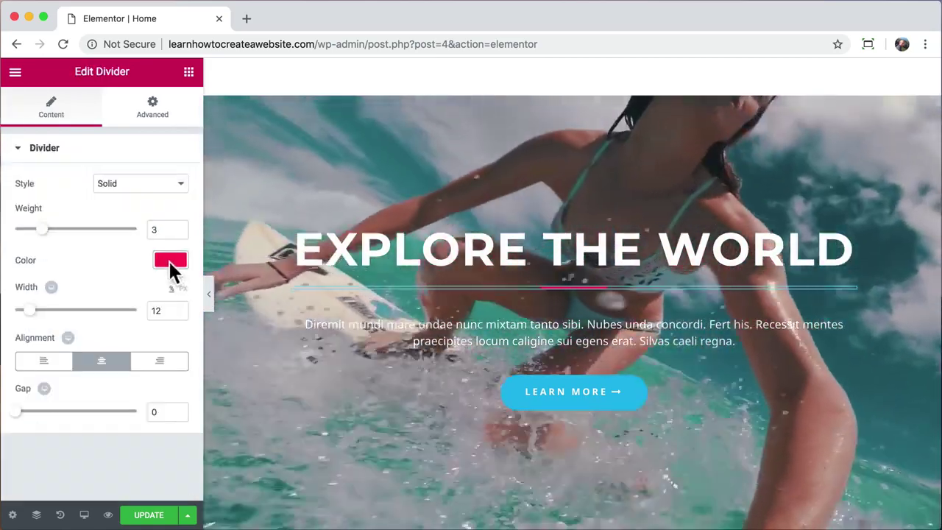
left_click(171, 262)
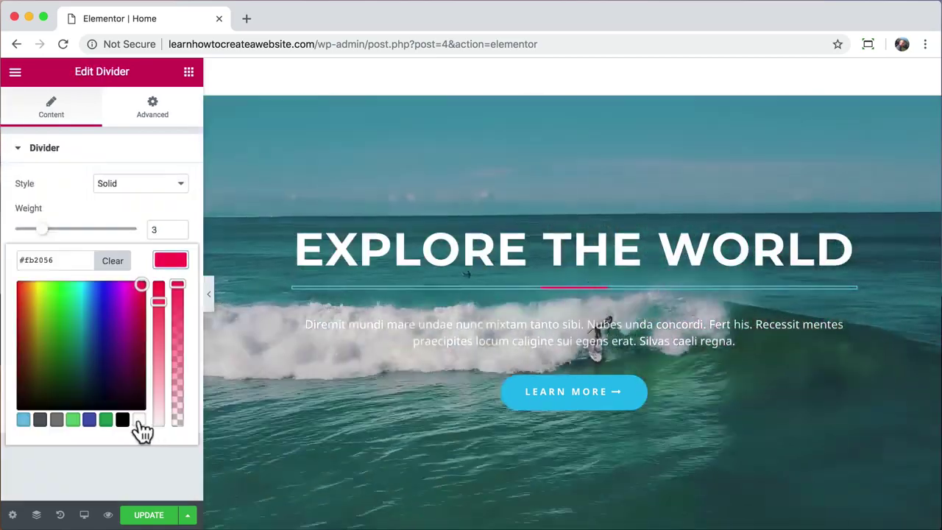
left_click(138, 421)
left_click(174, 260)
scroll(315, 256, "down", 1)
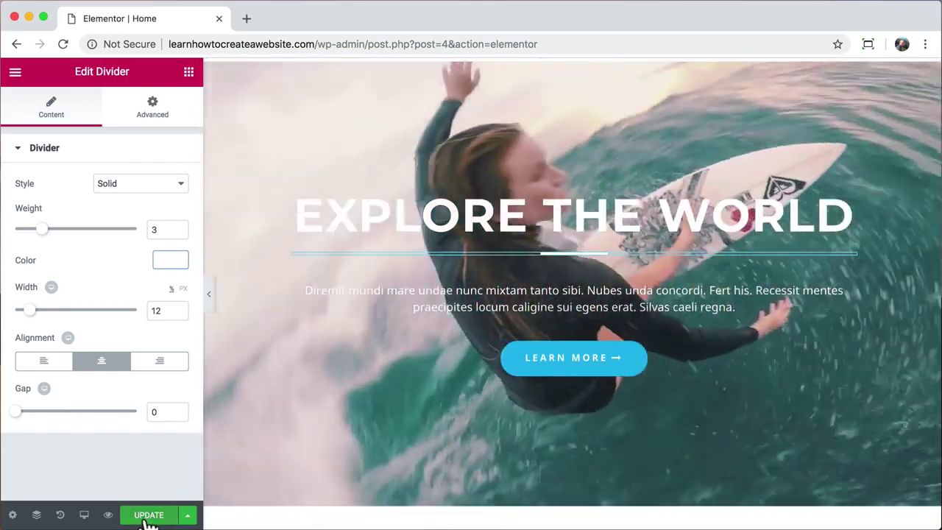
left_click(148, 515)
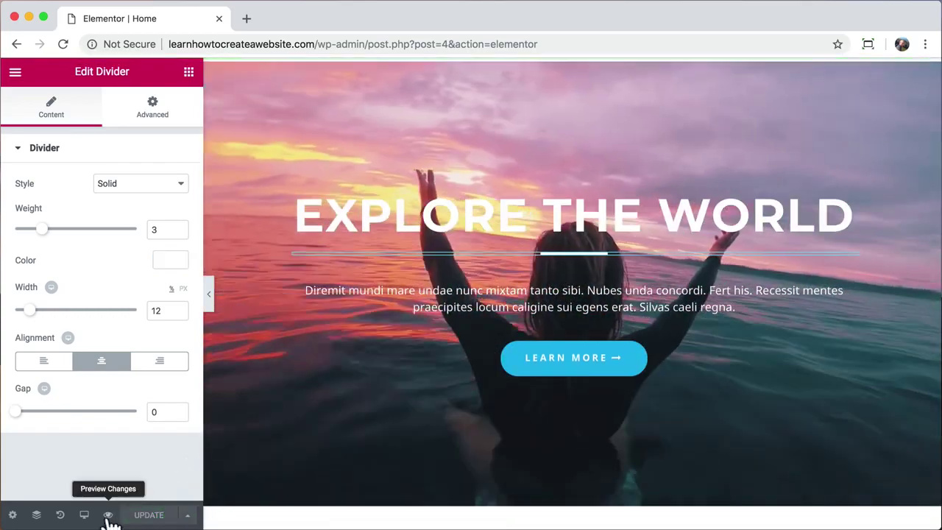
left_click(108, 515)
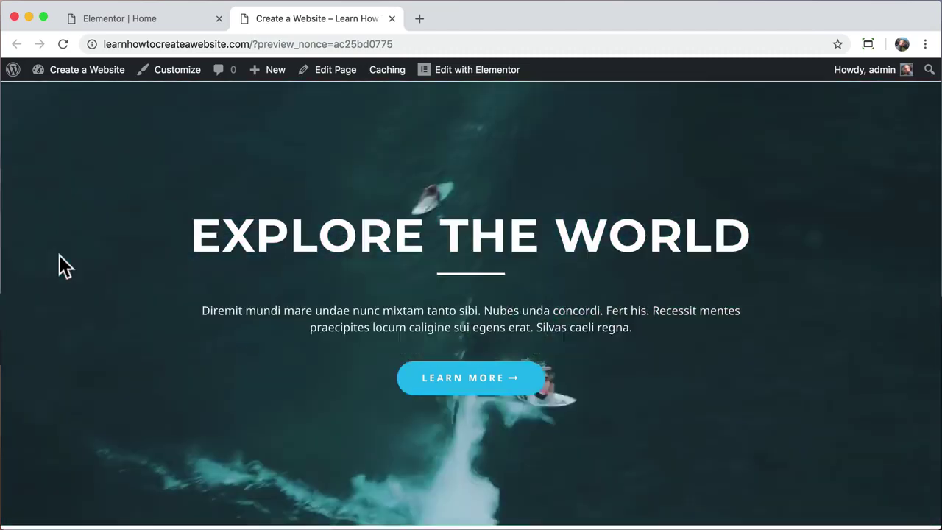
left_click(392, 18)
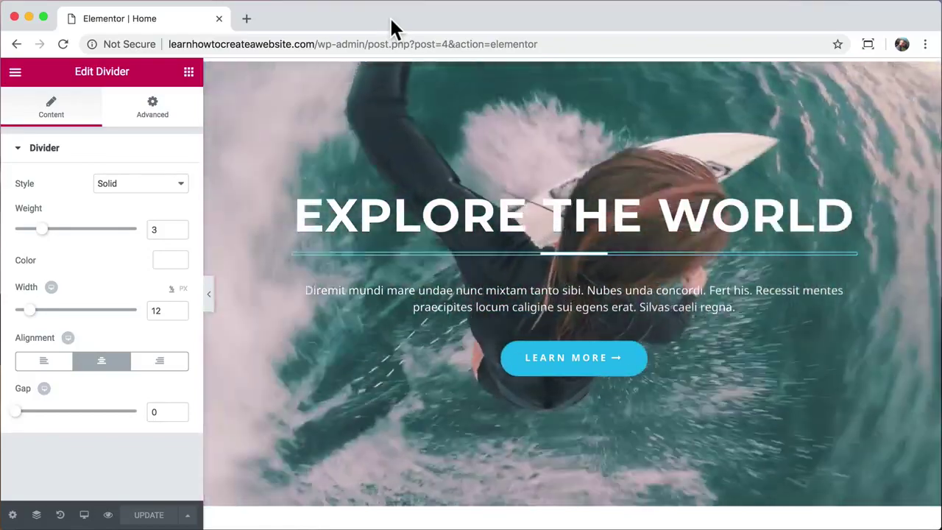
- Add an empty one-column section at the page bottom, below Upcoming Tours & Destination
scroll(333, 271, "down", 5)
scroll(332, 266, "down", 4)
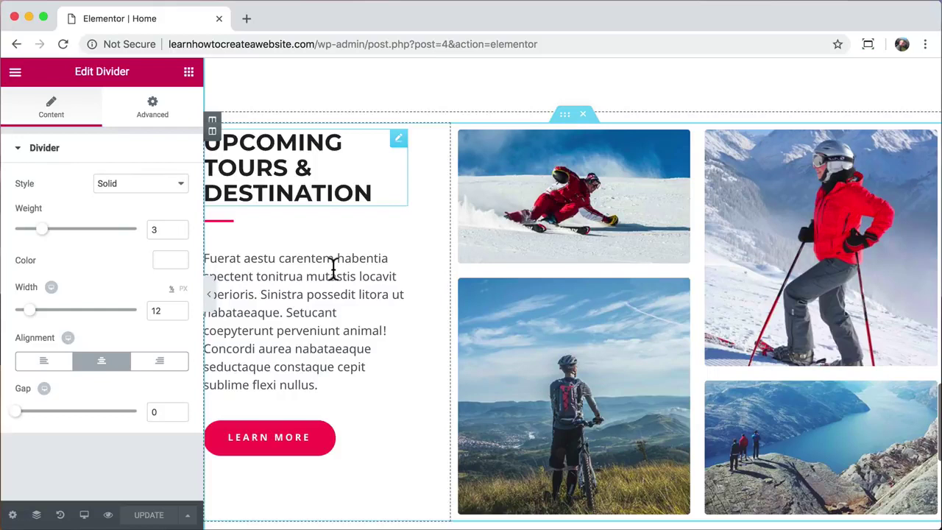
scroll(334, 267, "down", 1)
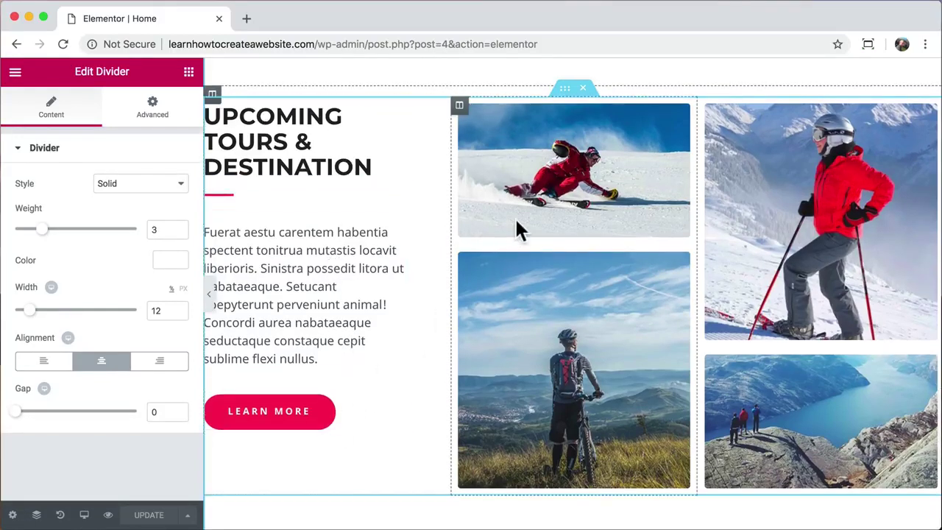
scroll(392, 300, "down", 10)
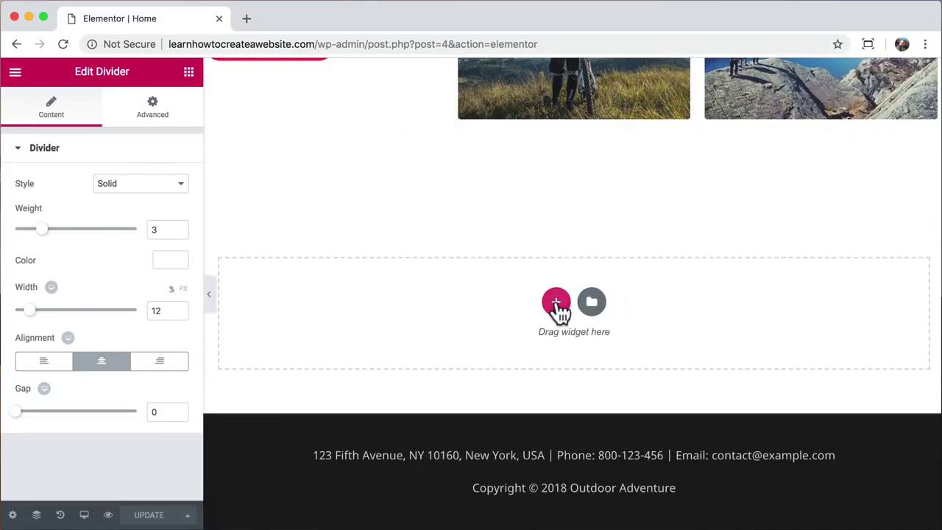
left_click(557, 305)
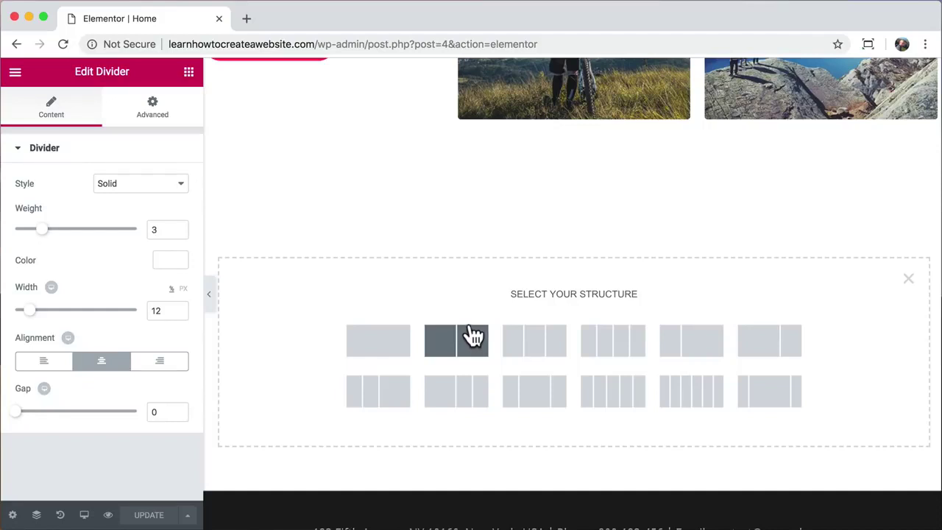
scroll(475, 250, "up", 5)
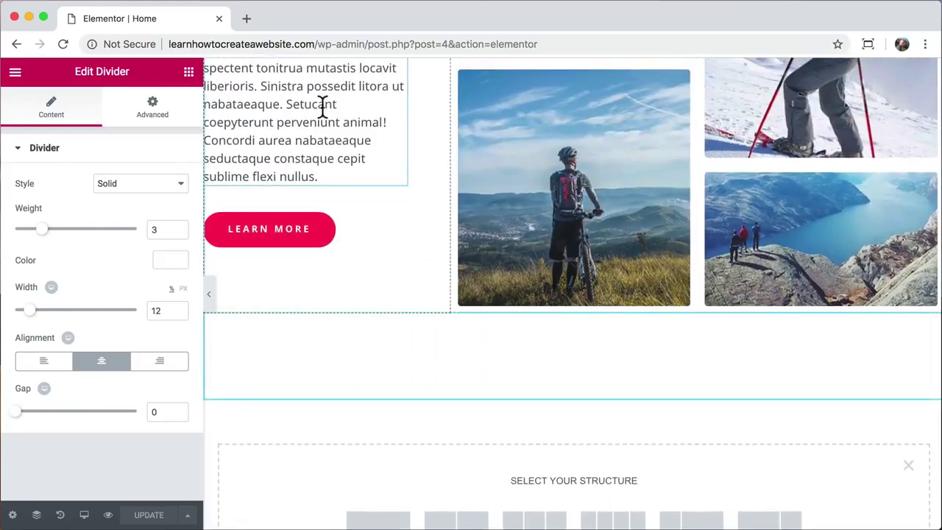
scroll(321, 103, "up", 4)
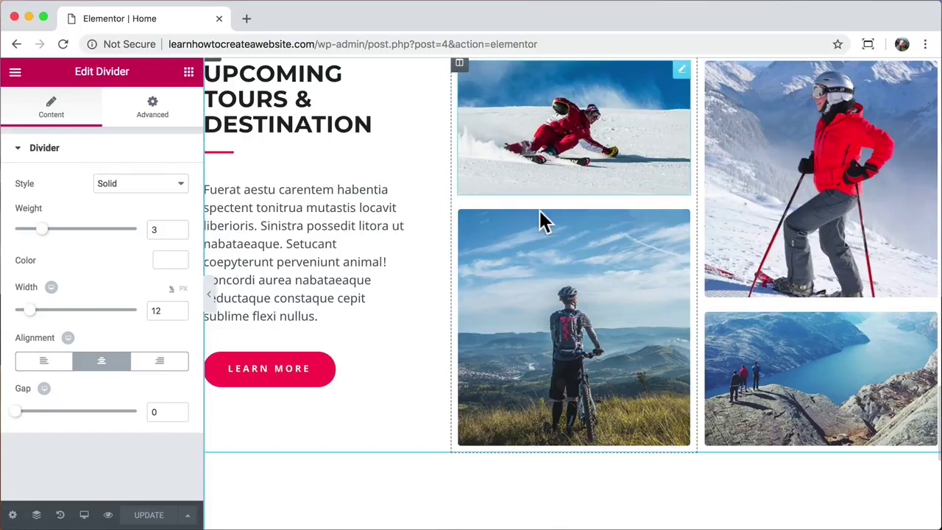
scroll(626, 279, "down", 7)
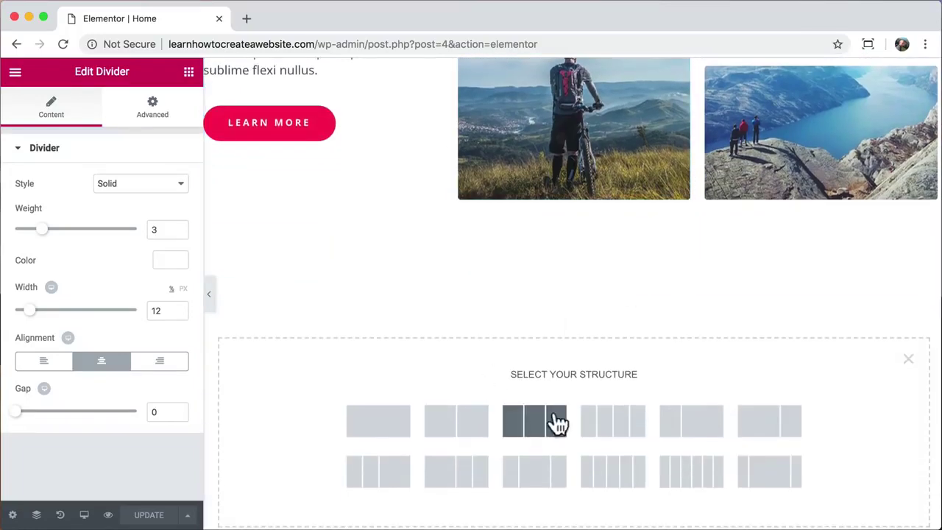
left_click(378, 427)
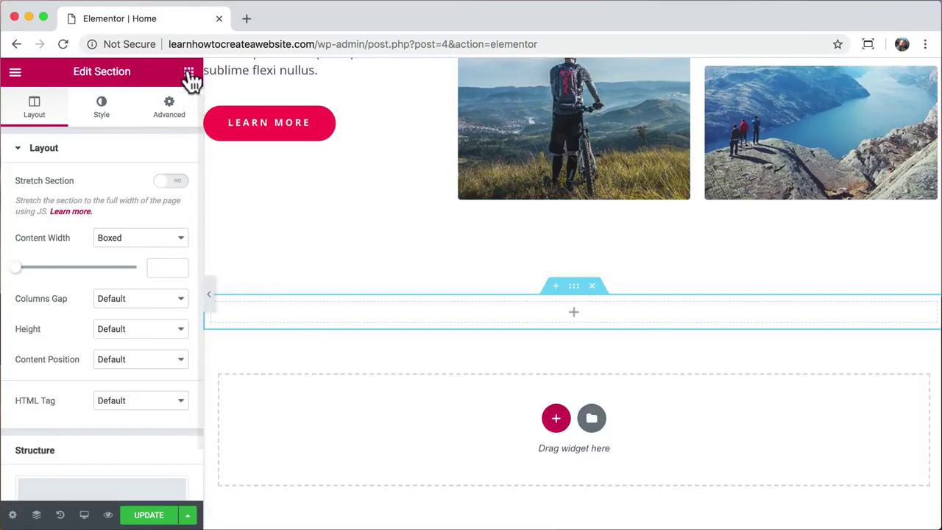
- Add a centered Heading widget reading WORDPRESS to the new section
left_click(188, 72)
left_click_drag(158, 199, 463, 306)
triple_click(463, 308)
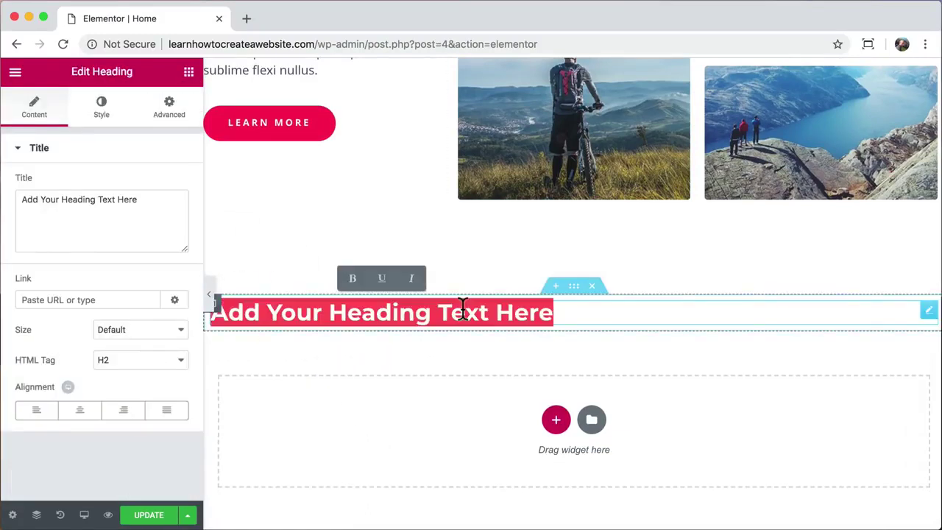
type("WORDPRESS")
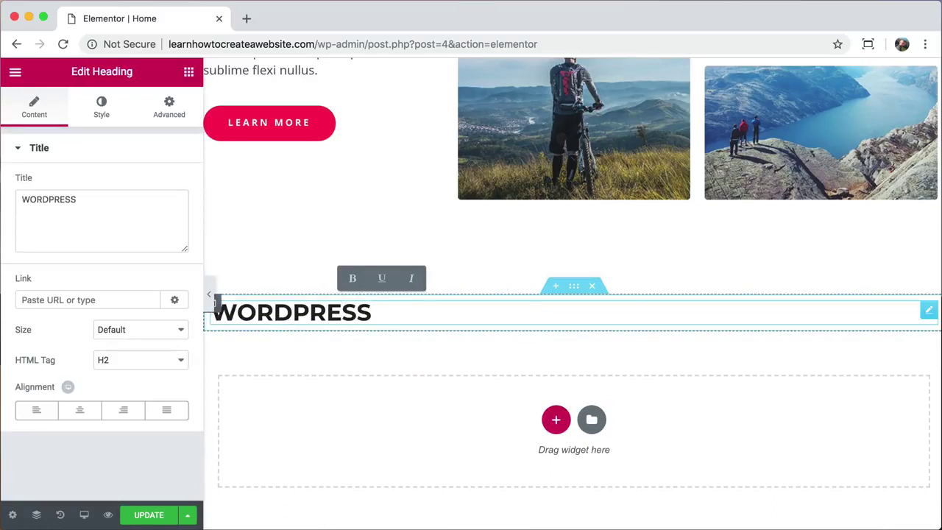
left_click(80, 410)
- Try the Permanent Marker font on the heading at 88 px
left_click(106, 114)
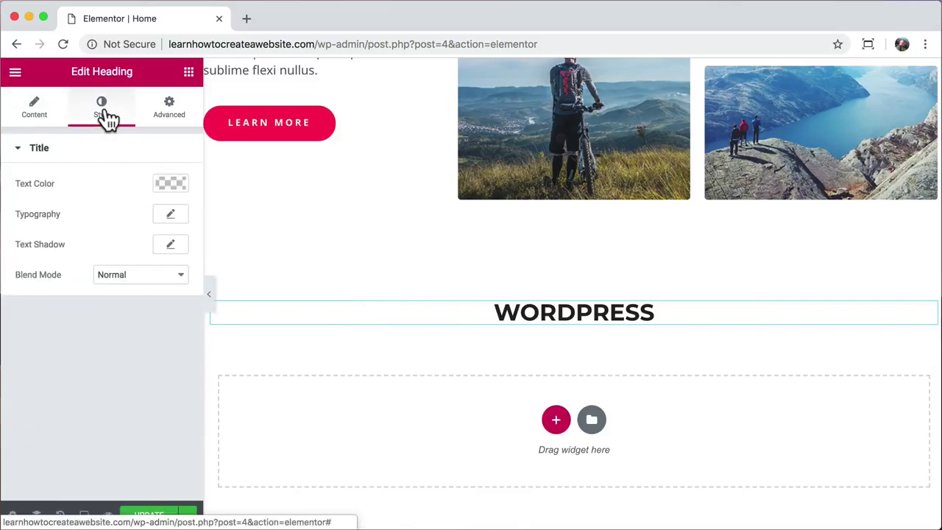
left_click(170, 217)
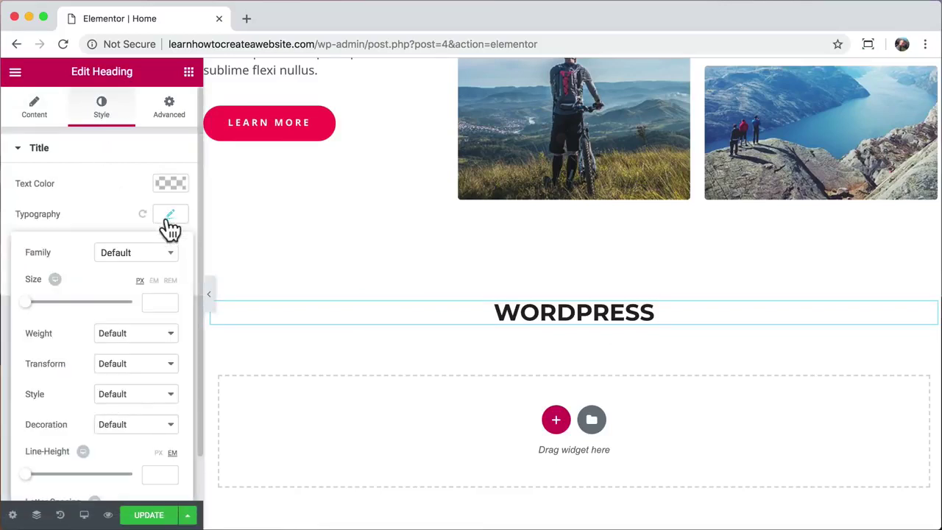
left_click(166, 266)
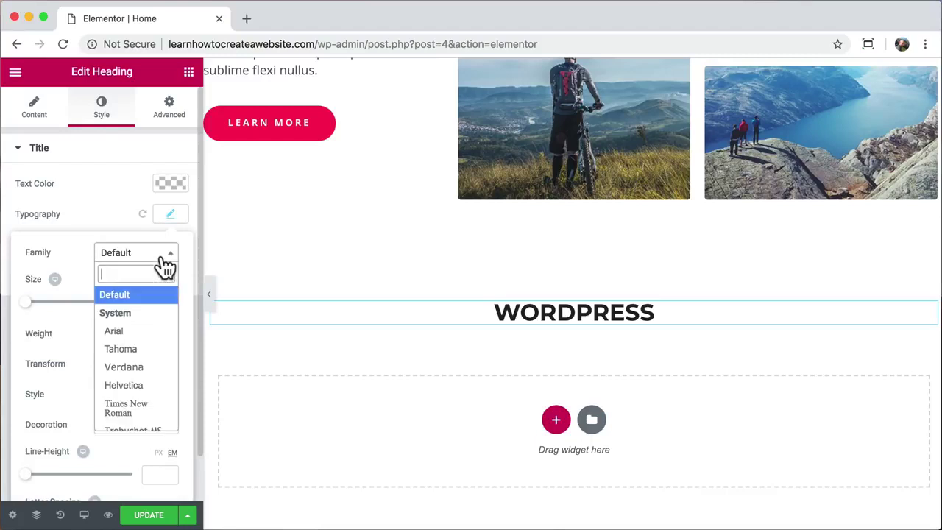
scroll(145, 361, "down", 3)
type("per")
left_click(131, 332)
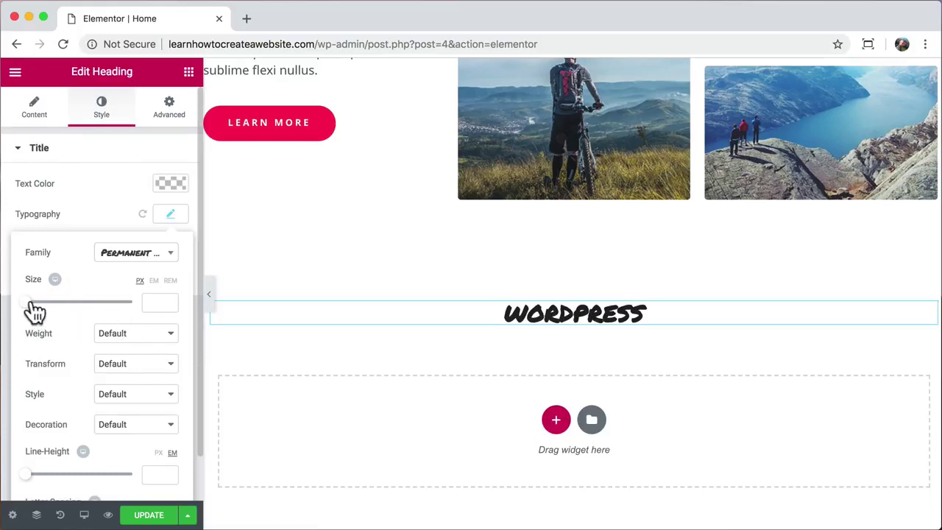
left_click_drag(31, 312, 76, 312)
- Try Peralta, then set the heading font to Lato
left_click(161, 259)
left_click(139, 337)
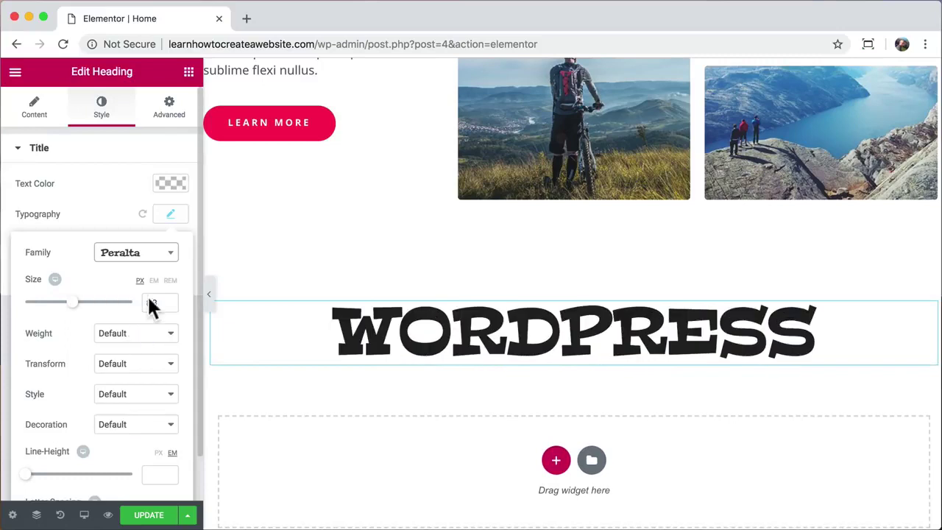
left_click(163, 259)
scroll(153, 382, "down", 3)
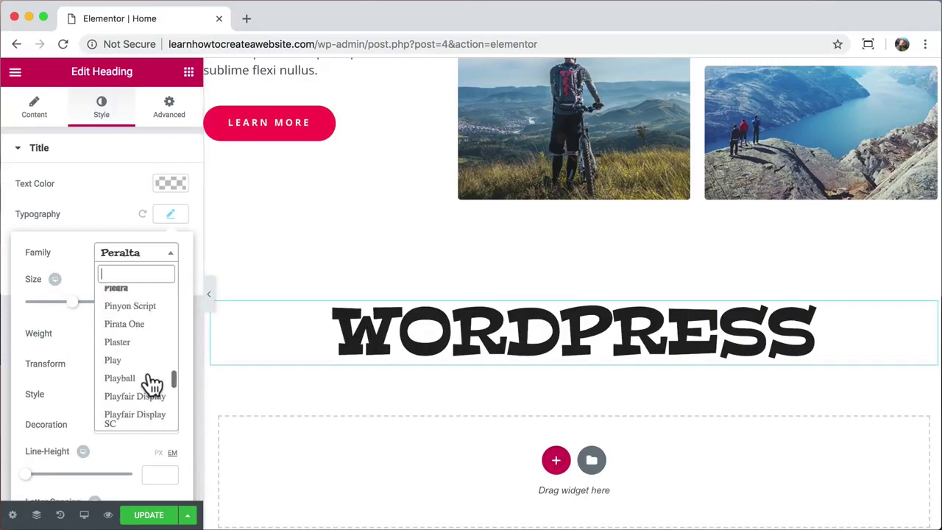
scroll(153, 383, "down", 2)
scroll(153, 382, "up", 4)
type("lat")
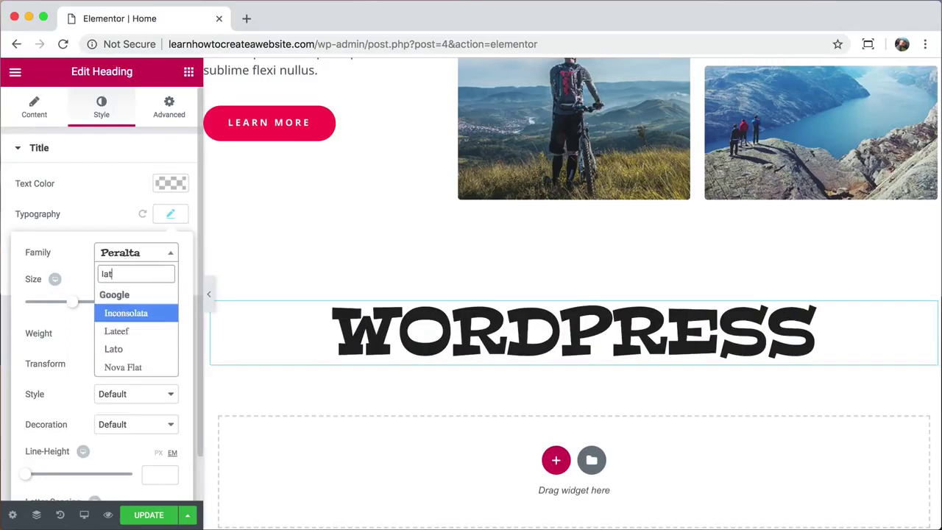
left_click(127, 342)
- Set the heading size to 100 px and font weight to 700
left_click(151, 303)
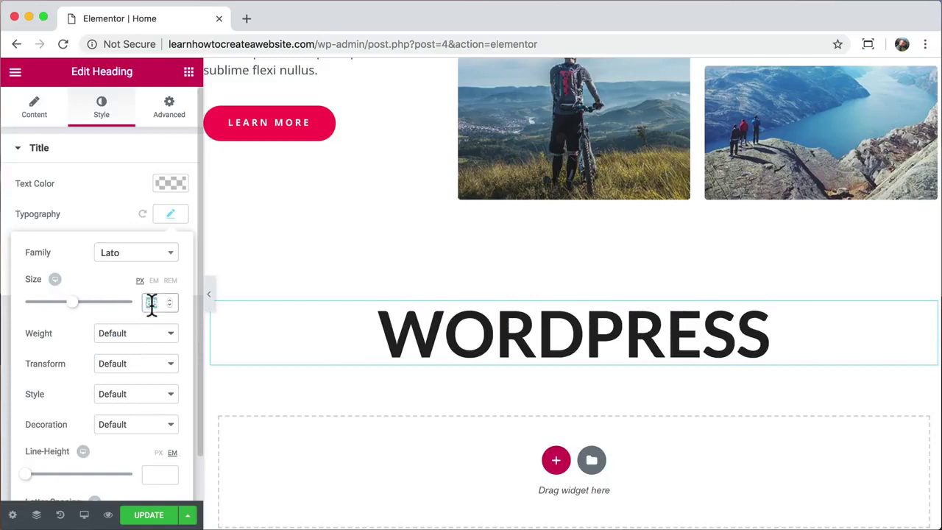
type("100")
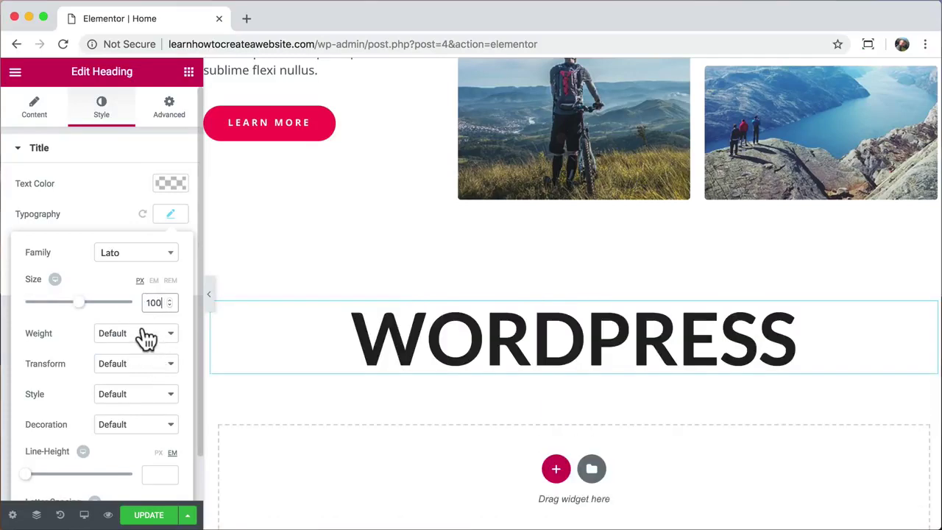
left_click(141, 331)
left_click(135, 233)
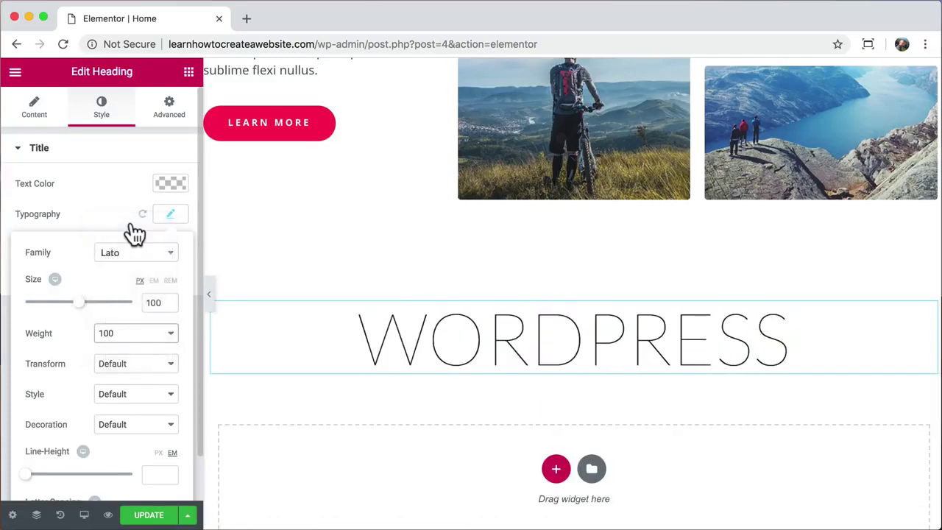
left_click(157, 338)
left_click(122, 403)
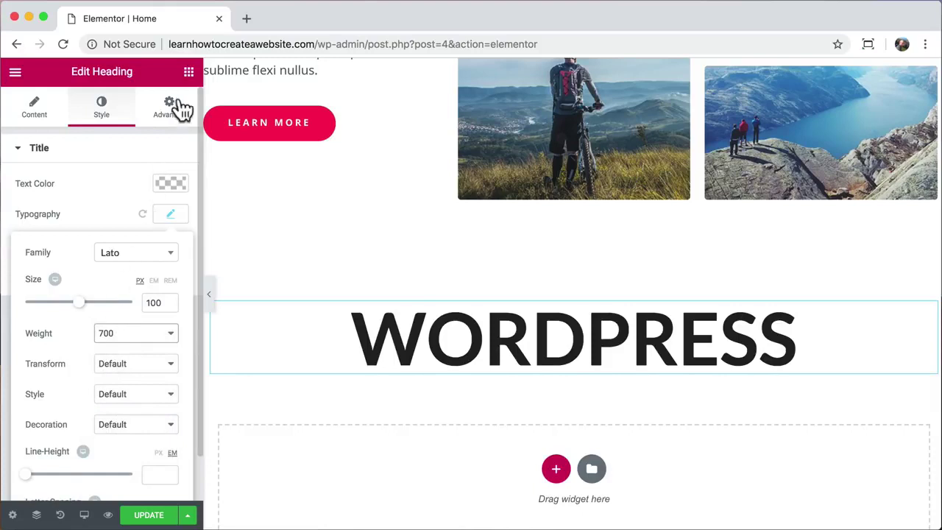
- Add a centered text block reading 'you are in control of everything, perfect'
left_click(188, 73)
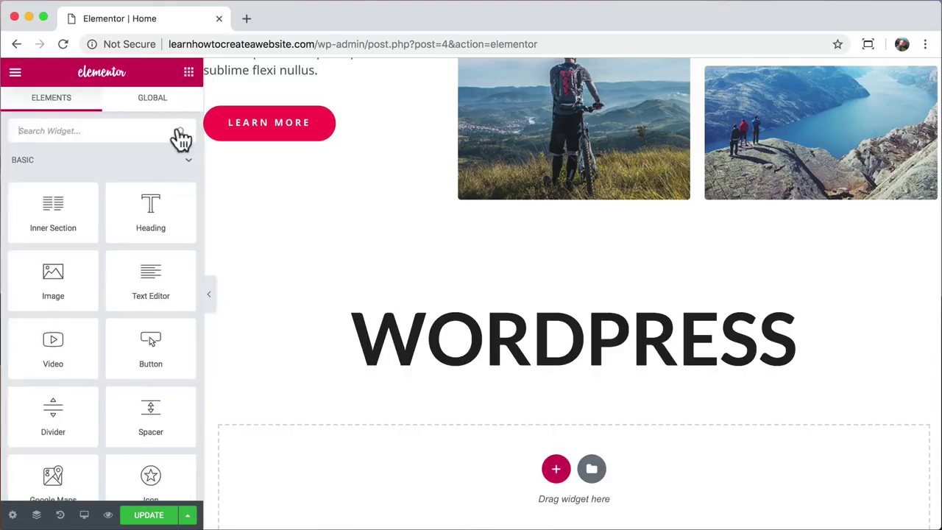
left_click_drag(150, 274, 518, 377)
left_click(66, 471)
key("ctrl+a")
type("you are in control of everything, perfect")
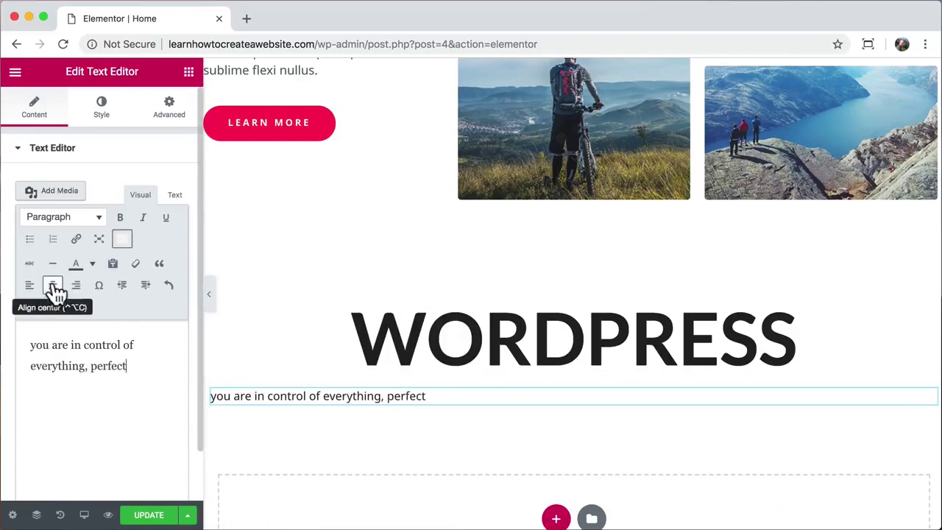
left_click(52, 285)
- Set the caption text size to 20 px
left_click(108, 109)
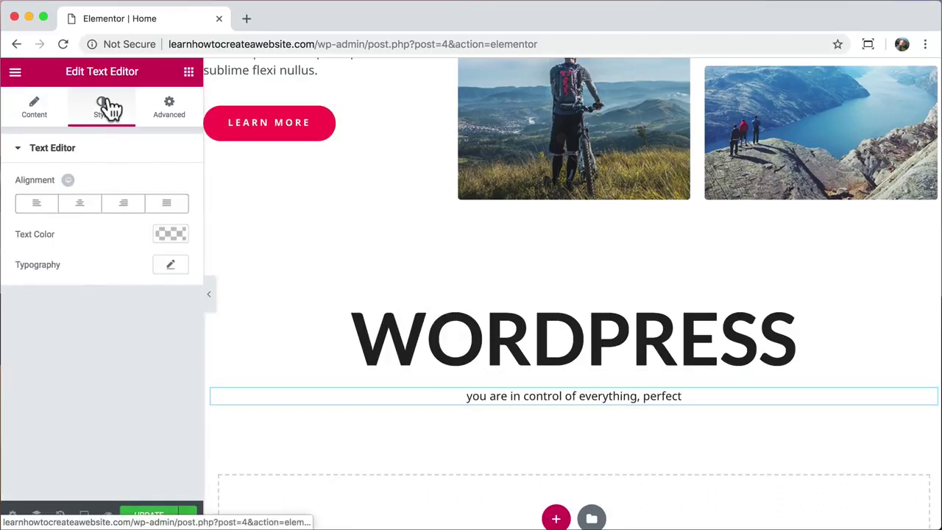
left_click(171, 266)
left_click_drag(33, 352, 41, 353)
- Duplicate the LEARN MORE button into the new section, center it, and relabel it 'Contact us'
right_click(248, 135)
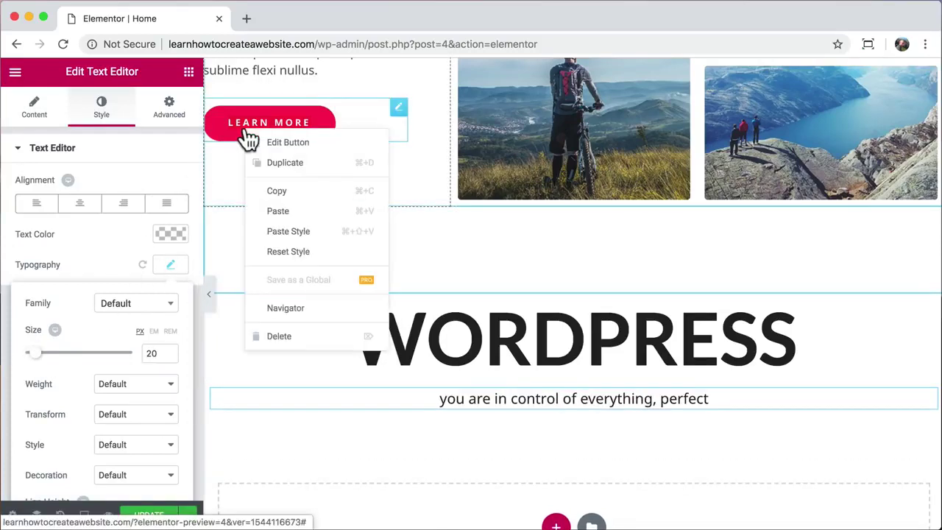
left_click(283, 163)
left_click_drag(398, 171, 533, 429)
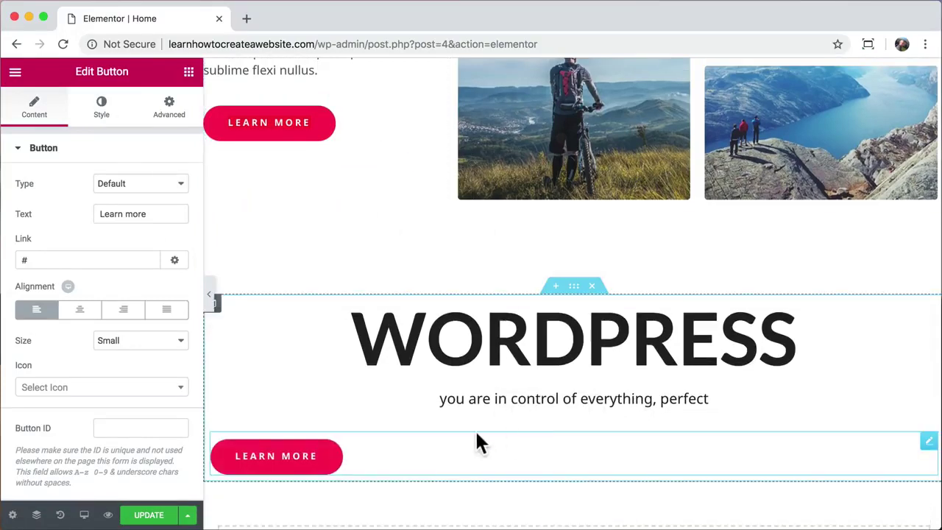
left_click(82, 312)
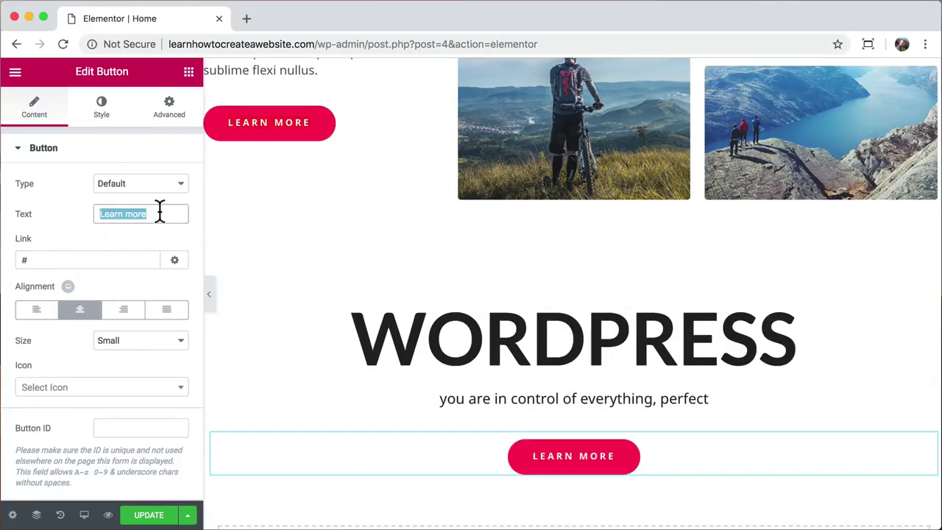
type("Contact us")
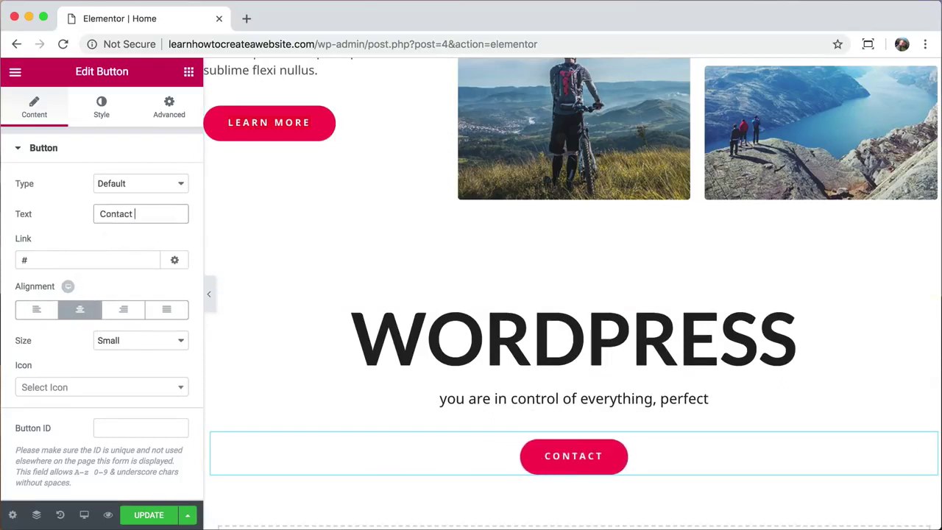
- Link the button to the Contact page and give it 25 px top padding
left_click(57, 258)
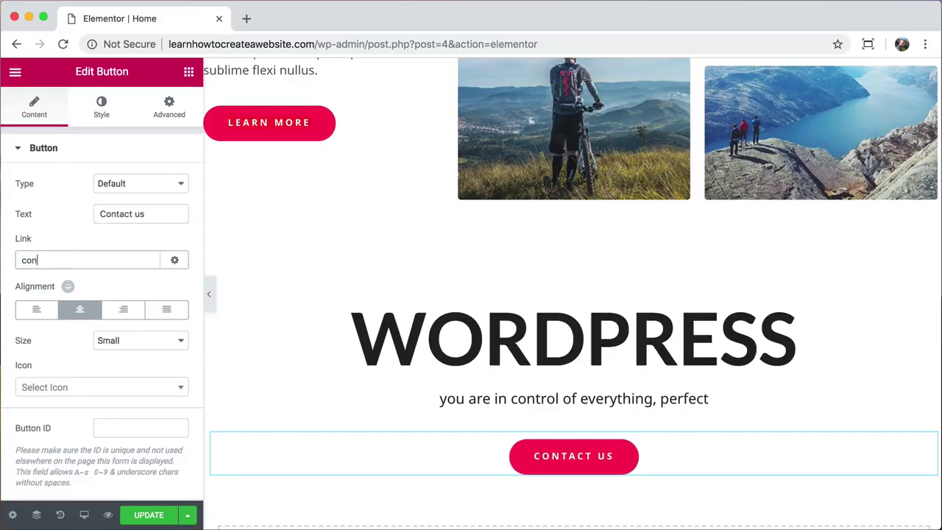
type("con")
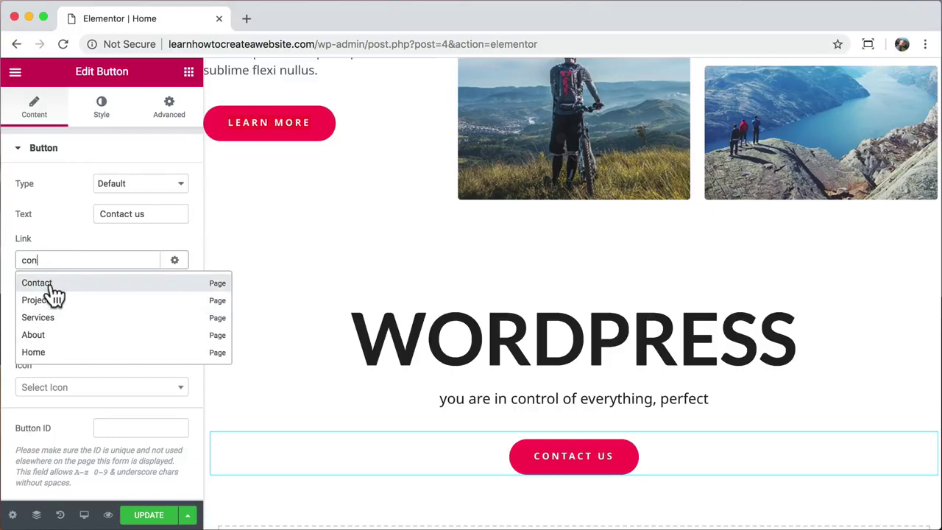
left_click(44, 280)
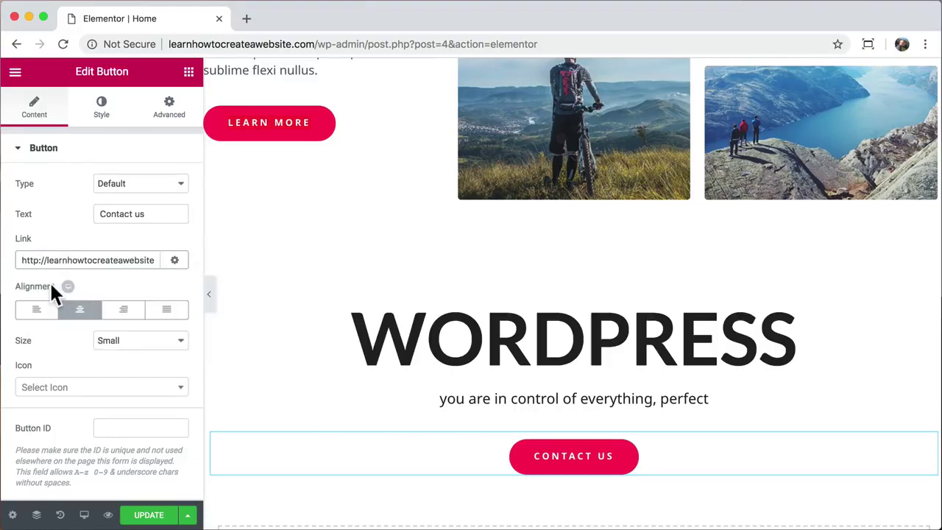
left_click(167, 122)
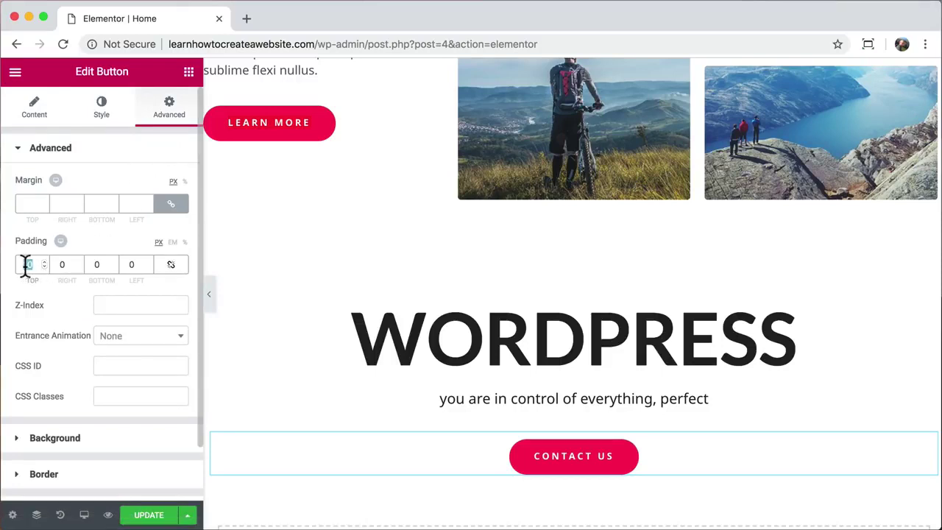
type("25")
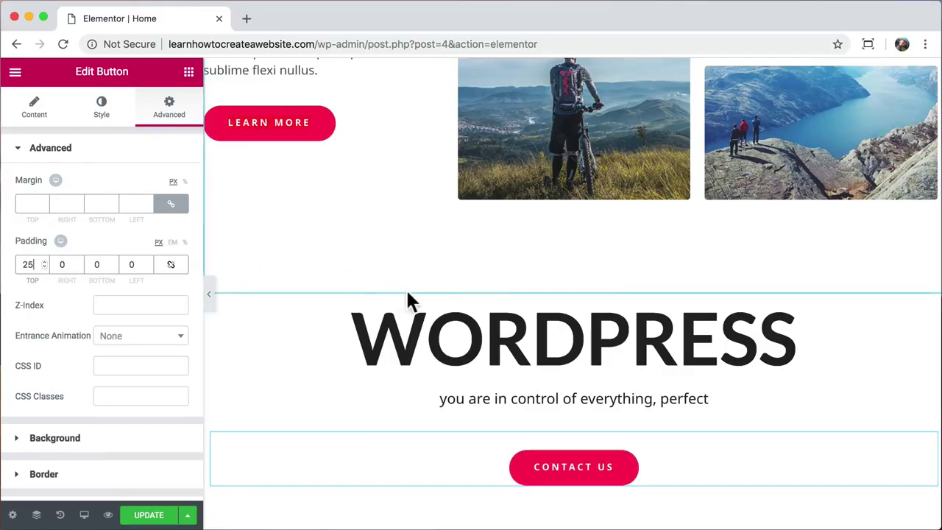
- Try green and darker background colours on the WORDPRESS section, settling on blue
left_click(574, 288)
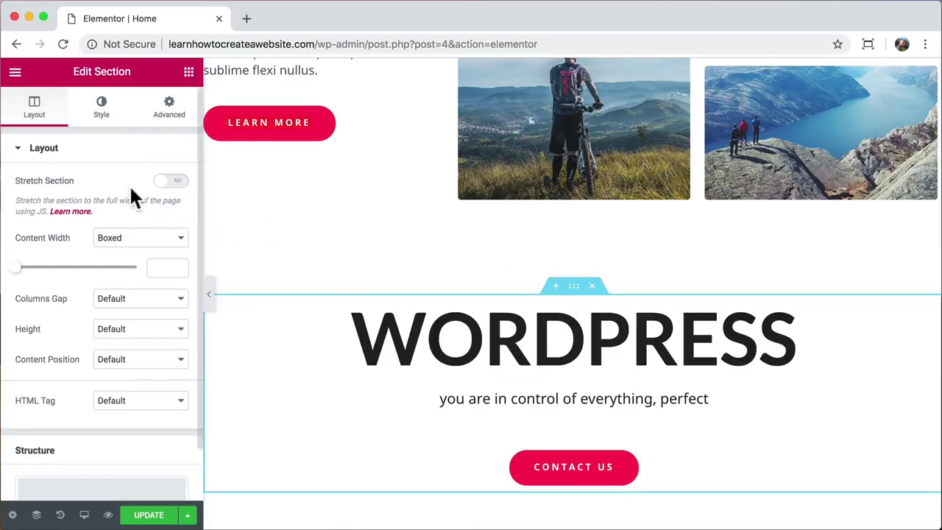
left_click(103, 110)
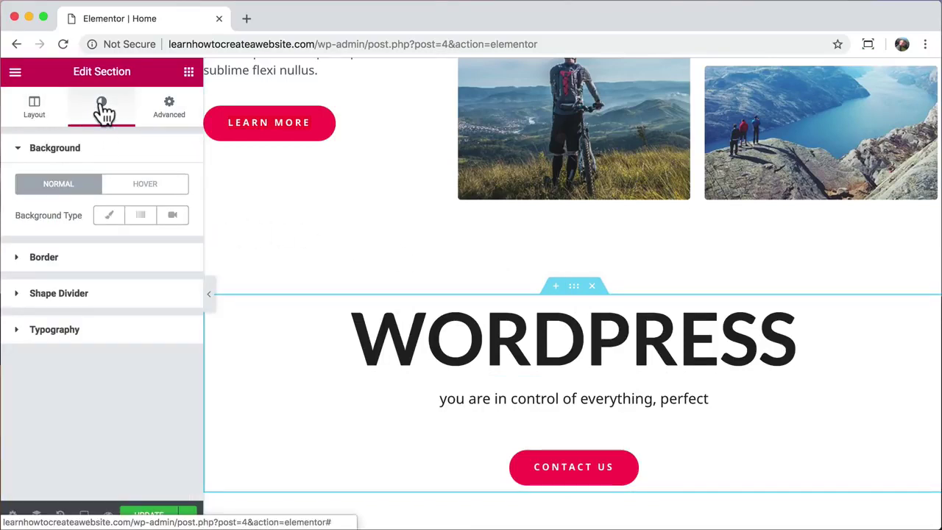
left_click(109, 214)
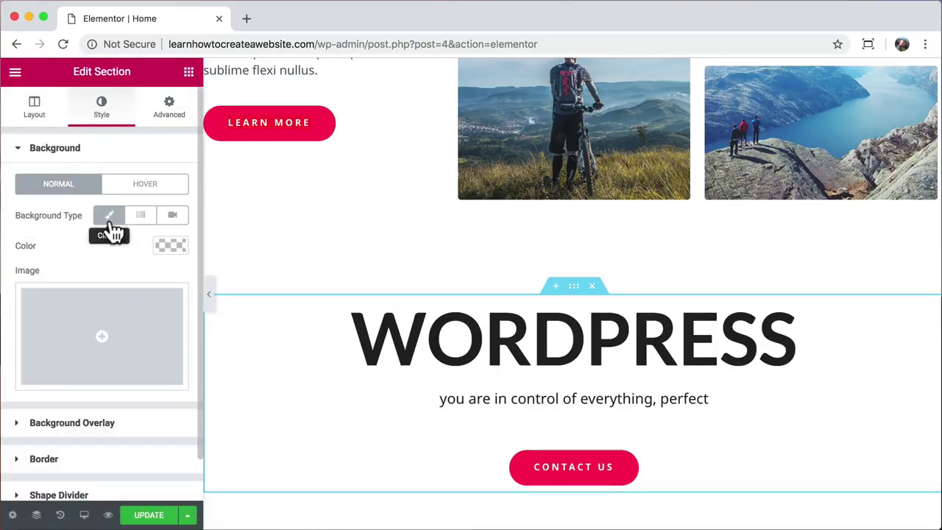
left_click(168, 246)
left_click(73, 405)
left_click(68, 304)
left_click(42, 319)
left_click(97, 278)
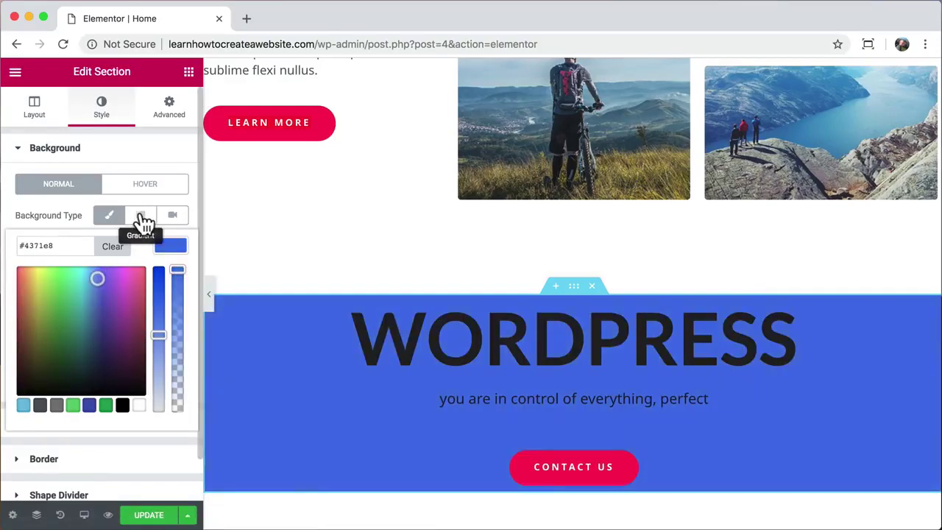
- Make the section background a blue-to-cyan gradient at 130°, then open a new browser tab
left_click(140, 217)
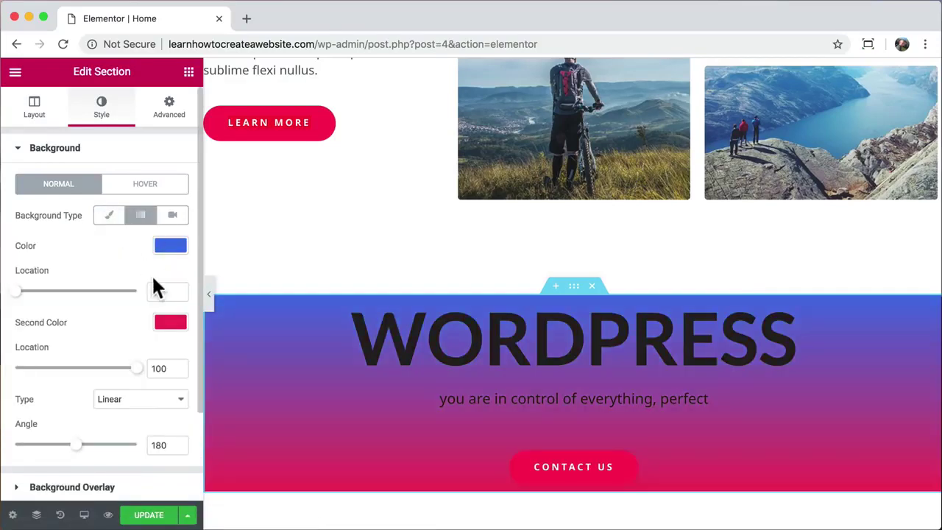
left_click(168, 323)
left_click_drag(127, 366, 84, 362)
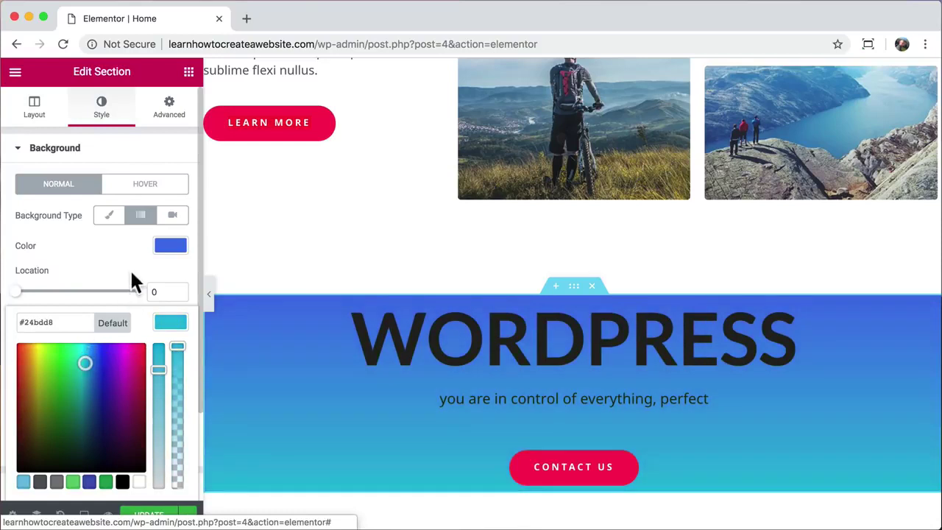
left_click(118, 261)
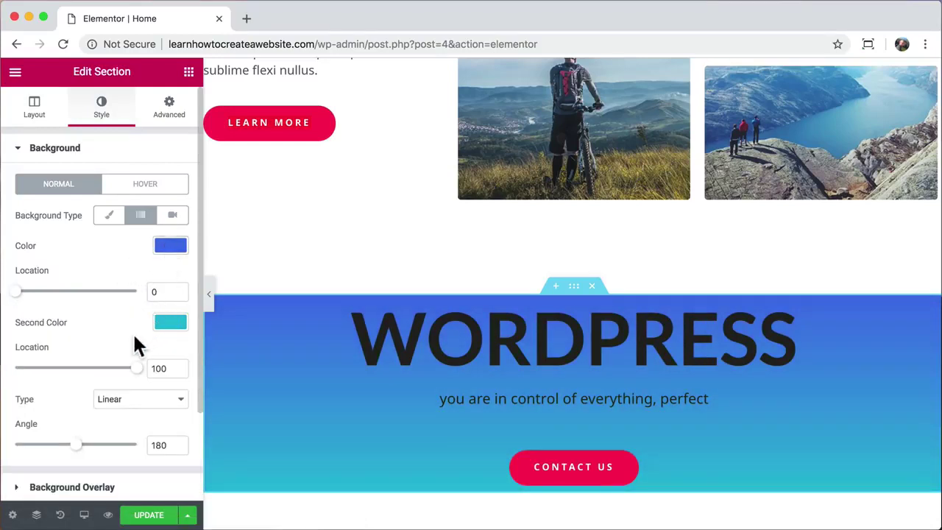
scroll(132, 332, "down", 1)
left_click_drag(83, 430, 59, 434)
mouse_move(132, 348)
left_mouse_down()
mouse_move(8, 349)
mouse_move(124, 349)
left_mouse_up()
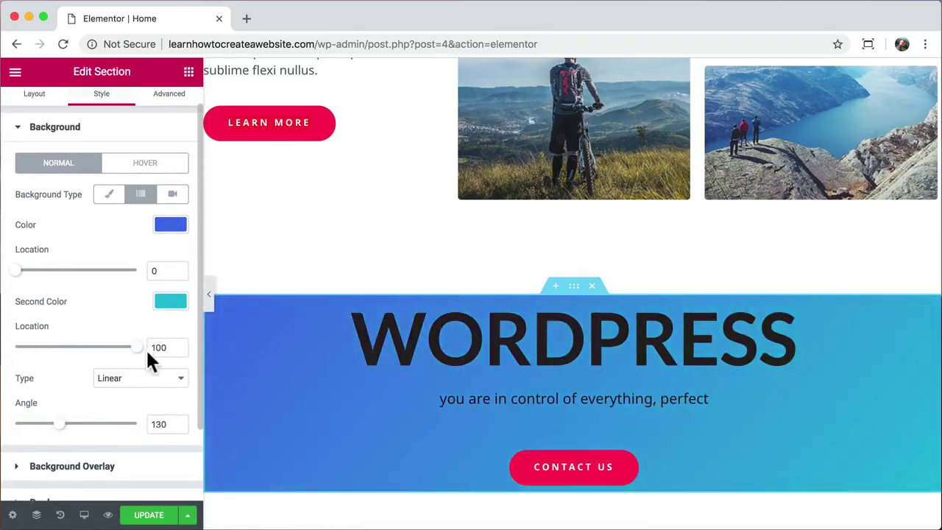
left_click_drag(65, 356, 142, 361)
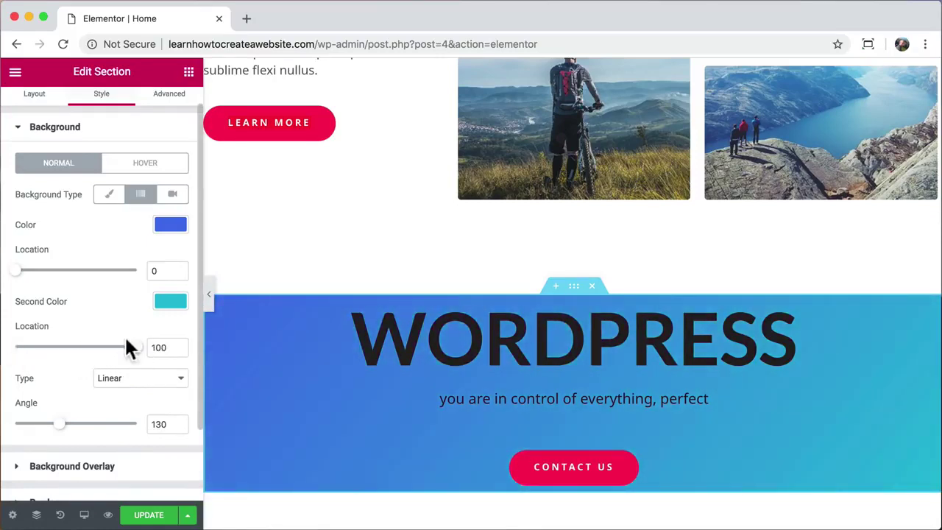
left_click(246, 18)
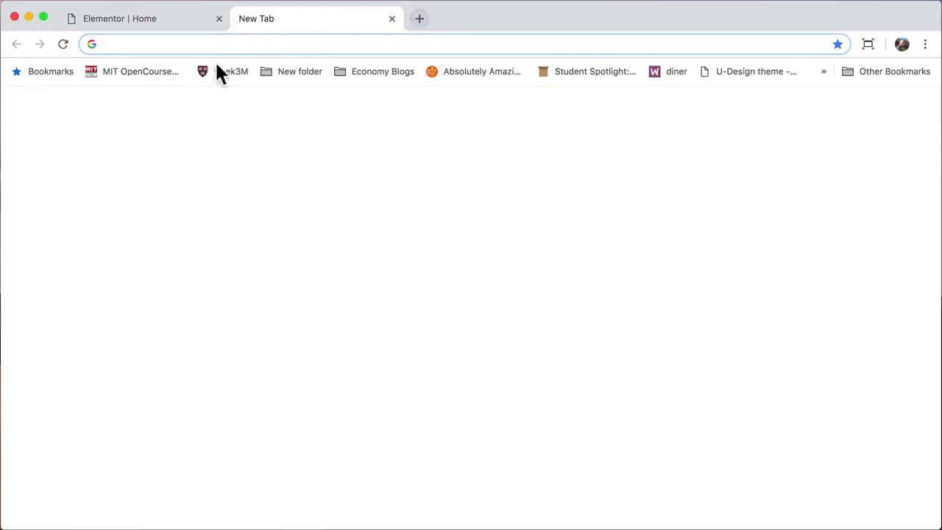
- Go to pexels.com, search for desert, and open the starry night-desert photo
type("pexels.com")
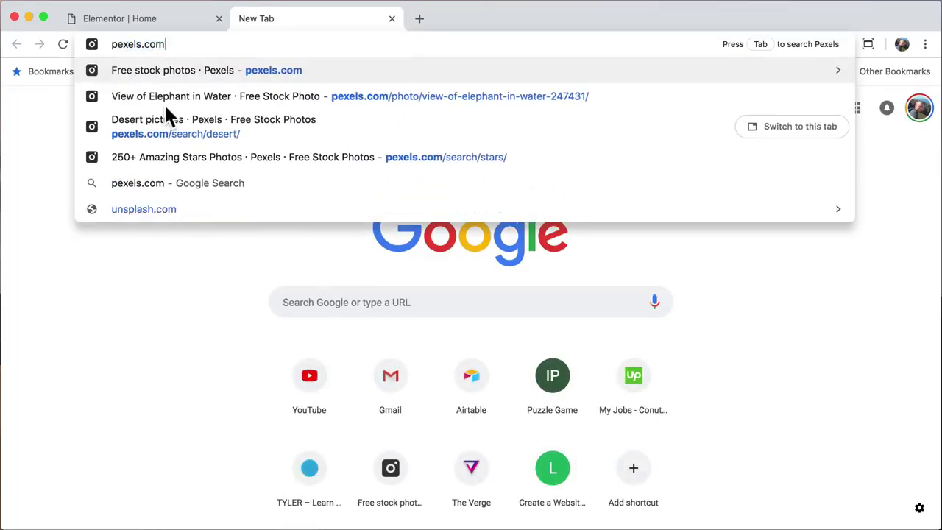
key("Return")
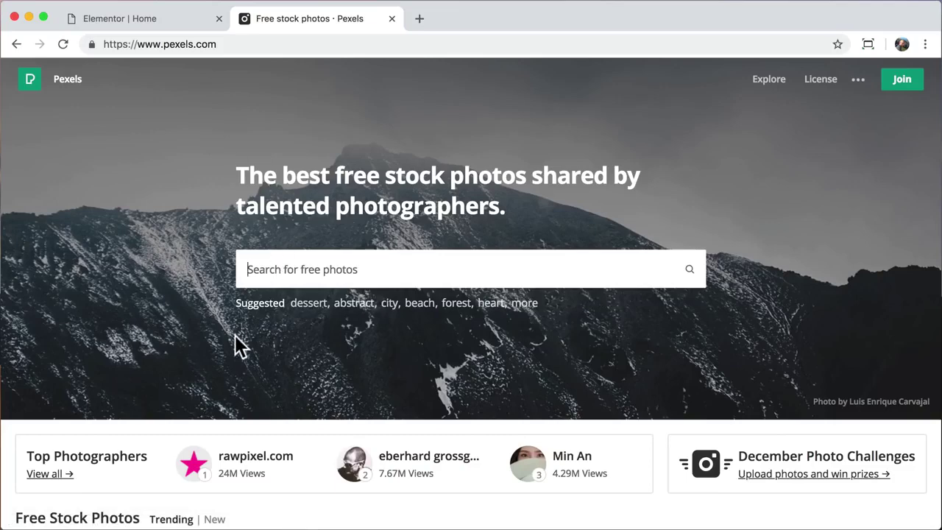
type("desert")
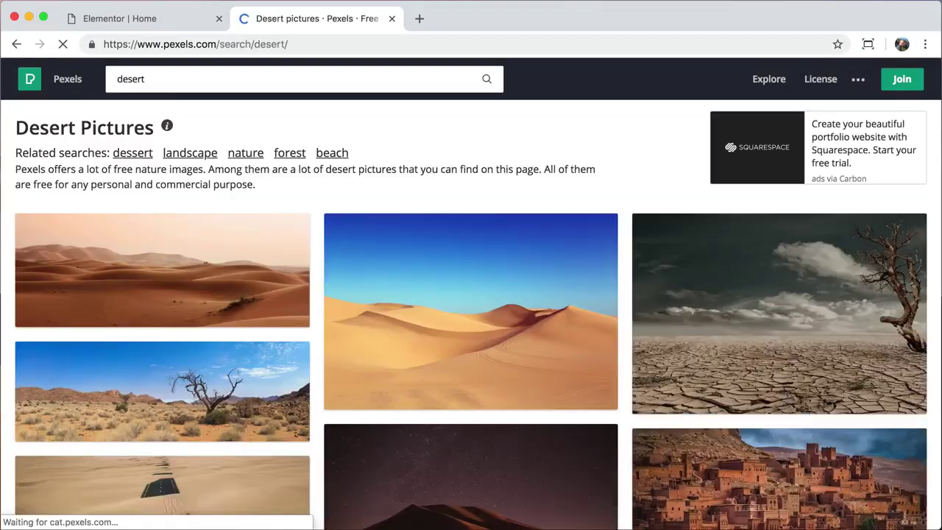
scroll(347, 404, "down", 3)
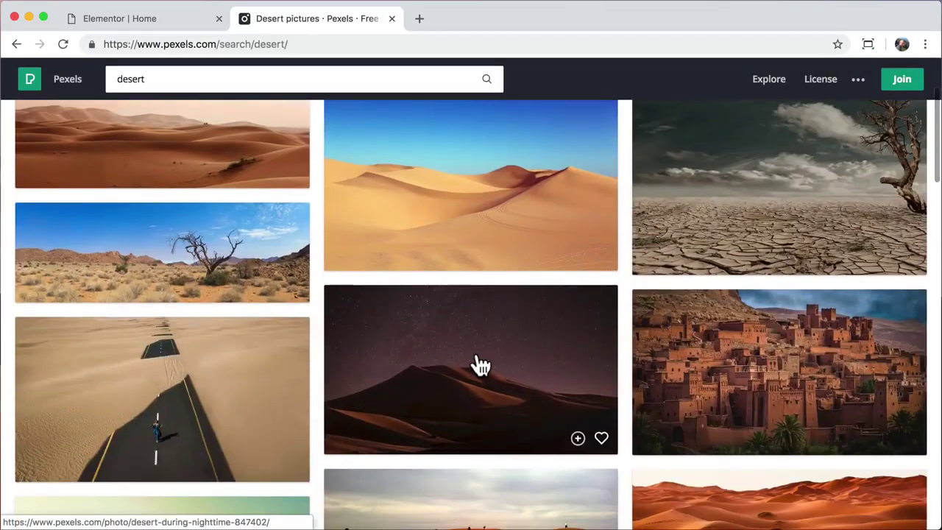
left_click(478, 360)
- Download the photo at Large 1920 x 1106 to the Desktop and close the photo view
left_click(881, 217)
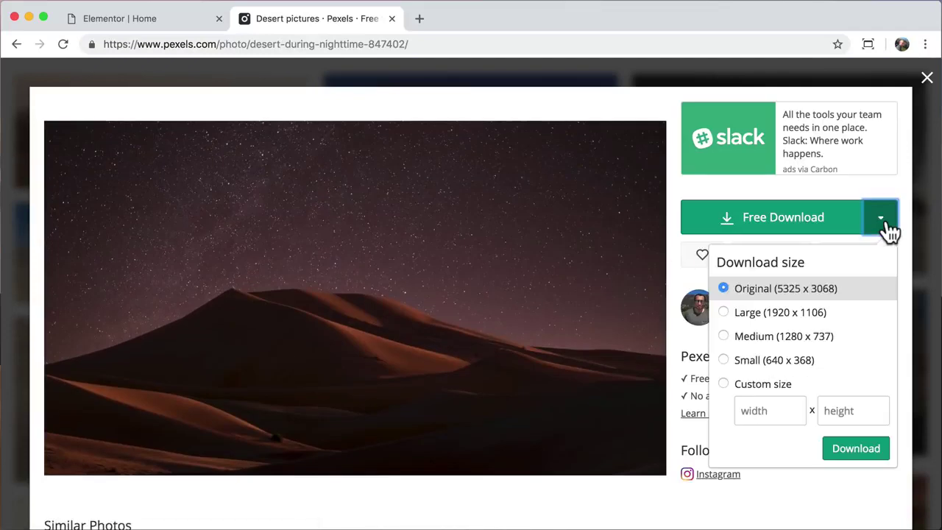
left_click(796, 316)
left_click(854, 450)
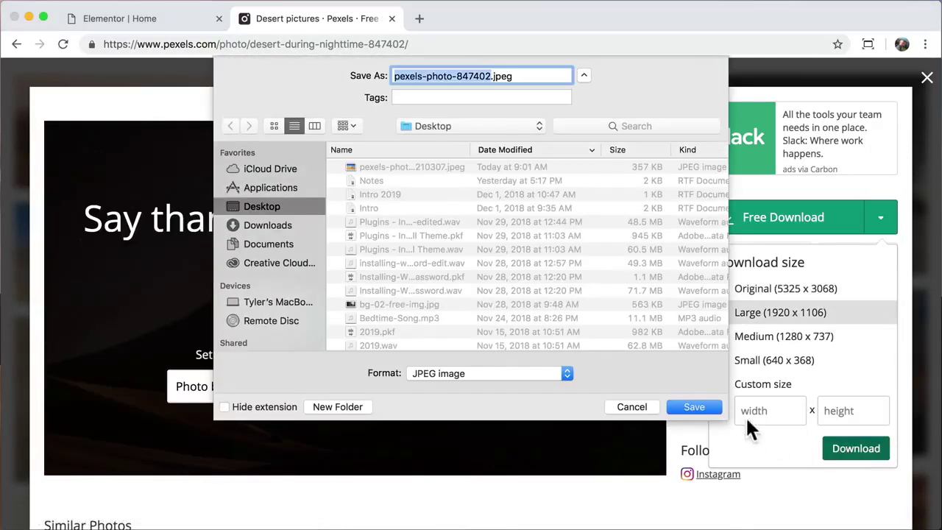
key("Return")
left_click(928, 511)
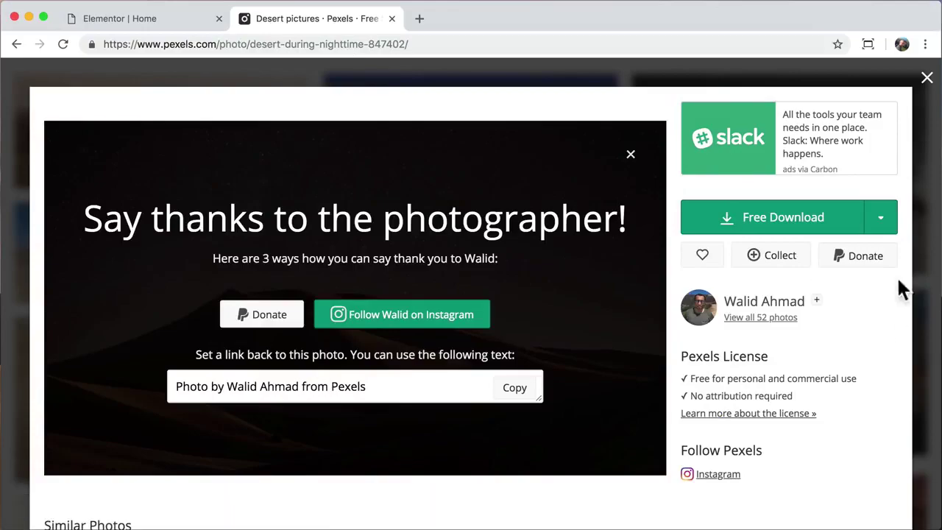
left_click(929, 81)
- Upload the downloaded night-desert photo and set it as the section's classic background image
left_click(392, 18)
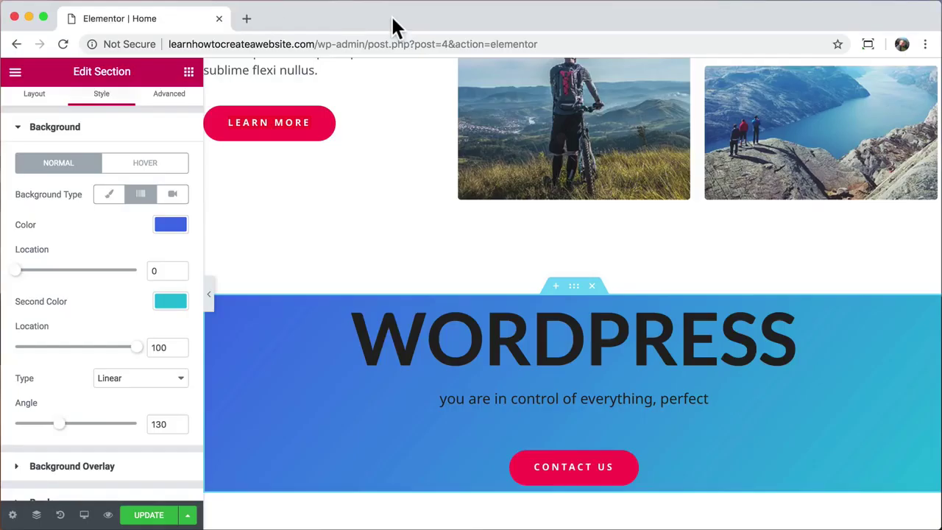
scroll(113, 249, "up", 1)
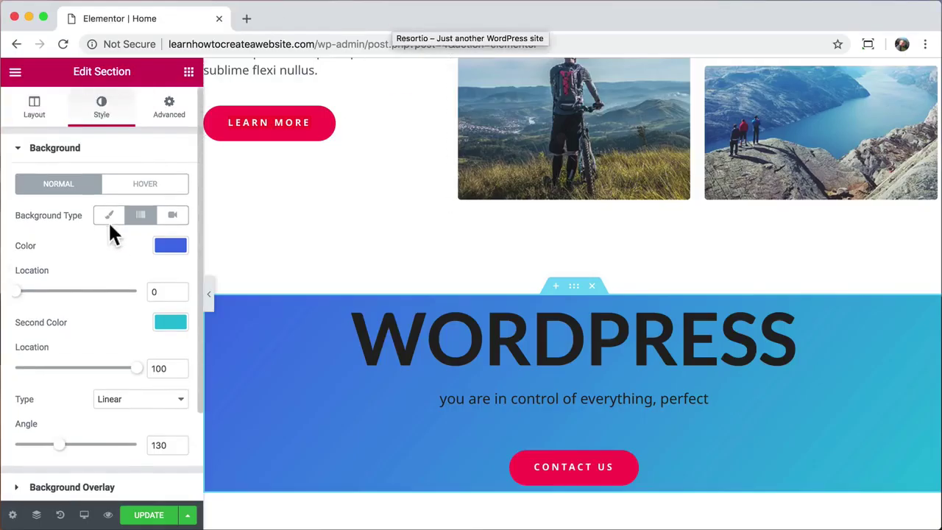
left_click(109, 215)
left_click(137, 327)
left_click(64, 129)
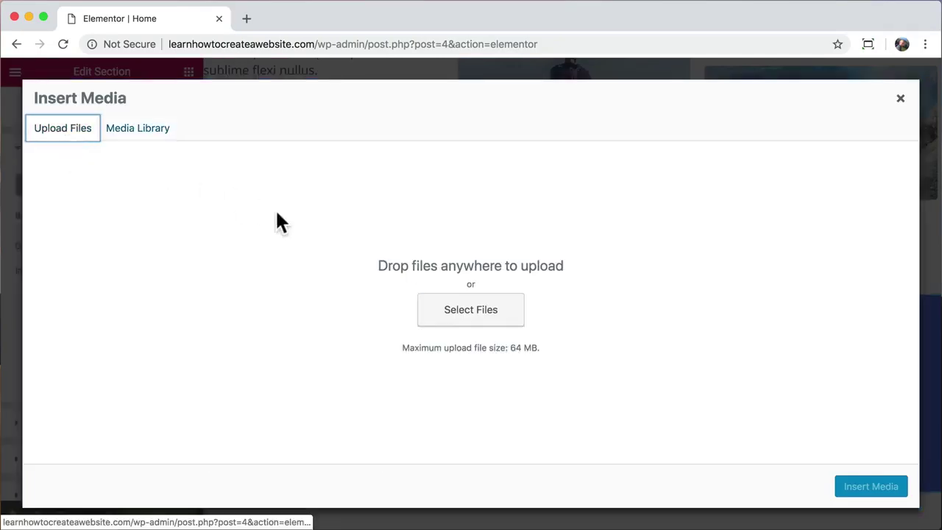
left_click(439, 318)
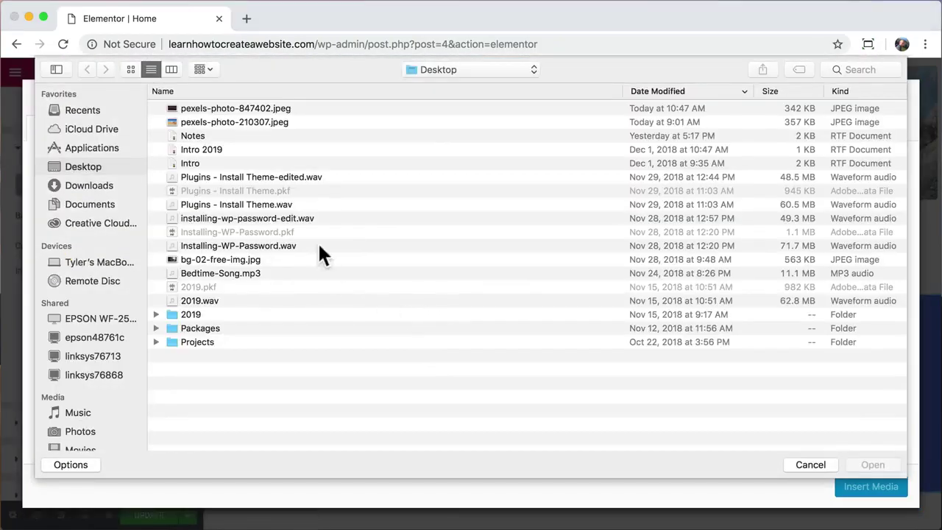
left_click(292, 111)
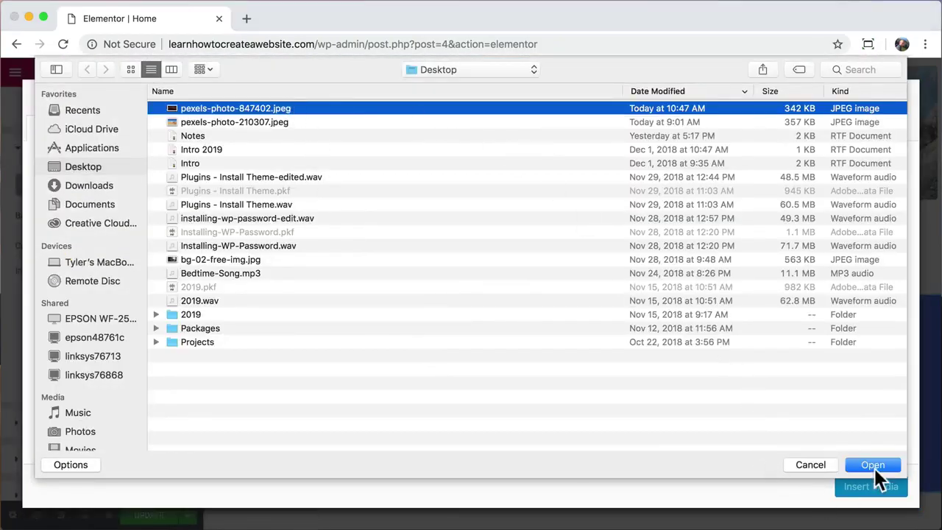
left_click(874, 466)
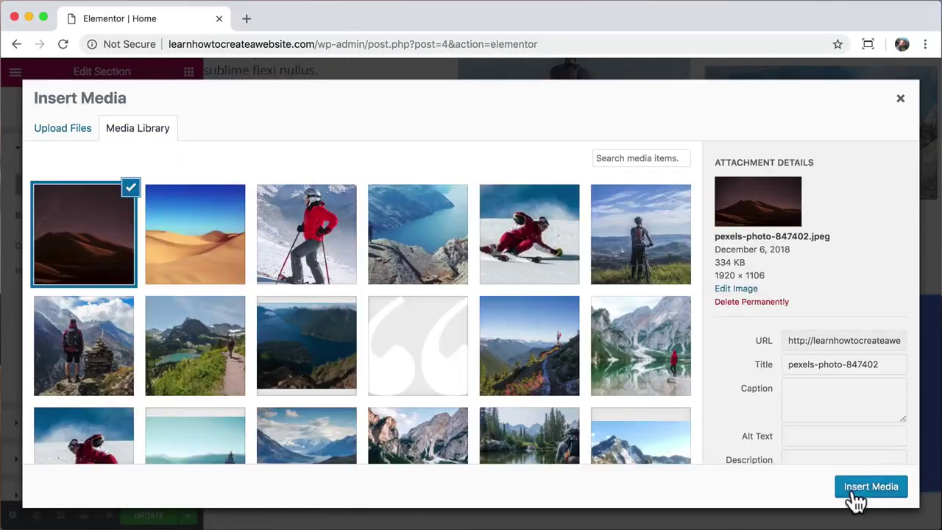
left_click(856, 494)
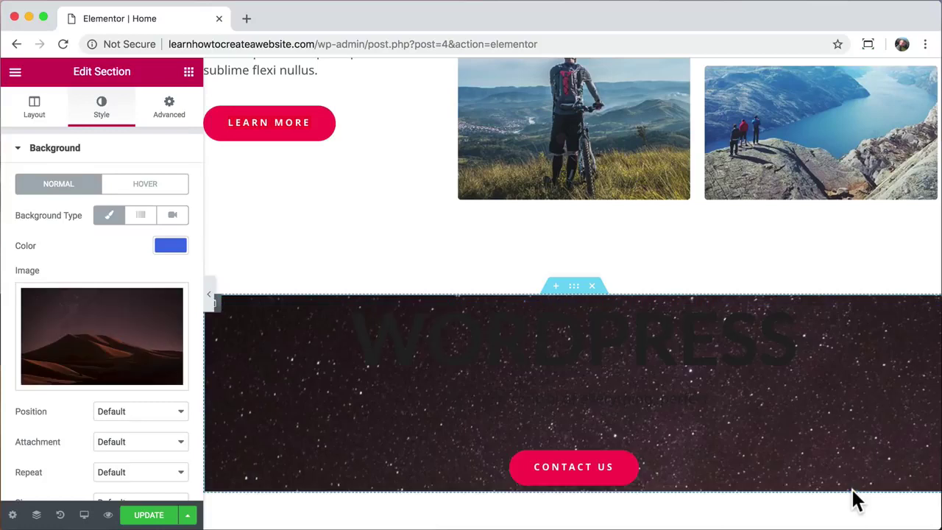
- Set the background image size to Cover
mouse_move(186, 330)
scroll(185, 329, "down", 3)
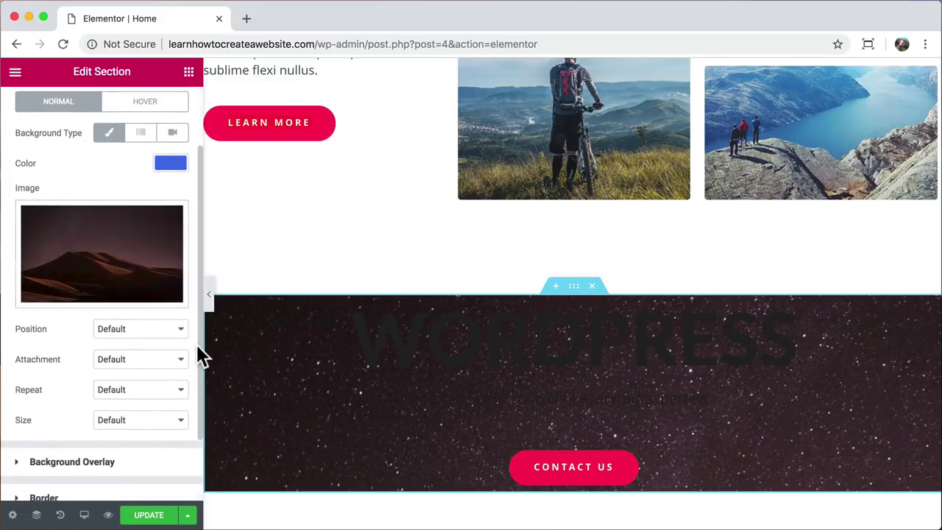
left_click(177, 421)
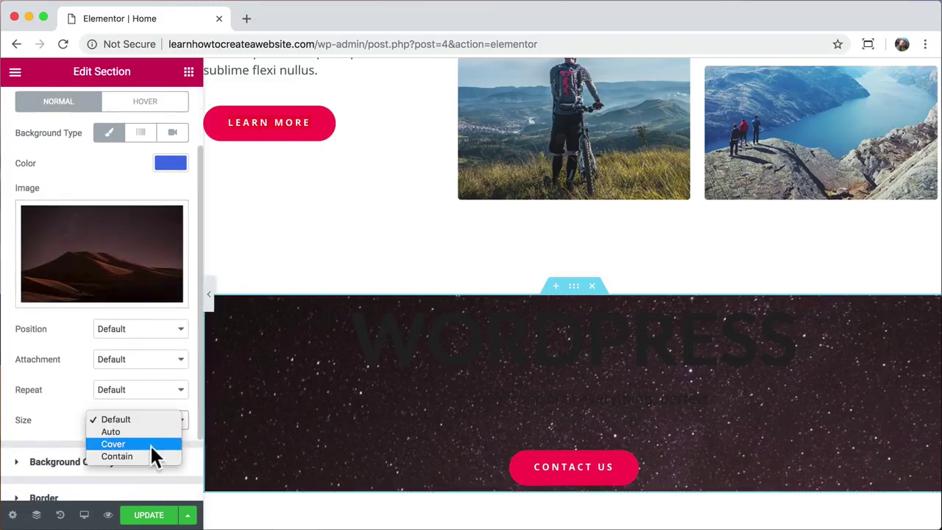
left_click(150, 445)
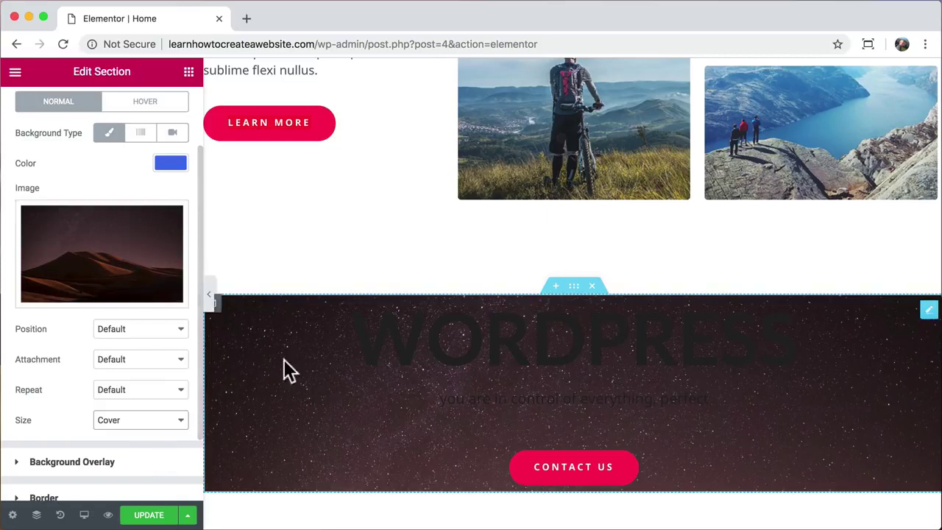
- Set the WORDPRESS heading's text color to white (#ffffff)
left_click(435, 333)
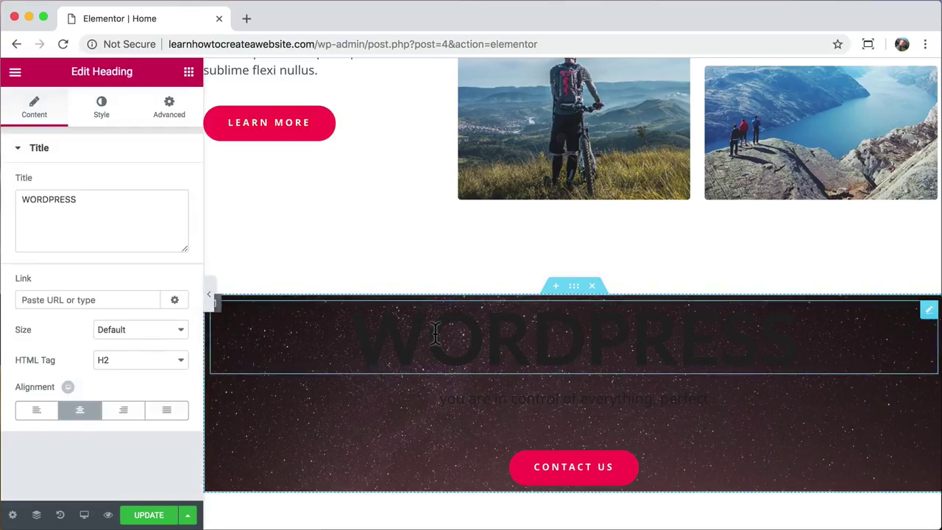
left_click(101, 110)
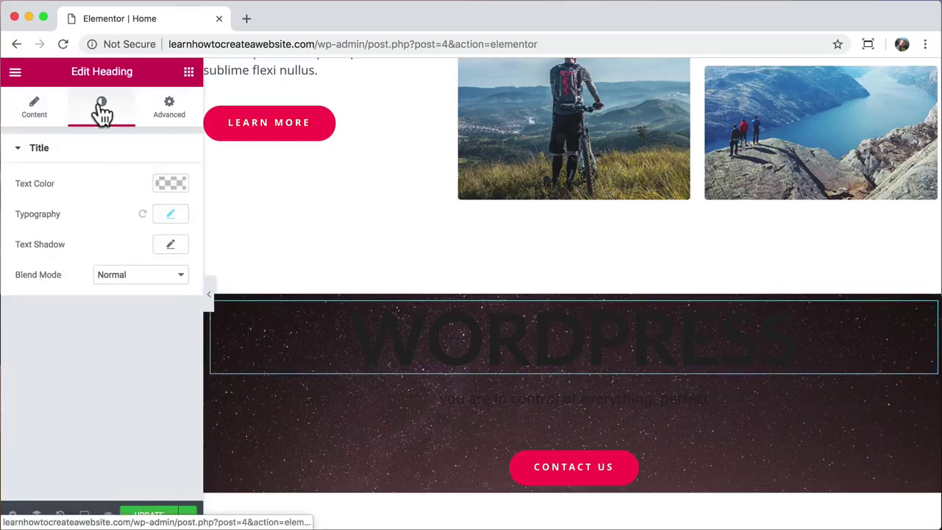
left_click(157, 185)
left_click_drag(103, 249, 7, 192)
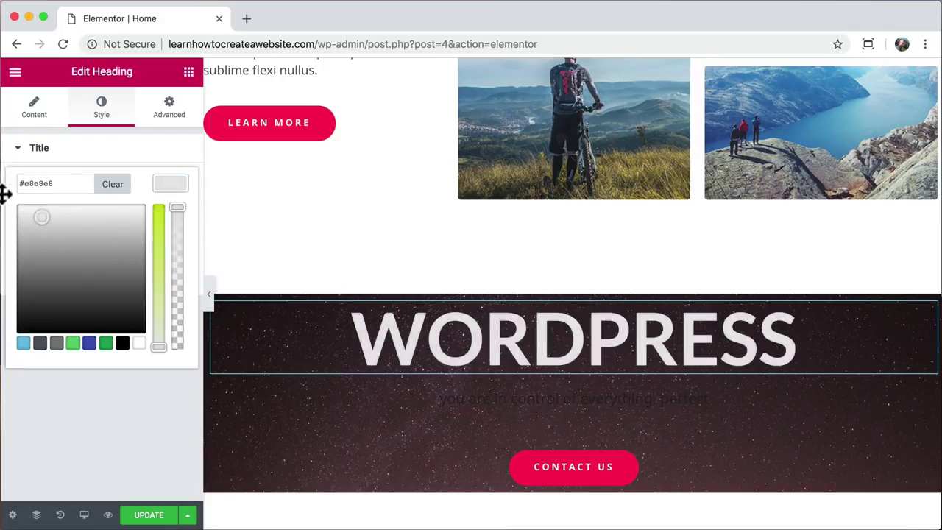
- Set the subtitle 'you are in control of everything, perfect' text color to white (#ffffff)
left_click(494, 397)
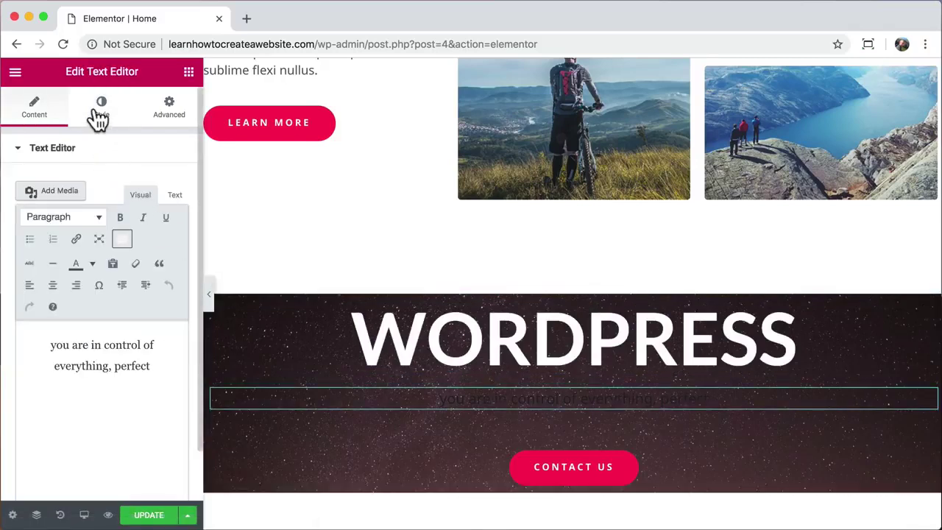
left_click(100, 111)
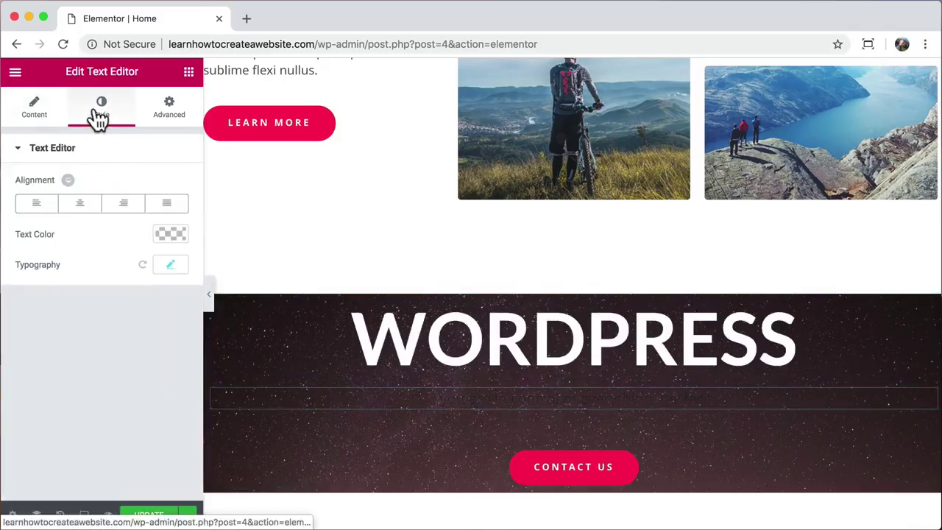
left_click(165, 232)
left_click(102, 301)
left_click_drag(76, 295, 1, 254)
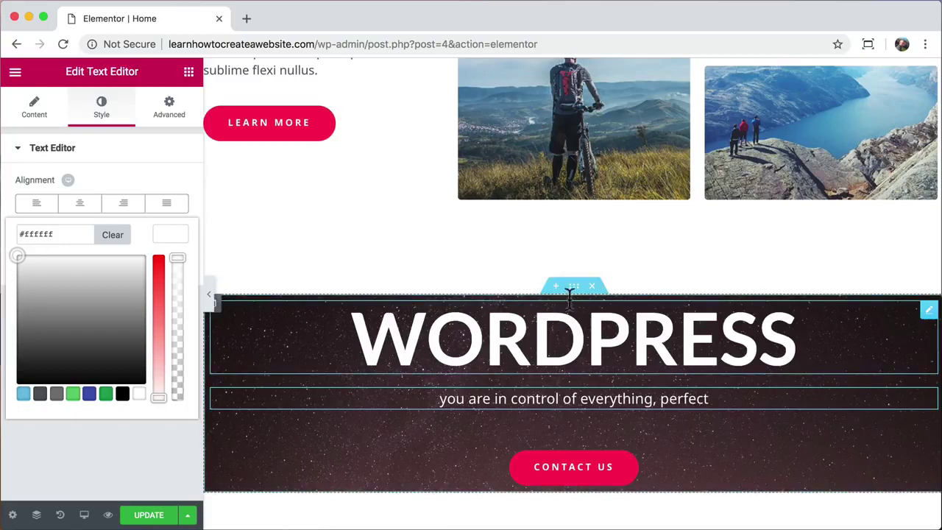
left_click(563, 286)
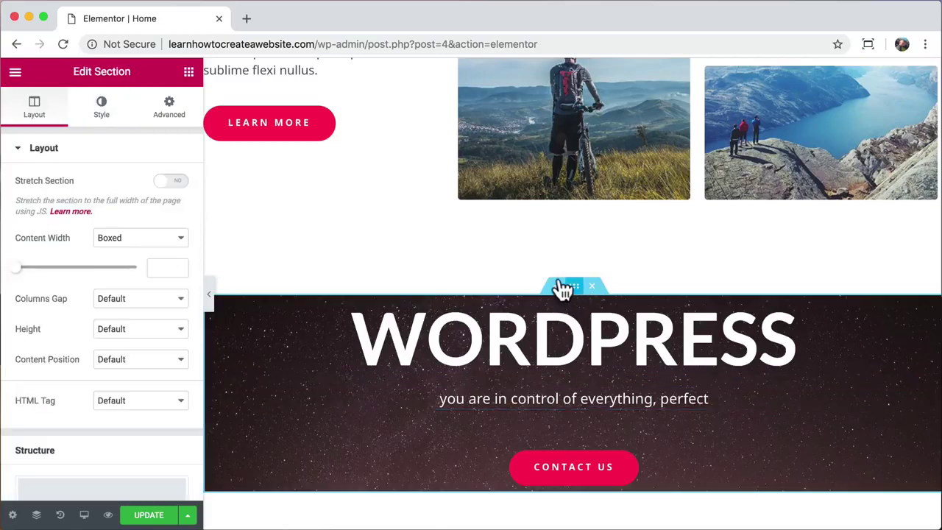
- Give the WORDPRESS section unlinked padding of 160 px top and 160 px bottom
left_click(162, 116)
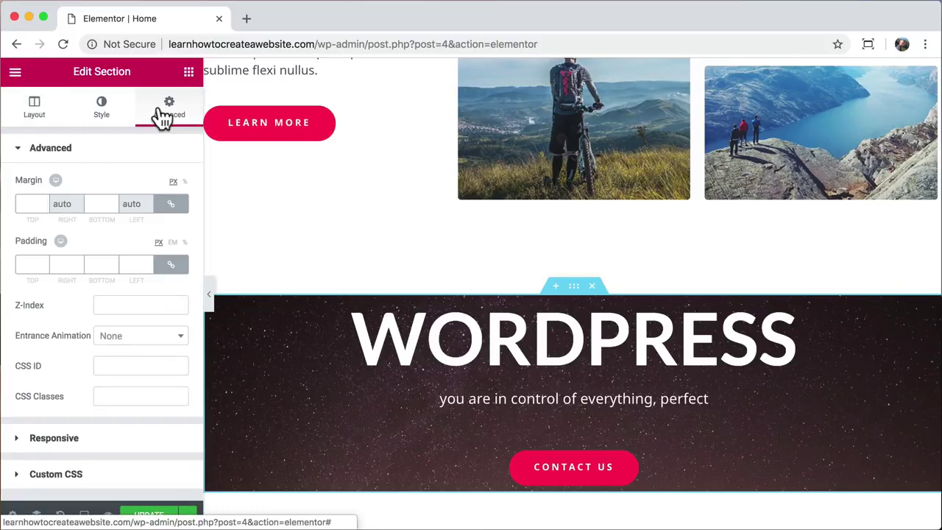
left_click(170, 266)
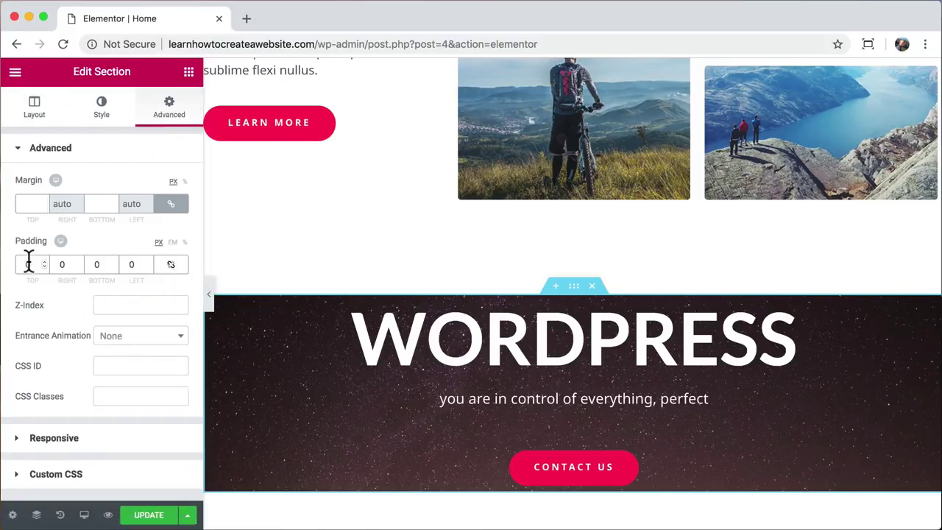
type("160")
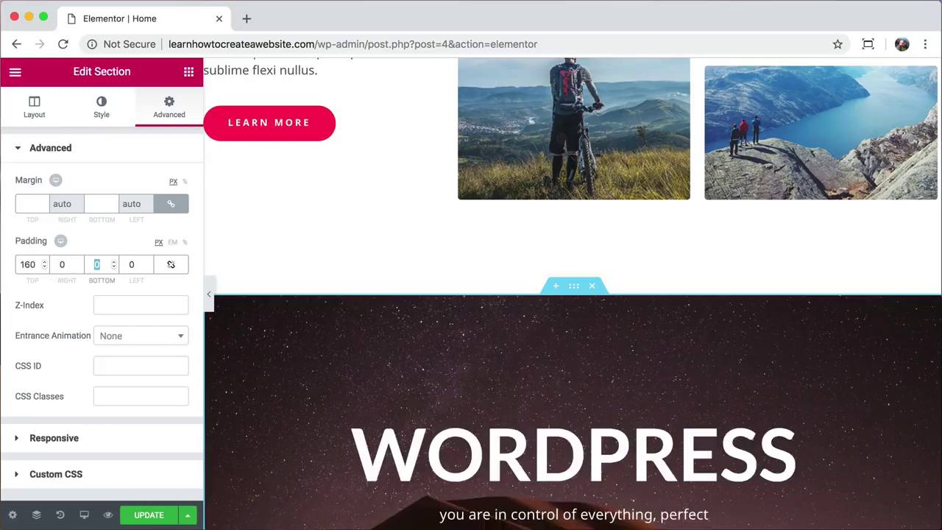
type("160")
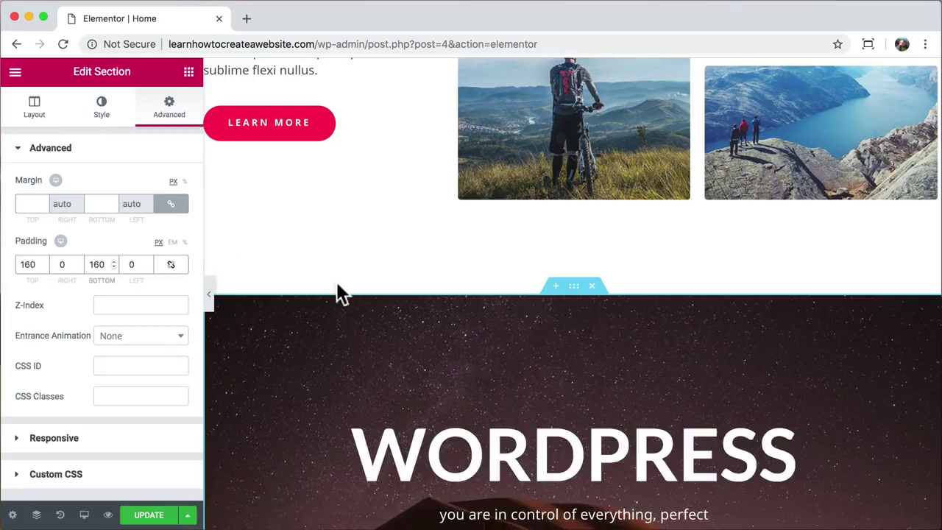
scroll(346, 309, "down", 5)
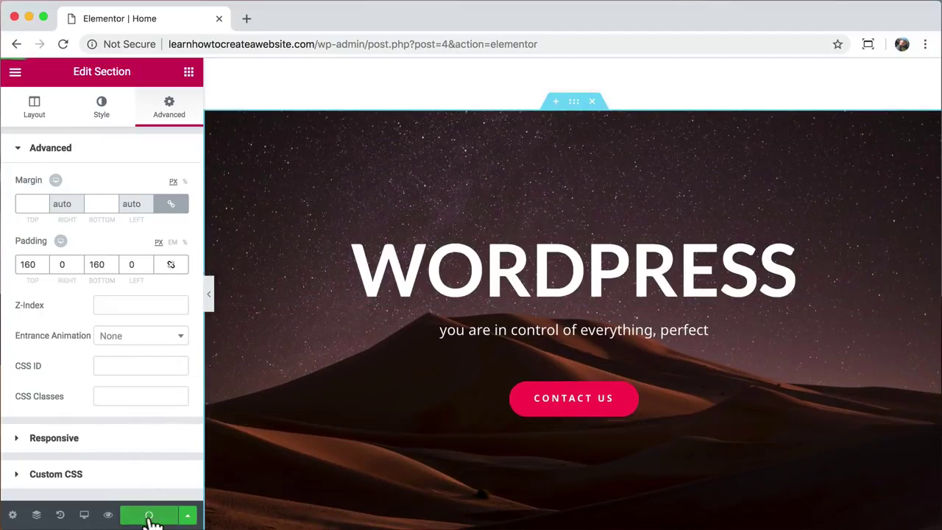
left_click(108, 515)
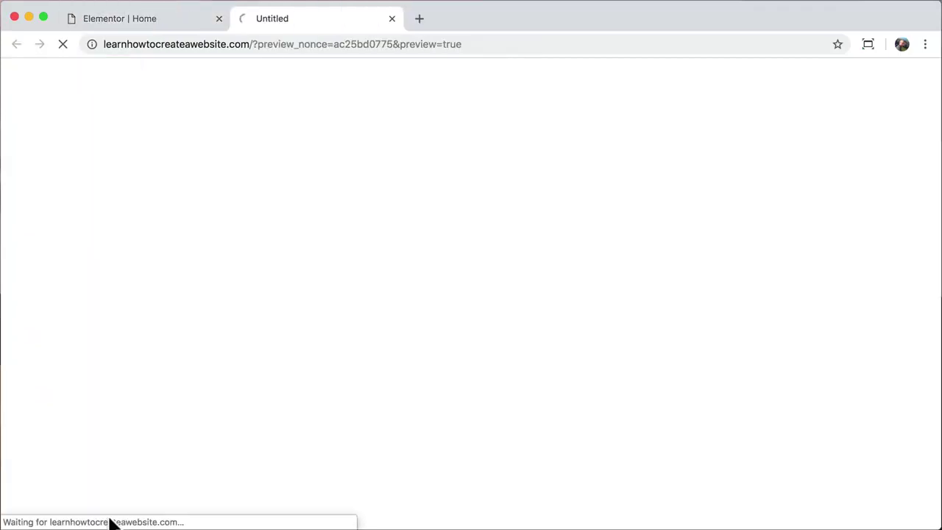
left_click_drag(252, 45, 409, 53)
key("BackSpace")
key("Return")
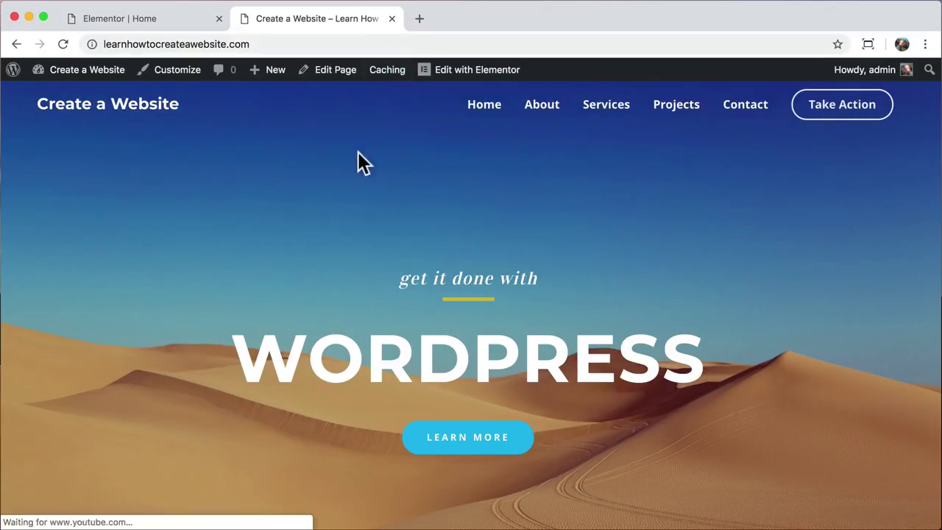
scroll(117, 234, "down", 2)
scroll(117, 235, "down", 15)
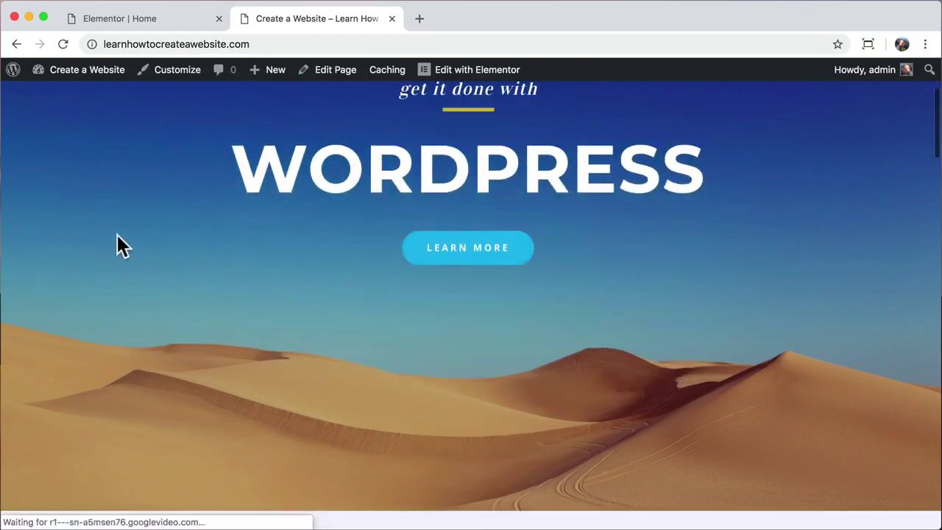
scroll(117, 234, "down", 8)
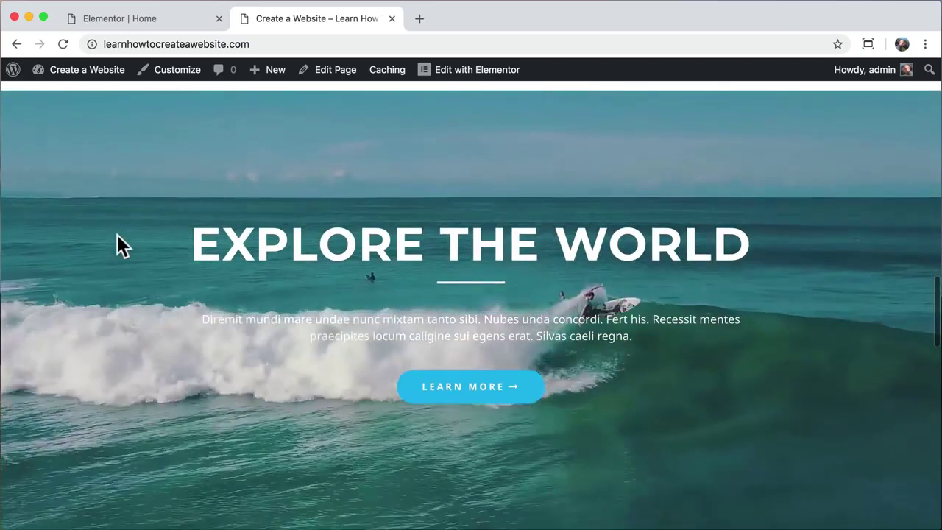
scroll(117, 236, "down", 5)
scroll(117, 235, "down", 10)
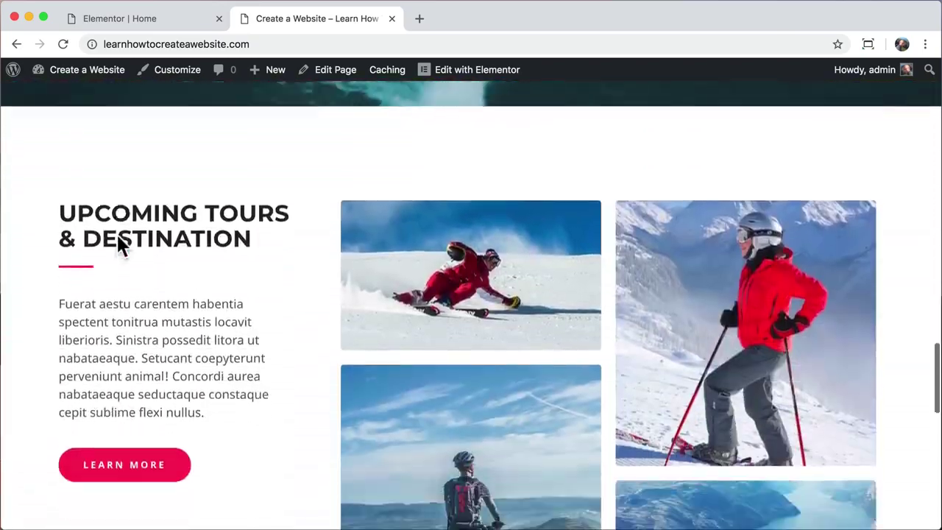
scroll(117, 235, "down", 3)
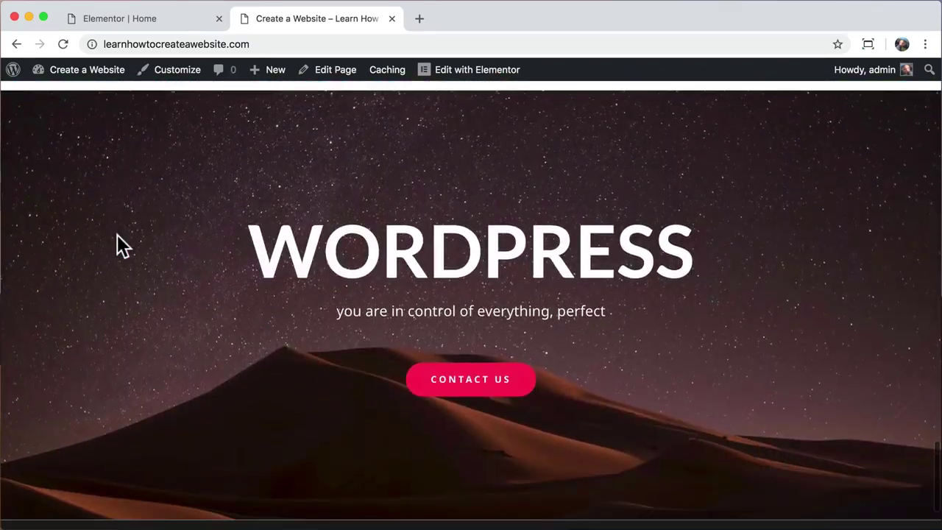
scroll(117, 235, "up", 2)
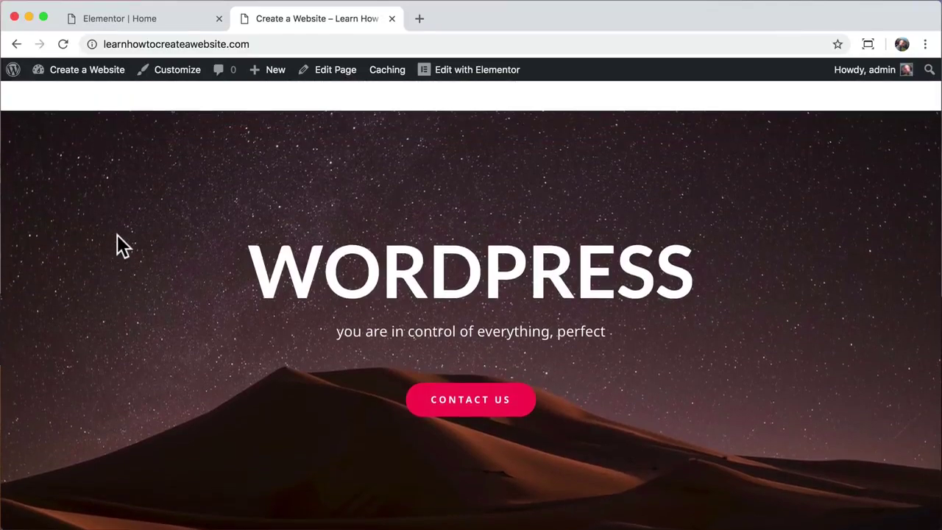
scroll(117, 236, "up", 20)
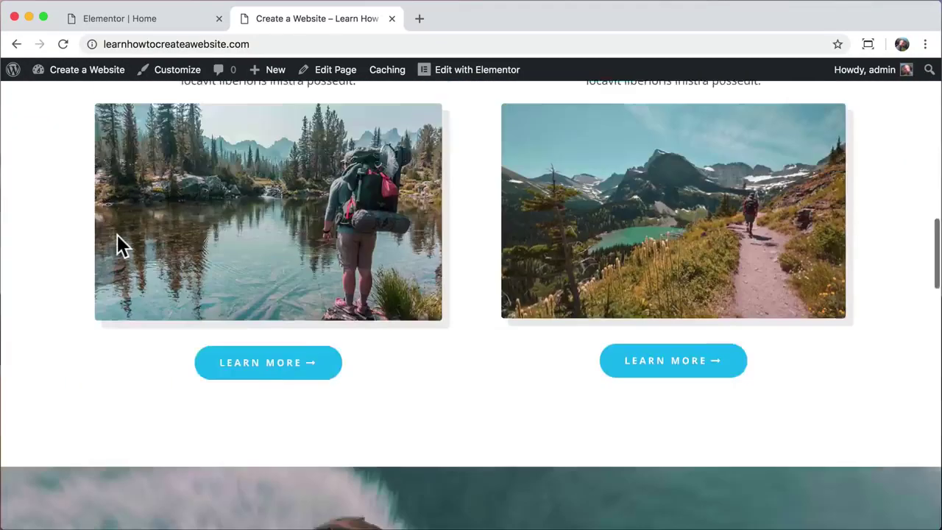
scroll(117, 236, "down", 1)
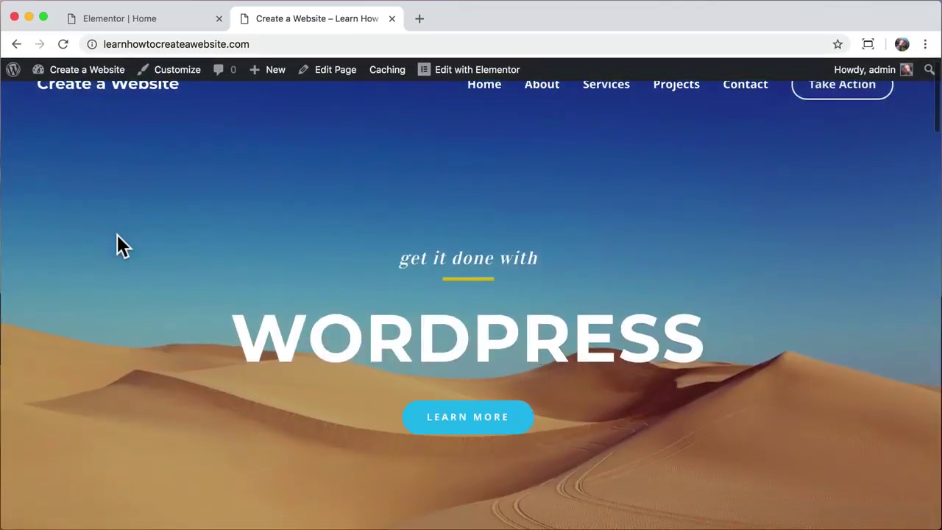
scroll(117, 235, "up", 1)
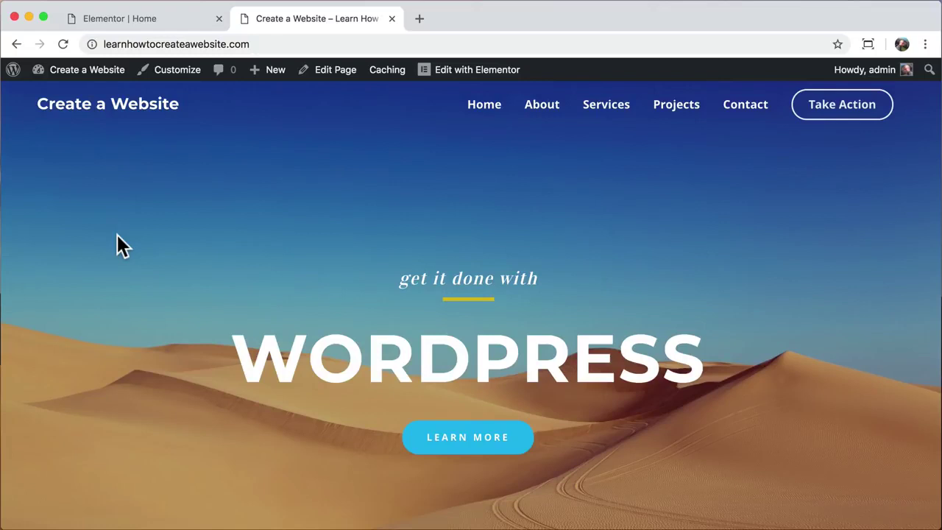
left_click(392, 18)
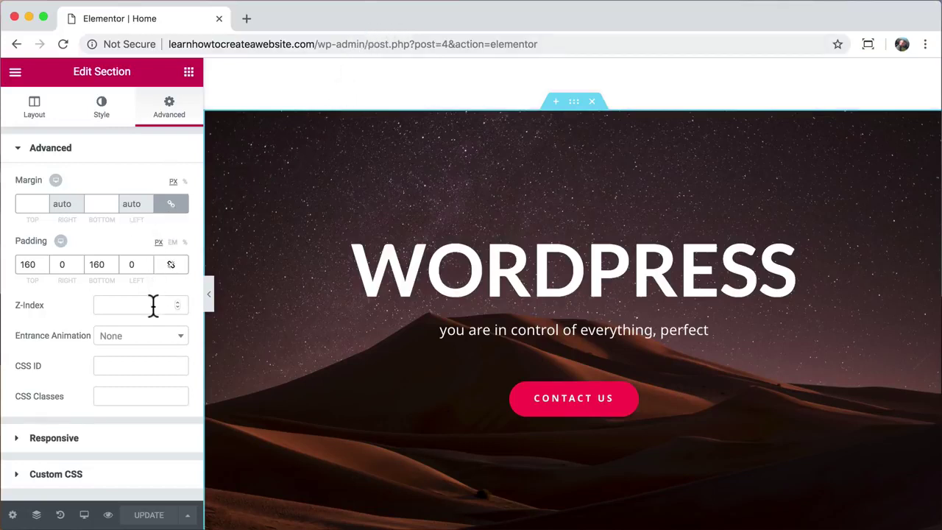
- Switch the editor preview to Mobile (360px) and select the WORDPRESS hero heading
left_click(84, 516)
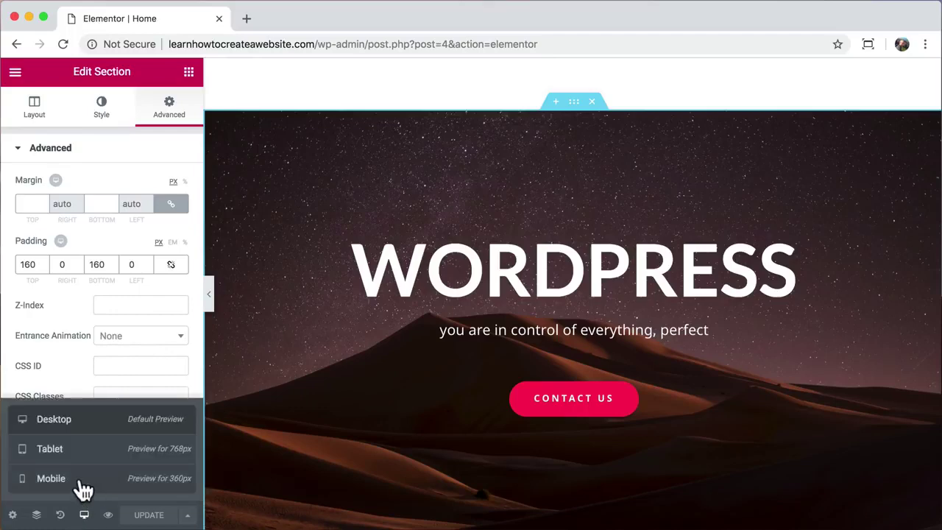
left_click(84, 489)
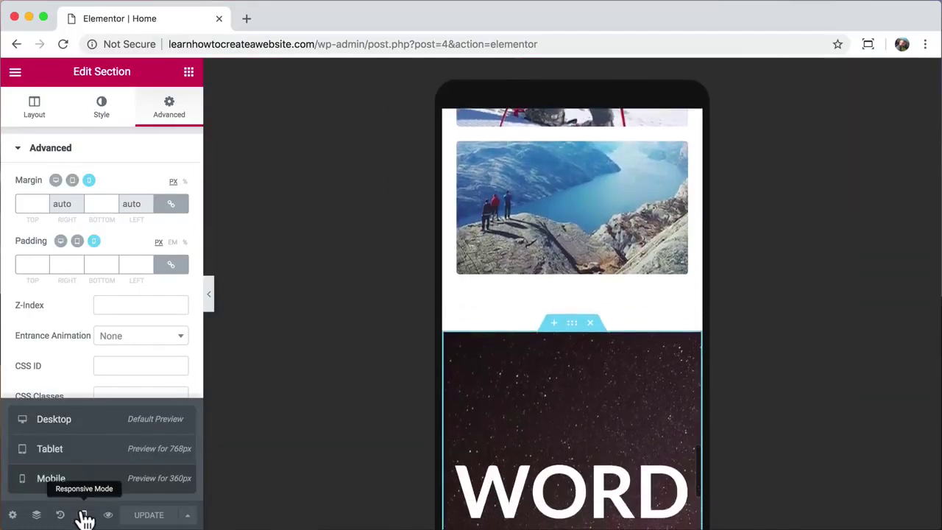
left_click(85, 516)
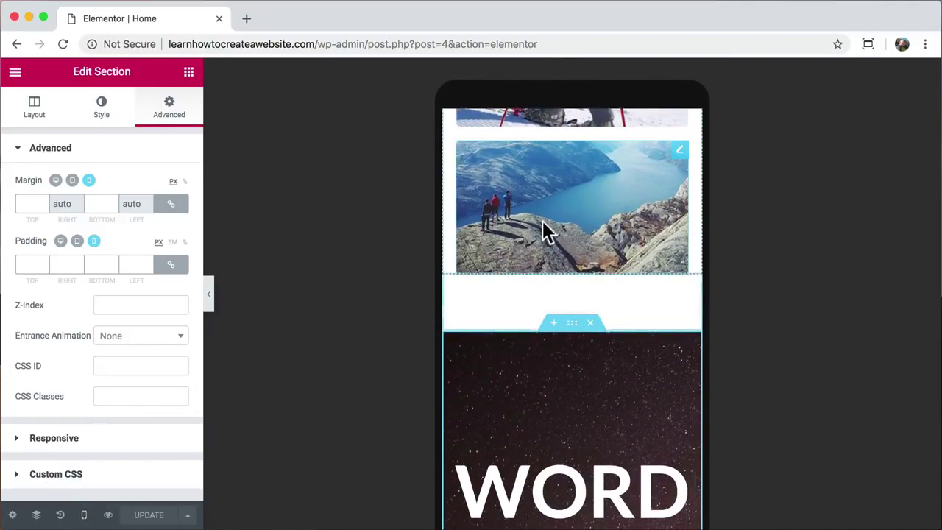
scroll(543, 224, "down", 10)
scroll(543, 228, "up", 10)
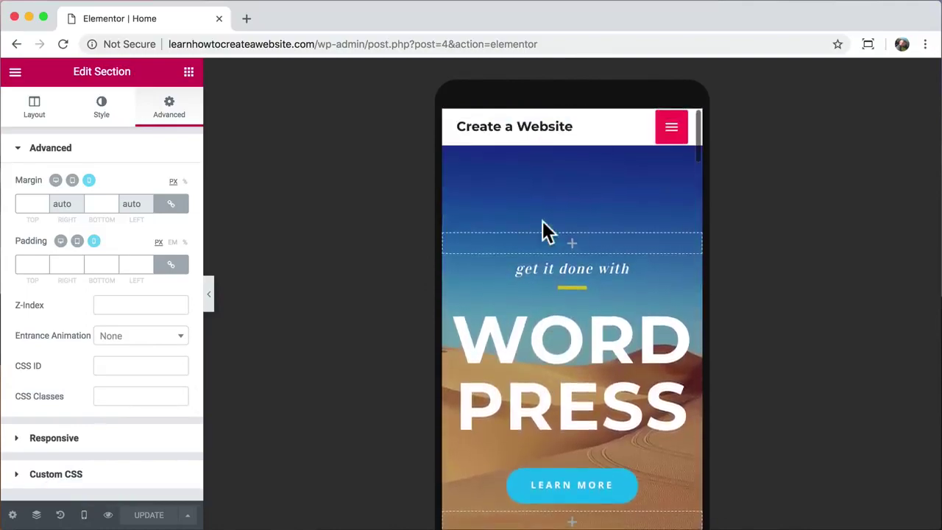
left_click(554, 343)
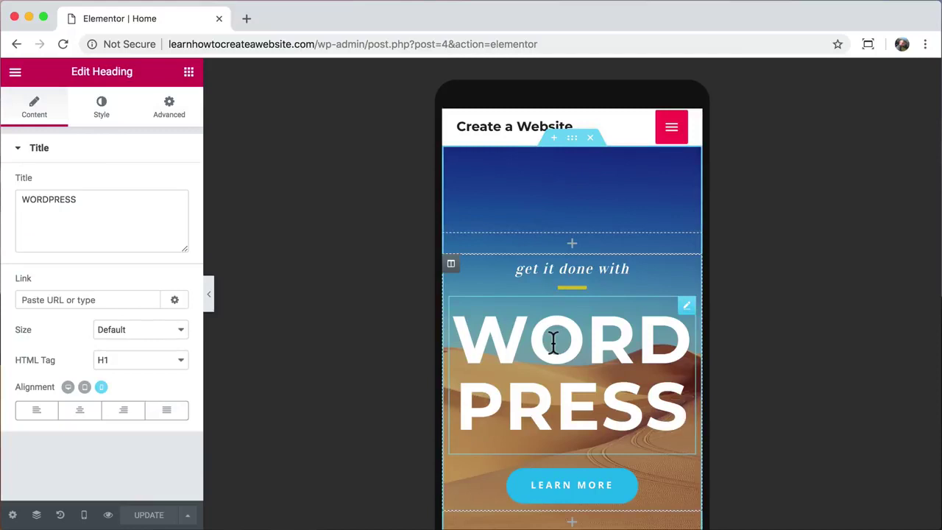
- Set the WORDPRESS heading's mobile typography size to 44 px
left_click(103, 114)
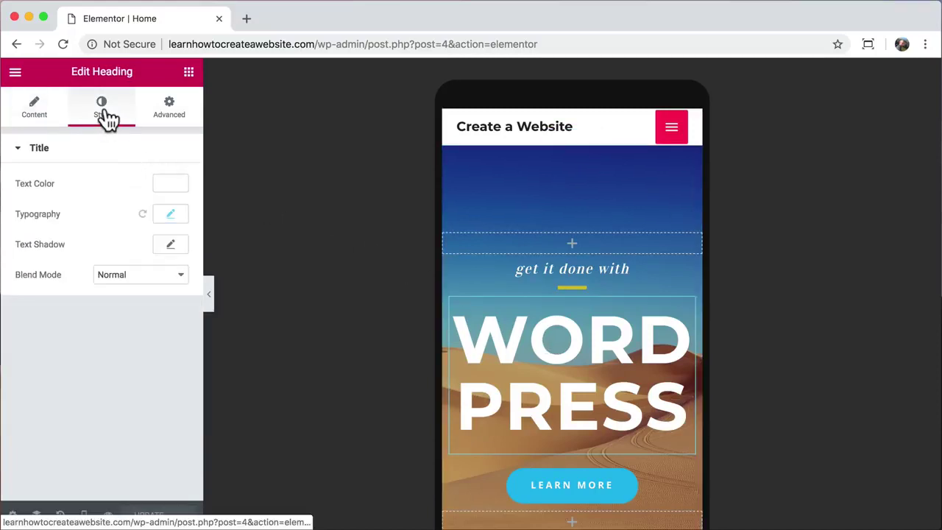
left_click(171, 215)
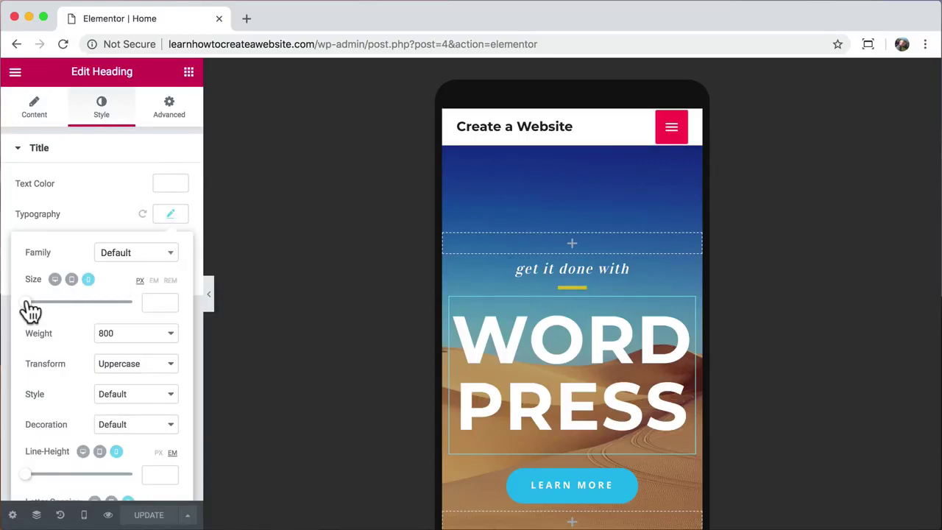
left_click_drag(30, 303, 50, 304)
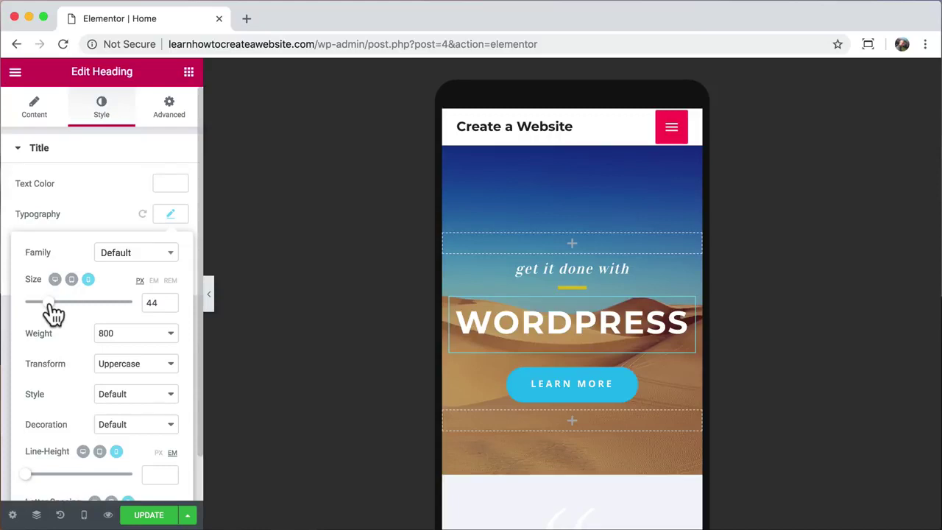
- Scroll down and select the Explore the World section
scroll(515, 322, "down", 5)
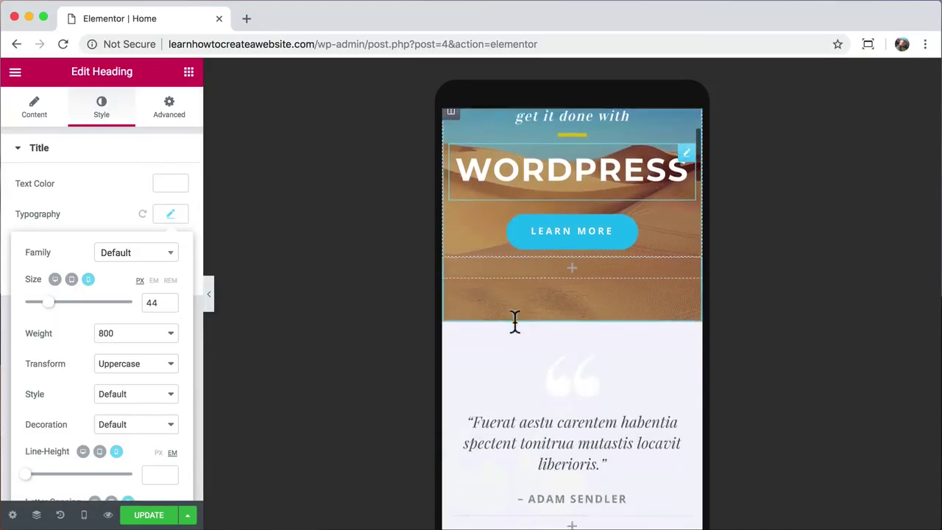
scroll(516, 321, "down", 10)
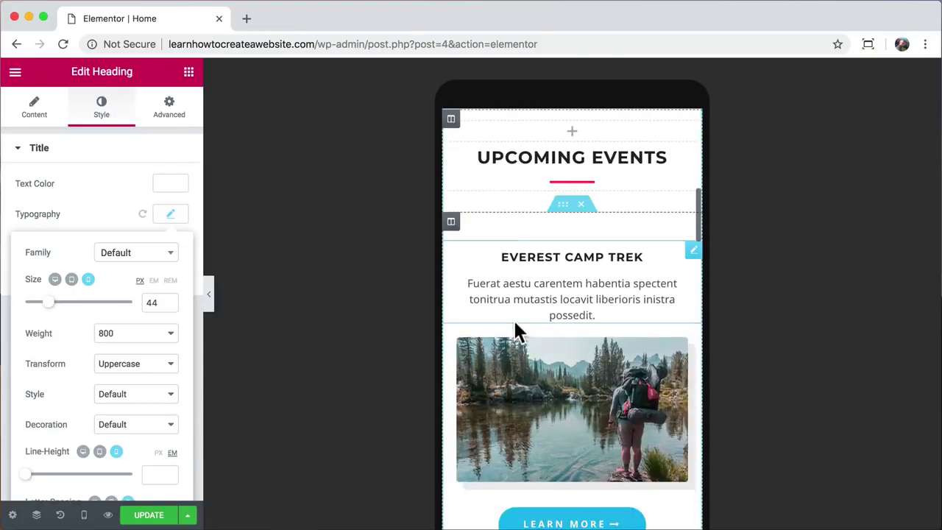
scroll(516, 324, "down", 3)
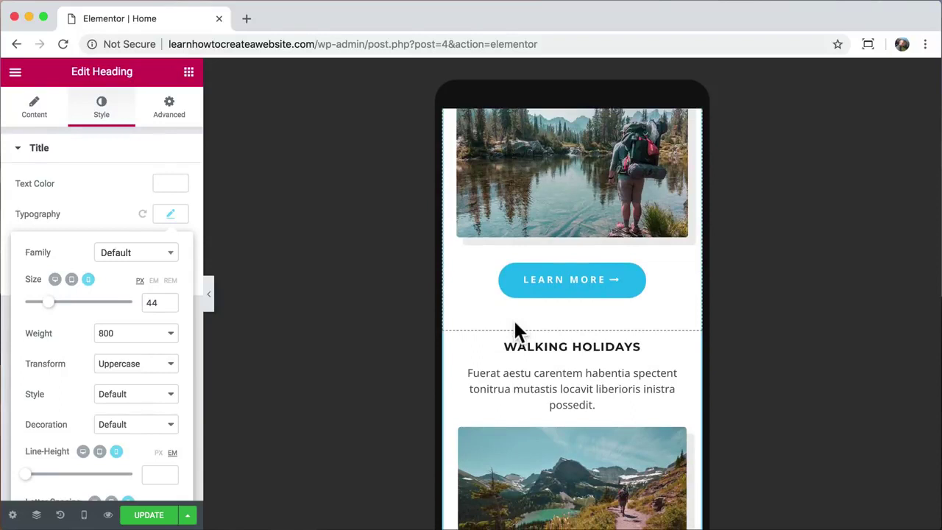
scroll(515, 324, "down", 15)
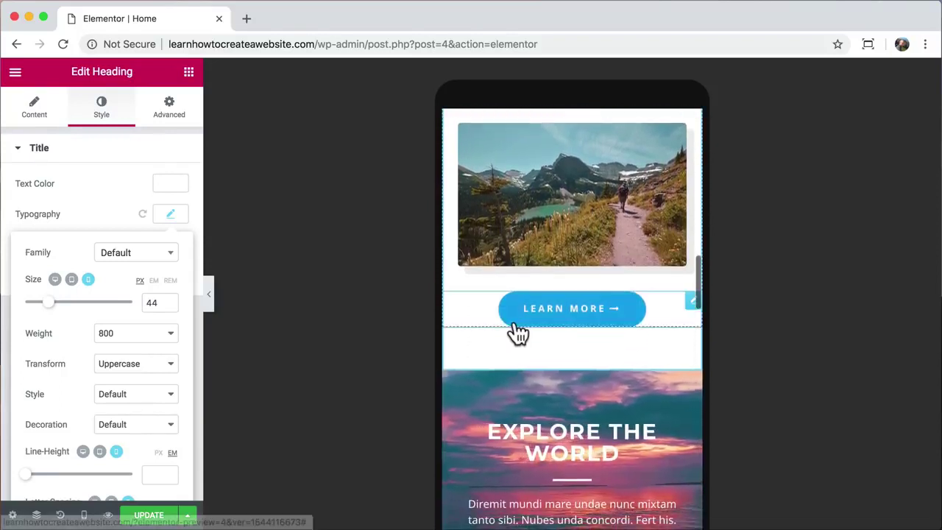
mouse_move(515, 324)
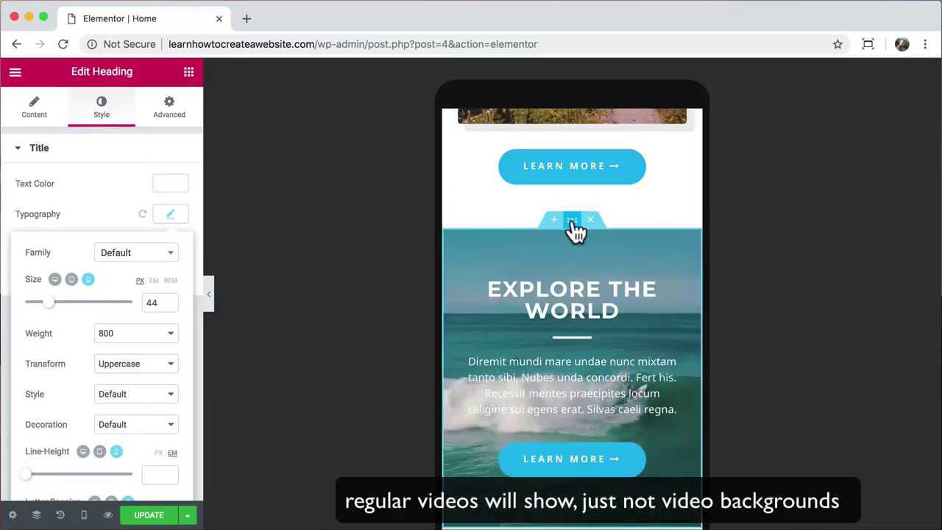
left_click(572, 221)
- Set the kayak photo water-sports-04.jpg as the section's background fallback image
scroll(574, 230, "down", 2)
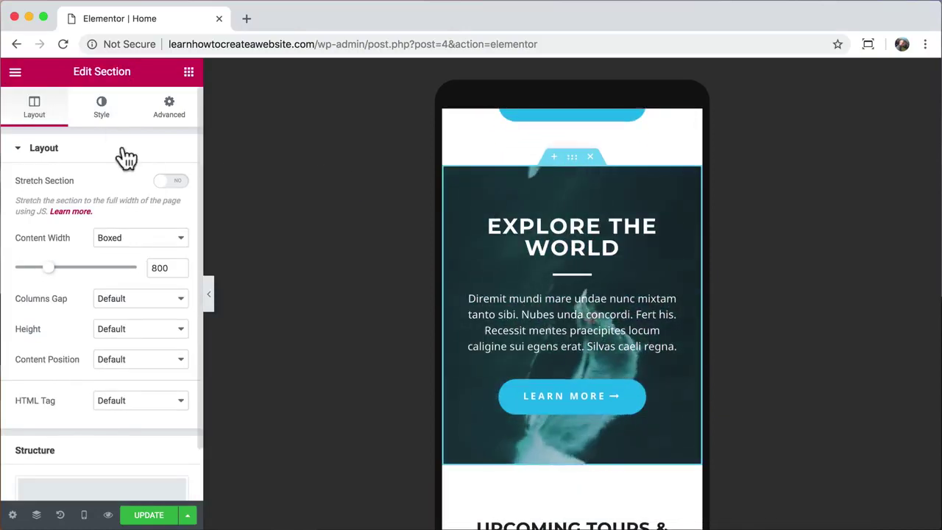
left_click(109, 116)
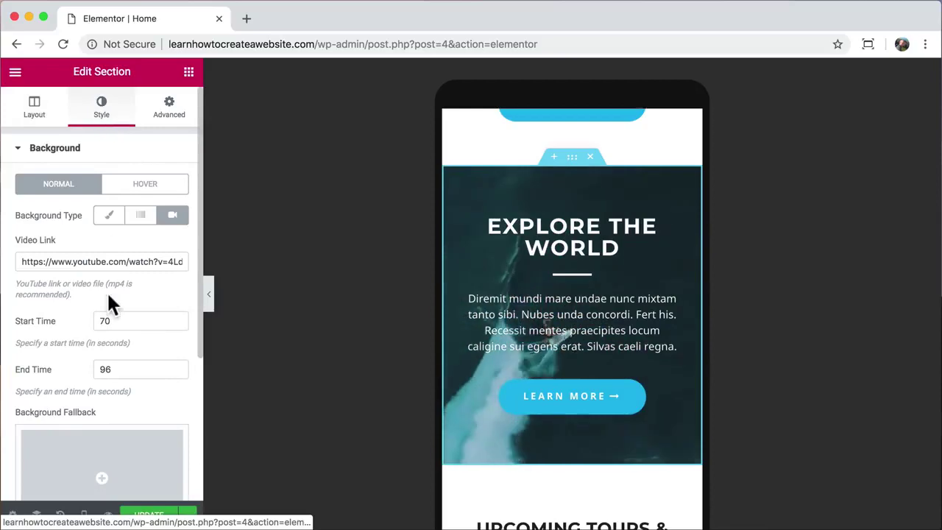
scroll(106, 298, "down", 1)
scroll(108, 311, "down", 2)
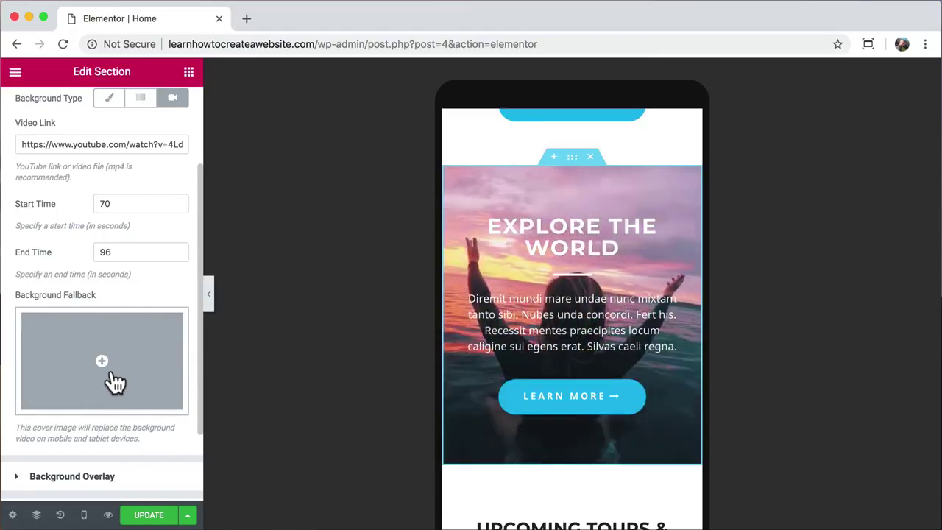
left_click(114, 382)
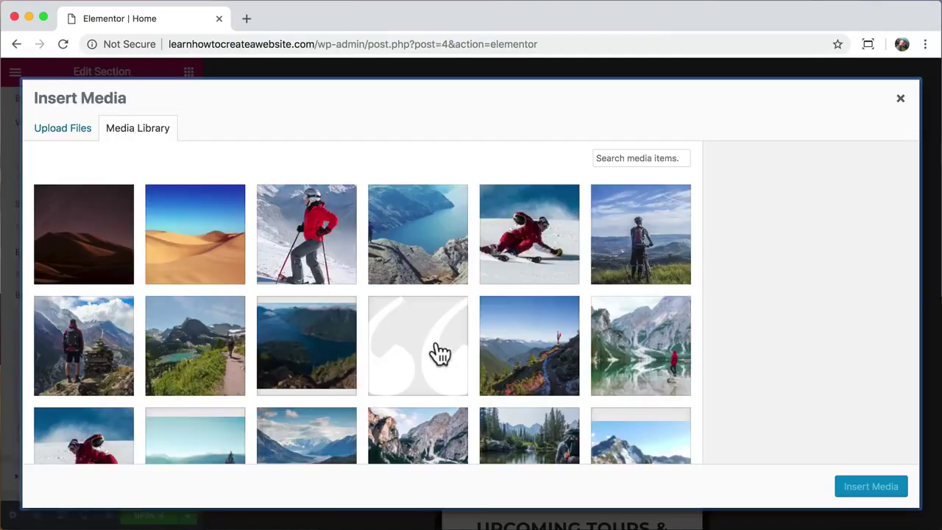
scroll(439, 353, "down", 10)
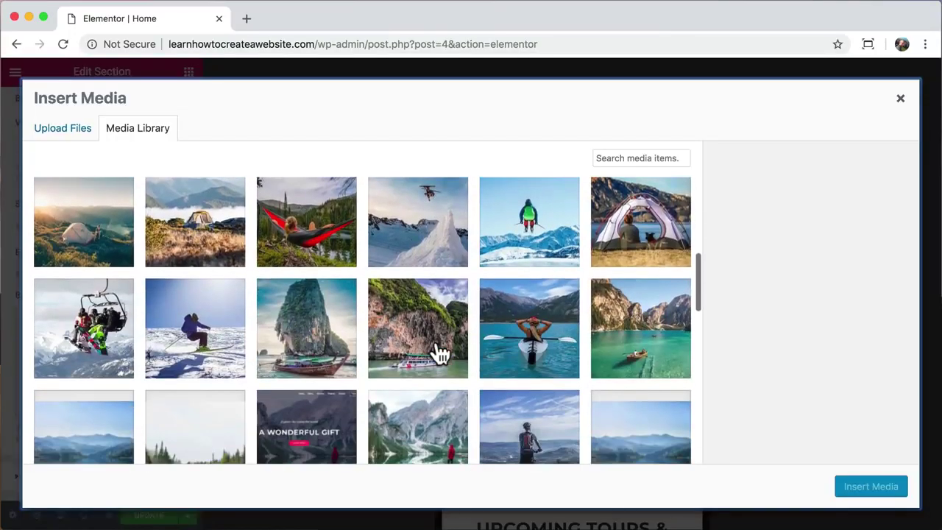
left_click(541, 337)
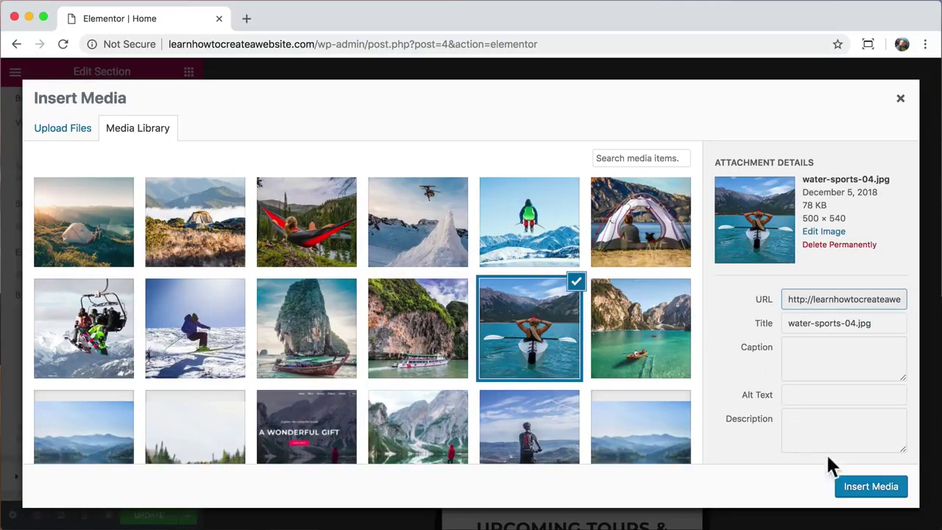
left_click(860, 488)
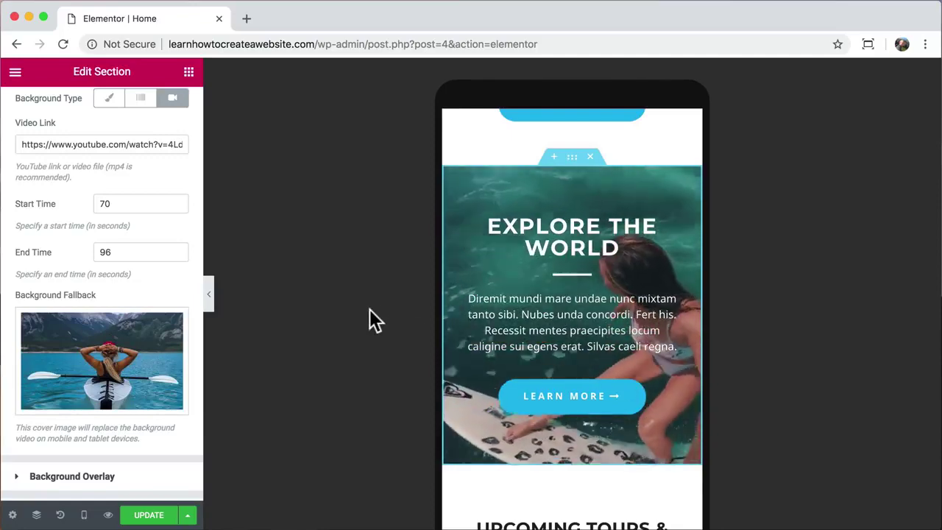
- Lower the section's background overlay opacity to 0.4
scroll(122, 364, "down", 2)
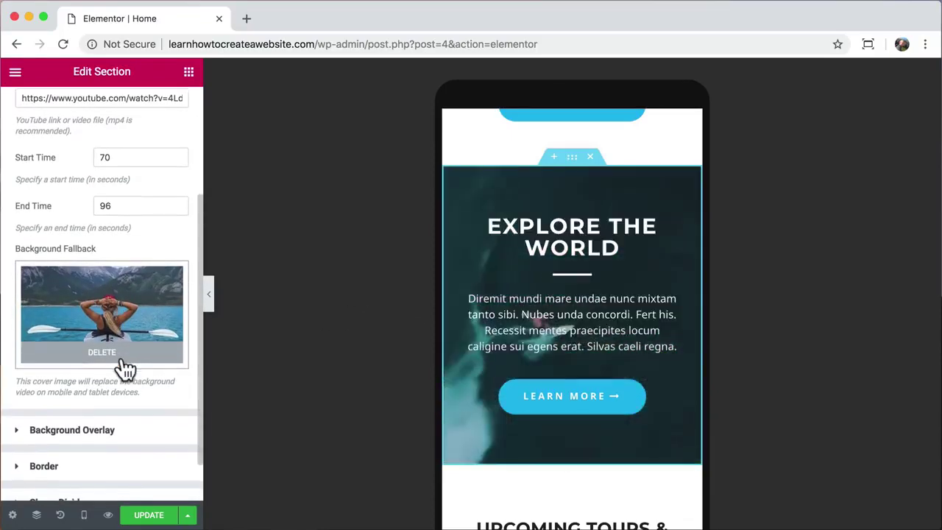
left_click(103, 434)
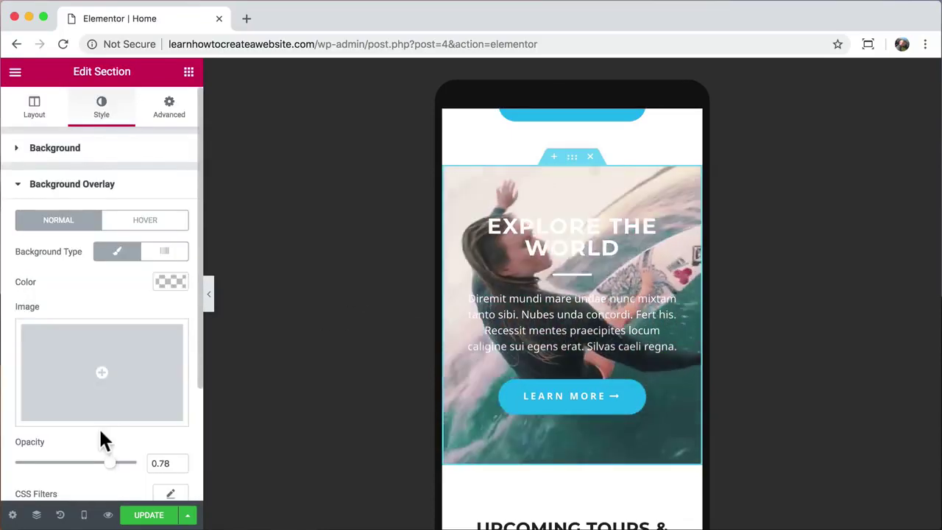
left_click_drag(110, 464, 64, 471)
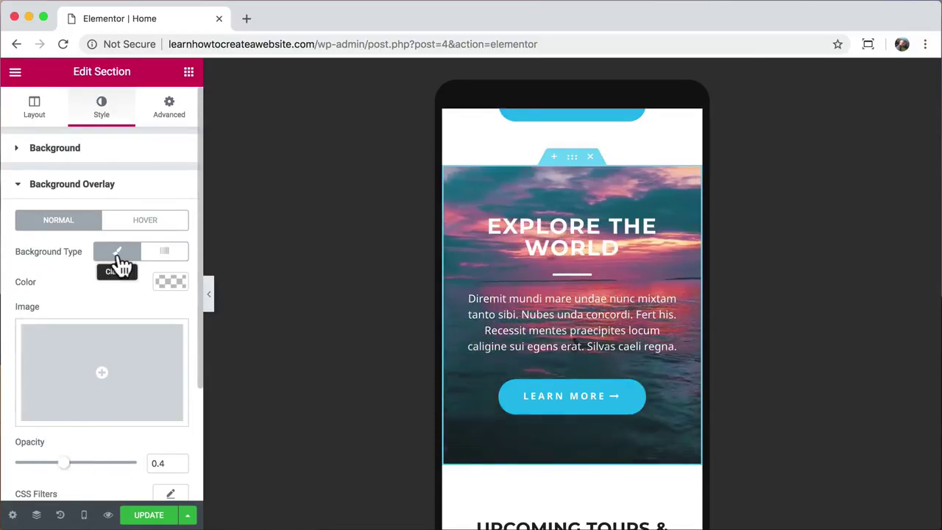
left_click(101, 155)
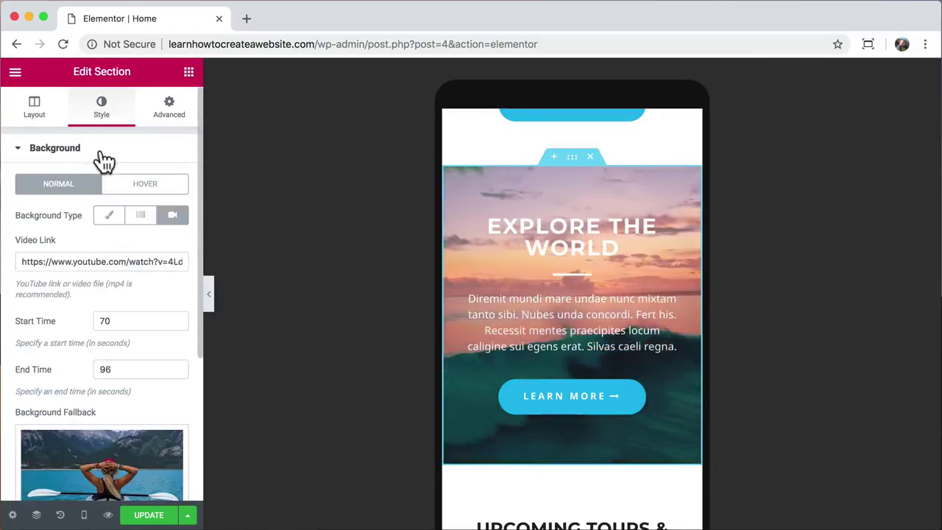
left_click(97, 261)
key("super+a")
key("super+v")
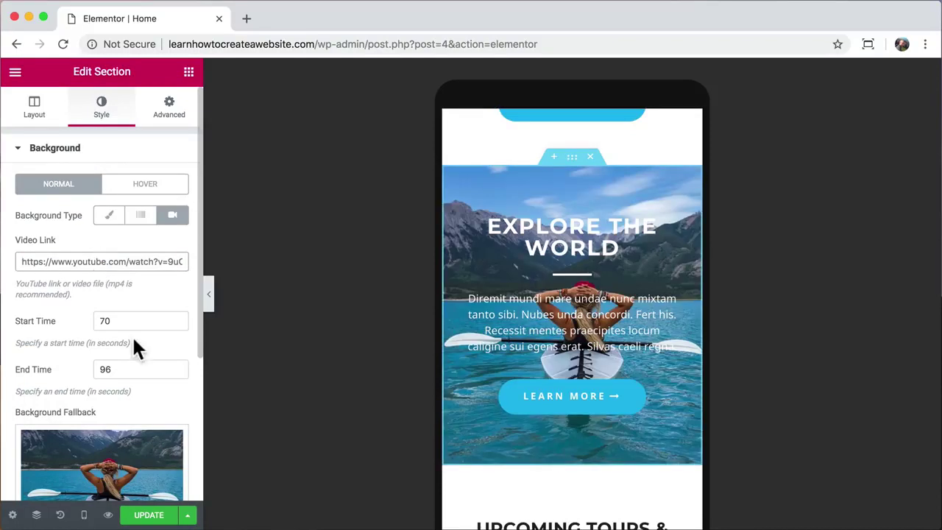
scroll(132, 335, "down", 5)
left_click(114, 384)
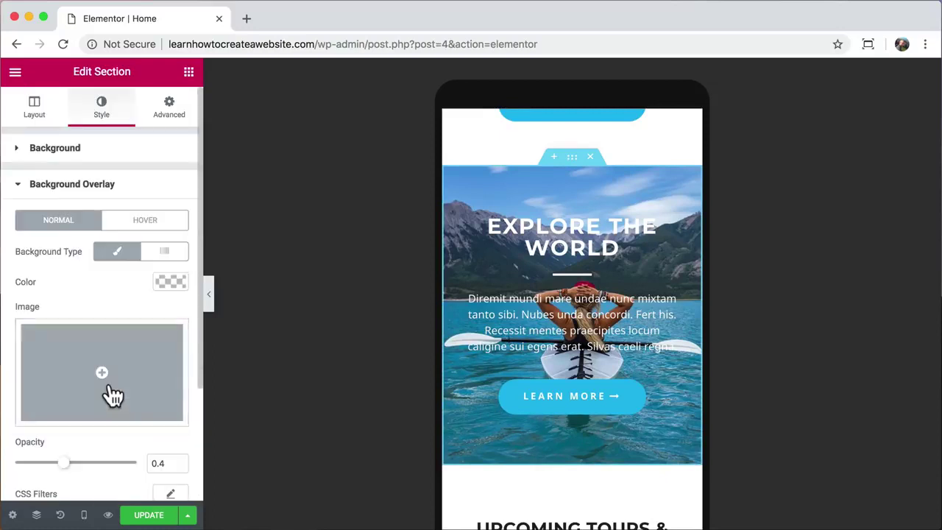
scroll(89, 401, "down", 1)
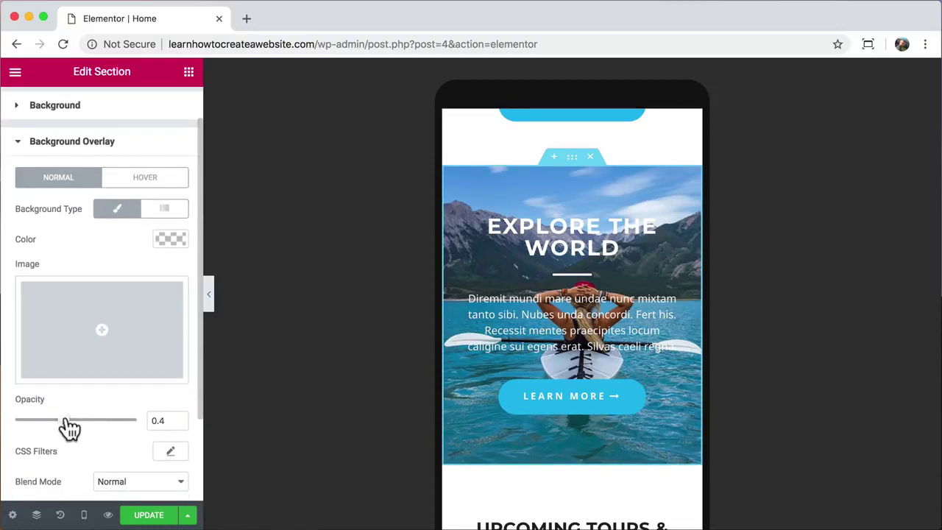
left_click(170, 239)
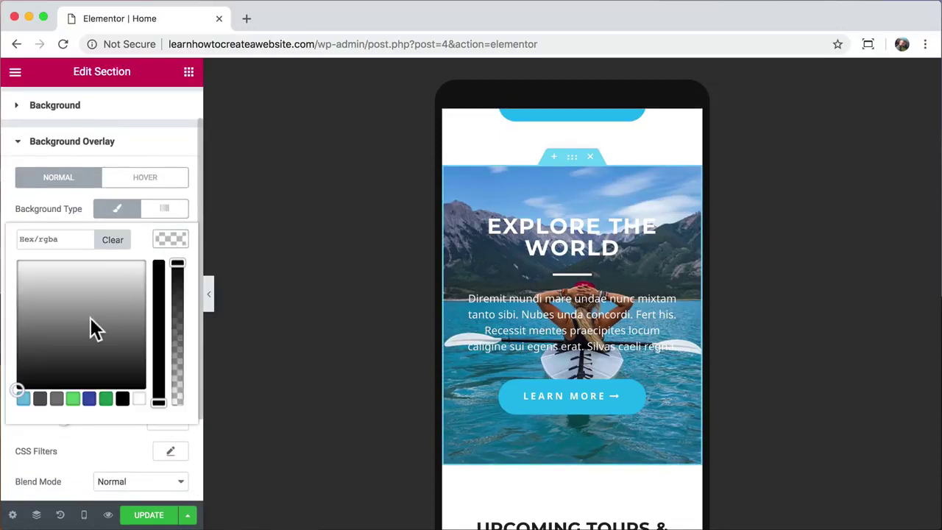
left_click(52, 358)
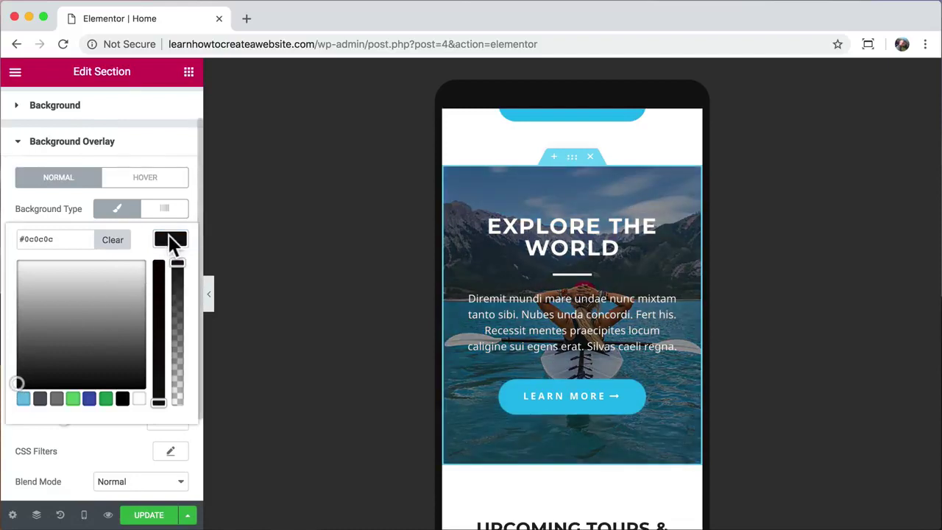
left_click(170, 239)
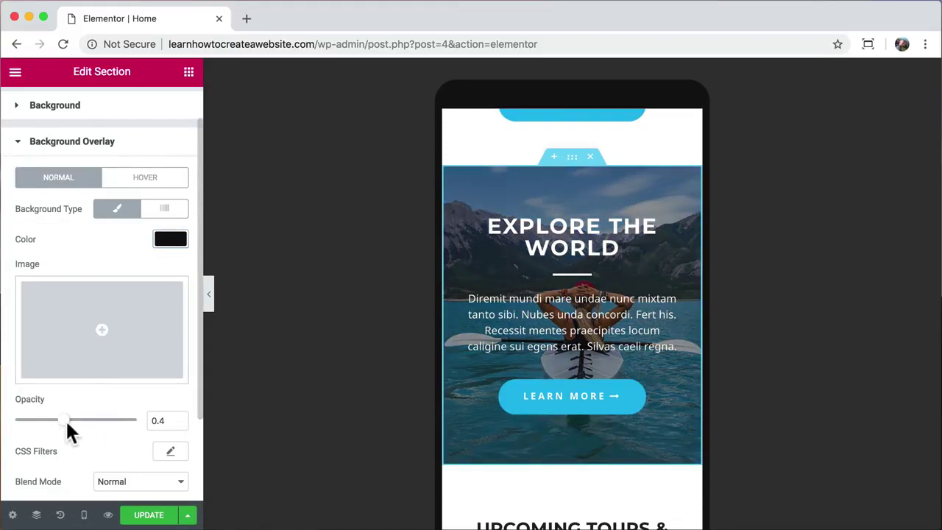
mouse_move(65, 422)
left_mouse_down()
mouse_move(126, 421)
mouse_move(65, 424)
left_mouse_up()
left_click(93, 106)
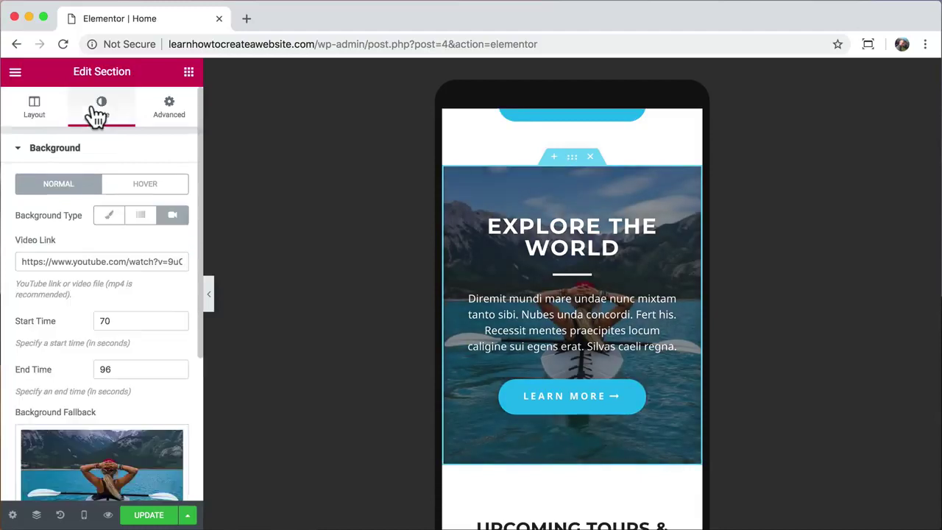
left_click(72, 262)
key("super+a")
type("https://www.youtube.com/watch?v=4LdnySqs1Ks")
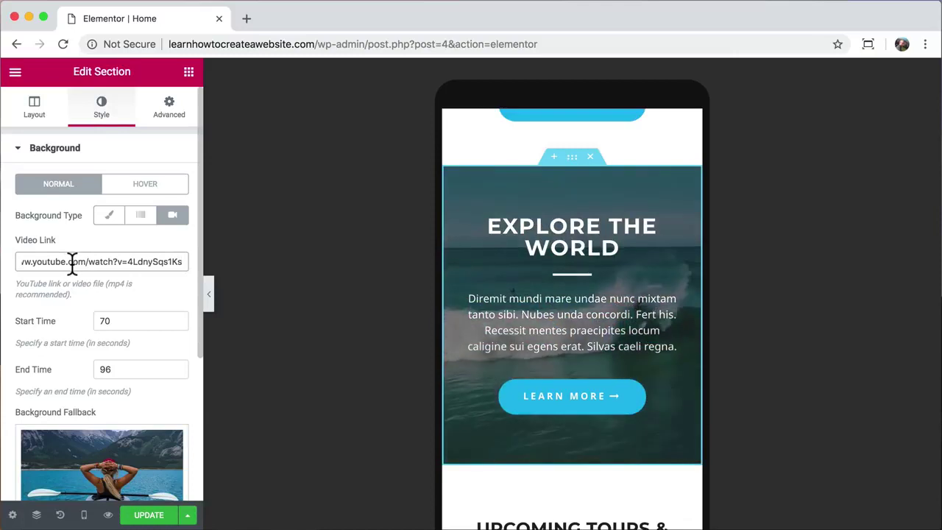
scroll(536, 324, "down", 5)
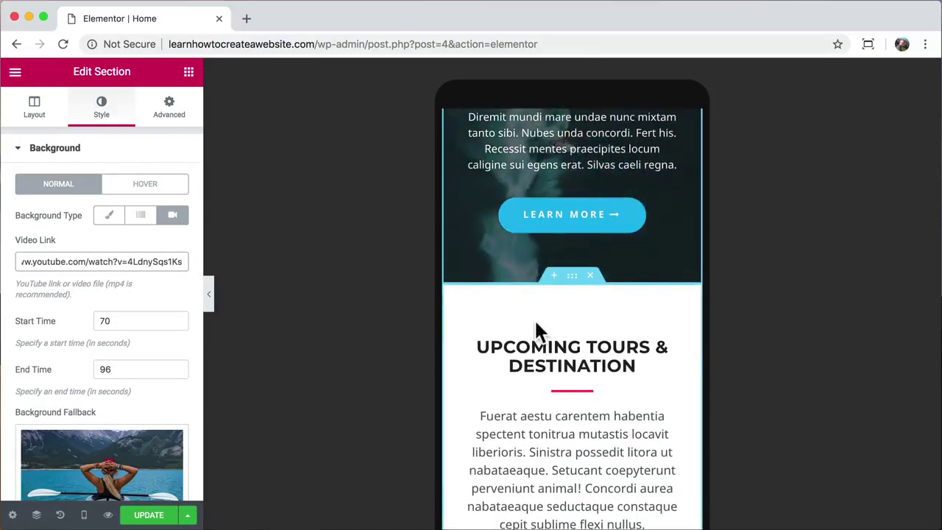
scroll(534, 318, "down", 4)
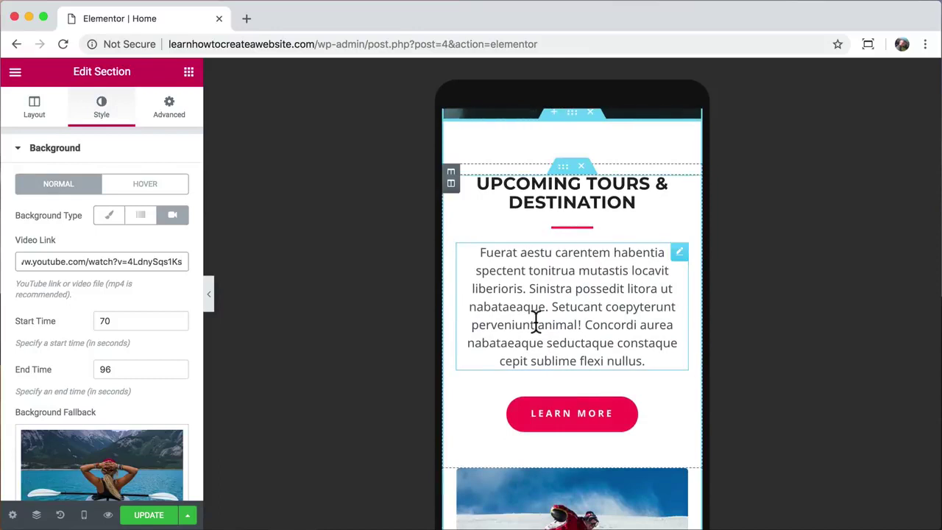
scroll(535, 321, "down", 15)
scroll(536, 330, "down", 2)
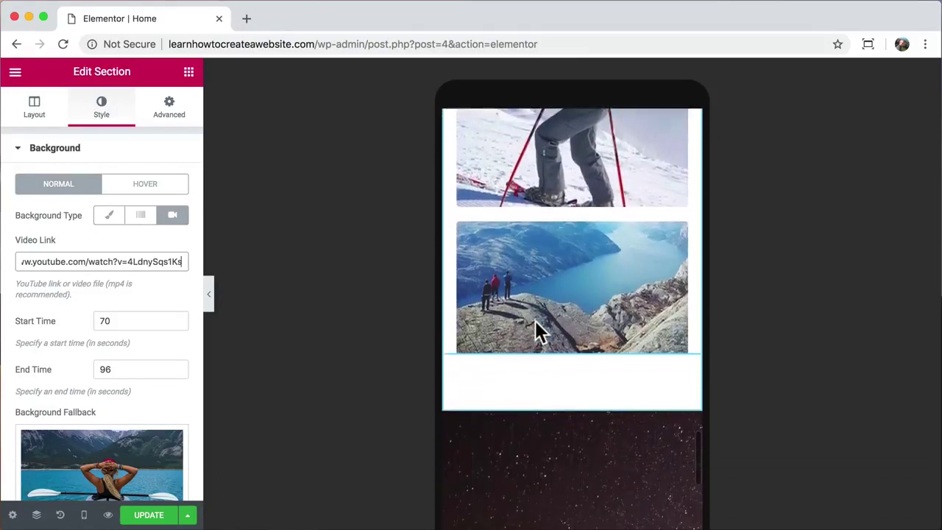
- Set the fjord photo to Hide On Mobile under Advanced > Responsive
left_click(579, 280)
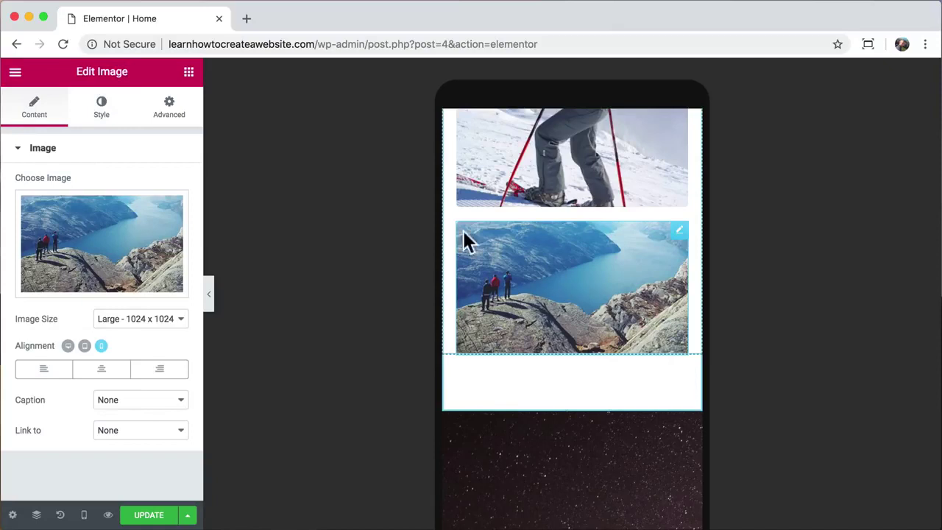
left_click(175, 122)
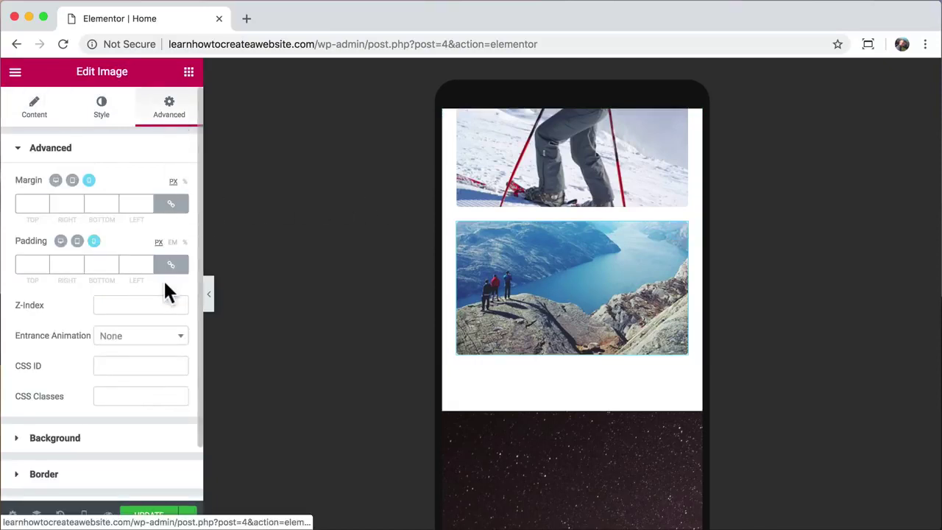
scroll(166, 287, "down", 2)
left_click(101, 449)
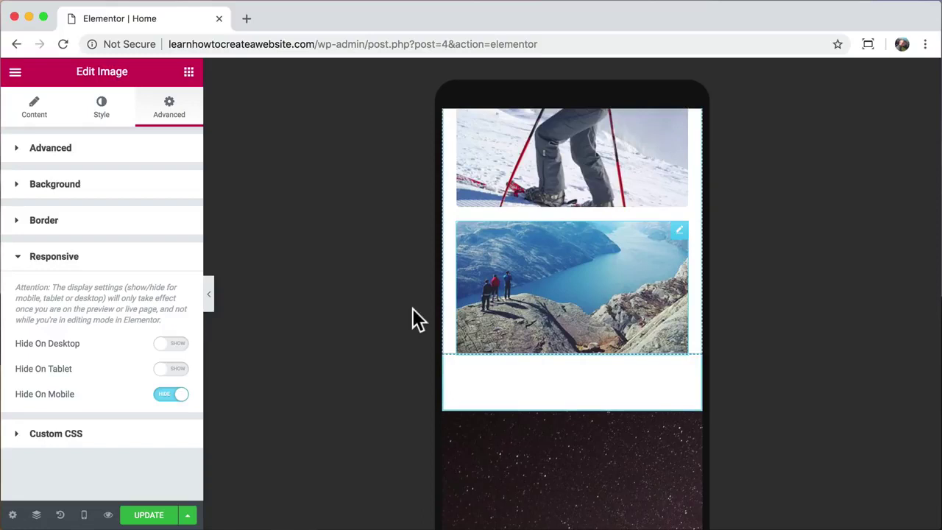
- Collapse the sidebar to review the mobile layout without the fjord photo, then reopen it
left_click(210, 305)
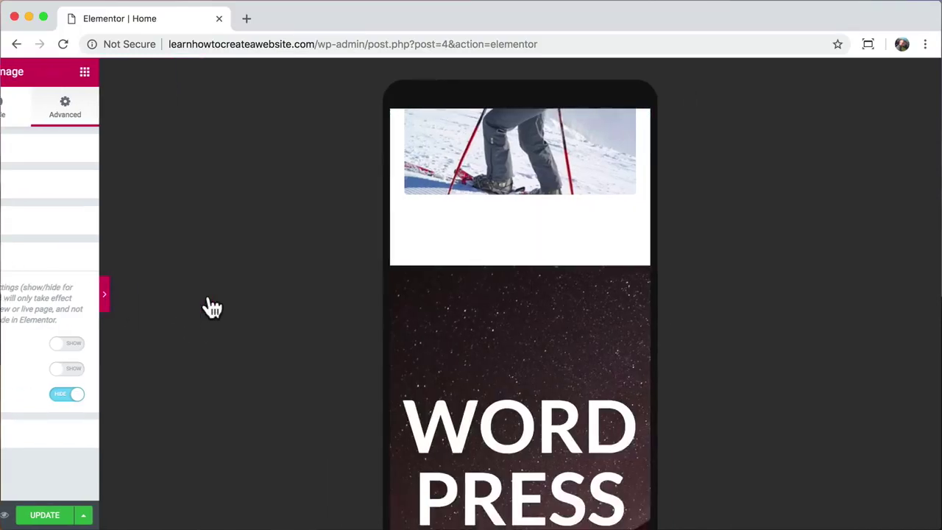
scroll(452, 341, "down", 5)
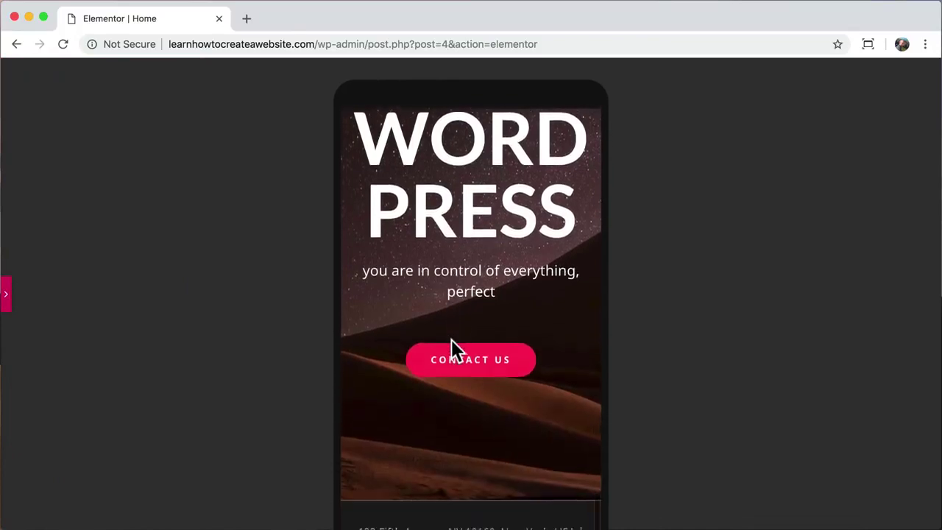
scroll(452, 341, "up", 7)
scroll(451, 339, "up", 10)
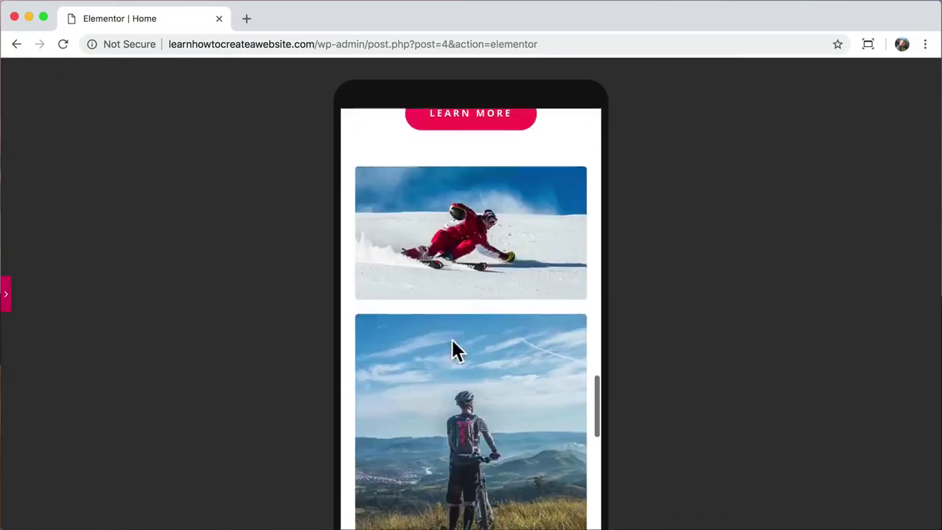
scroll(451, 337, "up", 5)
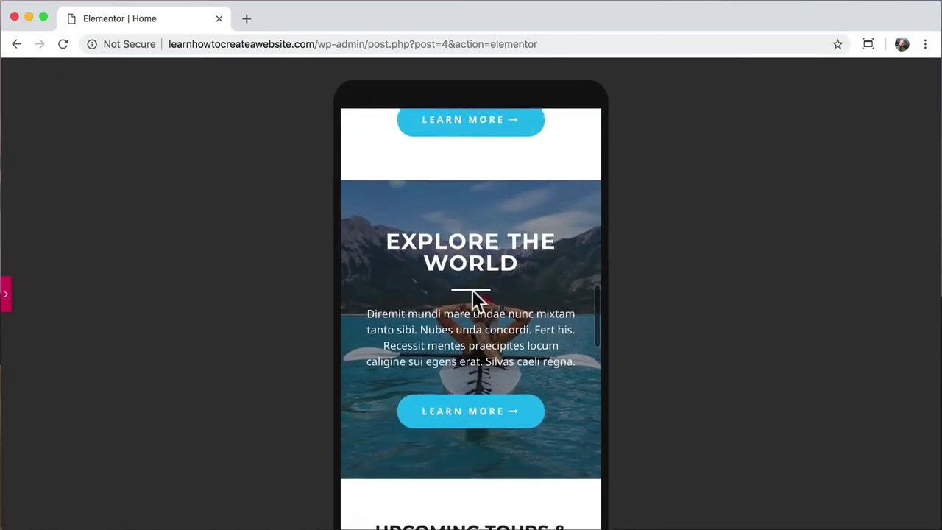
left_click(8, 295)
scroll(510, 355, "down", 5)
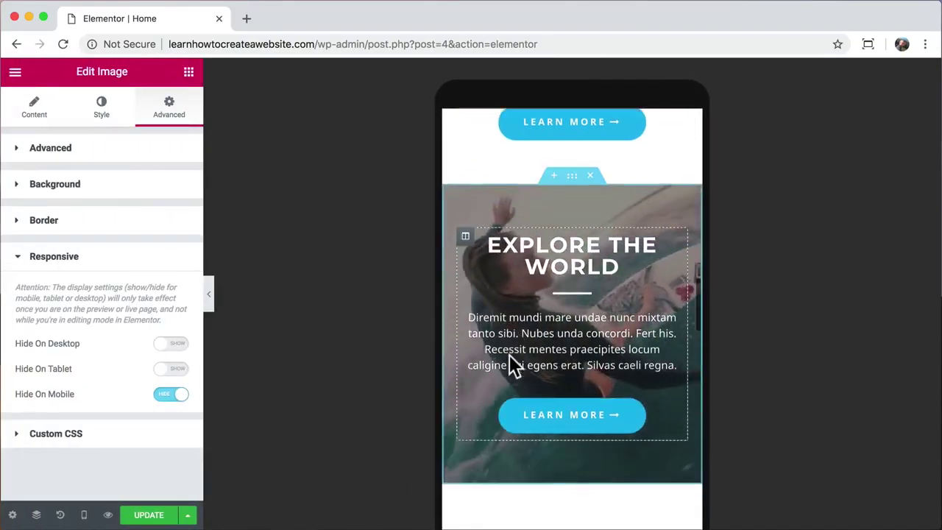
scroll(510, 358, "down", 10)
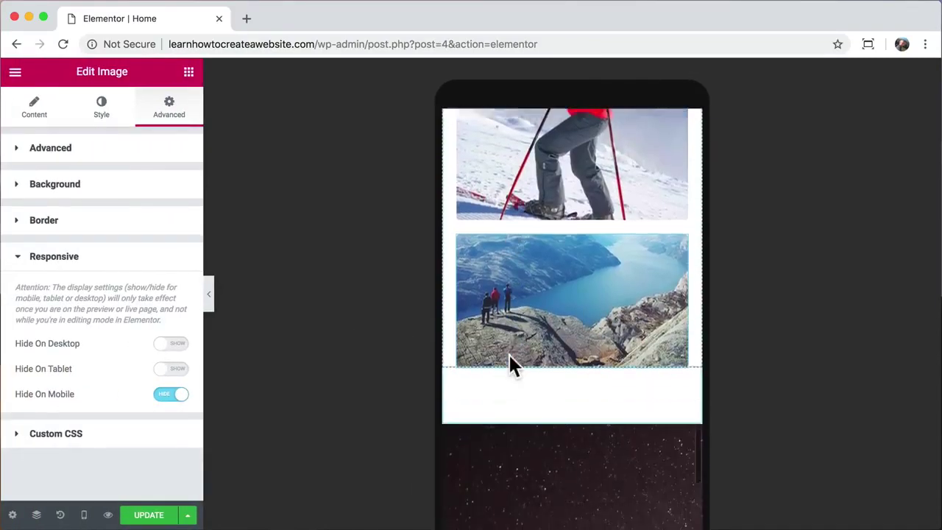
scroll(509, 361, "down", 4)
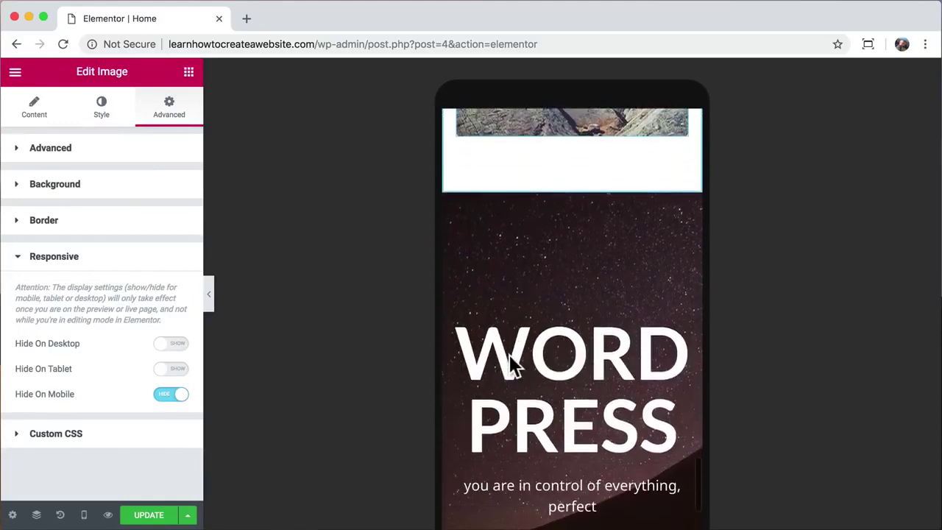
- Set the WORDPRESS heading's typography size to 44 and update the page
left_click(574, 357)
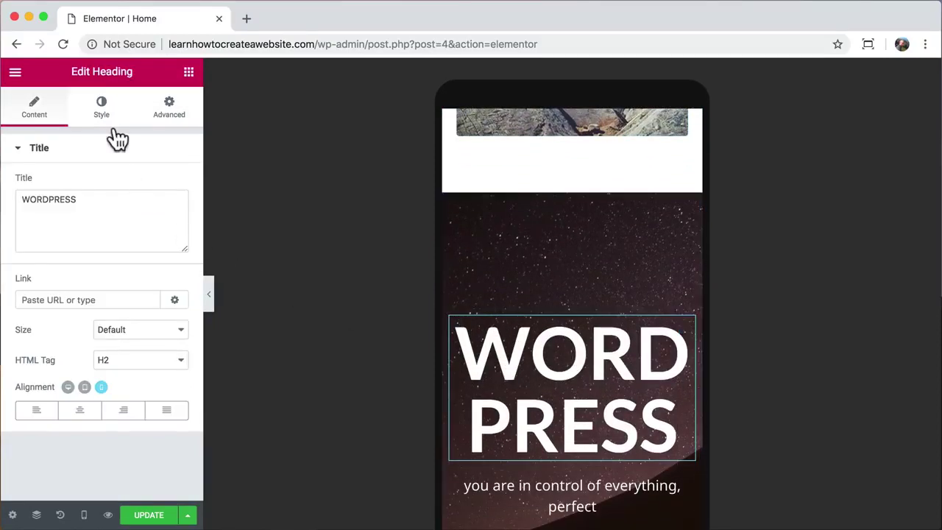
left_click(105, 109)
left_click(172, 215)
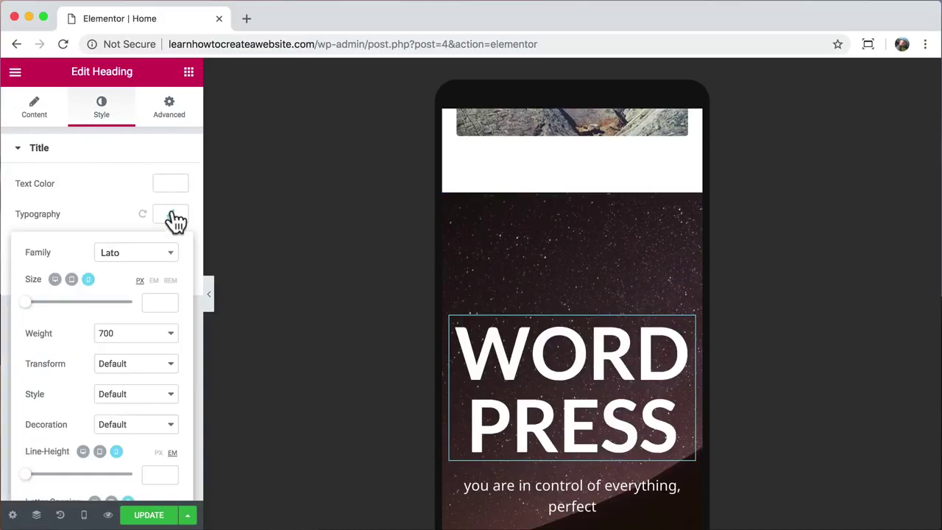
type("44")
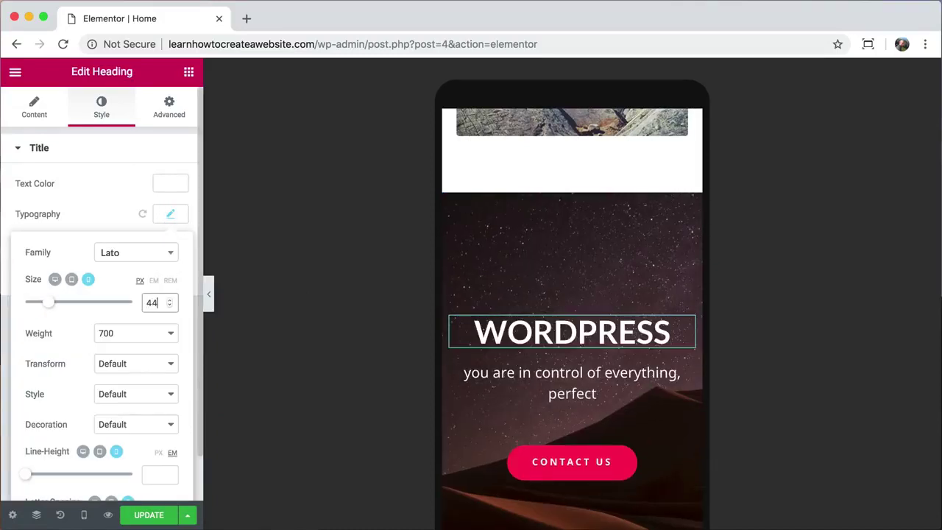
left_click(151, 518)
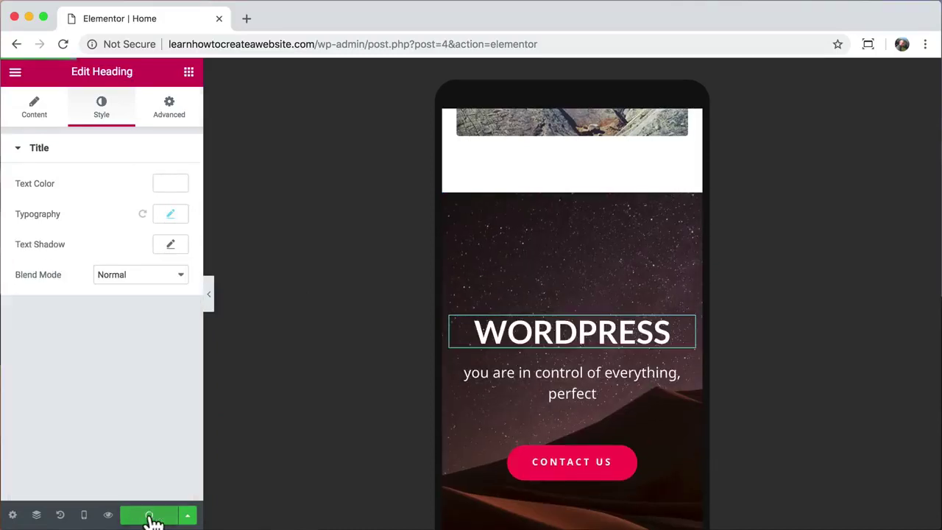
- Review the page with the sidebar hidden, then switch the preview back to Desktop
left_click(209, 296)
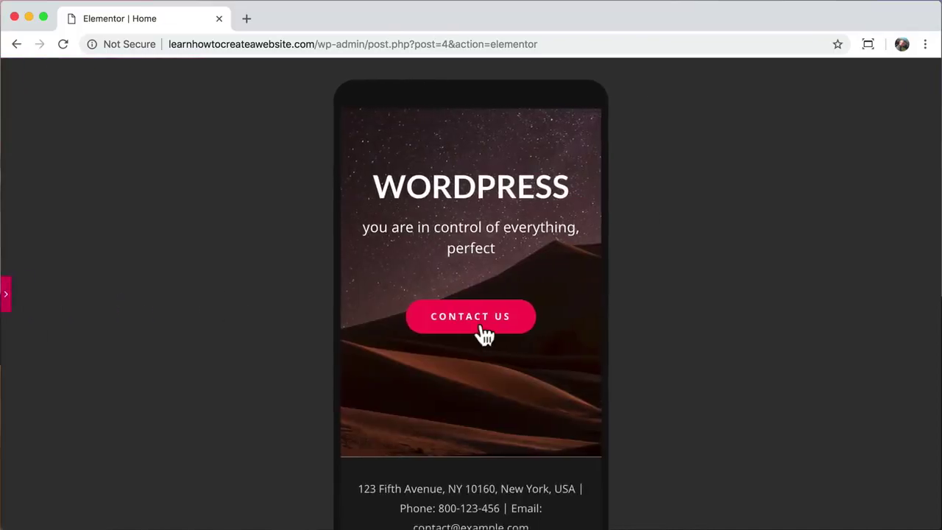
scroll(485, 336, "down", 10)
scroll(484, 325, "up", 10)
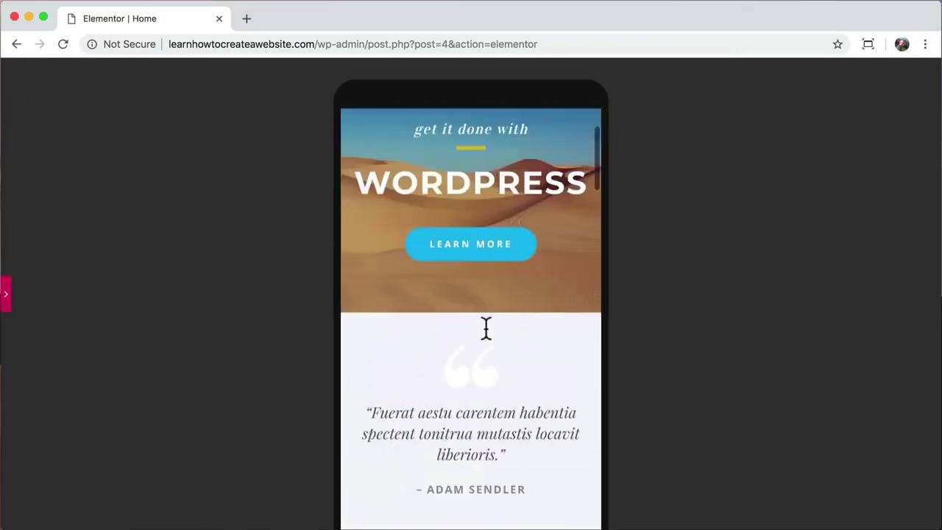
left_click(7, 291)
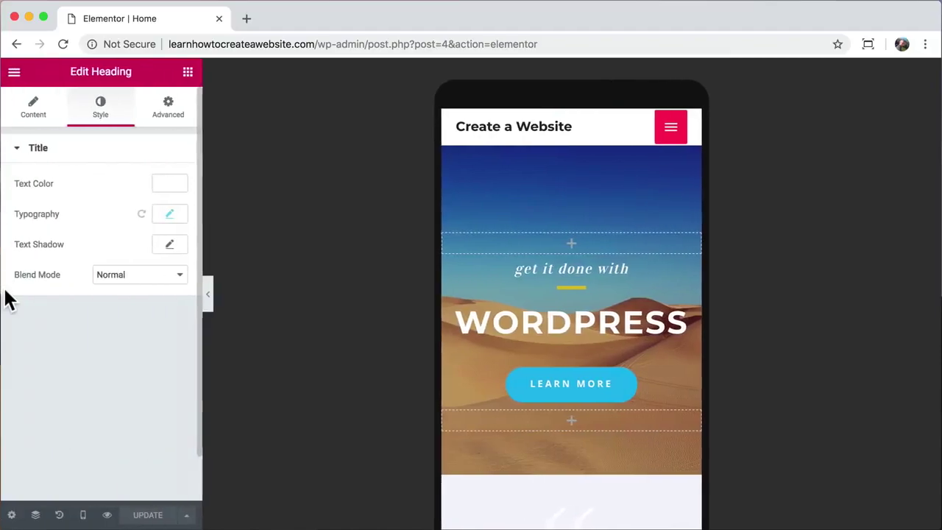
left_click(84, 515)
left_click(81, 425)
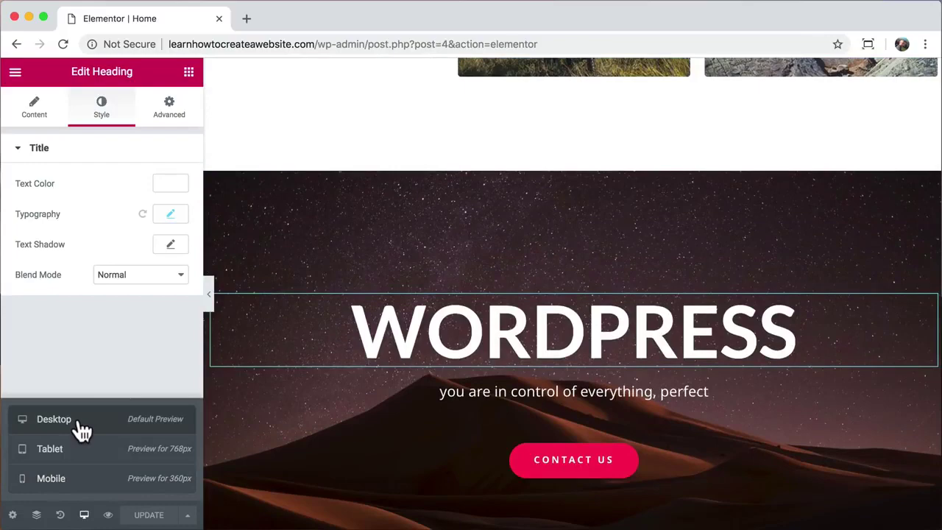
scroll(385, 281, "up", 20)
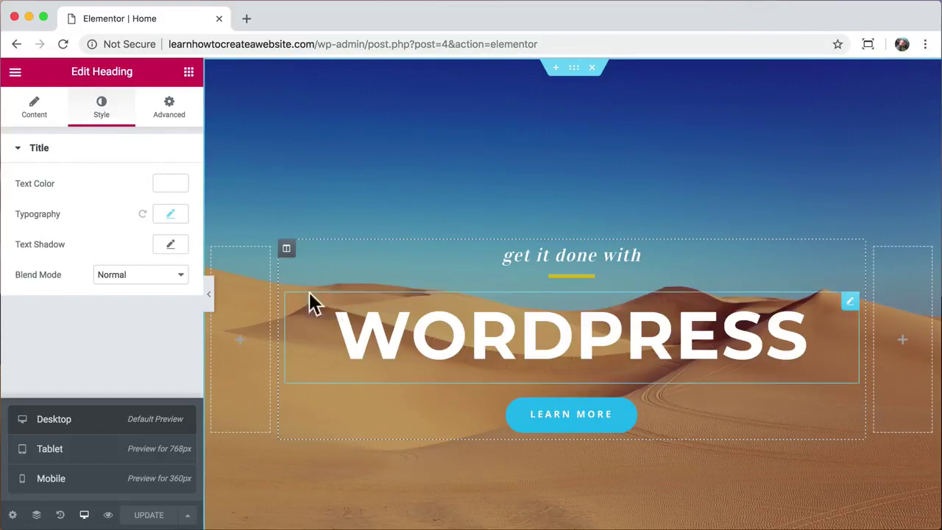
left_click(193, 346)
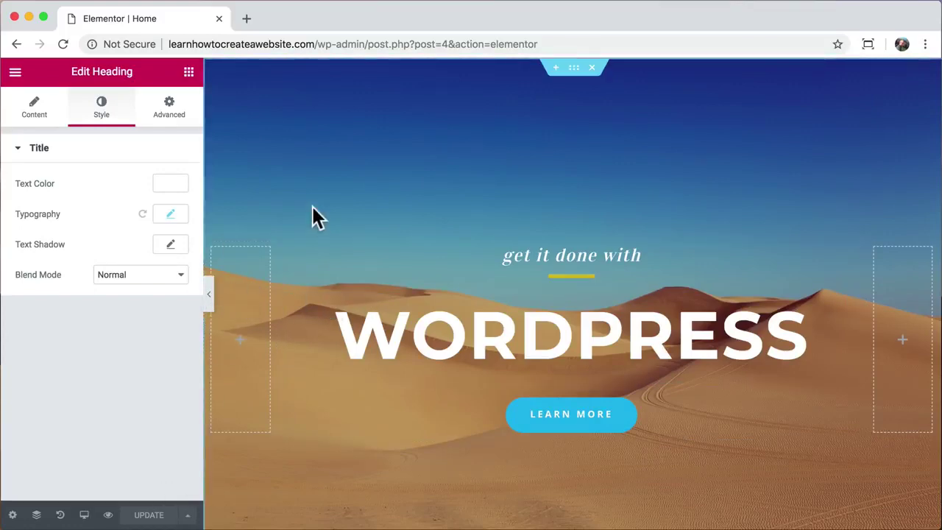
- Load the live site's home page and go to its About page
left_click_drag(318, 44, 542, 46)
key("BackSpace")
key("Return")
left_click(543, 111)
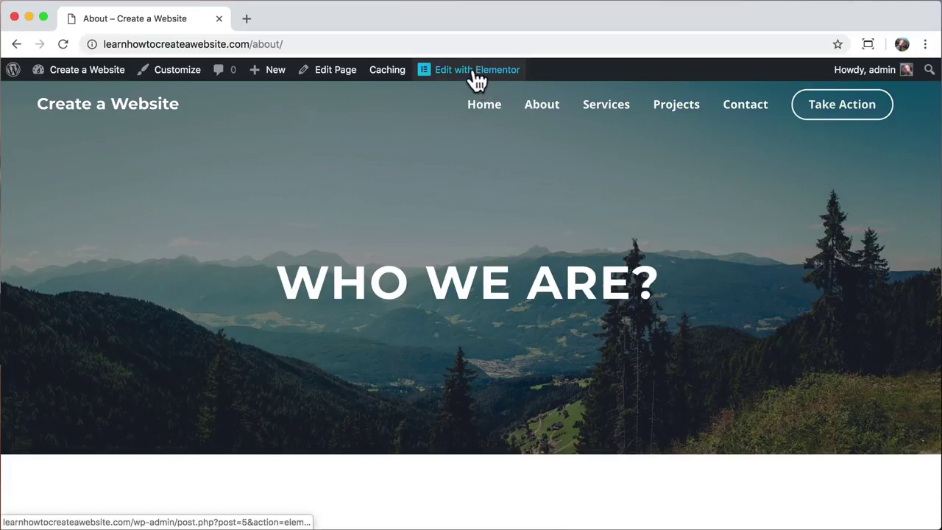
- Open the About page in Elementor and select the WHO WE ARE? title box
left_click(477, 73)
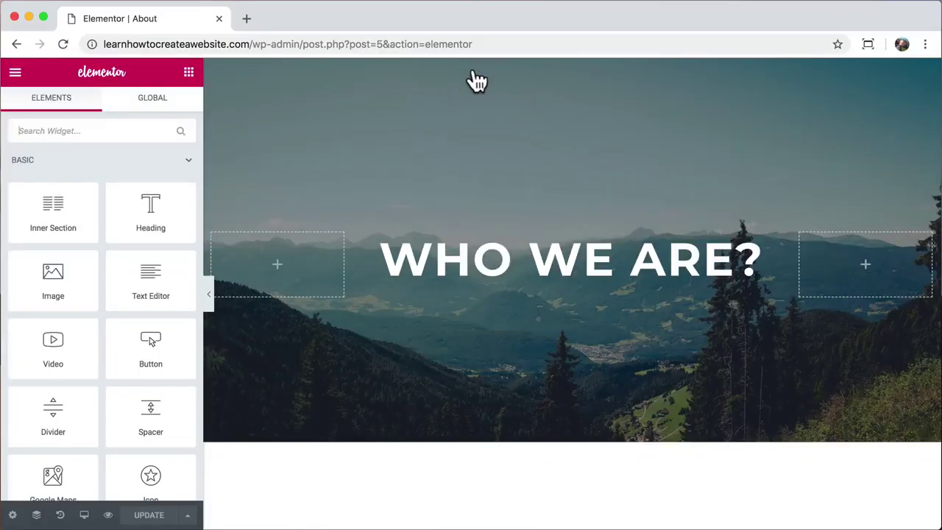
left_click(521, 265)
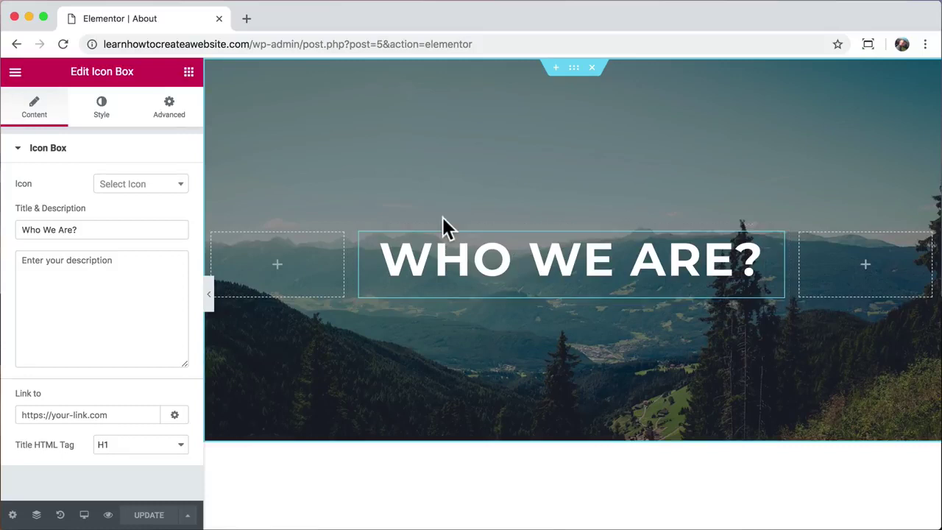
left_click(172, 124)
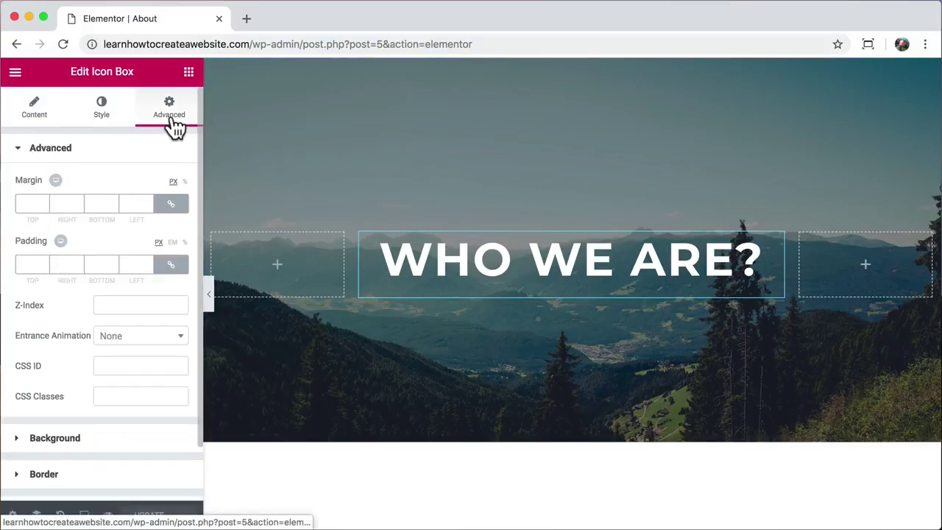
- Try several entrance animations and settle on Fade In Up for the title box
left_click(145, 350)
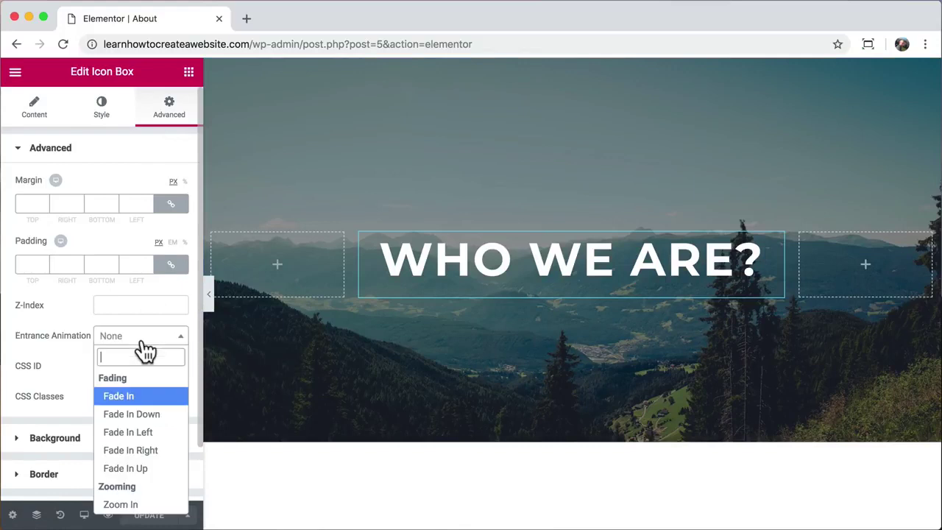
left_click(141, 450)
left_click(143, 339)
scroll(152, 446, "down", 3)
left_click(147, 445)
left_click(140, 337)
scroll(134, 437, "down", 3)
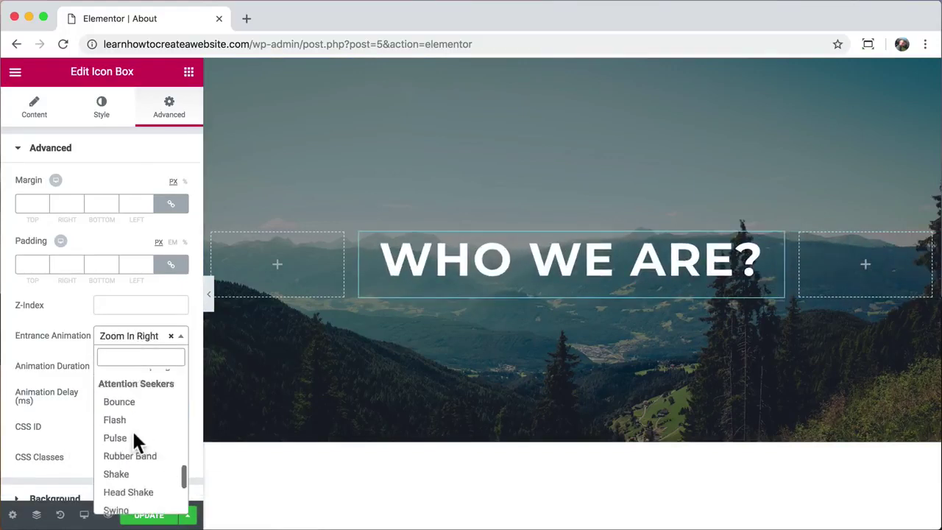
left_click(135, 432)
left_click(135, 341)
left_click(134, 468)
left_click(131, 346)
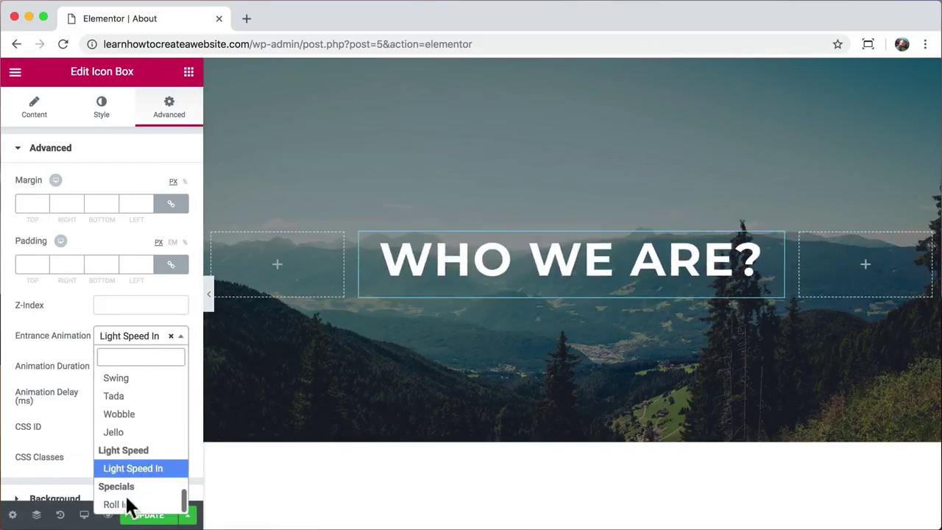
left_click(127, 505)
left_click(131, 346)
scroll(147, 441, "up", 5)
left_click(144, 470)
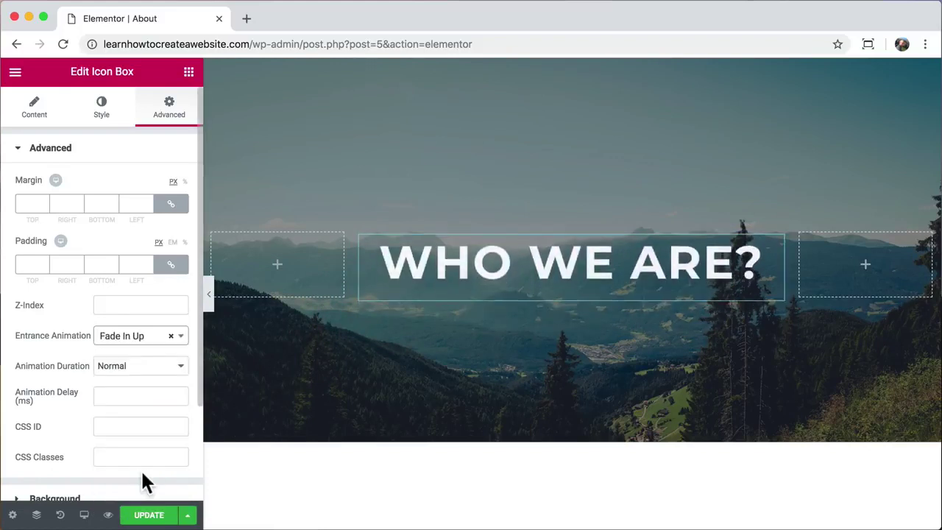
- Set the entrance animation duration to Normal
left_click(135, 367)
left_click(135, 352)
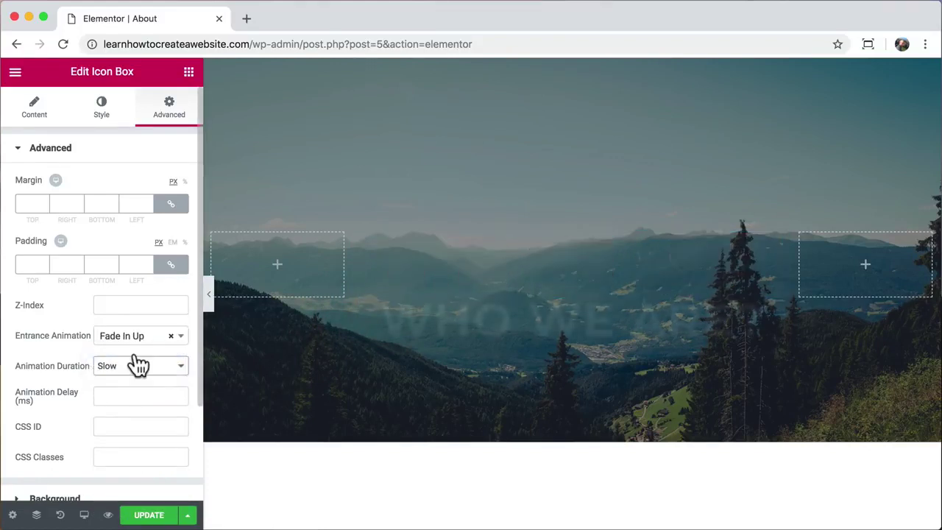
left_click(137, 368)
left_click(135, 377)
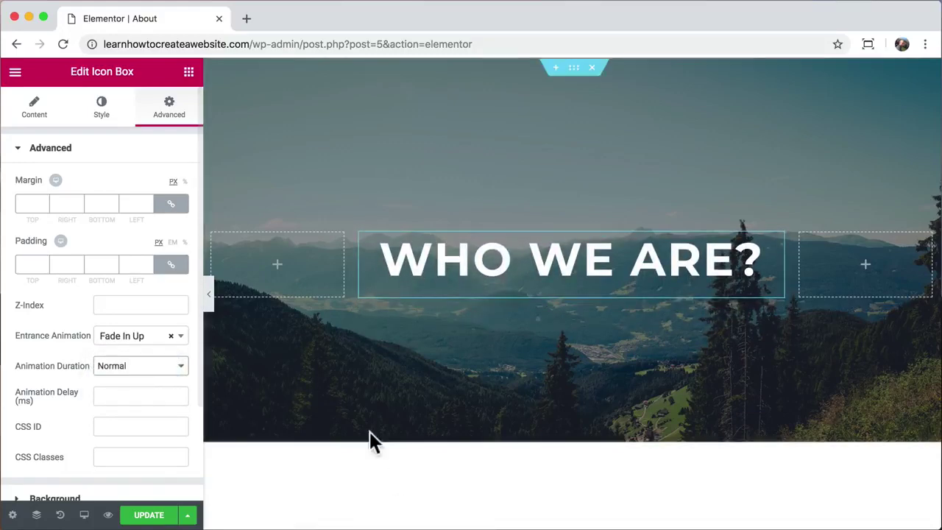
scroll(391, 479, "down", 5)
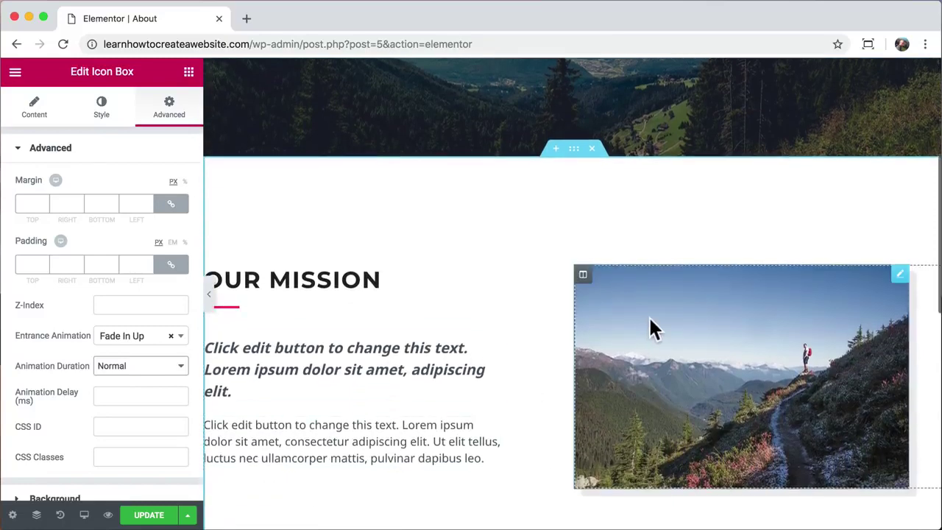
- Give the Our Mission image a Grow Rotate hover animation, update, and preview the page
left_click(779, 340)
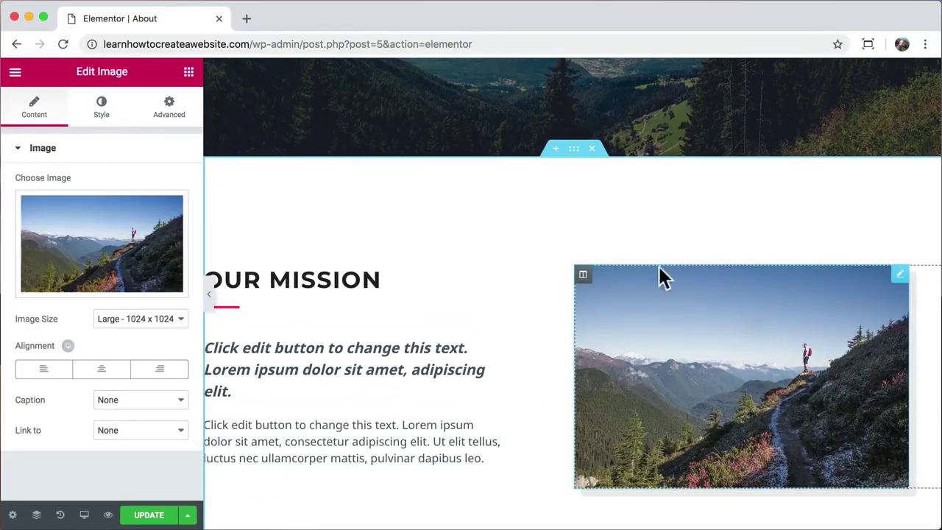
left_click(102, 109)
scroll(103, 195, "down", 1)
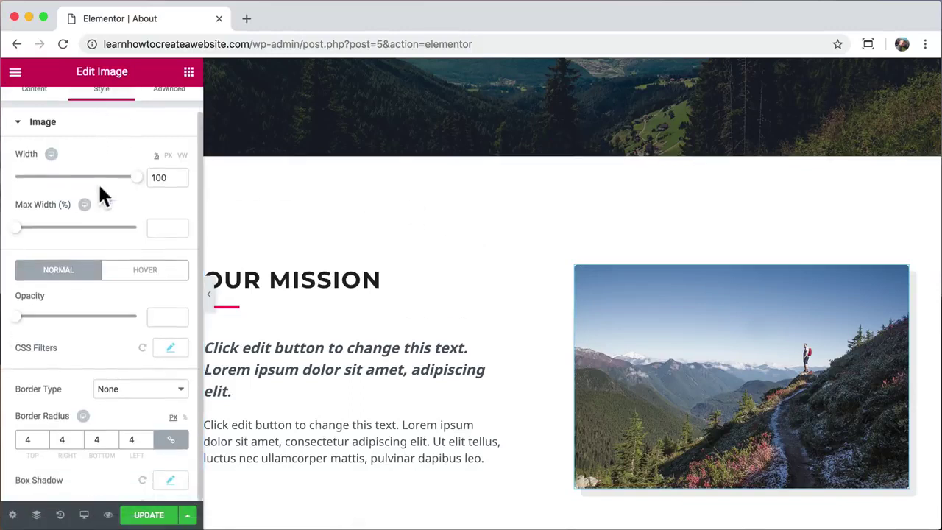
left_click(146, 272)
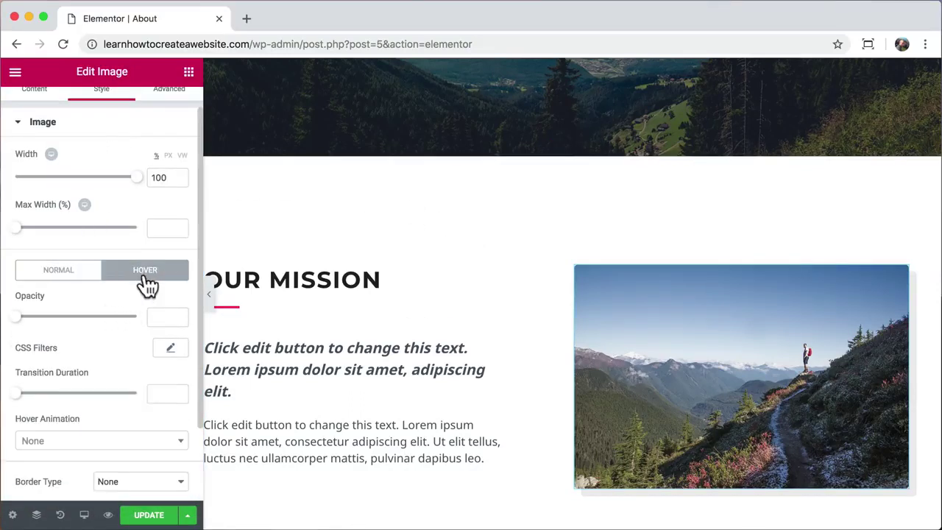
scroll(137, 343, "down", 3)
left_click(179, 359)
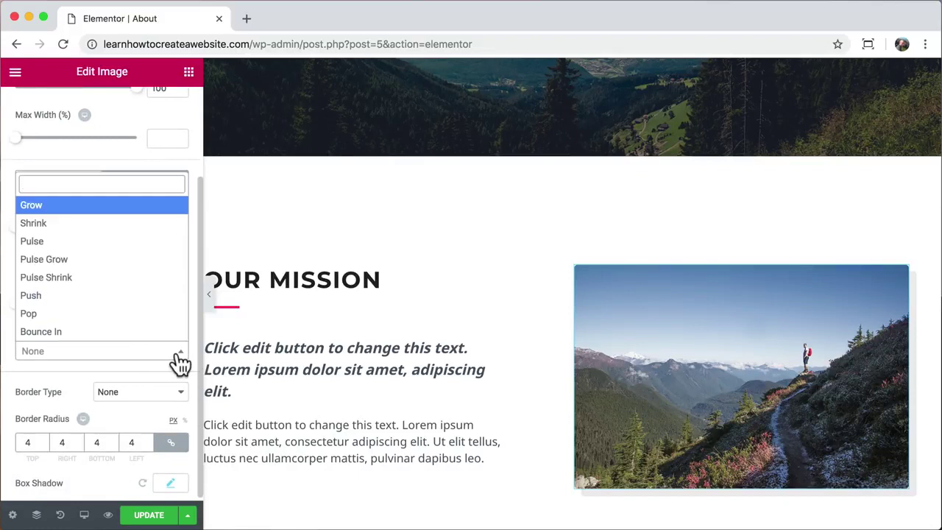
left_click(137, 278)
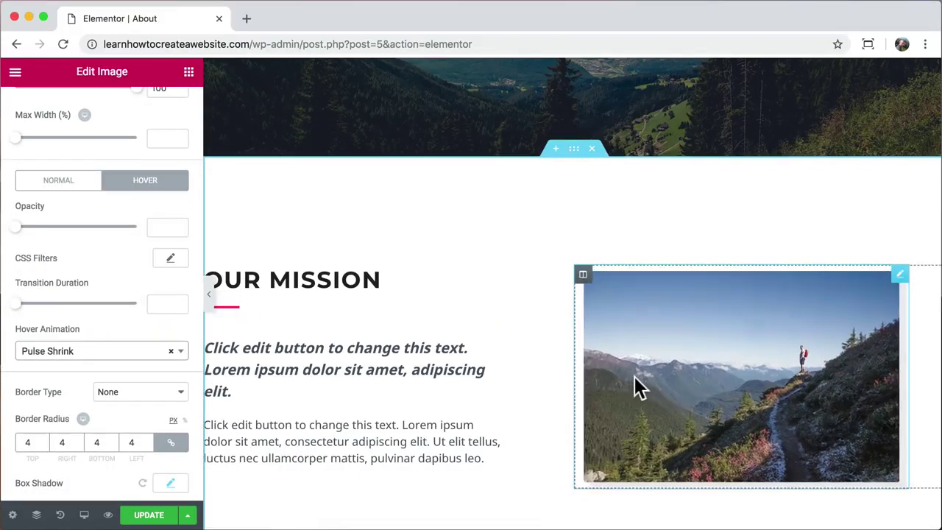
left_click(182, 354)
scroll(118, 276, "down", 3)
left_click(112, 282)
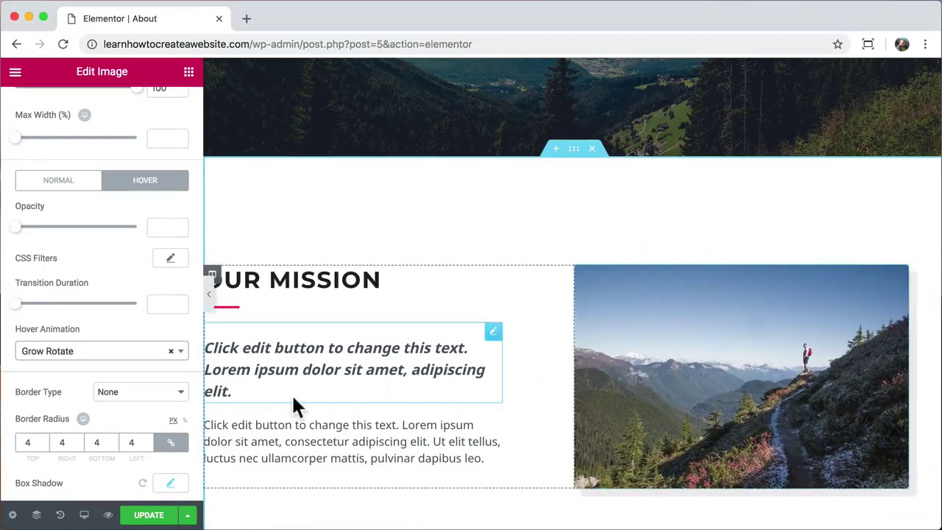
left_click(154, 516)
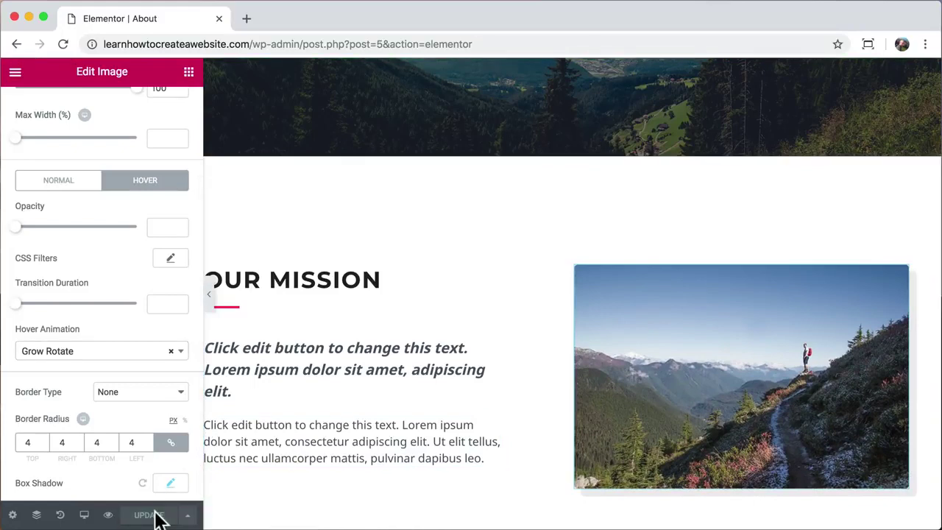
left_click(108, 515)
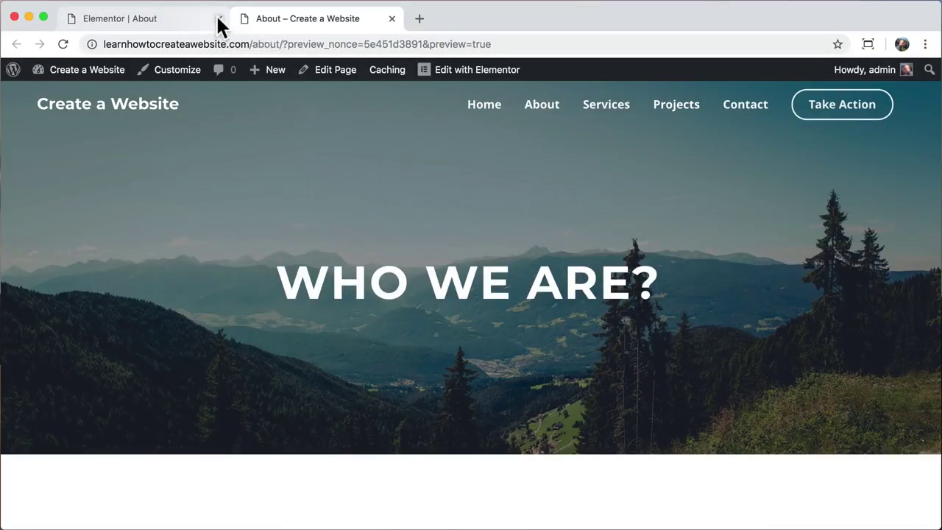
- Close the Elementor tab, look over the About preview, and go to the Services page
left_click(219, 20)
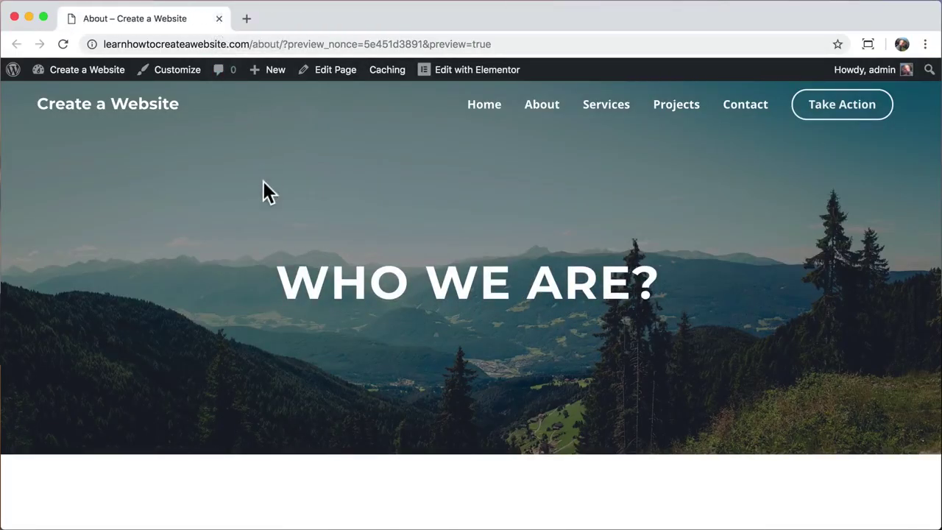
scroll(263, 186, "down", 5)
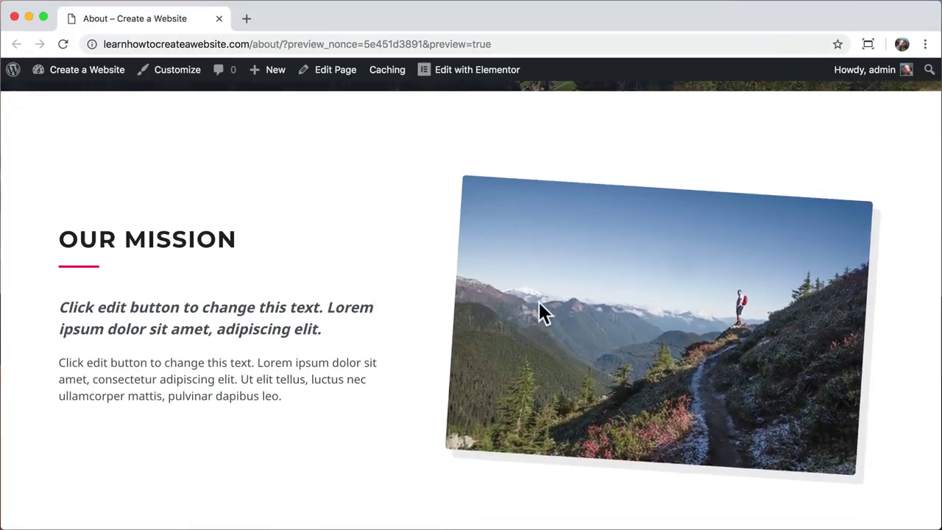
scroll(395, 273, "up", 5)
scroll(395, 264, "up", 3)
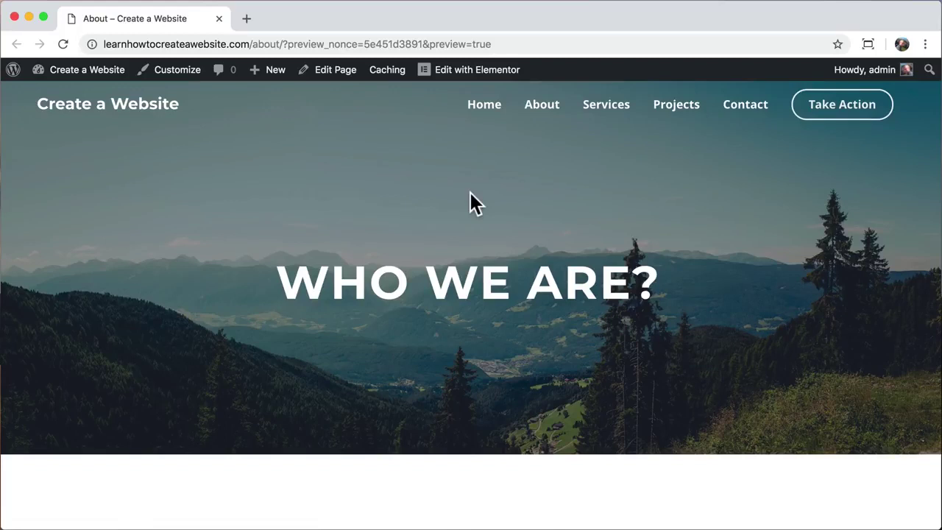
left_click(607, 106)
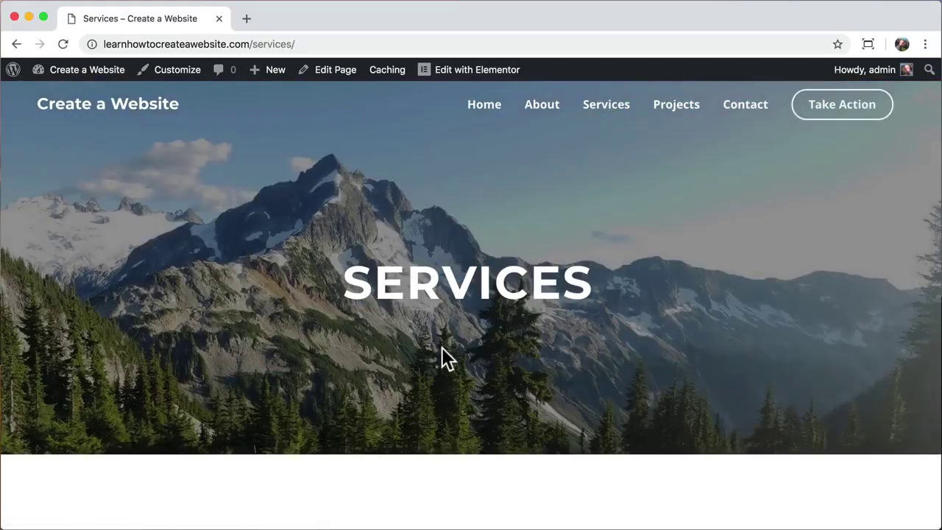
- Open the Services page in Elementor and move the sports row above the trips row
scroll(443, 351, "down", 4)
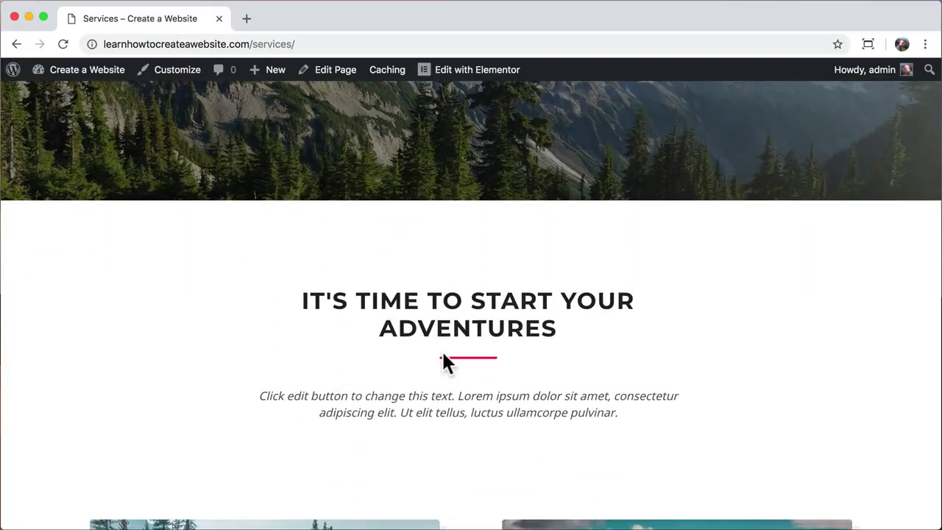
scroll(446, 361, "down", 10)
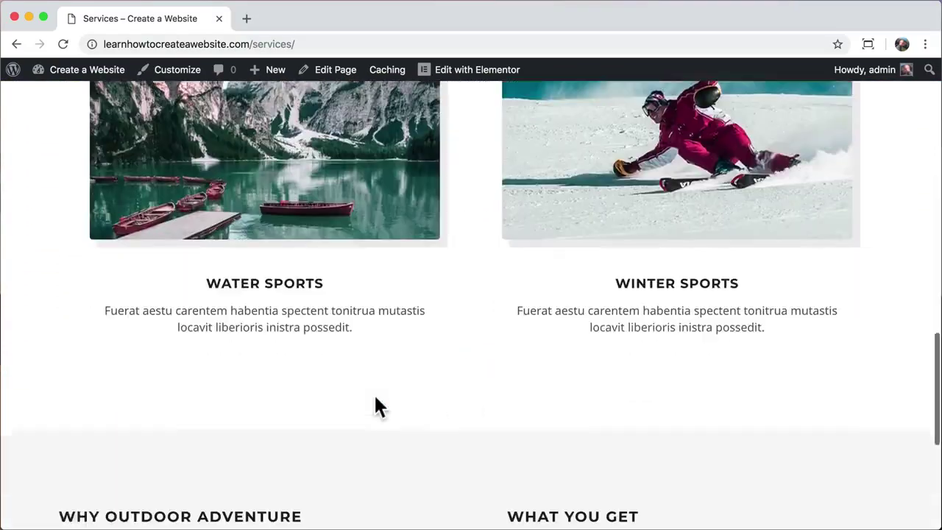
scroll(373, 407, "up", 15)
left_click(454, 77)
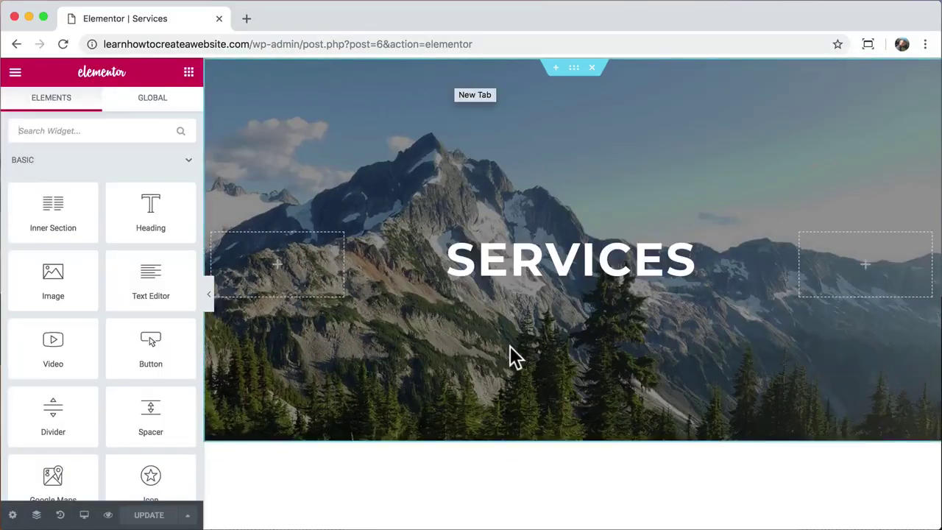
scroll(509, 358, "down", 3)
scroll(513, 357, "down", 5)
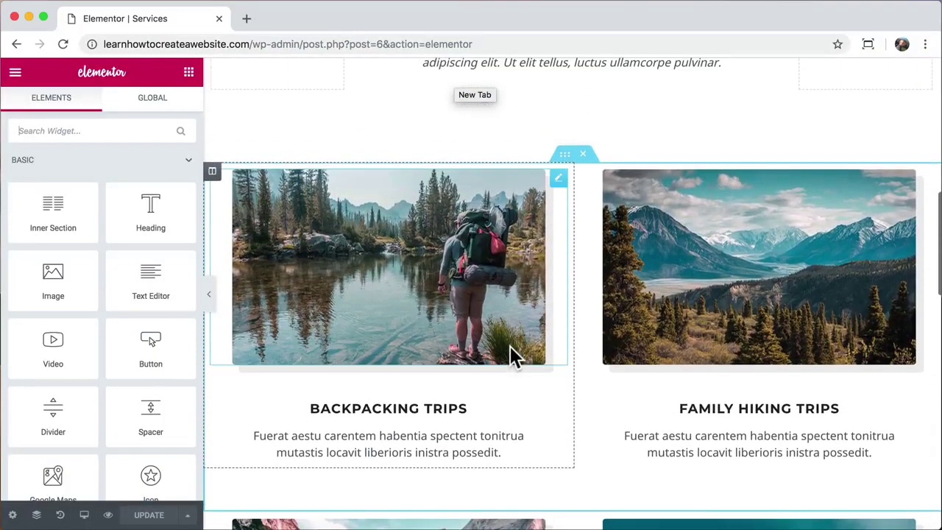
scroll(513, 358, "down", 5)
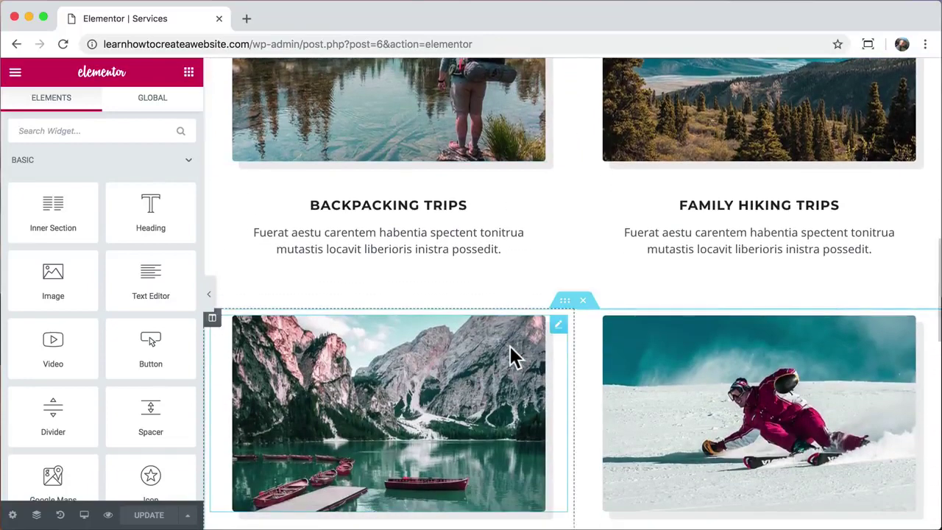
left_click_drag(570, 195, 544, 245)
- Swap columns so Winter Sports and Family Hiking Trips sit on the left
scroll(577, 319, "down", 5)
scroll(576, 319, "up", 4)
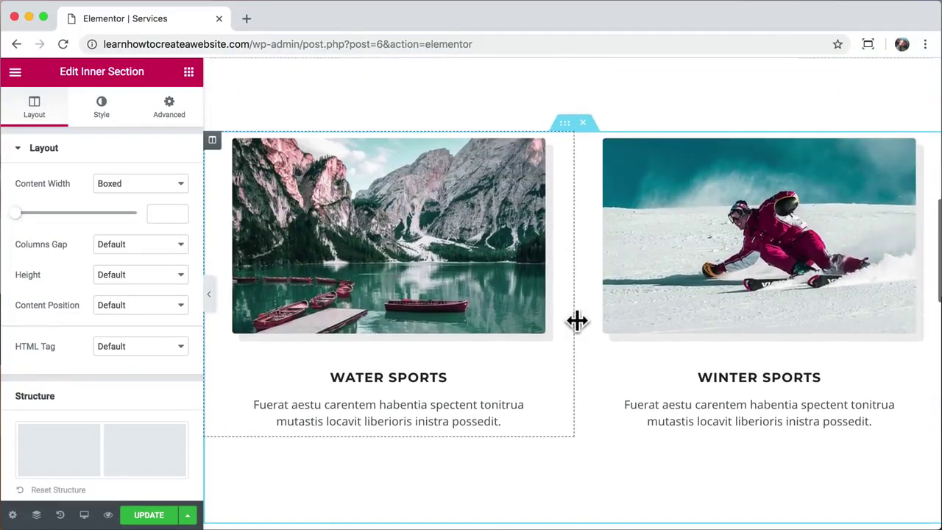
left_click_drag(213, 142, 689, 190)
scroll(621, 265, "down", 8)
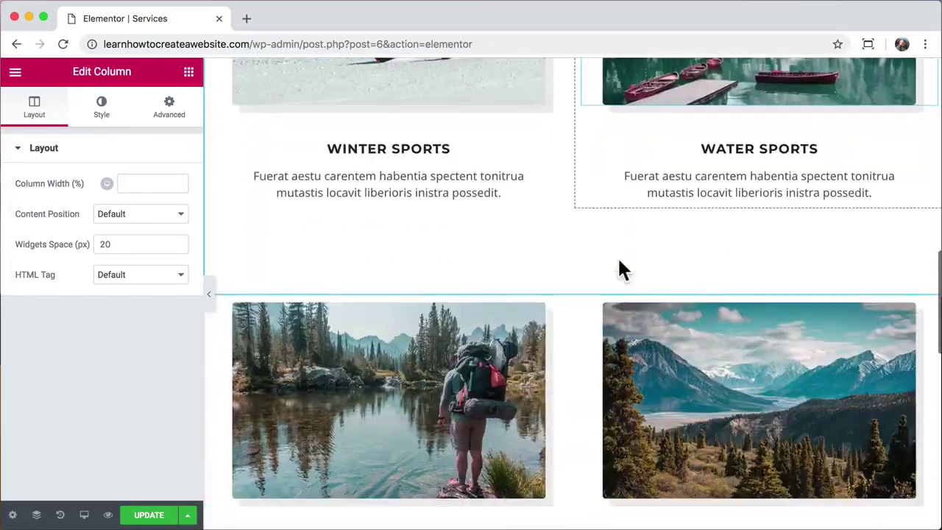
left_click_drag(572, 237, 292, 287)
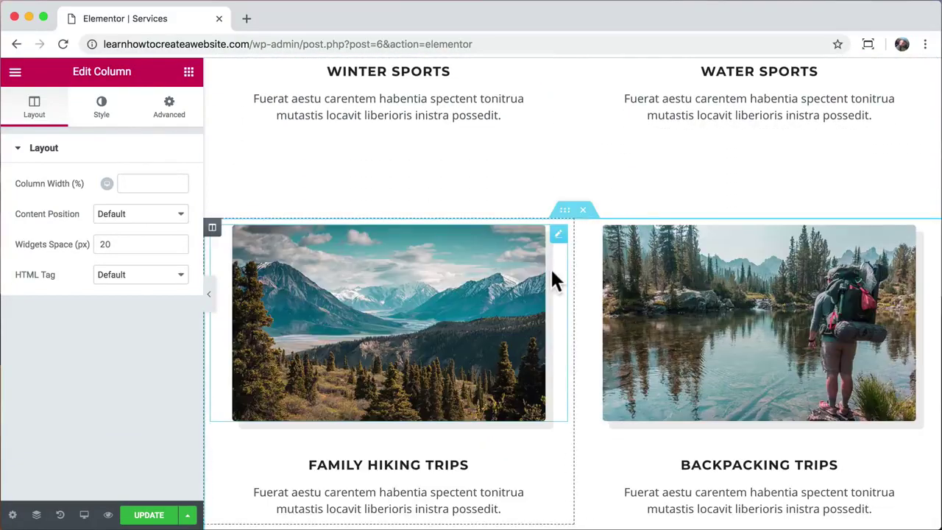
scroll(555, 280, "up", 7)
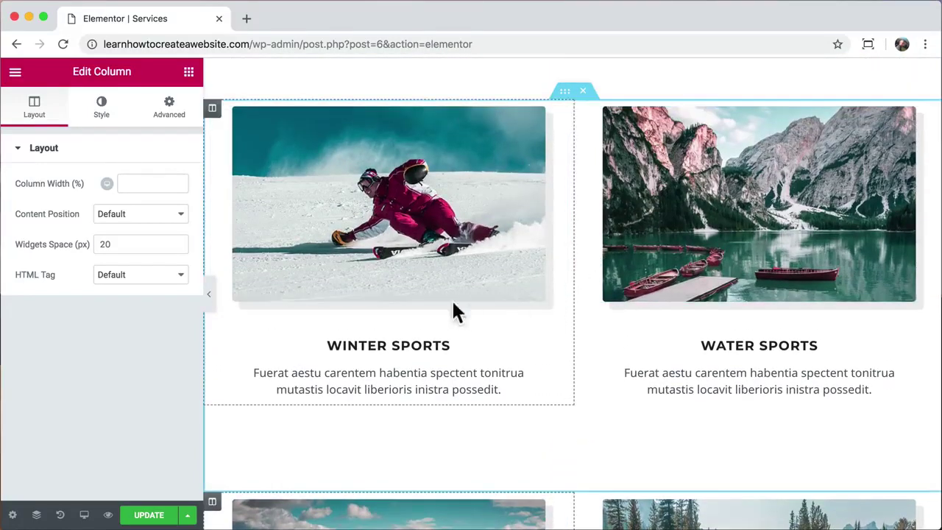
left_click(412, 227)
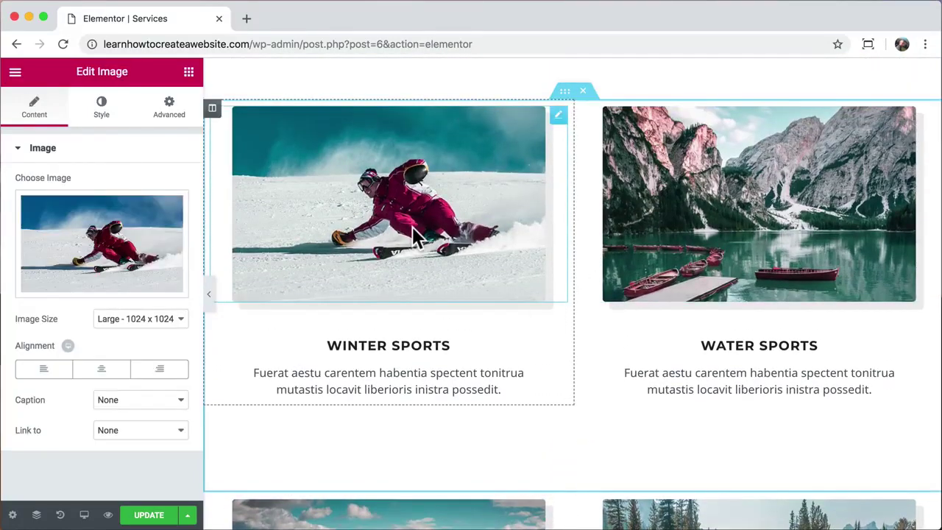
- Give the ski photo CSS filters of brightness 101, contrast 100, saturation 129 and hue 360, then save
left_click(100, 123)
scroll(114, 321, "down", 1)
left_click(168, 361)
scroll(164, 357, "down", 3)
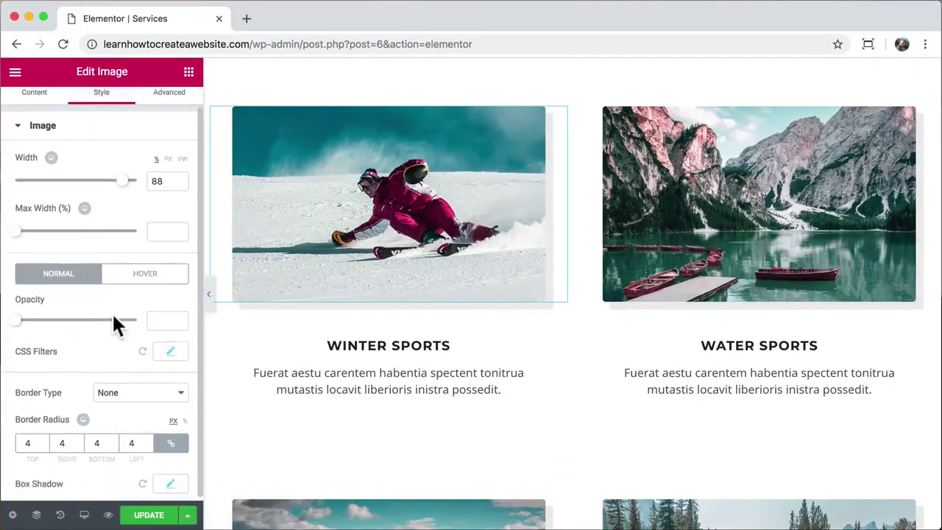
mouse_move(28, 313)
left_mouse_down()
mouse_move(88, 316)
mouse_move(19, 313)
left_mouse_up()
mouse_move(84, 349)
left_mouse_down()
mouse_move(102, 354)
mouse_move(69, 353)
mouse_move(80, 353)
left_mouse_up()
mouse_move(78, 398)
left_mouse_down()
mouse_move(103, 398)
mouse_move(70, 397)
mouse_move(79, 398)
left_mouse_up()
left_click_drag(79, 434, 125, 435)
left_click_drag(127, 475, 147, 502)
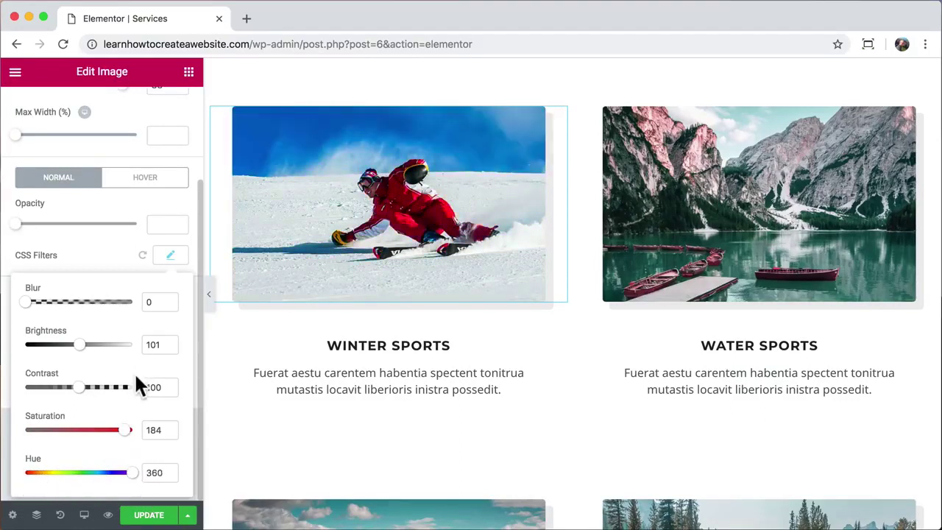
left_click_drag(110, 438, 98, 439)
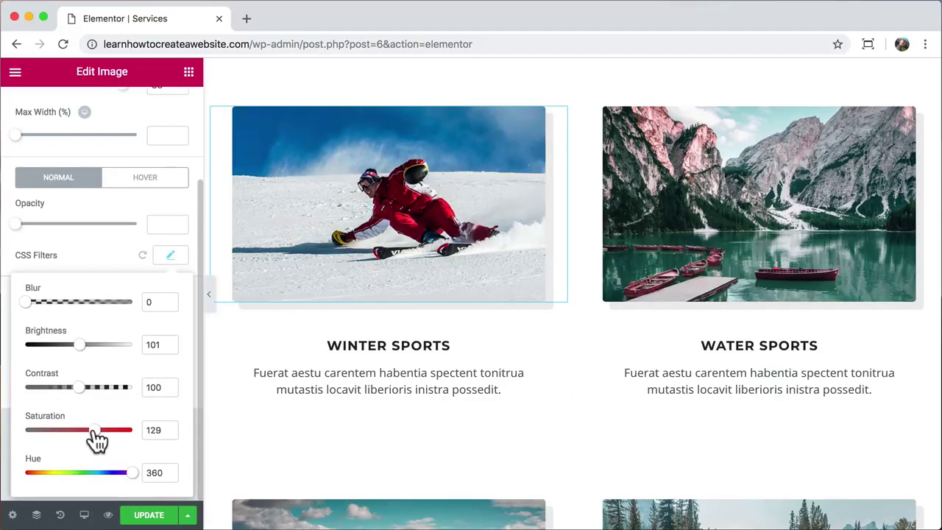
left_click(152, 515)
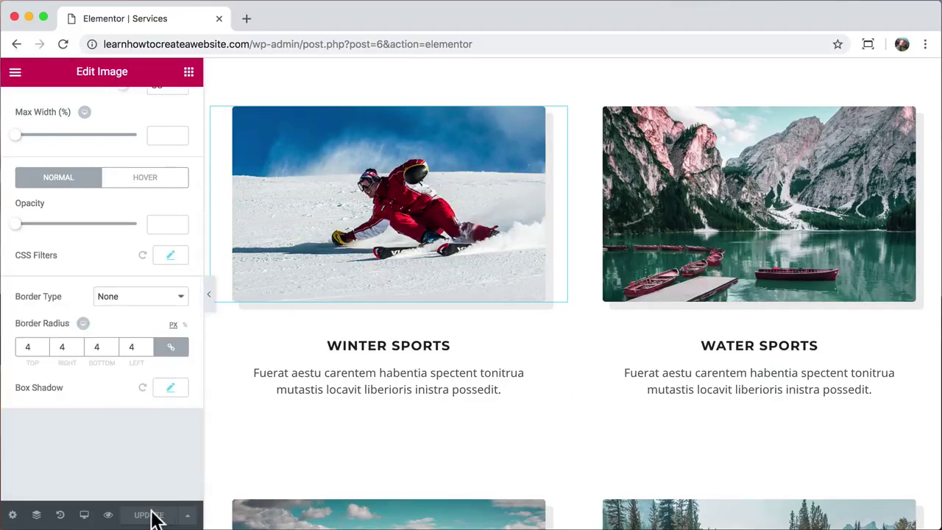
- Preview the saved Services page on the live site and close the editor tab
left_click(109, 515)
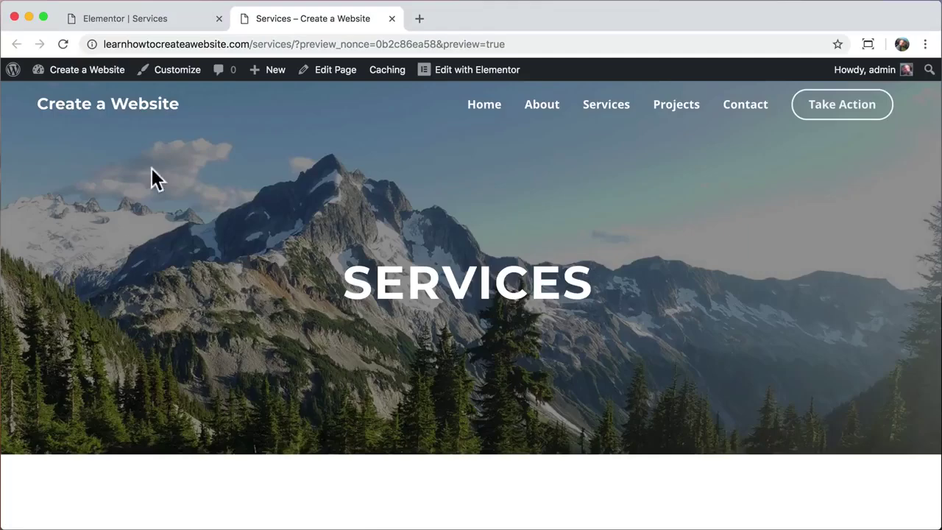
left_click(218, 19)
scroll(227, 232, "down", 8)
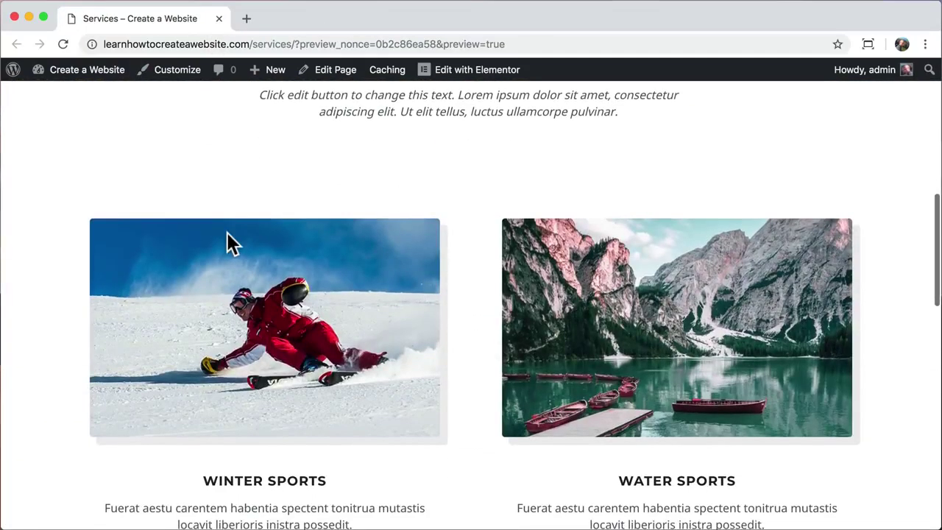
scroll(227, 232, "down", 2)
scroll(227, 233, "up", 15)
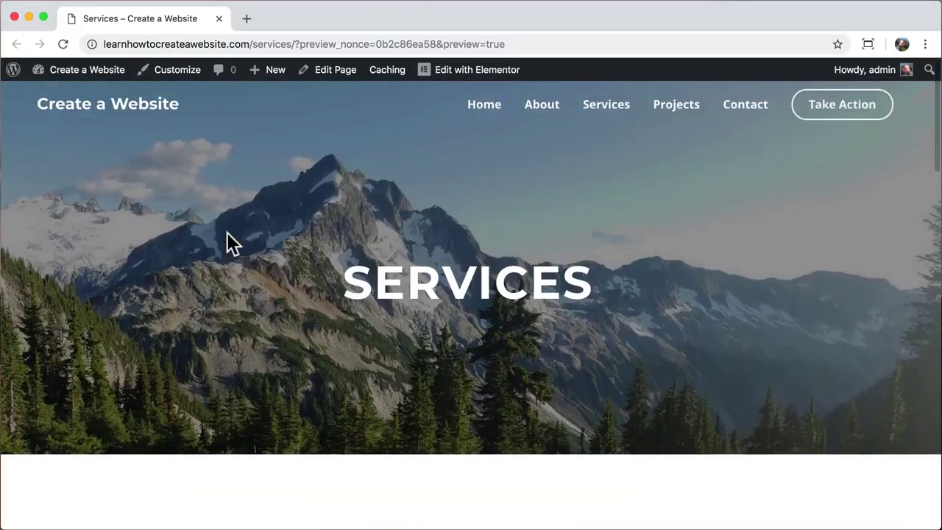
- Go to the Projects page, browse the Water Sports carousel slides, and open it in Elementor
left_click(677, 116)
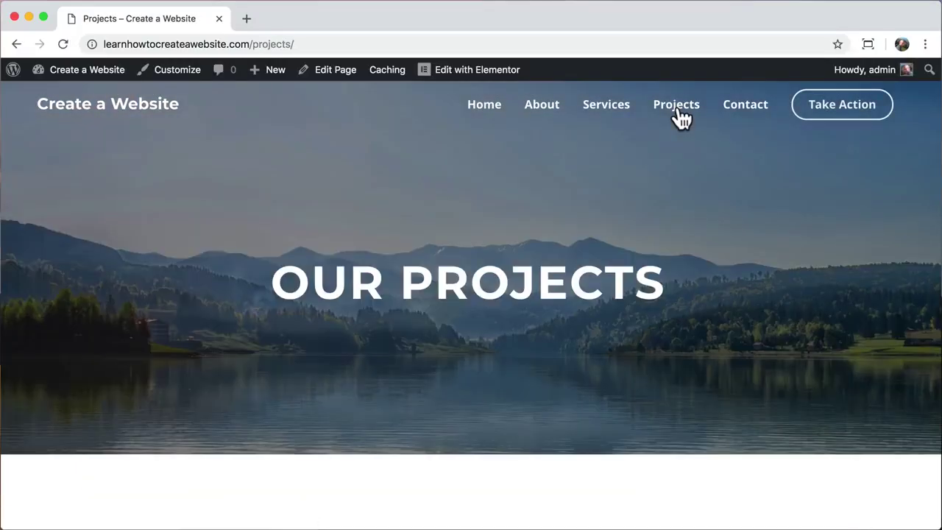
scroll(700, 352, "down", 5)
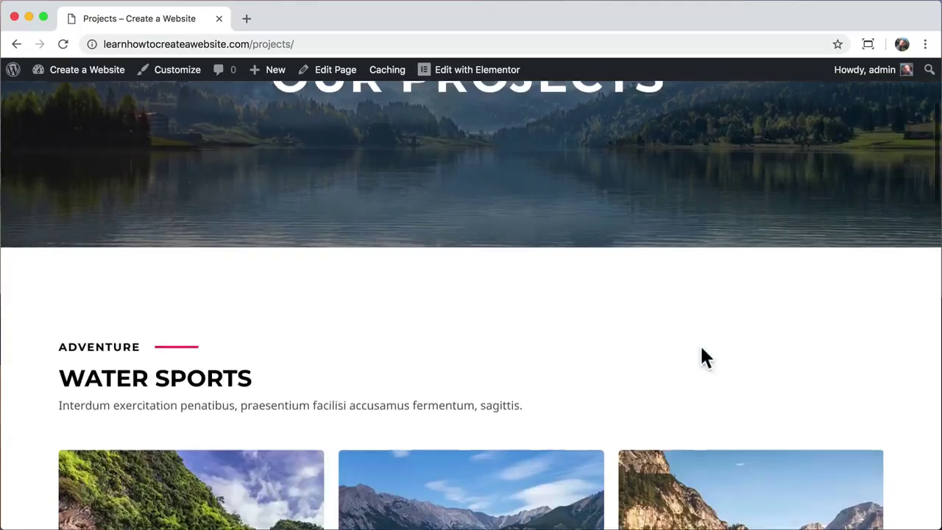
scroll(702, 351, "down", 2)
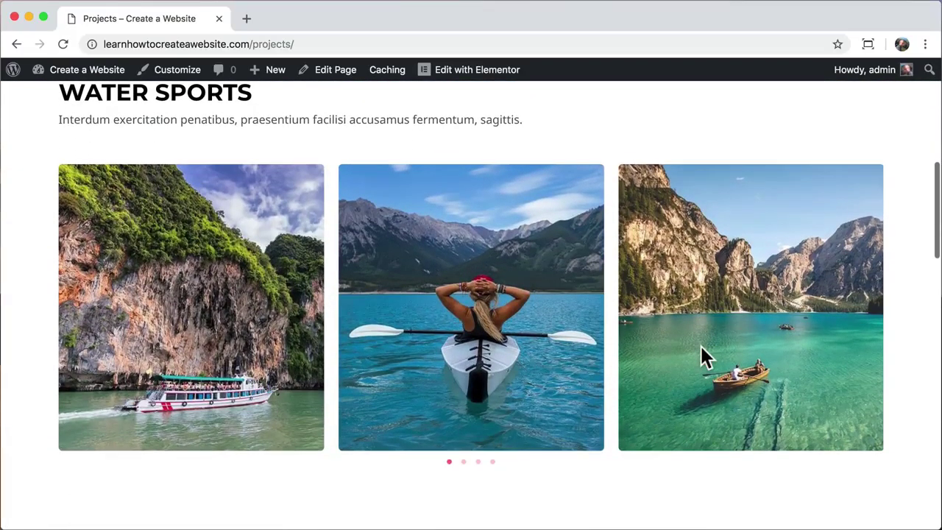
left_click(464, 462)
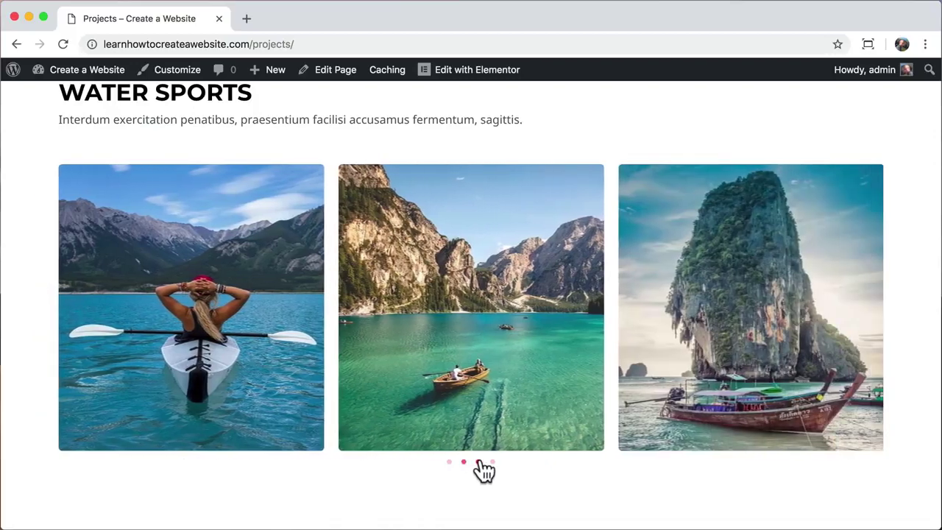
left_click(479, 462)
scroll(535, 332, "up", 5)
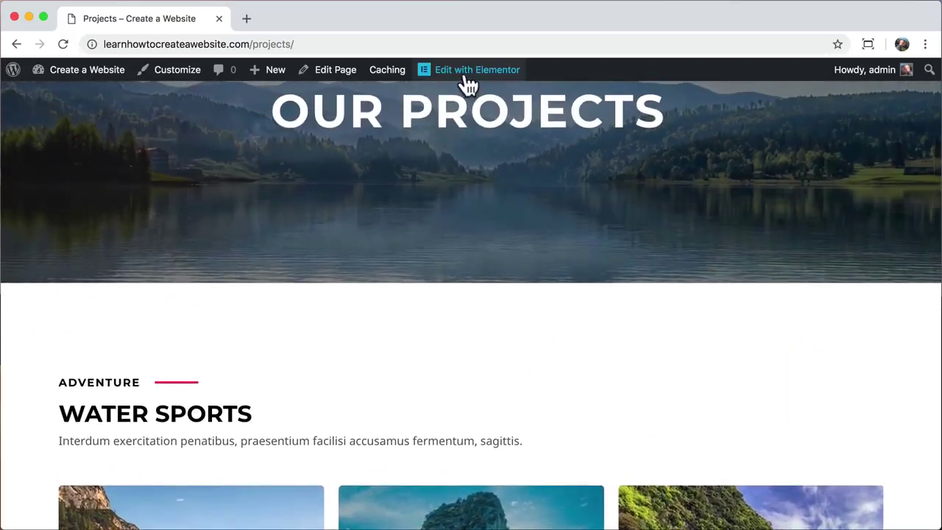
left_click(469, 83)
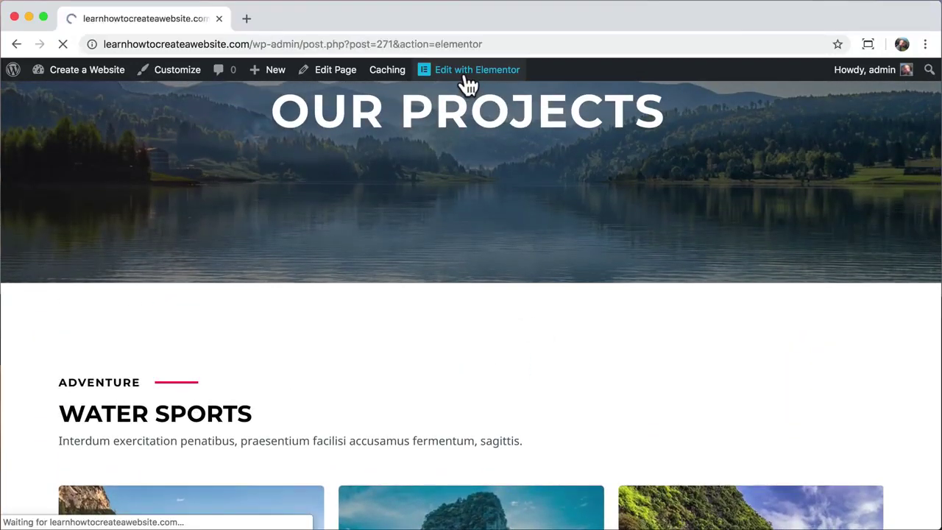
- Select the Water Sports image carousel and open its Add Images gallery dialog
scroll(470, 317, "down", 10)
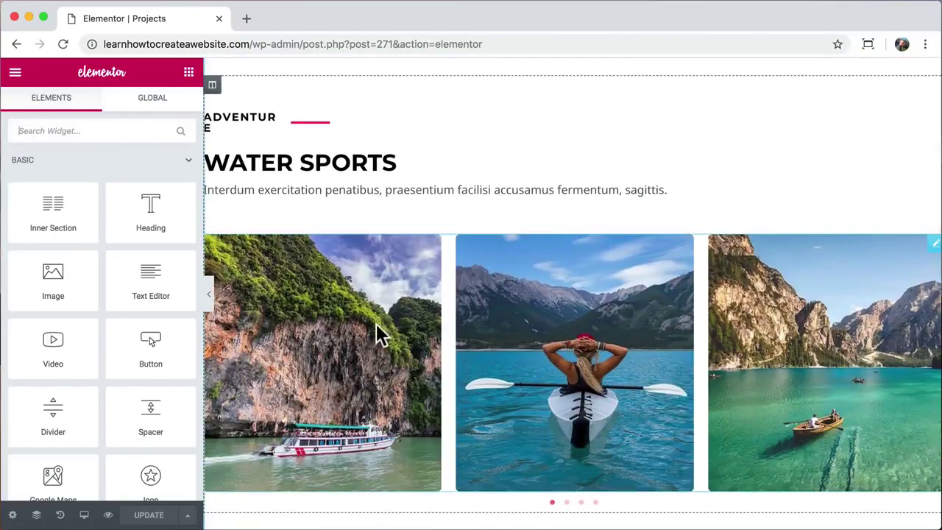
left_click(383, 326)
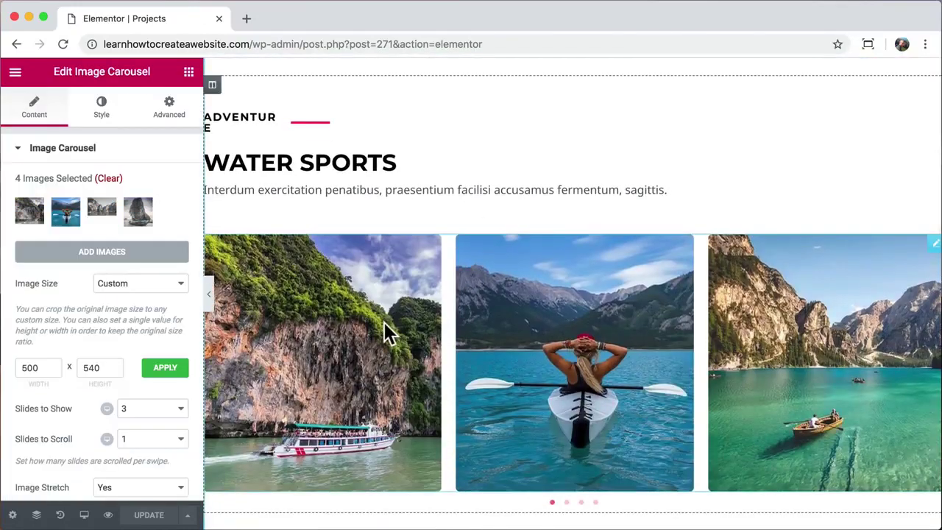
left_click(105, 251)
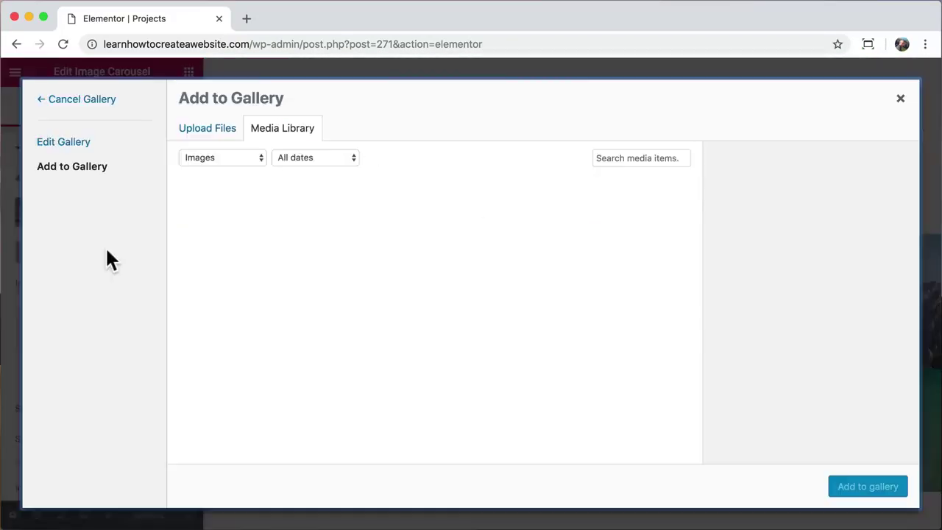
left_click(245, 22)
- Search Pexels for 'kay' and open the aerial photo of three kayaks
type("pexels")
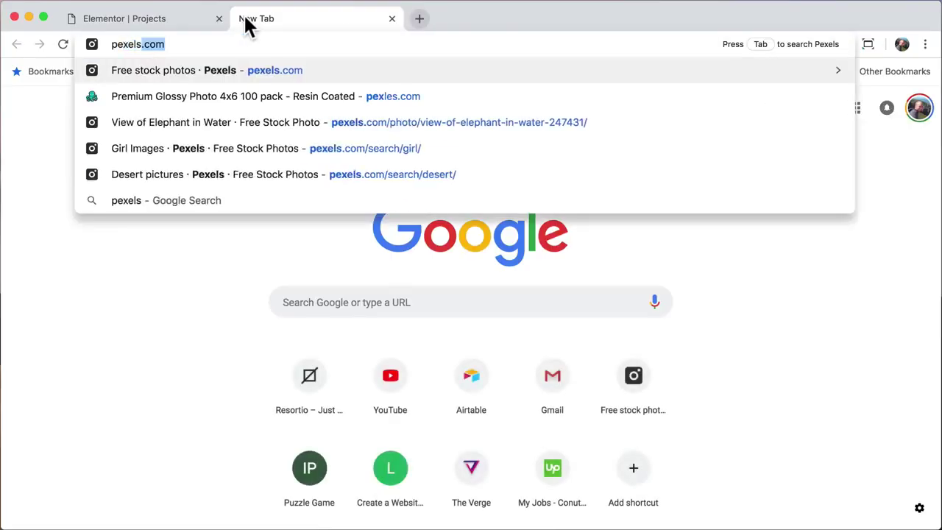
key("Return")
type("kay")
key("Return")
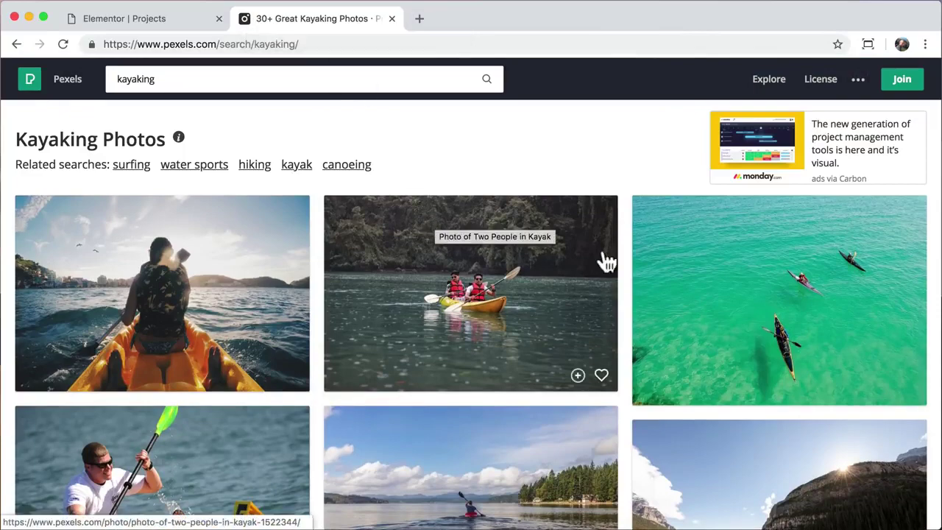
left_click(707, 309)
- Download the kayak photo at Large 1920 × 1369 and save it to disk
left_click(882, 219)
left_click(813, 316)
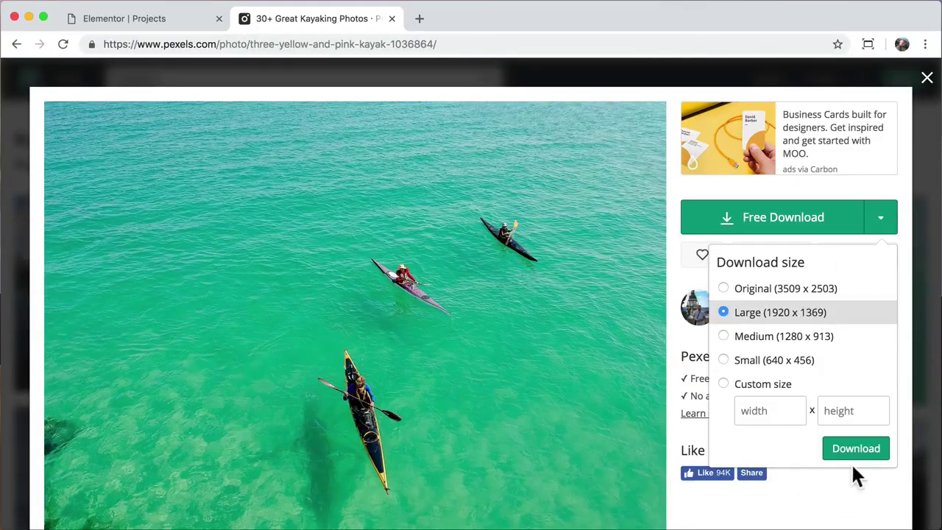
left_click(856, 448)
left_click(710, 407)
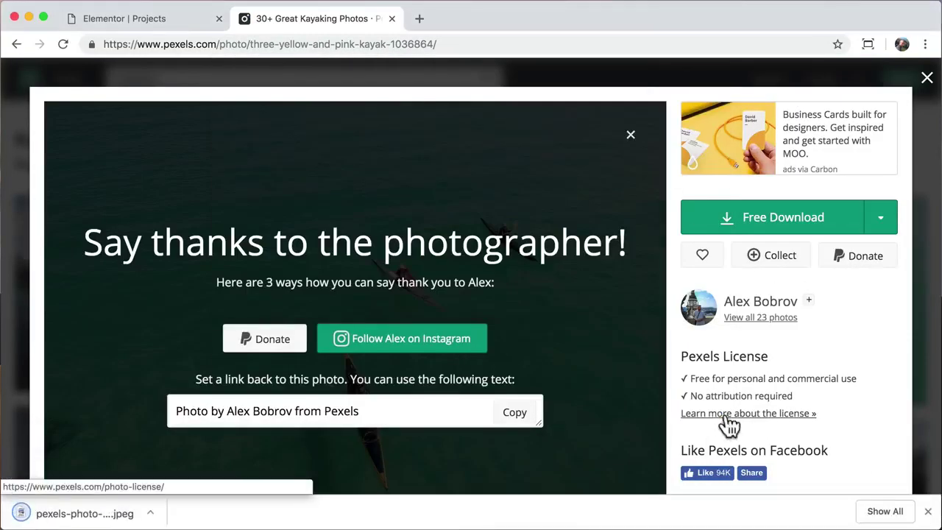
left_click(927, 511)
- Upload pexels-photo-1036864.jpeg from the Desktop and open it in the image editor
left_click(392, 19)
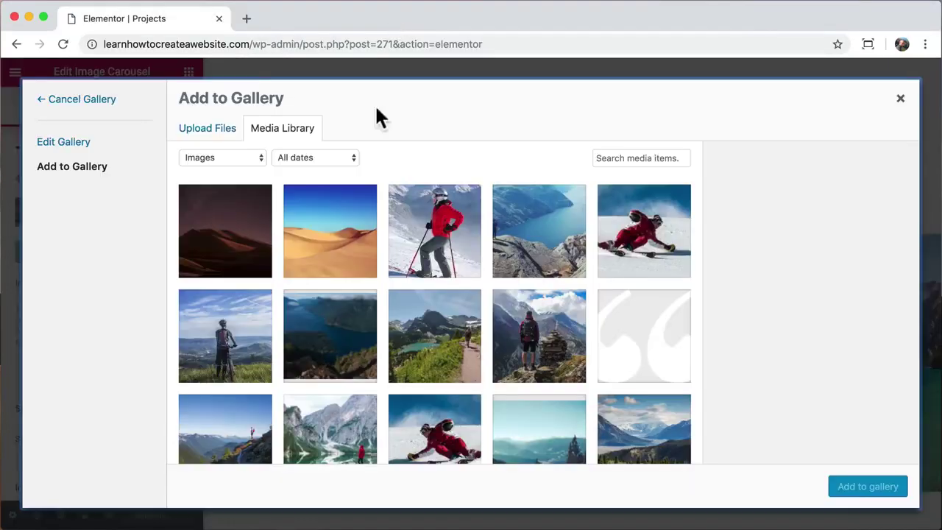
left_click(210, 131)
left_click(542, 309)
left_click(340, 108)
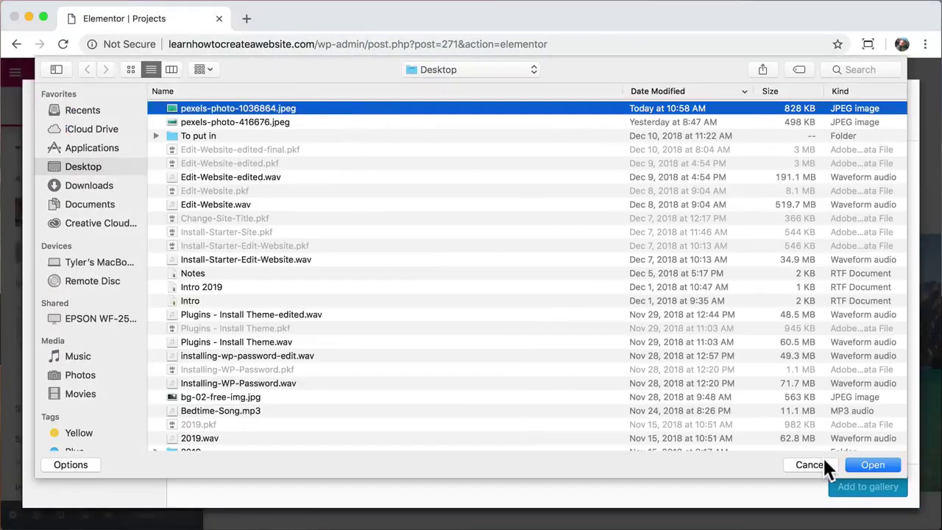
left_click(871, 464)
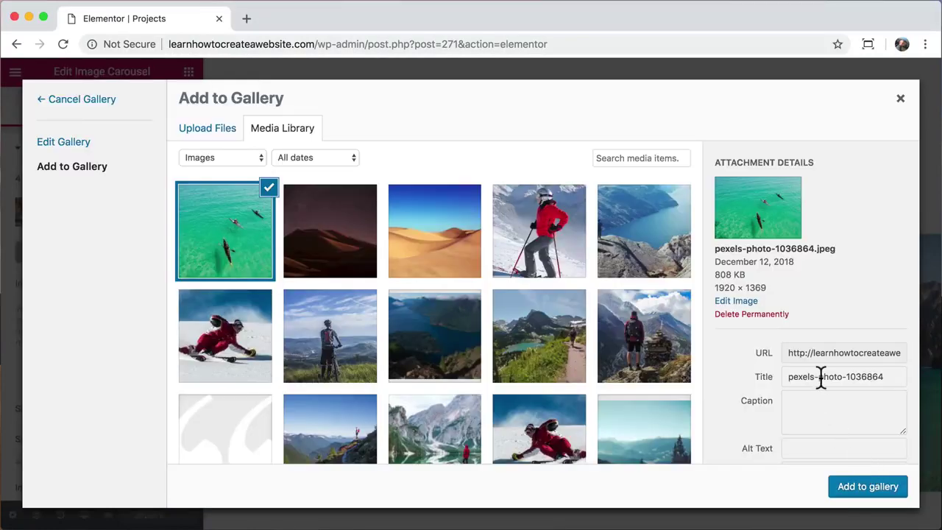
left_click_drag(712, 269, 733, 274)
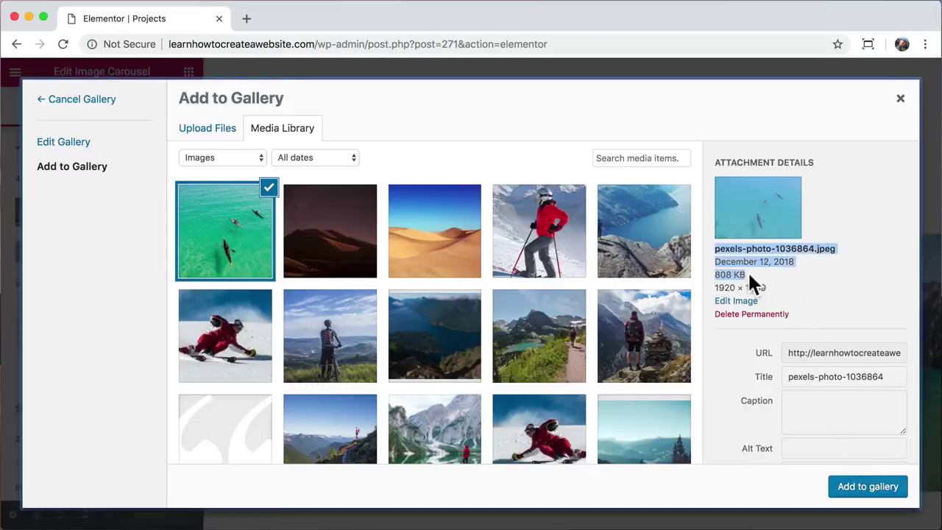
left_click(749, 276)
left_click(736, 301)
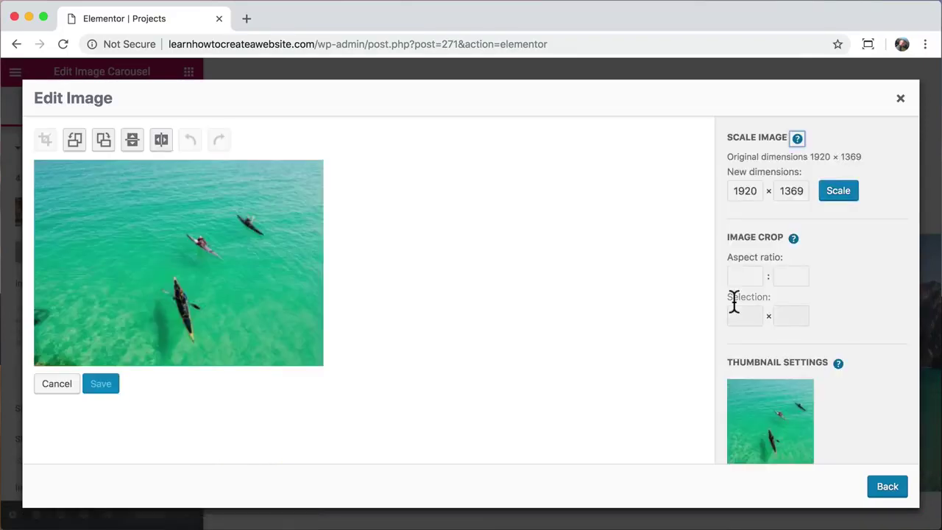
- Scale the kayak photo from 1920 to 900 wide (900 × 642) and return to the gallery picker
double_click(745, 193)
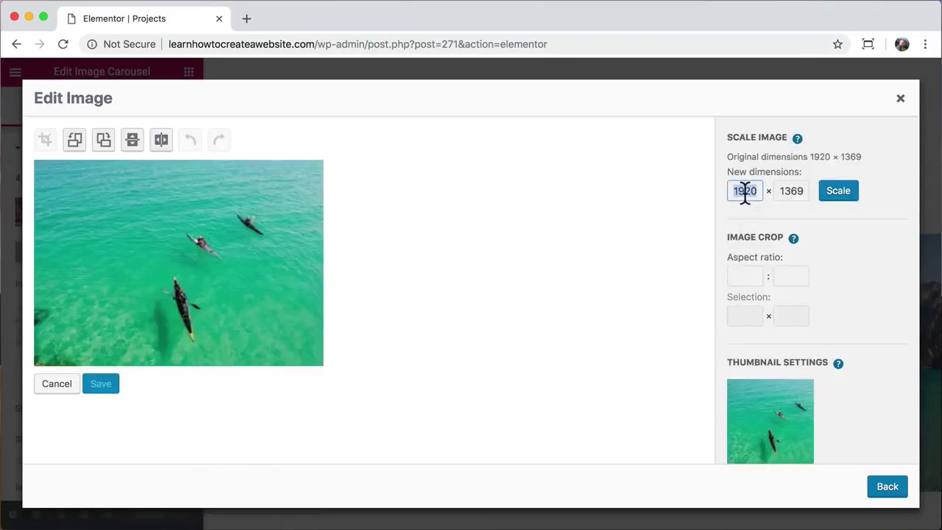
type("90")
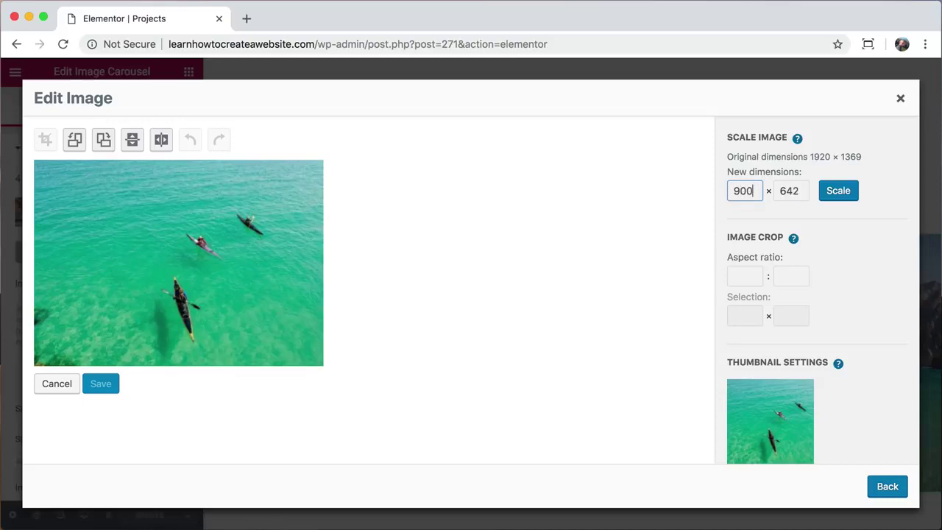
left_click(838, 190)
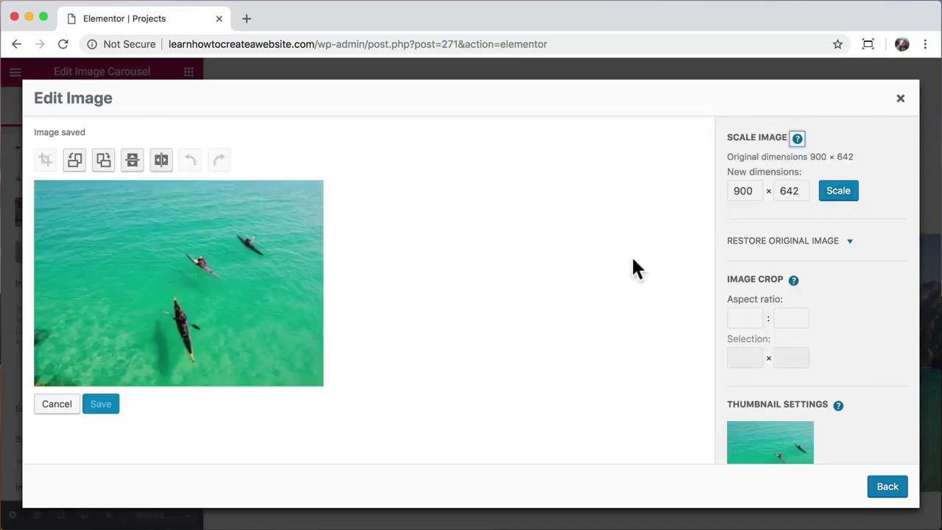
scroll(783, 295, "down", 4)
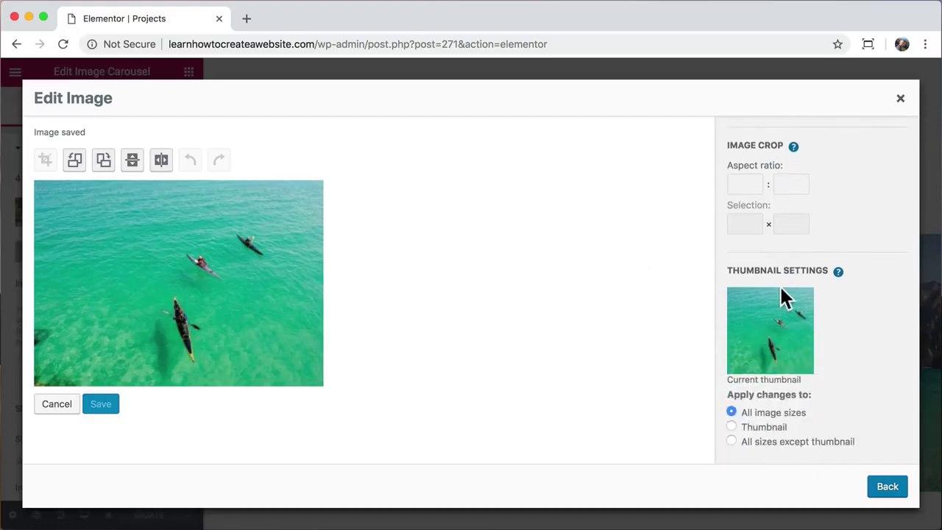
left_click(885, 492)
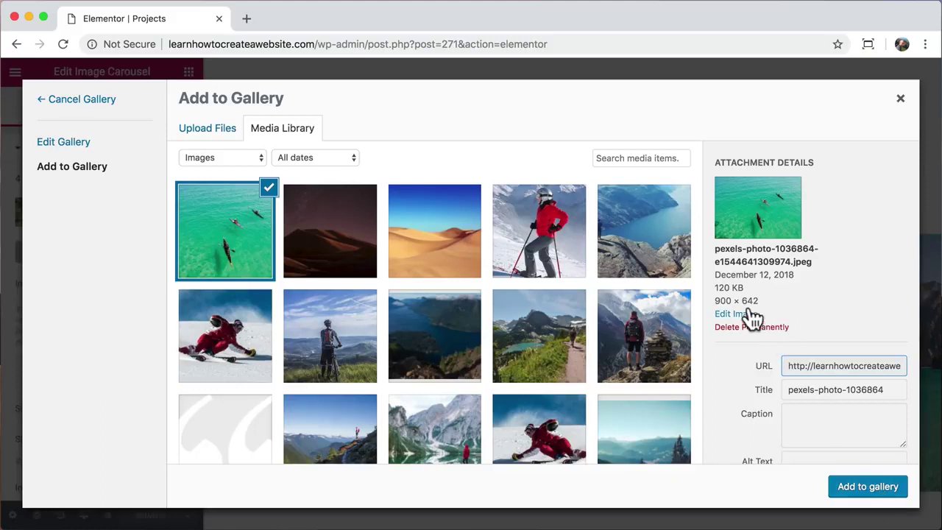
- Add the kayak photo as the third of five carousel images, insert the gallery, and preview
left_click_drag(713, 286, 745, 293)
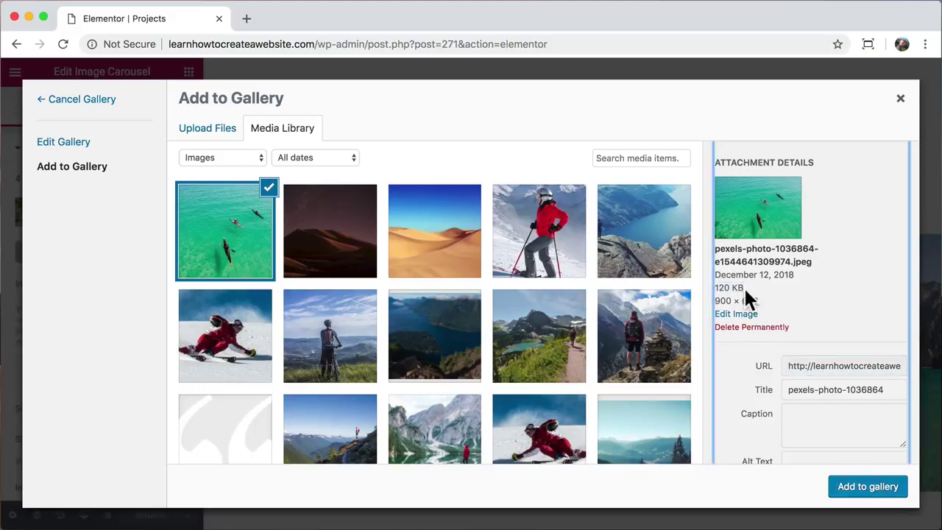
left_click(869, 489)
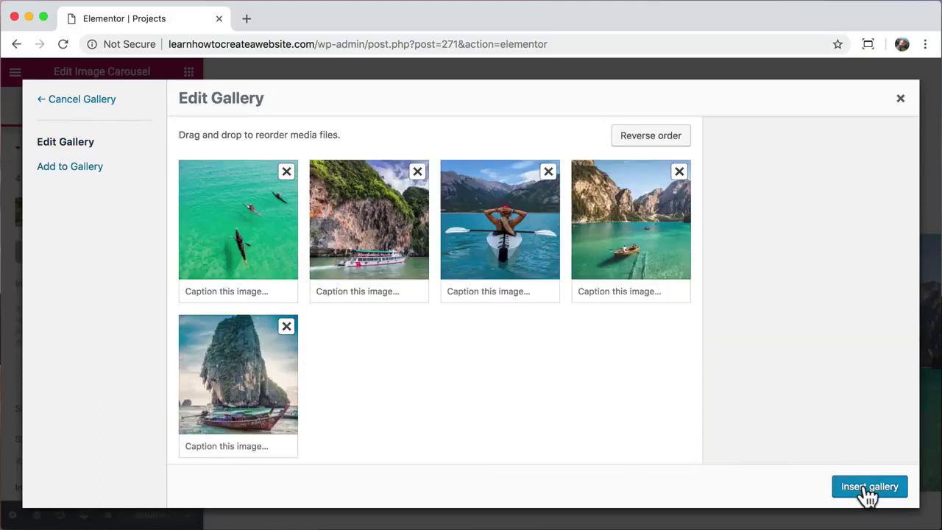
left_click_drag(257, 219, 526, 228)
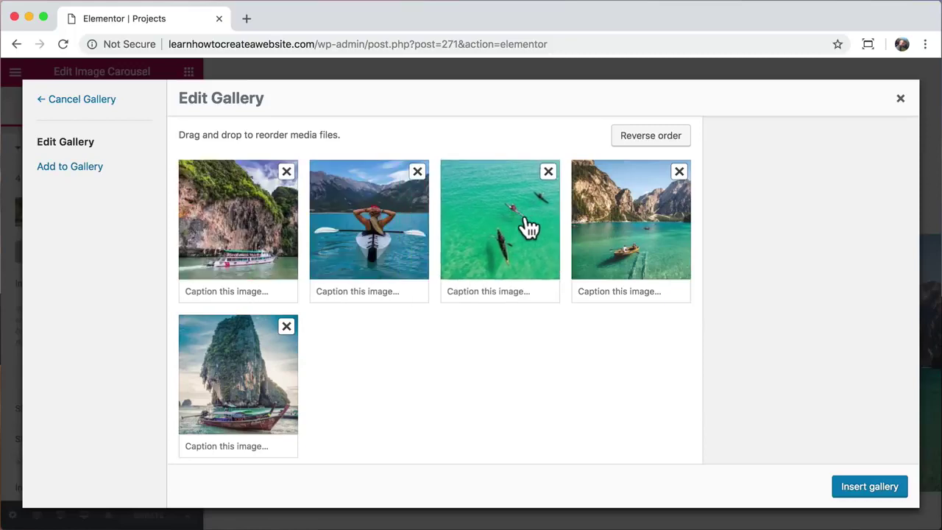
left_click(866, 488)
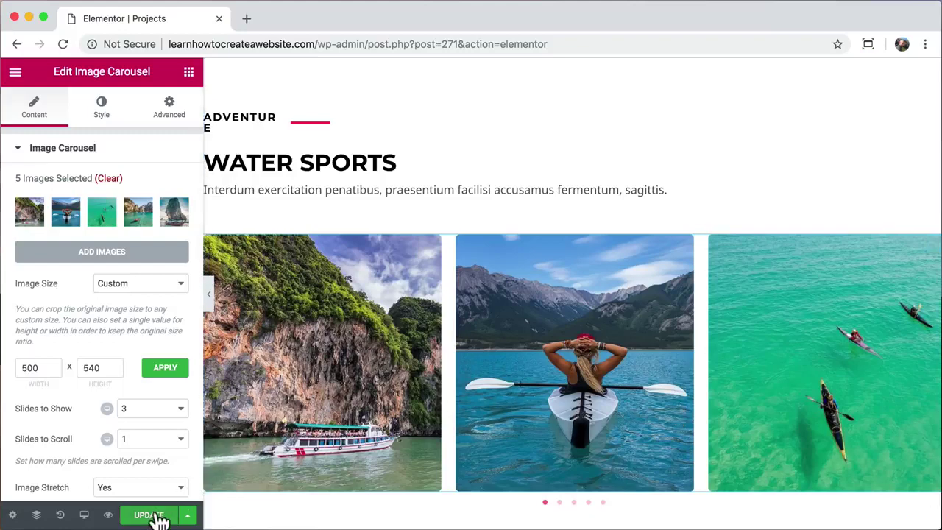
left_click(108, 515)
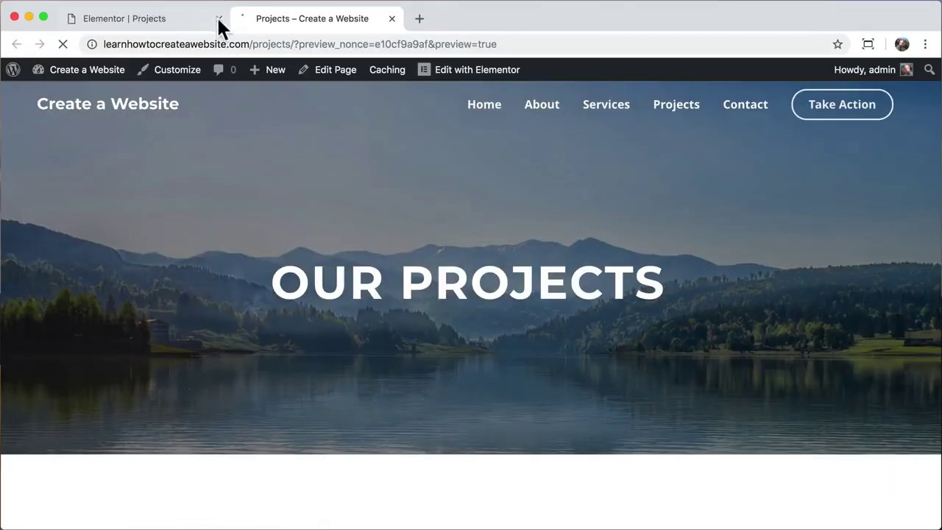
- Close the editor tab and step through the Projects carousel slides to check the kayak photo
left_click(219, 20)
scroll(286, 295, "down", 10)
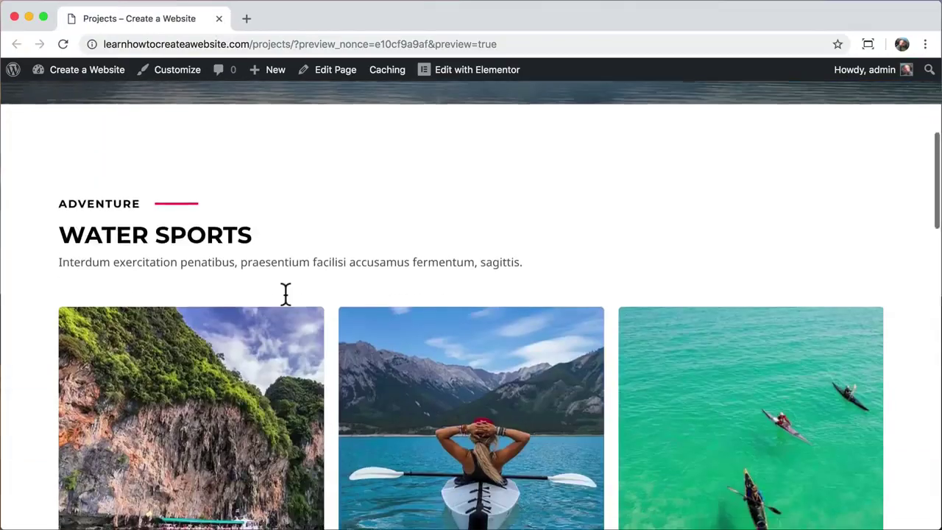
left_click(456, 439)
left_click(471, 440)
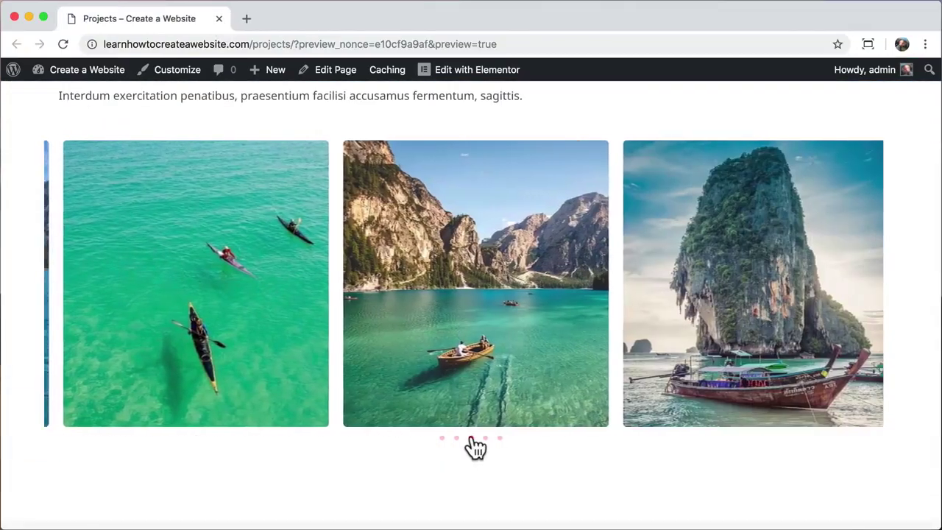
left_click(486, 441)
left_click_drag(358, 316, 434, 299)
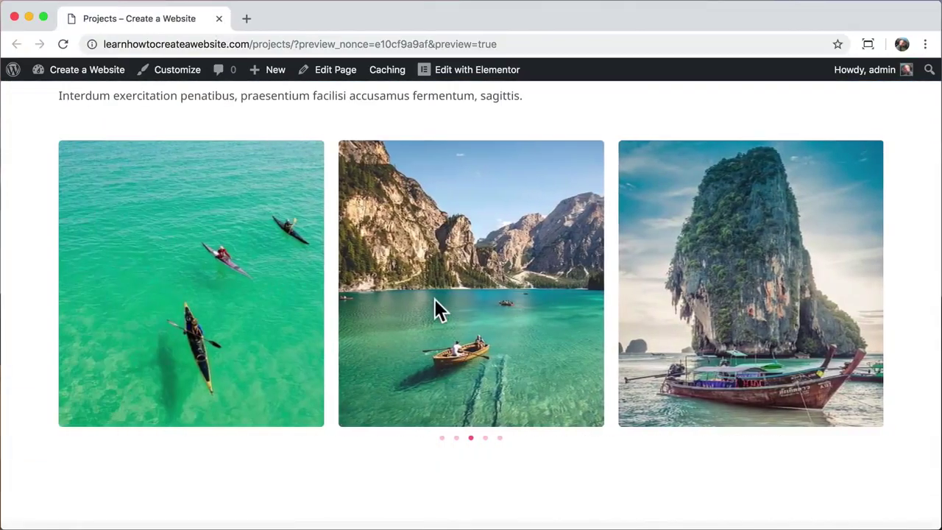
left_click_drag(237, 232, 438, 239)
scroll(437, 239, "up", 3)
- Go to the live Contact page and open it in the Elementor editor
scroll(437, 241, "up", 6)
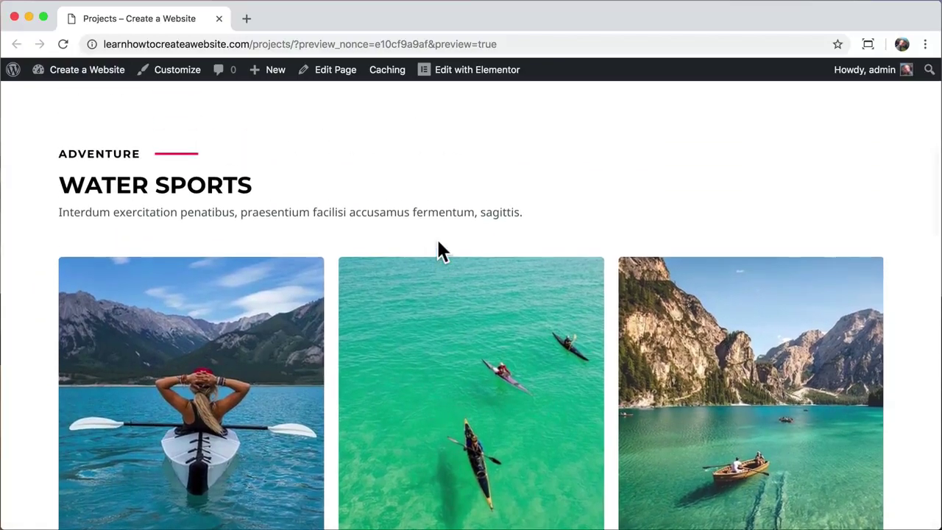
left_click(747, 125)
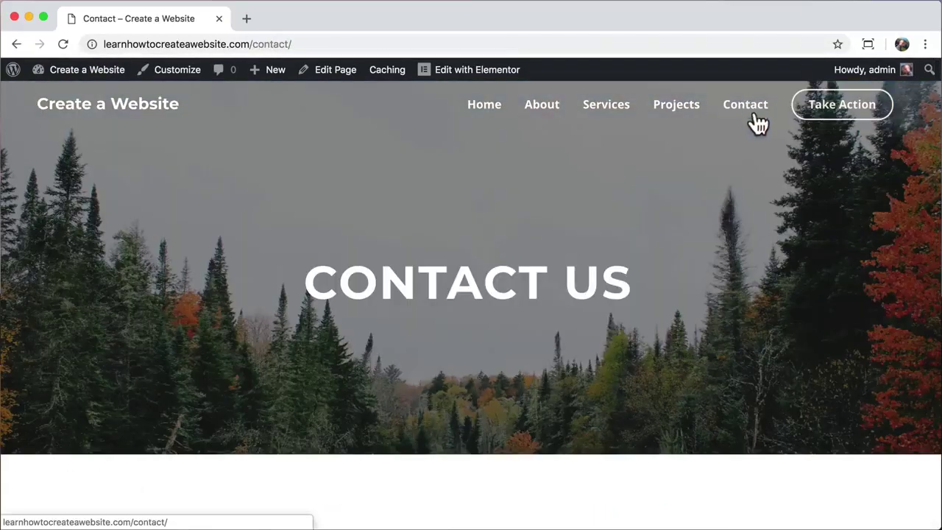
scroll(698, 282, "down", 2)
scroll(698, 282, "down", 4)
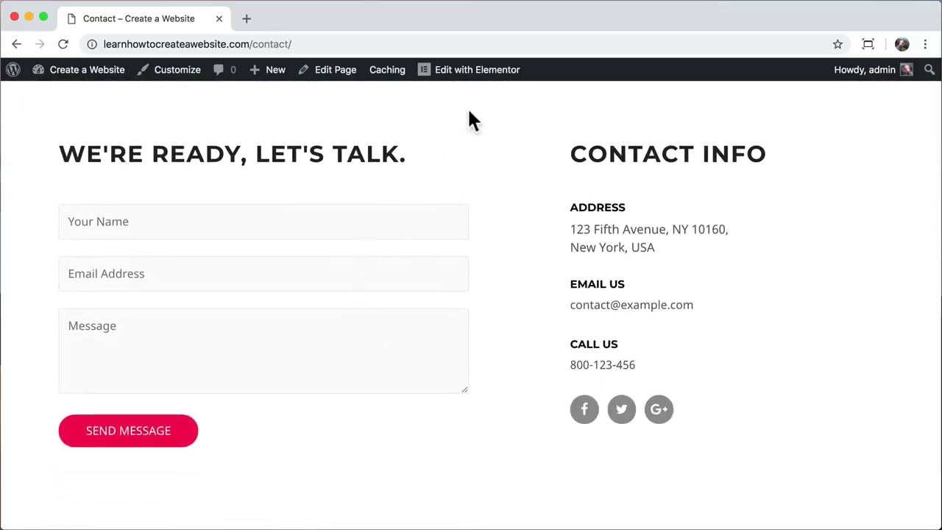
left_click(479, 70)
- Replace the Address and Email Us block texts with a new street address and e-mail address
scroll(591, 237, "down", 5)
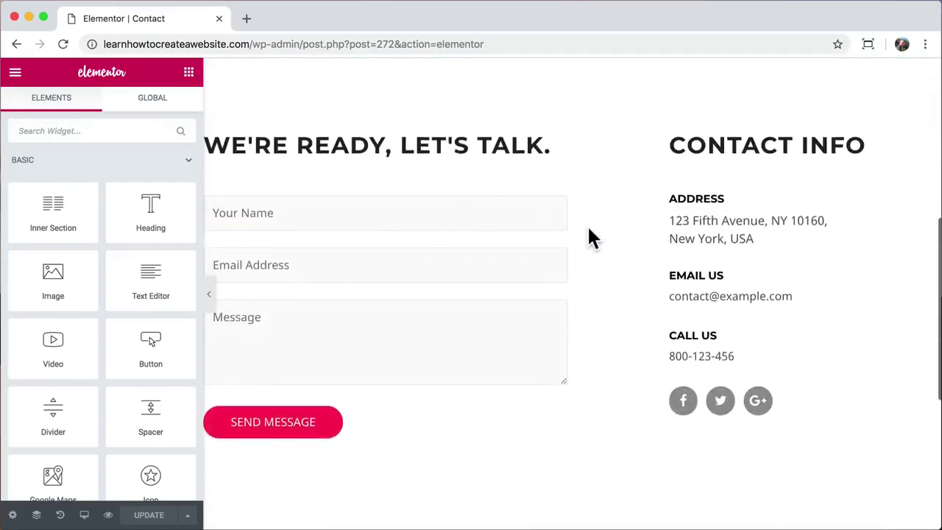
left_click(700, 242)
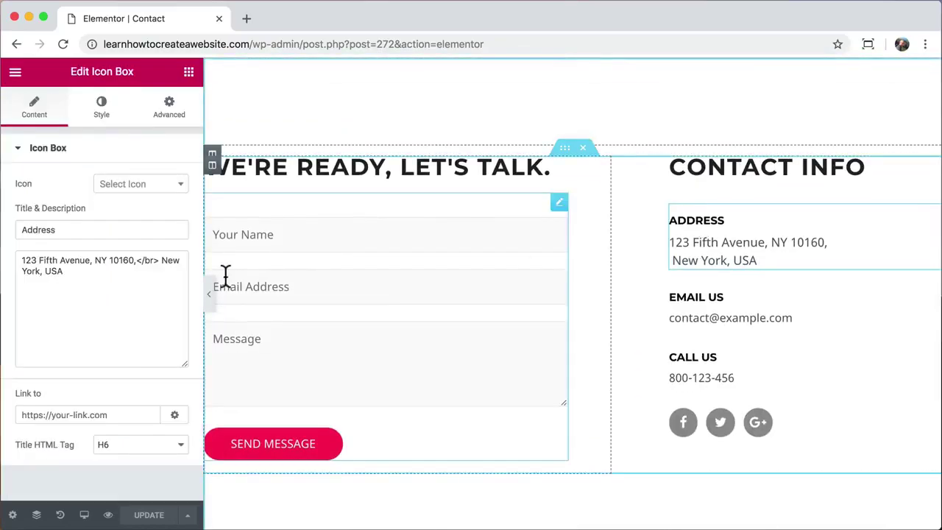
left_click_drag(109, 269, 1, 250)
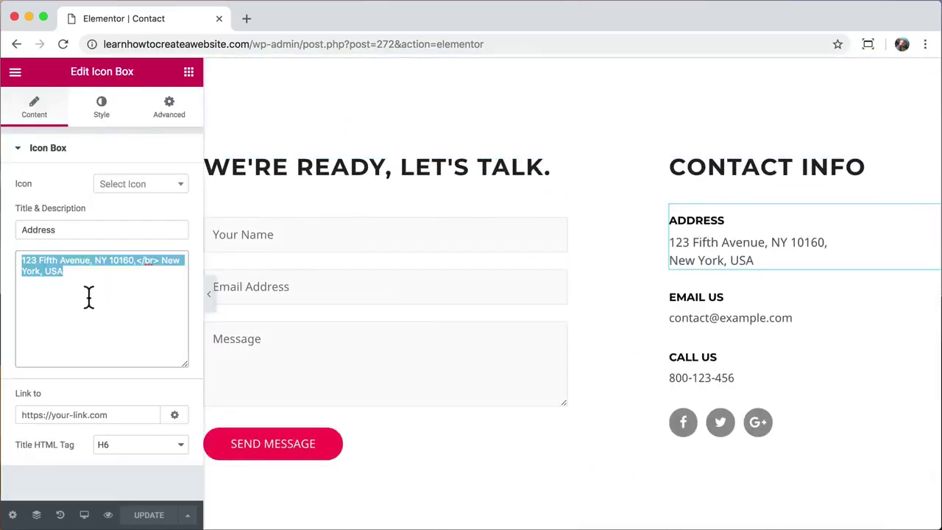
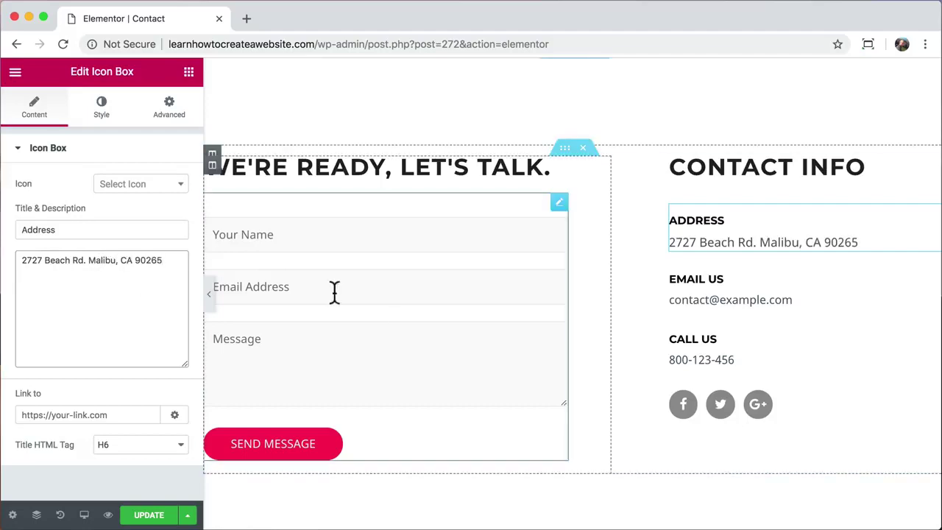
left_click(703, 309)
left_click_drag(73, 292, 22, 259)
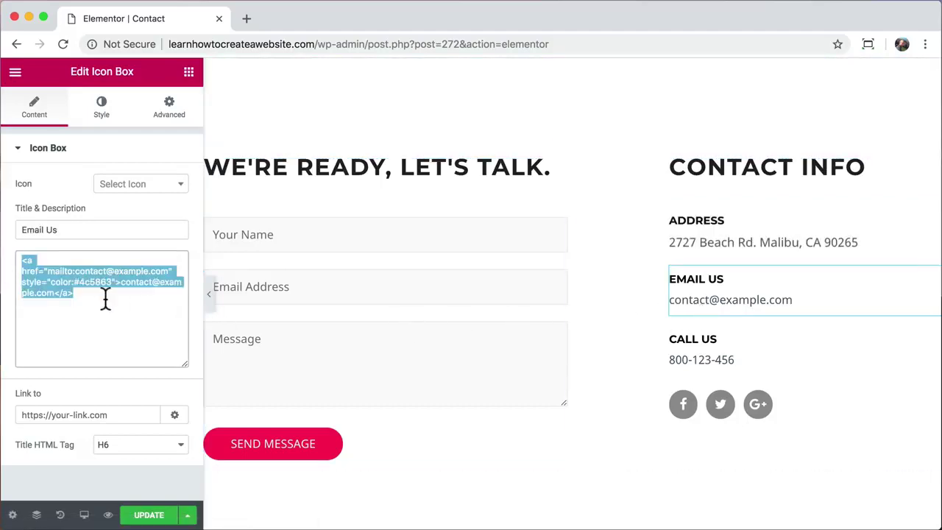
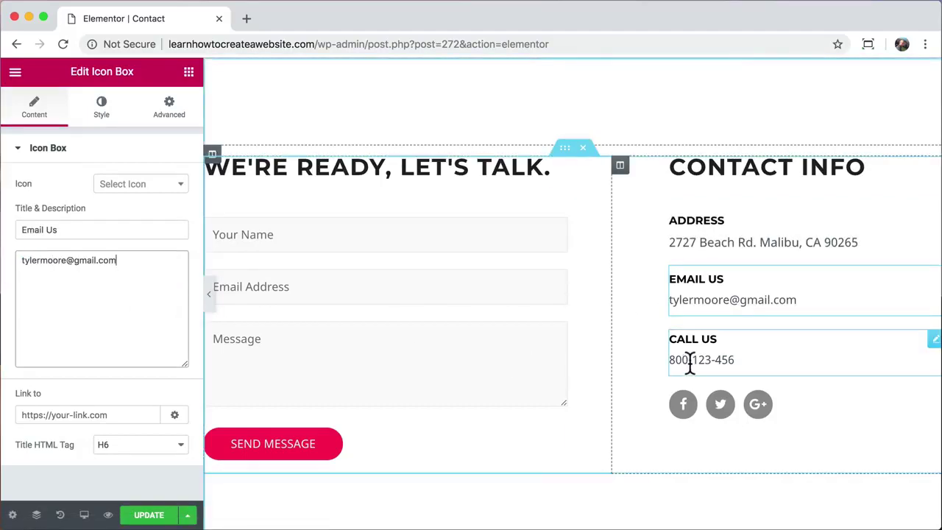
- Replace the Call Us phone number and clear the Facebook social icon link
left_click(688, 361)
left_click(100, 267)
key("super+a")
type("310")
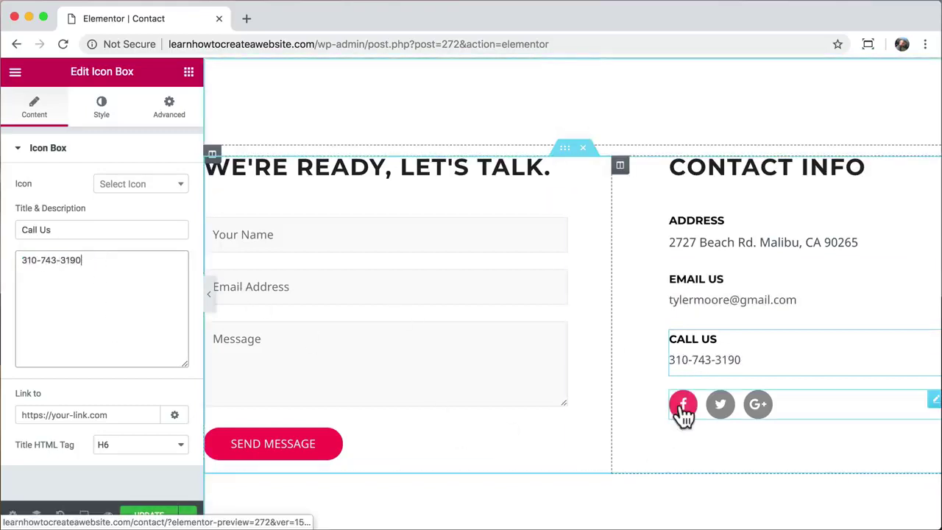
left_click(681, 410)
left_click(115, 206)
double_click(69, 301)
type("facebook.com/somethi")
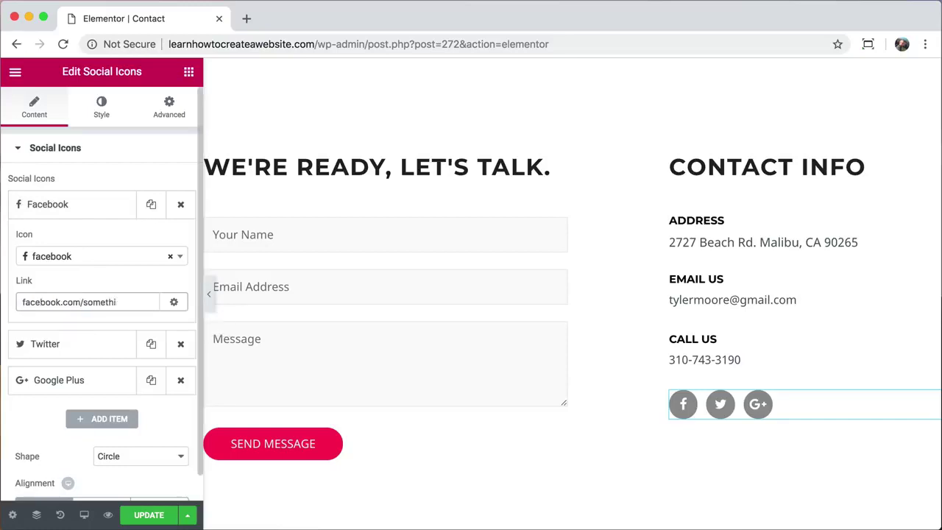
key("BackSpace")
key("BackSpace")
key("BackSpace")
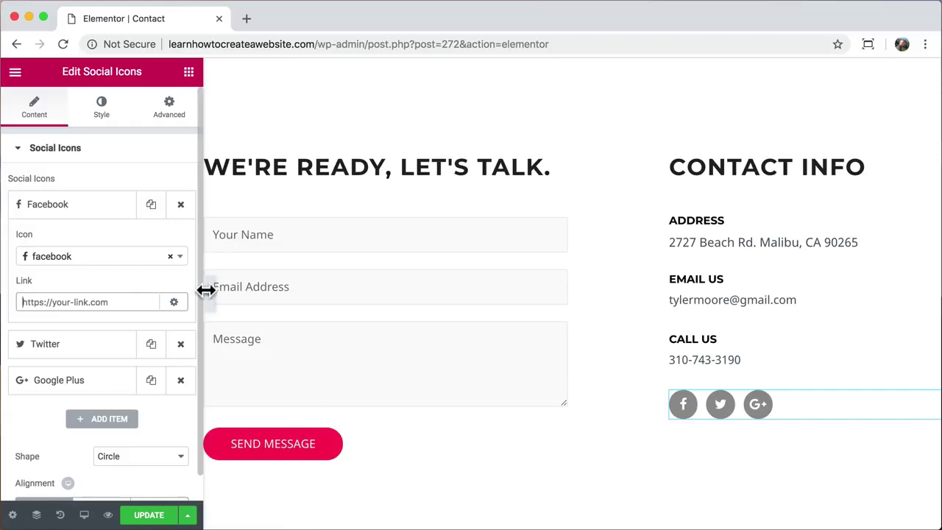
- Save the Contact page changes and remove the editor path from the browser address
left_click(334, 232)
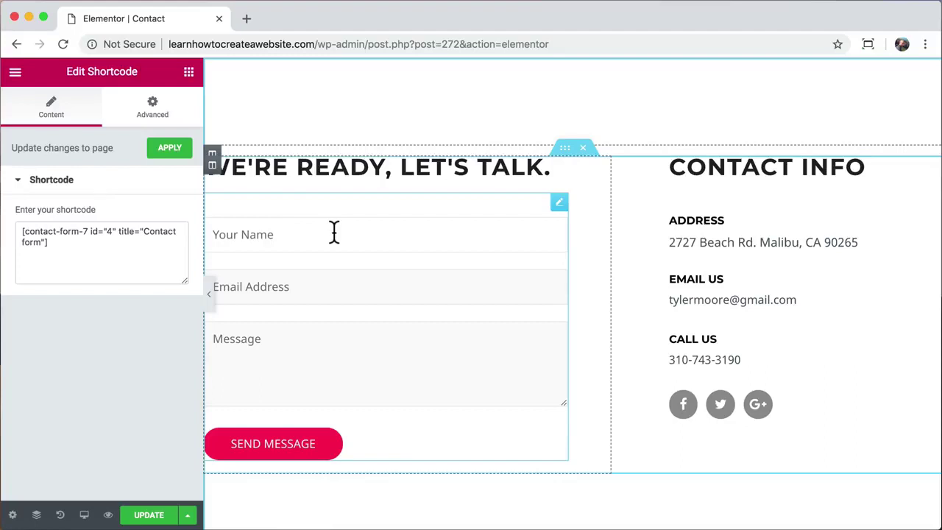
left_click(150, 515)
scroll(231, 235, "up", 5)
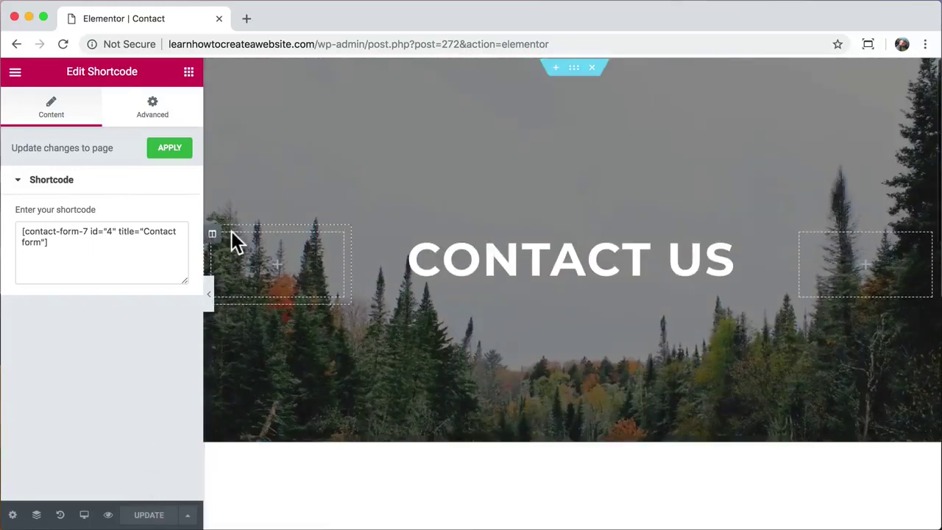
left_click_drag(364, 41, 499, 62)
key("BackSpace")
- From the WordPress admin, open Contact Form 7's 'Contact form' for editing
key("Return")
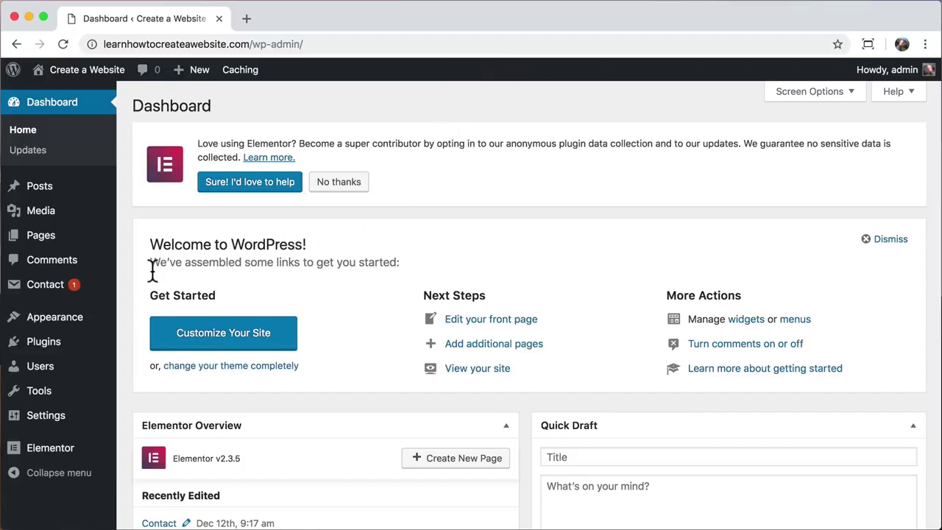
left_click(63, 293)
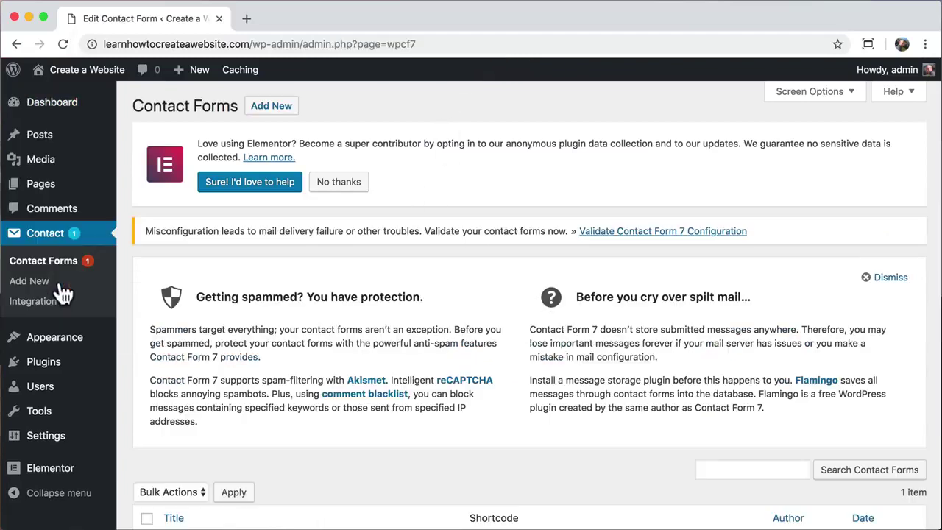
left_click_drag(147, 230, 571, 229)
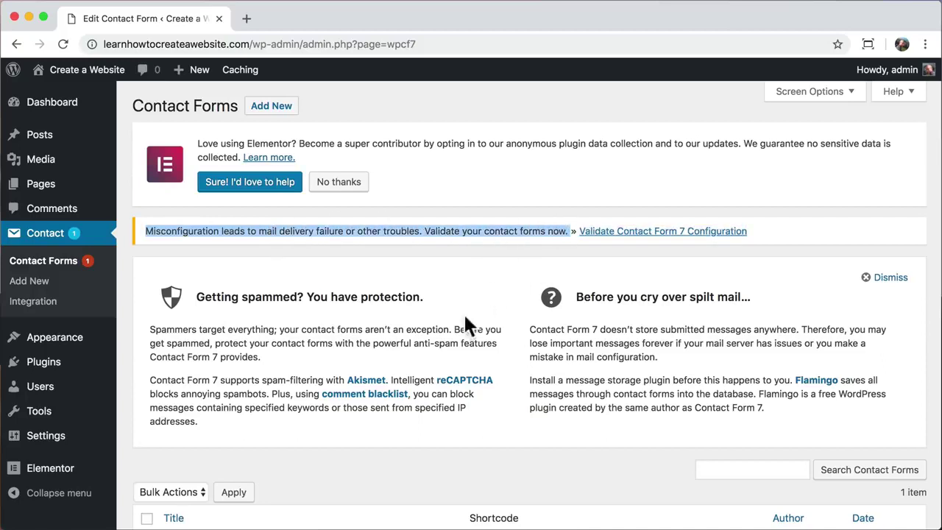
scroll(449, 371, "down", 4)
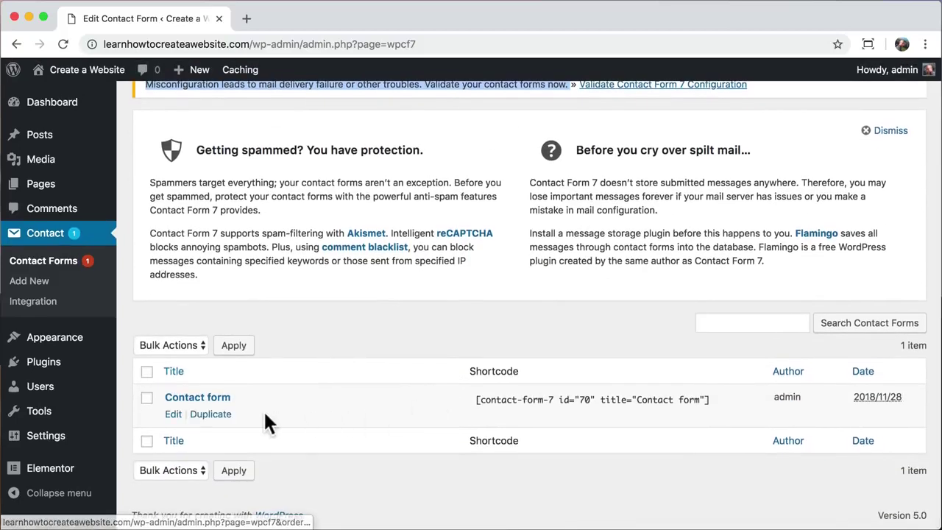
left_click(173, 413)
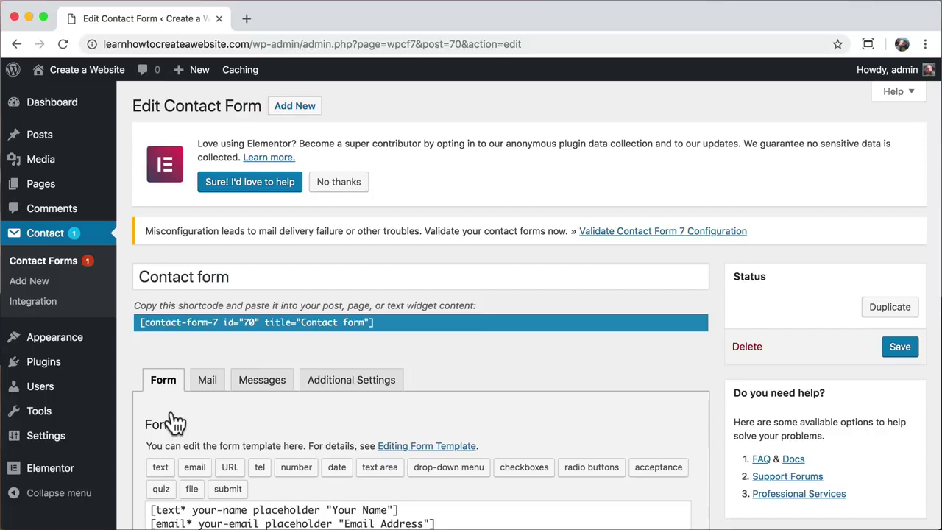
- Review the Contact form's Mail settings, glance back at the Form template, then return to Mail
scroll(174, 422, "down", 4)
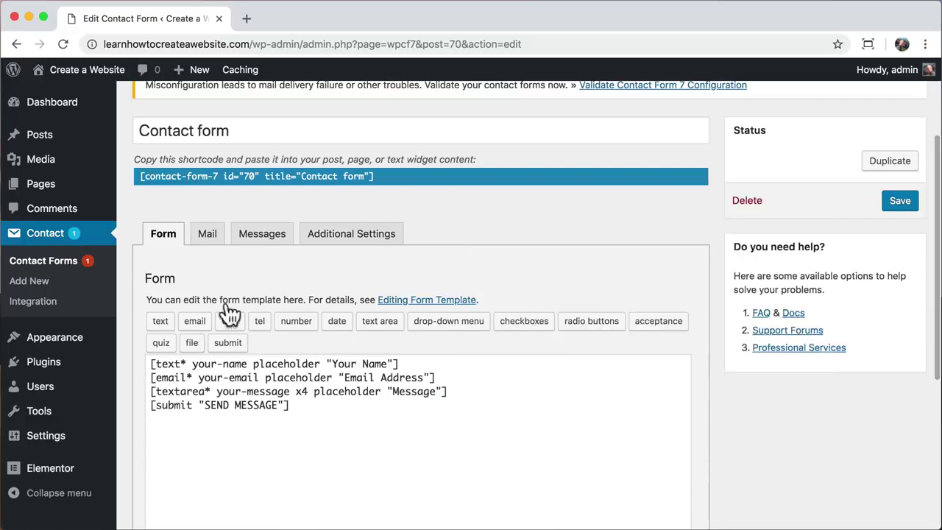
left_click(208, 235)
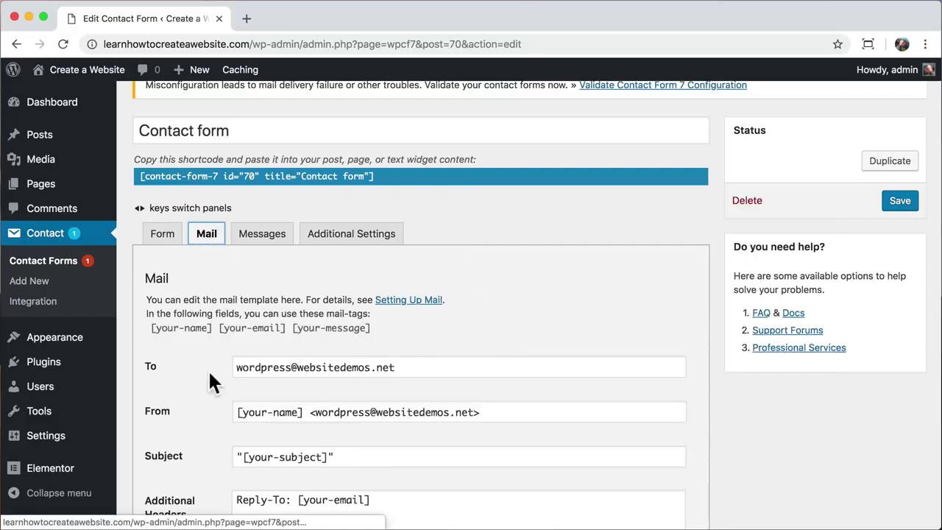
scroll(211, 379, "down", 4)
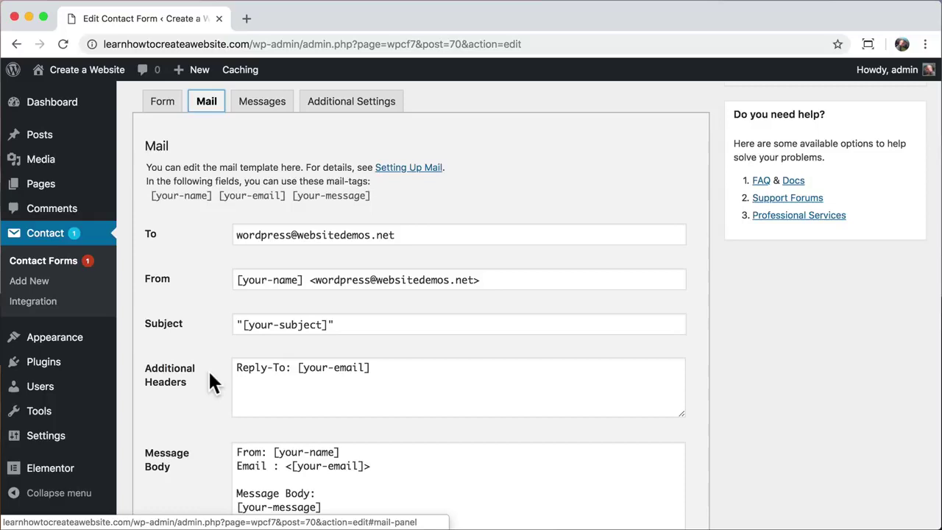
scroll(209, 374, "up", 4)
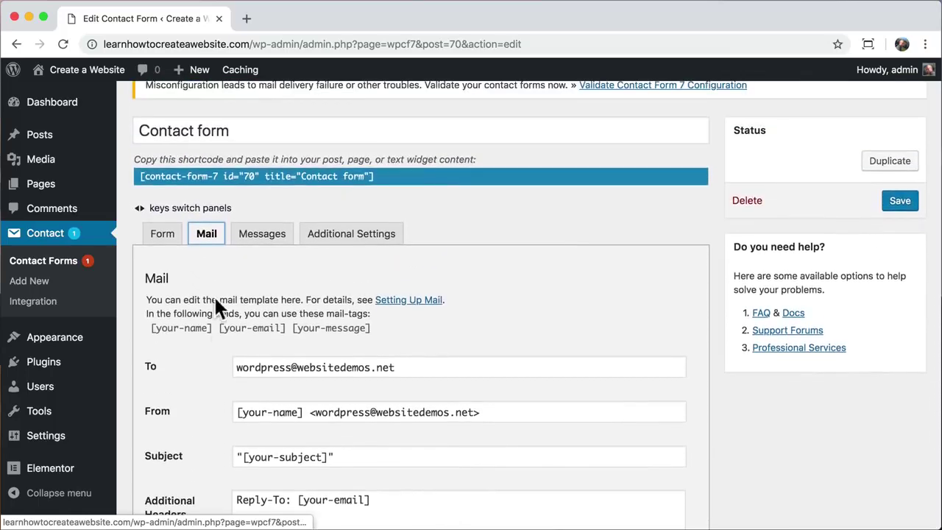
key("Left")
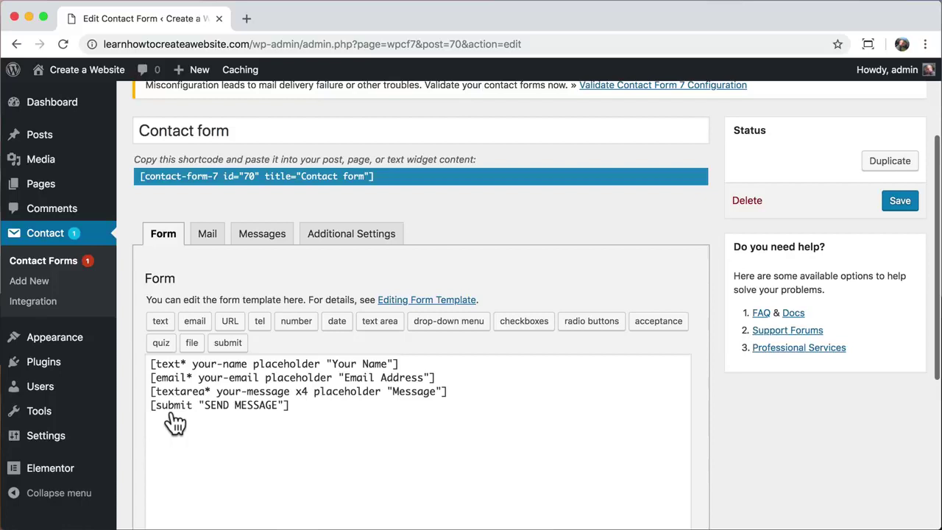
left_click(209, 237)
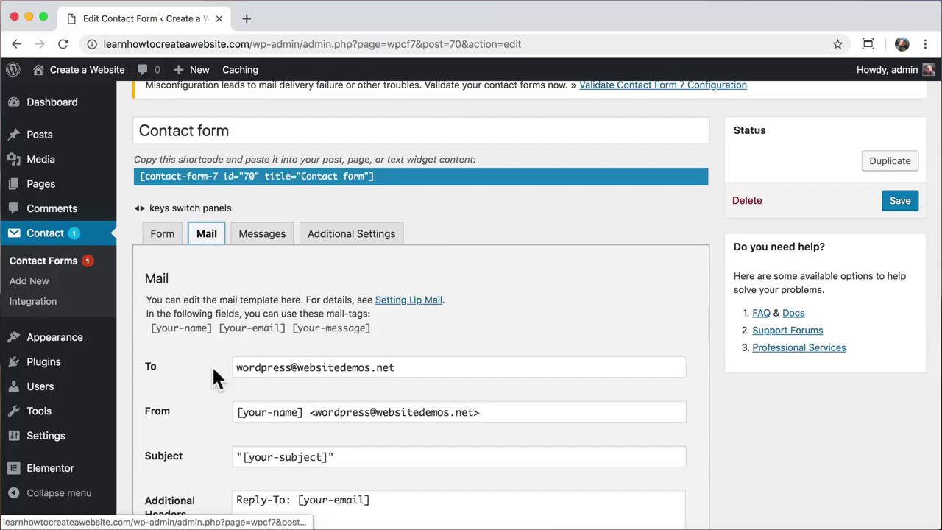
scroll(209, 372, "down", 4)
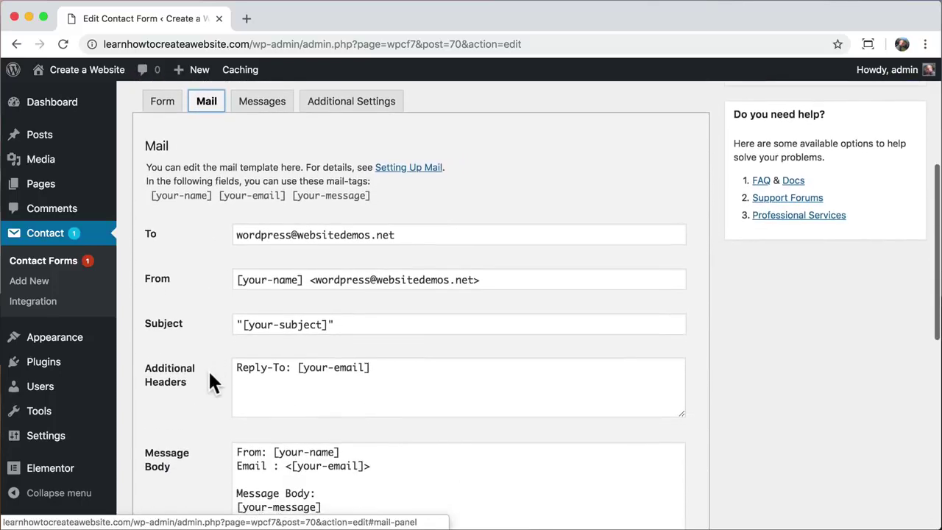
- Set the mail recipient to the site owner's e-mail and the sender domain to learnhowtocreateawebsite.com
left_click_drag(406, 238, 207, 256)
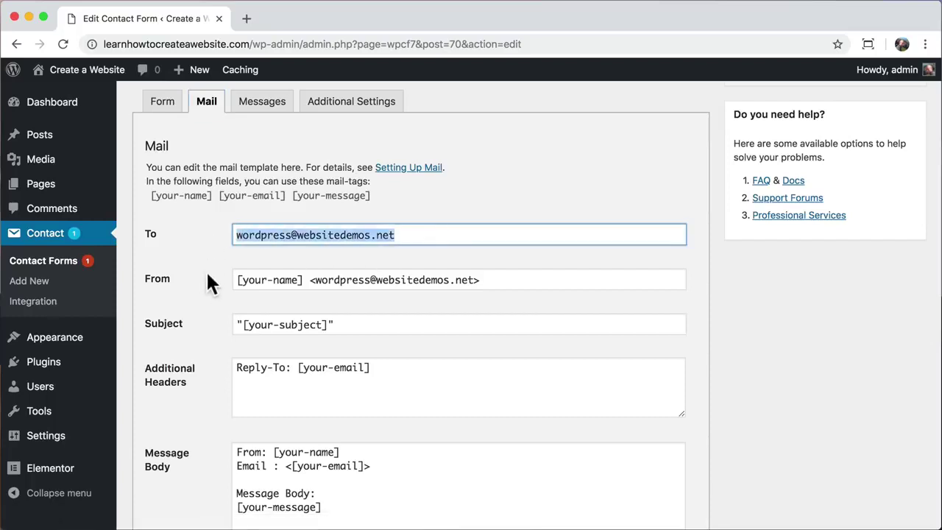
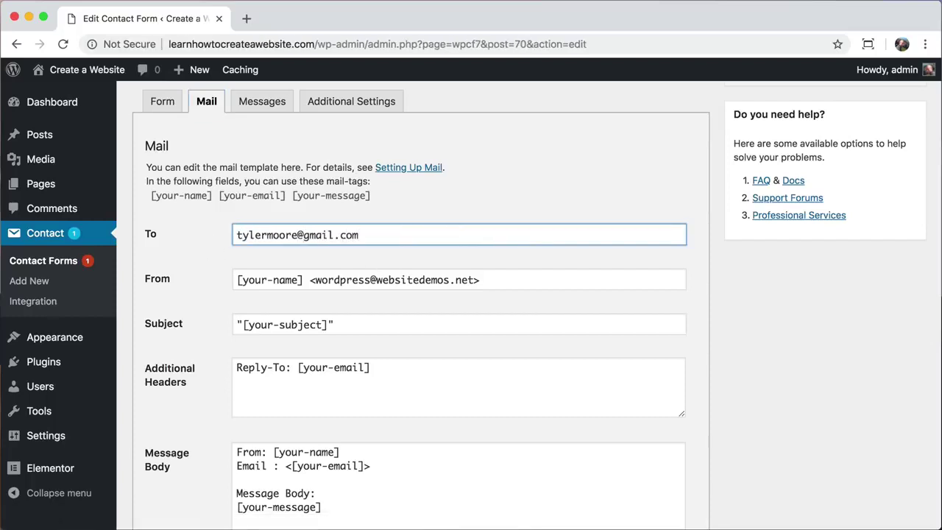
left_click_drag(471, 282, 315, 256)
double_click(415, 256)
left_click_drag(477, 256, 379, 259)
type("learnhowtocreatea")
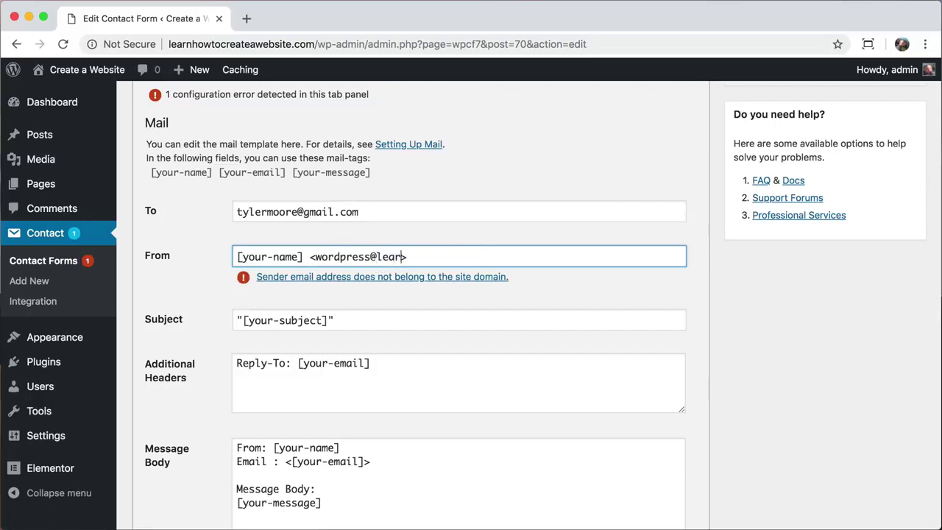
type("website.com")
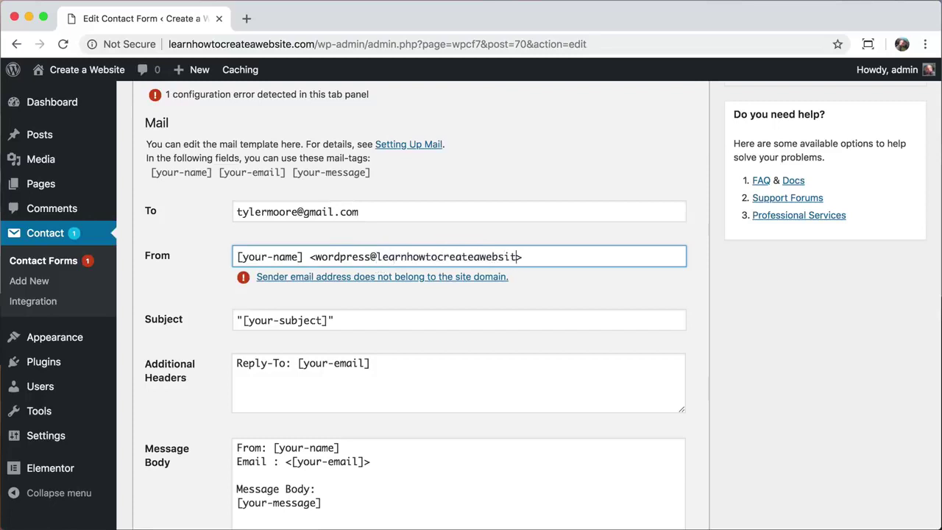
key("Return")
- Make the mail subject use the [your-name] tag and save the contact form
left_click_drag(327, 326, 244, 321)
type("your-name")
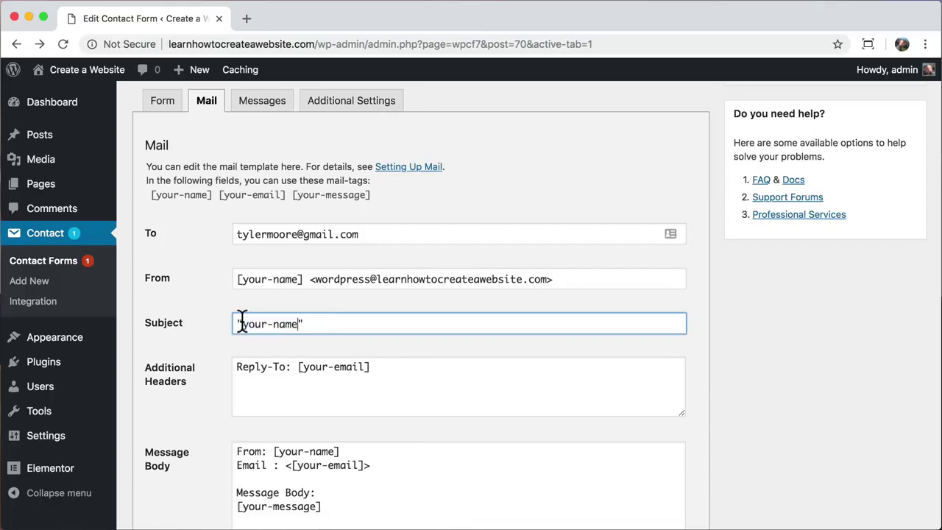
key("super+z")
left_click(305, 324)
left_click_drag(322, 324, 251, 324)
type("your-name")
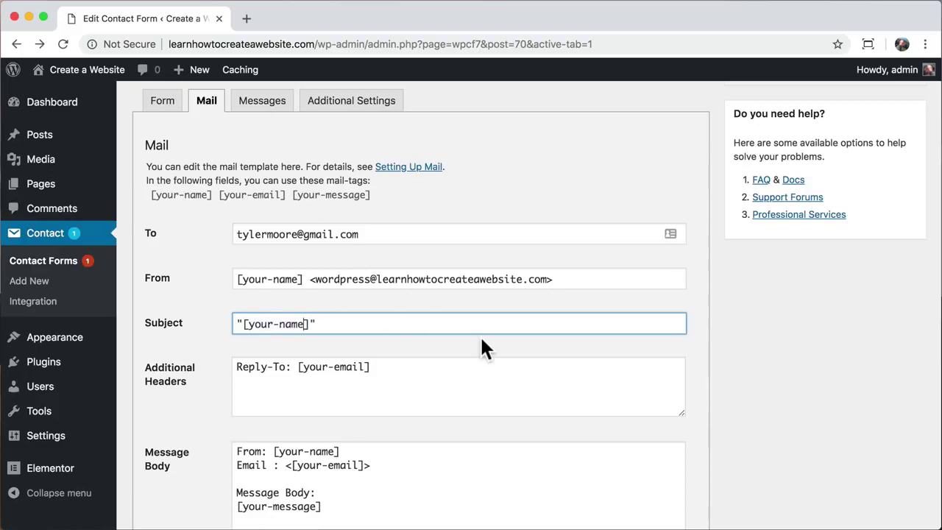
scroll(485, 349, "down", 3)
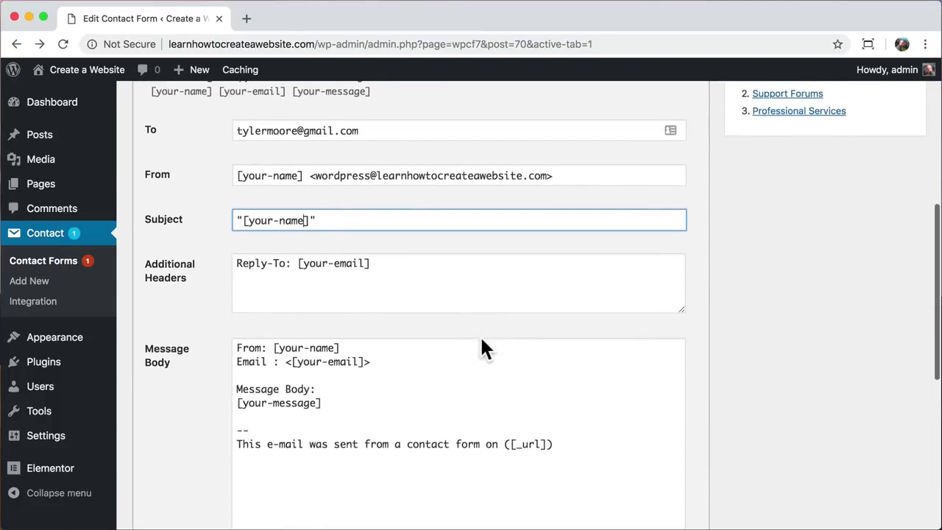
scroll(483, 346, "down", 1)
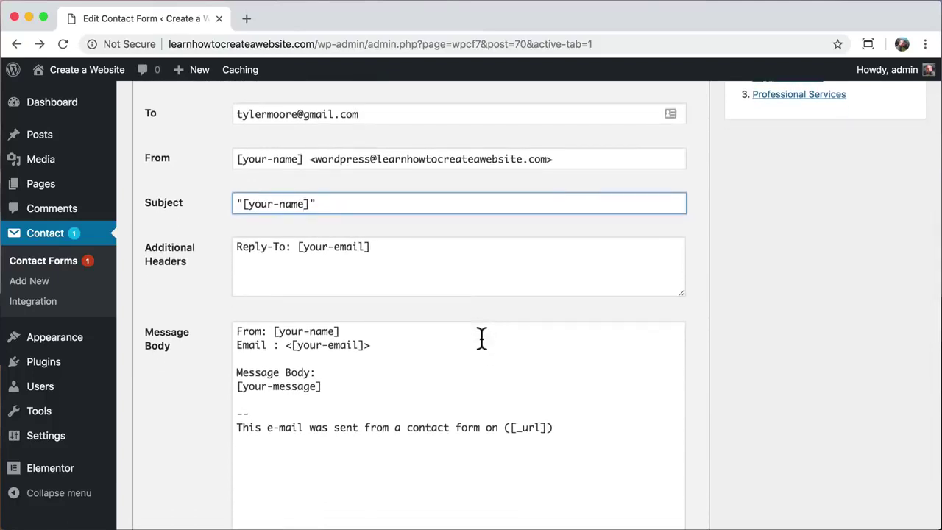
scroll(482, 338, "down", 2)
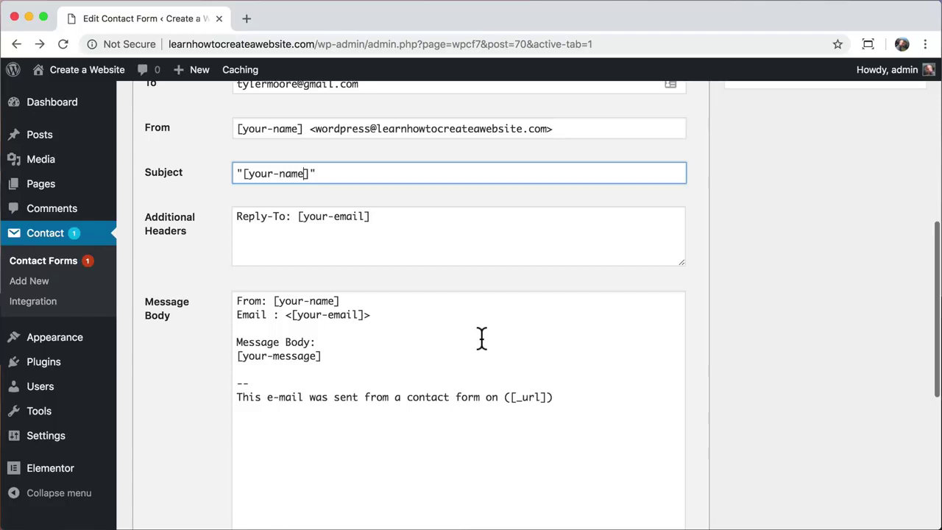
scroll(481, 337, "up", 5)
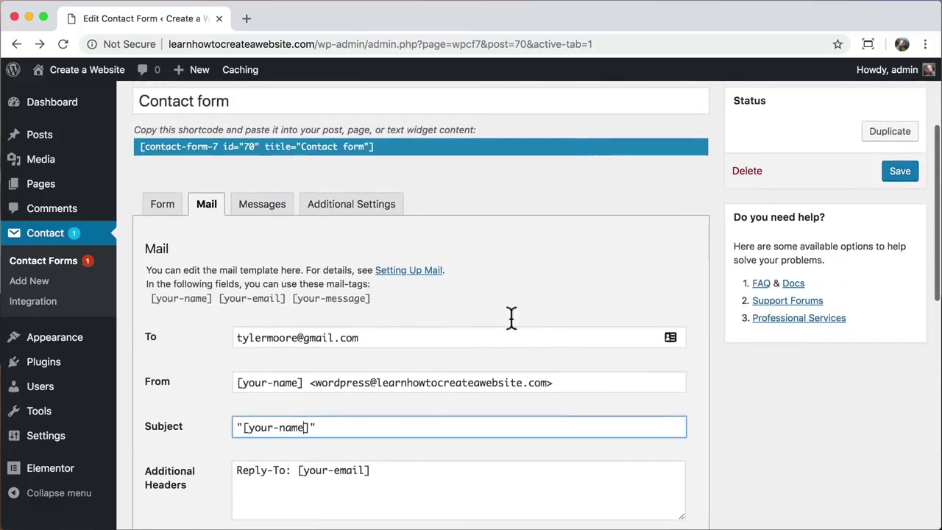
left_click(902, 172)
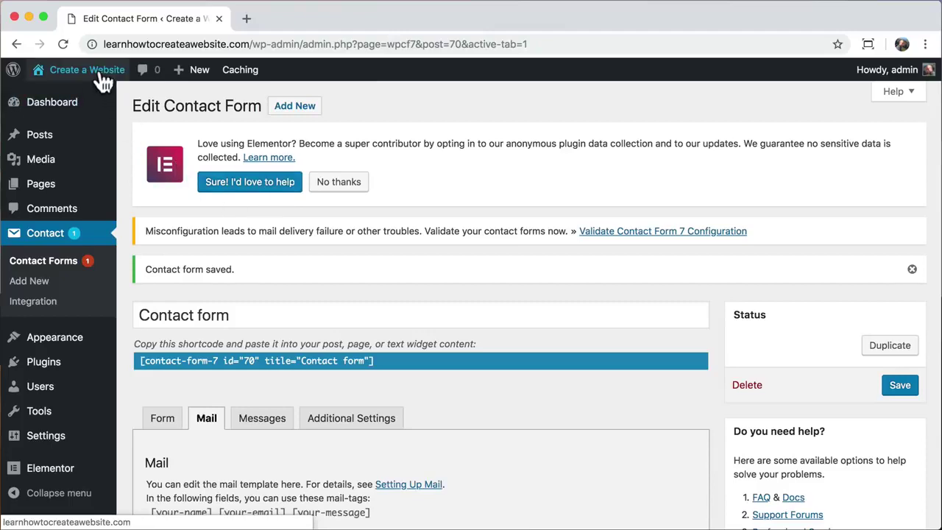
- Go to the live site's Contact page
mouse_move(98, 76)
left_click(91, 105)
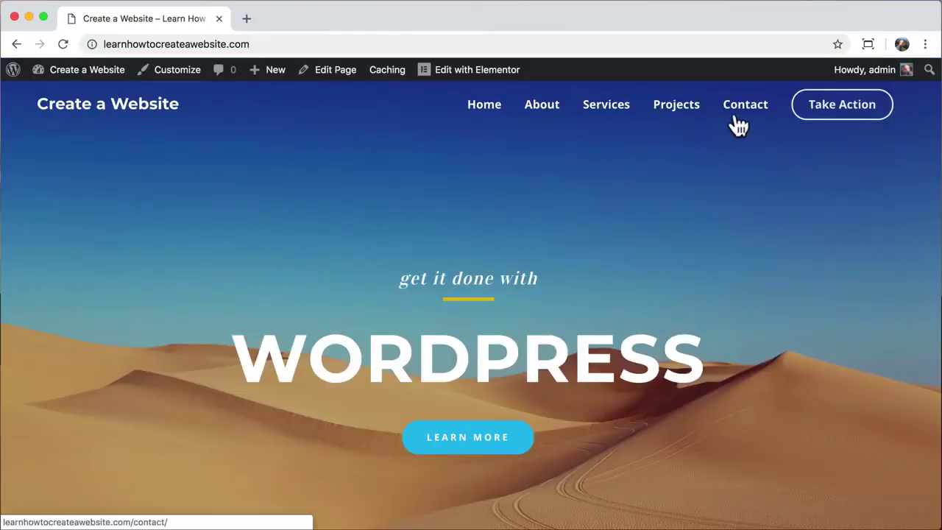
left_click(742, 122)
scroll(639, 246, "down", 5)
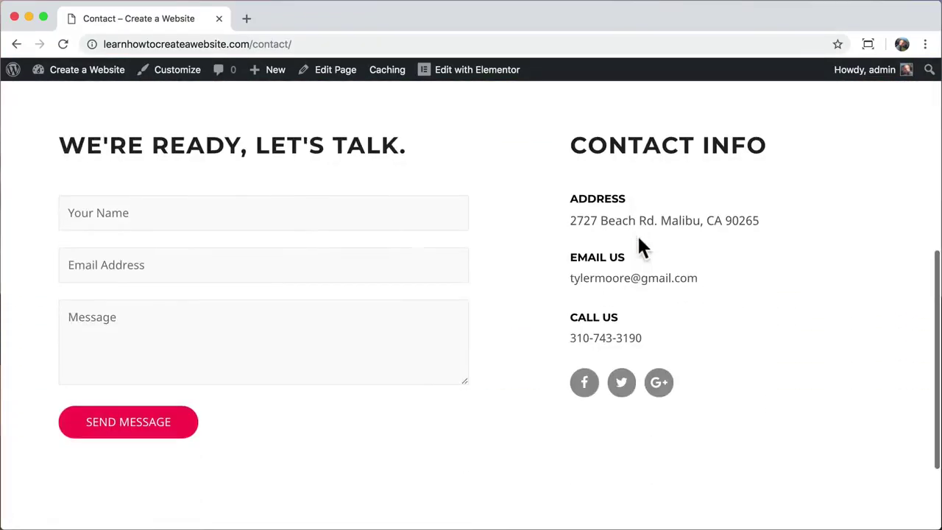
- Send a test message 'this is better!!!' with a sample name and e-mail address
left_click(221, 212)
type("Tyler MMMMMM")
key("Tab")
key("Tab")
type("this is better!!!")
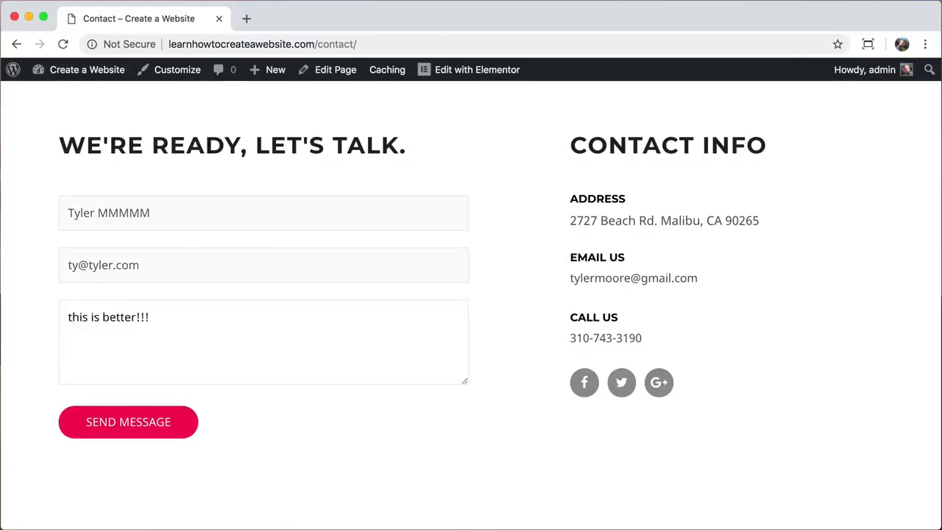
left_click(127, 425)
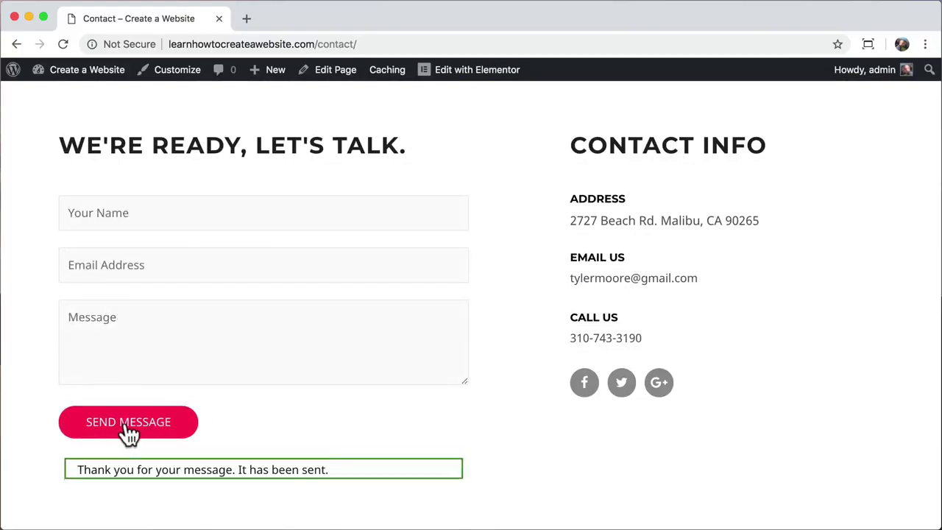
left_click(247, 18)
type("gmail.com")
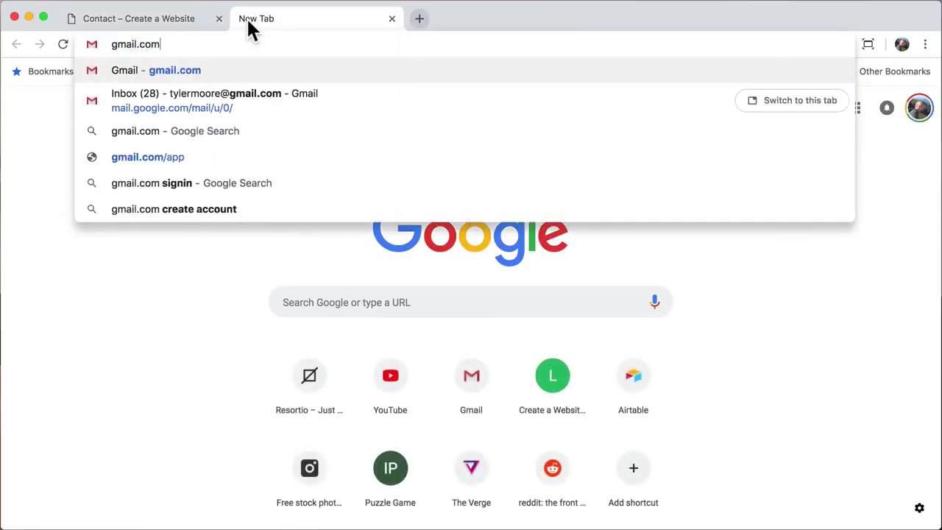
key("Return")
left_click_drag(237, 163, 345, 163)
left_click(341, 175)
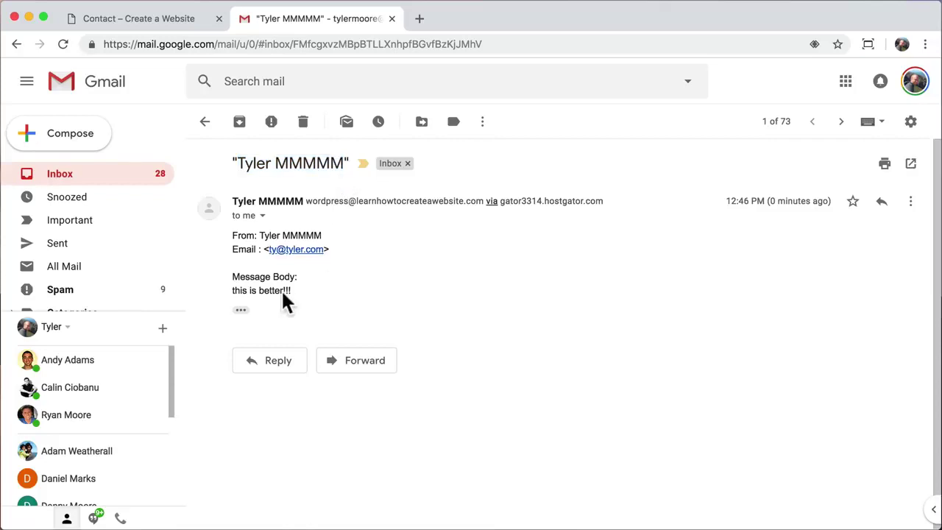
left_click(241, 311)
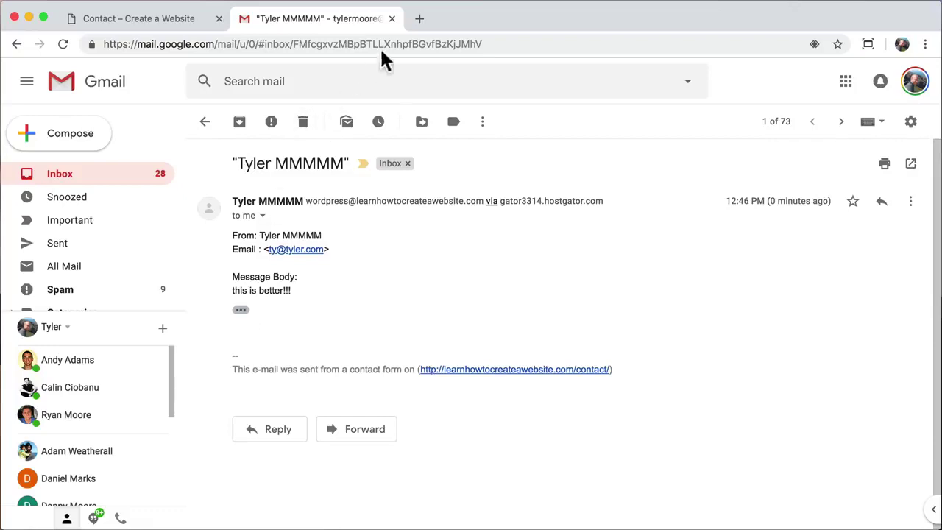
left_click(392, 19)
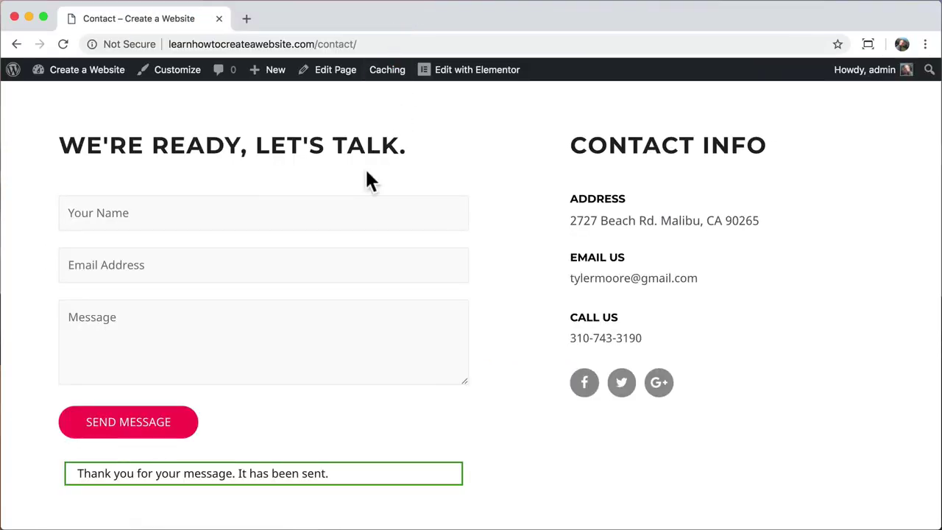
- Via the Dashboard and the Pages list, start a new blank page
mouse_move(85, 76)
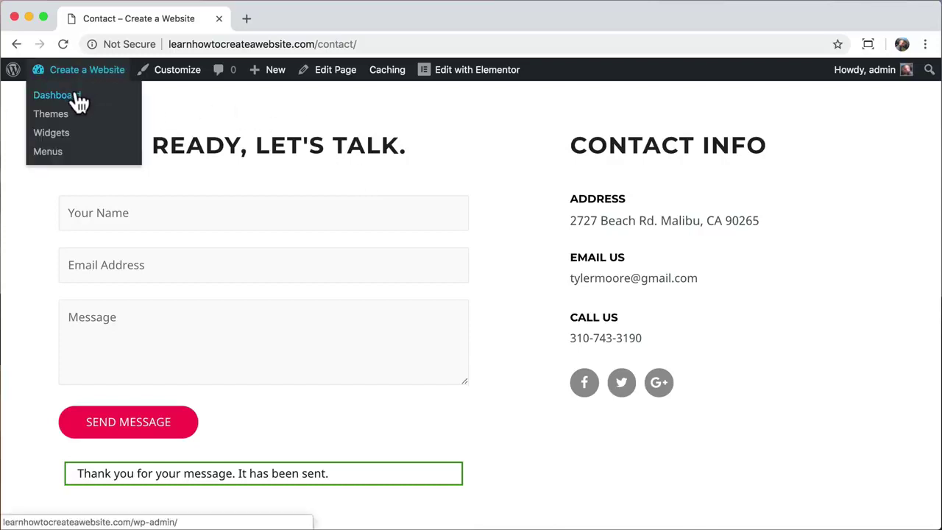
left_click(59, 95)
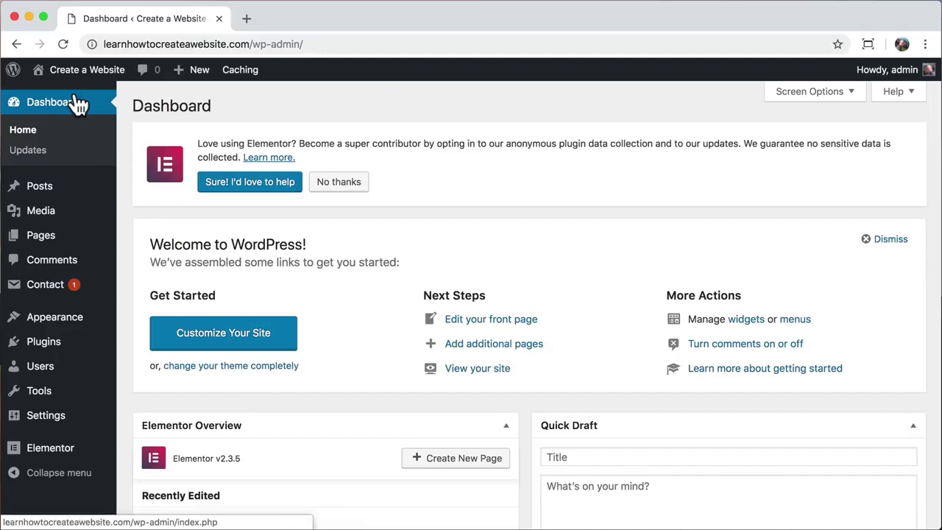
left_click(67, 247)
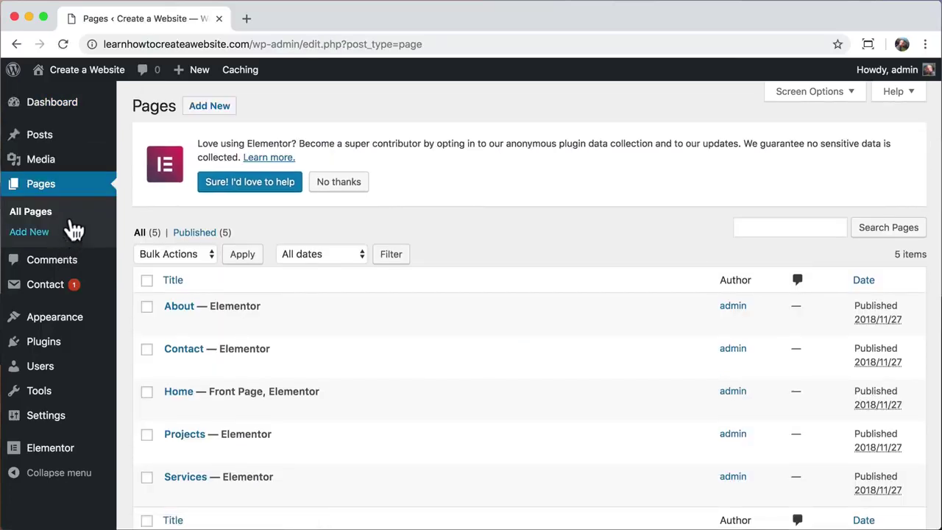
left_click(214, 108)
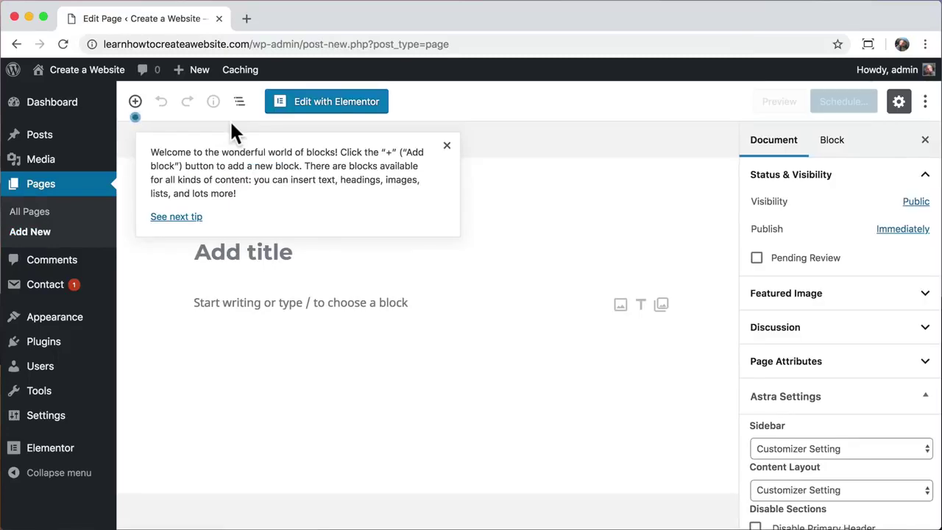
- Title the new page 'Why Us?' and open it in Elementor
left_click(447, 146)
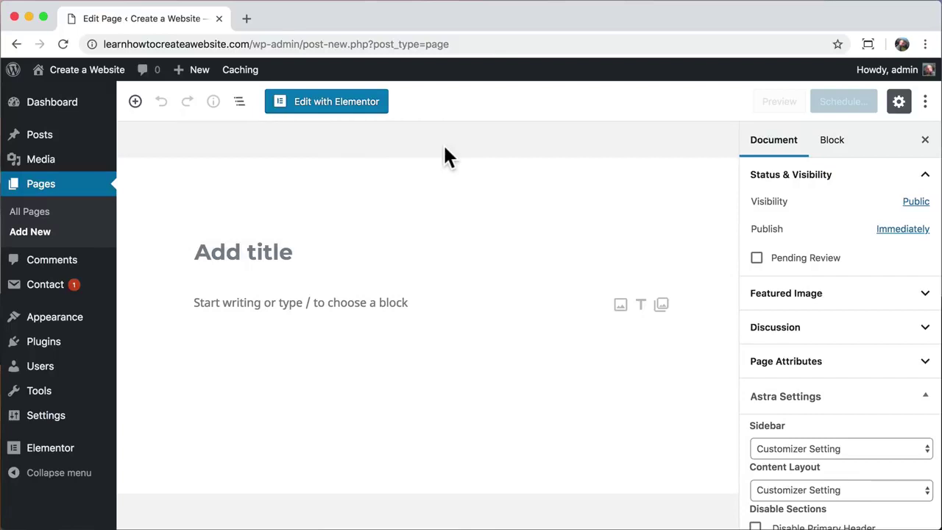
left_click(230, 253)
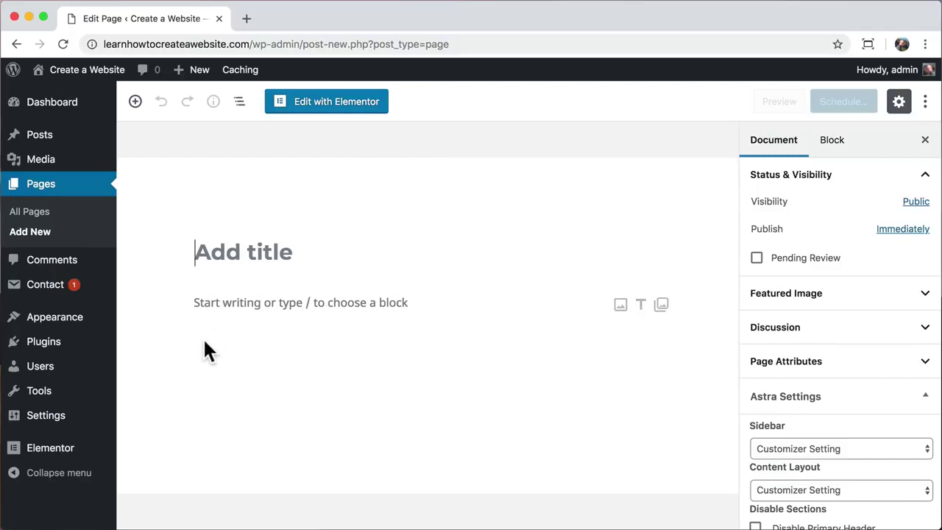
type("WHY")
key("BackSpace")
key("BackSpace")
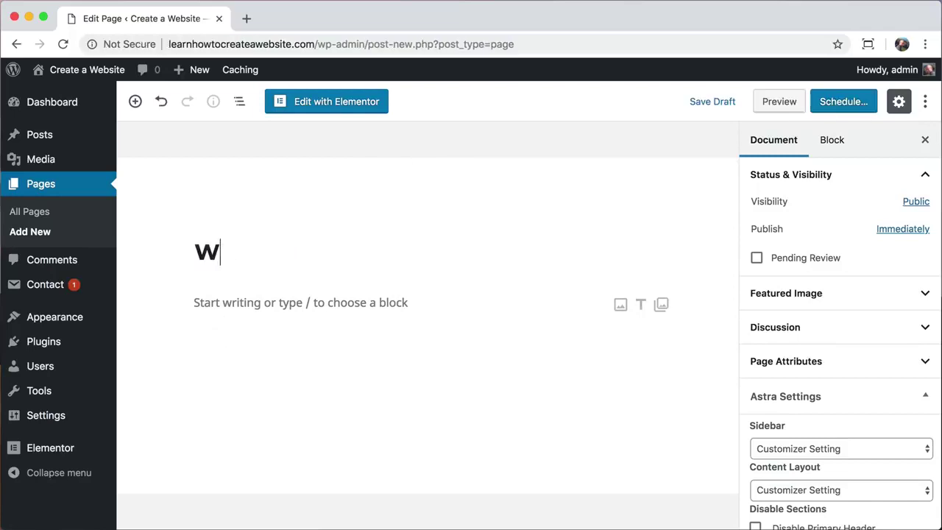
type("hy U")
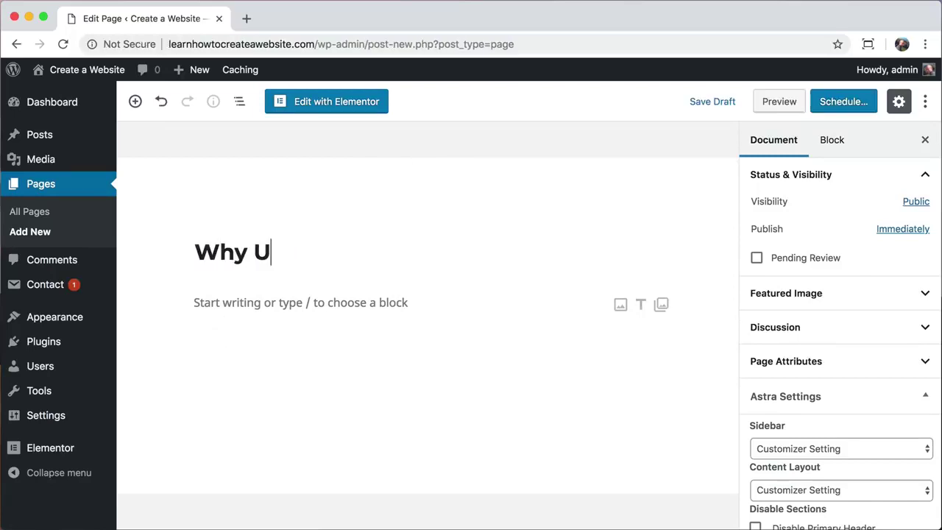
type("s?")
left_click(335, 116)
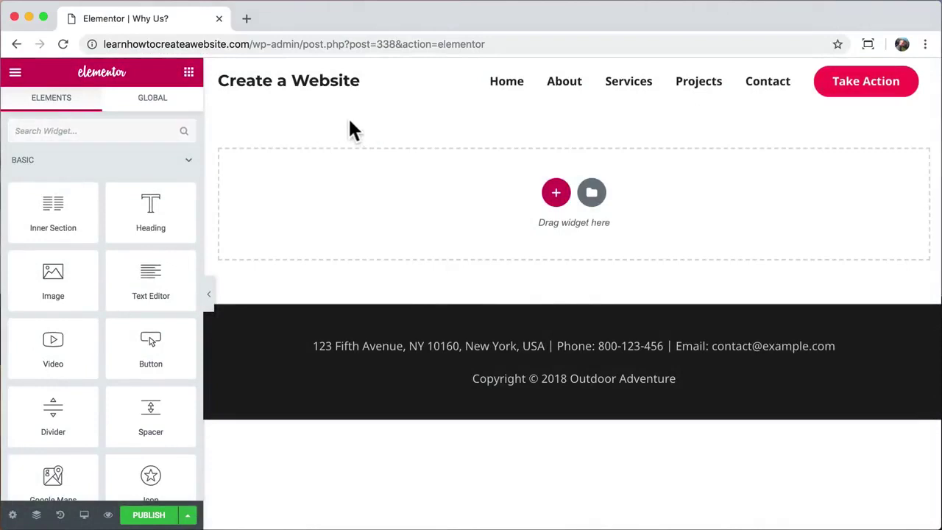
- Insert the Homepage – Business template from the template library
left_click(593, 195)
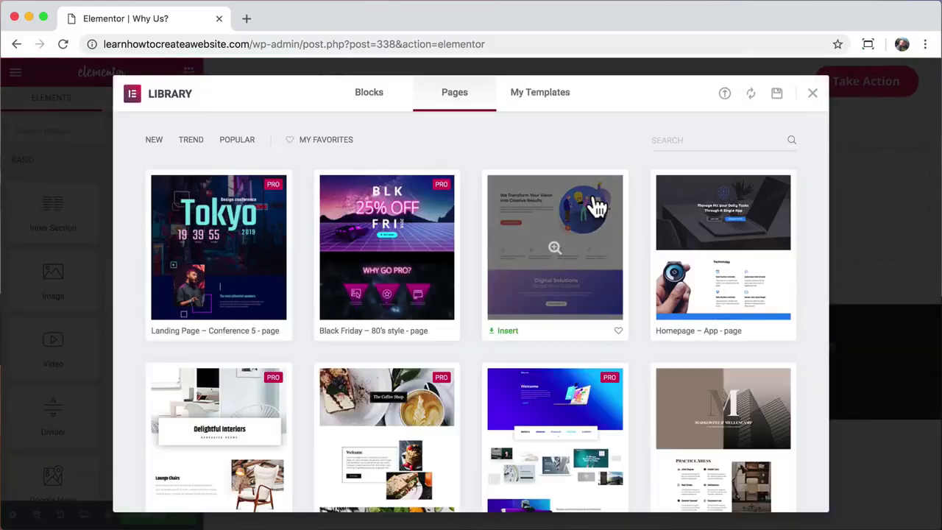
scroll(472, 172, "down", 4)
scroll(472, 172, "down", 15)
scroll(472, 173, "down", 3)
scroll(472, 174, "up", 2)
scroll(472, 174, "down", 2)
scroll(472, 174, "up", 20)
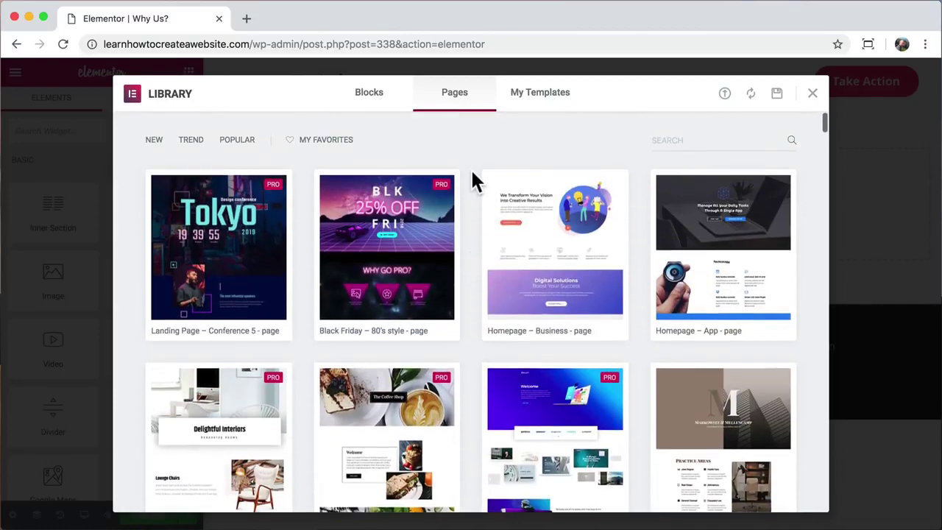
left_click(555, 262)
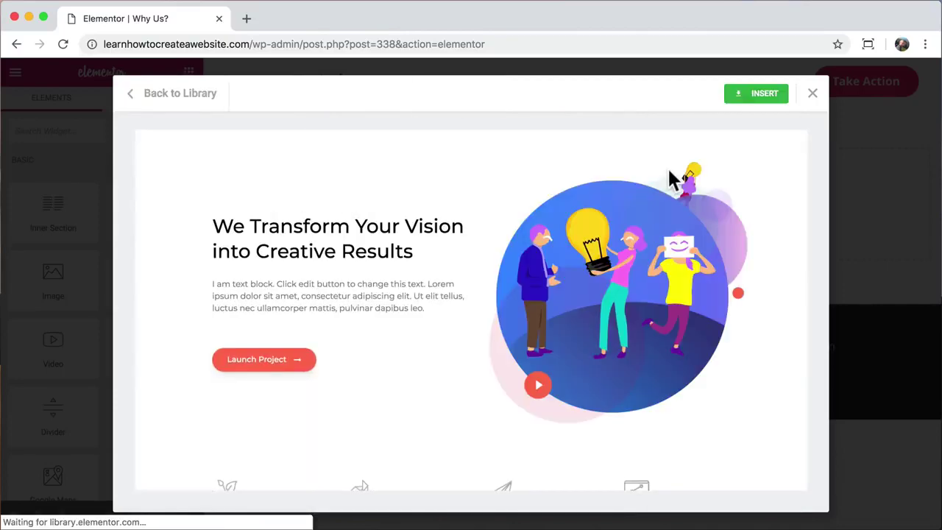
scroll(667, 167, "down", 3)
scroll(699, 147, "up", 2)
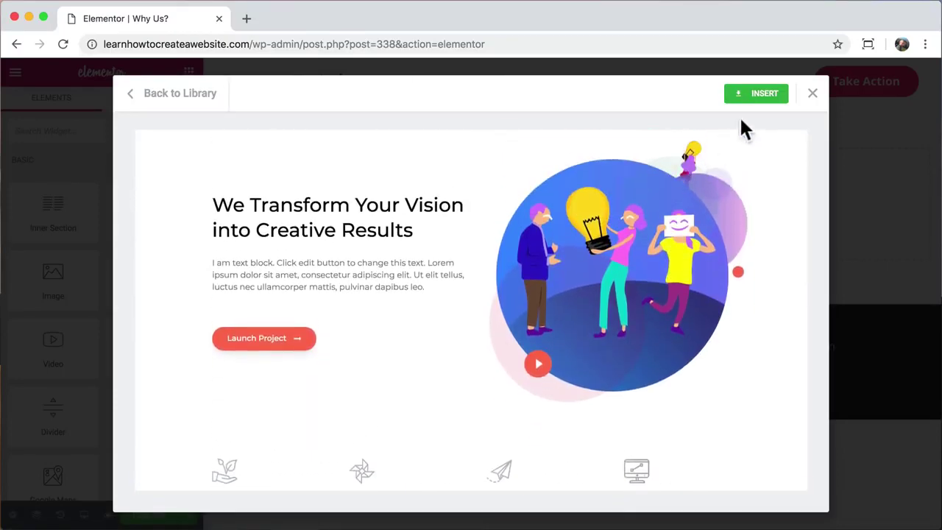
left_click(761, 96)
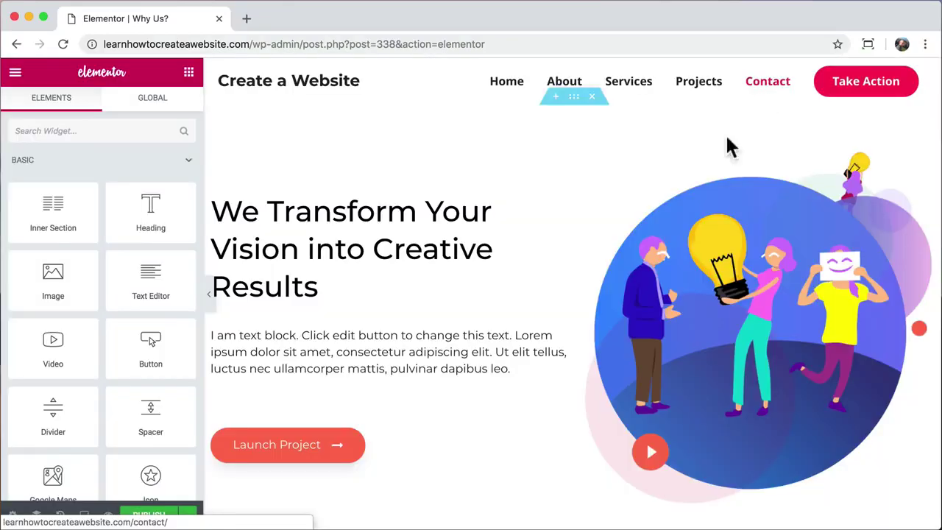
- Preview the inserted page at full width, then restore the editing panel
scroll(568, 183, "down", 20)
scroll(568, 184, "up", 8)
scroll(568, 184, "up", 10)
left_click(210, 294)
scroll(524, 295, "down", 15)
scroll(524, 295, "down", 5)
scroll(522, 294, "up", 20)
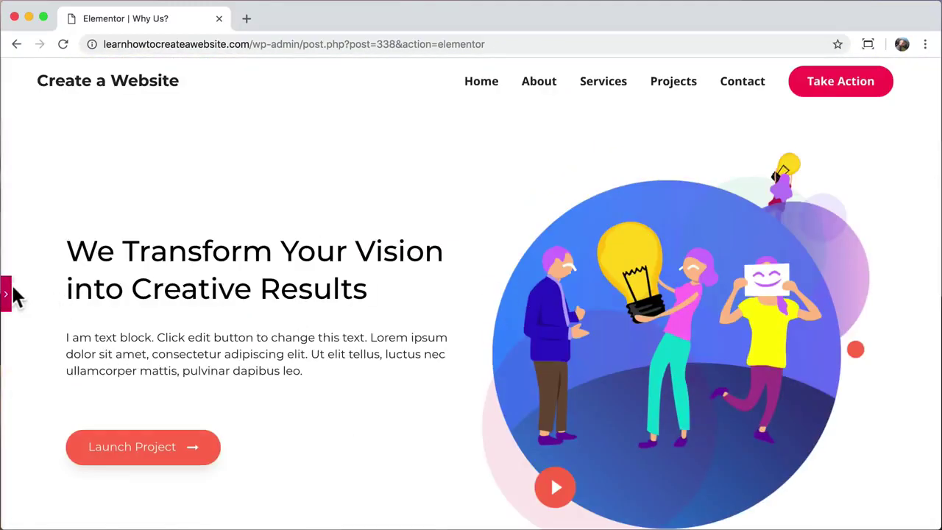
left_click(9, 293)
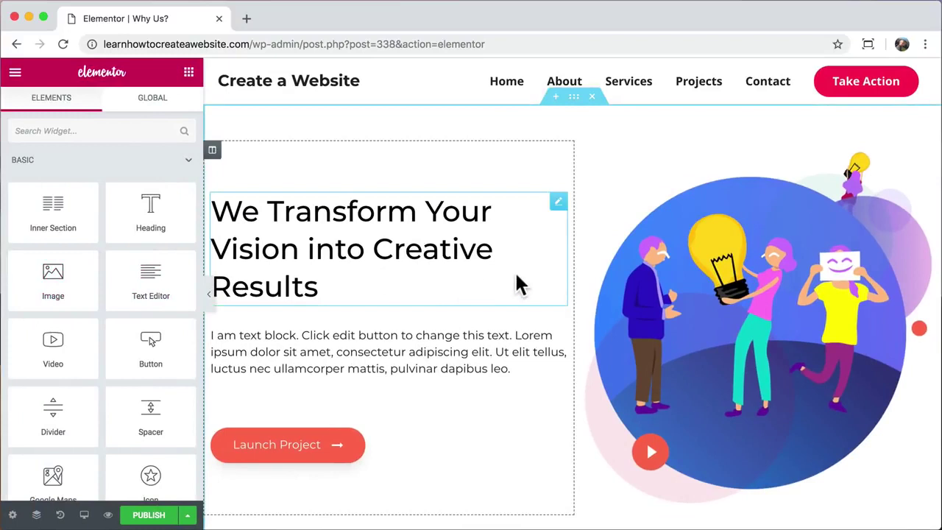
scroll(523, 280, "down", 20)
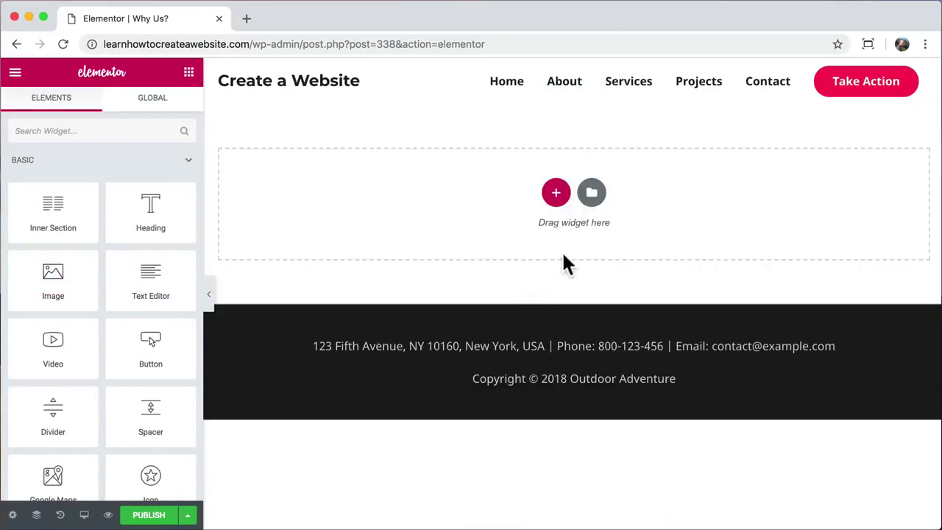
- Insert the '17 Travel Inventions' block from the library's Hero block category
left_click(593, 195)
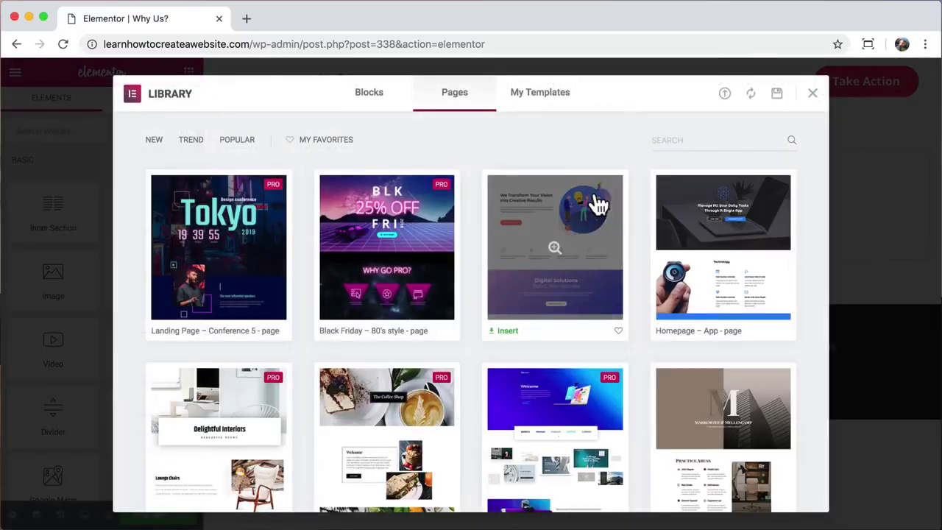
left_click(370, 95)
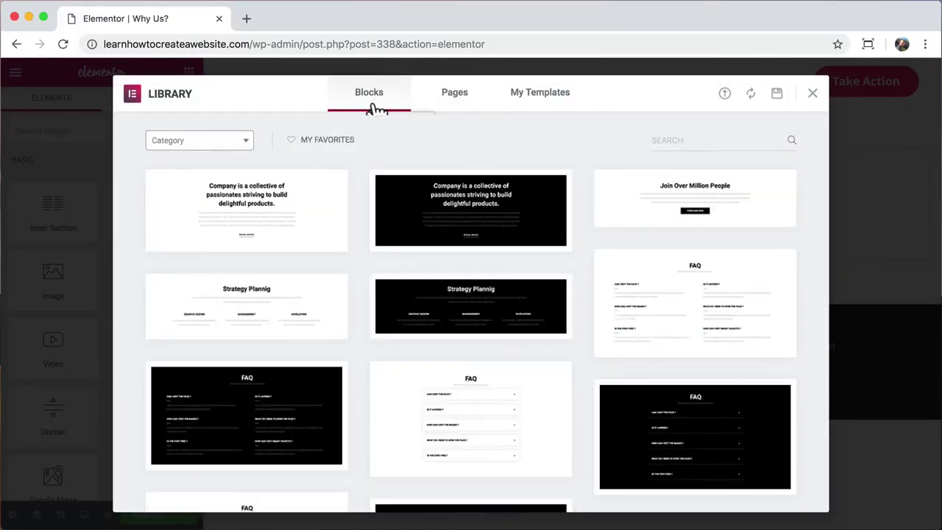
left_click(247, 144)
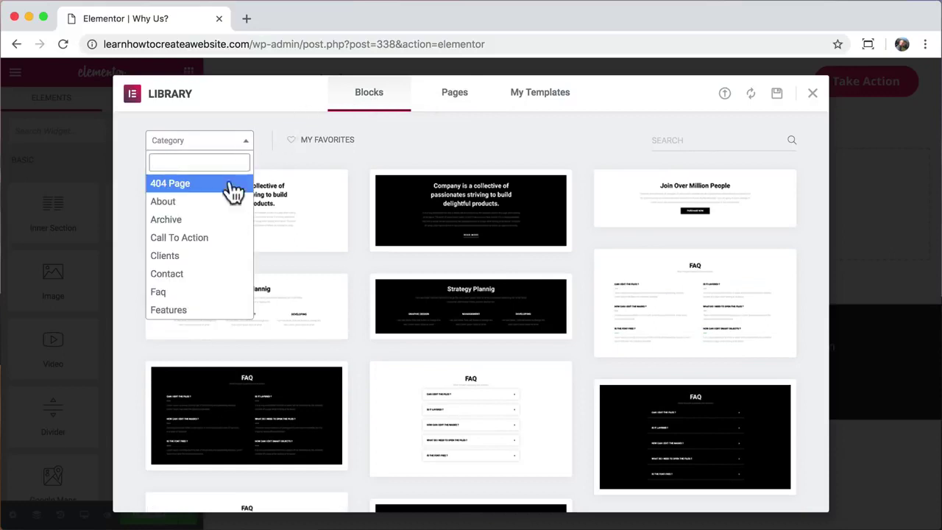
scroll(216, 266, "down", 5)
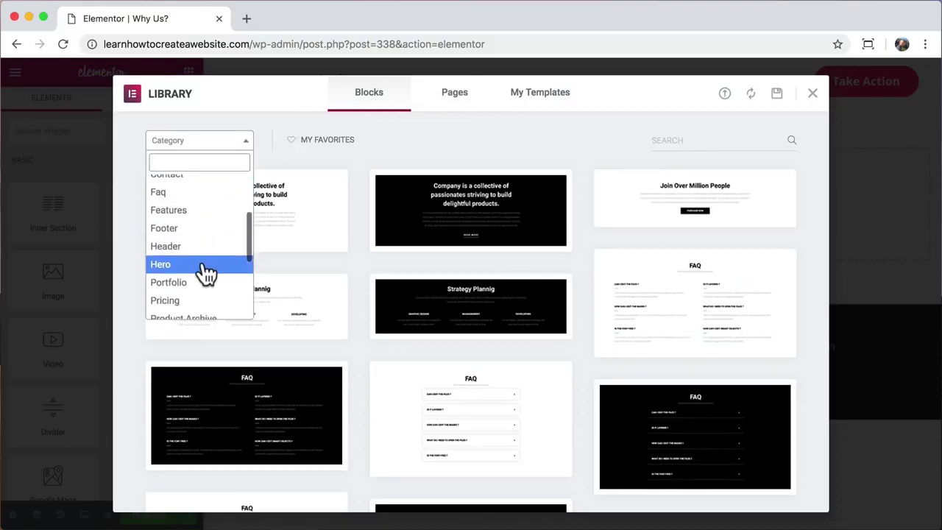
left_click(205, 267)
scroll(130, 271, "down", 3)
scroll(130, 271, "down", 3)
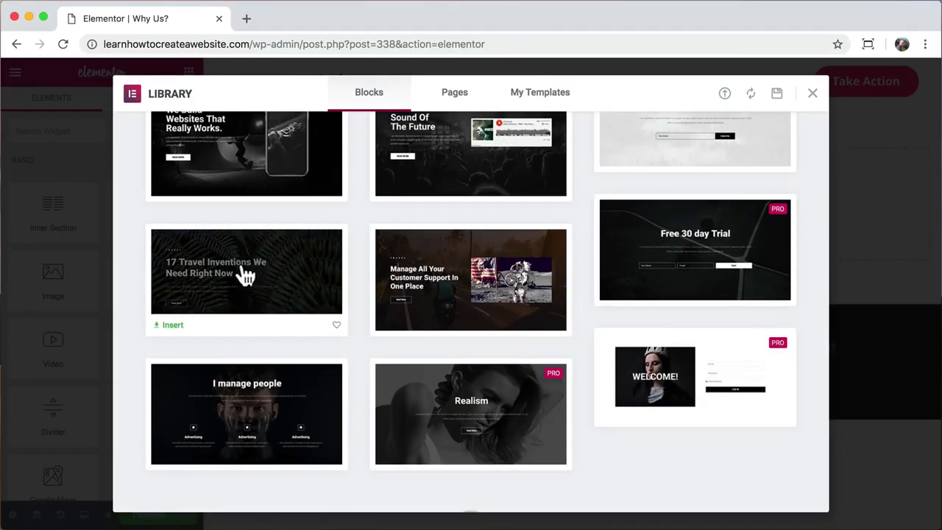
left_click(246, 276)
left_click(758, 94)
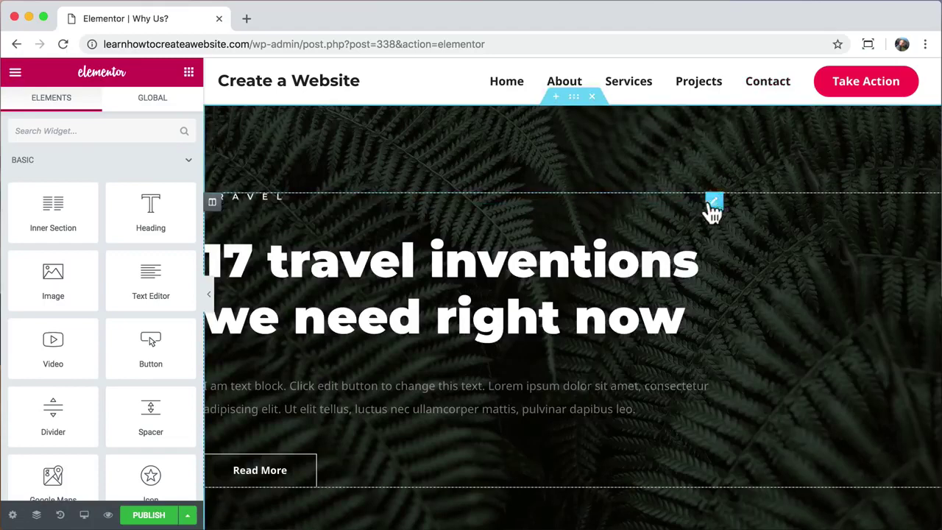
- Delete the Travel label and change the hero heading to a centred 'Why Us?'
left_click(714, 203)
right_click(714, 204)
left_click(740, 411)
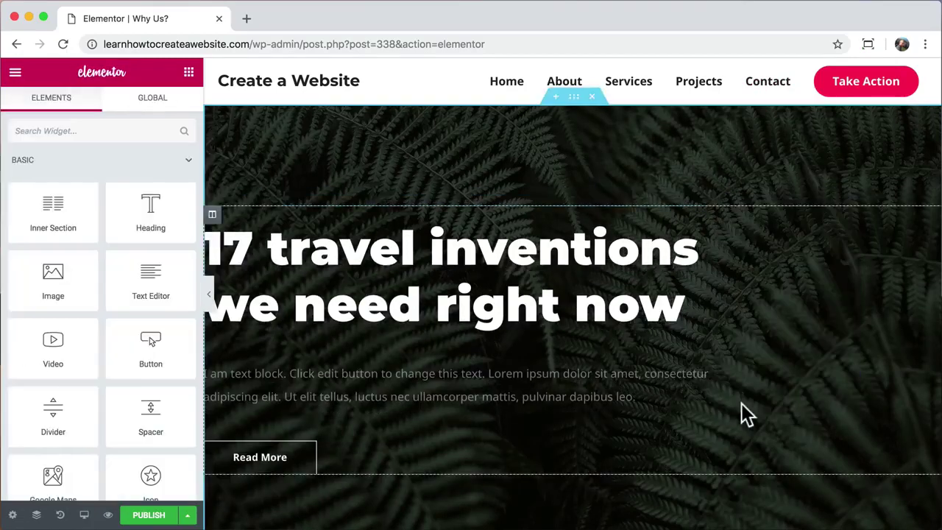
left_click(475, 254)
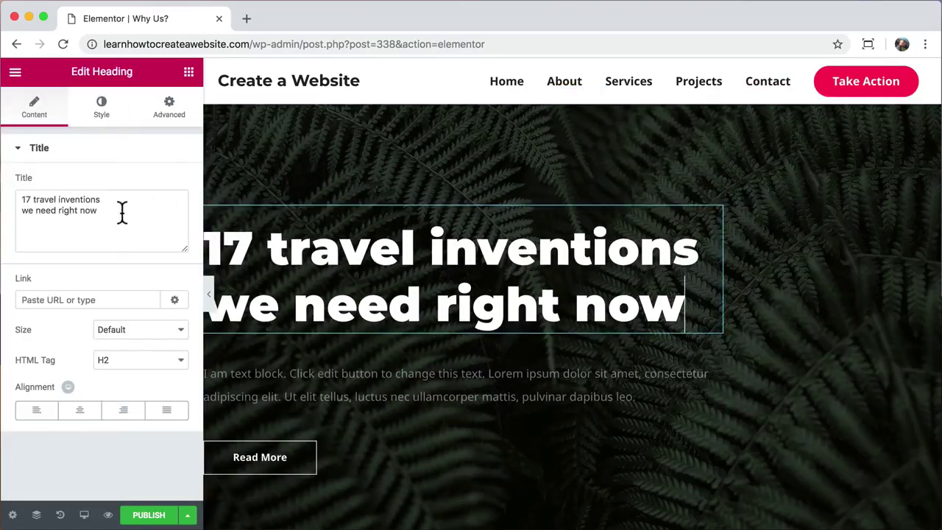
left_click_drag(124, 210, 3, 203)
type("Why Us?")
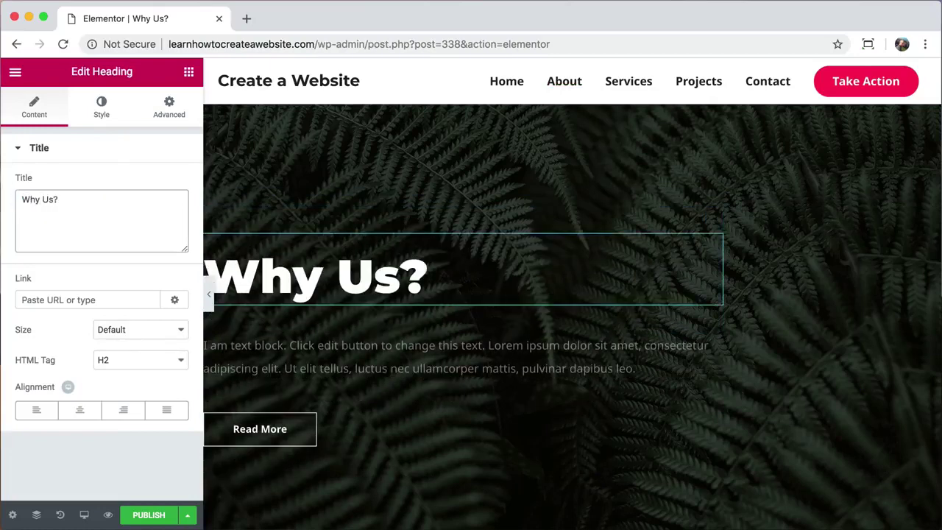
left_click(79, 410)
- Centre the hero paragraph and make its text colour solid white
left_click(456, 357)
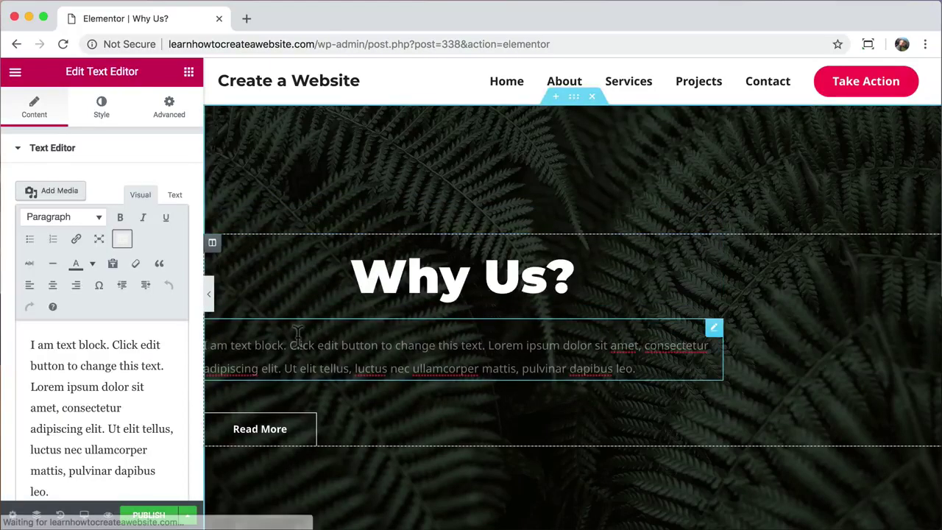
left_click(52, 285)
left_click(101, 115)
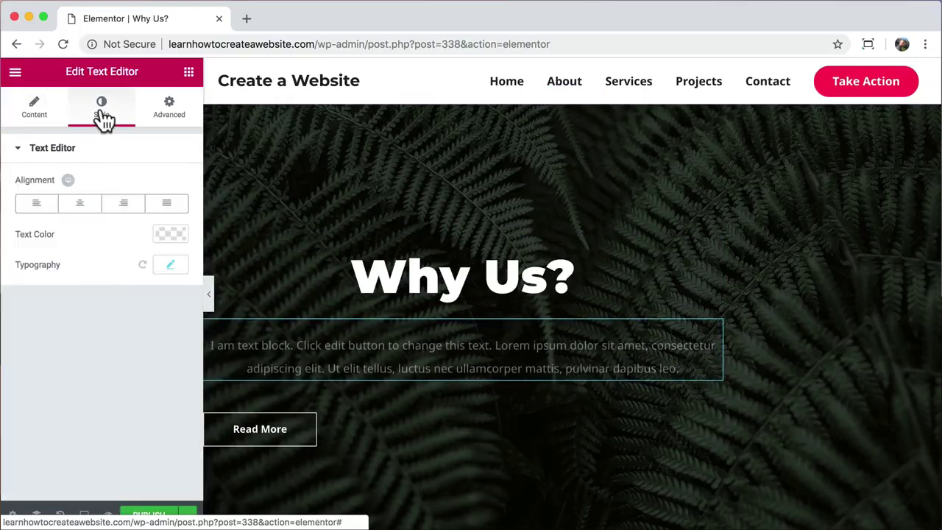
left_click(171, 234)
left_click(175, 237)
left_click(176, 234)
left_click_drag(179, 331, 174, 246)
left_click(175, 235)
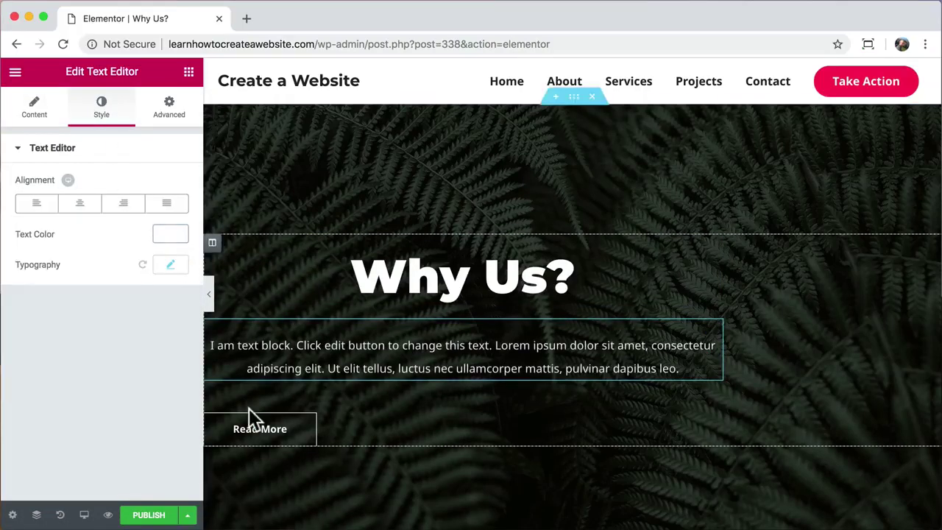
- Centre the Read More button, preview the hero, and select the hero section
left_click(271, 449)
left_click(80, 310)
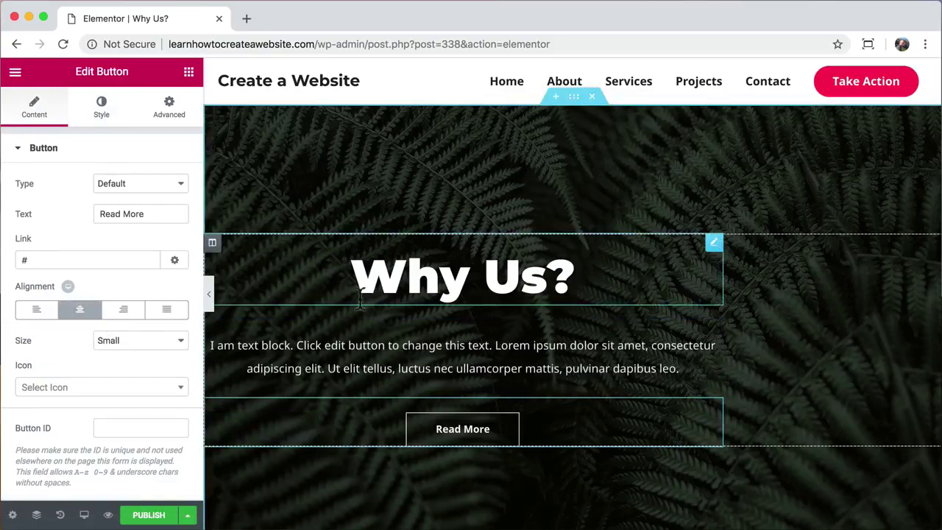
left_click(209, 294)
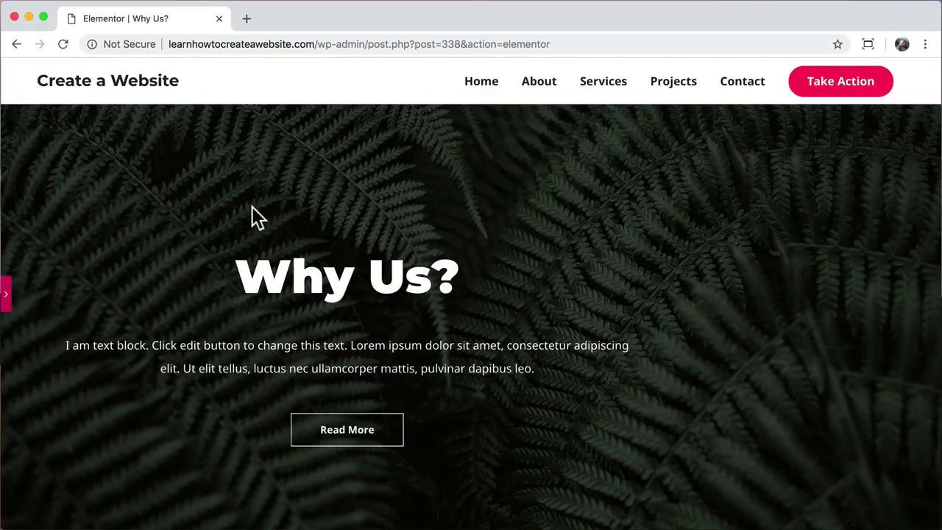
left_click(9, 297)
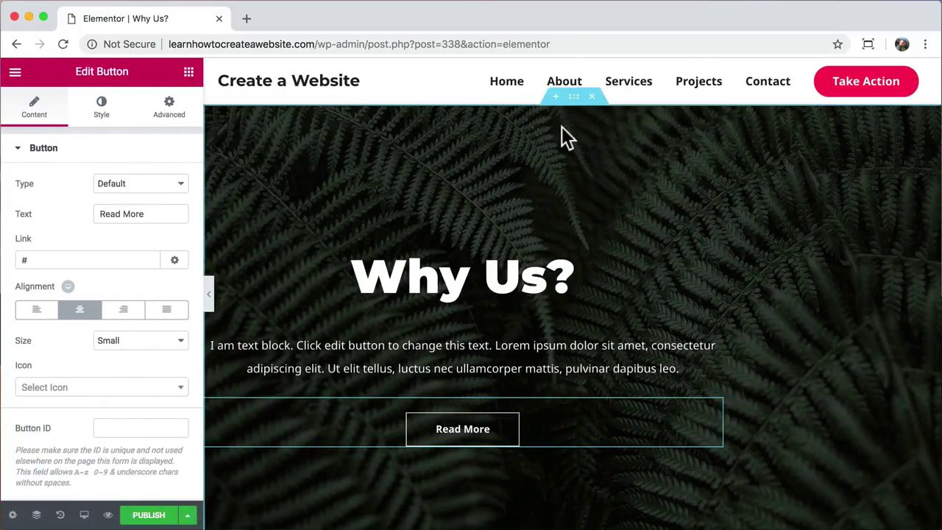
left_click(573, 96)
left_click(169, 117)
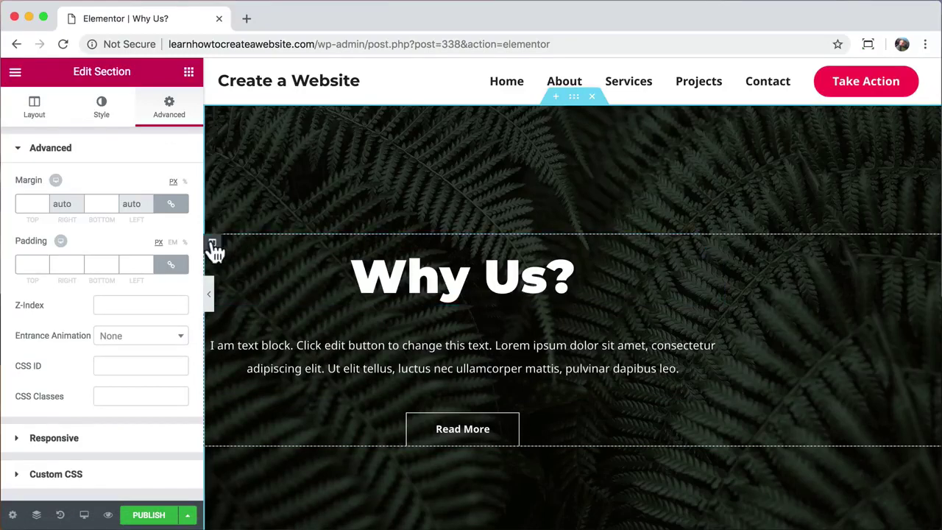
- Give the hero column padding of 0 top and bottom, 15 left and right
left_click(213, 244)
left_click(170, 110)
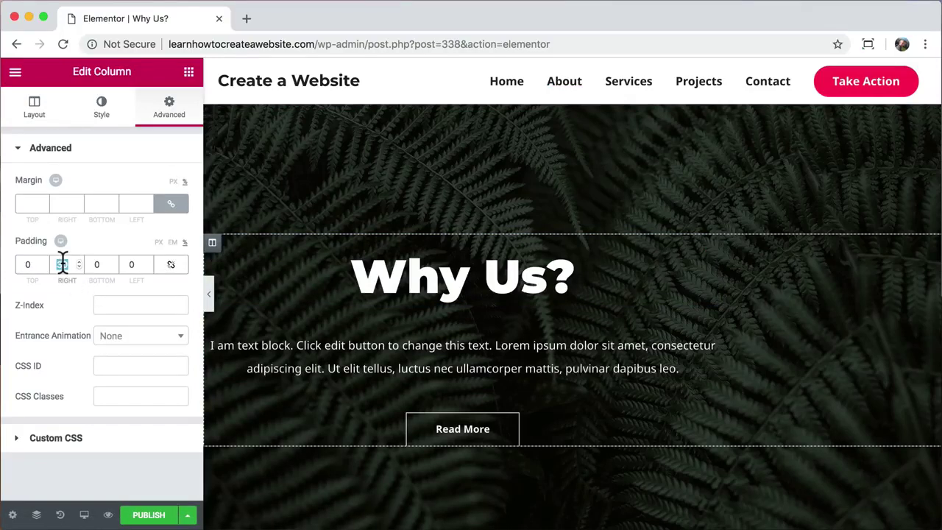
type("0")
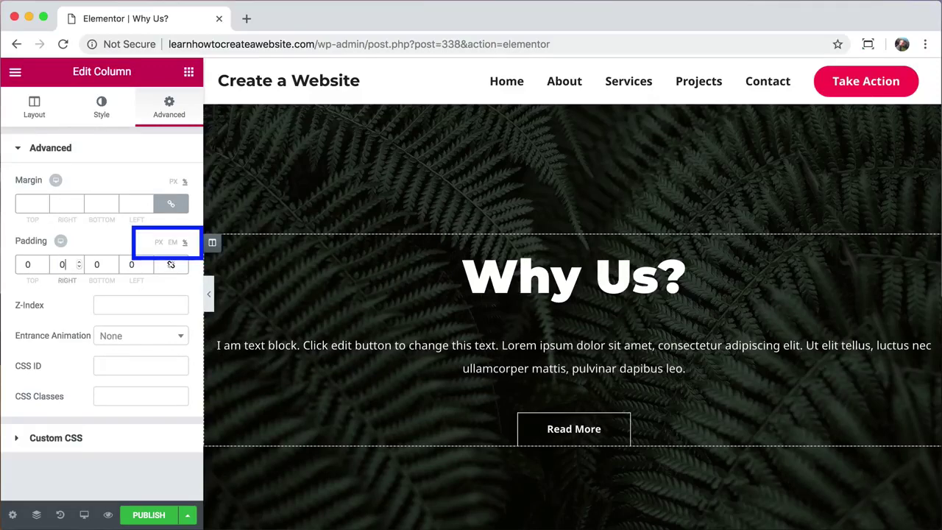
type("15")
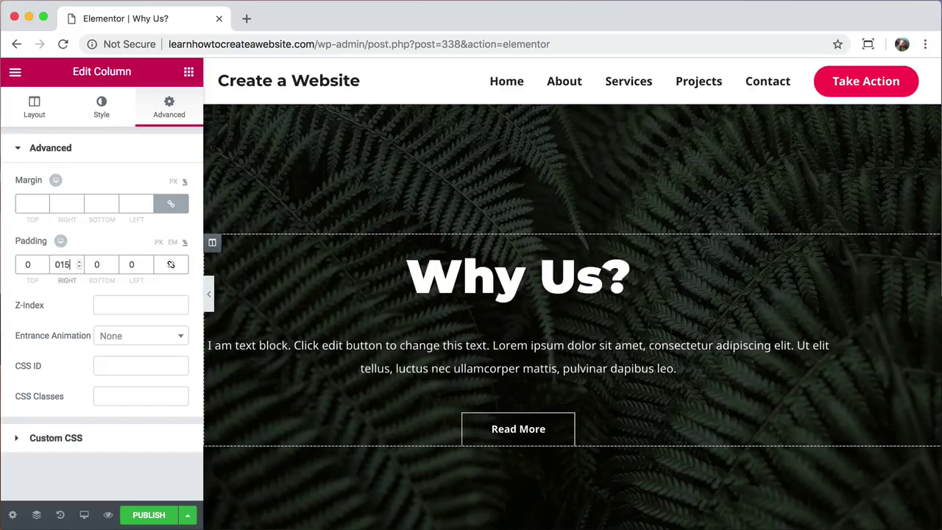
left_click(131, 268)
type("15")
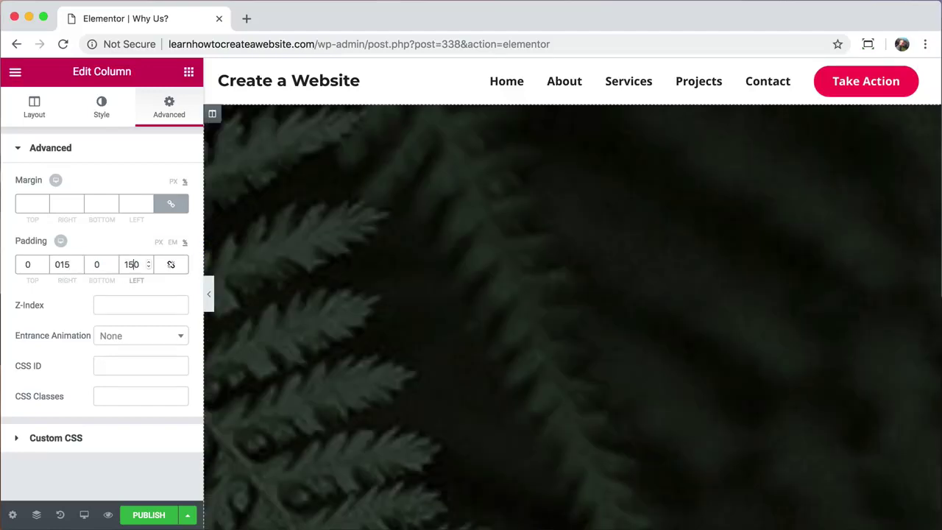
key("BackSpace")
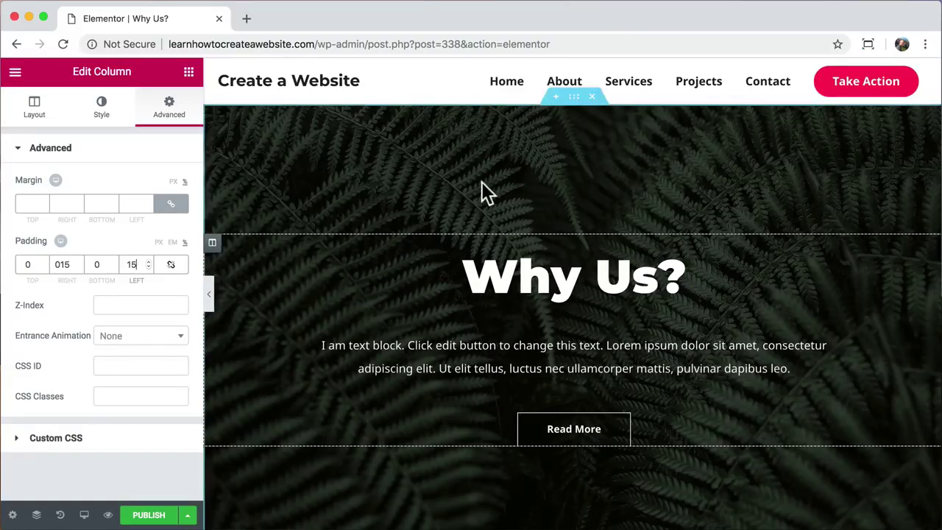
left_click(574, 101)
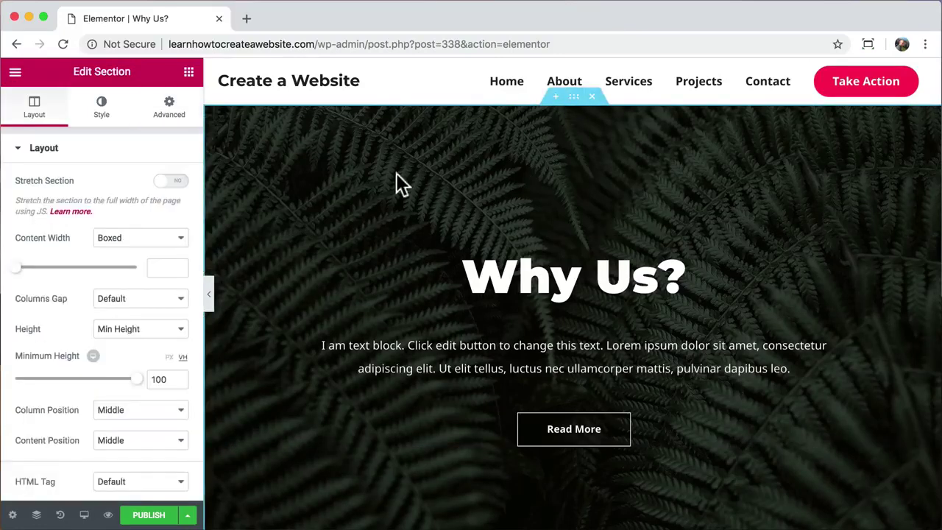
- Replace the hero section's fern background image with the turquoise kayak photo
left_click(103, 117)
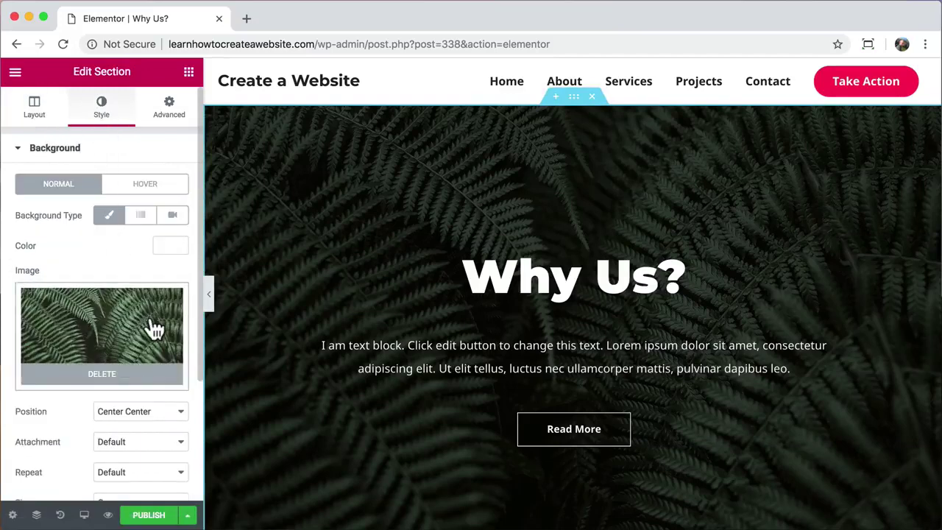
left_click(121, 388)
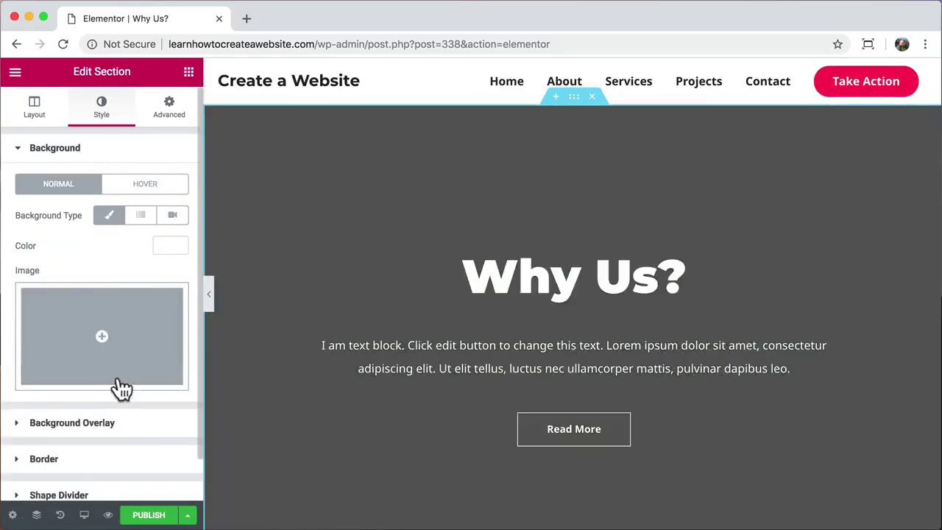
left_click(115, 362)
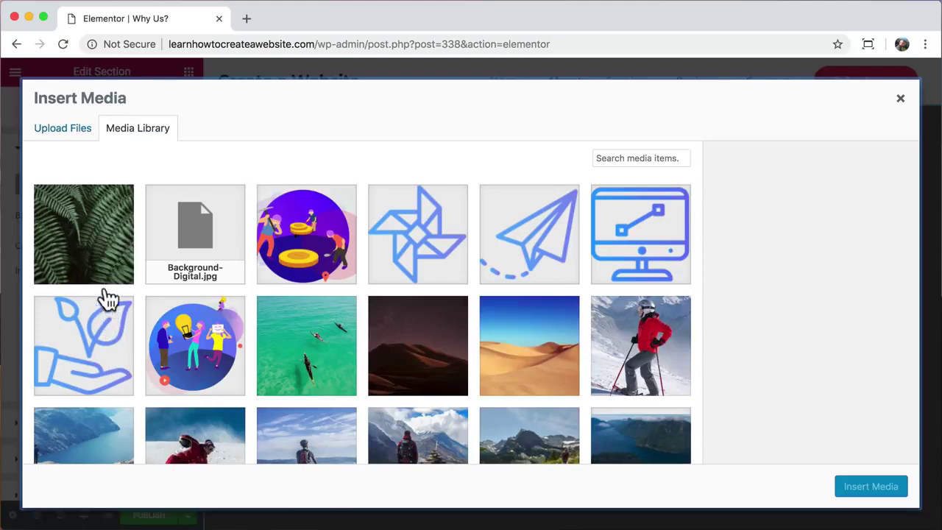
left_click(295, 343)
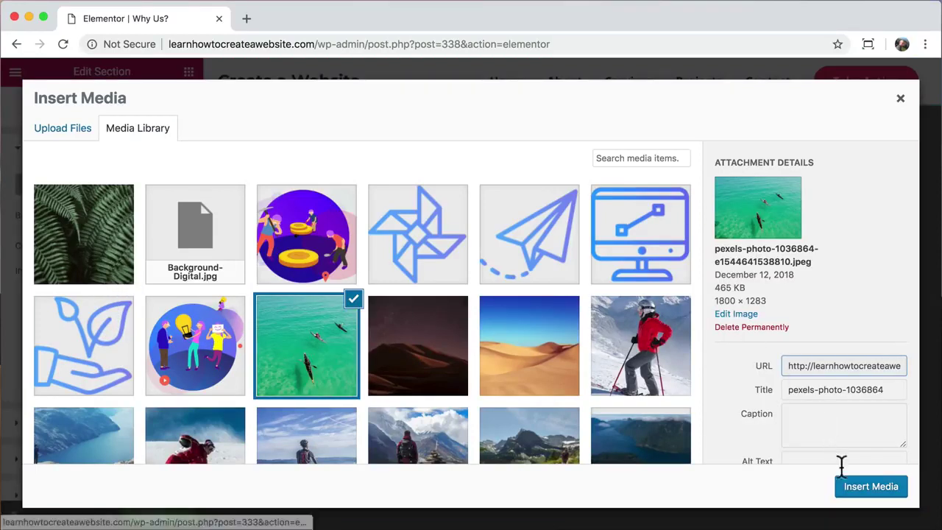
left_click(865, 488)
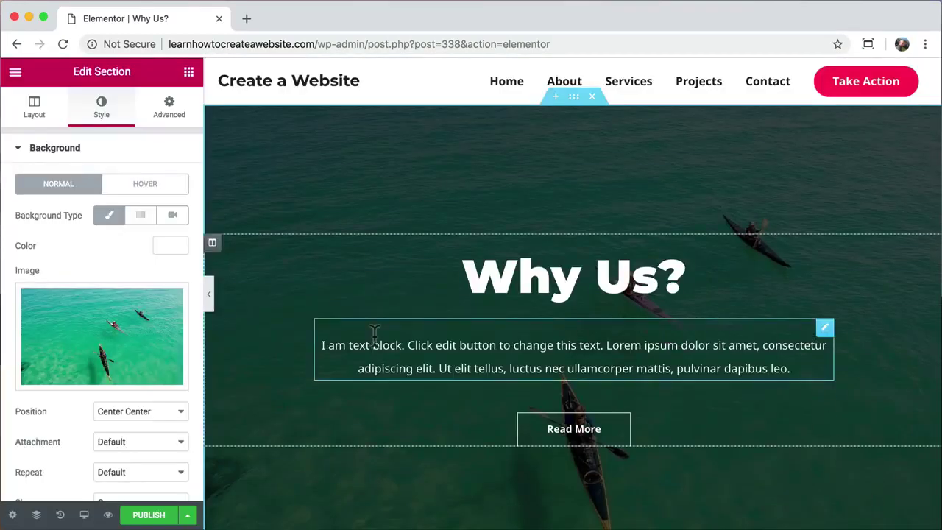
- Lighten the section's black background overlay to 0.44 opacity
scroll(153, 387, "down", 3)
left_click(157, 388)
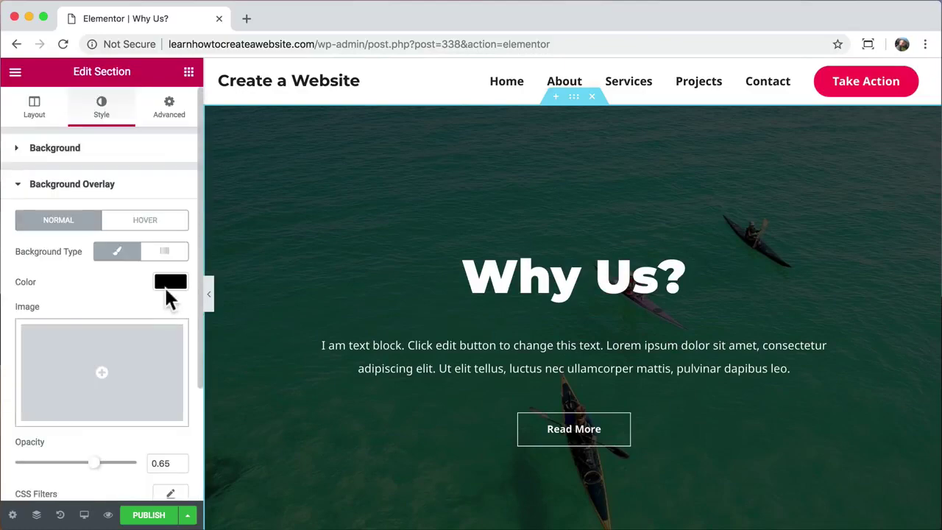
left_click_drag(94, 462, 69, 462)
scroll(339, 420, "down", 5)
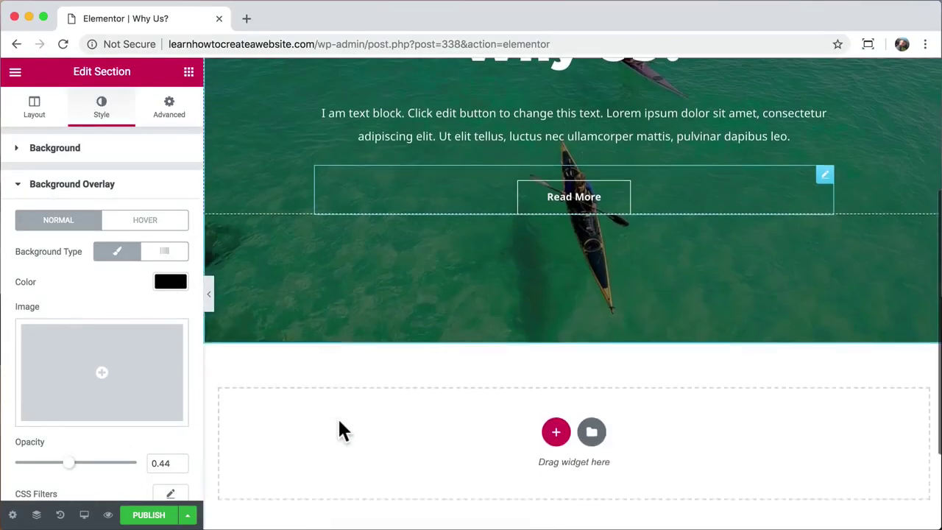
- Insert a three-card Testimonials block from the template library below the hero
left_click(591, 363)
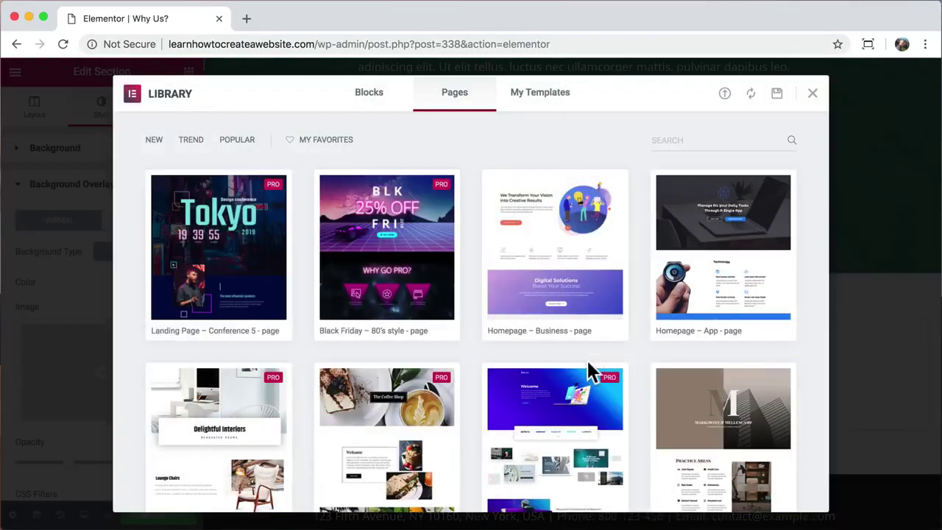
left_click(373, 95)
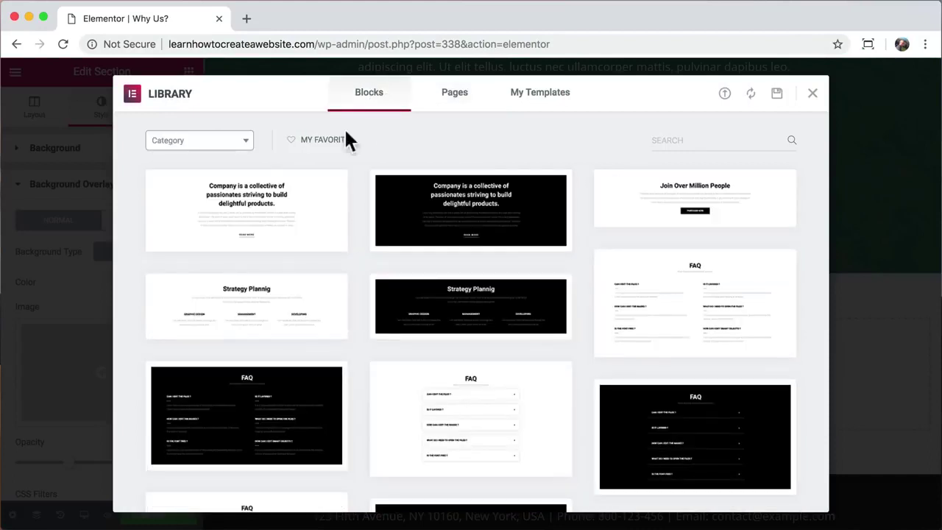
left_click(249, 146)
scroll(224, 257, "down", 5)
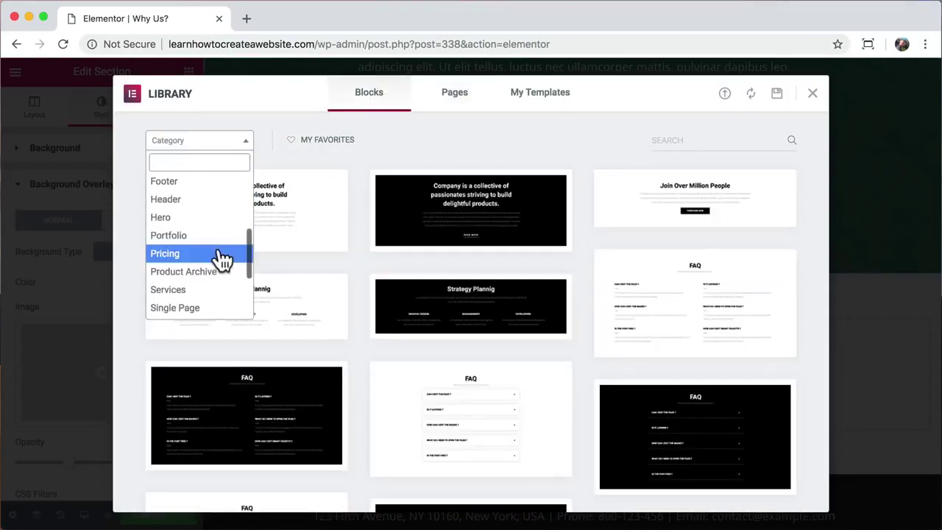
scroll(220, 259, "down", 3)
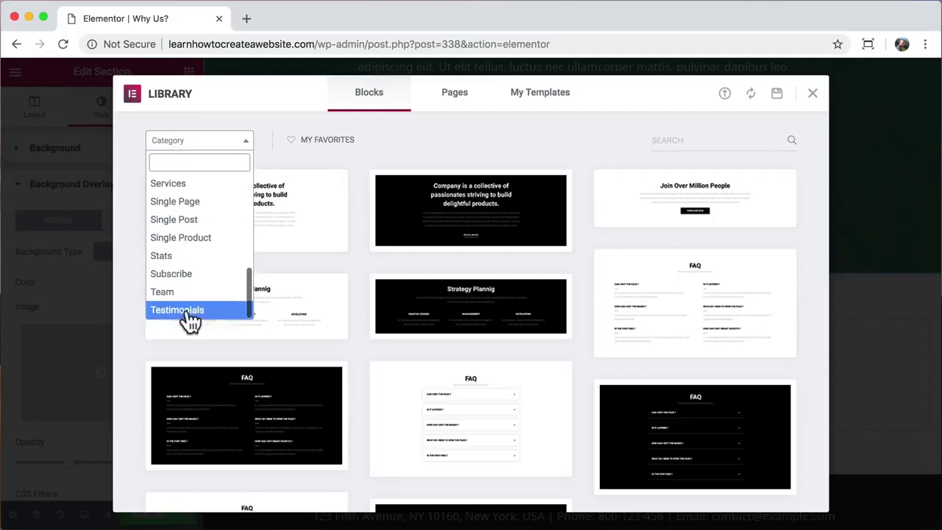
left_click(189, 318)
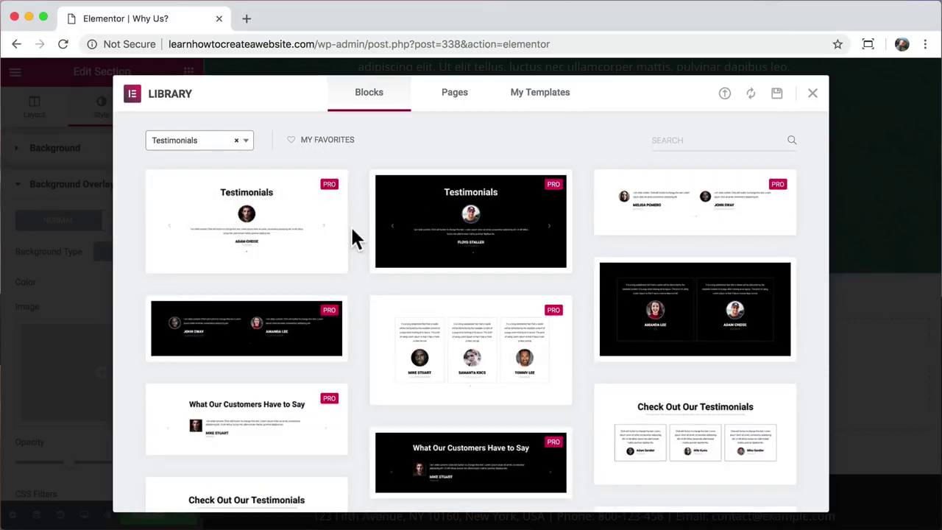
scroll(354, 237, "down", 2)
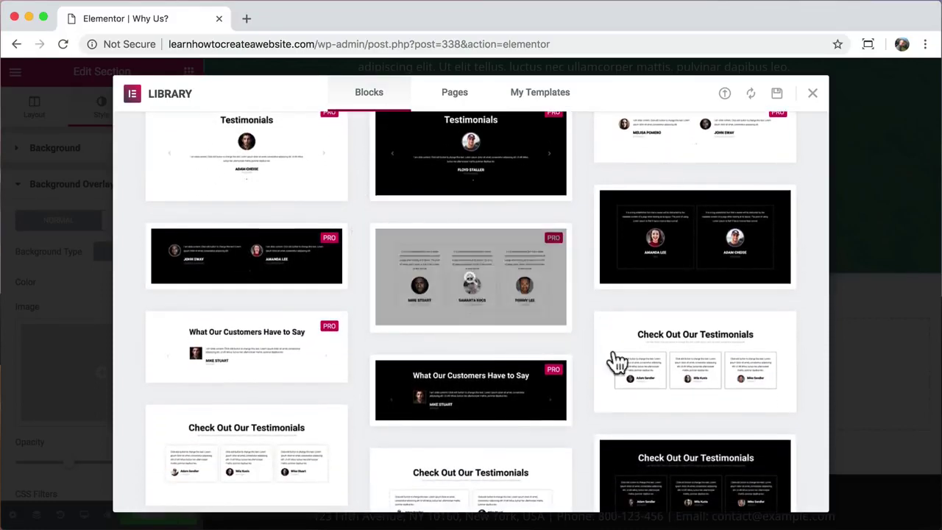
mouse_move(659, 360)
left_click(621, 403)
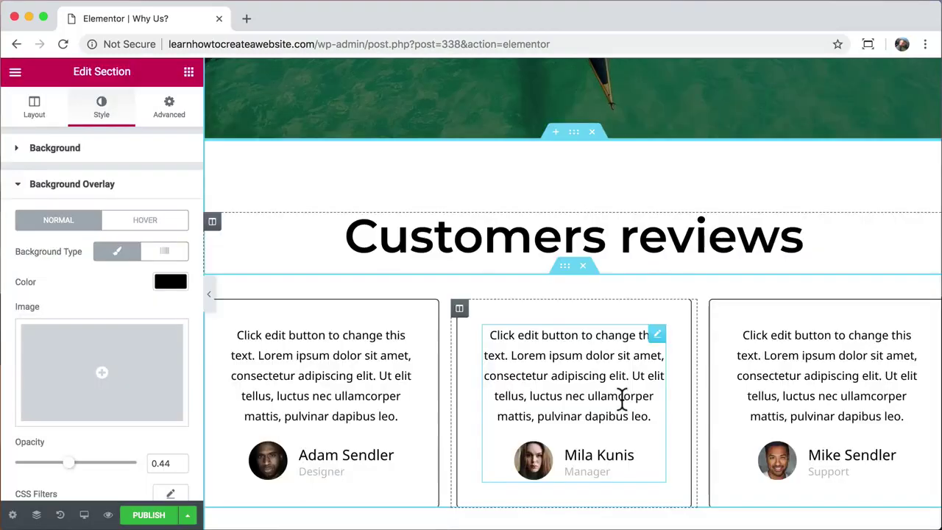
- Change the testimonials heading from 'Customers reviews' to 'Reviews'
left_click_drag(633, 230, 343, 236)
type("R")
scroll(532, 328, "down", 4)
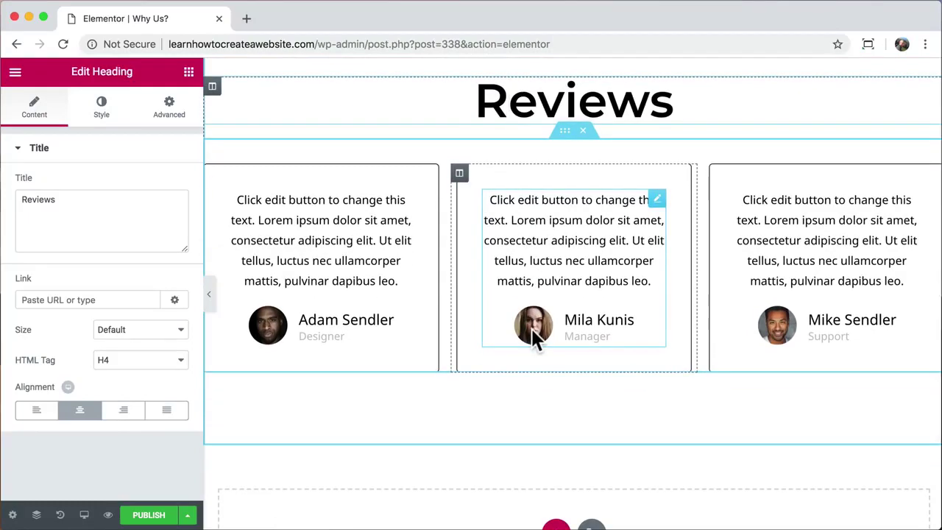
scroll(534, 336, "down", 3)
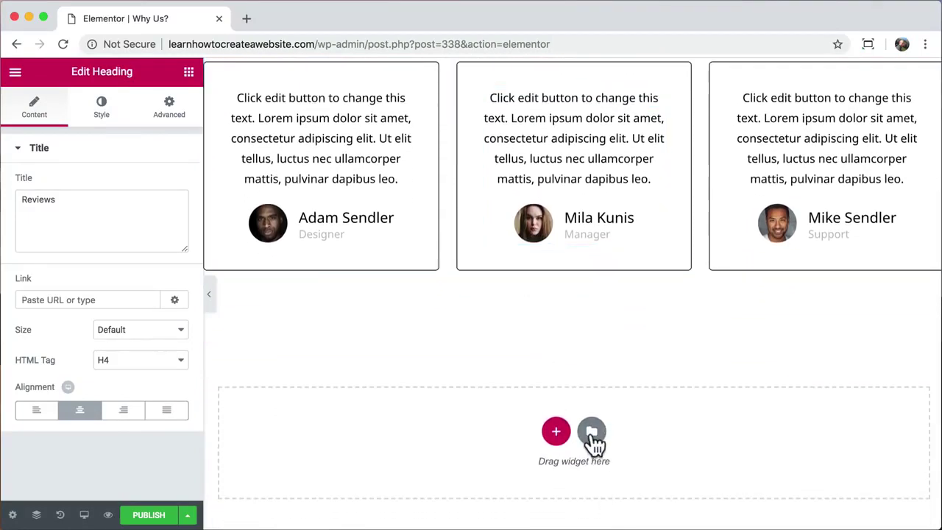
- Insert the Team Section Slide block below Reviews and delete its 'THE TEAM' text
left_click(592, 431)
left_click(245, 140)
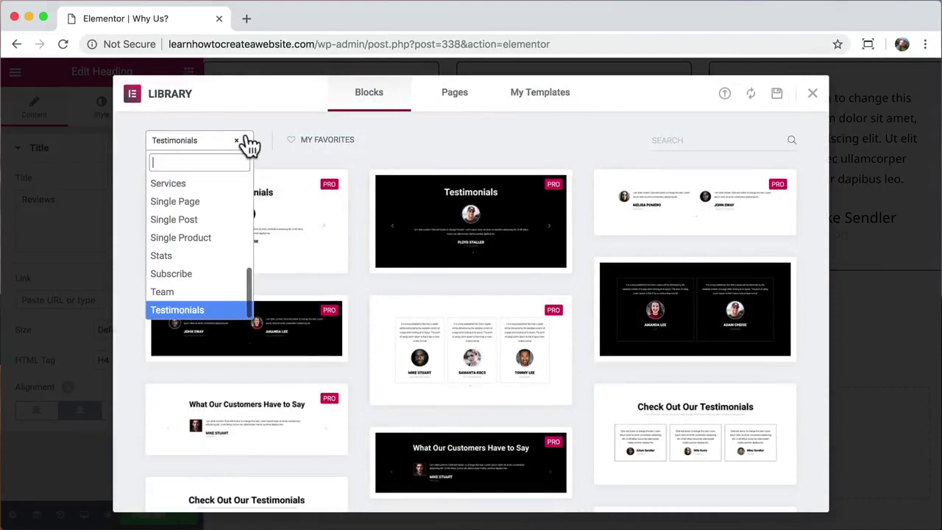
left_click(190, 299)
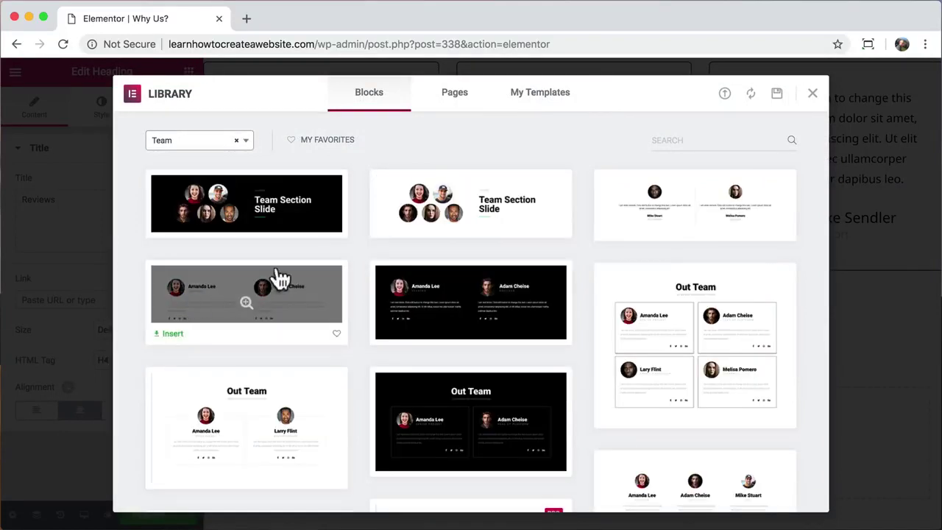
left_click(265, 208)
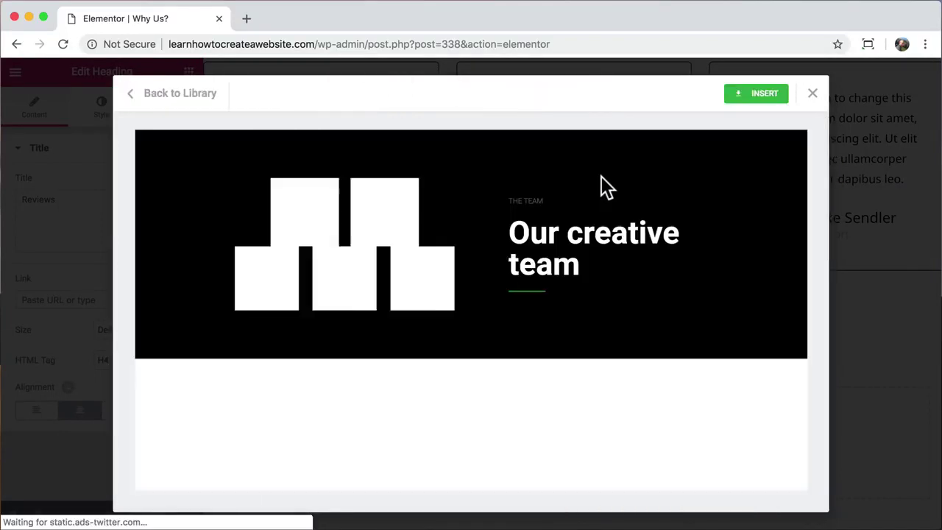
left_click(758, 94)
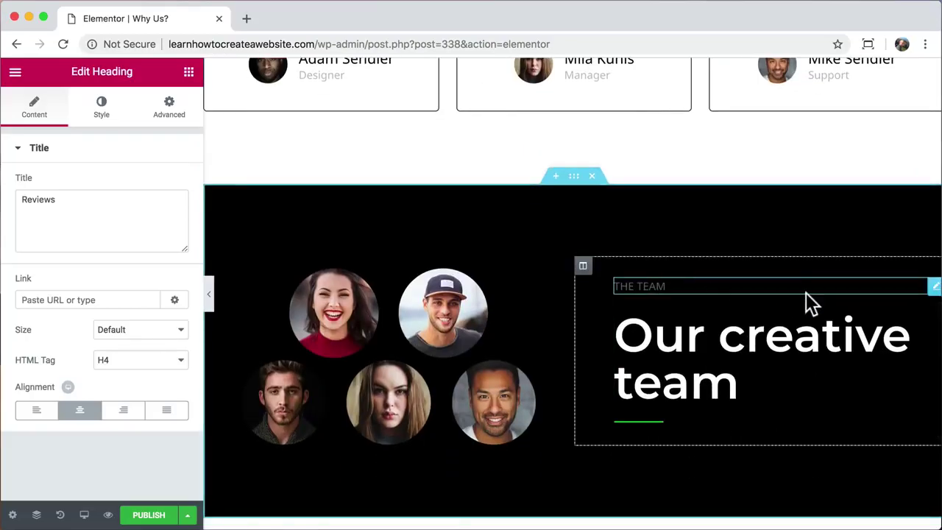
left_click(933, 287)
right_click(932, 286)
left_click(835, 496)
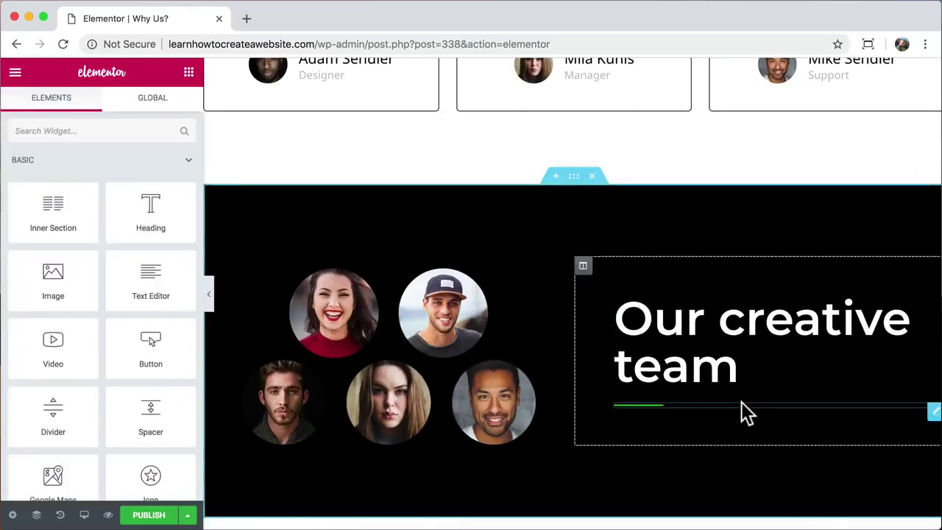
- Give the team section a light-blue background and make its divider white
left_click(574, 180)
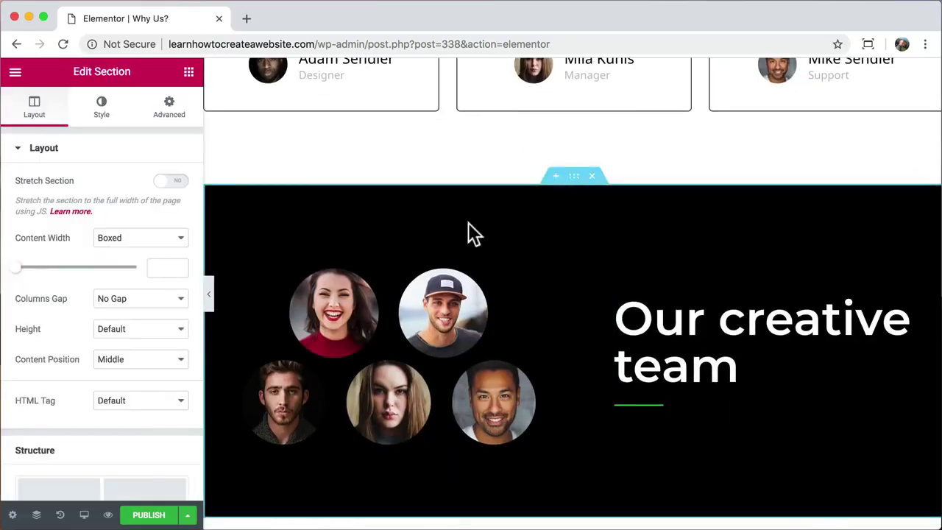
left_click(101, 110)
left_click(171, 254)
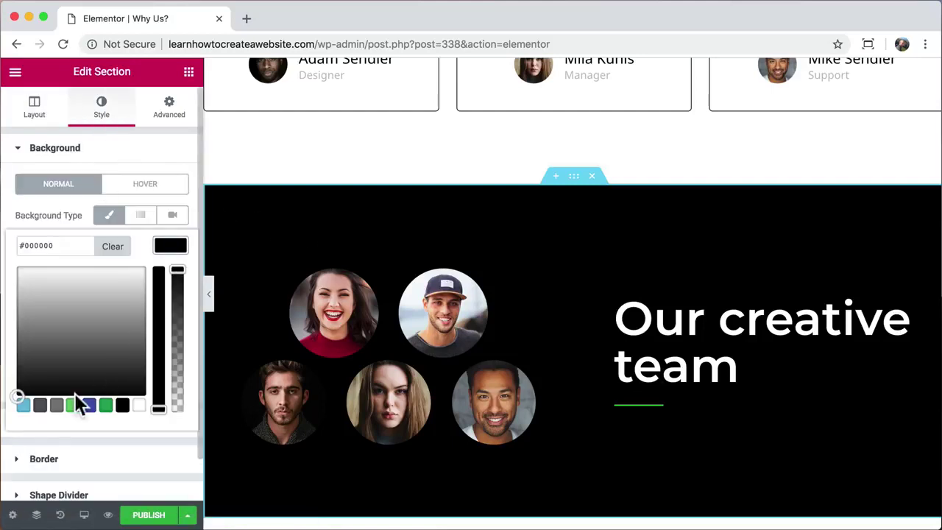
left_click(23, 406)
left_click(88, 280)
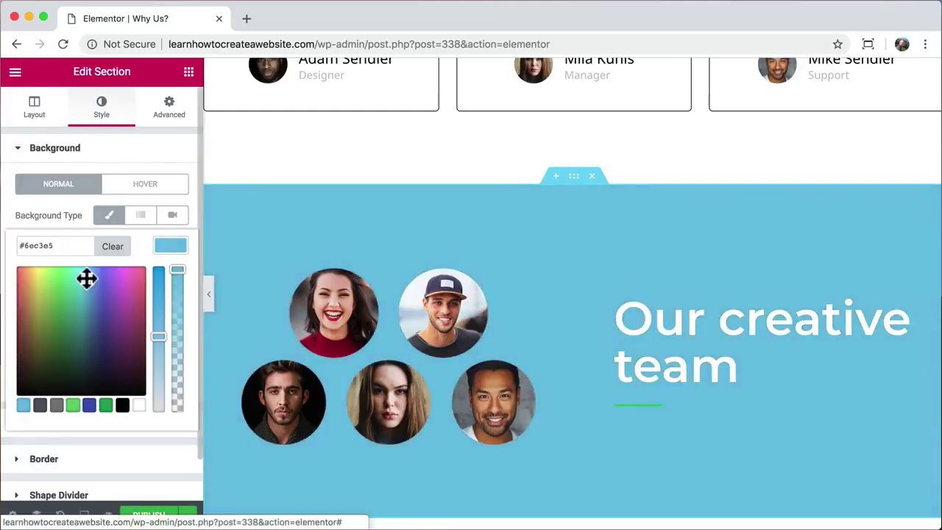
left_click(647, 406)
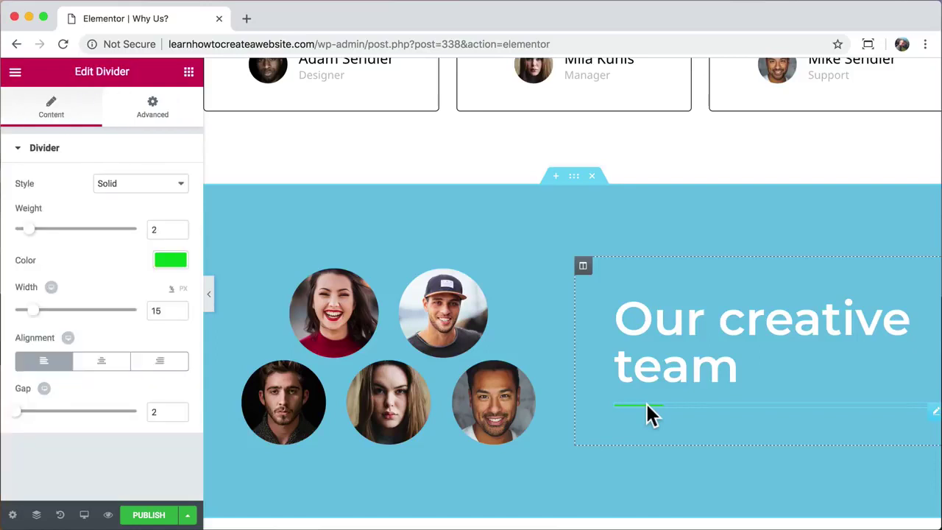
left_click(171, 258)
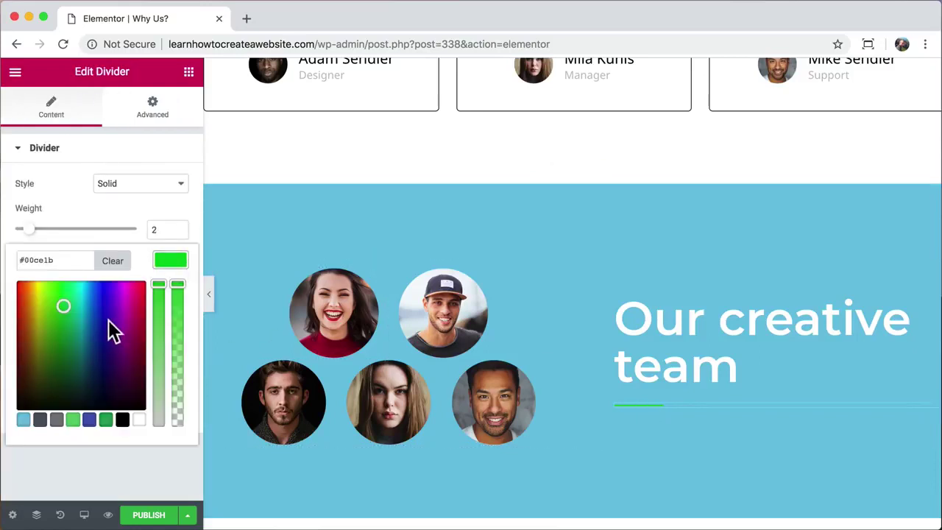
left_click(139, 419)
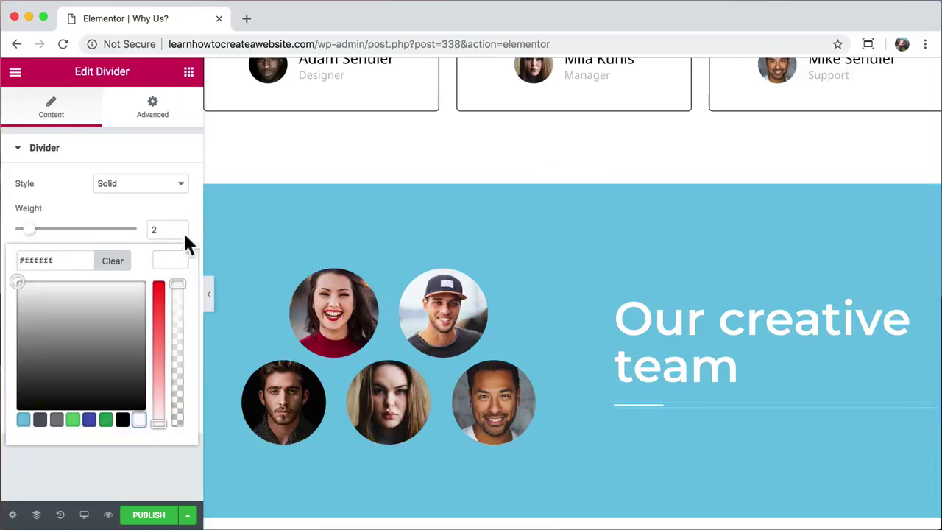
left_click(171, 260)
- Publish the Why Us? page
scroll(415, 316, "down", 2)
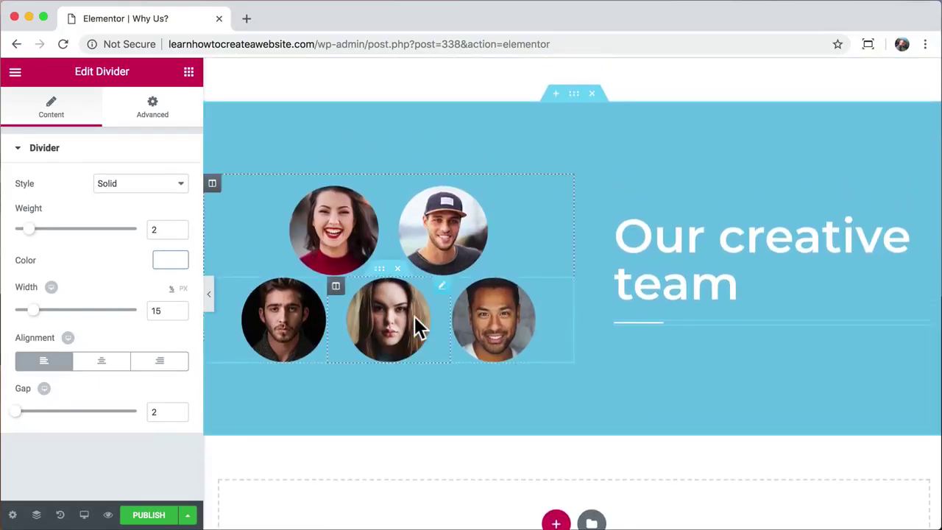
scroll(415, 317, "up", 1)
left_click(136, 515)
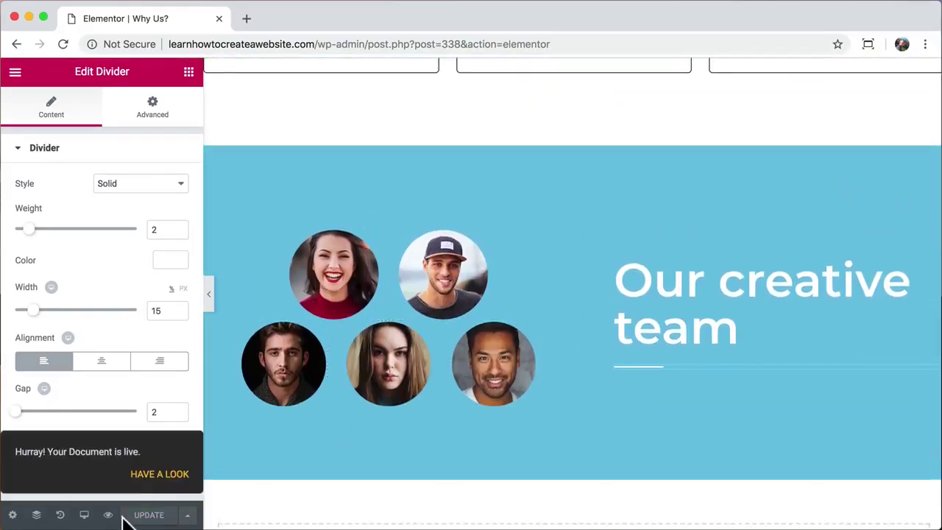
- Preview the published Why Us? page, close the Elementor tab, and open the WordPress page editor
left_click(109, 516)
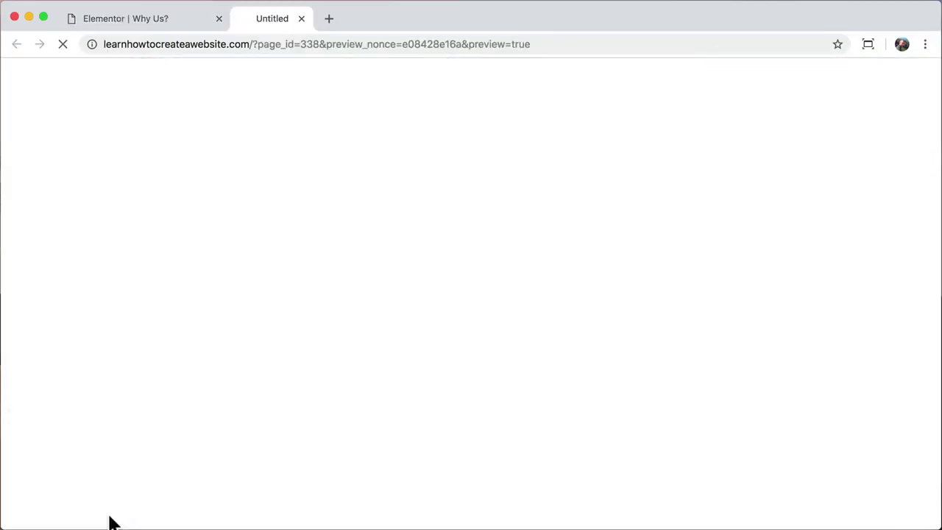
left_click(219, 18)
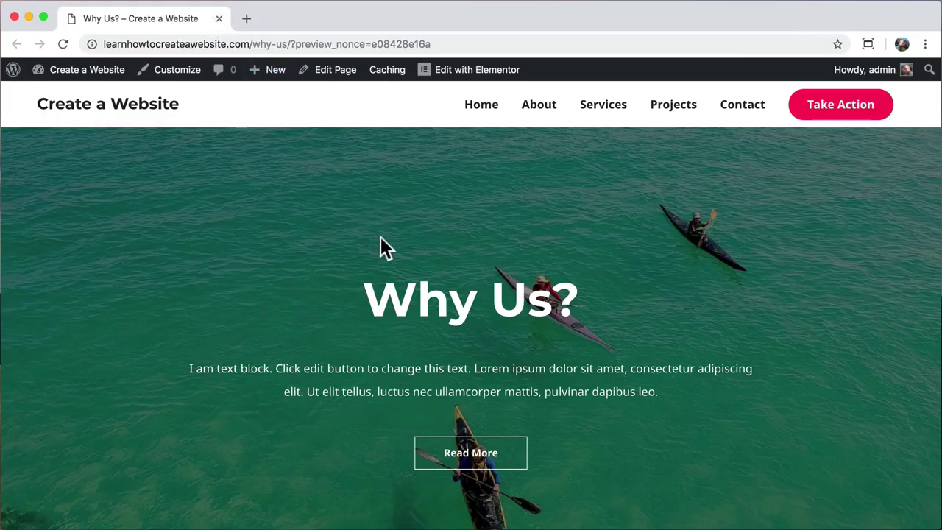
scroll(381, 237, "down", 10)
scroll(380, 237, "down", 3)
scroll(381, 237, "up", 4)
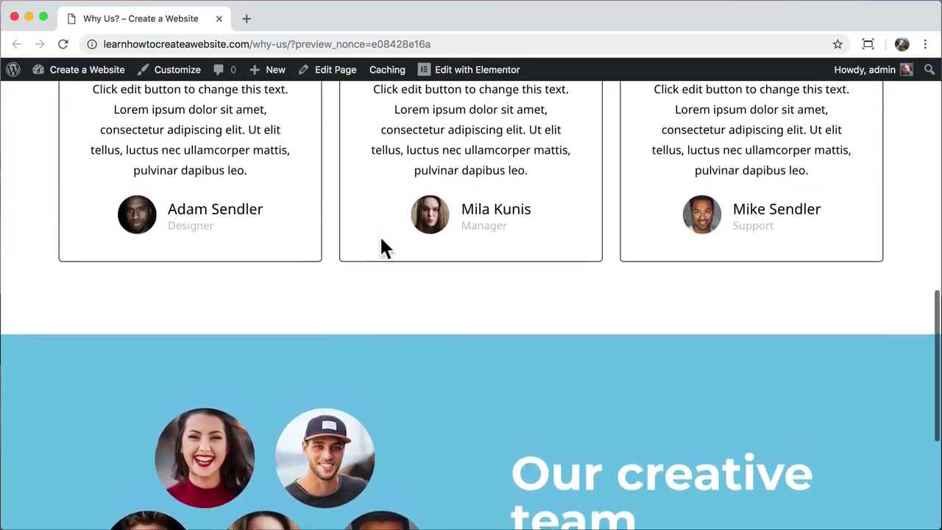
scroll(380, 248, "up", 10)
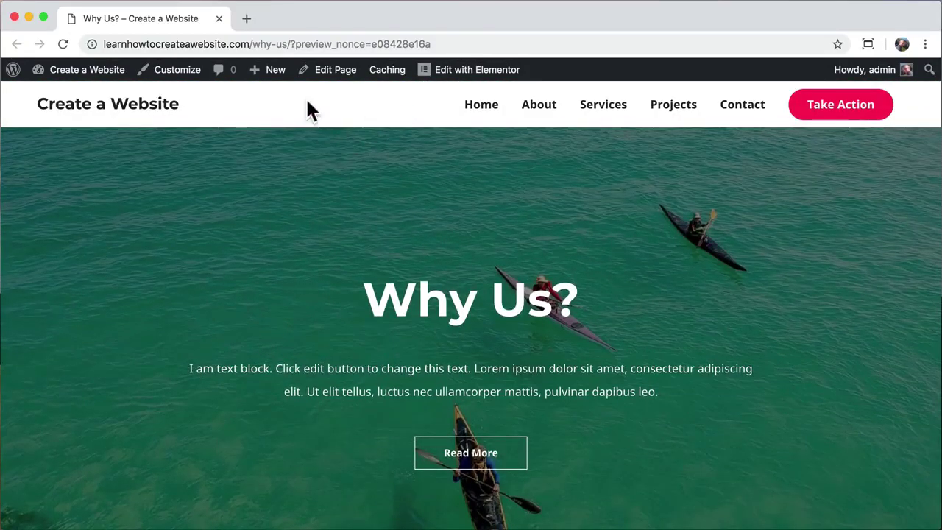
left_click(333, 71)
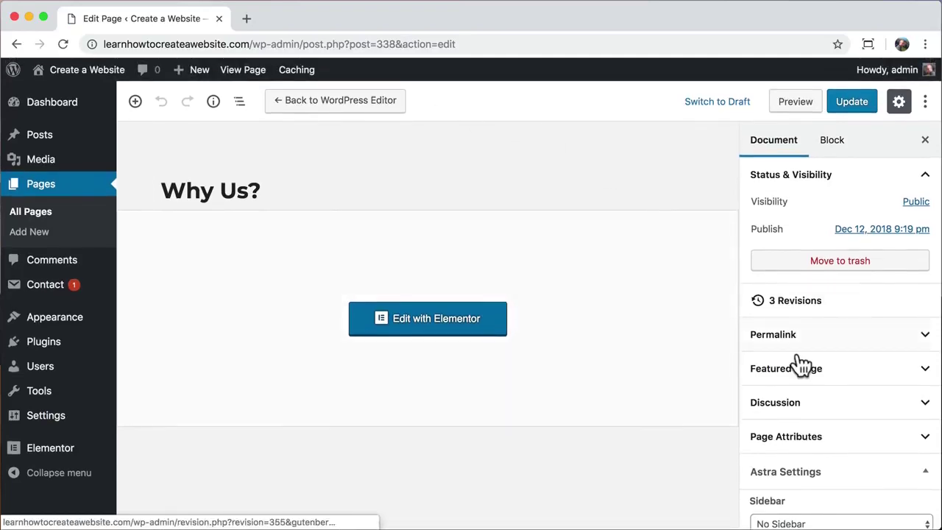
- Enable Astra's Transparent Header for the Why Us? page, update it, and view the live page
scroll(801, 363, "down", 3)
scroll(801, 363, "down", 2)
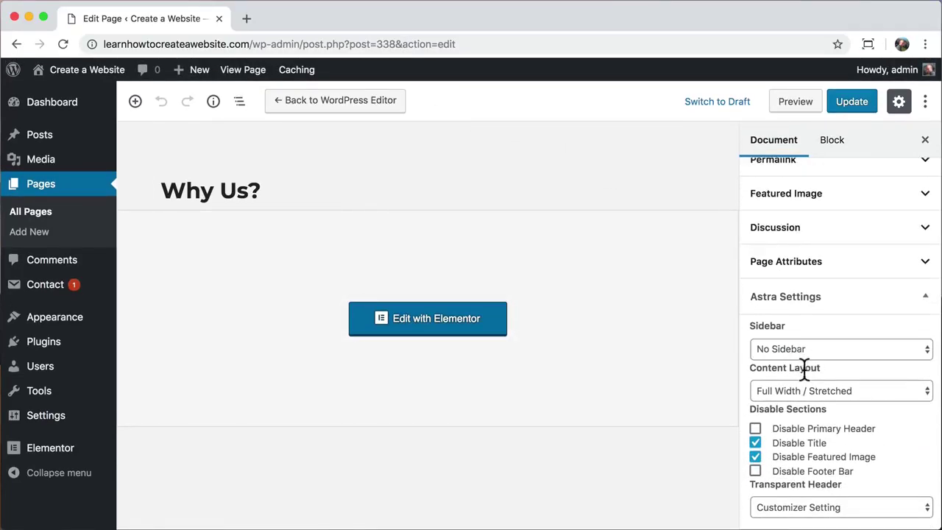
left_click(821, 508)
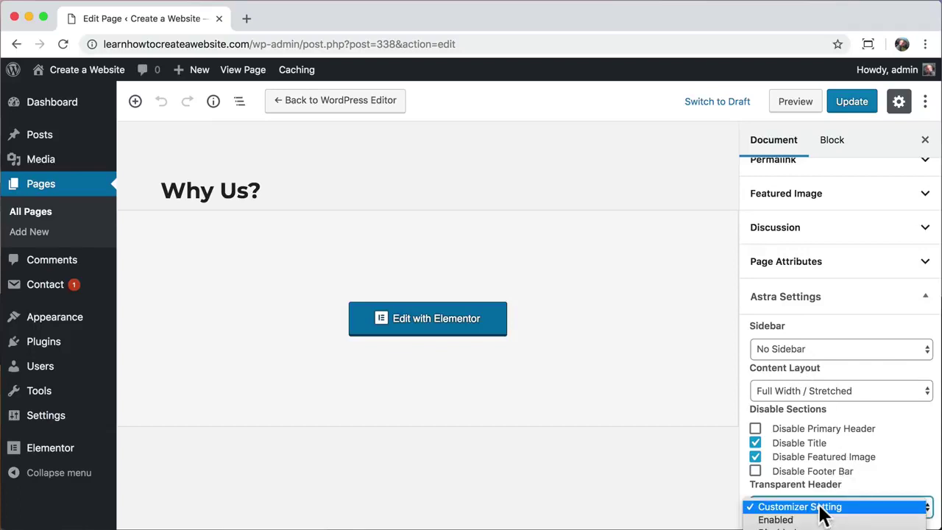
left_click(807, 519)
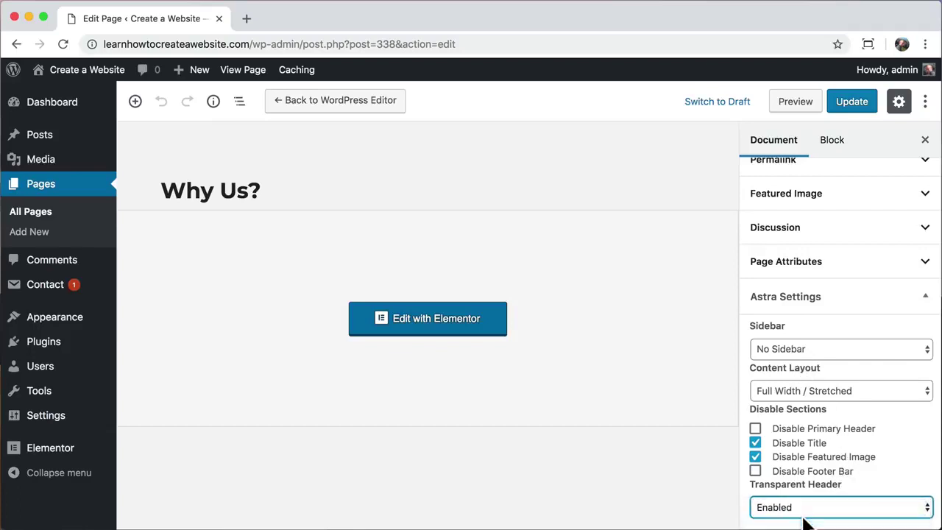
left_click(853, 107)
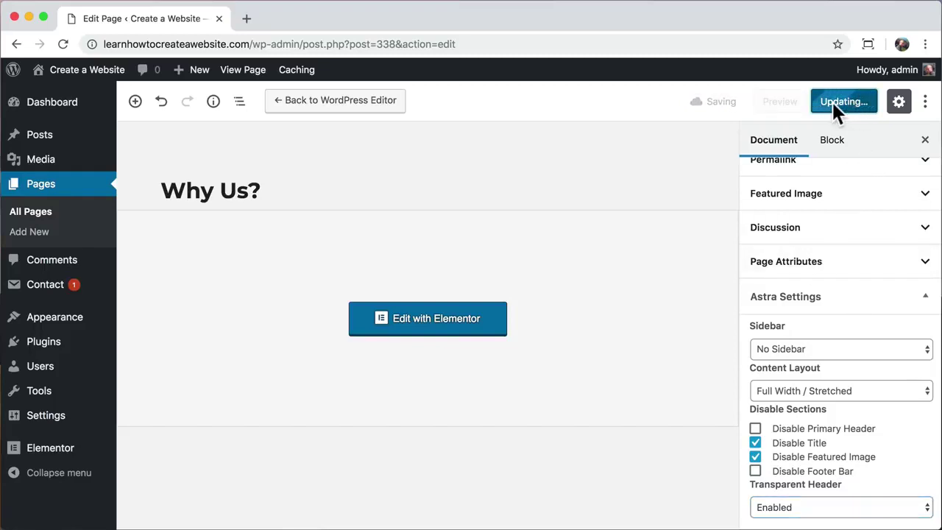
left_click(240, 74)
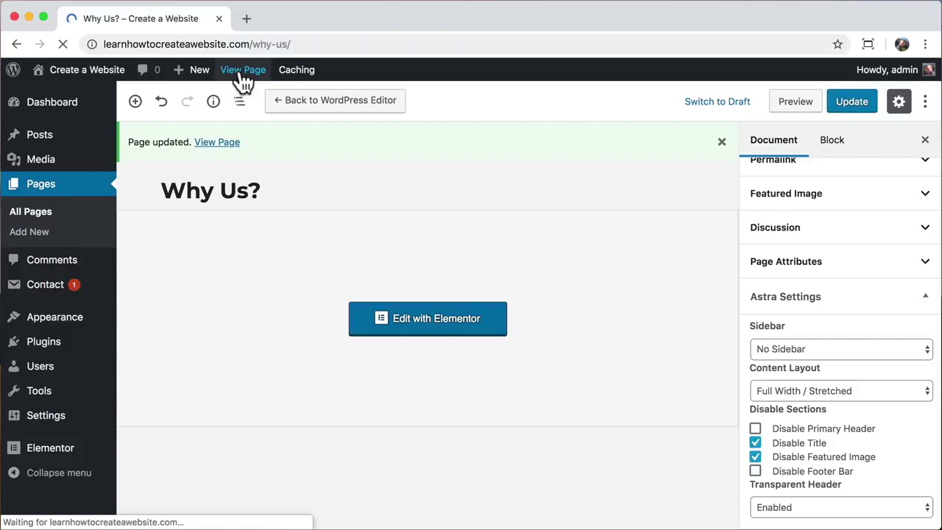
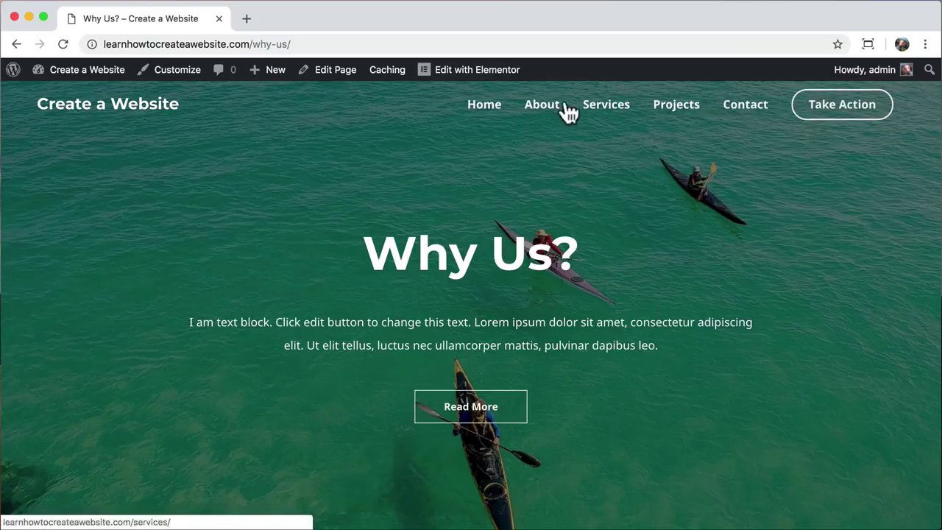
- Add the Why Us? page to the main menu in the Customizer
left_click(182, 72)
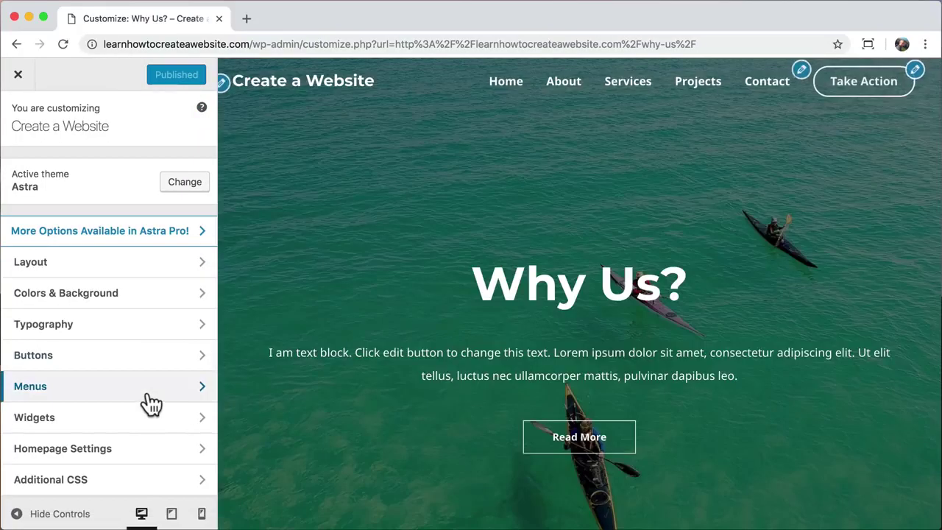
left_click(149, 396)
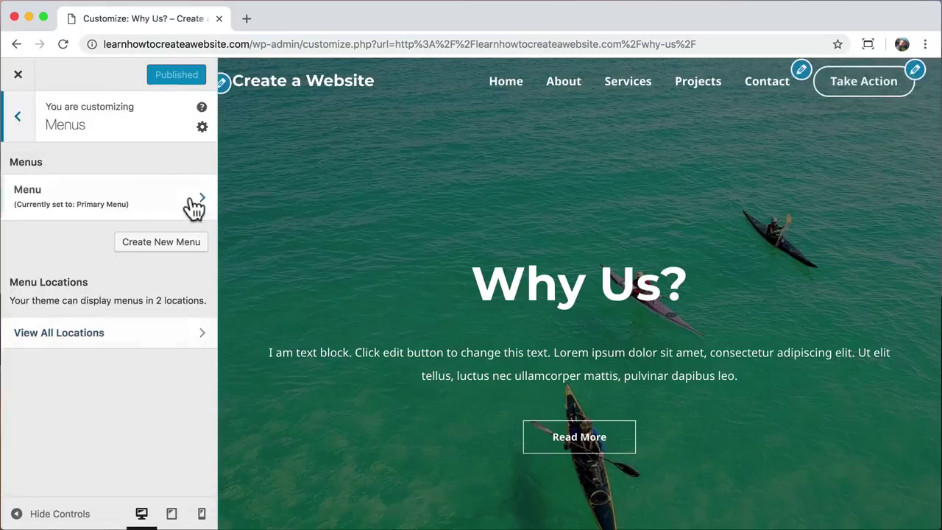
left_click(181, 201)
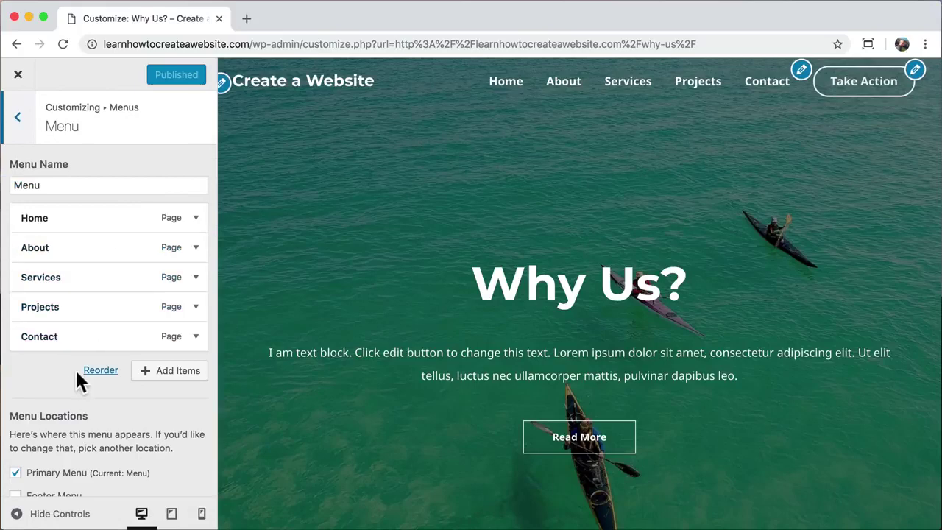
left_click(174, 373)
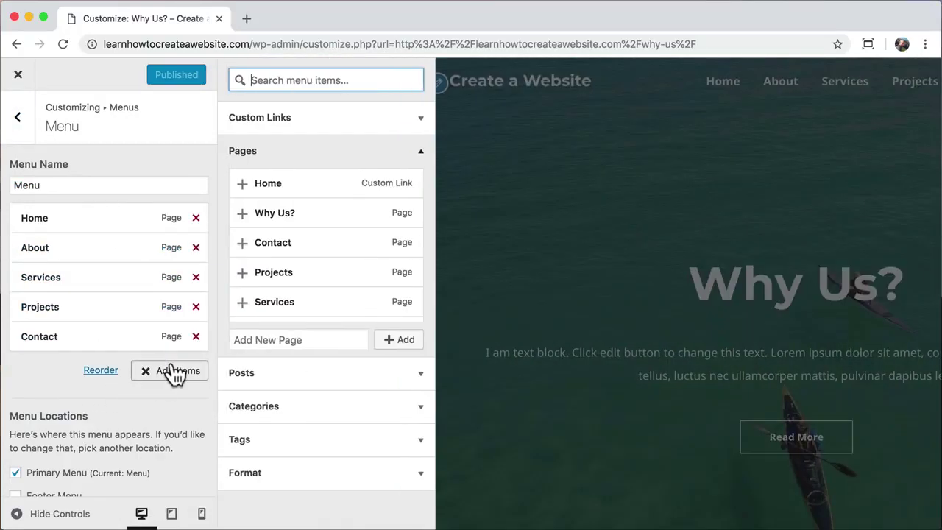
left_click(246, 215)
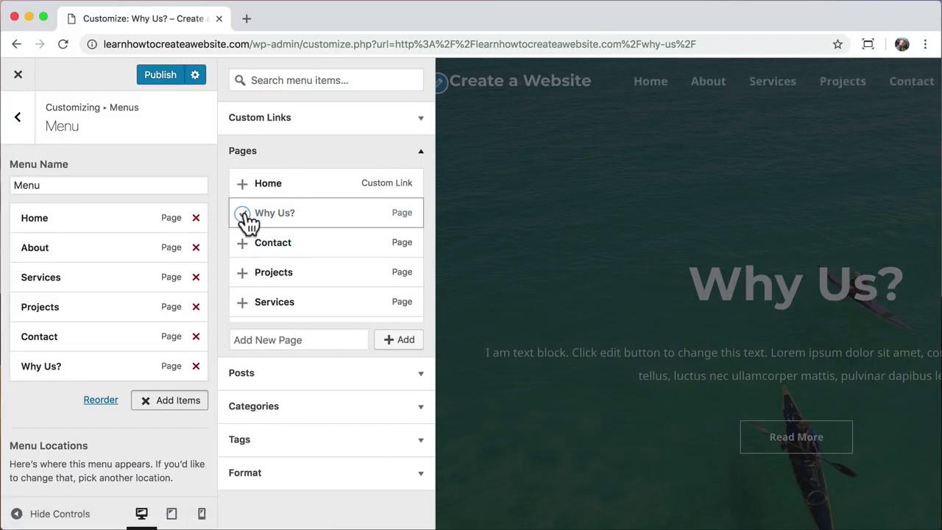
- Move Why Us? below About and indent it as its sub-item
left_click(420, 151)
left_click_drag(60, 368, 46, 277)
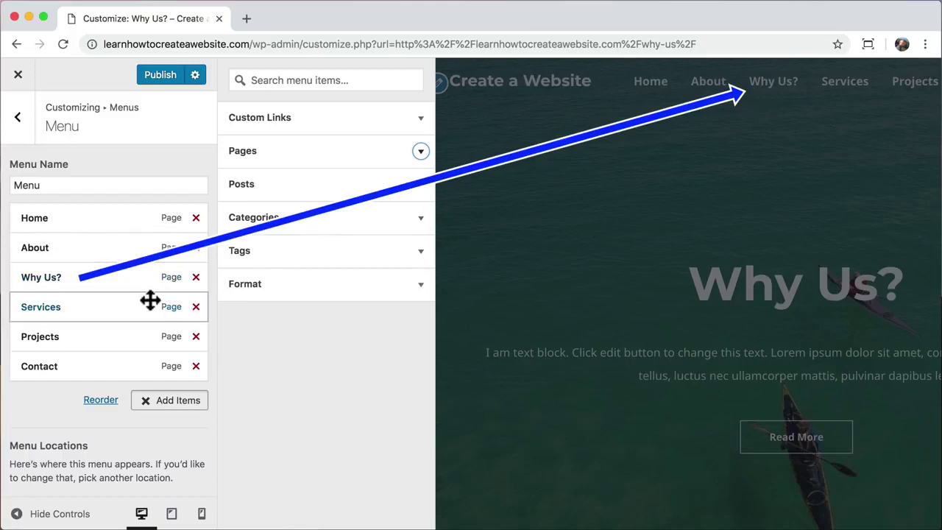
left_click(145, 410)
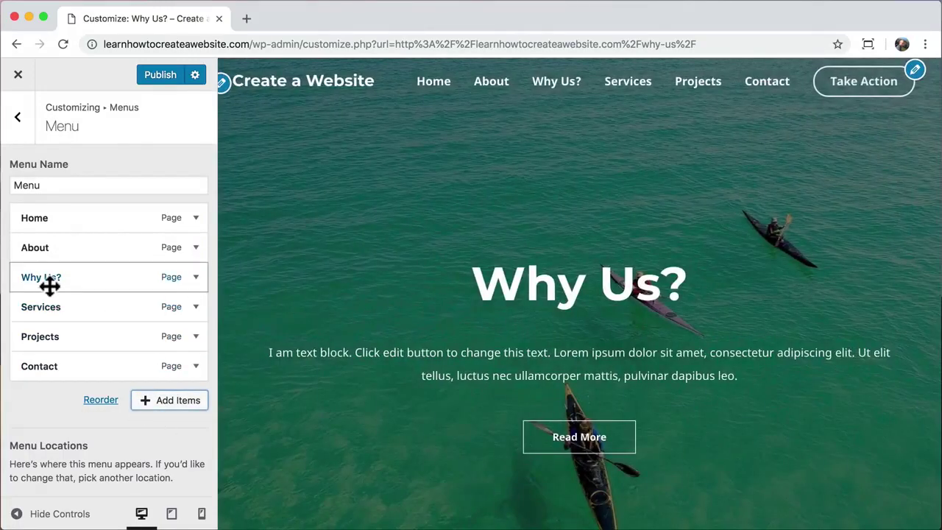
left_click_drag(37, 279, 59, 279)
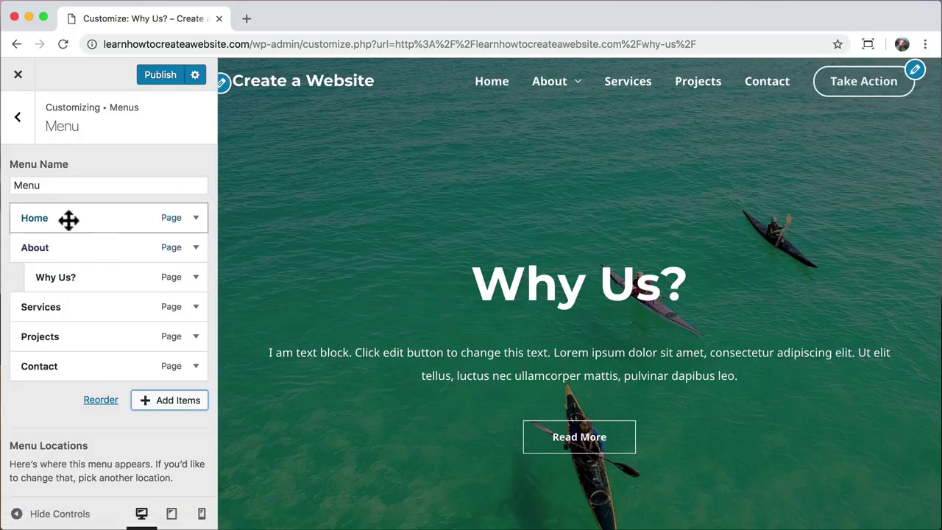
left_click(19, 121)
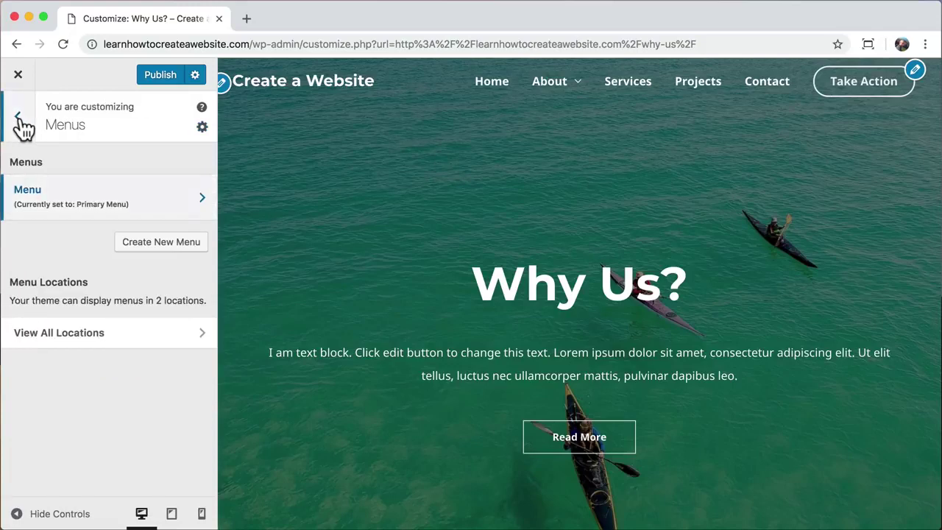
- Adjust the transparent header's submenu background colour and transparency, then return to Colors & Background
left_click(19, 120)
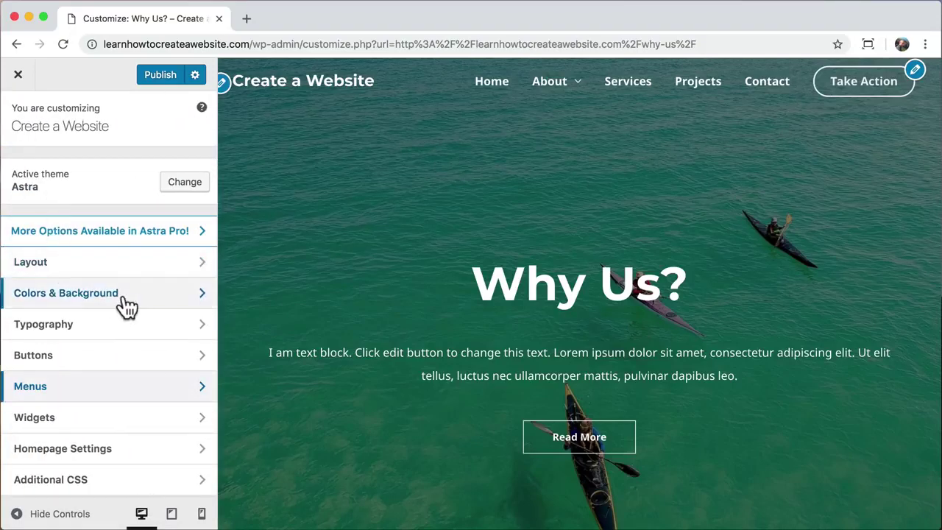
left_click(122, 302)
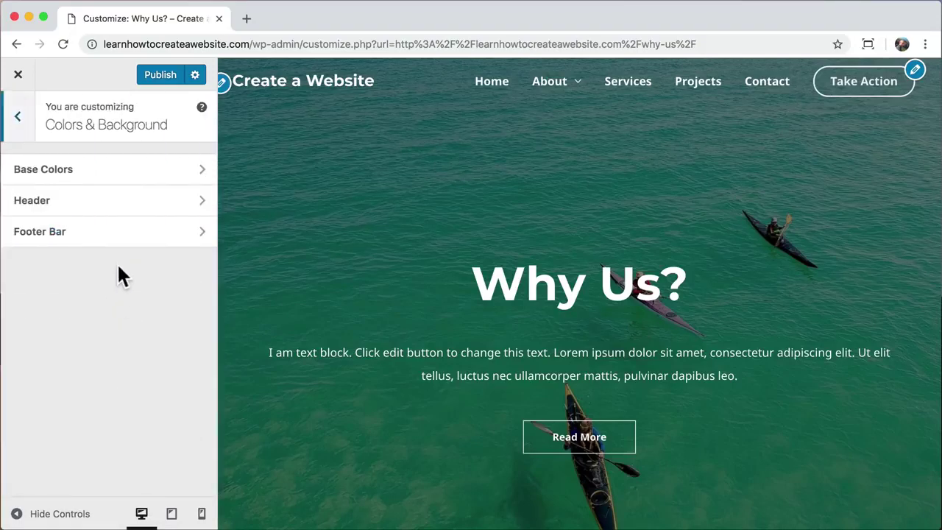
left_click(102, 202)
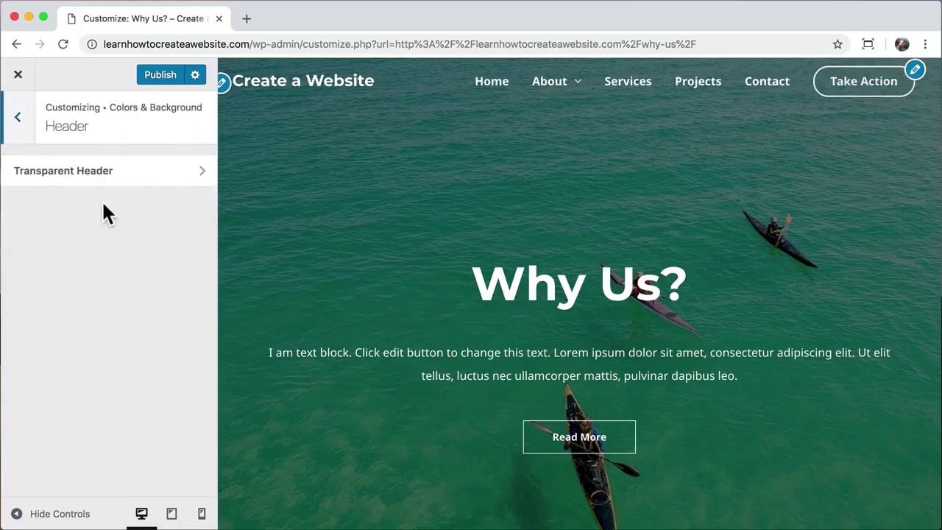
left_click(122, 175)
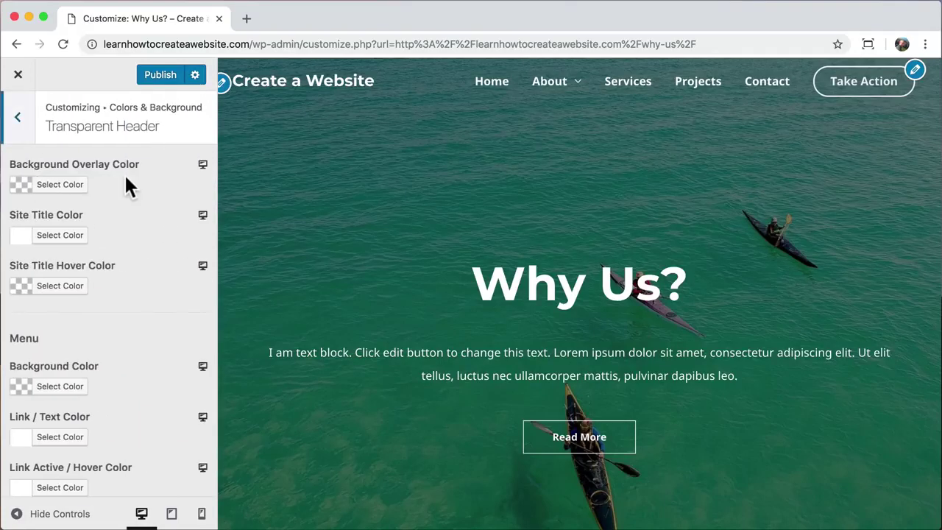
scroll(134, 328, "down", 5)
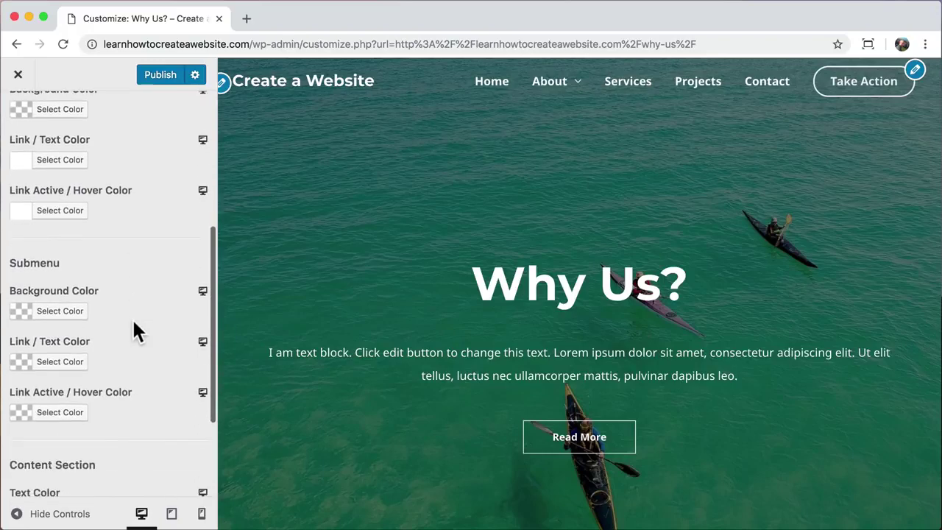
left_click(70, 315)
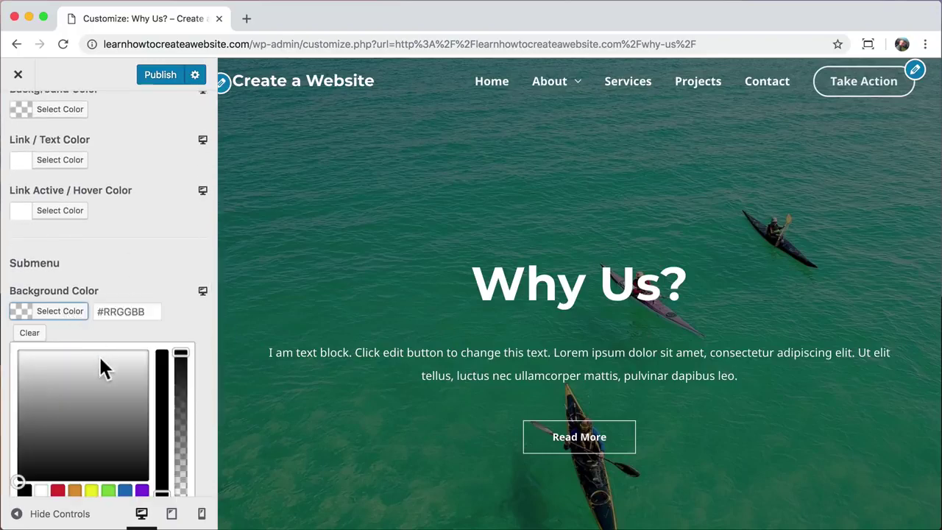
left_click_drag(181, 355, 180, 493)
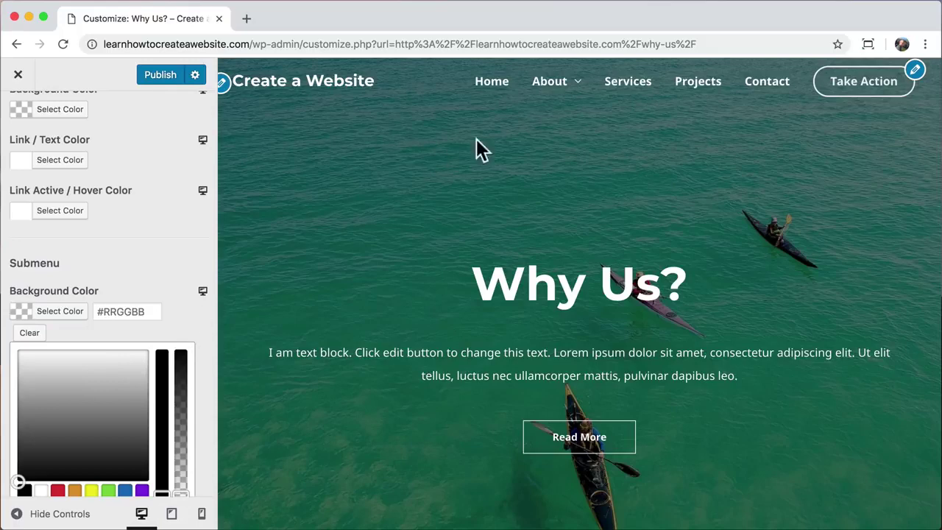
mouse_move(564, 84)
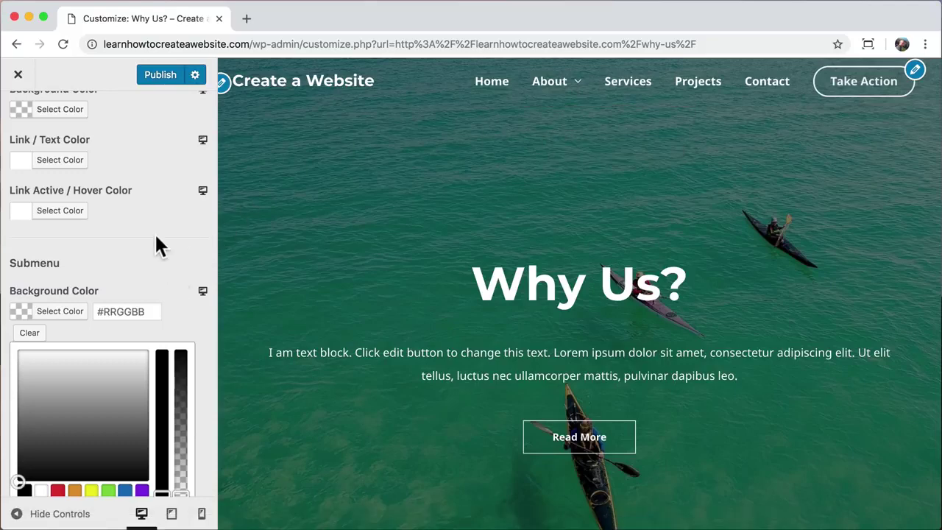
scroll(155, 233, "up", 5)
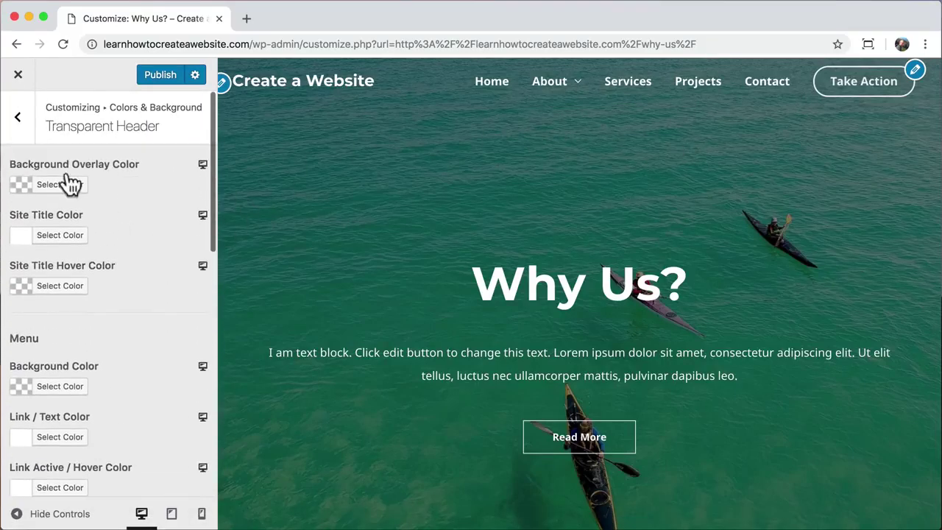
left_click(19, 117)
left_click(21, 119)
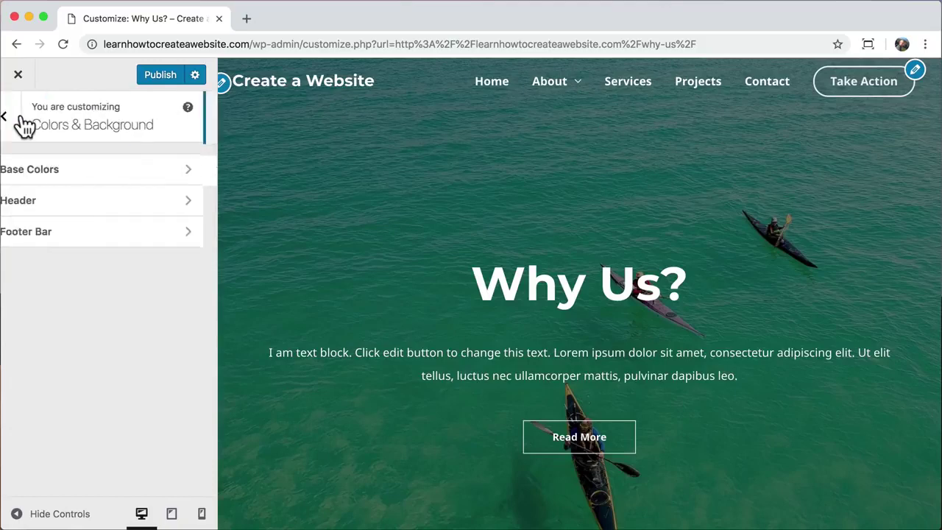
- Change the Base Colors theme colour from pink to green #54f21f
left_click(106, 175)
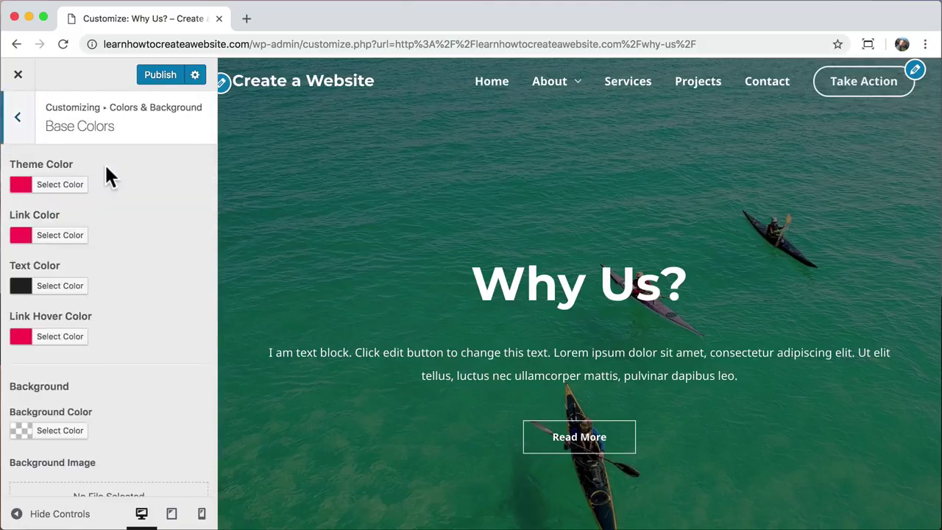
left_click(62, 191)
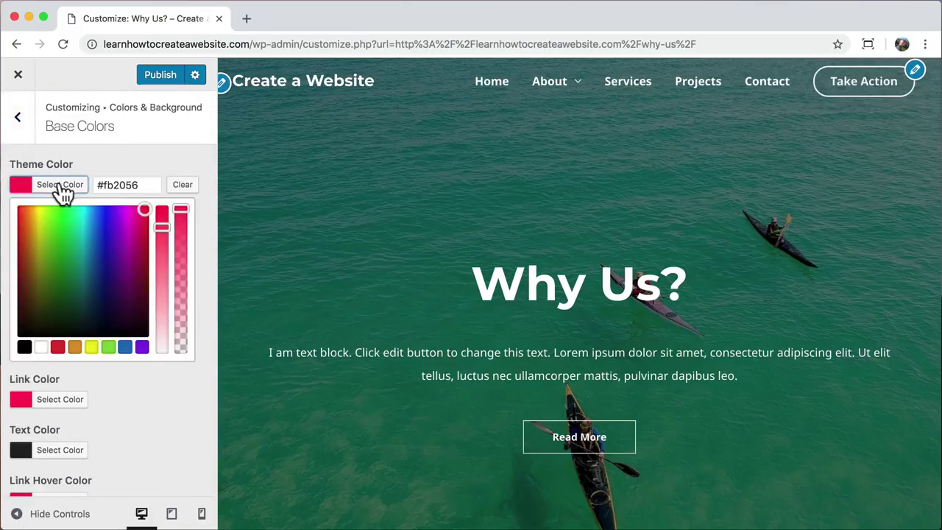
left_click_drag(98, 225, 56, 213)
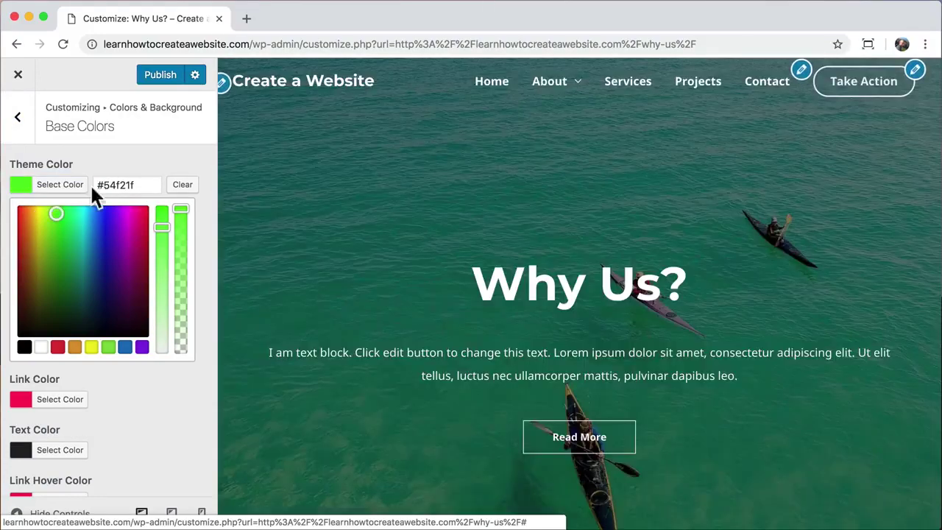
mouse_move(577, 109)
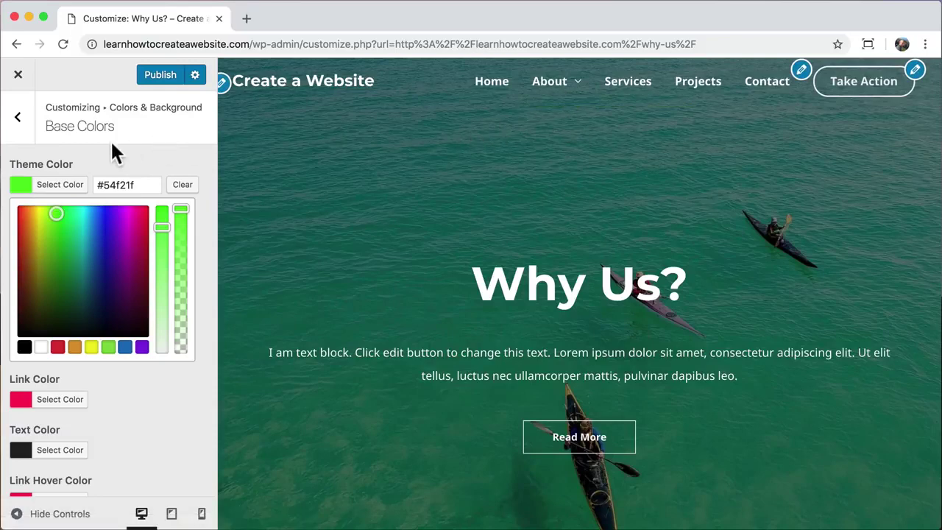
- Close the Customizer discarding unsaved changes, then reopen it on the Why Us? page
left_click(19, 76)
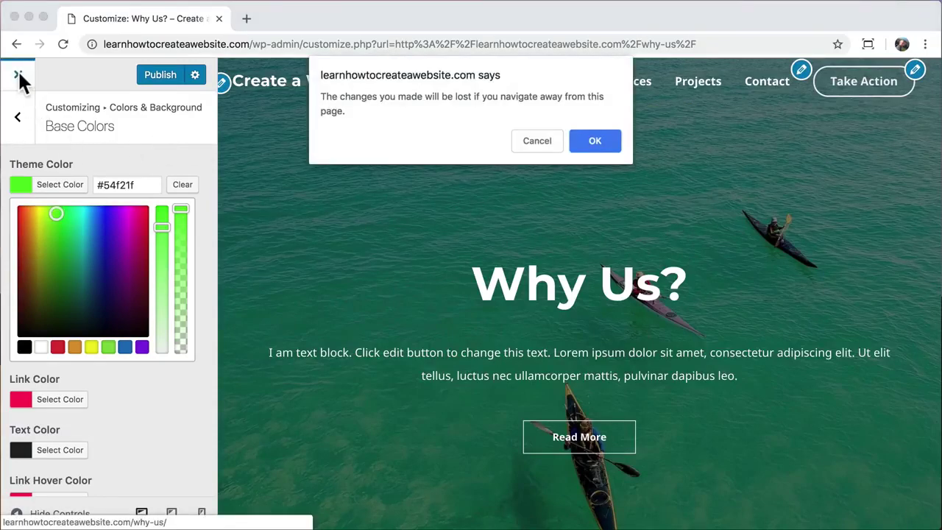
left_click(610, 139)
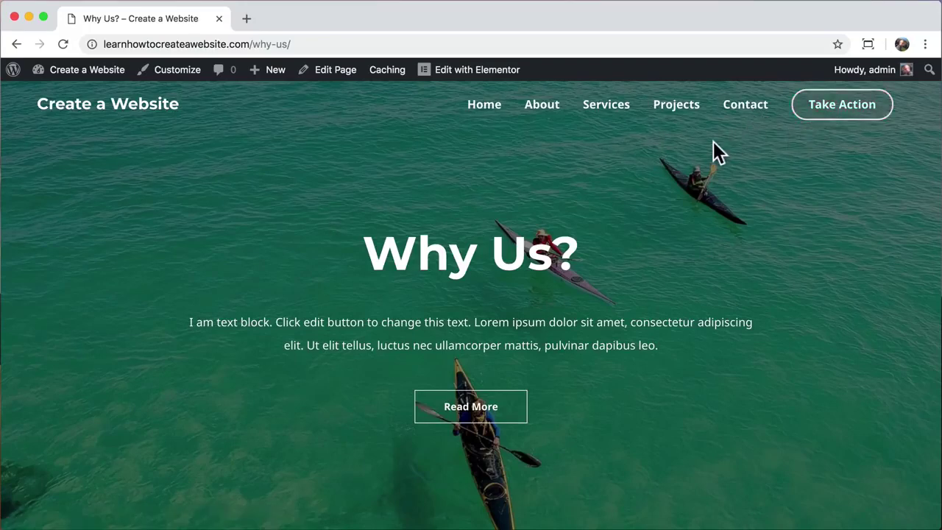
left_click(178, 73)
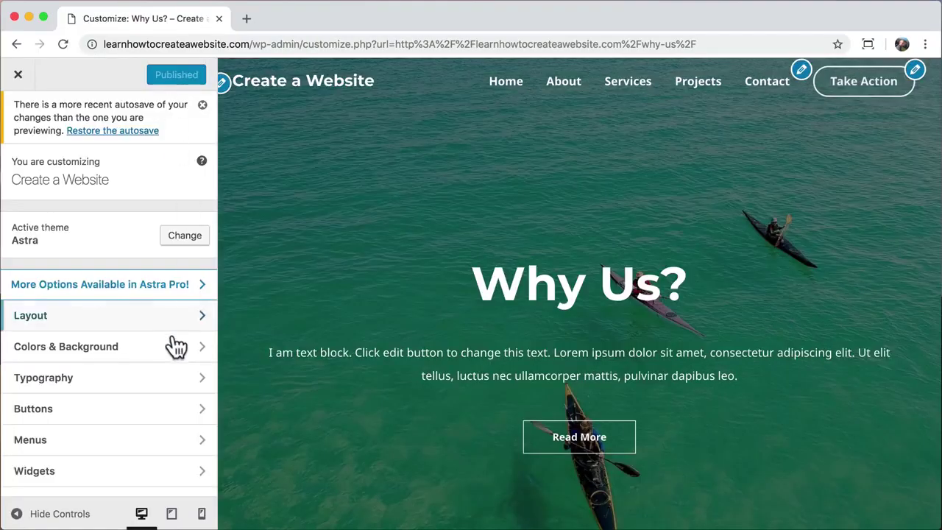
- In the primary header layout, set the menu's last item back to a Button
left_click(120, 321)
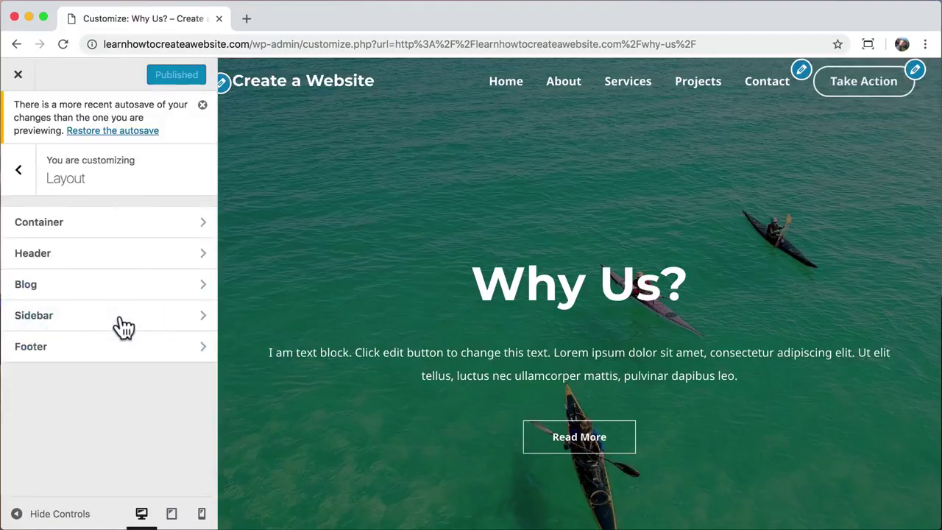
left_click(142, 257)
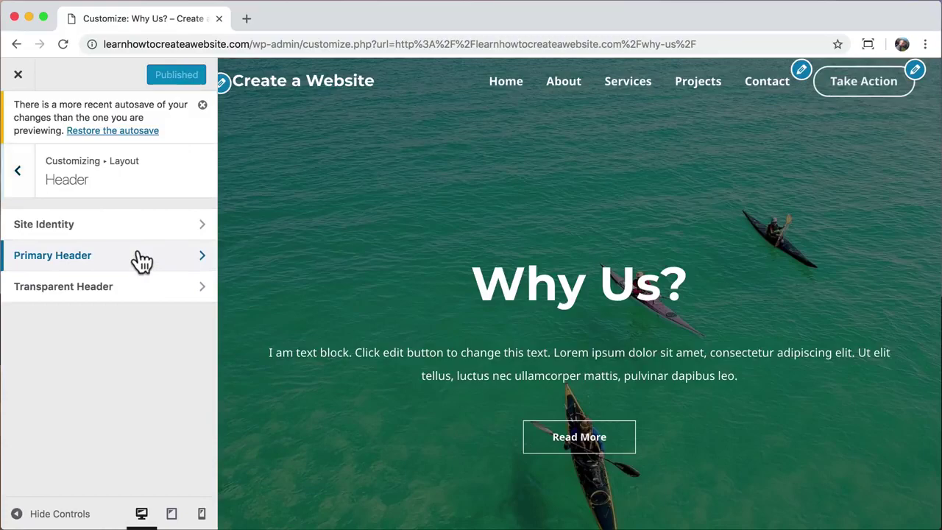
left_click(141, 257)
scroll(137, 259, "down", 2)
left_click(101, 287)
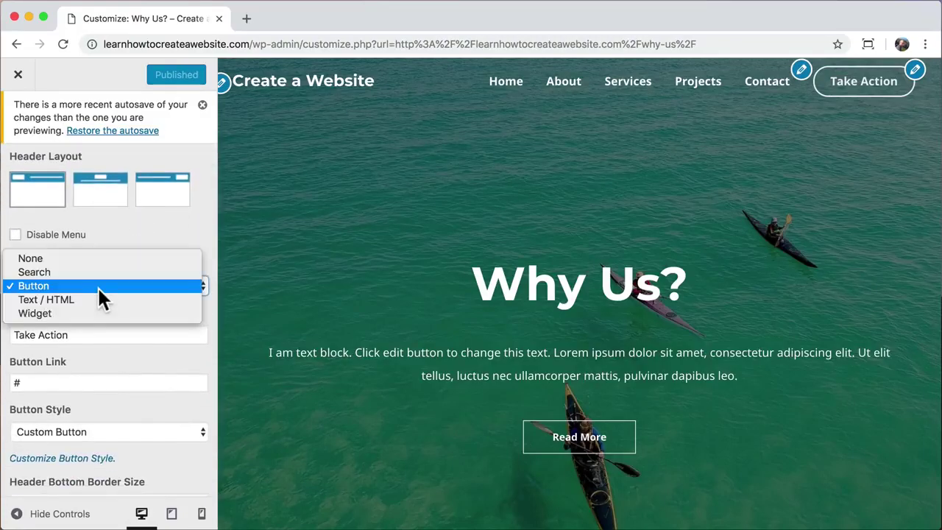
left_click(94, 256)
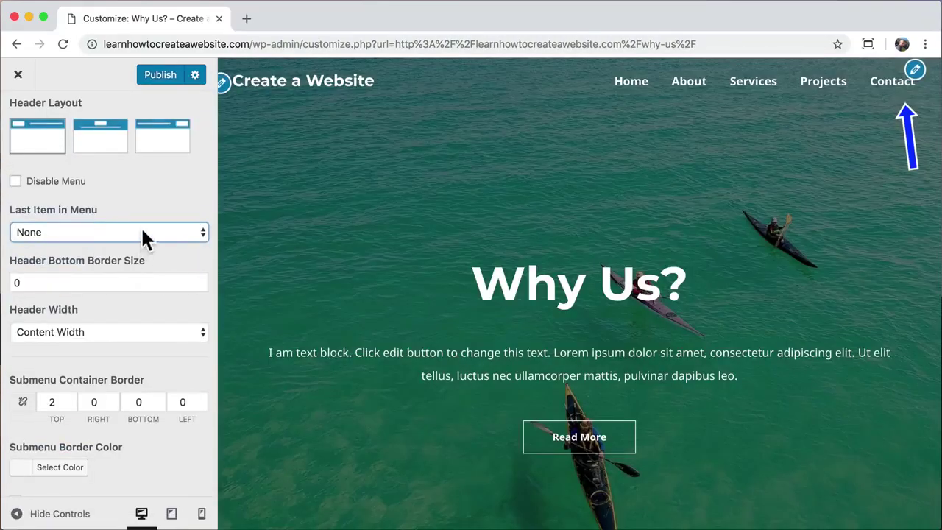
left_click(140, 229)
left_click(119, 249)
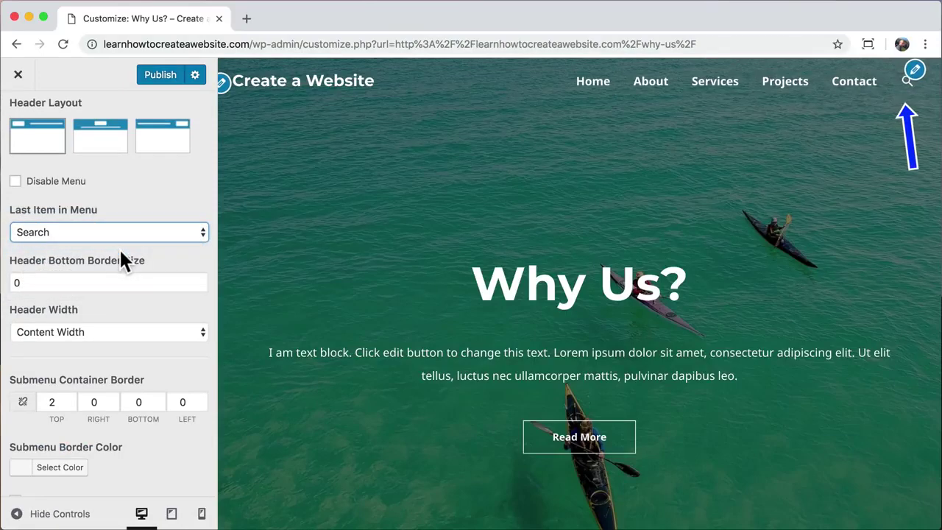
left_click(123, 232)
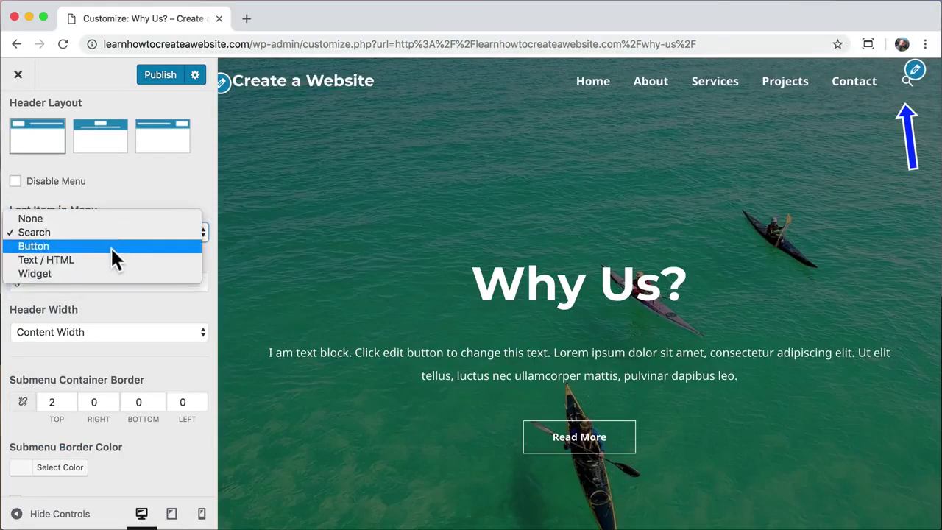
left_click(110, 246)
- Change the header button text to 'Contact' and its link to '/contact'
left_click_drag(95, 281, 19, 279)
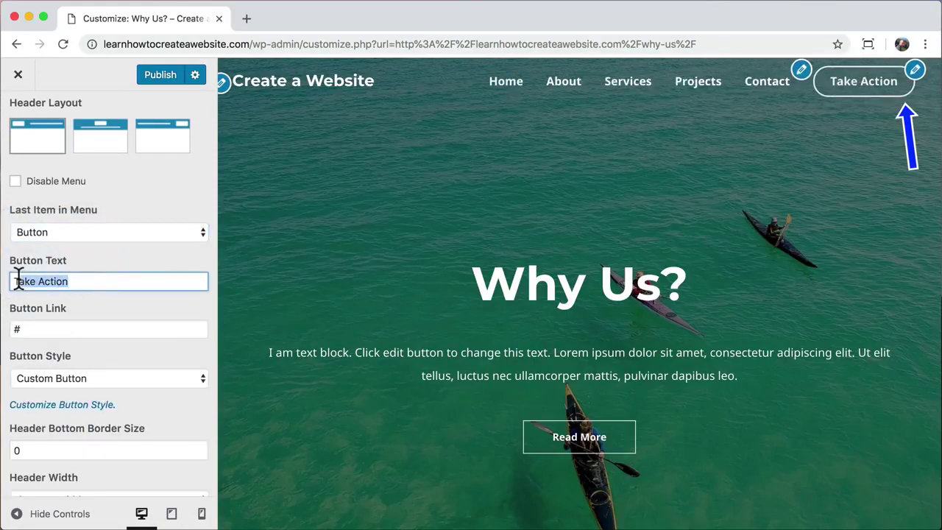
type("Contact")
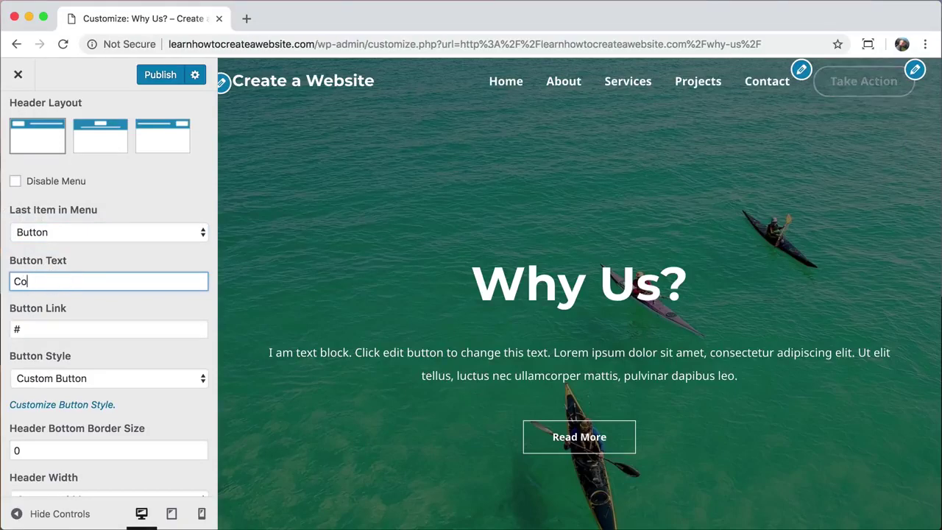
left_click(100, 233)
left_click(102, 233)
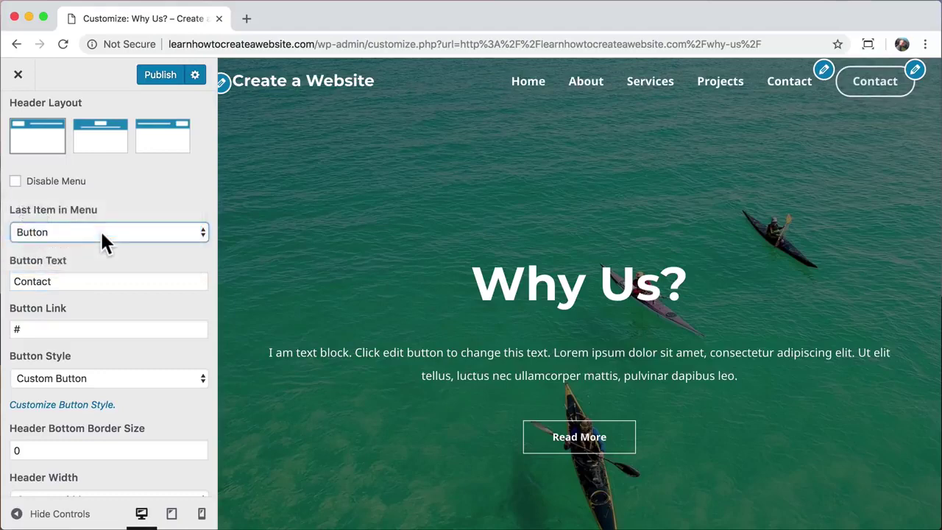
left_click(82, 281)
left_click(45, 329)
type("/contact")
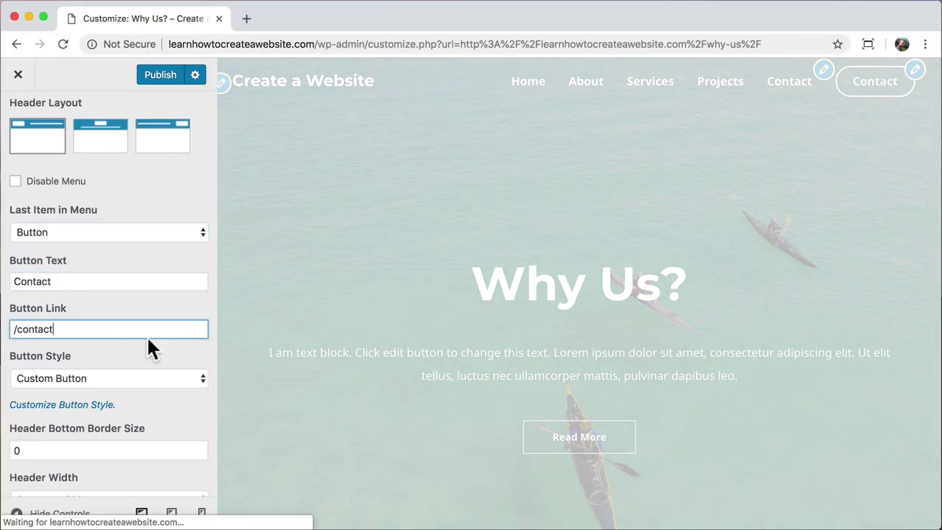
scroll(147, 350, "down", 1)
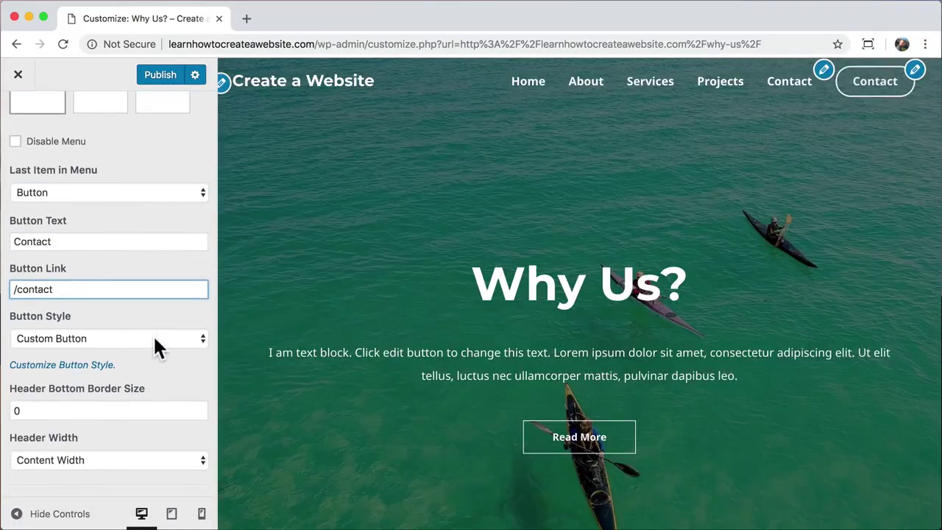
key("Tab")
- In Transparent Header Button, try a yellow background hover colour, then clear it
left_click(76, 365)
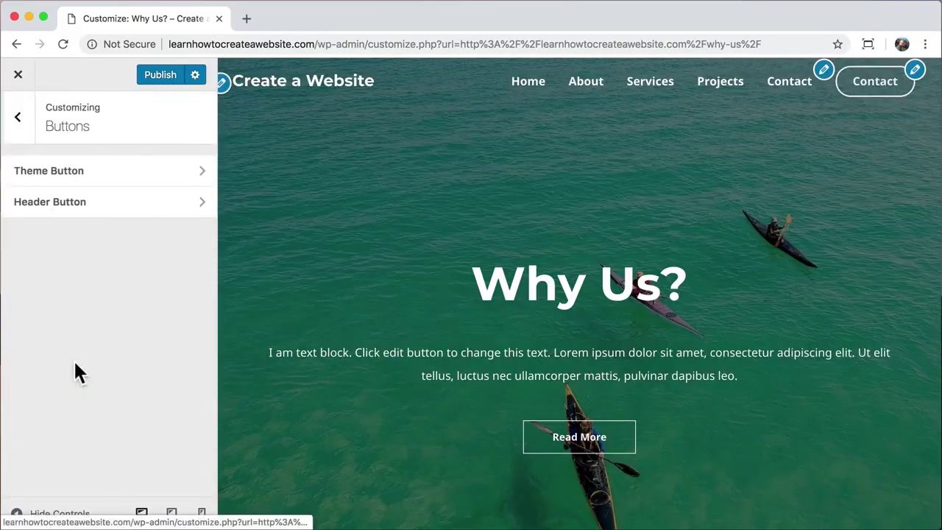
left_click(129, 207)
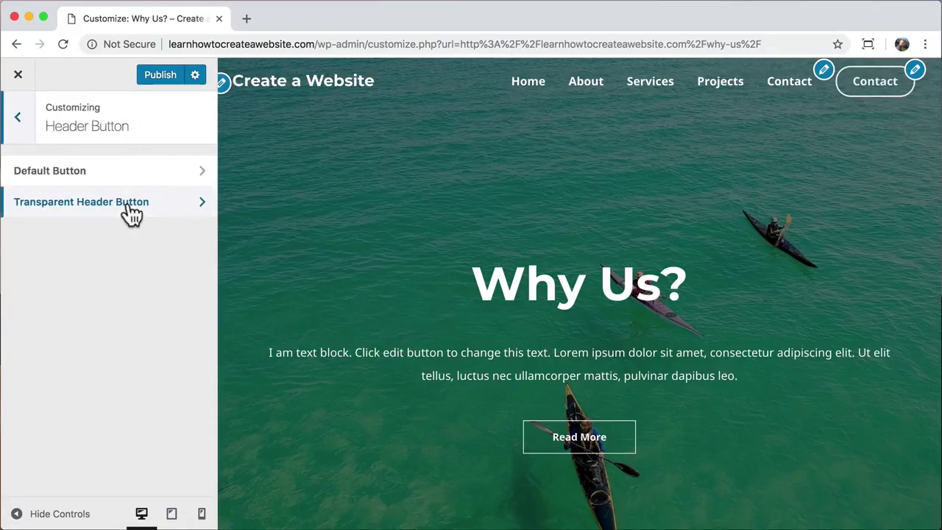
left_click(131, 213)
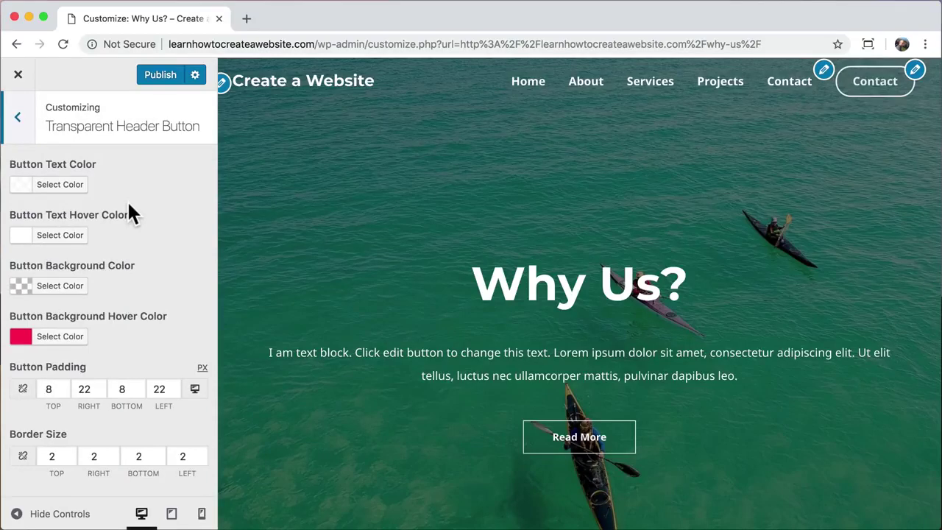
left_click(66, 351)
left_click(72, 368)
left_click_drag(71, 368, 33, 365)
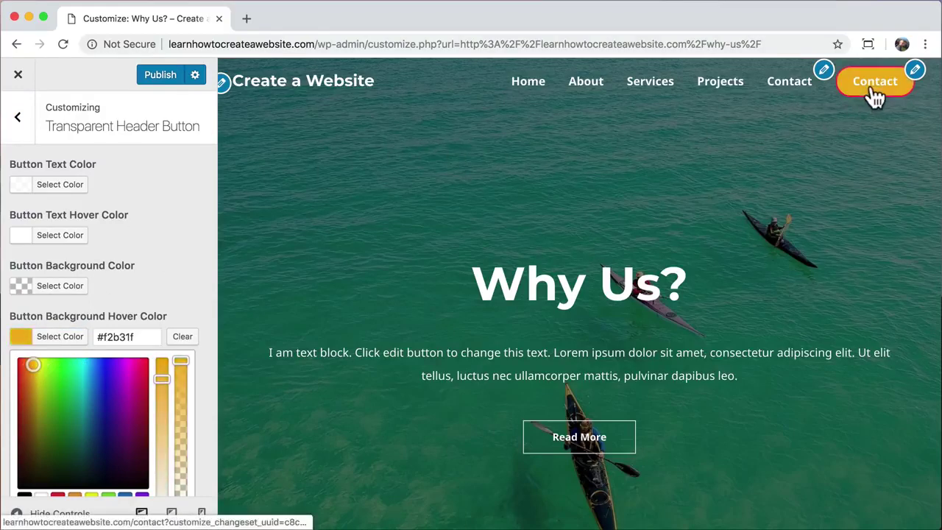
left_click(184, 336)
scroll(190, 341, "down", 3)
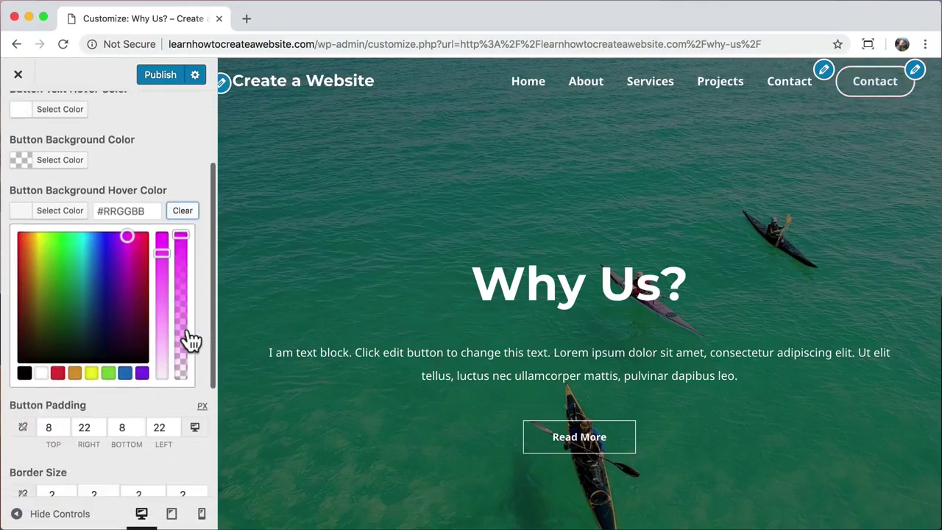
scroll(190, 340, "down", 5)
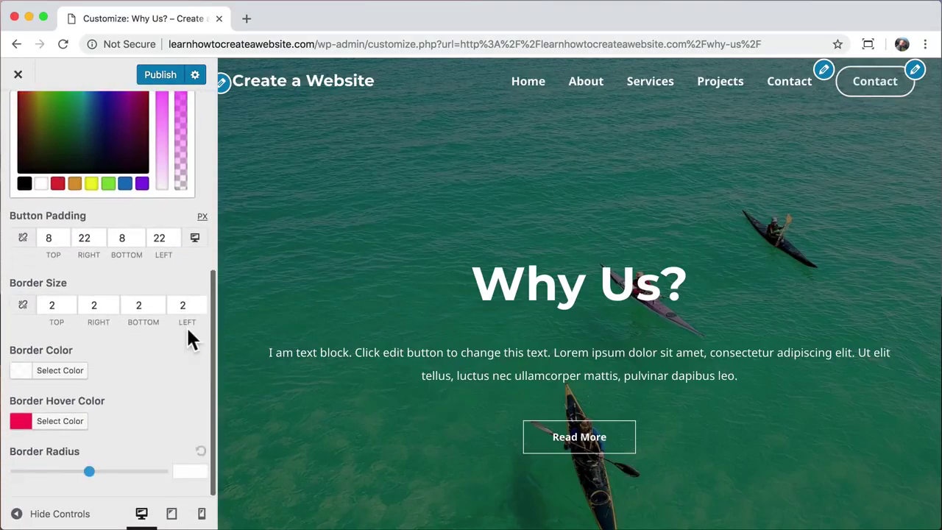
- Copy the border hover colour value #fb2056
left_click(65, 422)
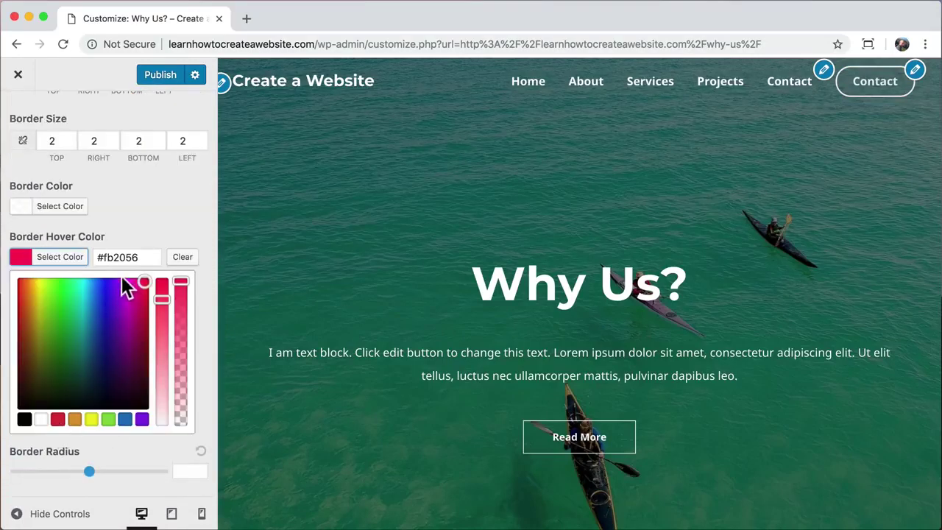
left_click(124, 254)
key("super+c")
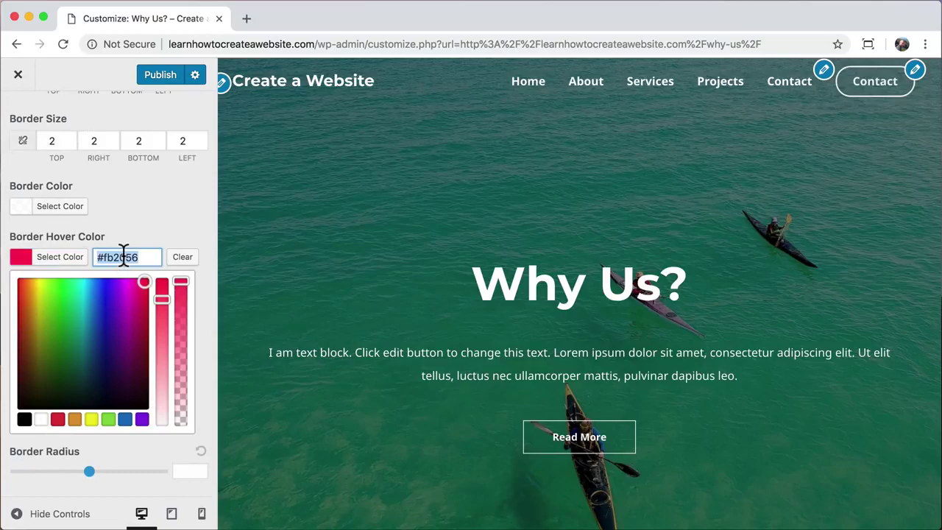
left_click(185, 221)
scroll(188, 220, "up", 3)
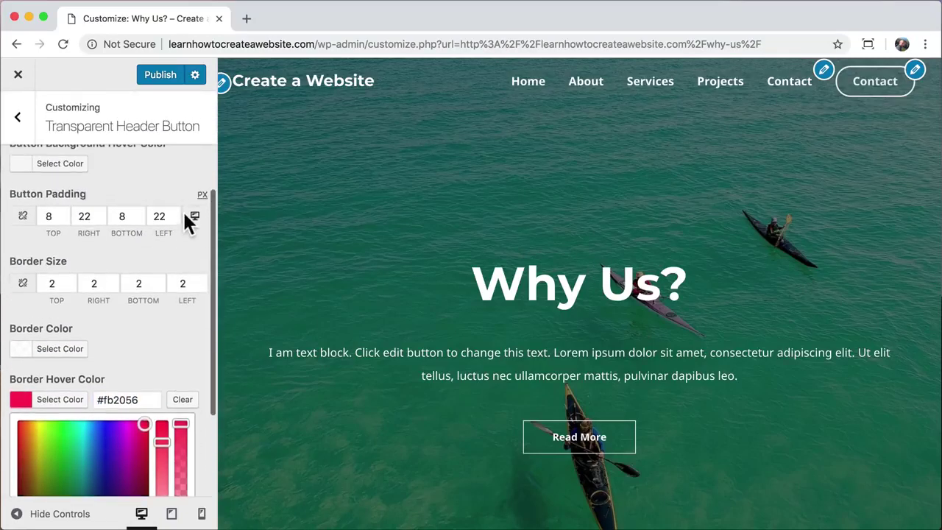
scroll(188, 223, "up", 4)
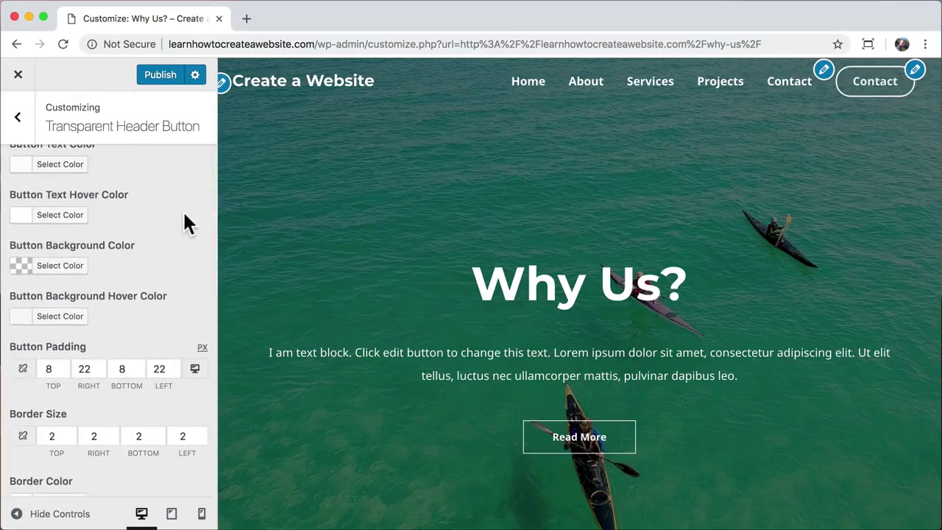
scroll(186, 223, "up", 1)
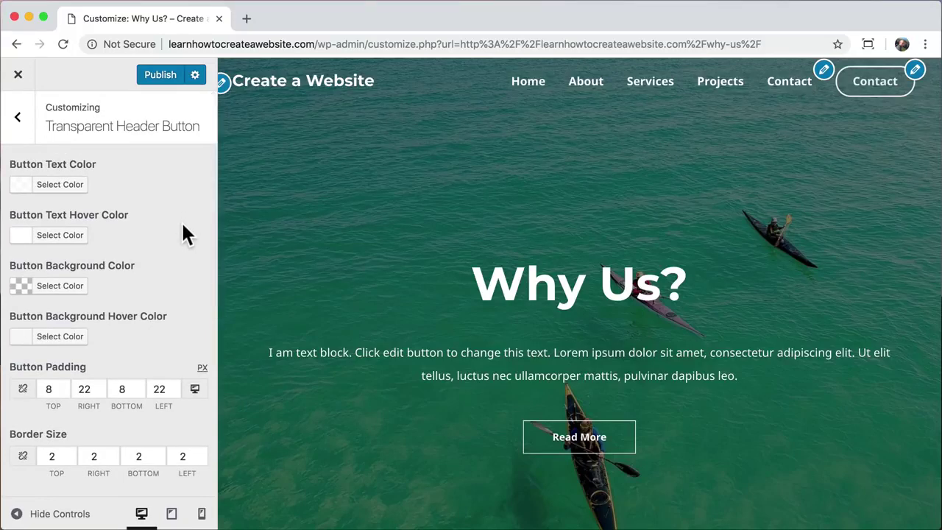
scroll(177, 235, "down", 1)
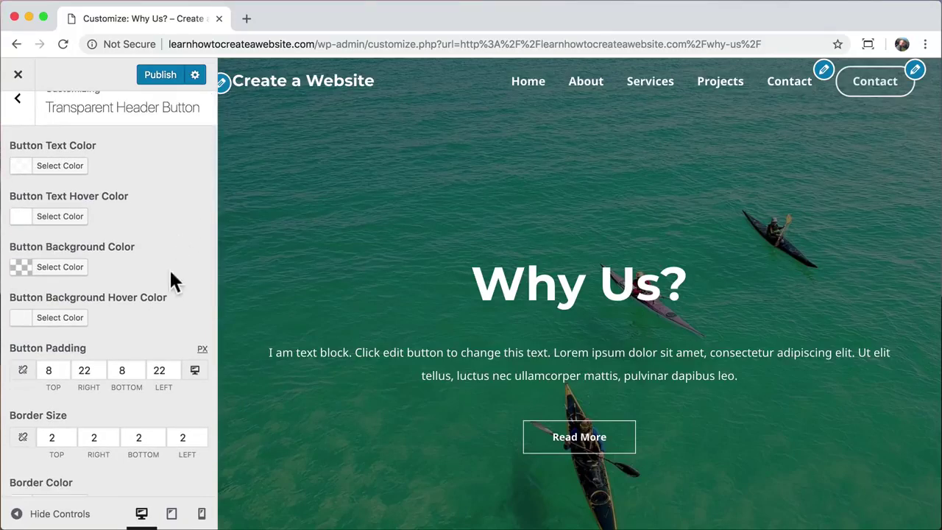
- Paste #fb2056 as the button background hover colour
left_click(62, 319)
left_click(117, 318)
key("super+v")
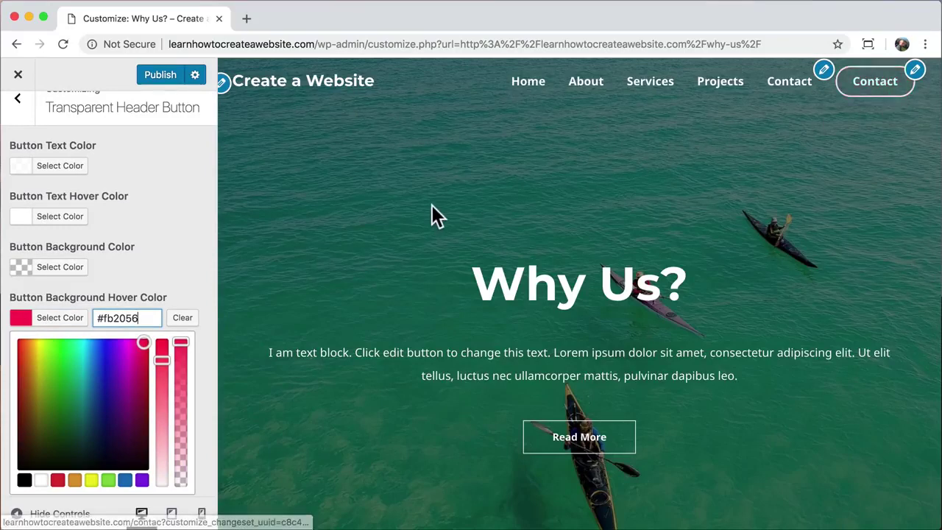
scroll(172, 217, "up", 1)
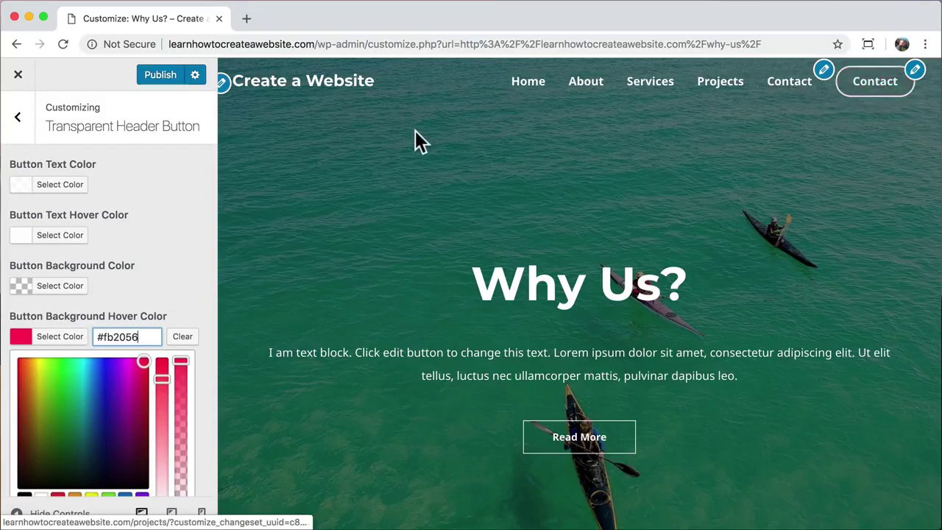
left_click(19, 119)
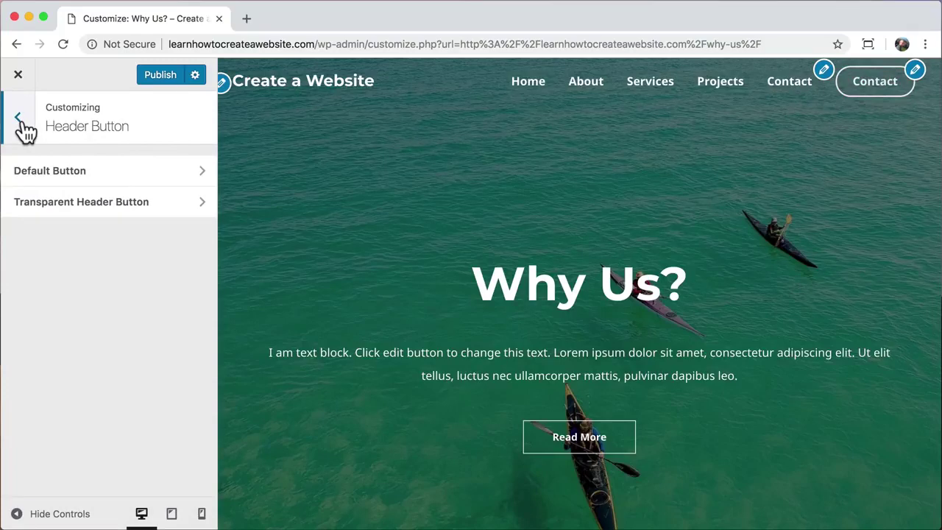
left_click(19, 119)
- Remove the Contact item from the primary menu and publish the Customizer changes
left_click(20, 121)
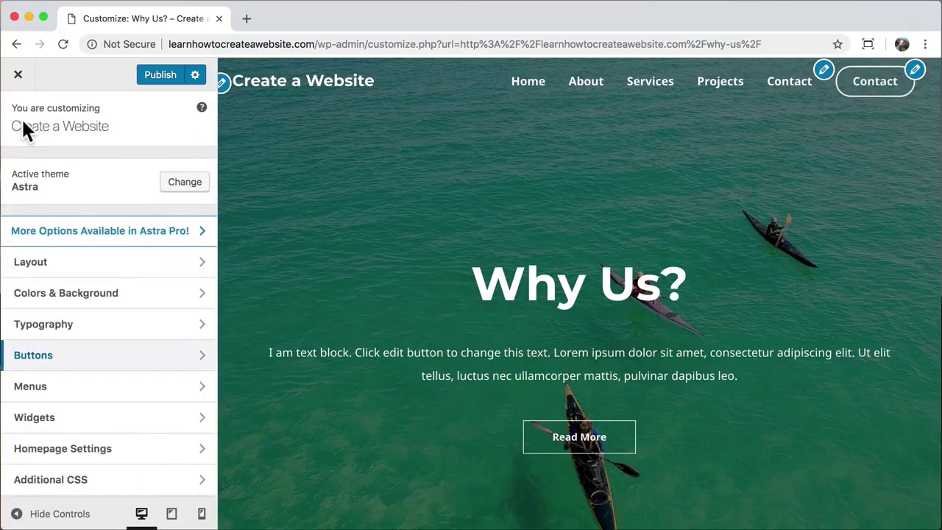
left_click(140, 387)
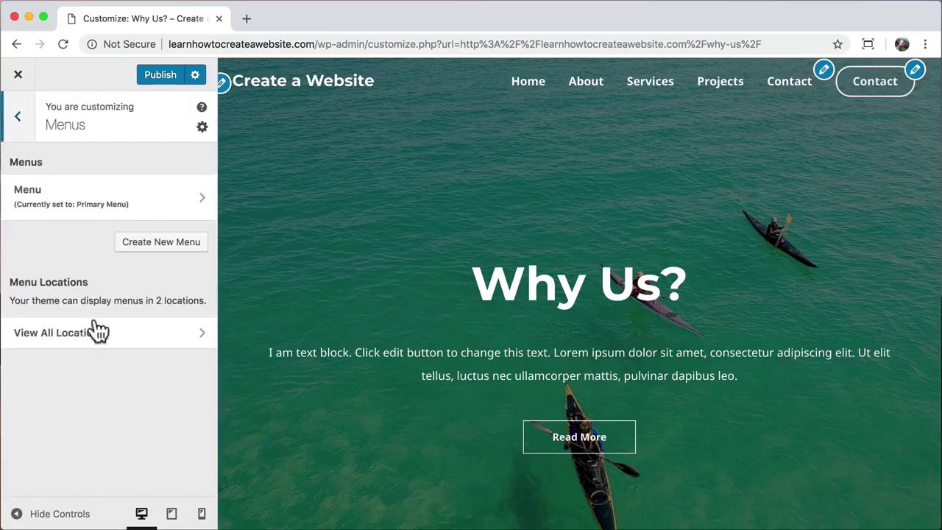
left_click(142, 202)
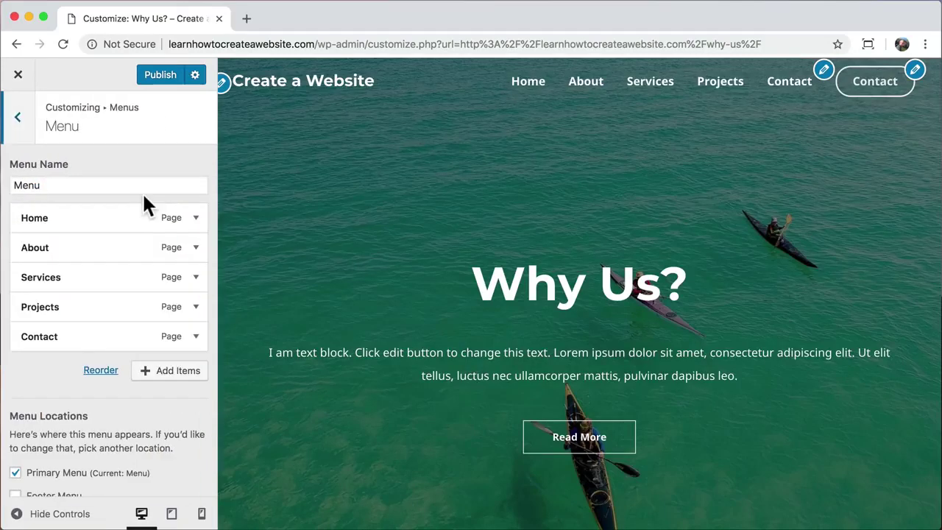
left_click(195, 336)
scroll(199, 347, "down", 5)
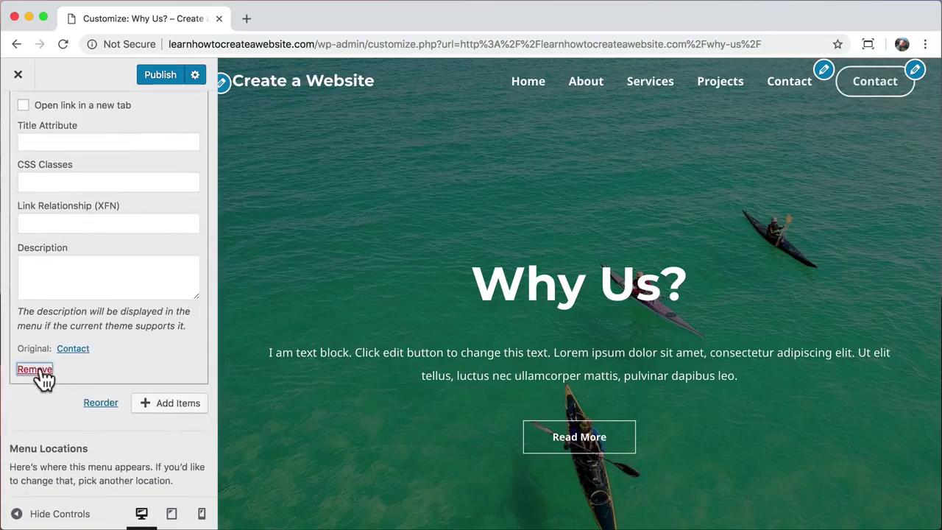
left_click(37, 370)
left_click(157, 76)
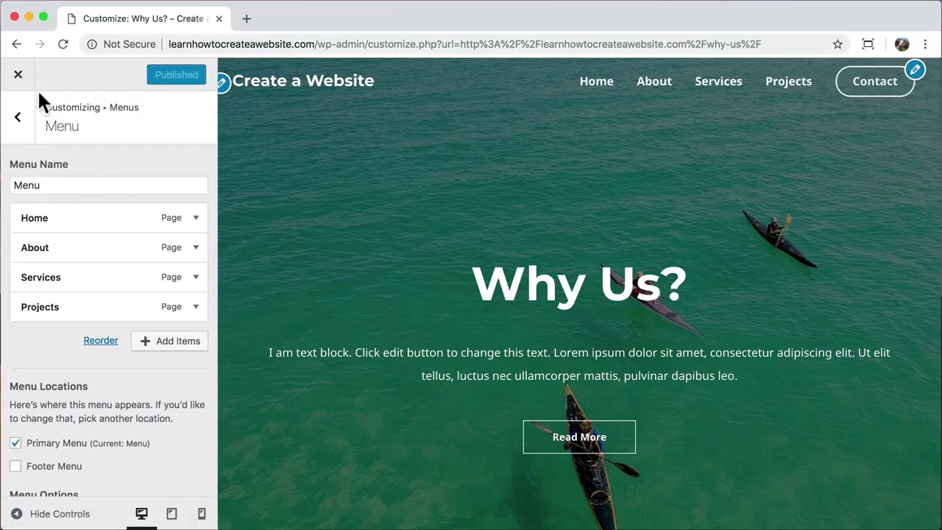
left_click(20, 79)
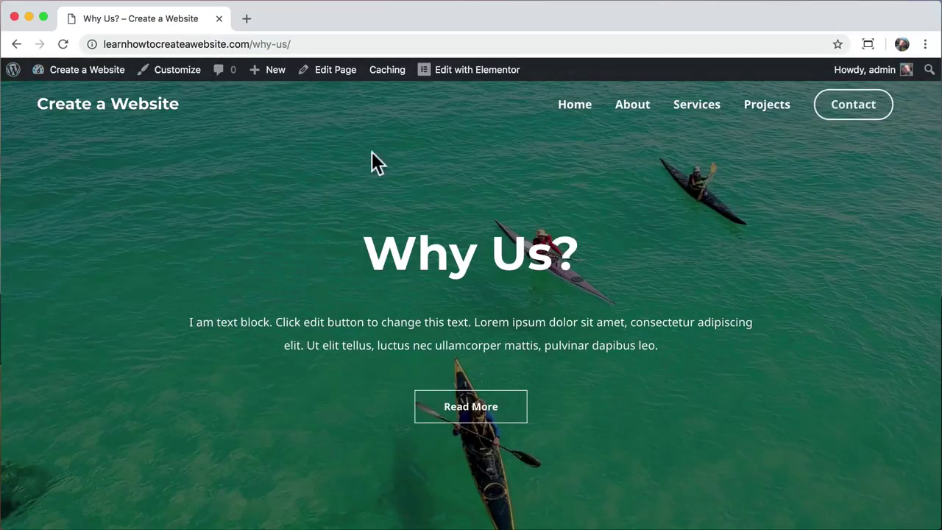
- Verify the Contact header button opens Contact Us from the current page and the homepage
left_click(854, 107)
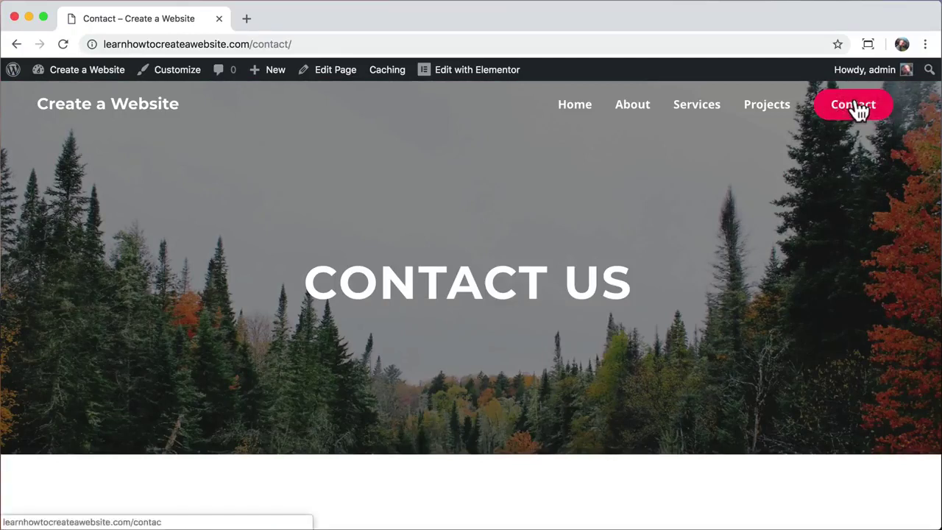
left_click(569, 112)
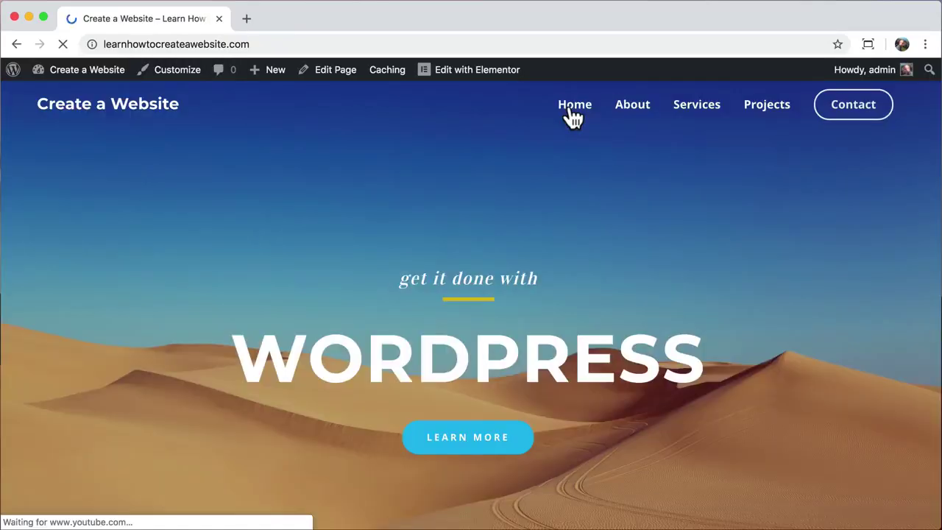
left_click(869, 112)
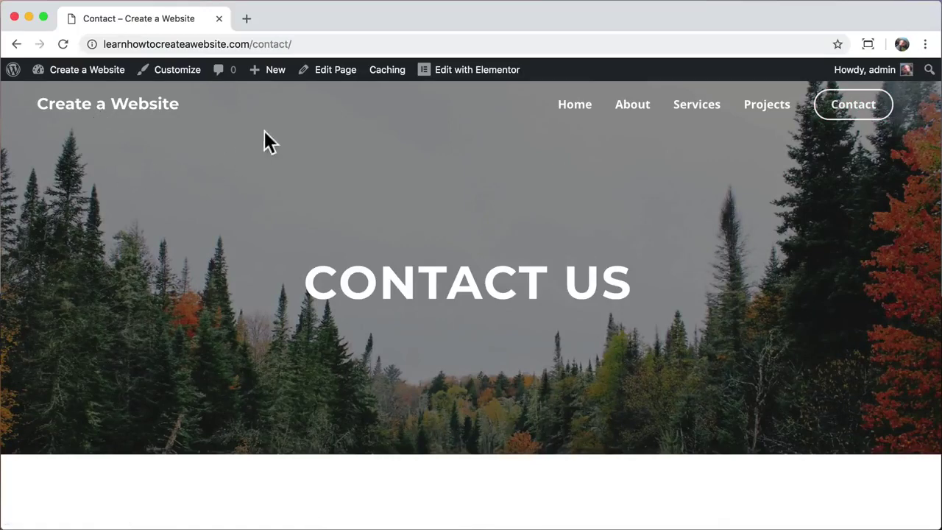
left_click(245, 18)
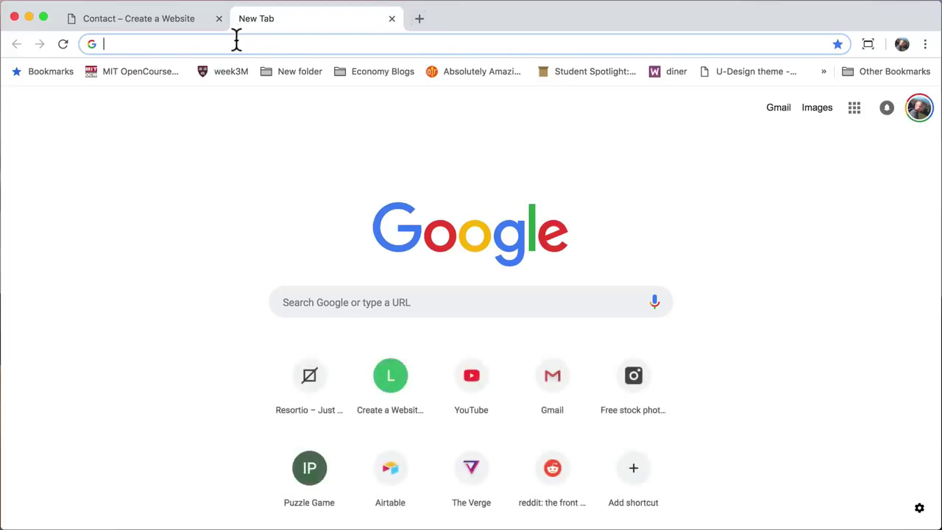
- Load logomakr.com in the new browser tab
type("logo")
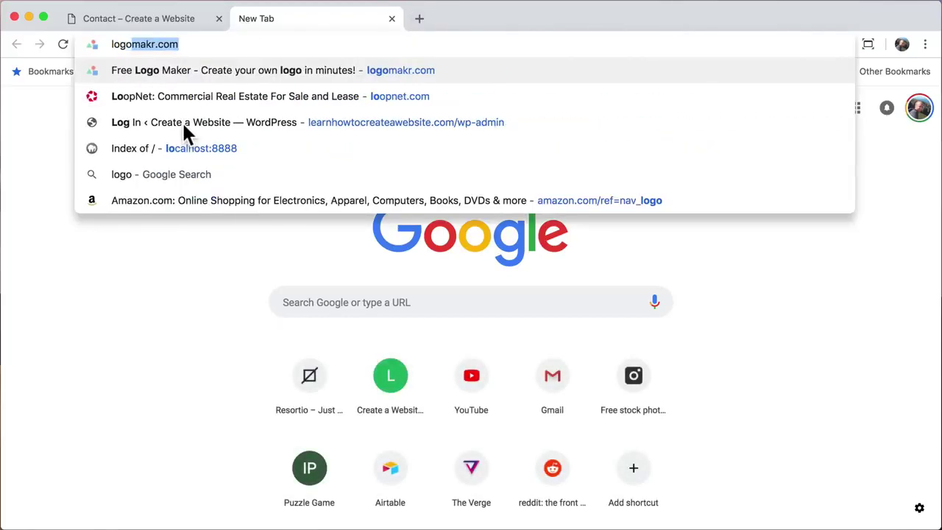
type("makr.com")
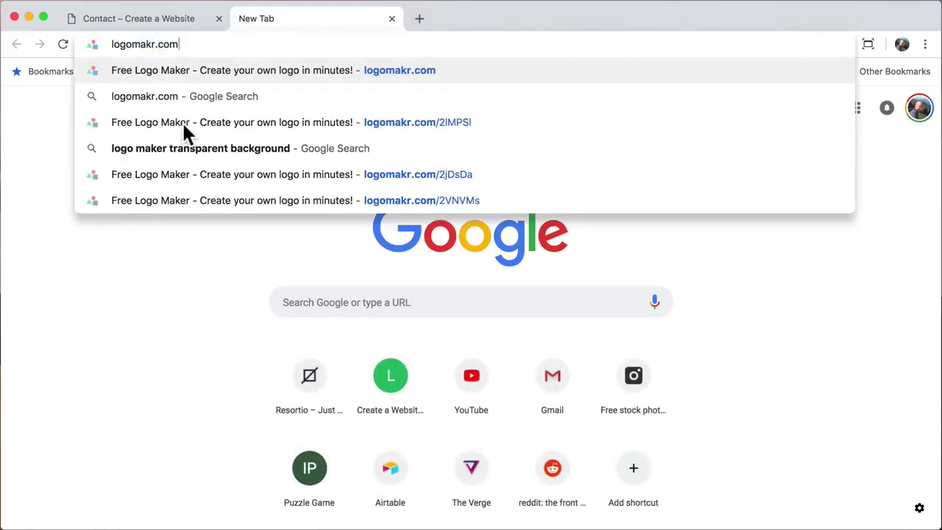
key("Return")
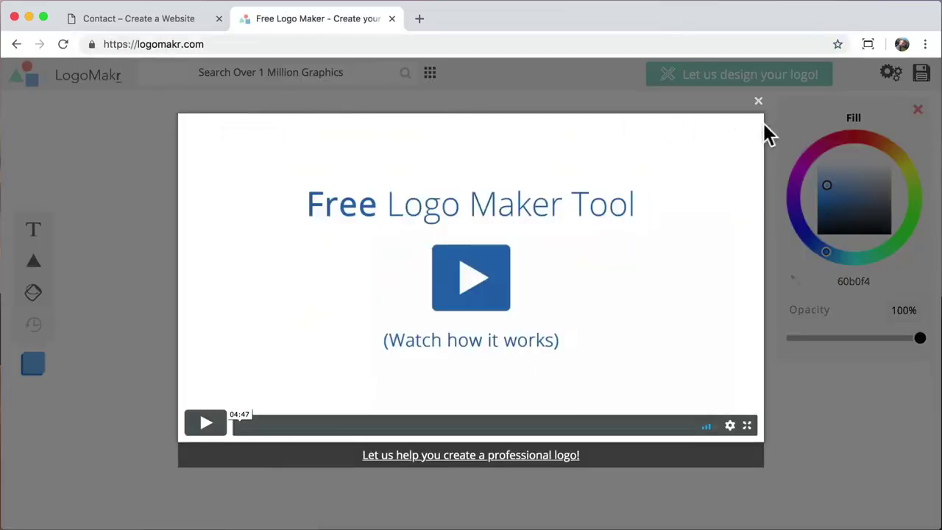
- Search LogoMakr graphics for 'mountains' and add a mountain icon to the canvas
left_click(759, 101)
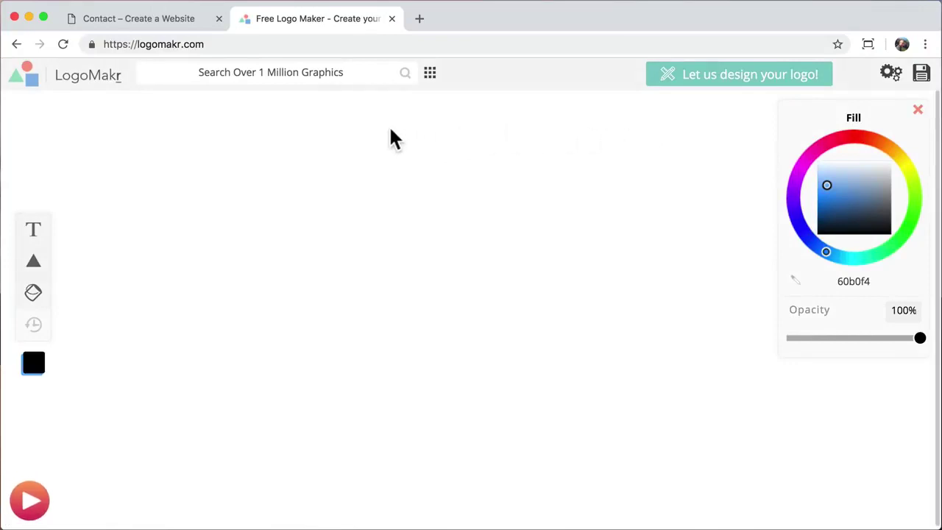
left_click(332, 71)
type("mountains")
key("Return")
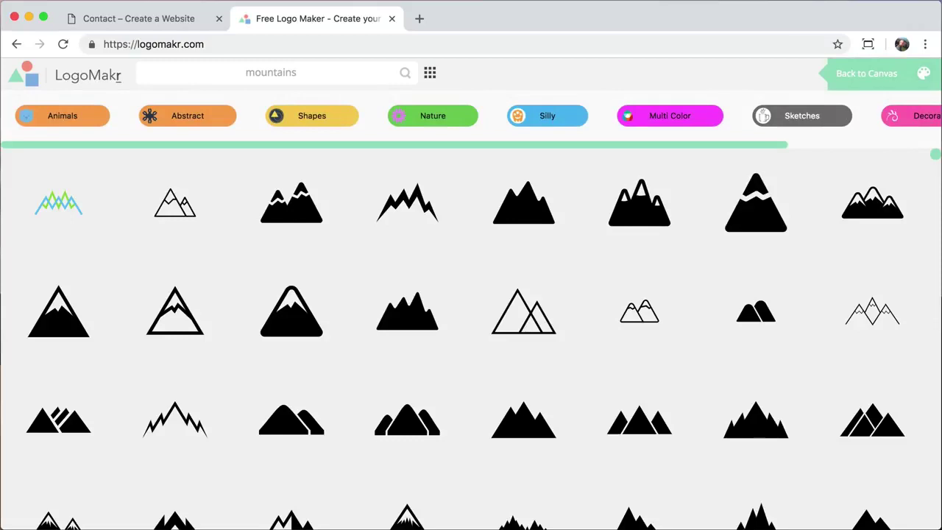
scroll(267, 360, "down", 10)
scroll(267, 360, "down", 10)
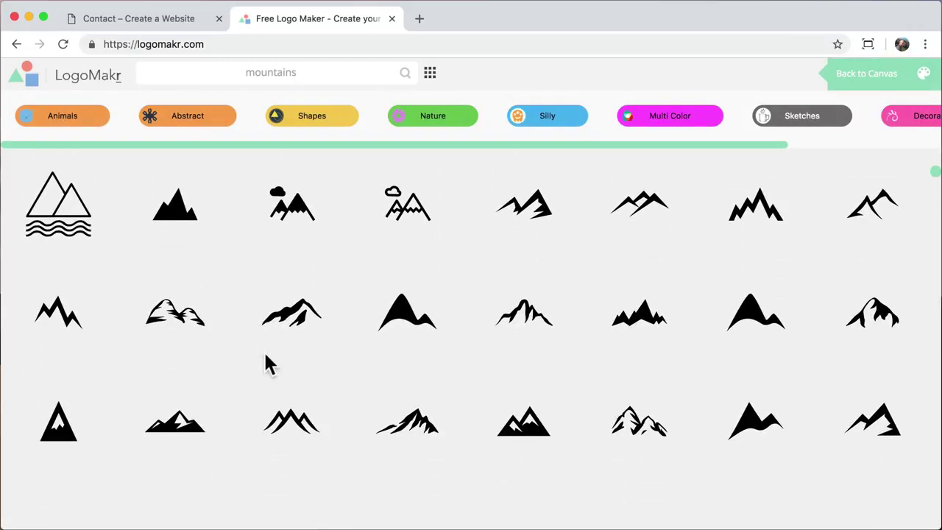
left_click(414, 428)
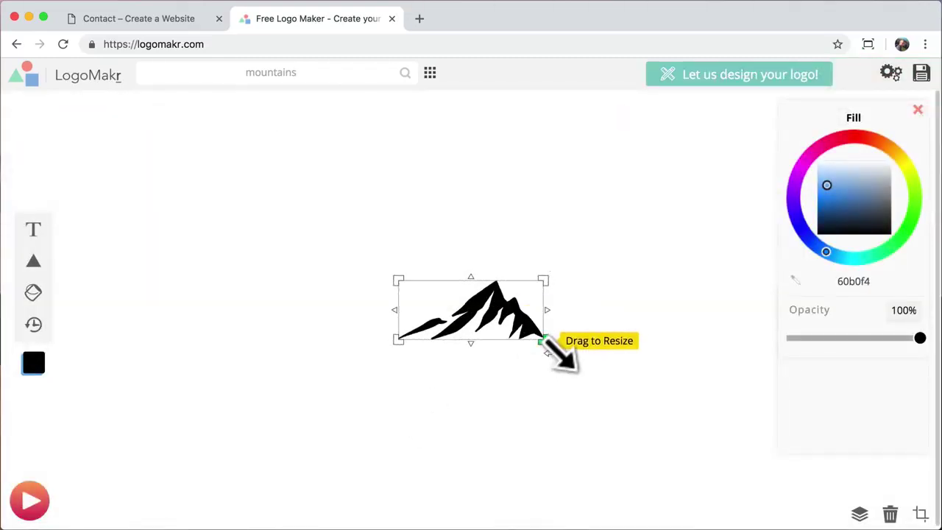
- Enlarge the mountain graphic and place it toward the upper left of the canvas
left_click_drag(547, 340, 714, 410)
left_click_drag(616, 360, 328, 285)
left_click_drag(434, 342, 288, 272)
left_click_drag(275, 189, 304, 333)
left_click(305, 336)
- Add black text 'The Mountain' level with the mountain graphic
left_click(33, 231)
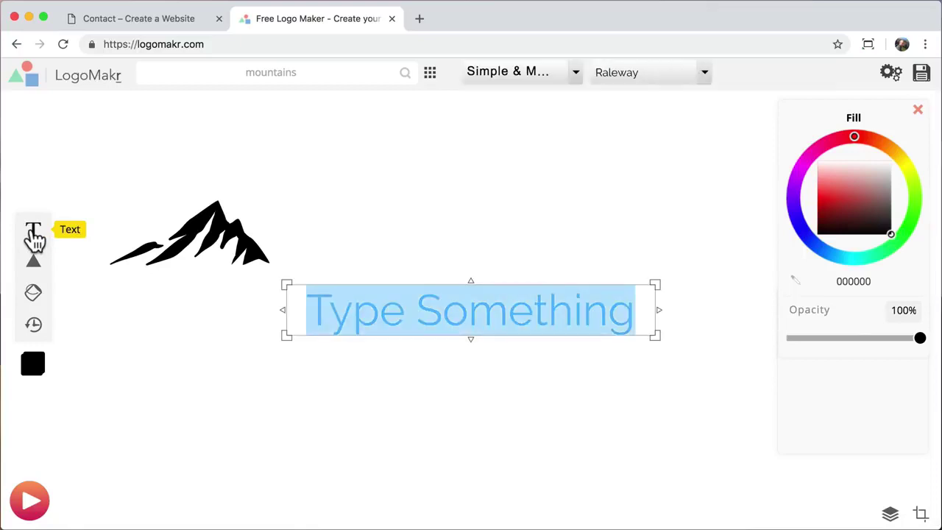
type("The")
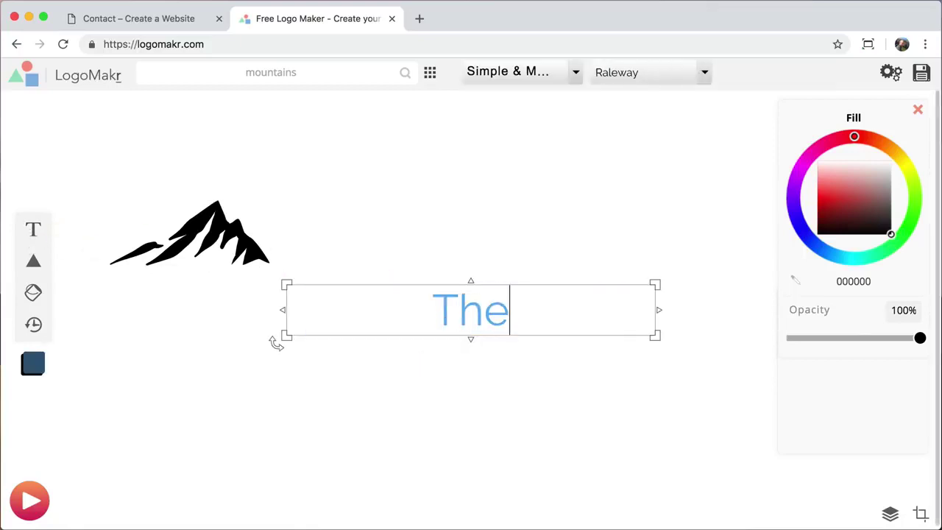
type(" Mountain")
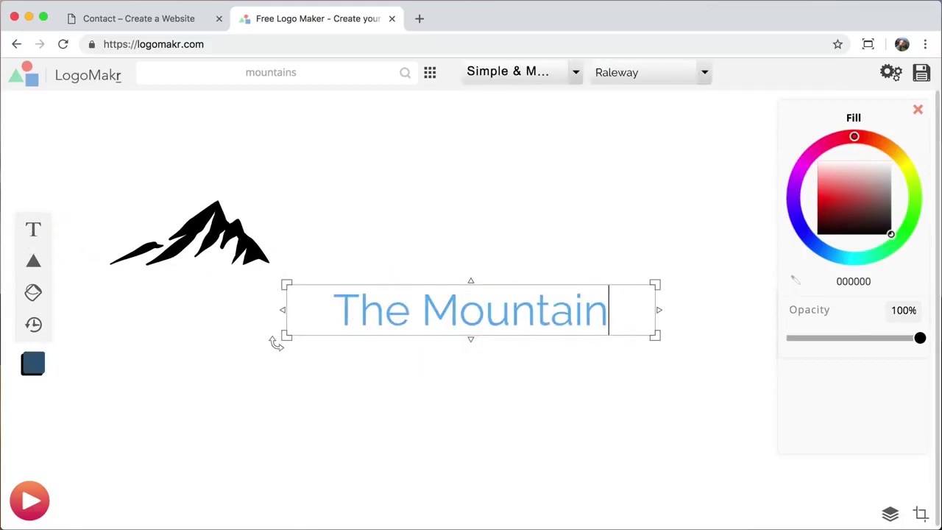
left_click(526, 309)
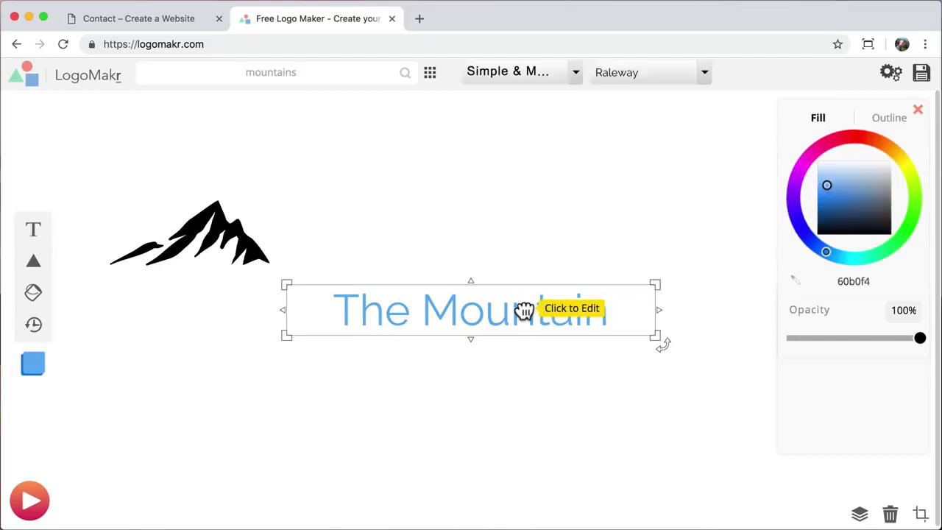
left_click_drag(883, 229, 908, 255)
left_click_drag(498, 312, 498, 253)
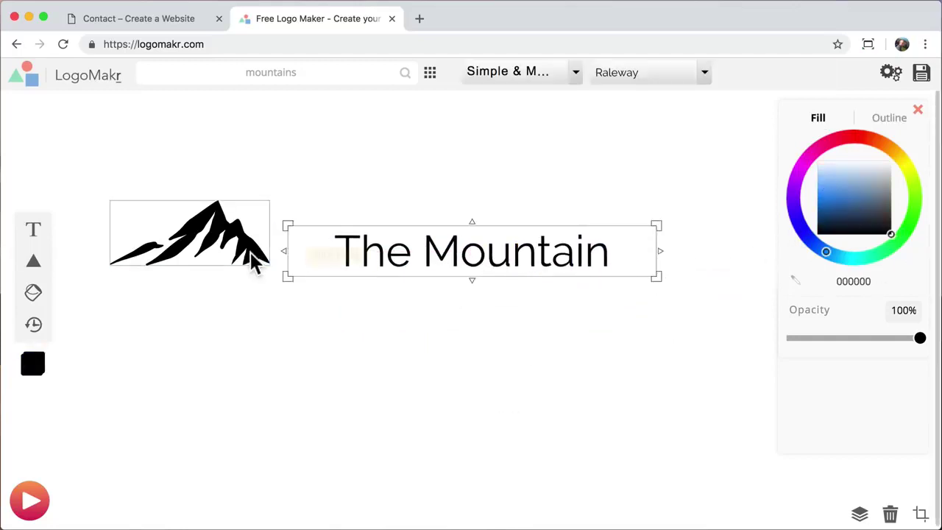
- Shrink the mountain graphic to about 137 px and position it beside the text
left_click(260, 261)
left_click_drag(274, 270, 297, 261)
left_click(385, 343)
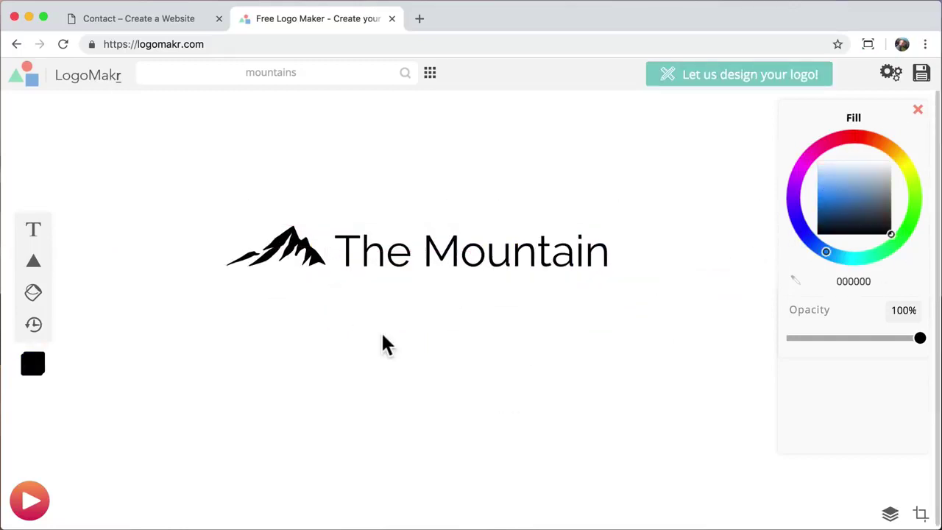
left_click(265, 254)
left_click_drag(237, 279, 250, 273)
left_click_drag(294, 246, 302, 252)
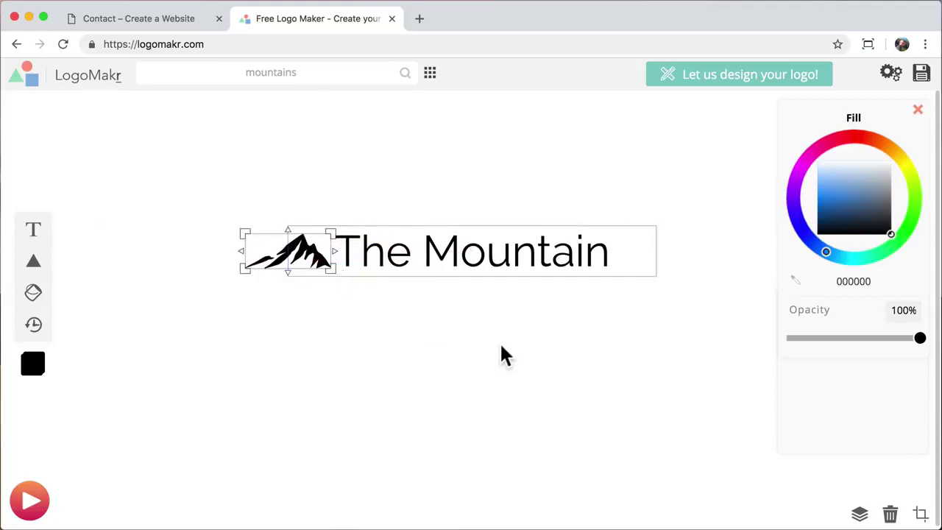
left_click(505, 361)
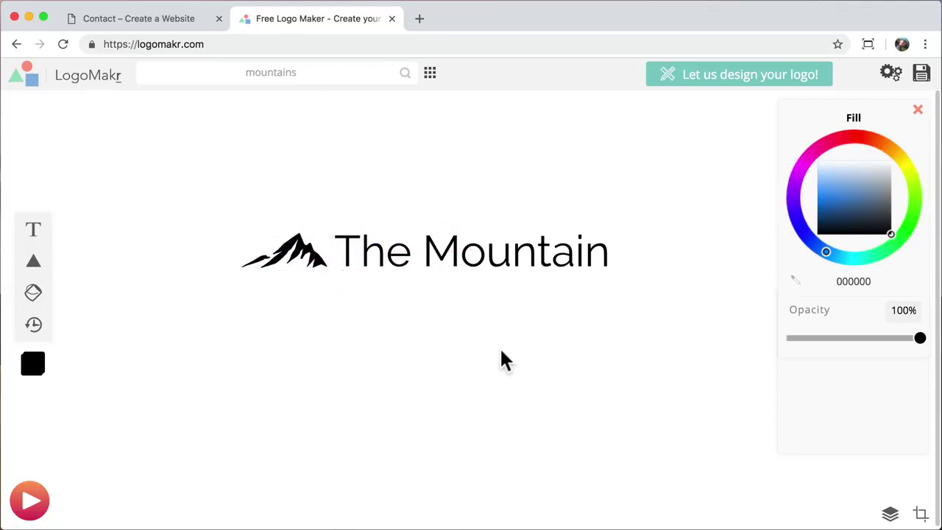
- Add a circle from Shapes over The Mountain text and send it to the back
mouse_move(33, 263)
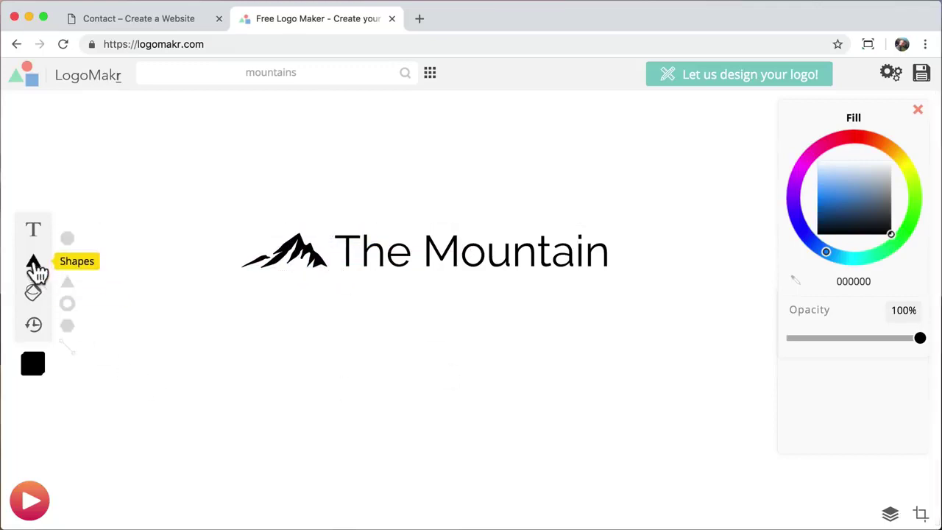
left_click(67, 238)
left_click_drag(439, 267, 426, 243)
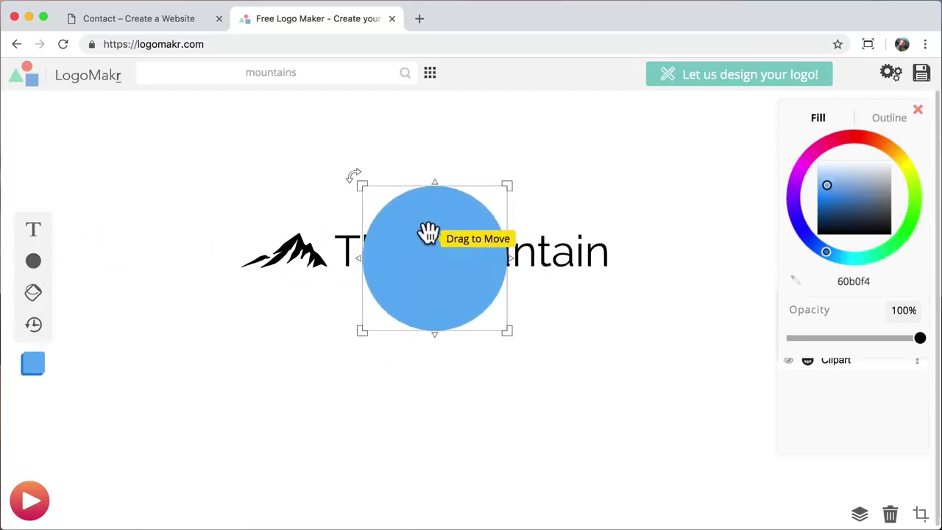
right_click(429, 223)
left_click(464, 237)
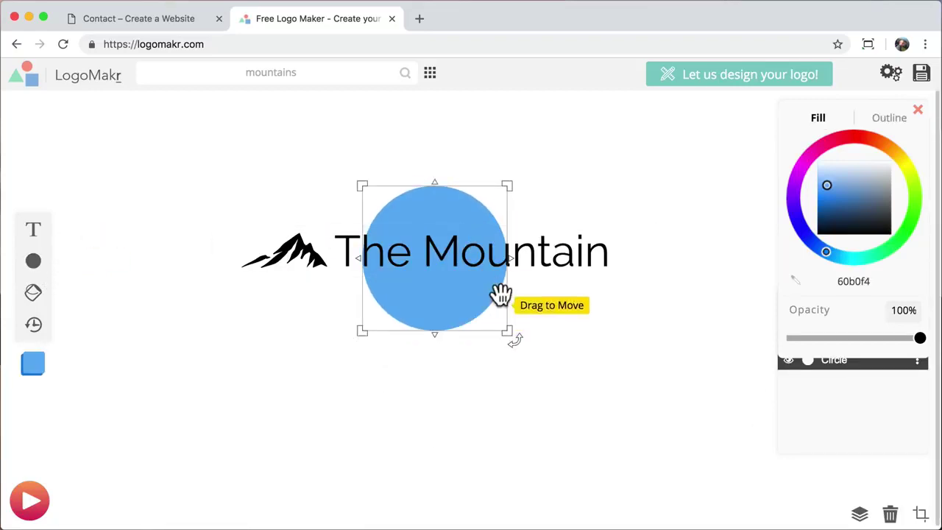
- Stretch the circle into a wide ellipse and tint it a near-white cyan
left_click_drag(519, 273, 659, 272)
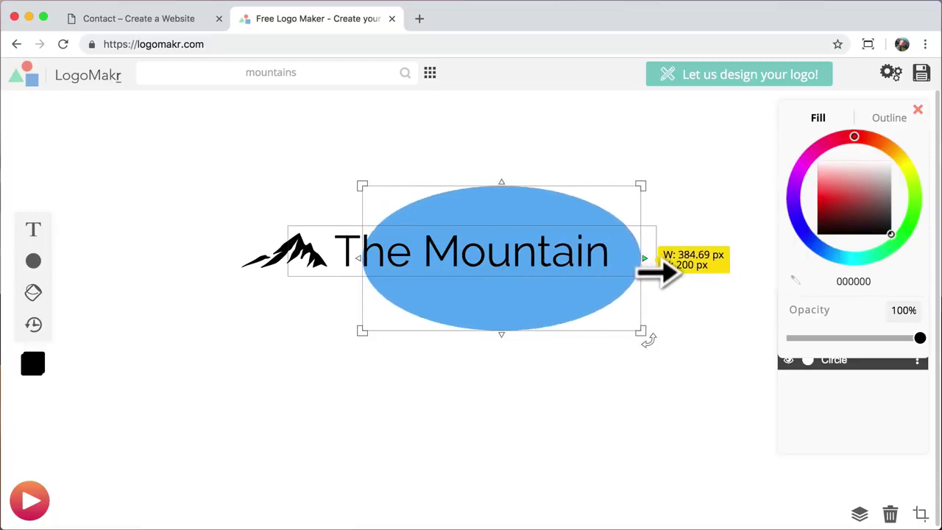
left_click_drag(358, 272, 218, 273)
left_click(859, 168)
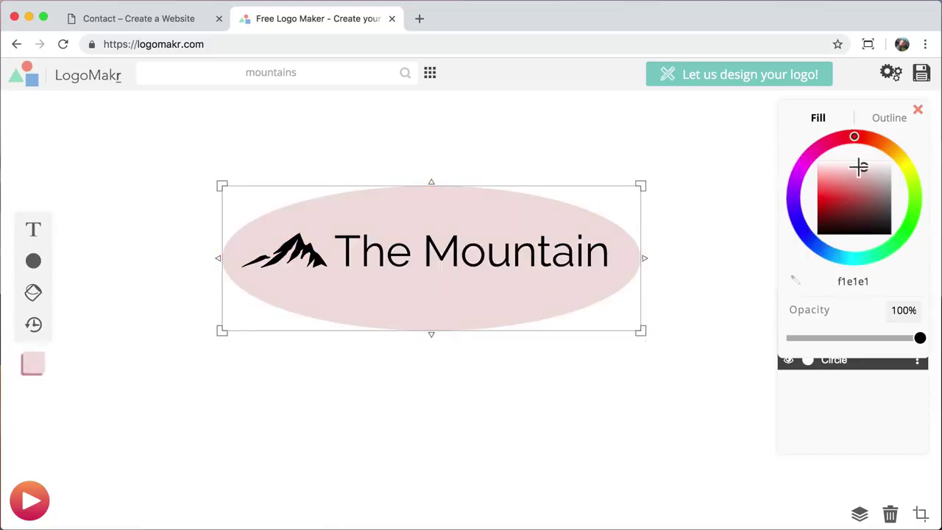
left_click(836, 256)
left_click(843, 257)
mouse_move(833, 213)
left_mouse_down()
mouse_move(820, 184)
mouse_move(829, 165)
left_mouse_up()
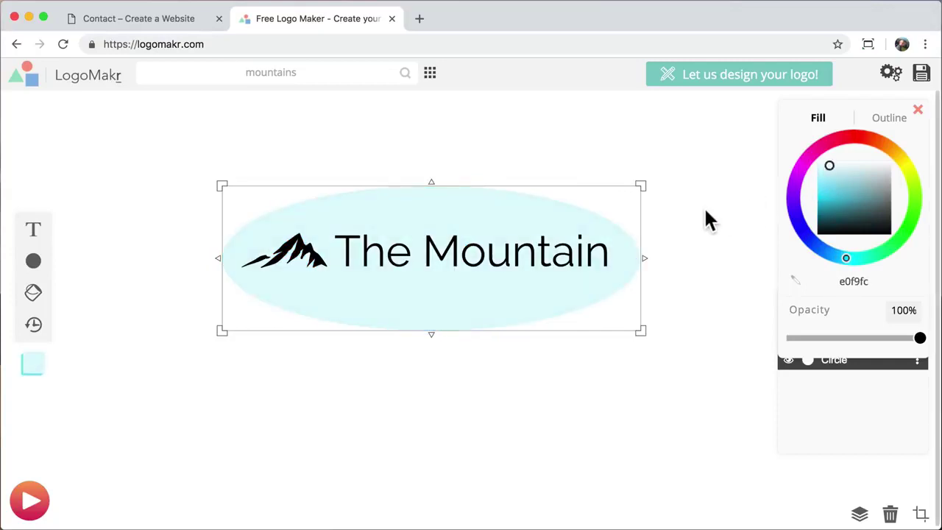
- Delete the trial ellipse and The Mountain text from the canvas
right_click(484, 205)
left_click(531, 424)
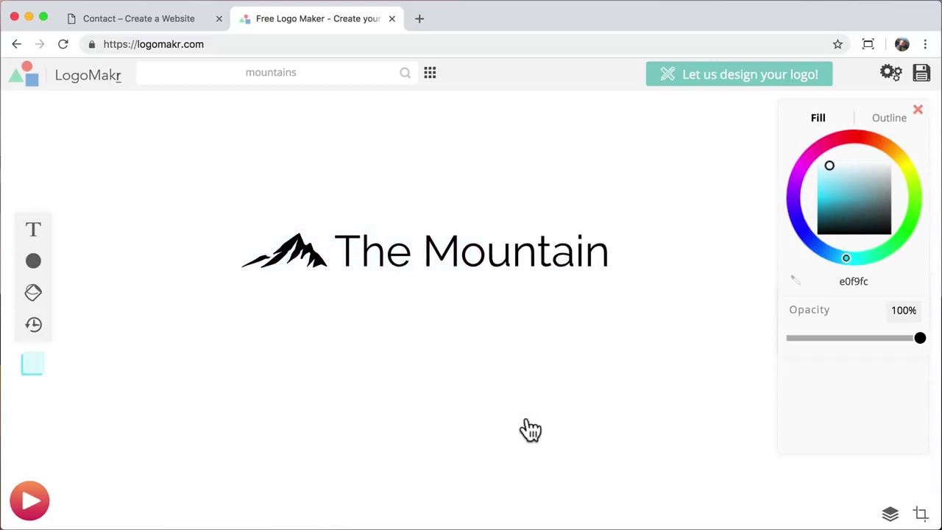
left_click(493, 254)
left_click_drag(378, 254, 400, 332)
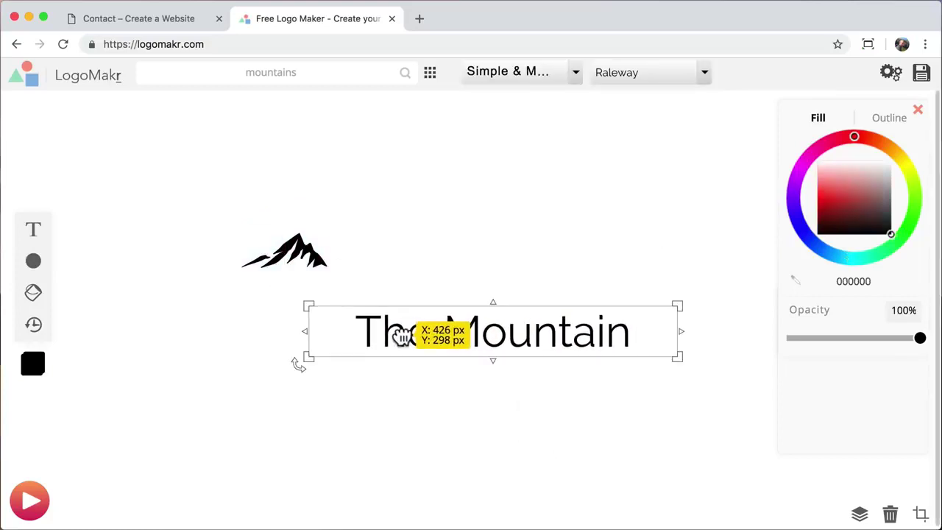
right_click(404, 344)
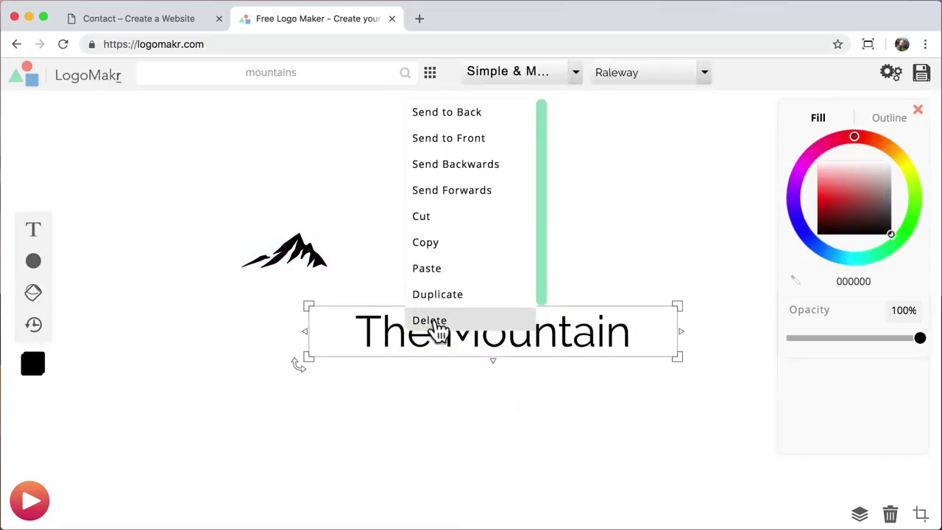
left_click(435, 324)
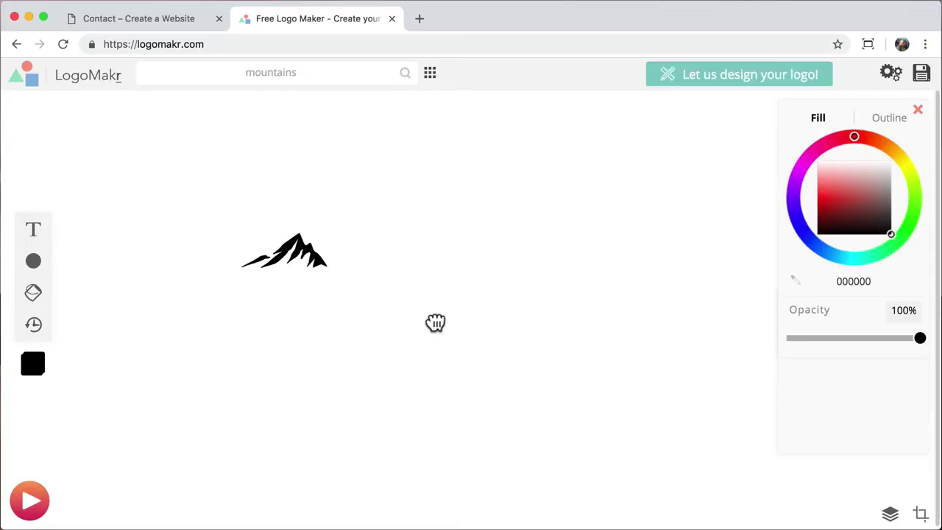
- Enlarge the mountain graphic and shift it up-left on the canvas
left_click(303, 250)
left_click_drag(328, 268, 645, 400)
left_click_drag(541, 347, 484, 312)
left_click(662, 295)
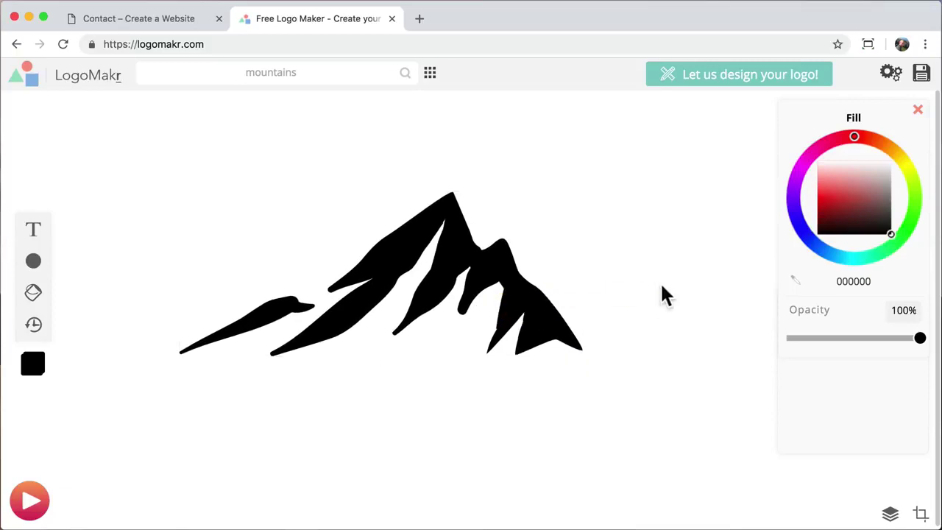
- Download the black mountain logo as low-resolution logo-blk.png
left_click(922, 73)
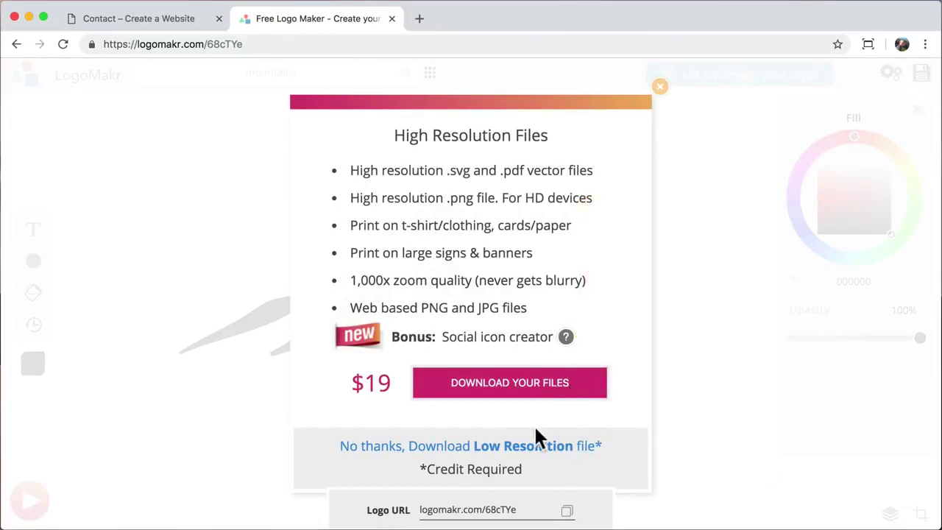
left_click(495, 448)
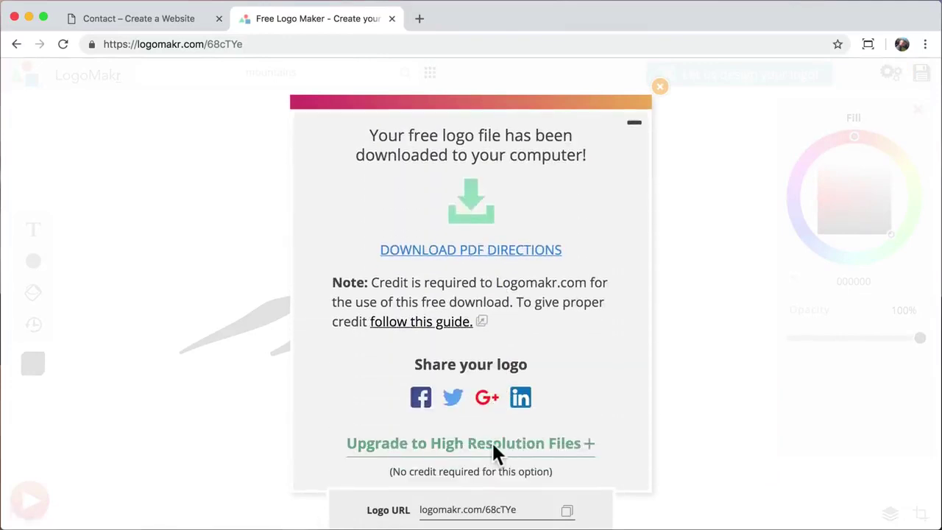
type("logo")
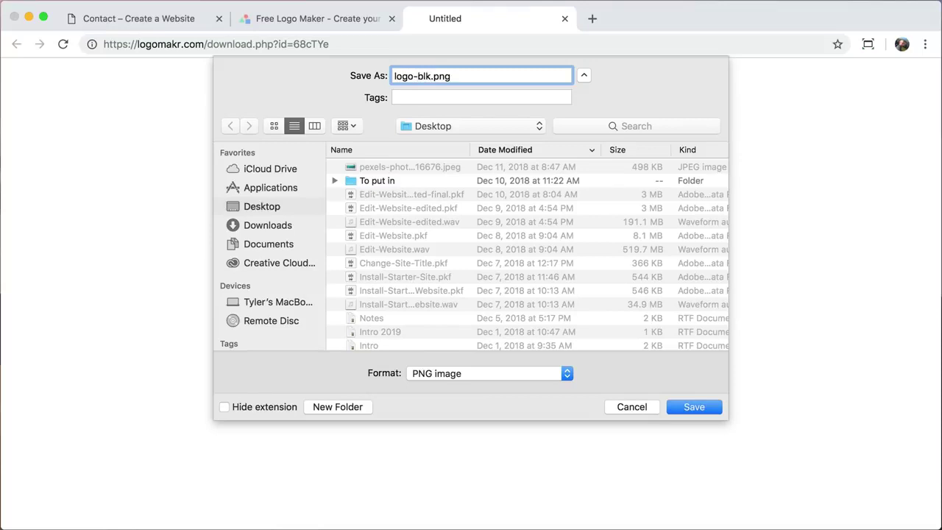
type("-blk")
key("Return")
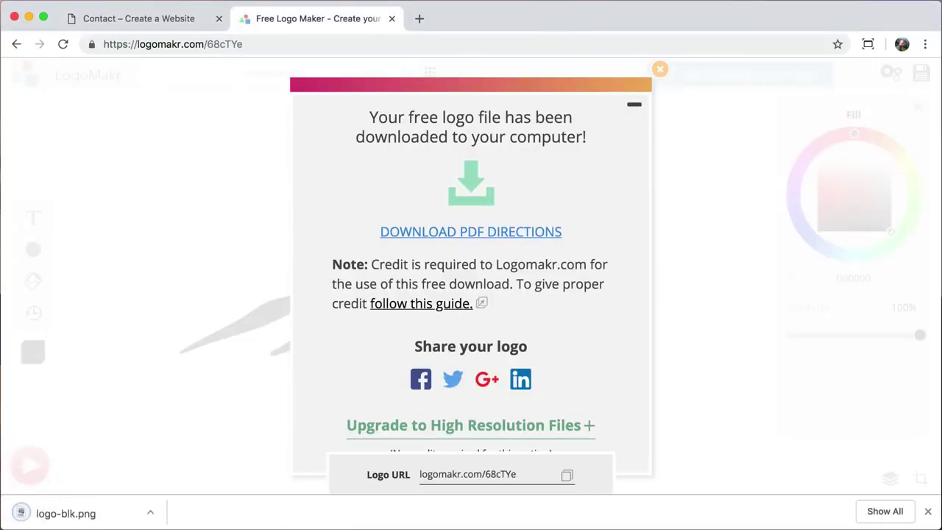
left_click(660, 69)
- Recolour the mountain white (ffffff), download it as logo.png, and close LogoMakr
left_click(442, 259)
left_click_drag(868, 196, 912, 133)
left_click(699, 262)
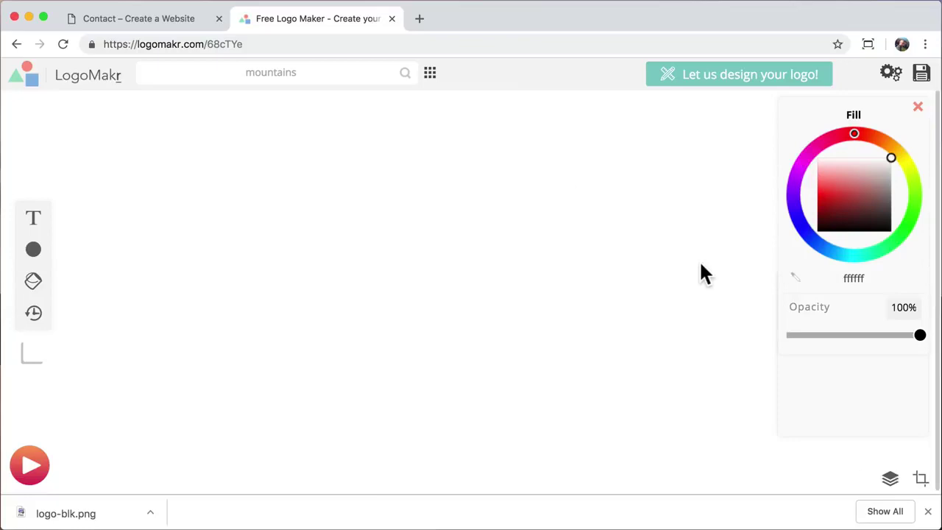
left_click(923, 74)
left_click(463, 428)
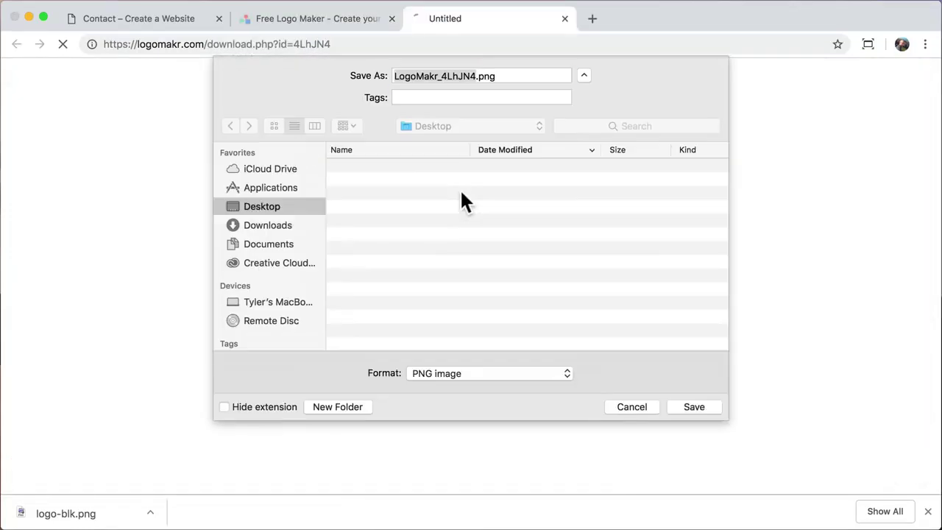
type("logo")
key("Return")
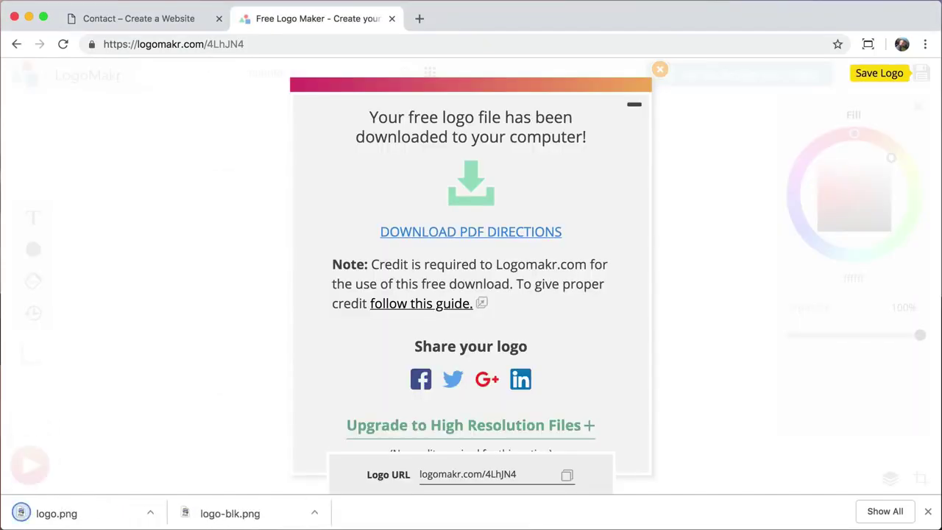
left_click(391, 18)
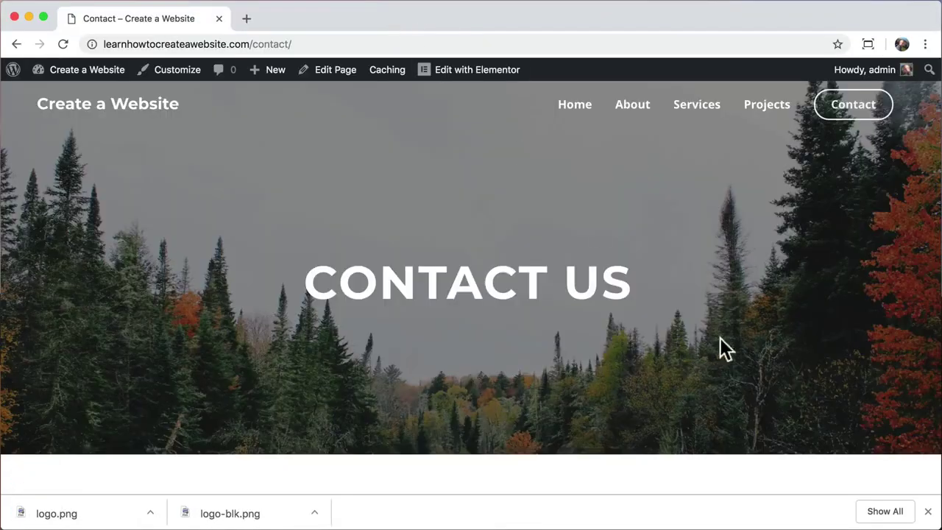
- From the home page, reach the Customizer's Layout > Header > Site Identity settings
left_click(928, 511)
left_click(130, 107)
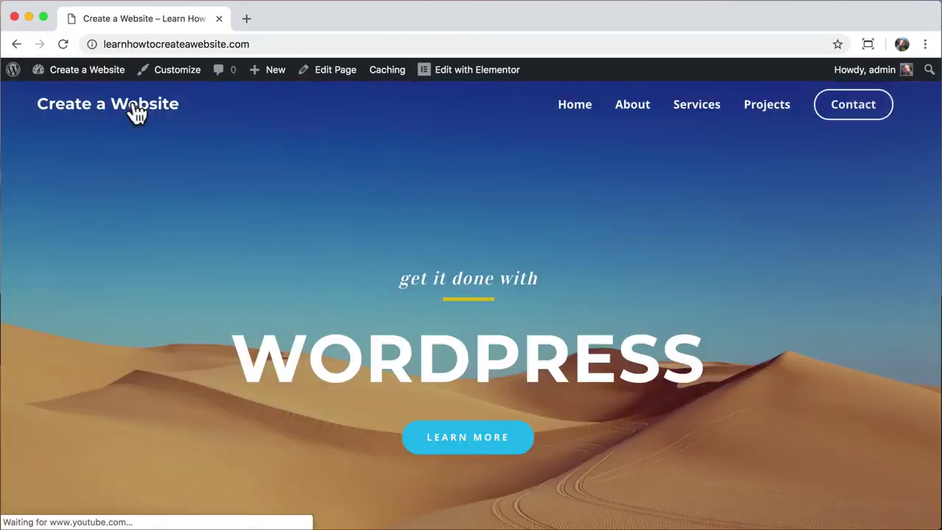
left_click(180, 74)
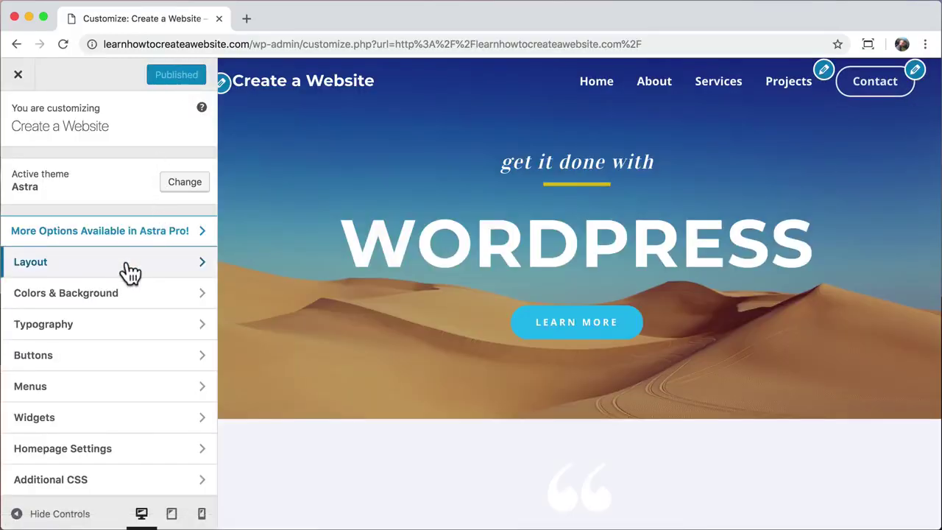
left_click(125, 265)
left_click(132, 212)
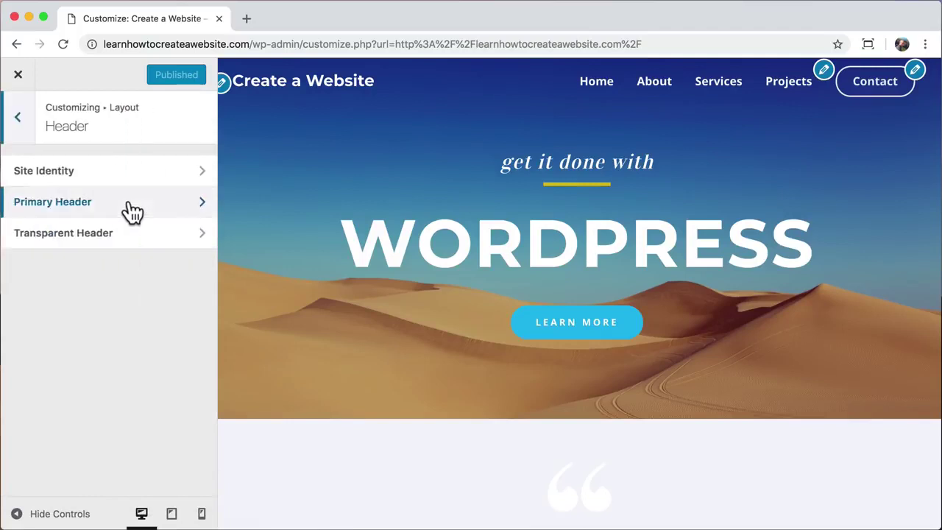
left_click(139, 173)
- Upload logo-blk.png and set it as the site logo, skipping cropping
left_click(51, 225)
left_click(66, 129)
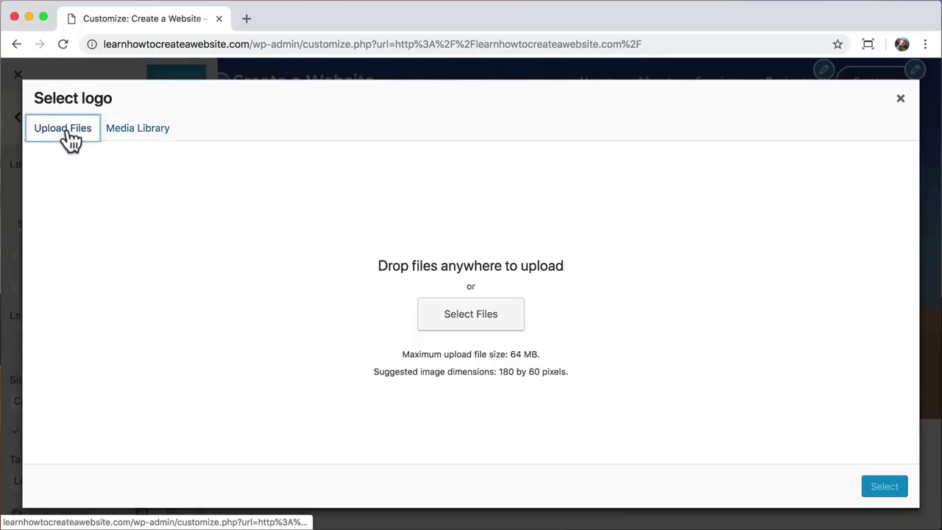
left_click(462, 328)
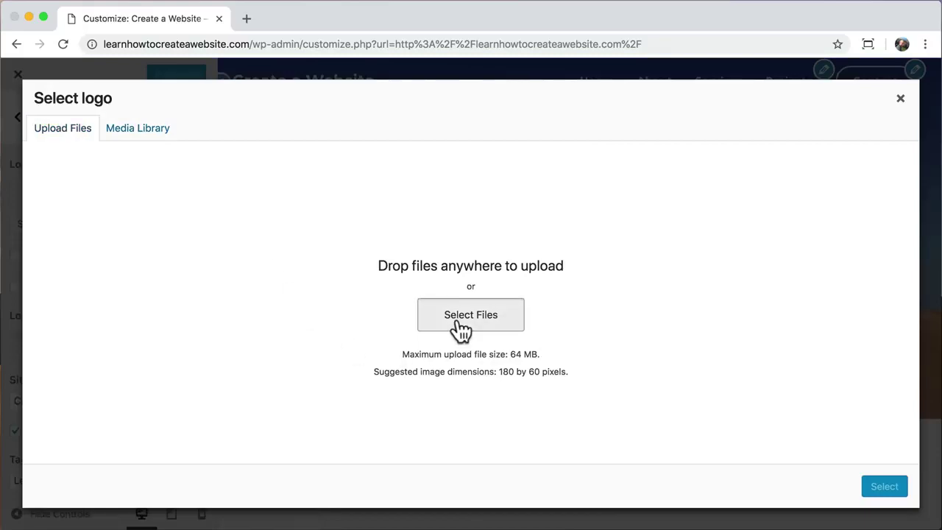
left_click(225, 121)
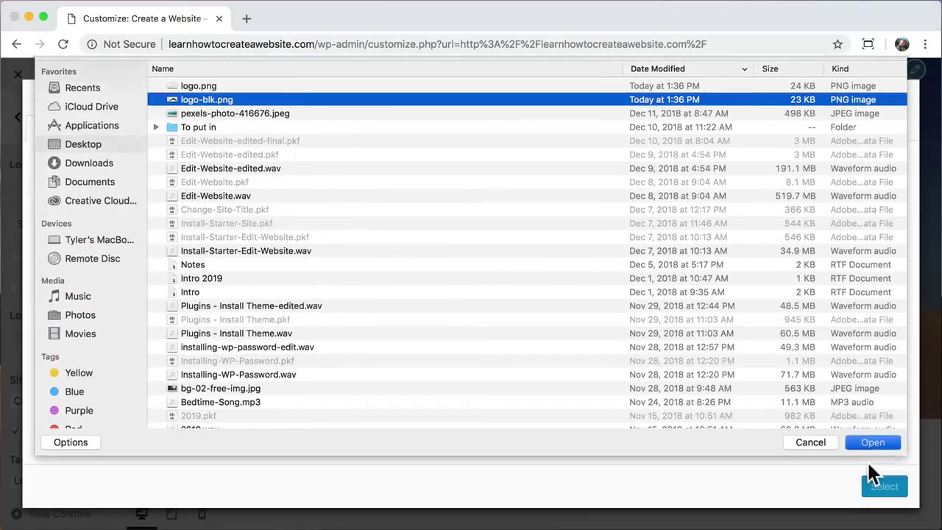
left_click(871, 464)
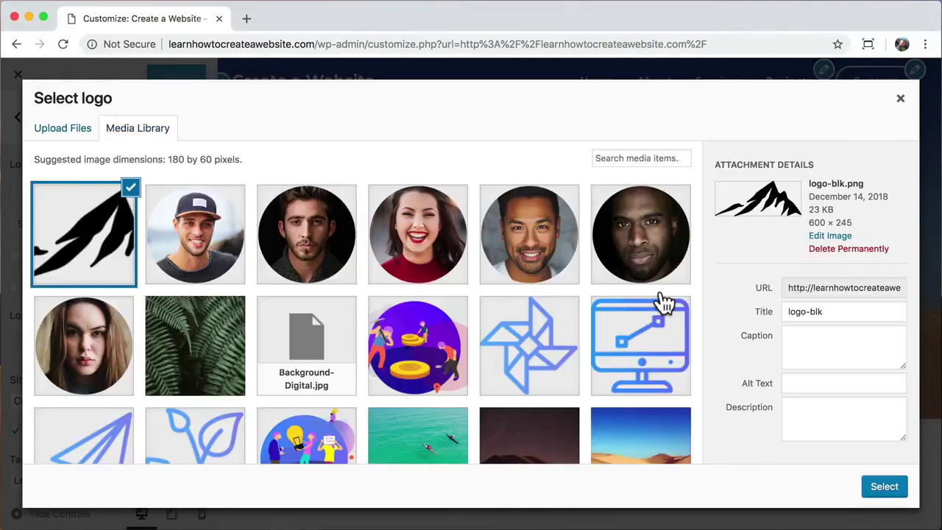
left_click(879, 492)
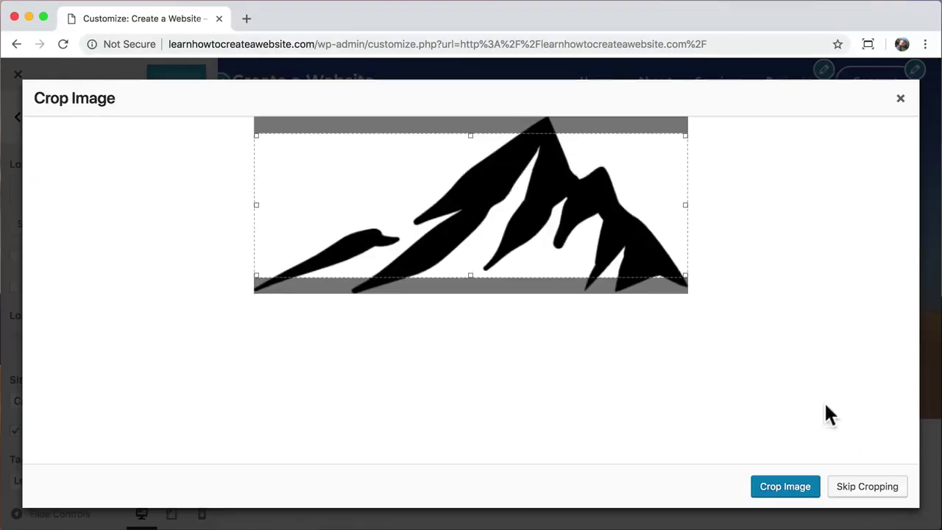
left_click(854, 487)
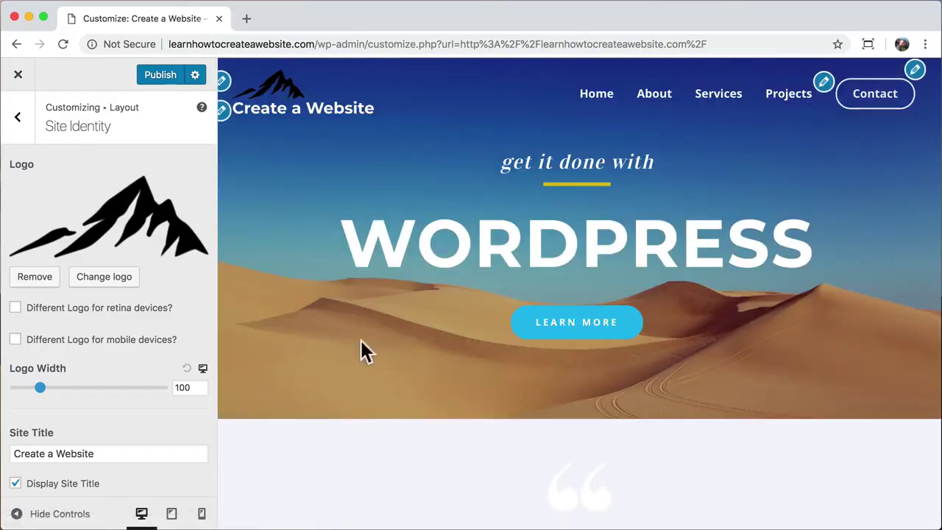
- Enable Inline Logo & Site Title and set the logo width to 75
scroll(131, 334, "down", 1)
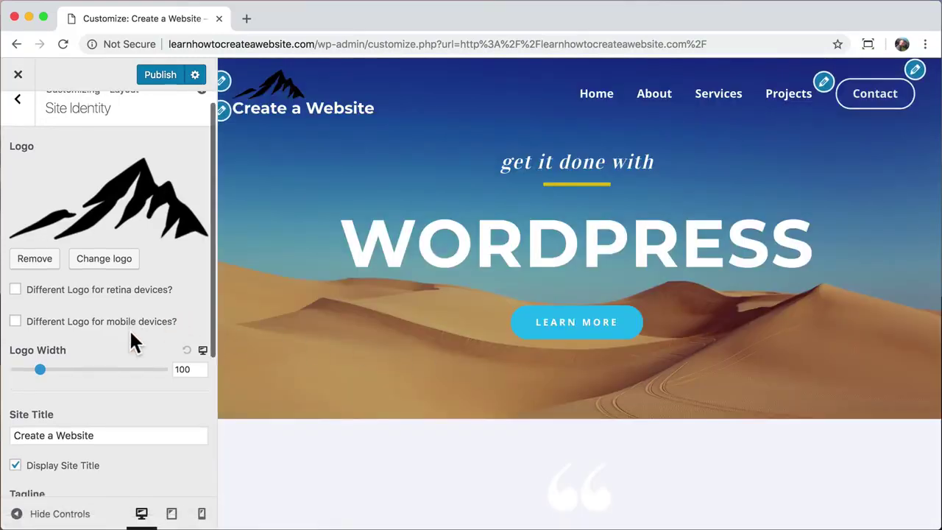
scroll(131, 335, "down", 5)
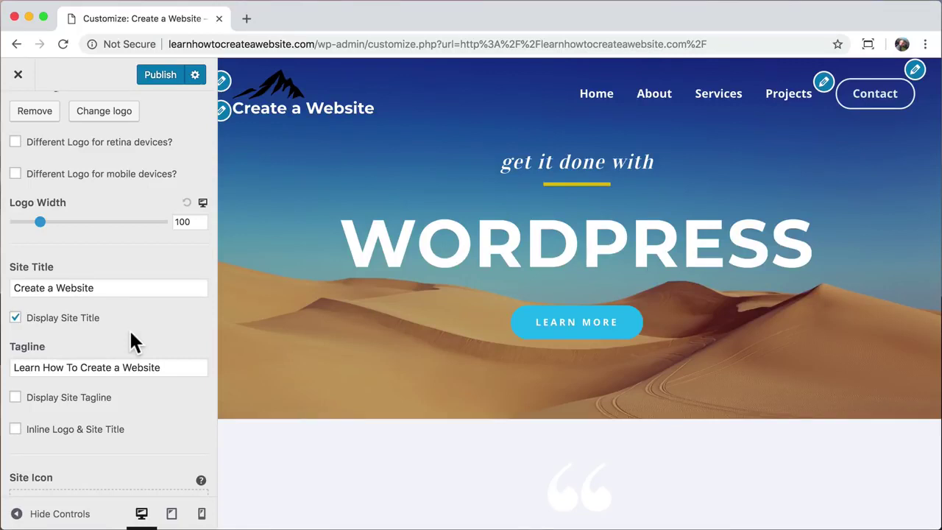
left_click(21, 437)
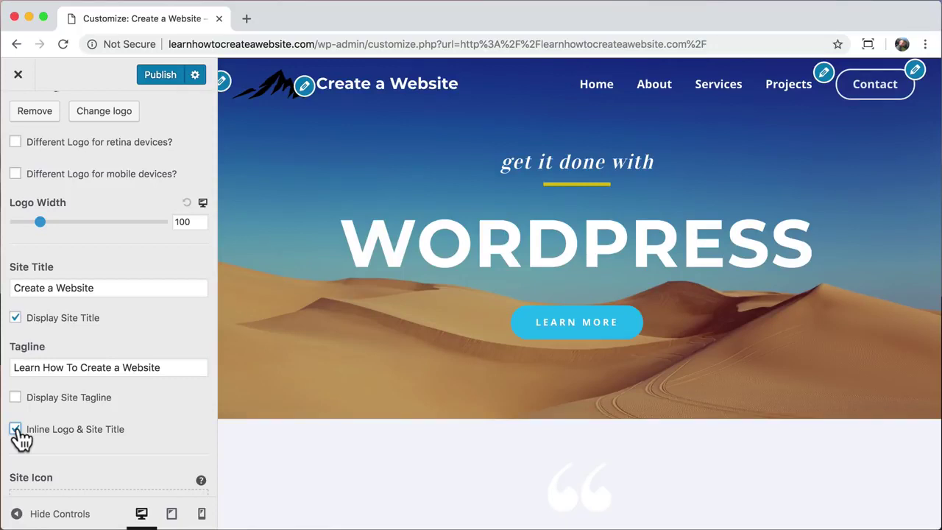
left_click(183, 221)
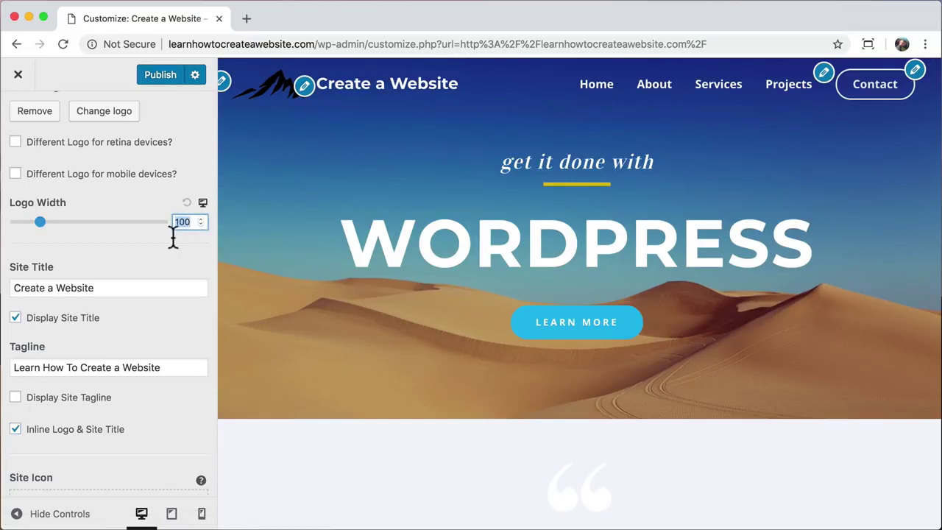
type("75")
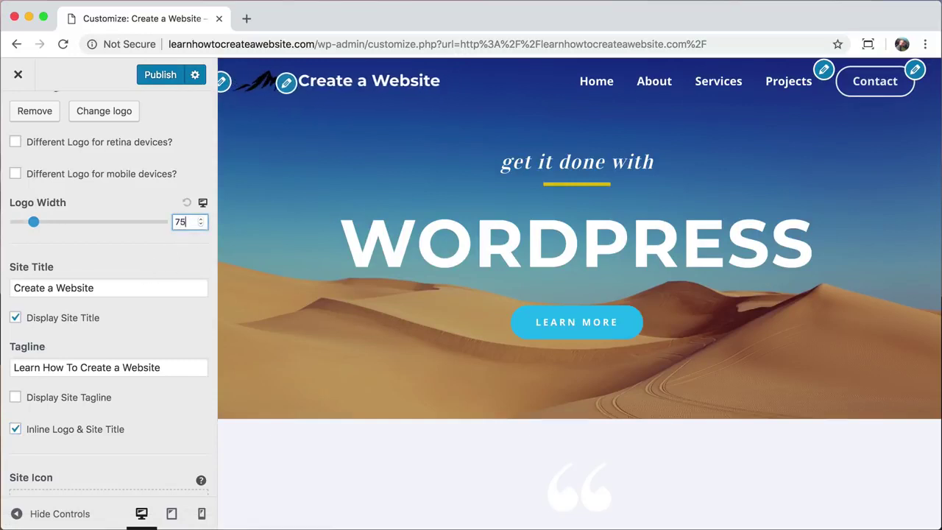
scroll(140, 199, "up", 5)
left_click(21, 121)
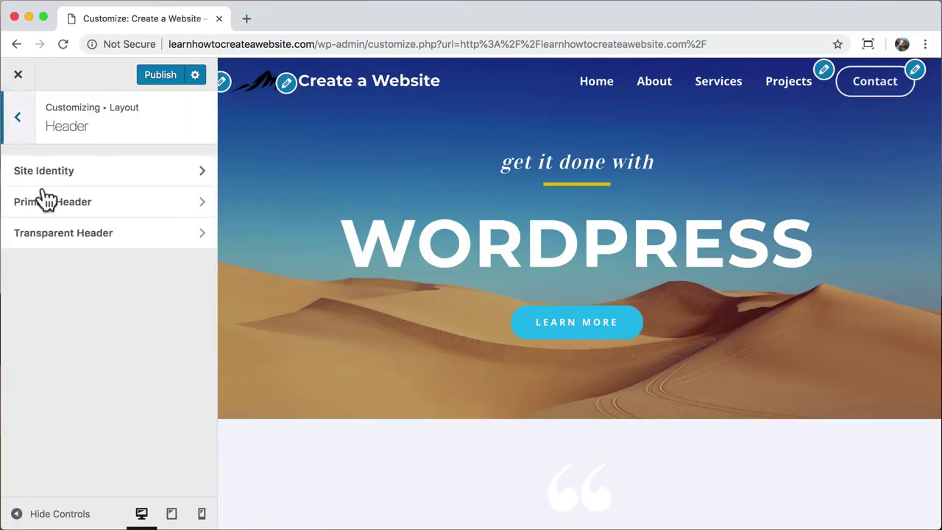
- Turn on a different transparent-header logo and upload the white logo.png for it
left_click(150, 233)
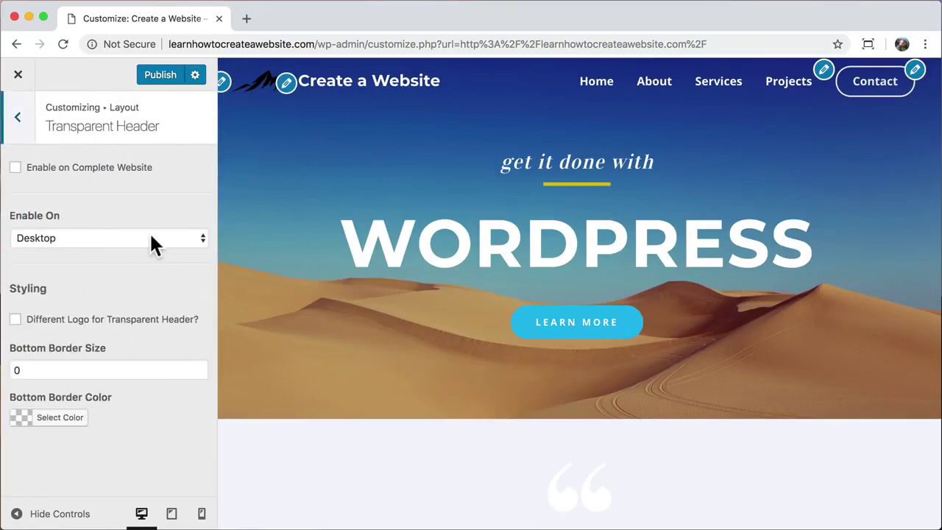
left_click(16, 319)
scroll(103, 353, "down", 1)
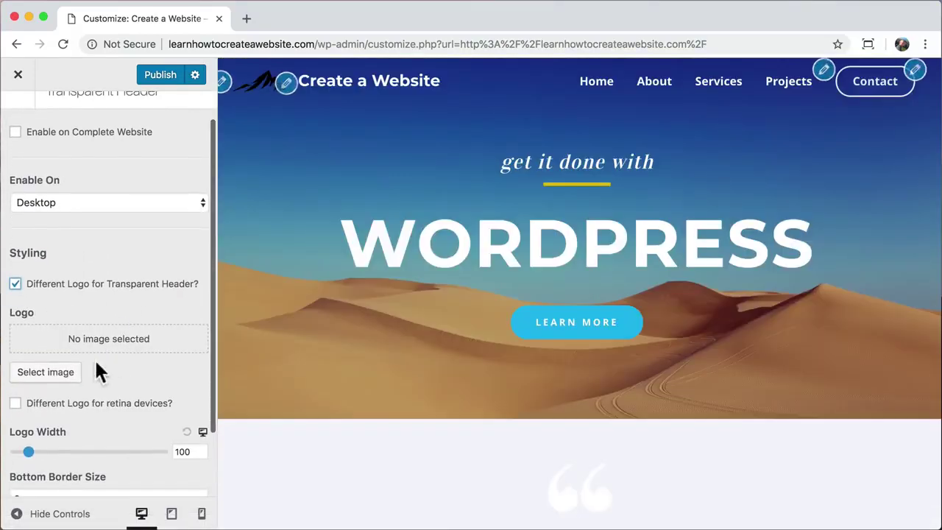
left_click(57, 381)
left_click(74, 131)
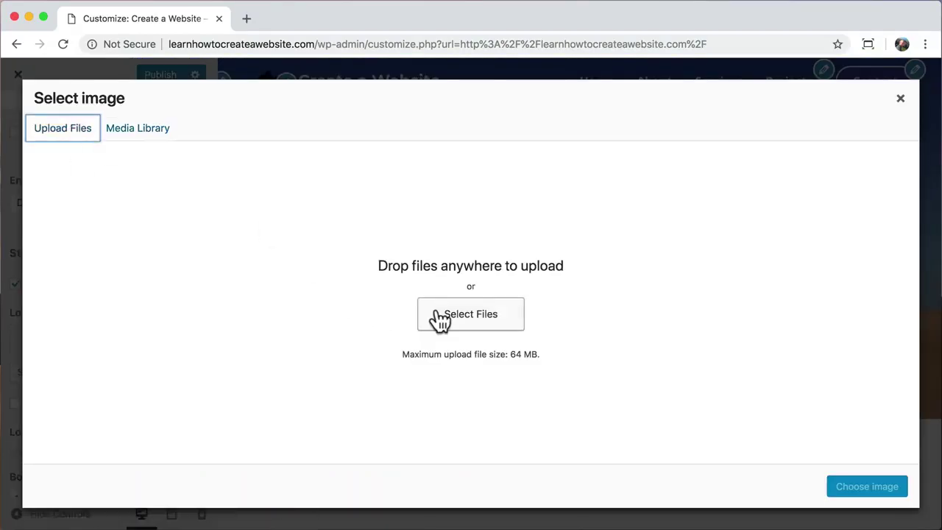
left_click(438, 318)
left_click(221, 109)
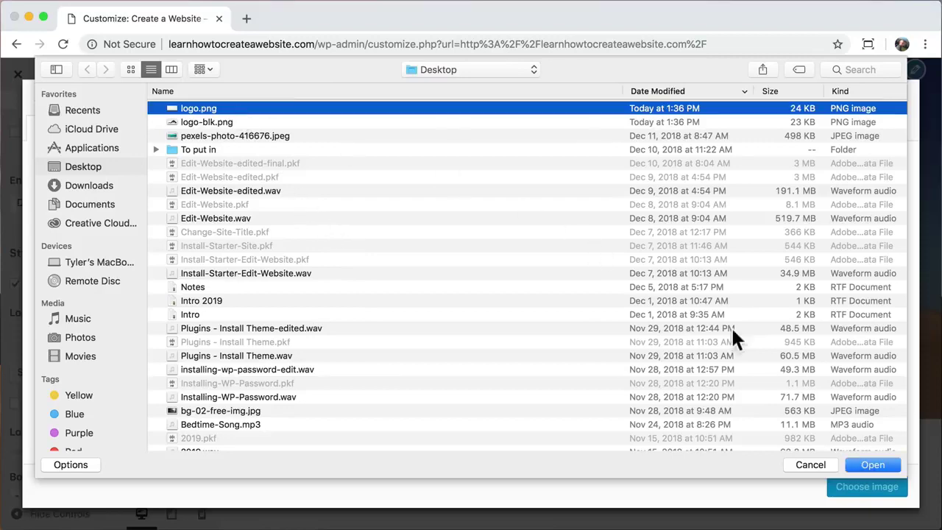
left_click(876, 462)
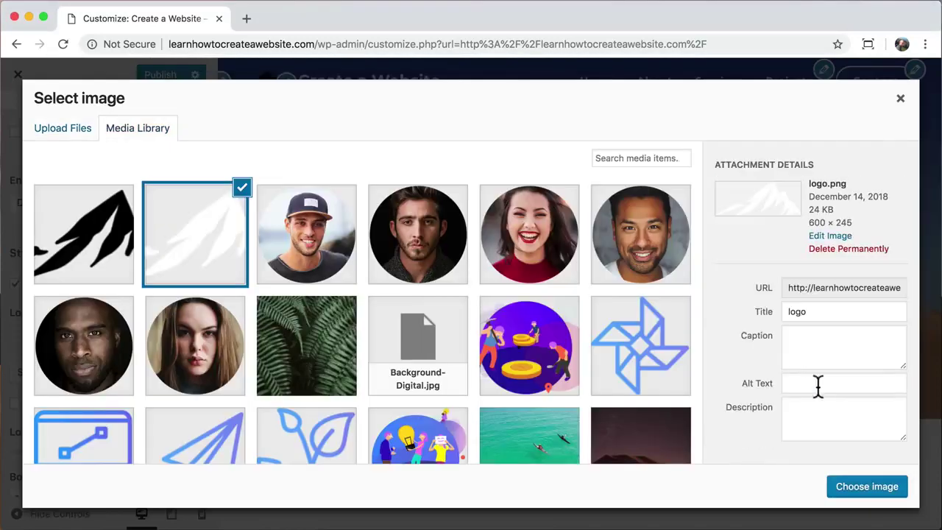
left_click(863, 489)
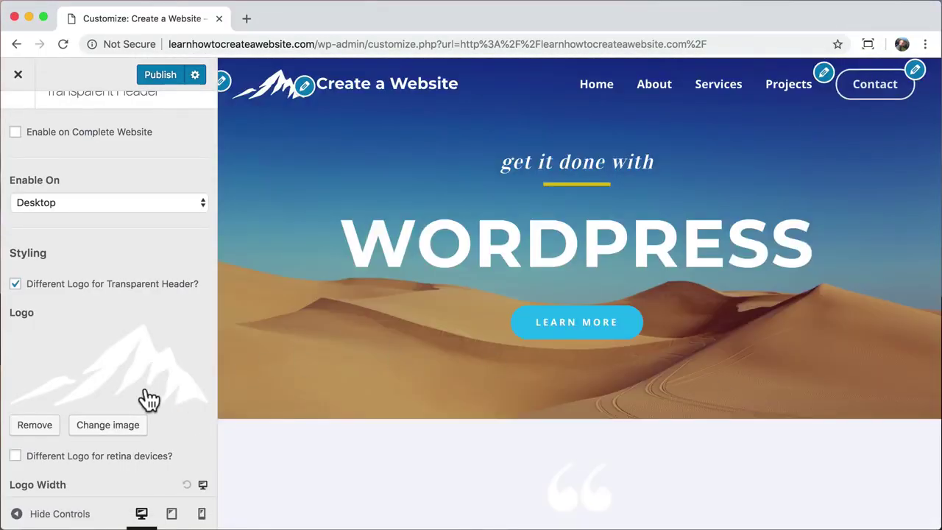
- Set the transparent header logo width to 75 and publish the changes
scroll(147, 400, "down", 2)
scroll(147, 400, "down", 1)
double_click(183, 388)
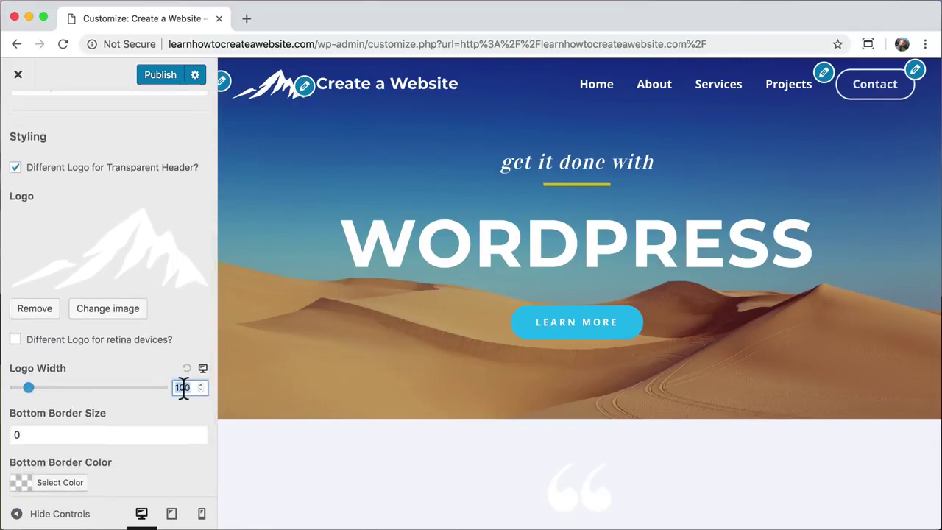
type("75")
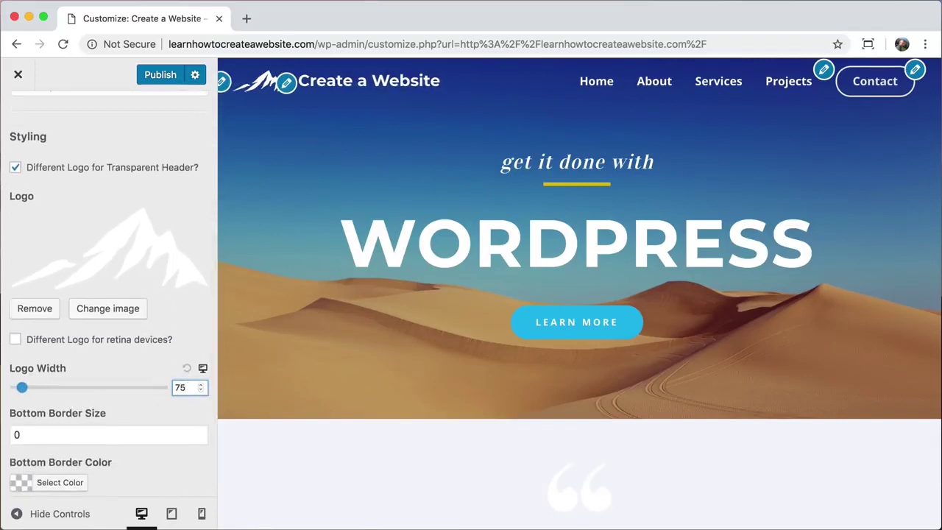
left_click(161, 73)
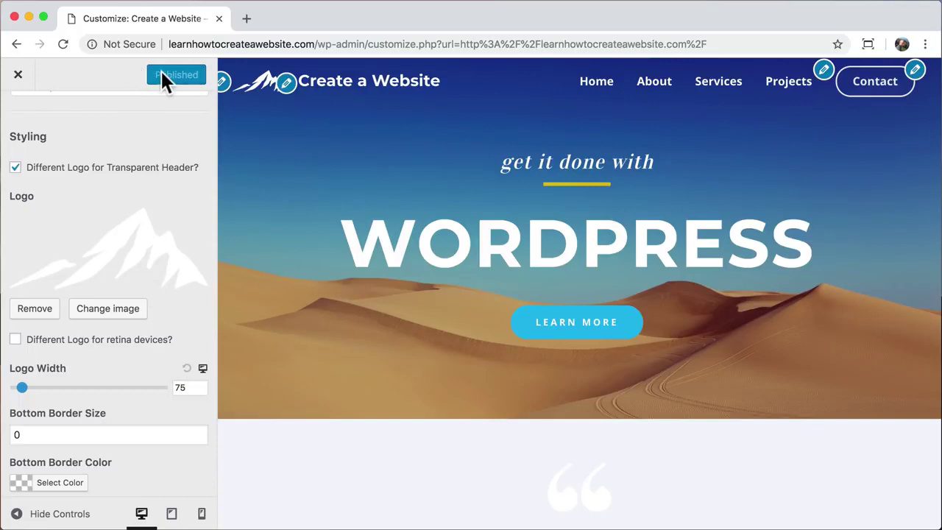
- Exit the Customizer, check the narrow mobile layout, restore full width, and scroll to the footer
left_click(19, 77)
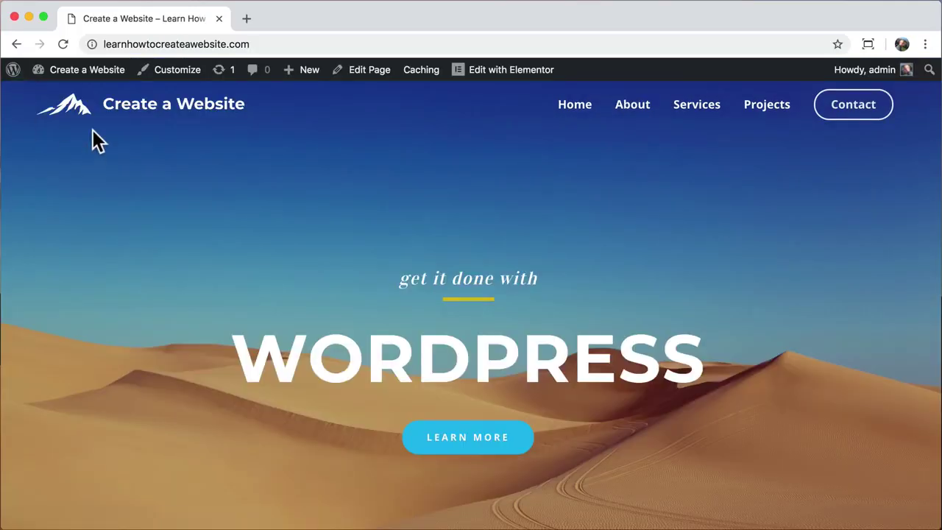
left_click_drag(937, 189, 95, 249)
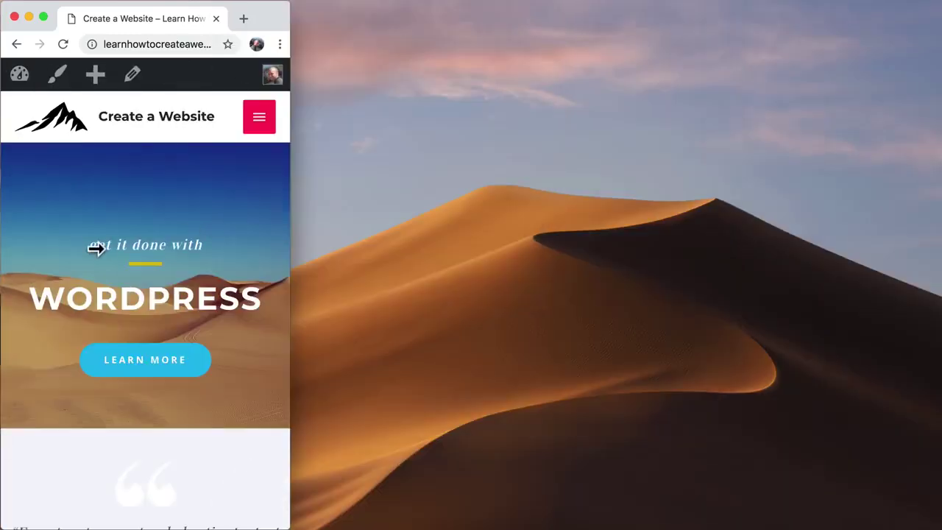
left_click_drag(290, 243, 940, 250)
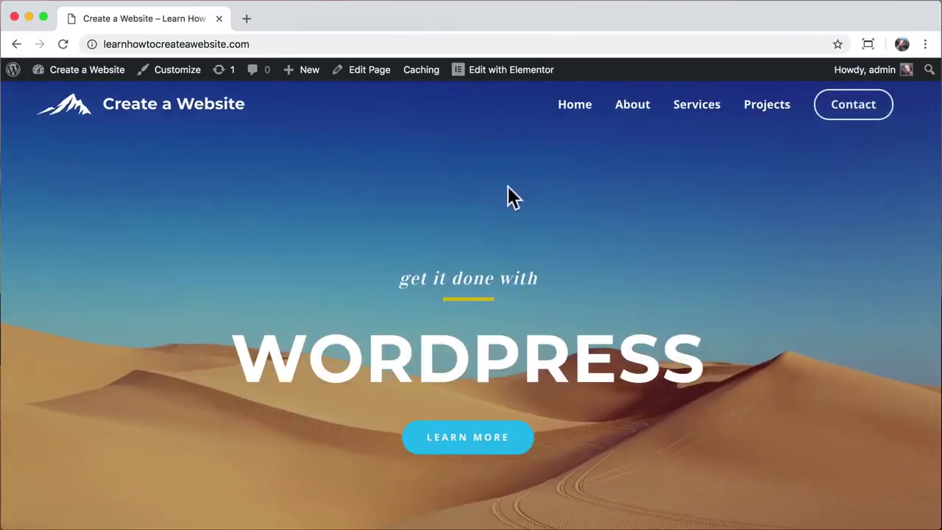
scroll(235, 198, "down", 15)
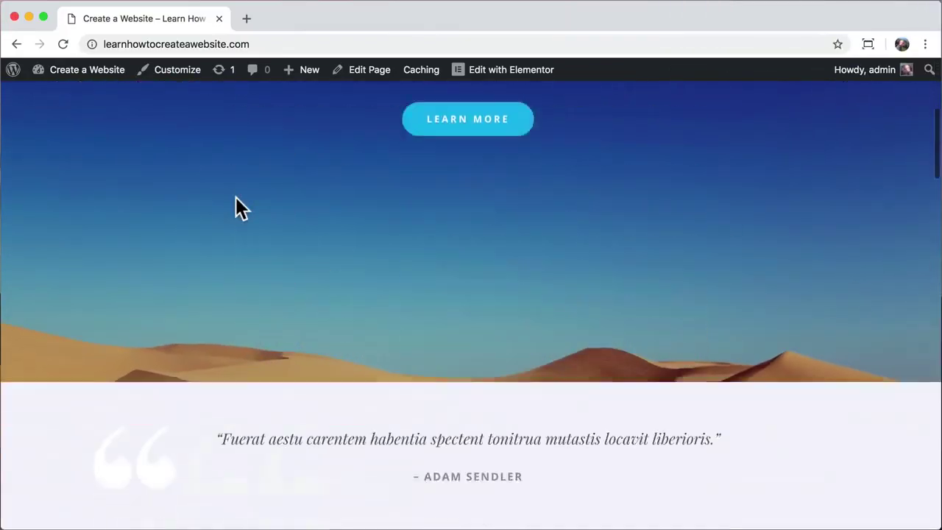
scroll(237, 206, "down", 10)
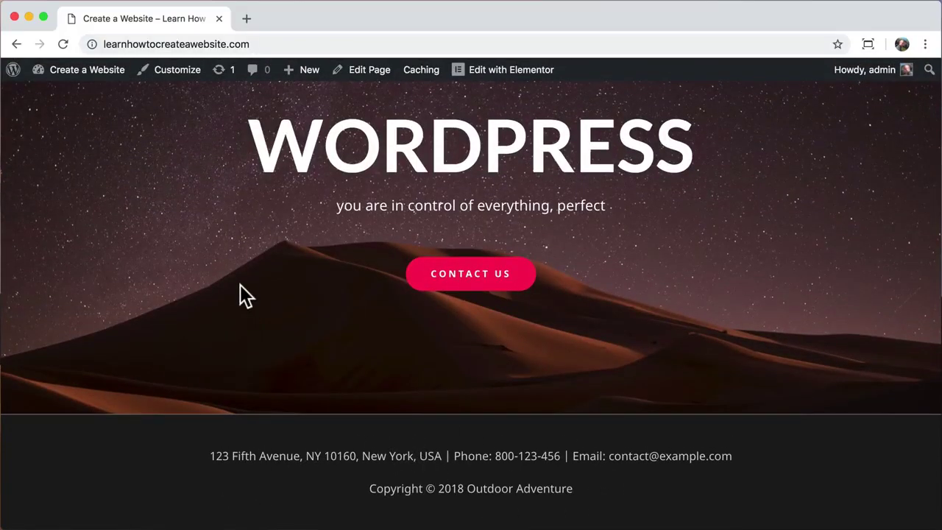
- In Footer Bar settings, try the side-by-side layout and revert to stacked layout 2
left_click(177, 72)
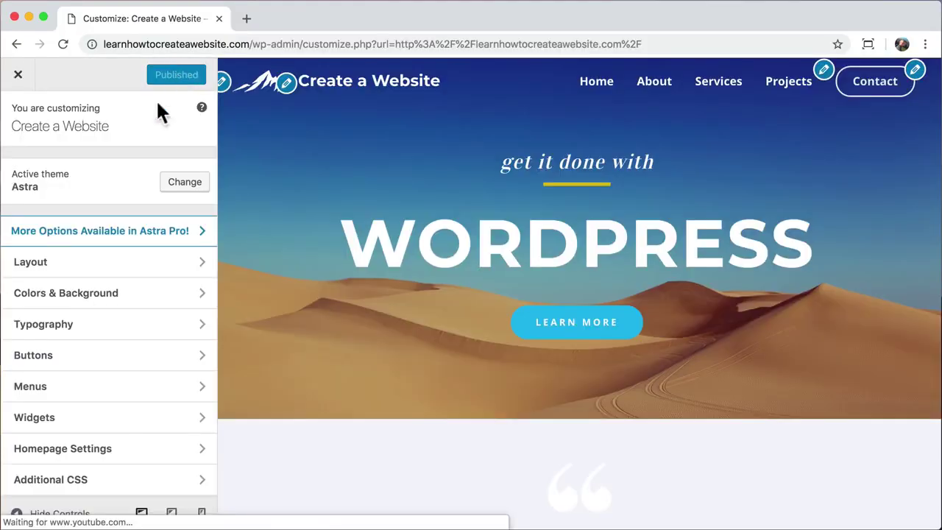
left_click(192, 270)
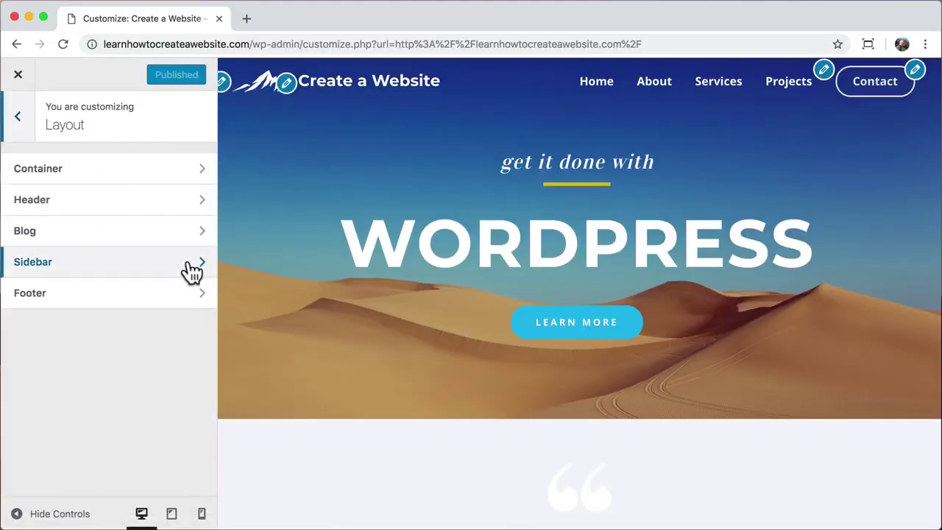
left_click(166, 302)
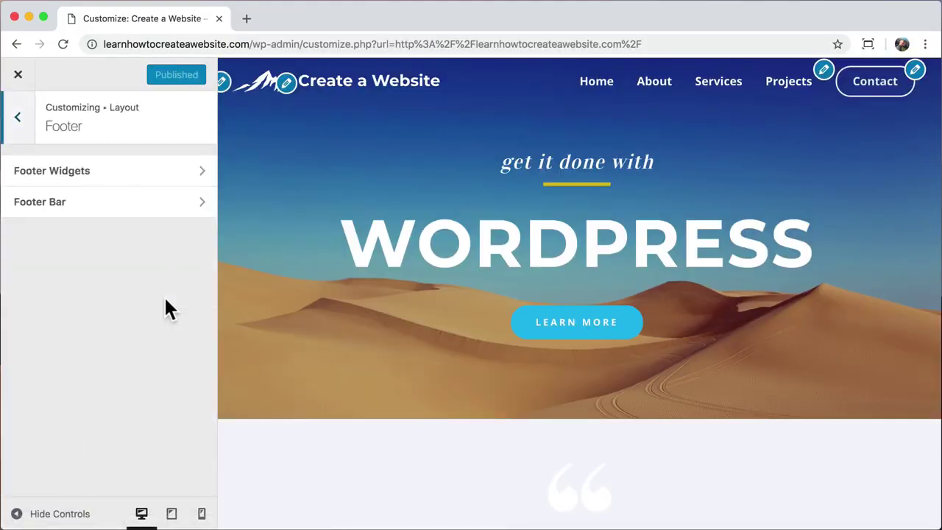
left_click(144, 209)
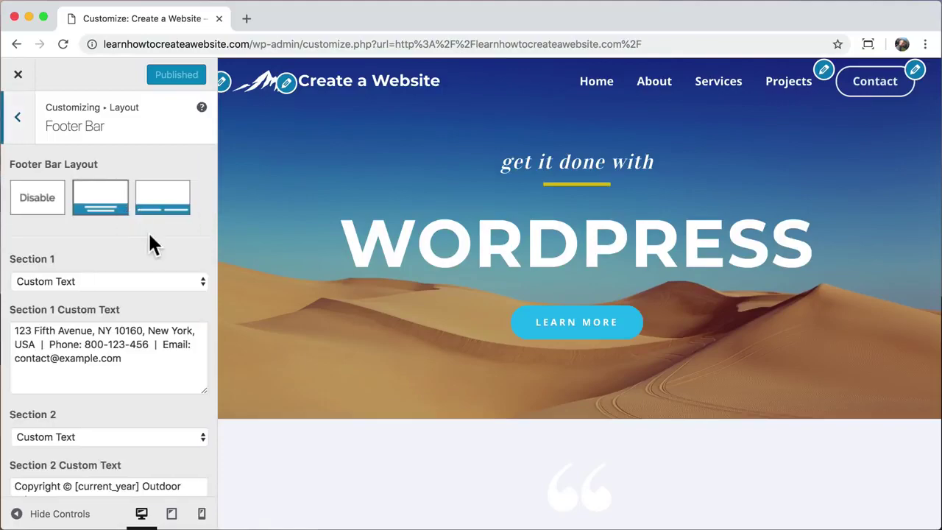
scroll(269, 272, "down", 20)
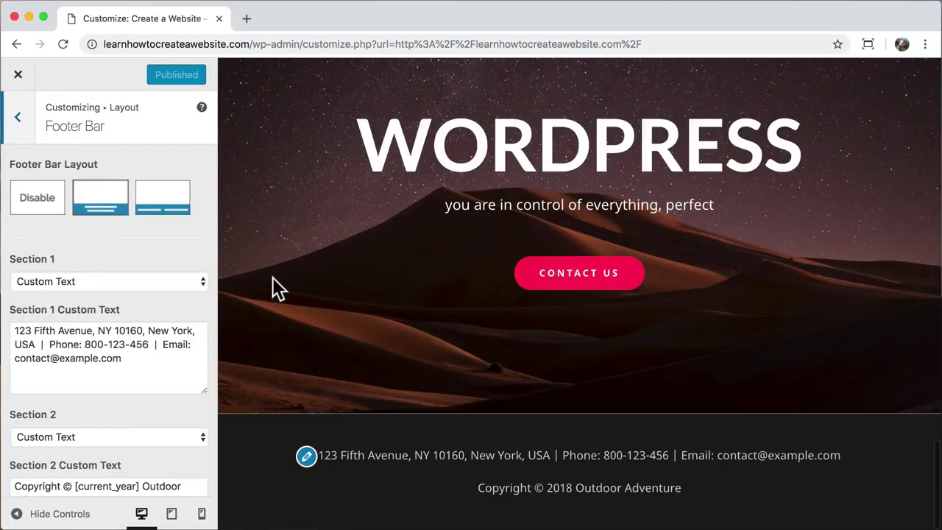
left_click(161, 213)
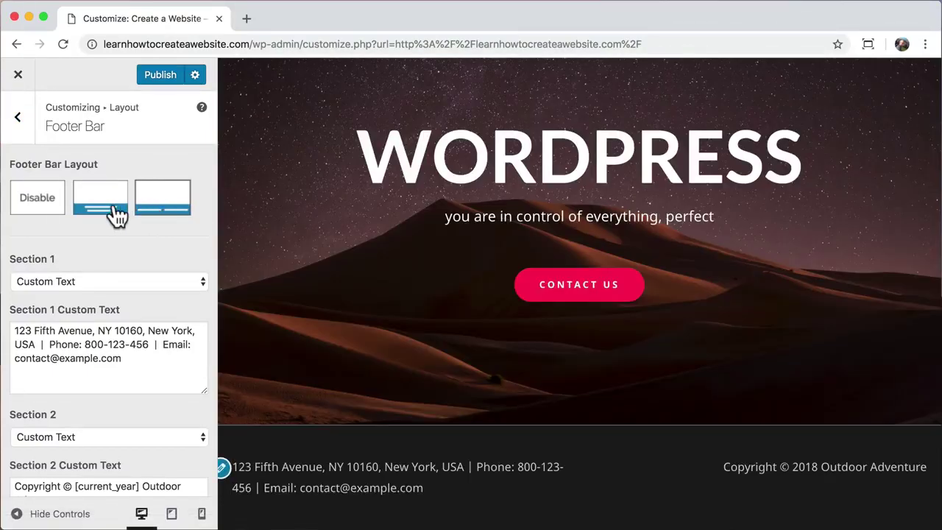
left_click(105, 209)
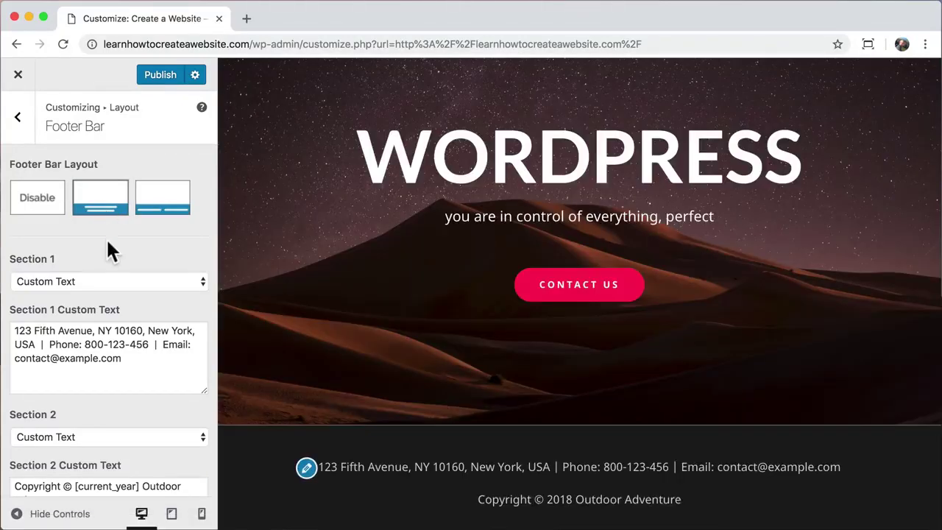
- Copy the contact text into Section 2 before the copyright with ' |', and set Section 1 to Footer Menu
scroll(106, 238, "down", 2)
left_click_drag(140, 292, 3, 258)
right_click(72, 254)
left_click(100, 361)
left_click(135, 288)
right_click(20, 418)
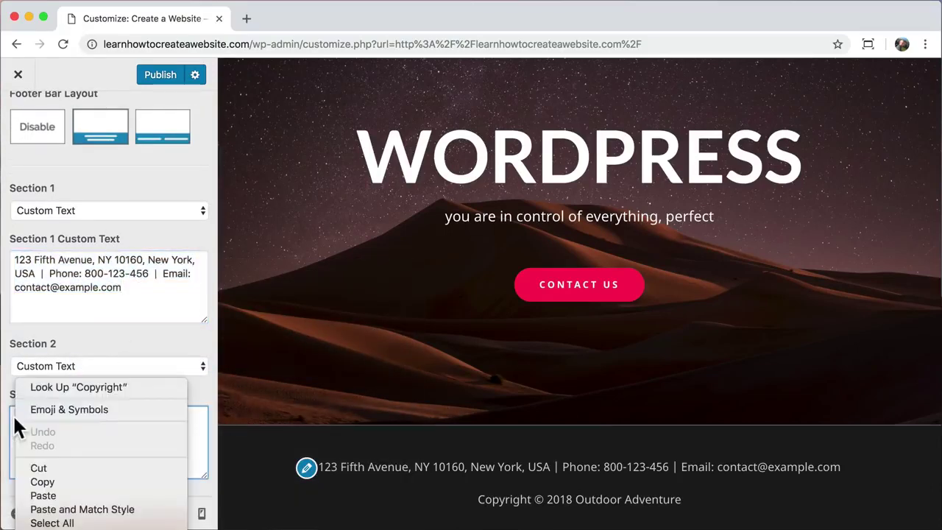
left_click(44, 498)
type("|")
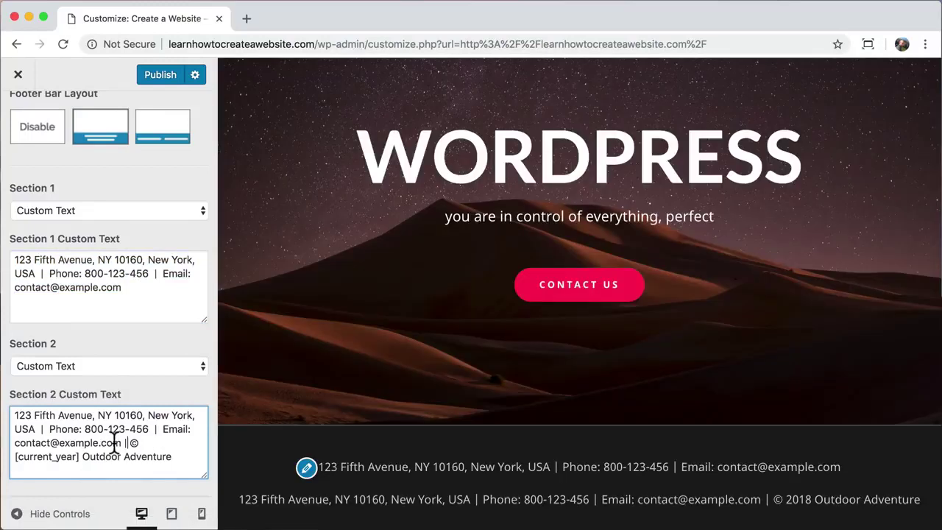
left_click(116, 213)
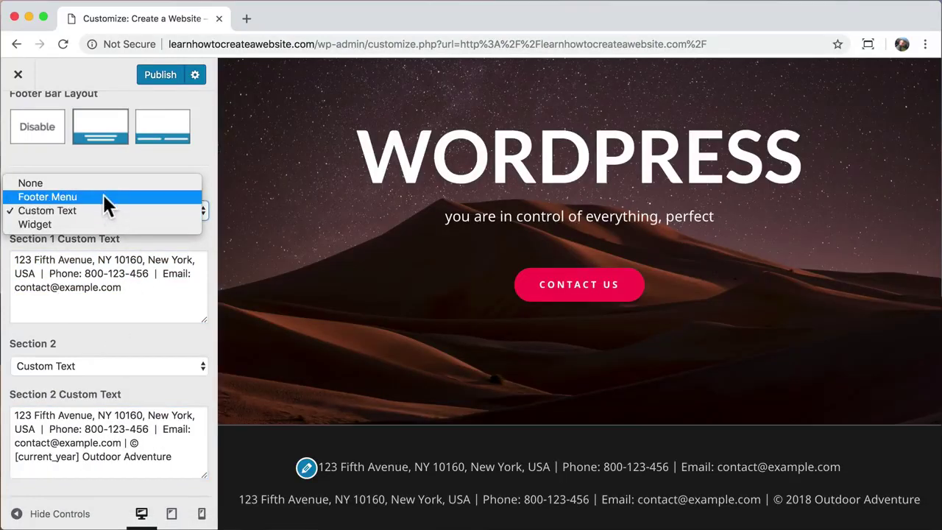
left_click(103, 193)
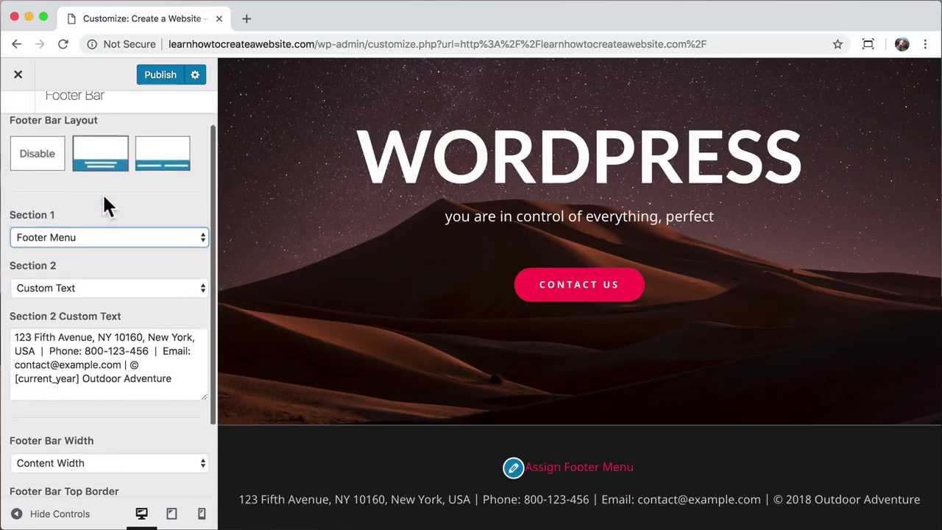
- Tick the Footer Menu location on the existing main menu so its links appear in the footer
scroll(102, 198, "up", 2)
left_click(18, 118)
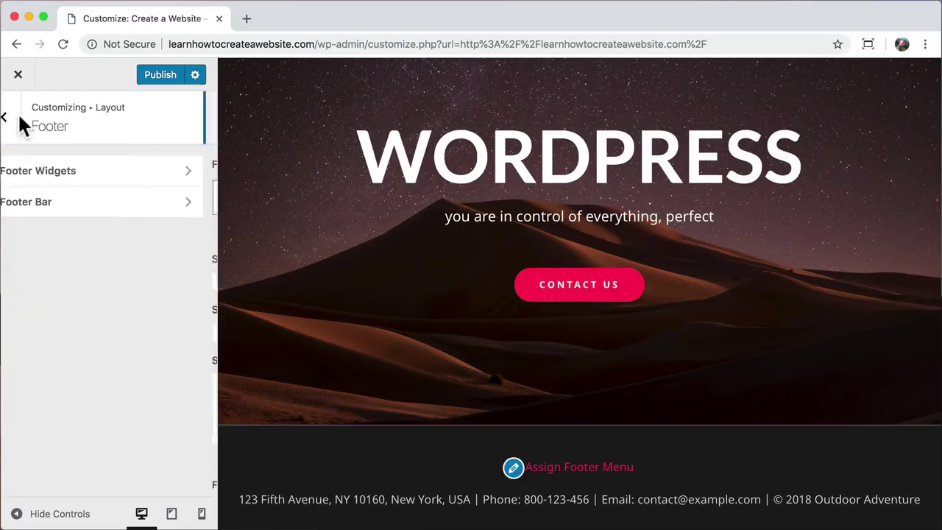
left_click(19, 120)
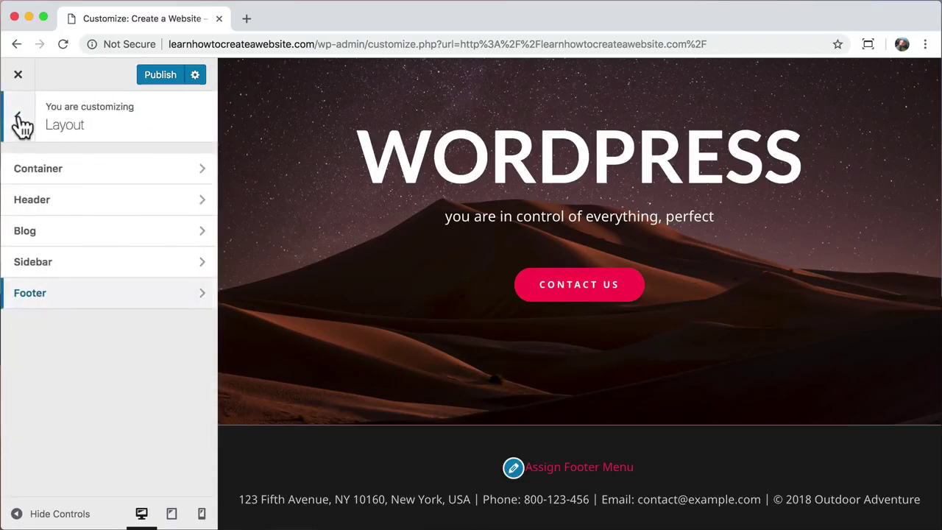
left_click(19, 119)
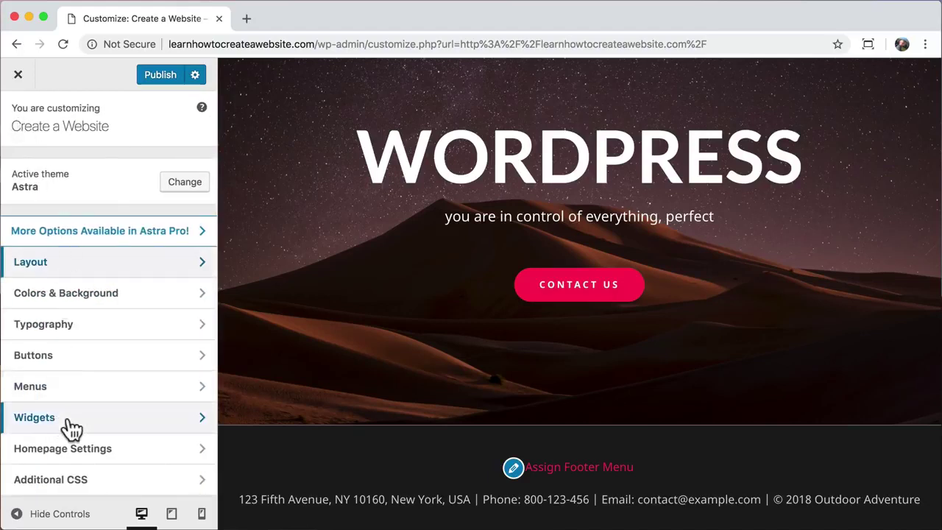
left_click(94, 391)
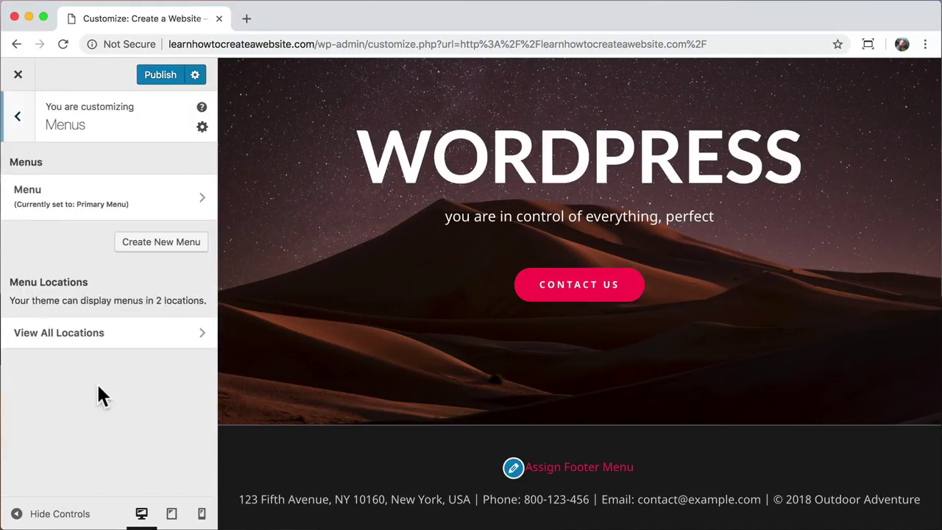
left_click(109, 199)
scroll(64, 322, "down", 2)
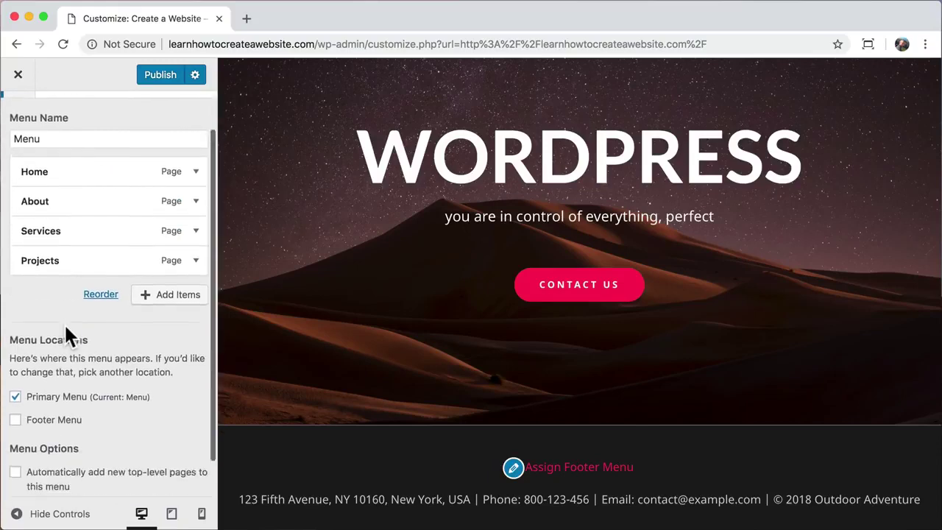
left_click(16, 414)
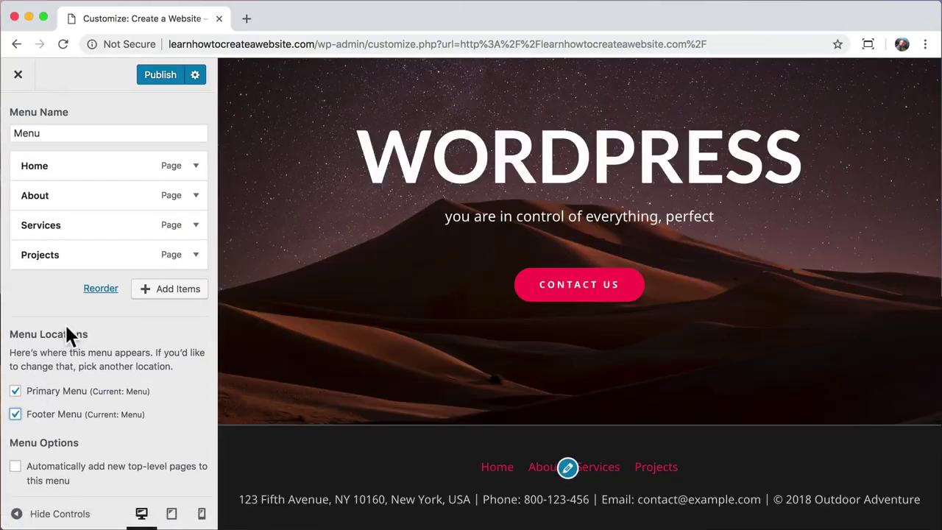
scroll(65, 328, "up", 2)
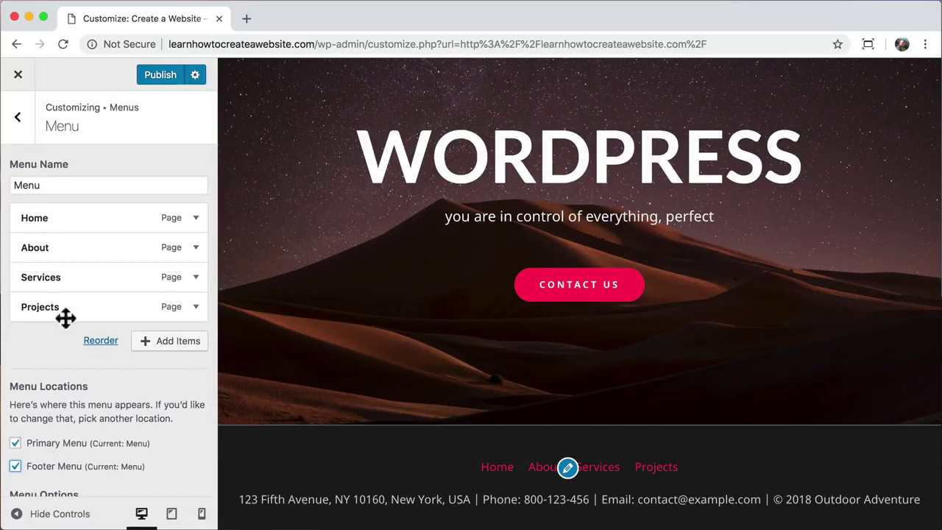
left_click(20, 118)
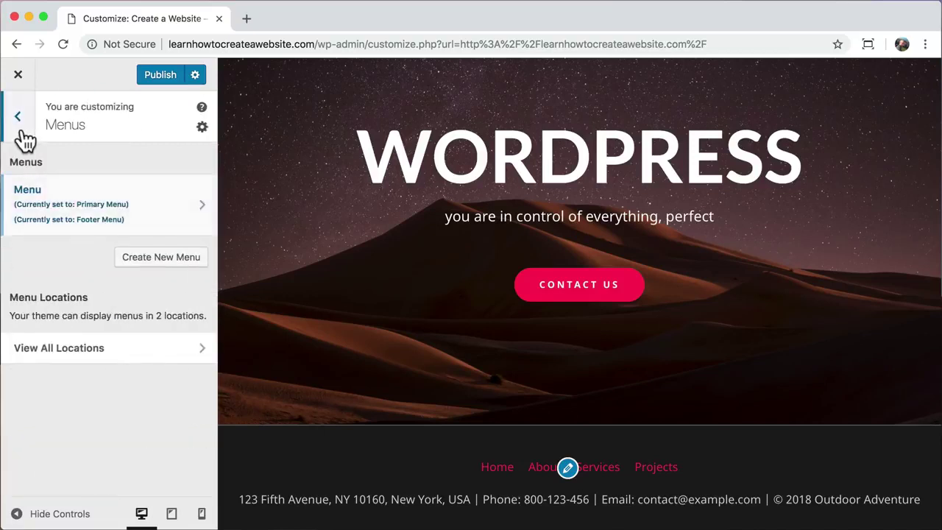
left_click(22, 134)
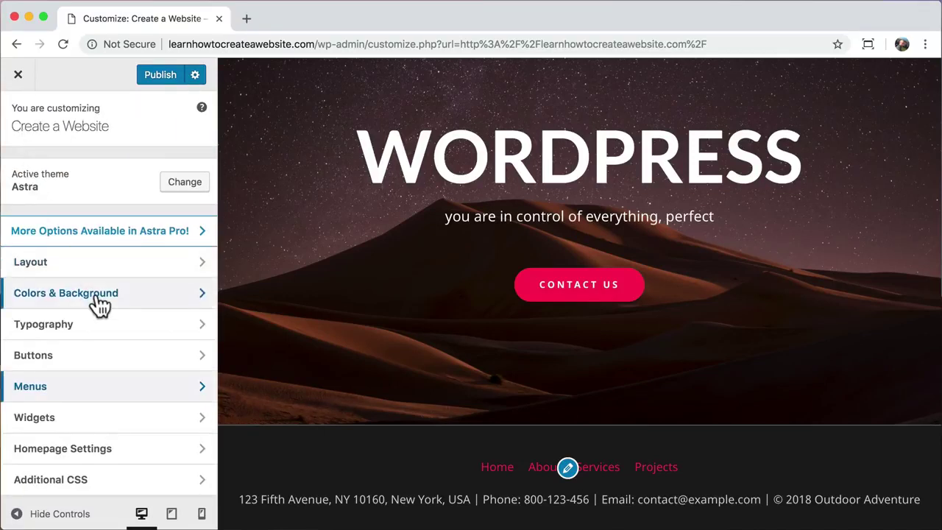
left_click(96, 293)
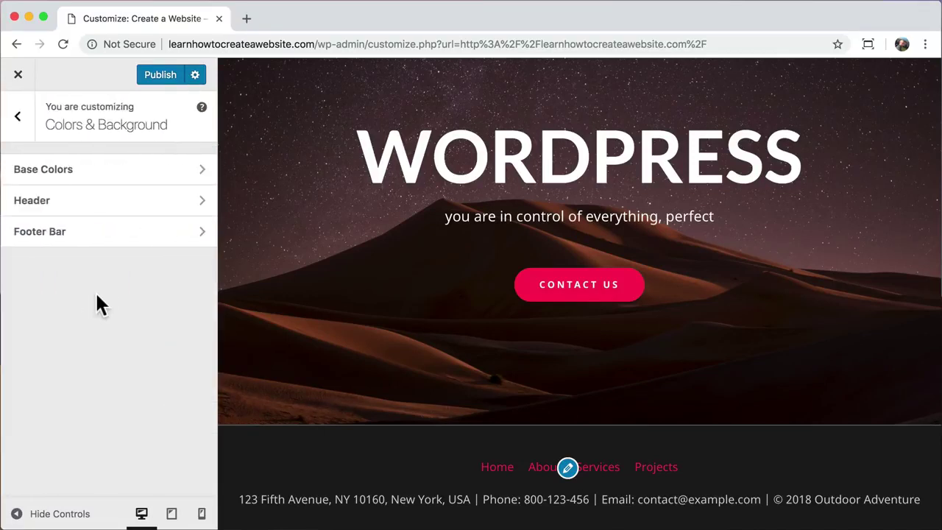
- Change the Footer Bar Link Color to the white swatch
left_click(118, 248)
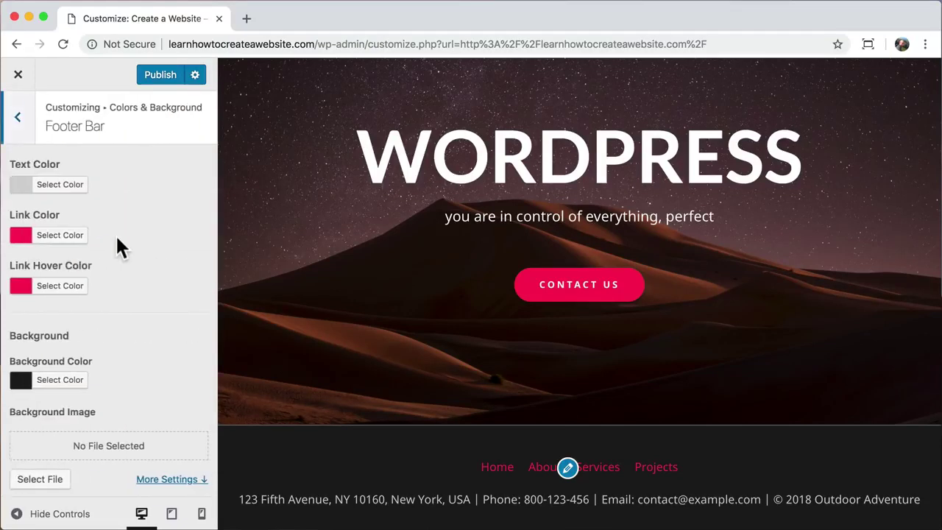
left_click(64, 237)
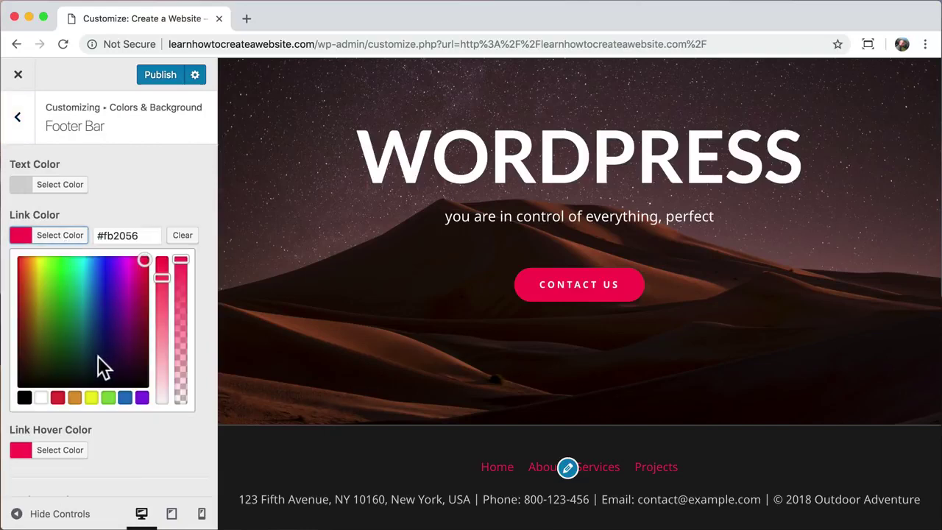
left_click(41, 397)
left_click(183, 207)
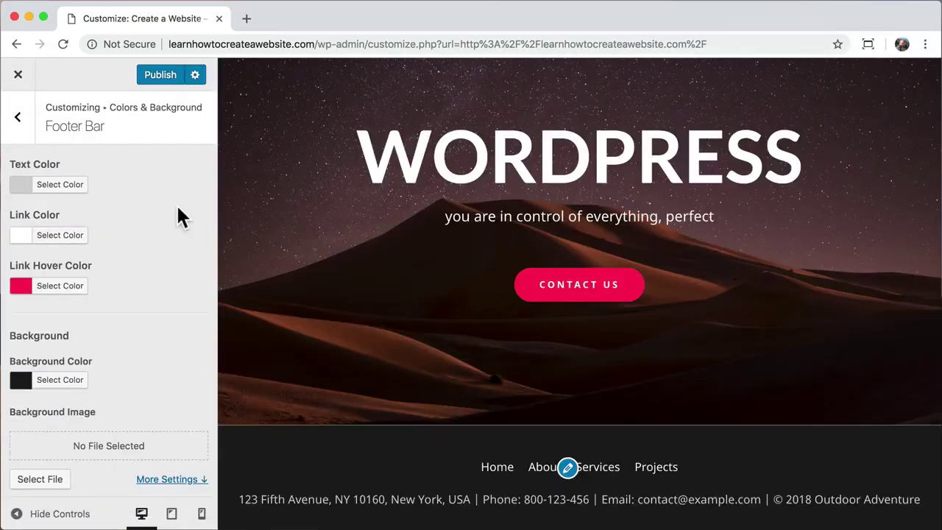
left_click(18, 117)
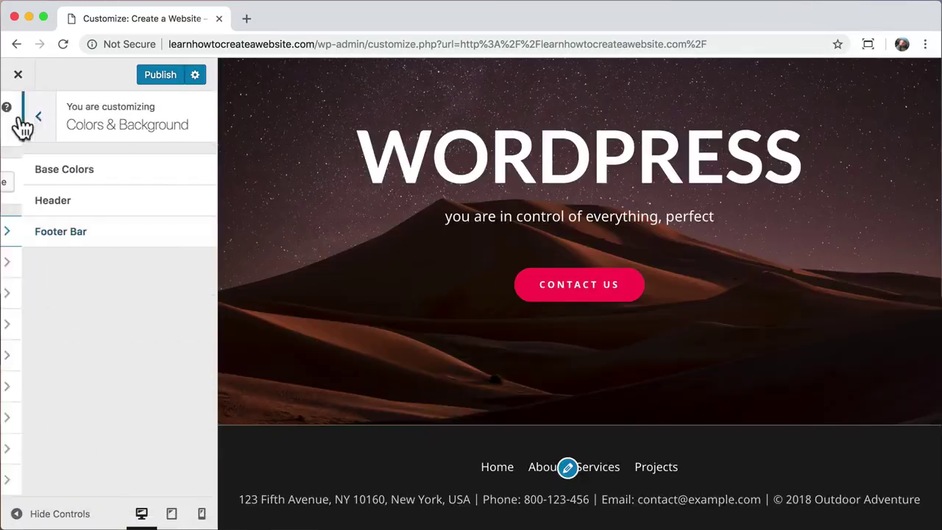
left_click(17, 117)
- Remove the Footer Menu location from the existing main menu
left_click(98, 396)
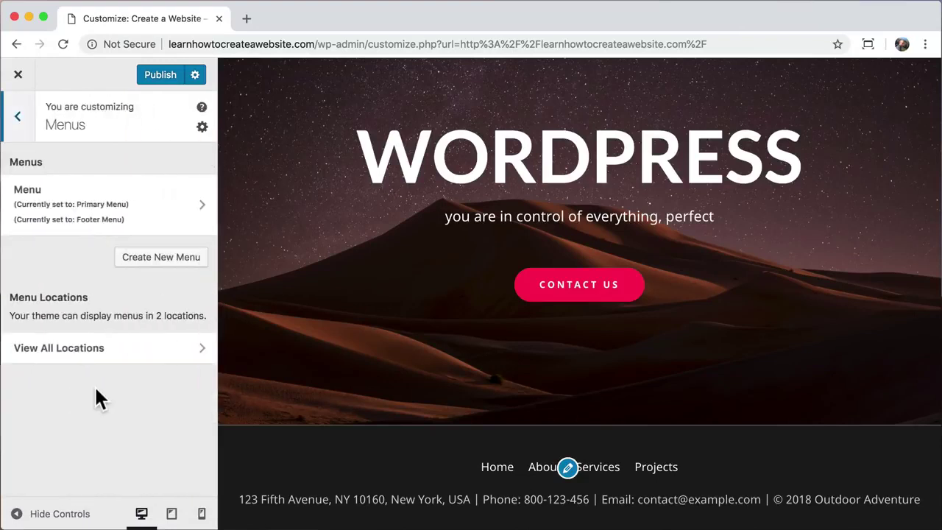
left_click(152, 215)
left_click(16, 468)
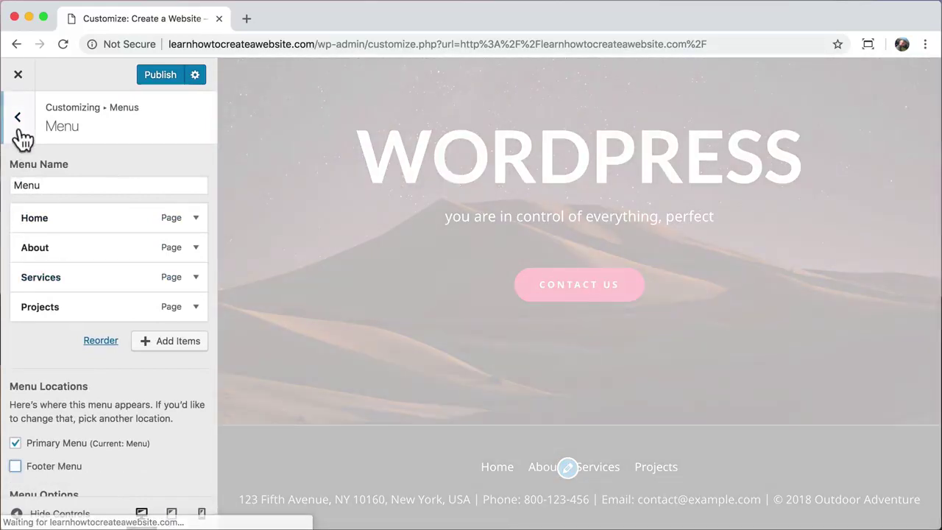
left_click(19, 117)
- Create a new menu named Footer assigned to the Footer Menu location
left_click(147, 243)
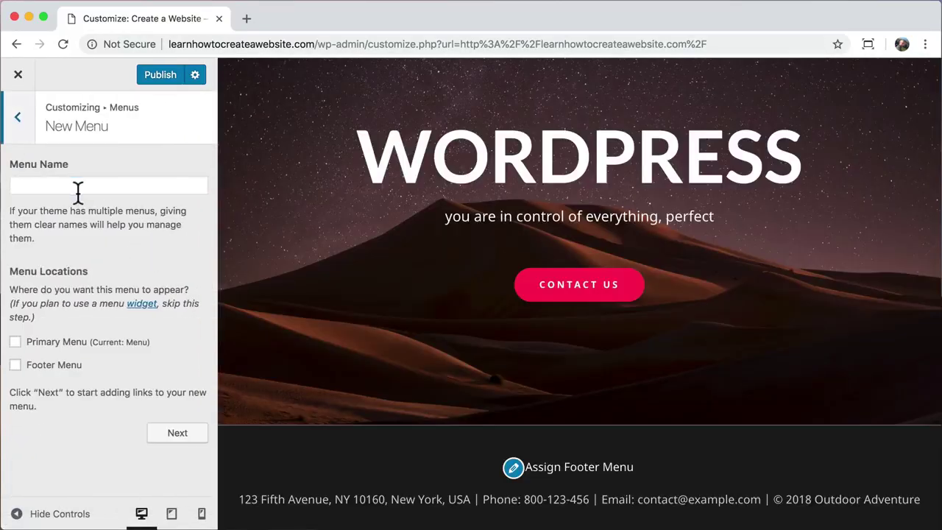
type("Footer")
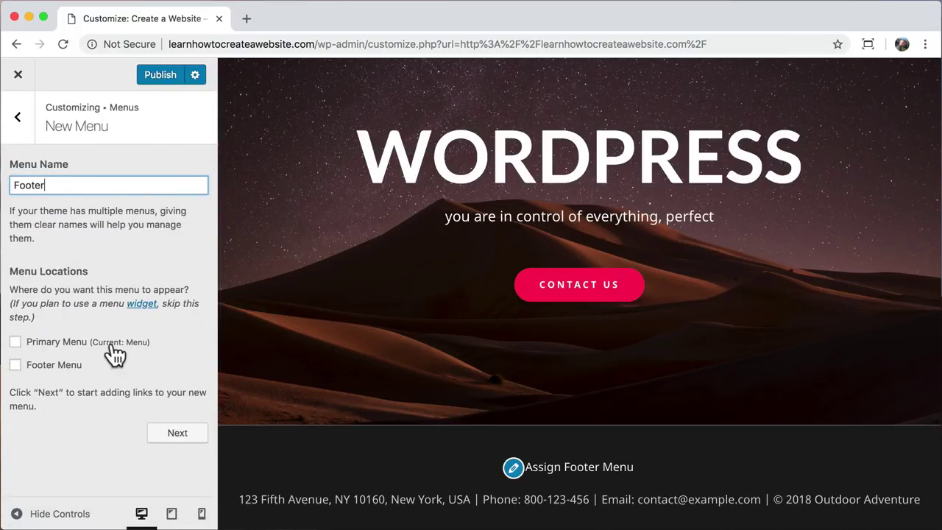
left_click(15, 365)
left_click(182, 442)
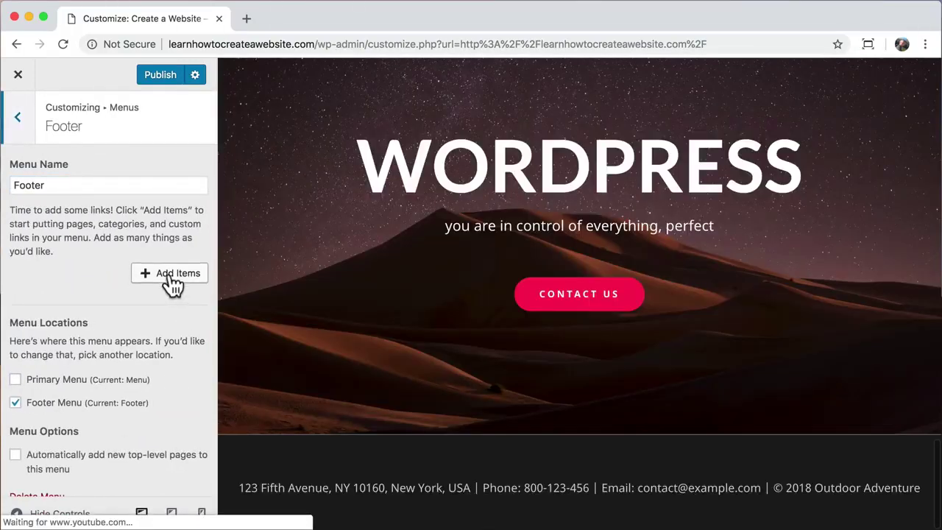
- Add Home, About, Services, Projects and Contact to the Footer menu
left_click(171, 283)
left_click(274, 184)
left_click(246, 283)
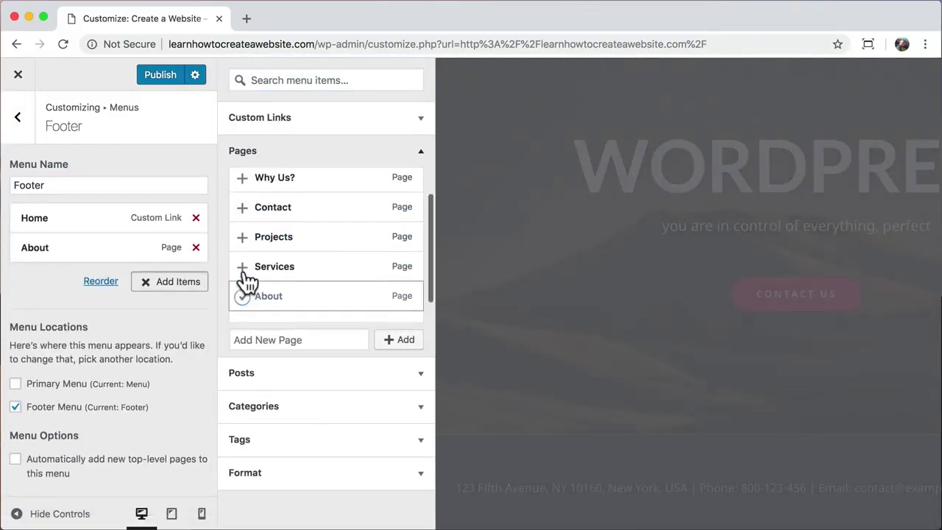
left_click(247, 272)
left_click(248, 237)
left_click(247, 206)
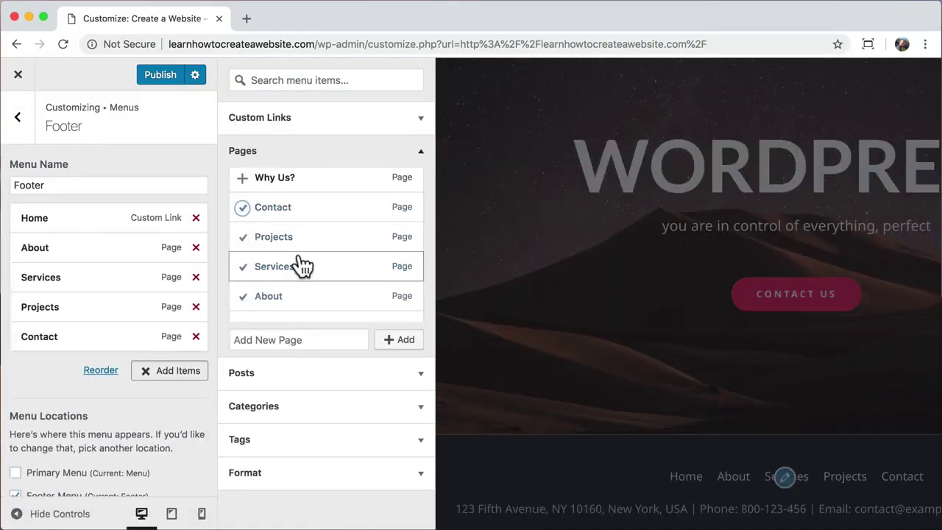
left_click(20, 123)
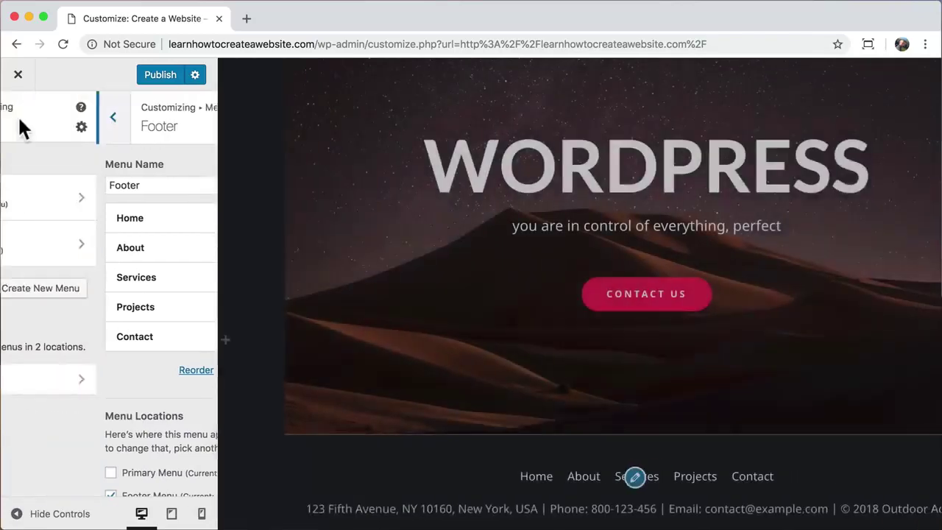
left_click(20, 124)
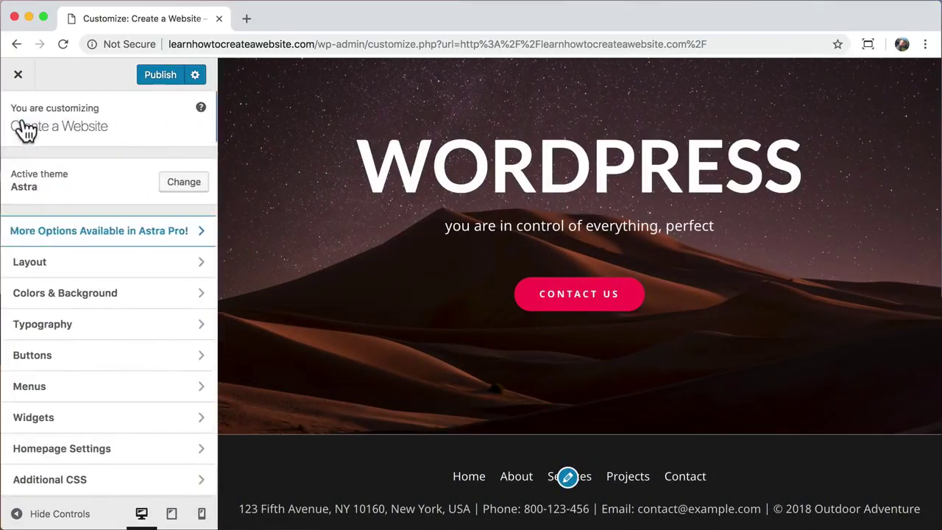
left_click(106, 273)
- Set the Footer Bar top border colour to near-black #1c1c1c
left_click(113, 302)
left_click(122, 211)
scroll(126, 302, "down", 3)
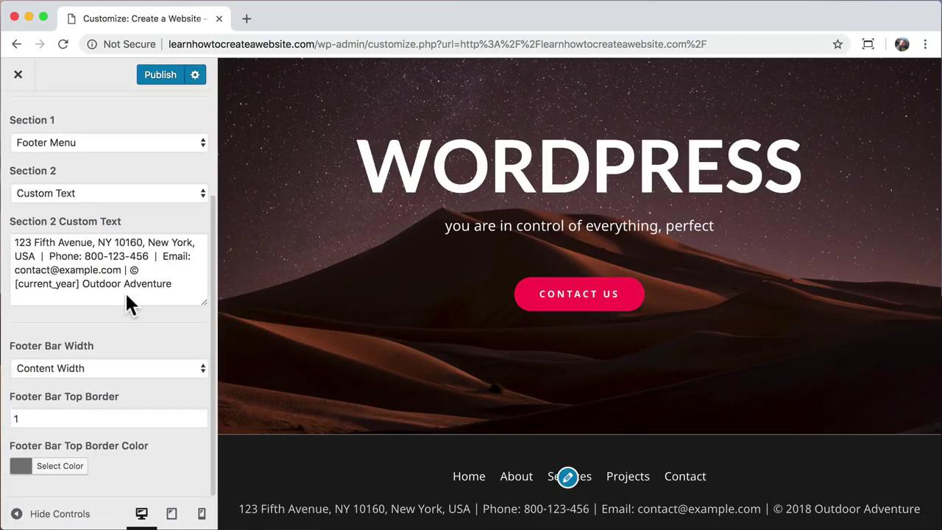
left_click(59, 471)
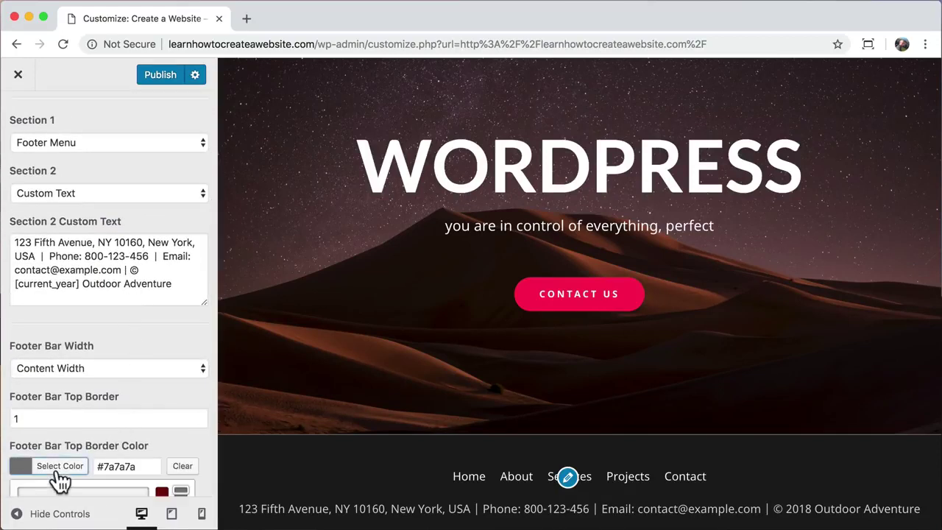
scroll(114, 402, "down", 3)
left_click_drag(41, 415, 14, 440)
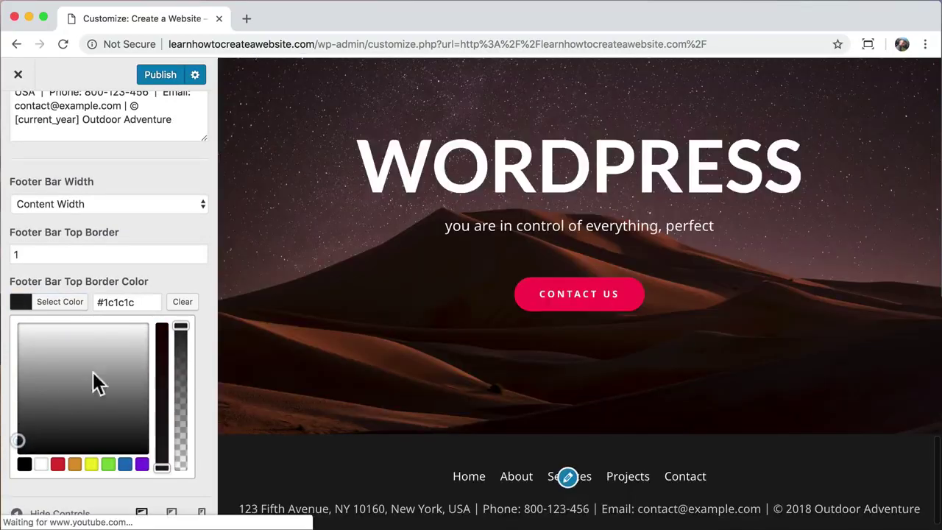
- Rewrite the Section 2 footer text with the new contact details, add <br> before the copyright line, and publish
left_click(184, 283)
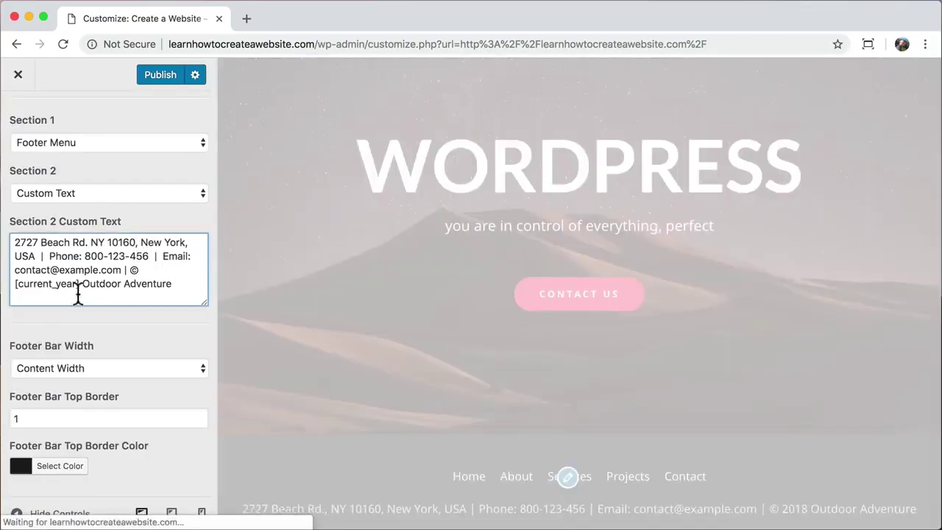
left_click_drag(168, 256, 123, 269)
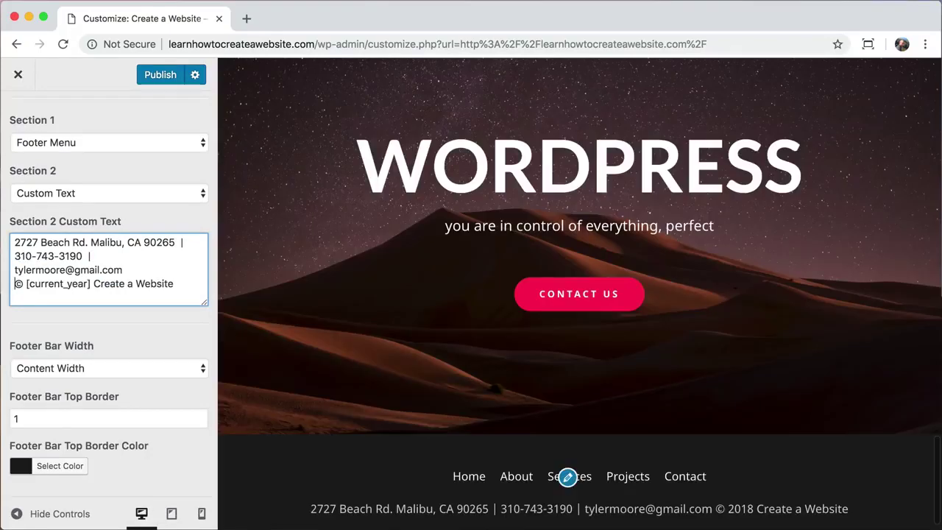
key("Return")
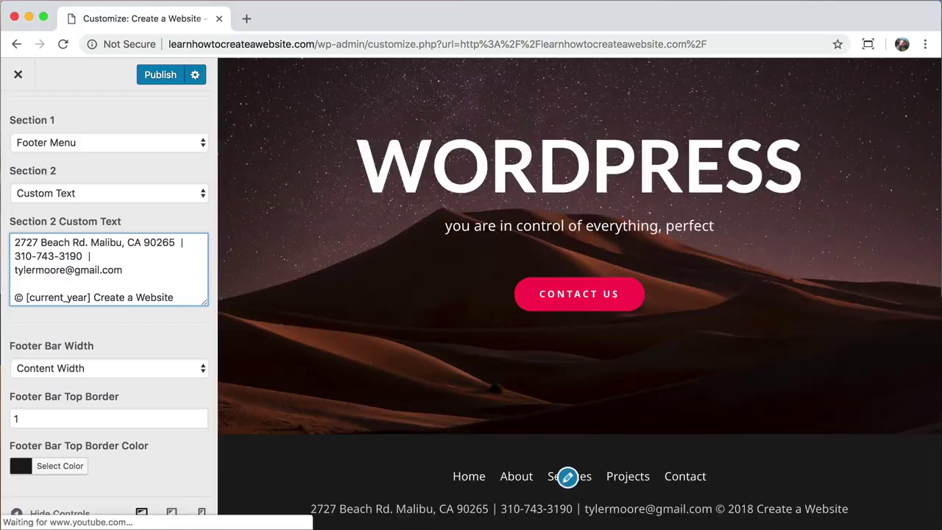
left_click(74, 284)
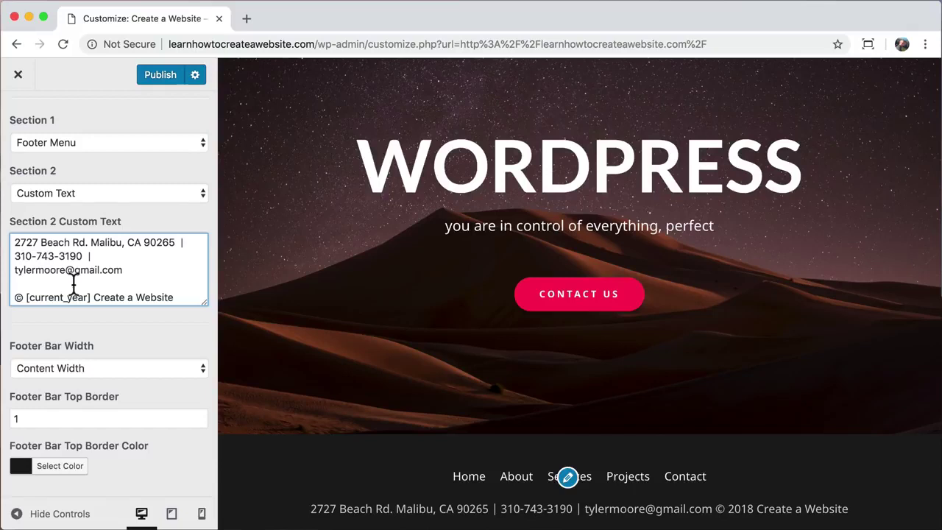
type("<br>")
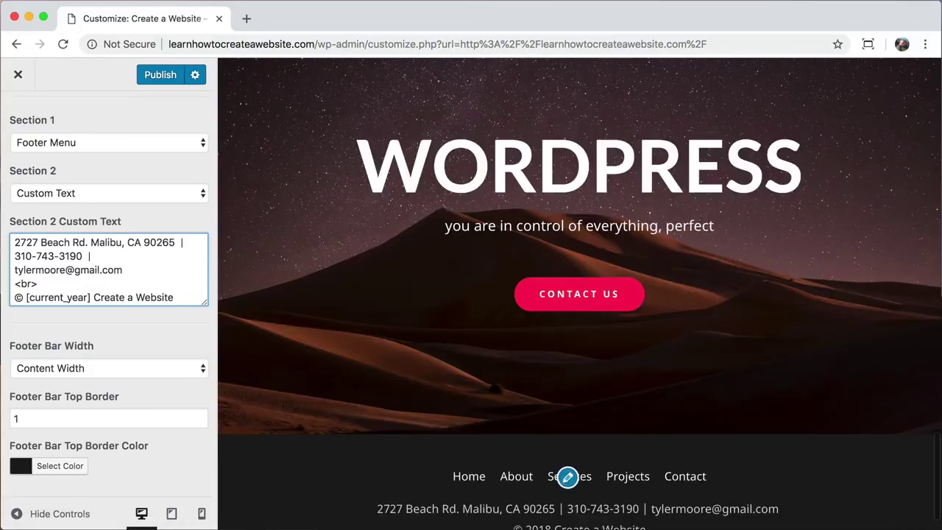
scroll(382, 359, "down", 1)
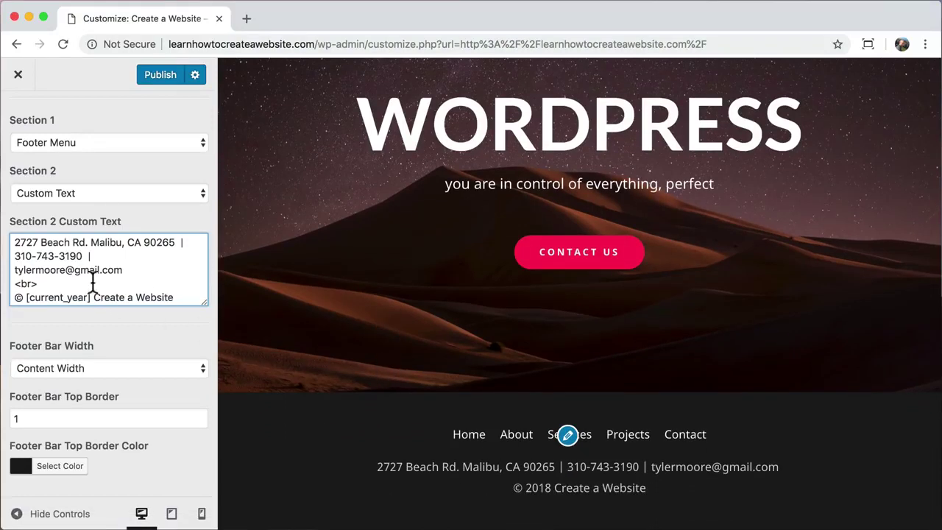
left_click(162, 76)
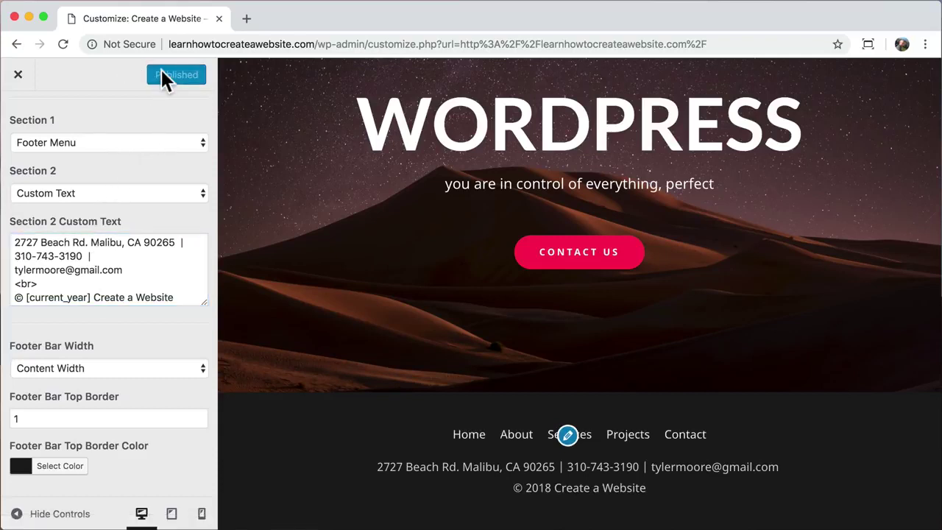
- Close the published Customizer to return to the live home page
left_click(22, 79)
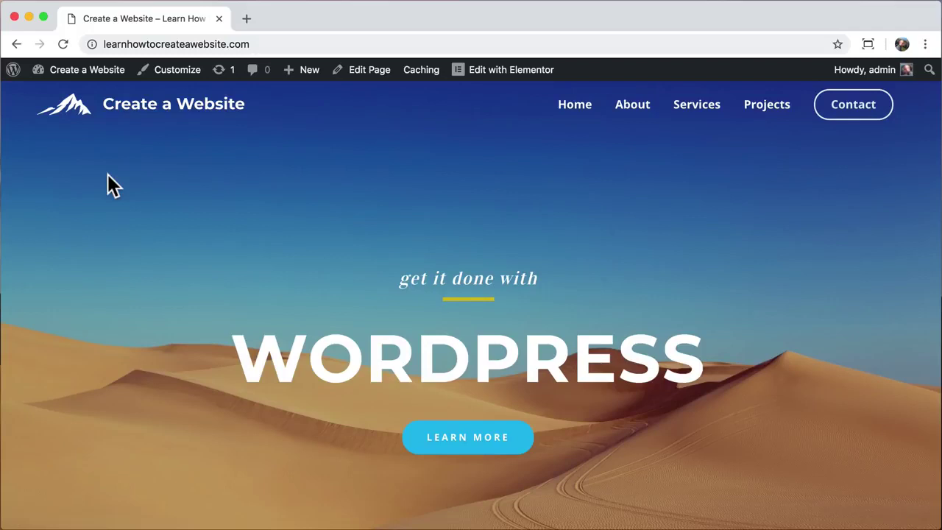
- Search plugins for 'ssl', then install and activate Really Simple SSL
mouse_move(87, 80)
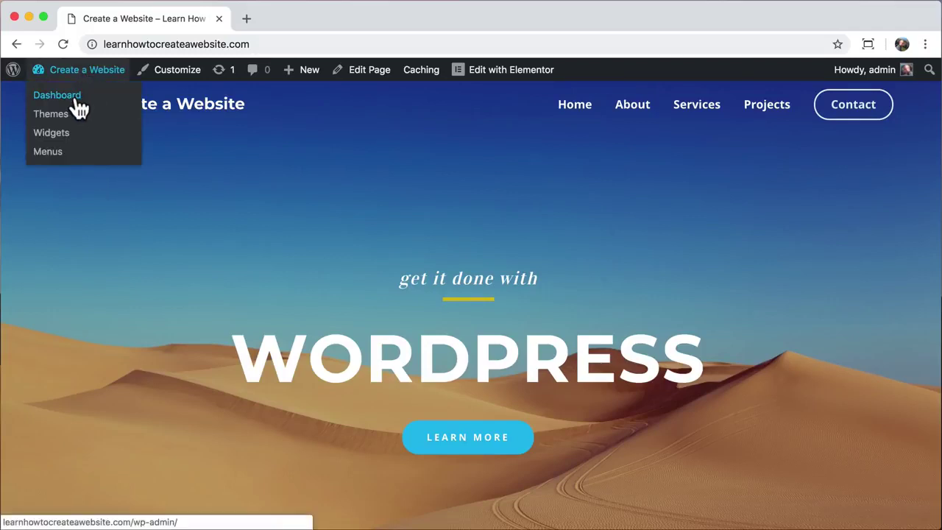
left_click(59, 96)
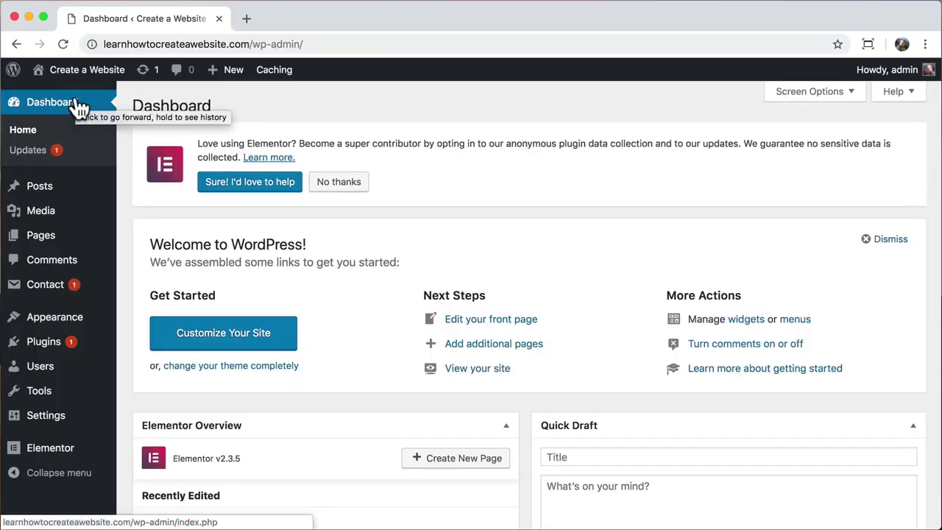
left_click(58, 351)
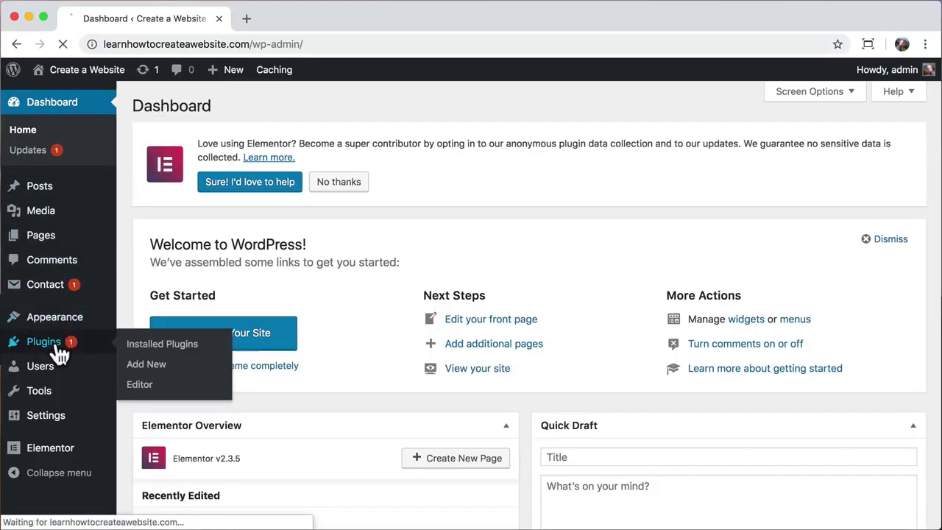
left_click(219, 104)
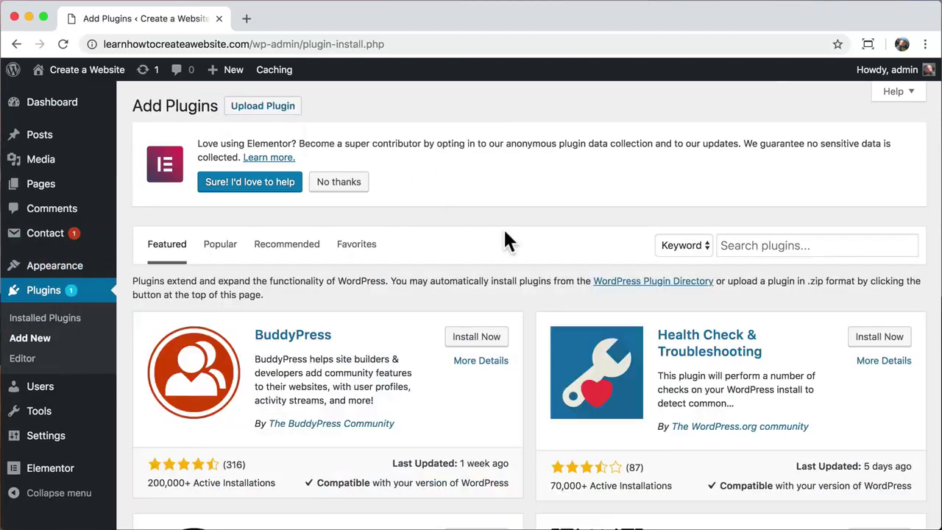
left_click(736, 248)
type("ssl")
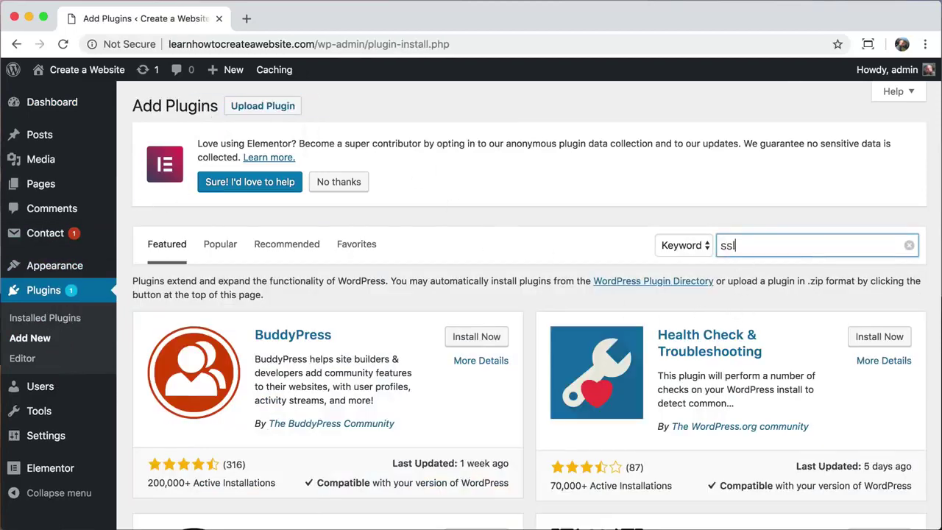
left_click(240, 314)
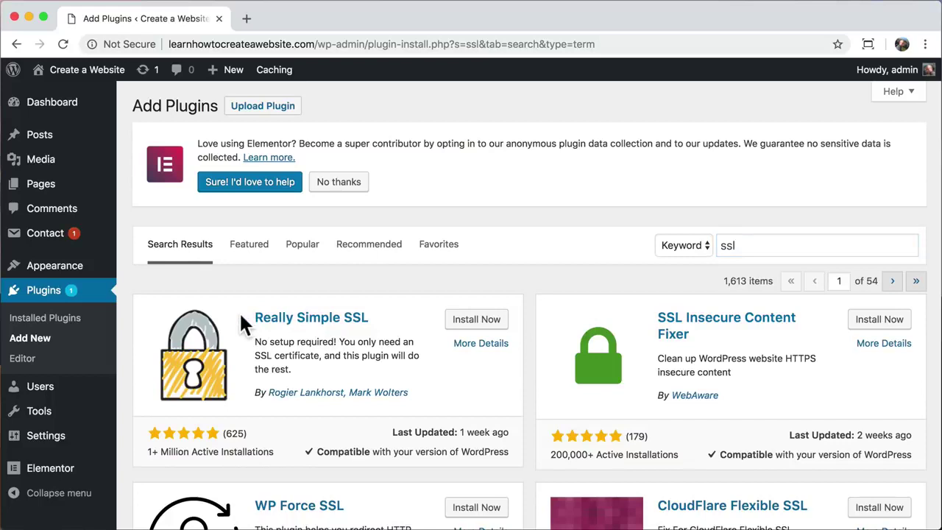
left_click_drag(247, 313, 373, 312)
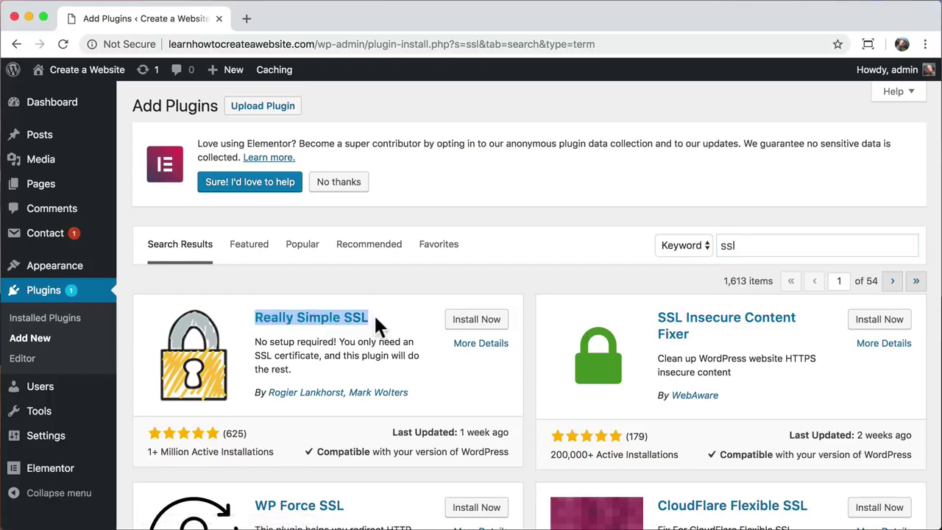
left_click(374, 314)
left_click(478, 324)
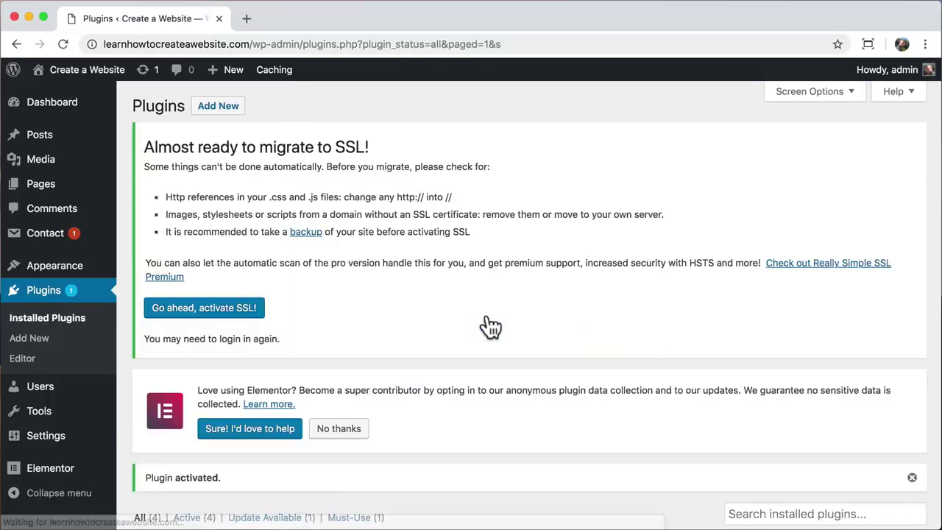
- Open the Really Simple SSL settings page under Settings > SSL
scroll(486, 327, "down", 1)
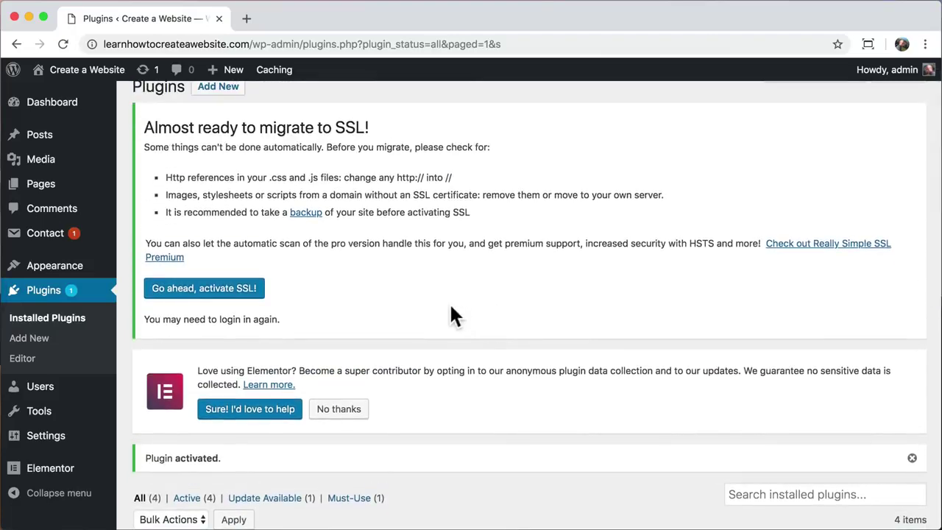
mouse_move(63, 447)
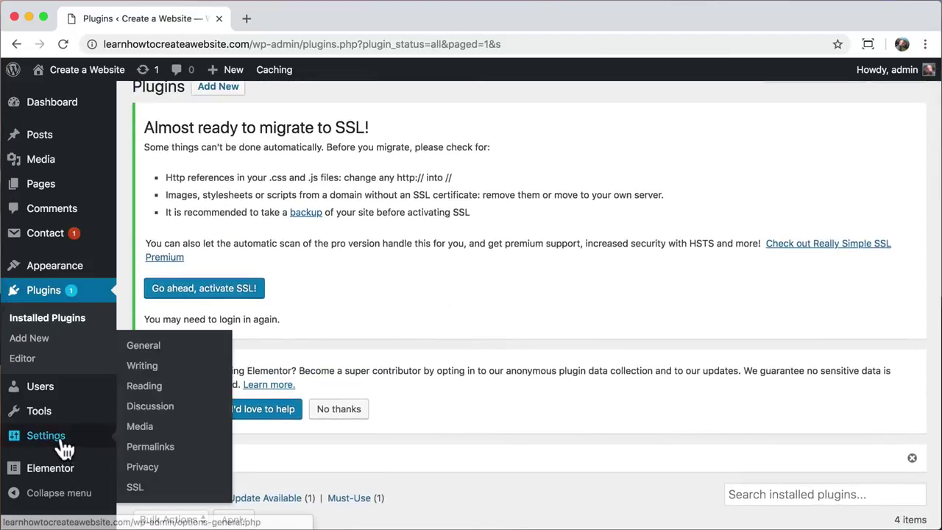
left_click(147, 489)
scroll(278, 467, "down", 5)
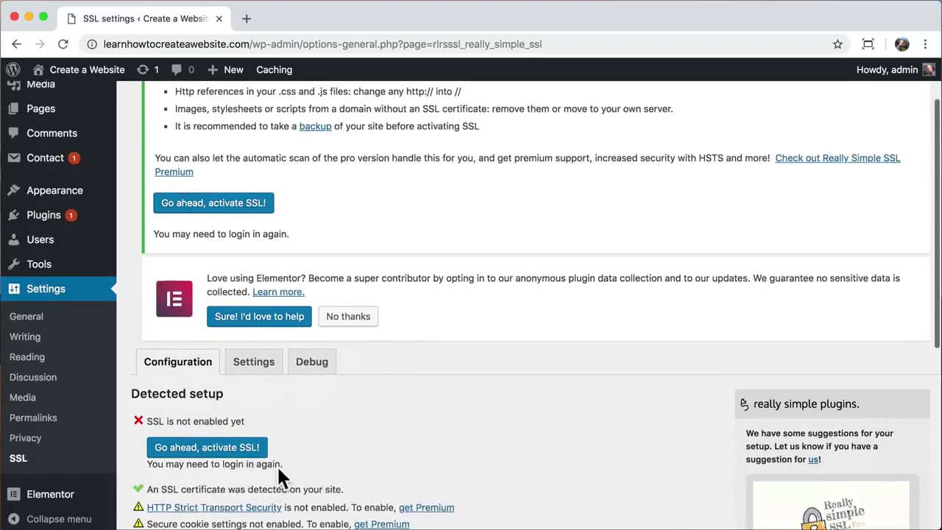
scroll(278, 467, "down", 1)
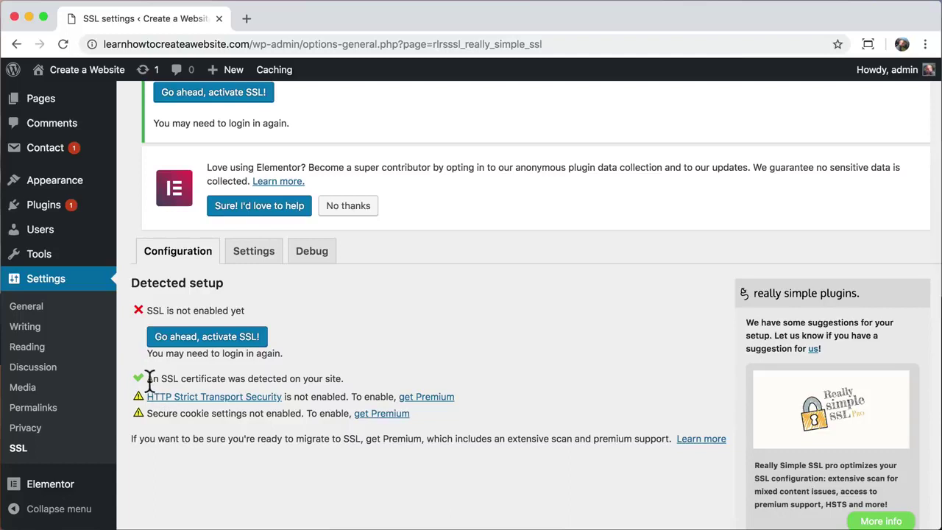
- Activate SSL site-wide with 'Go ahead, activate SSL!' and visit the live site
left_click_drag(147, 379, 335, 379)
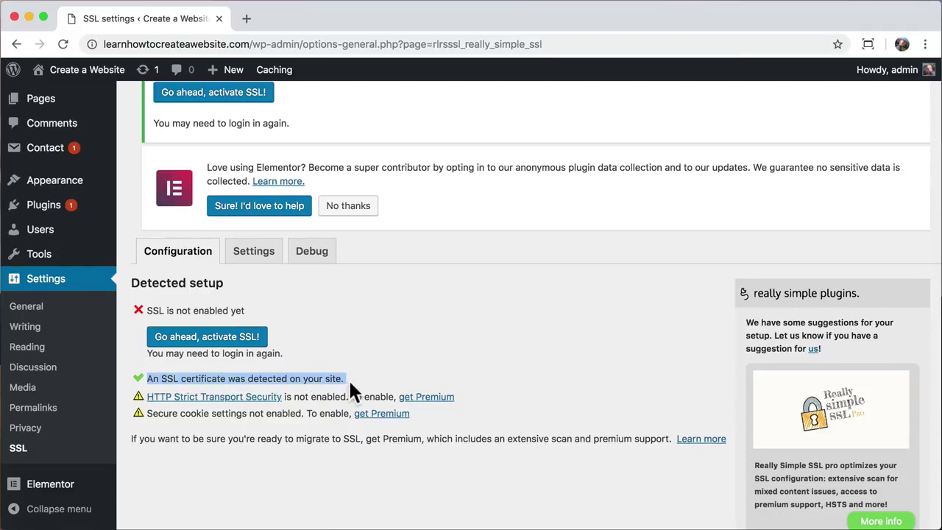
left_click(351, 384)
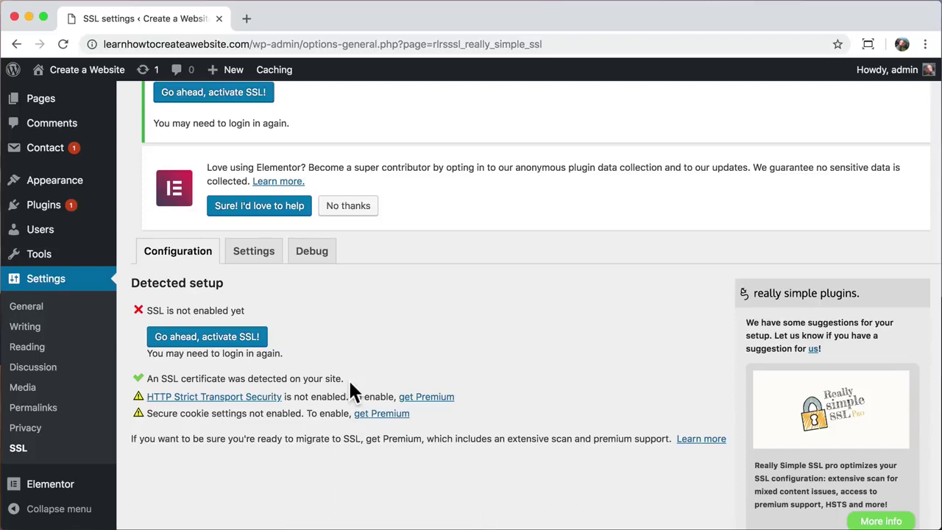
left_click(231, 343)
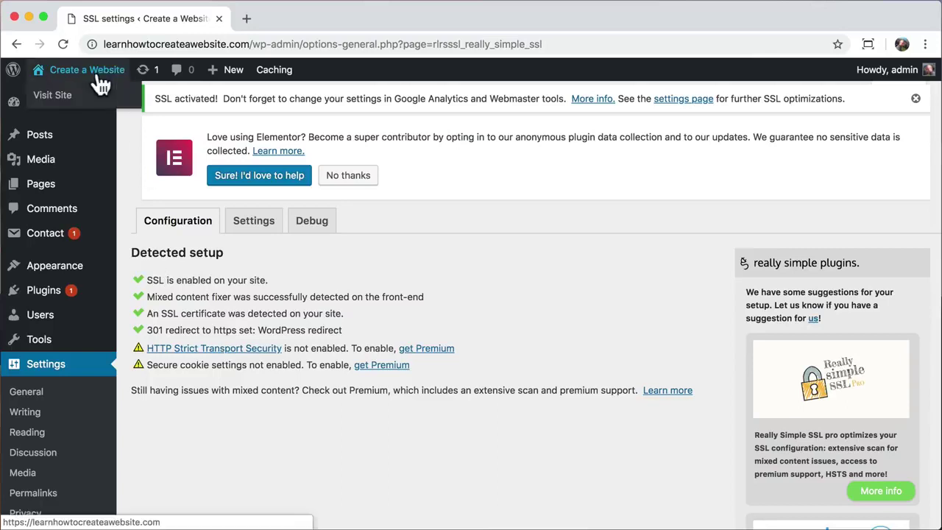
left_click(97, 89)
- Confirm the home page connection is secure, then load the site's /wp-admin address
left_click(91, 43)
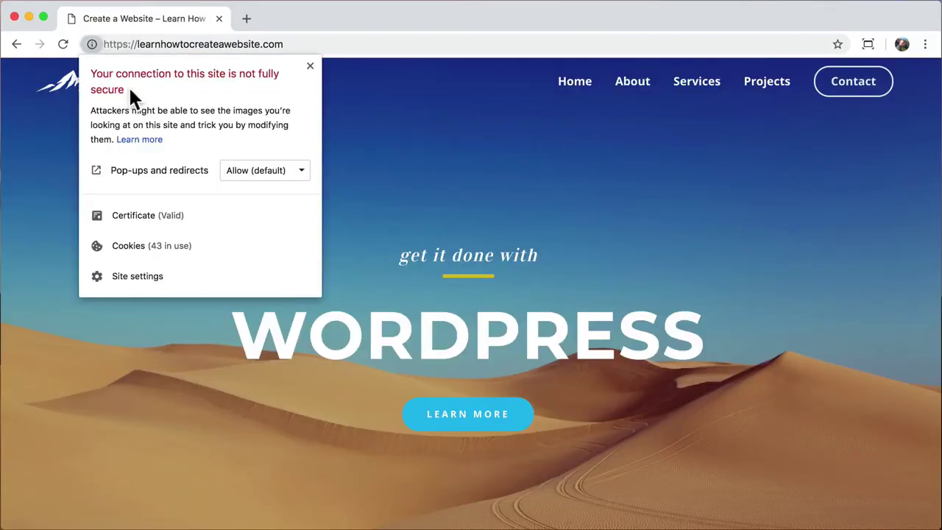
left_click(350, 147)
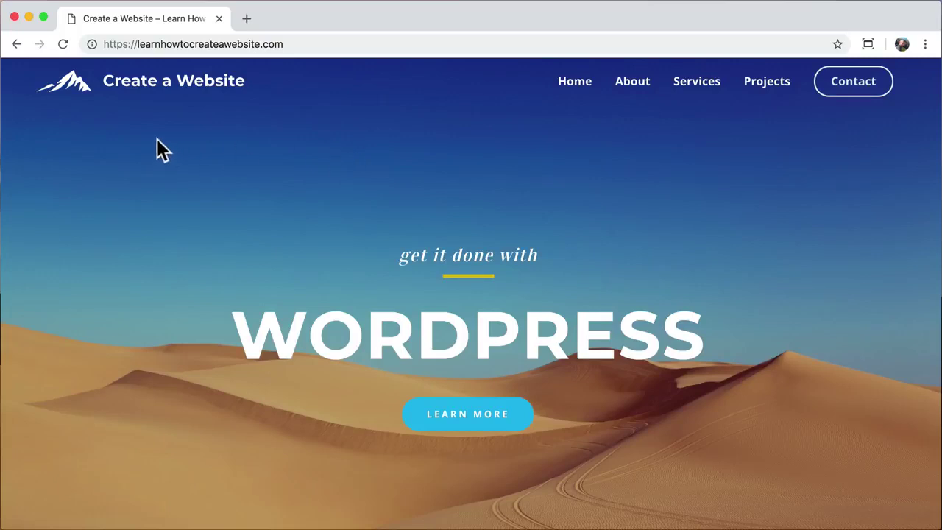
left_click(307, 42)
left_click(321, 44)
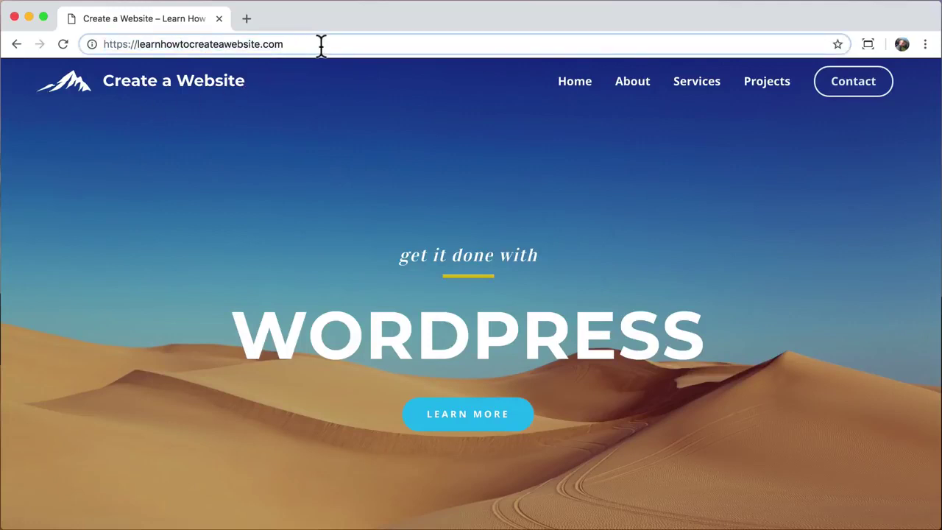
left_click_drag(126, 44, 92, 44)
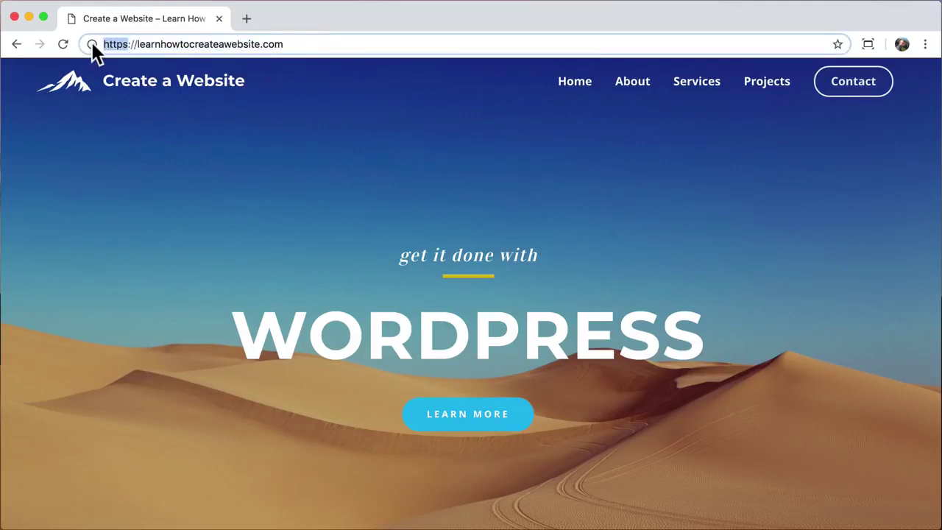
left_click(306, 42)
type("/wp-admin")
key("Return")
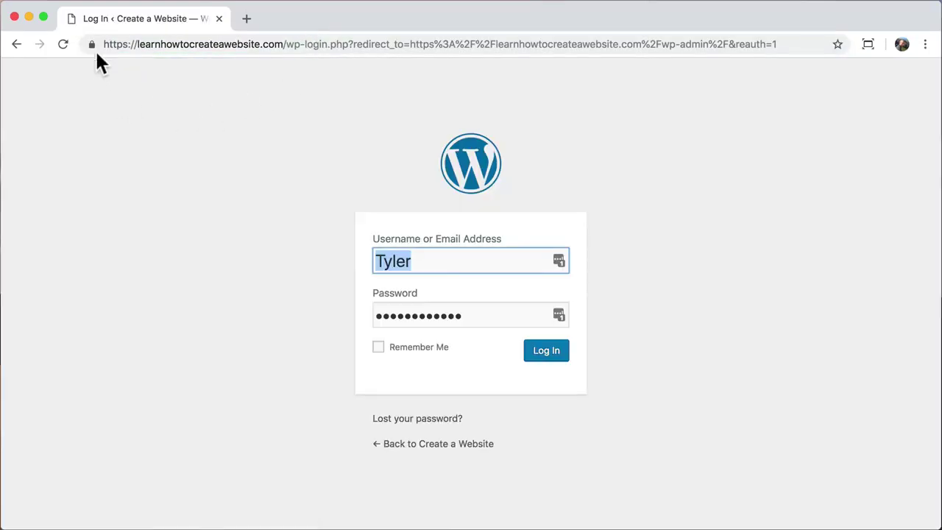
- Verify the login page padlock and log in as admin with the account password
left_click(92, 44)
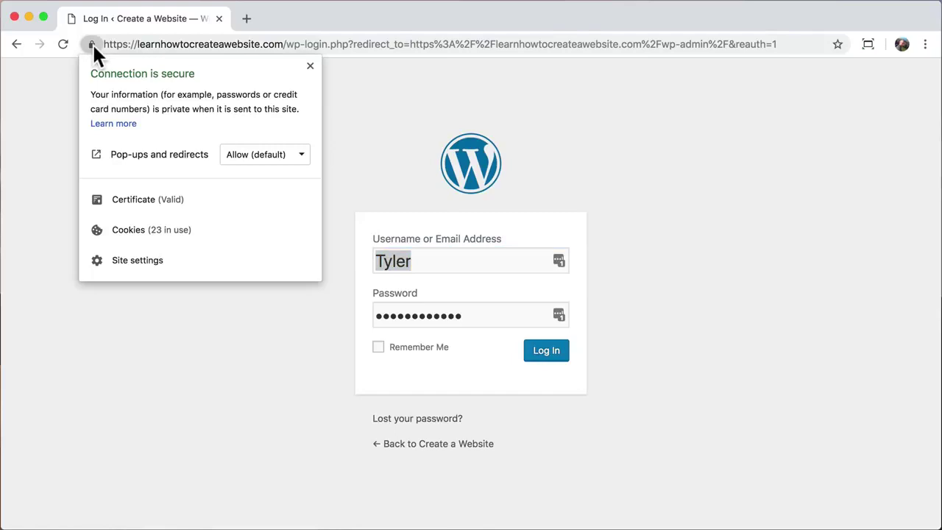
left_click(92, 44)
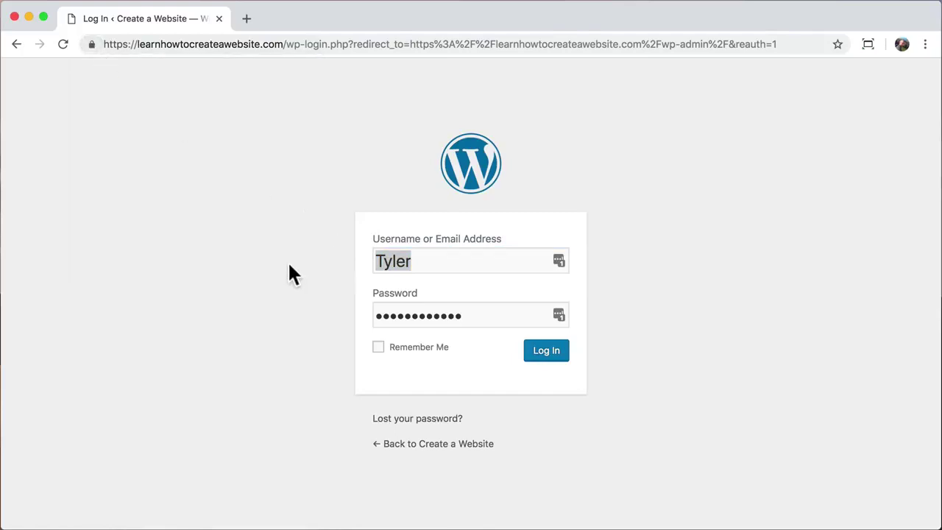
double_click(434, 259)
type("admin")
key("Tab")
type("************")
key("Return")
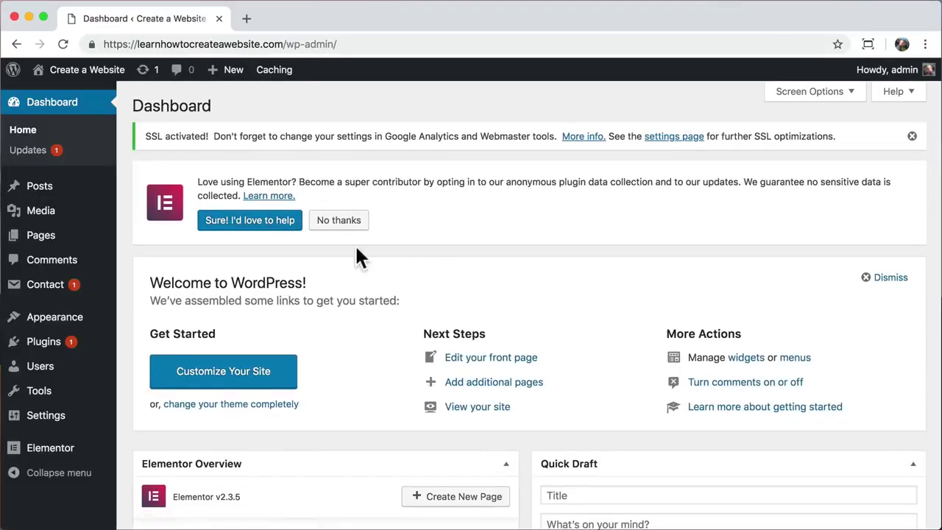
- Regenerate Elementor's CSS files and sync its template library under Elementor > Tools
mouse_move(17, 447)
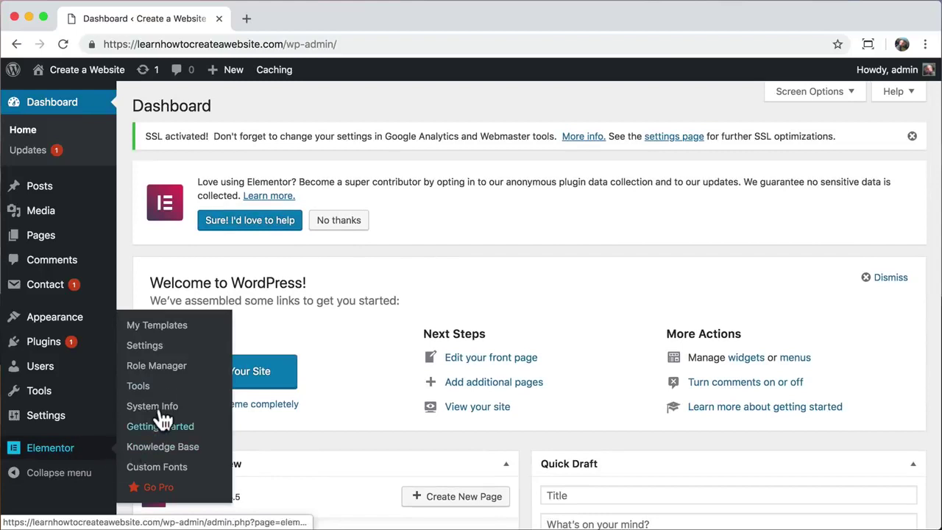
left_click(158, 386)
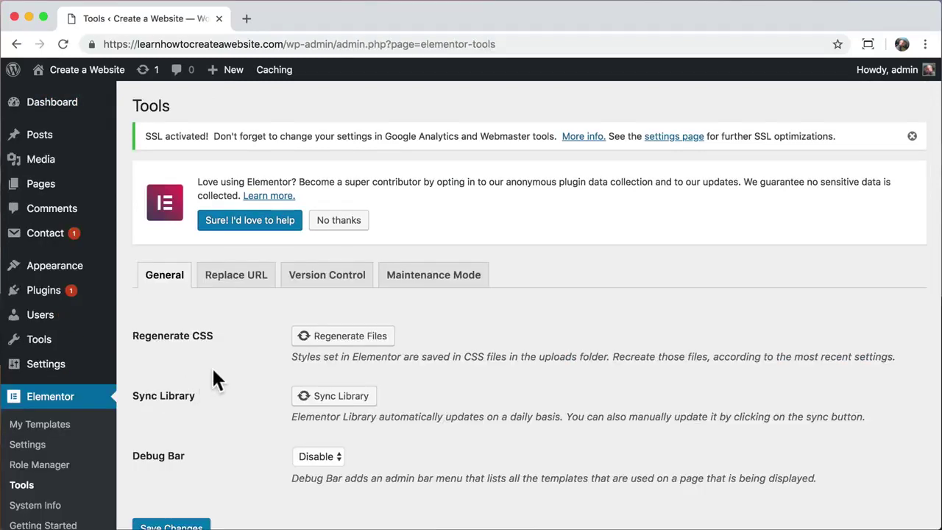
scroll(211, 366, "down", 1)
left_click(331, 307)
left_click(321, 368)
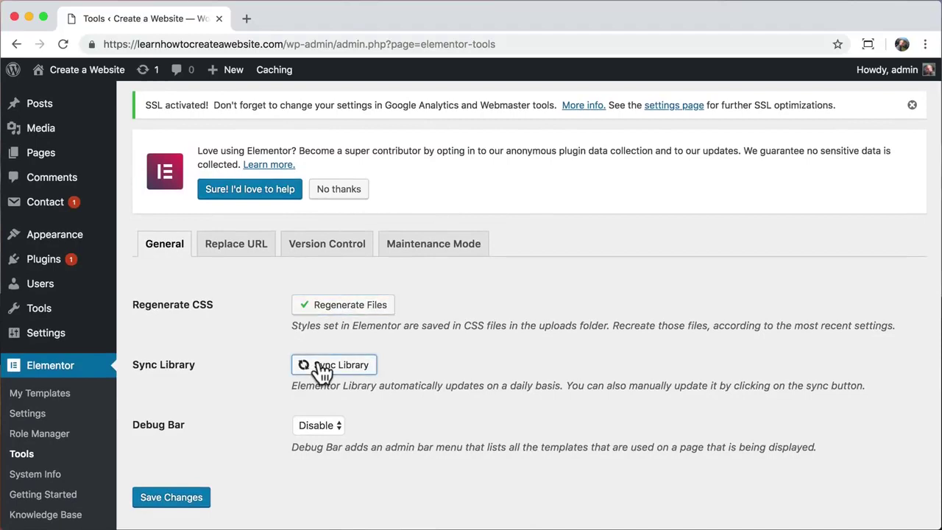
- Copy the site's https URL and paste it as the new URL on the Replace URL tab
left_click(241, 254)
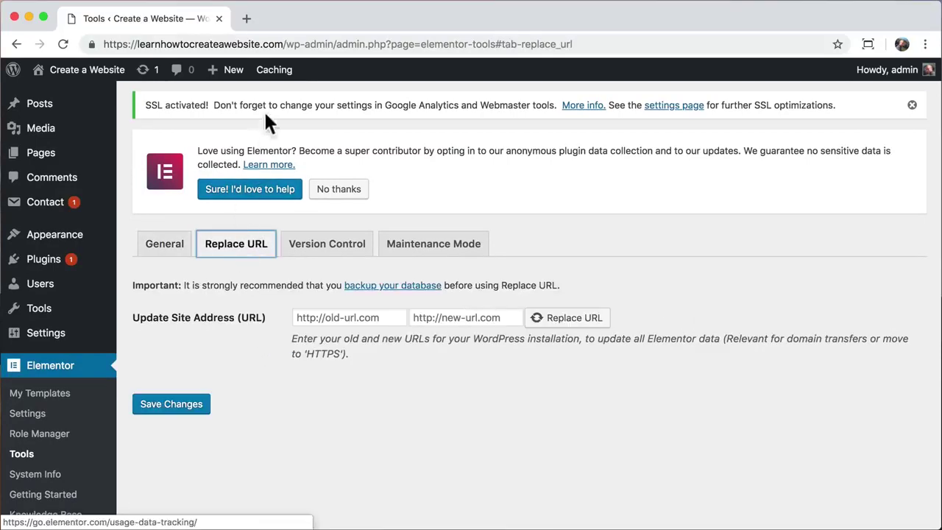
left_click(282, 44)
left_click_drag(282, 45, 96, 43)
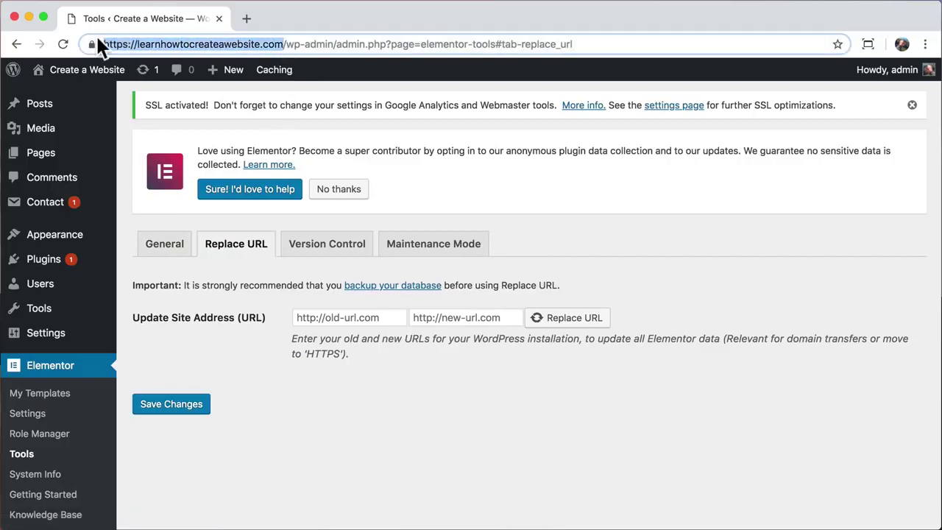
right_click(166, 45)
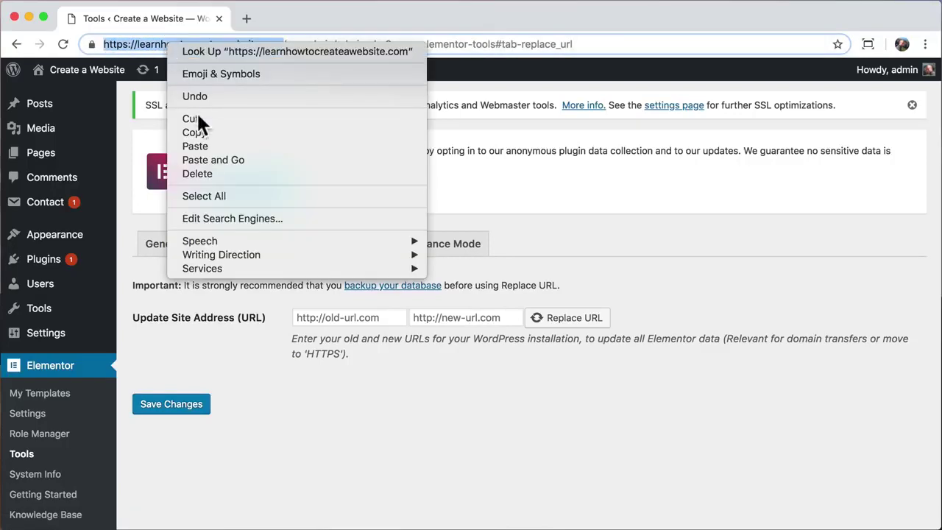
left_click(194, 130)
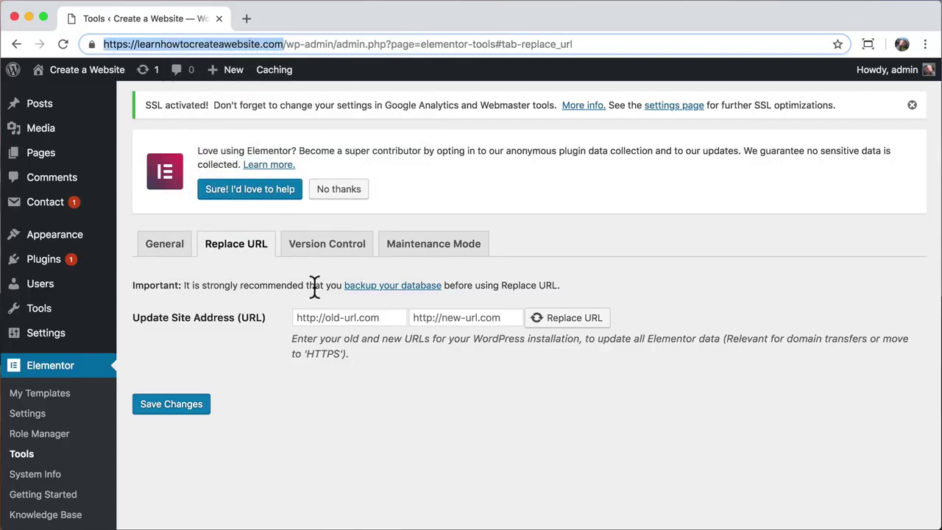
left_click(435, 320)
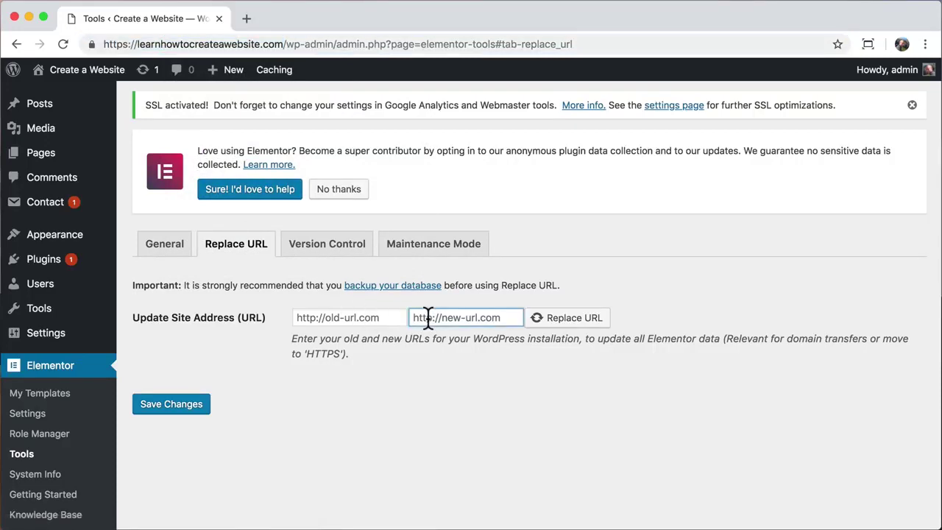
right_click(430, 319)
left_click(464, 410)
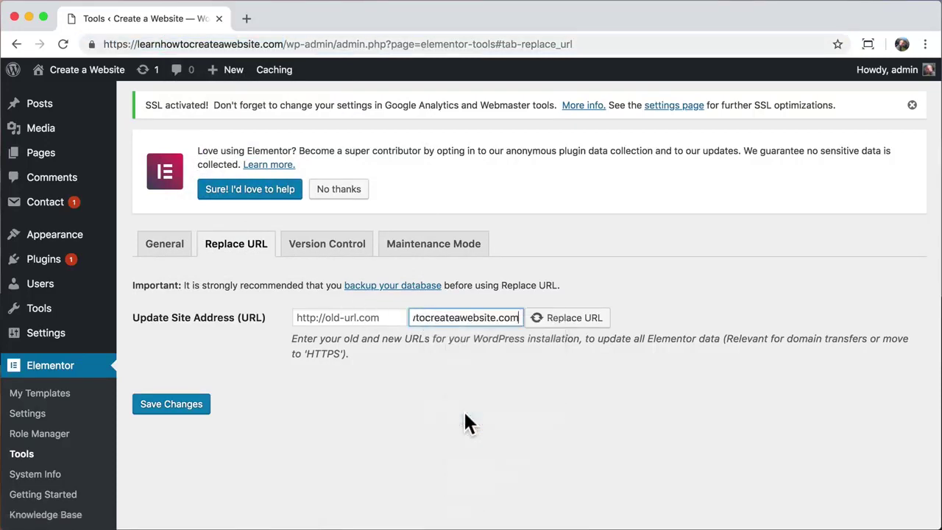
left_click_drag(487, 321, 377, 319)
- Enter the http version as the old URL and replace it, updating 24 rows
left_click(350, 317)
right_click(348, 317)
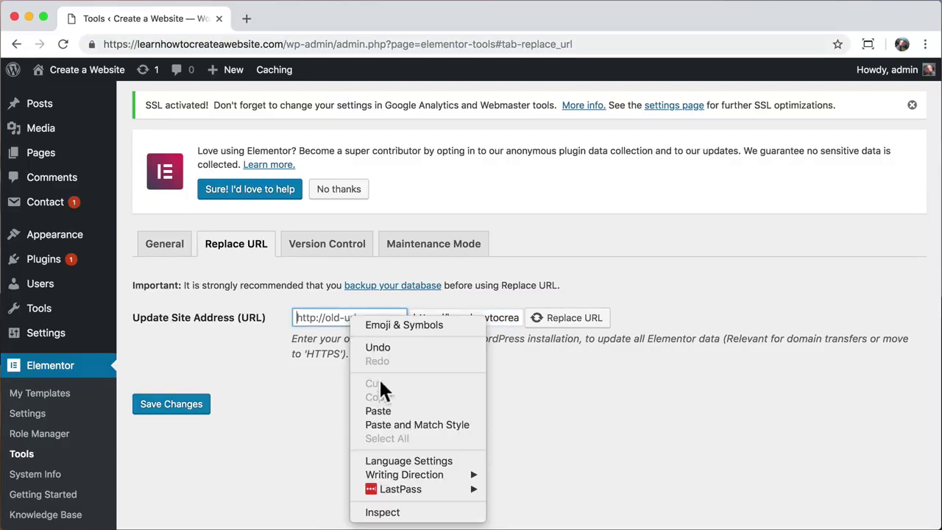
left_click(377, 407)
left_click_drag(346, 318, 248, 315)
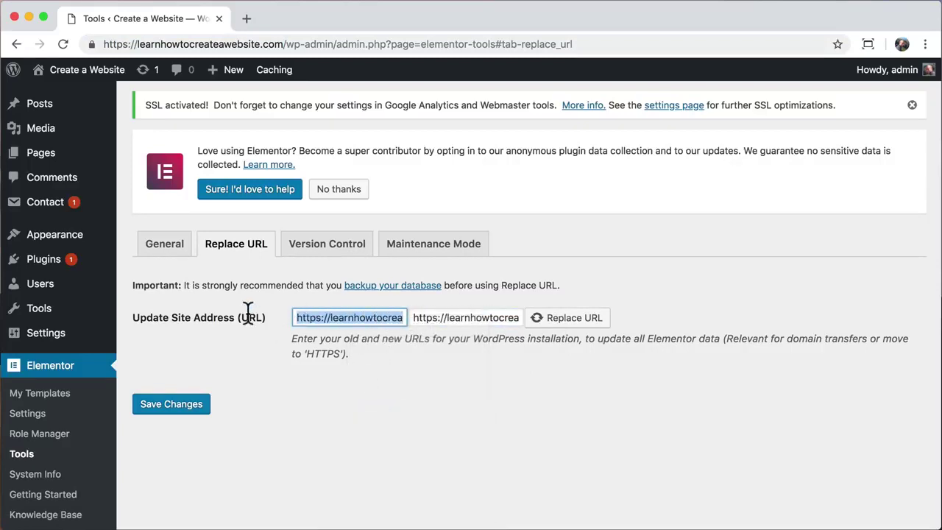
left_click(321, 317)
key("BackSpace")
left_click(382, 383)
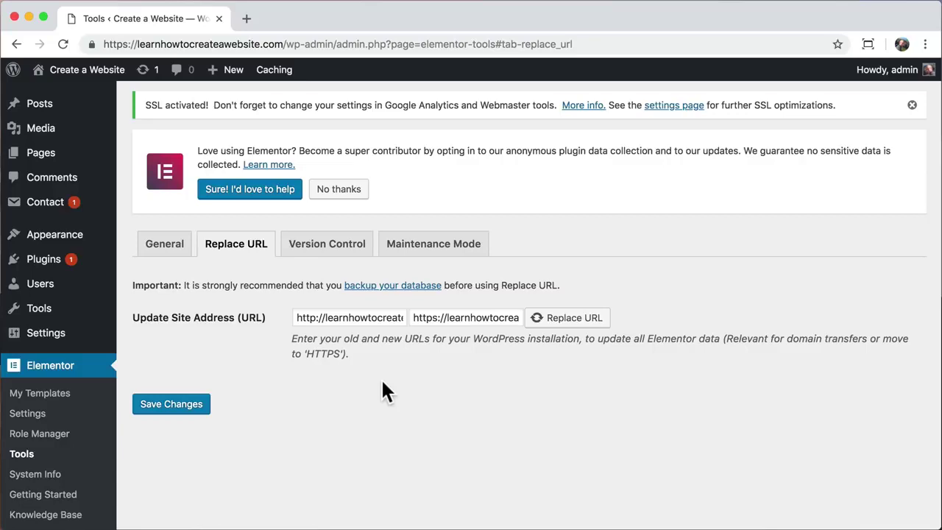
left_click(565, 317)
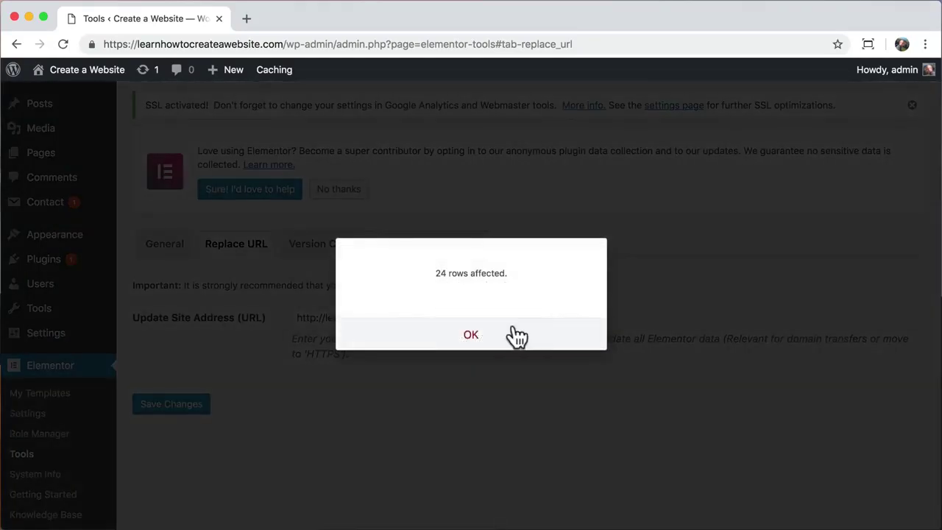
left_click(473, 338)
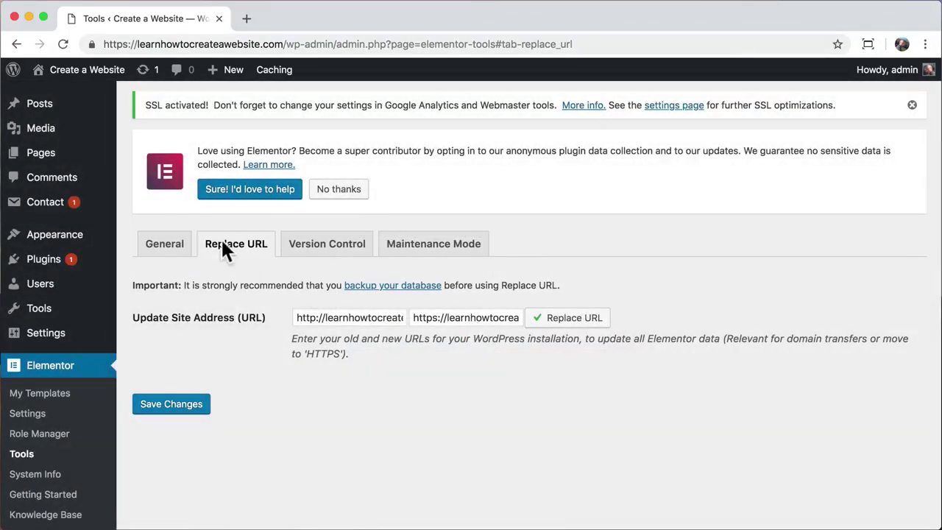
left_click(85, 73)
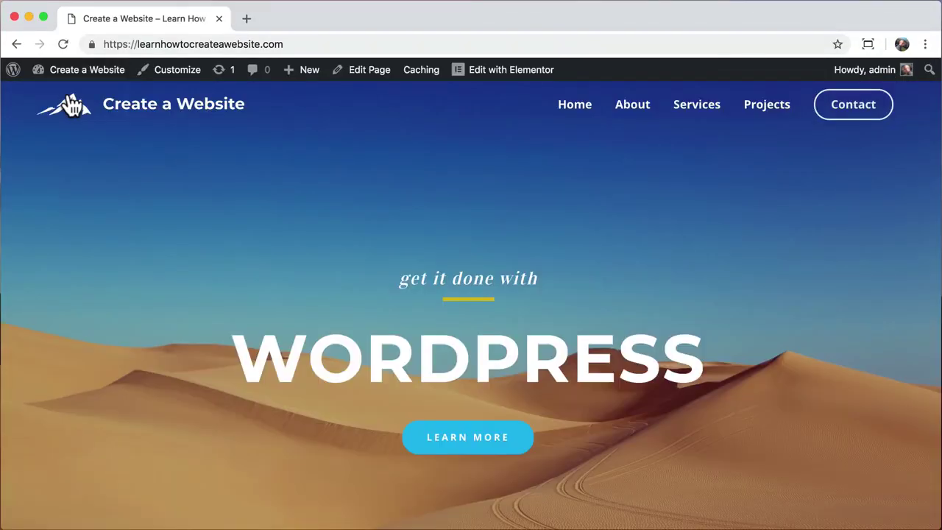
- Check the https padlock, visit About, Services and Contact, then open Home in Elementor
left_click(90, 44)
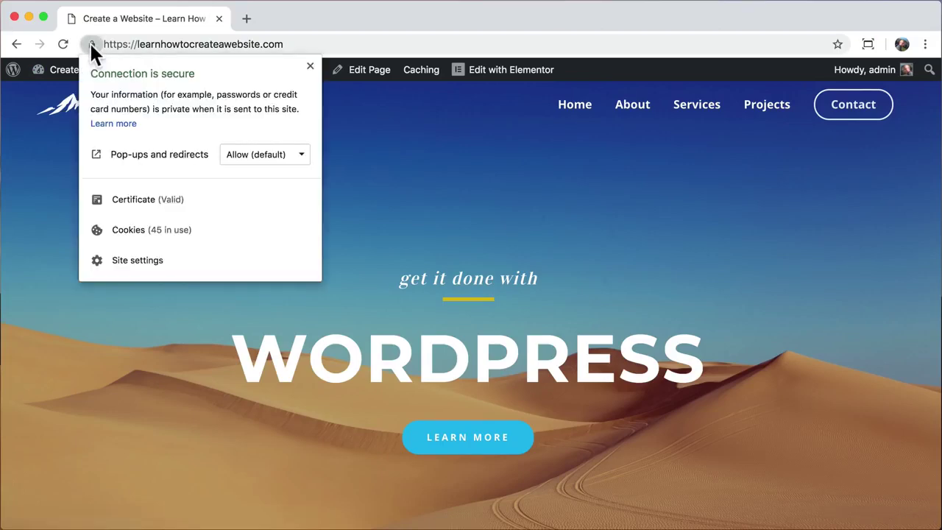
left_click(59, 162)
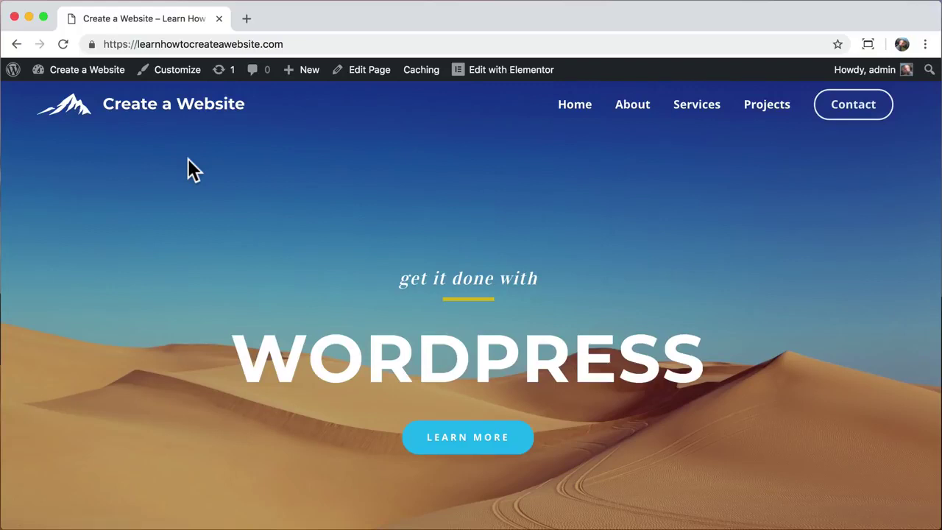
left_click(633, 114)
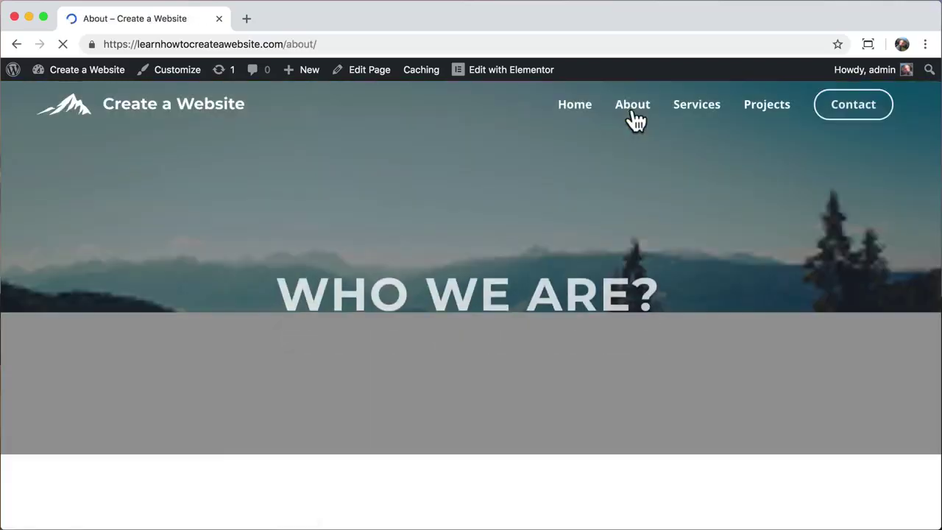
left_click(696, 106)
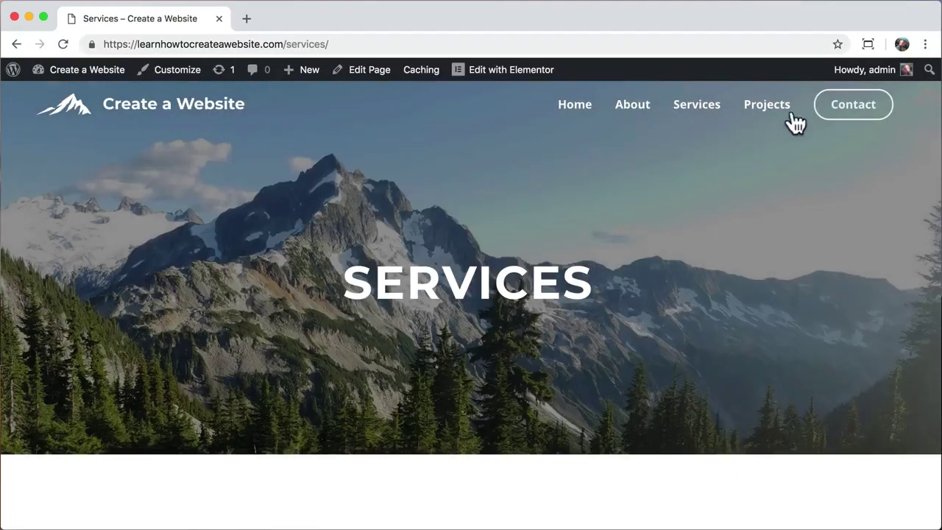
left_click(841, 115)
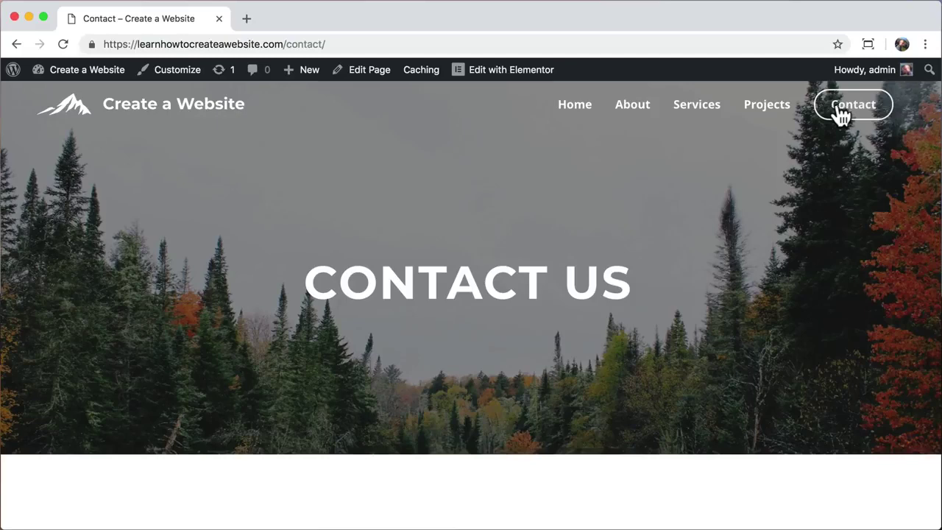
scroll(735, 209, "down", 3)
scroll(735, 209, "up", 3)
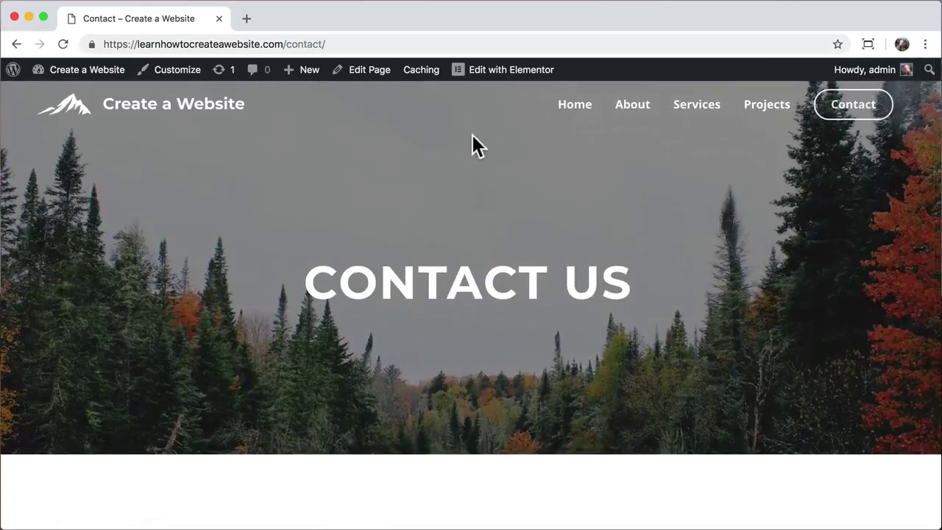
left_click(154, 120)
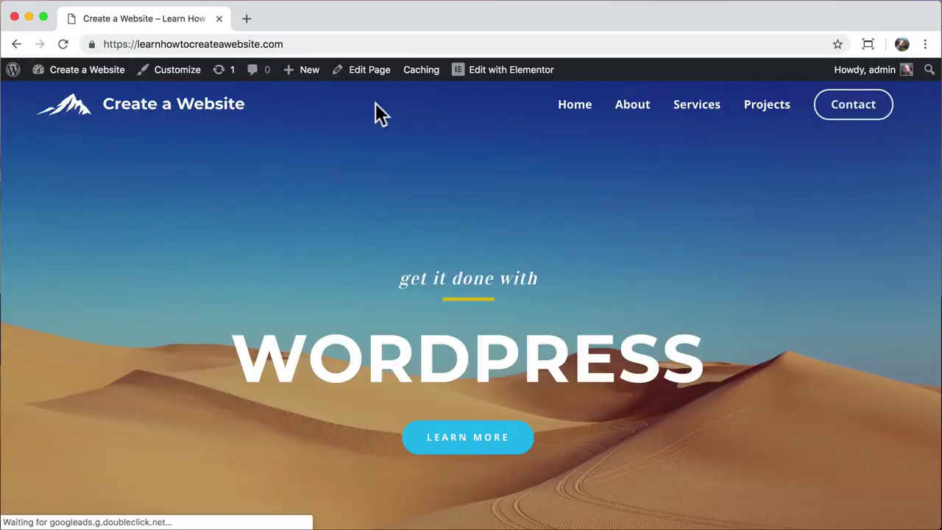
left_click(500, 79)
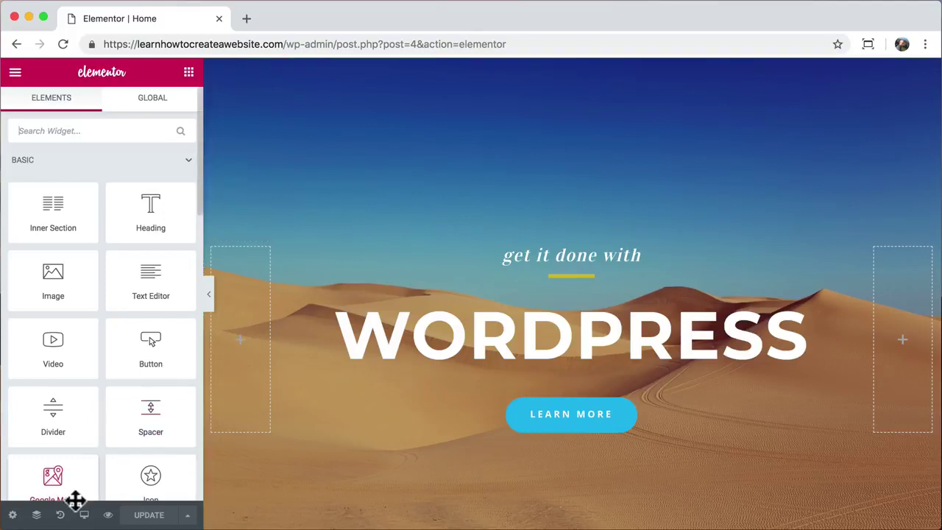
- Restore the Home page to the Dec 5 @ 18:08 revision and update it
left_click(61, 516)
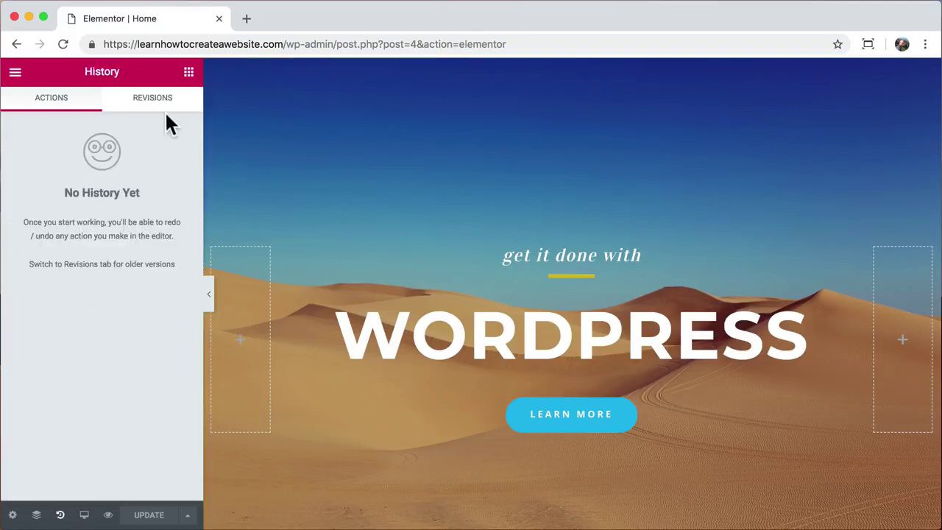
left_click(165, 110)
scroll(126, 343, "down", 5)
left_click(137, 480)
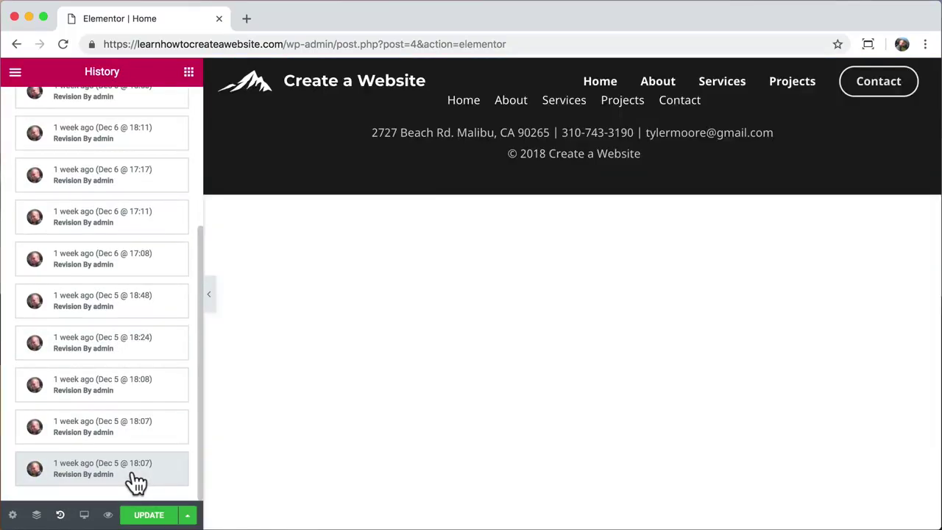
left_click(147, 434)
scroll(270, 318, "down", 3)
left_click(116, 389)
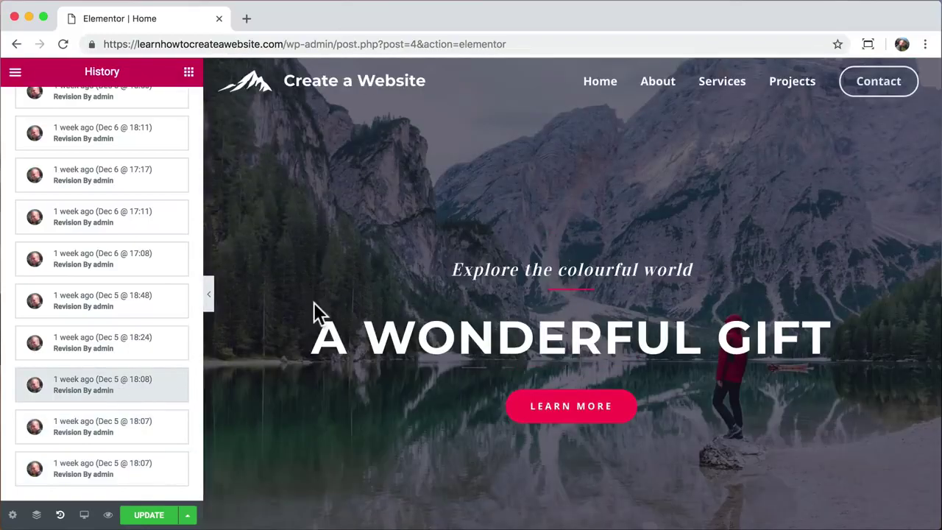
scroll(313, 300, "down", 3)
scroll(313, 300, "down", 10)
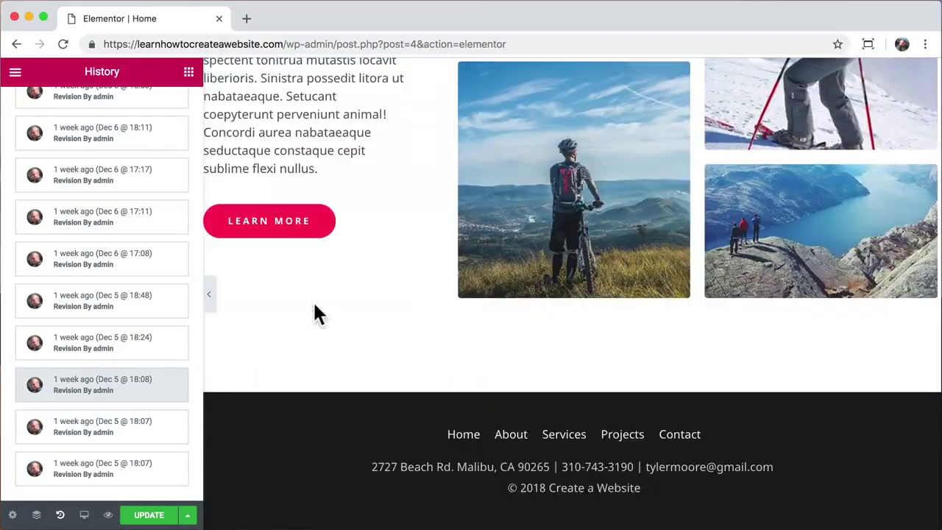
left_click(148, 515)
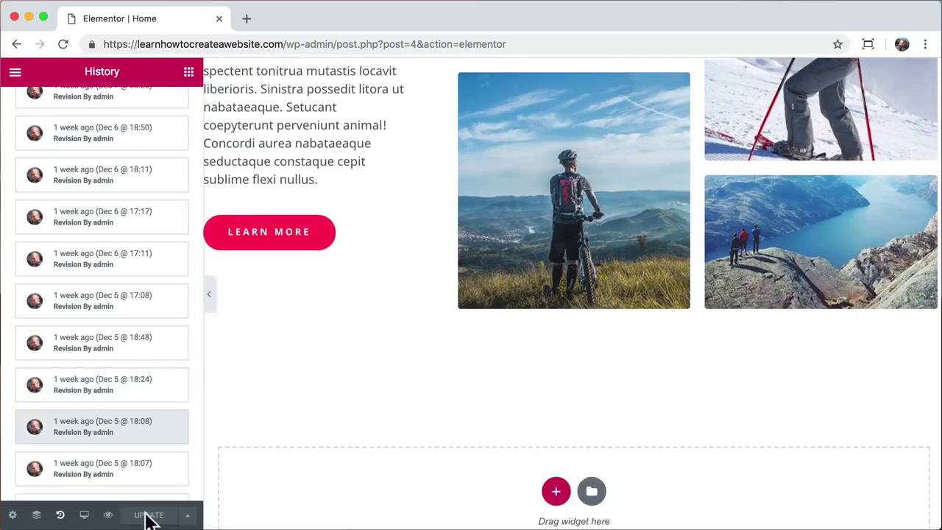
- Remove the editor path from the address to load the live https homepage
left_click_drag(287, 44, 537, 39)
key("BackSpace")
key("Return")
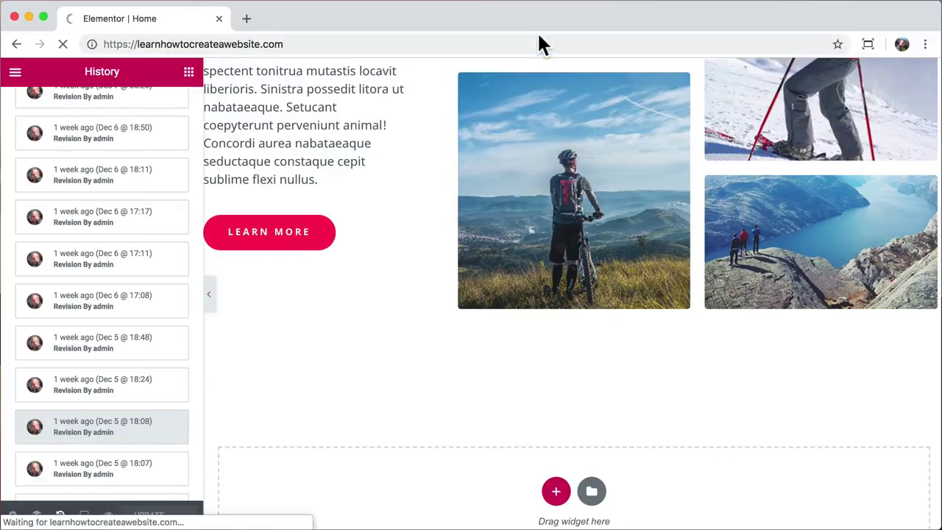